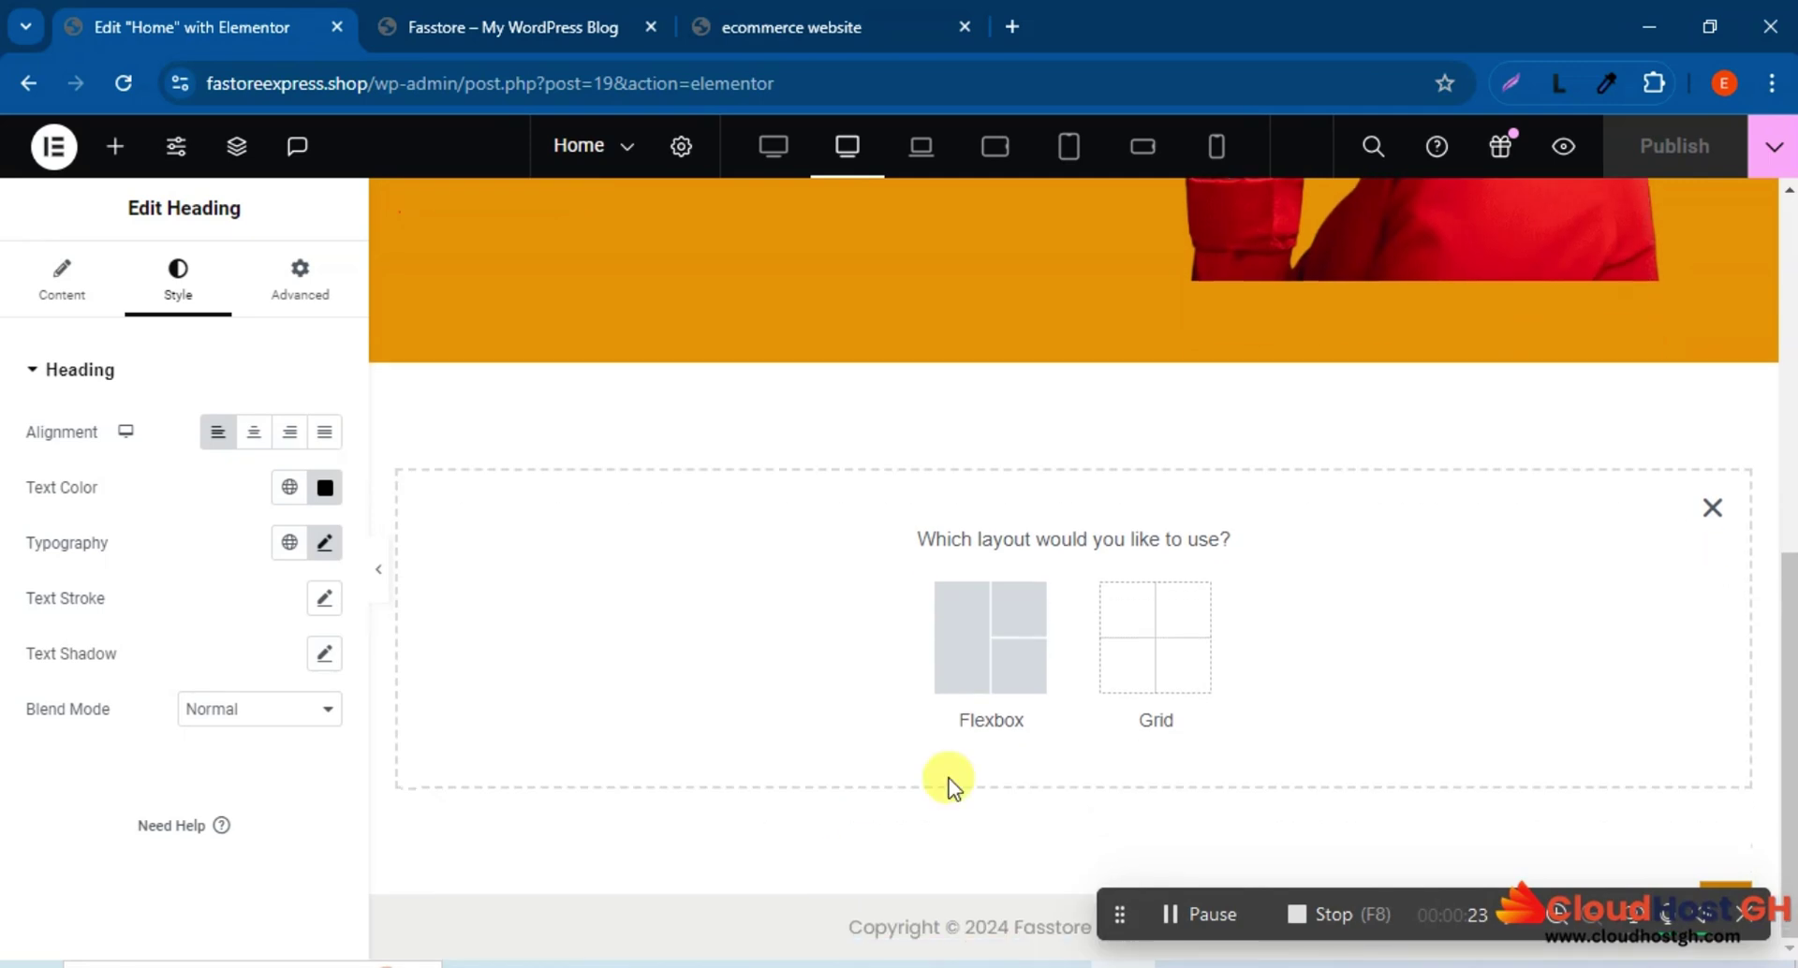
Add a Flexbox container with four equal columns below the orange hero section, checking the reference ecommerce site's category row.
left_click(950, 644)
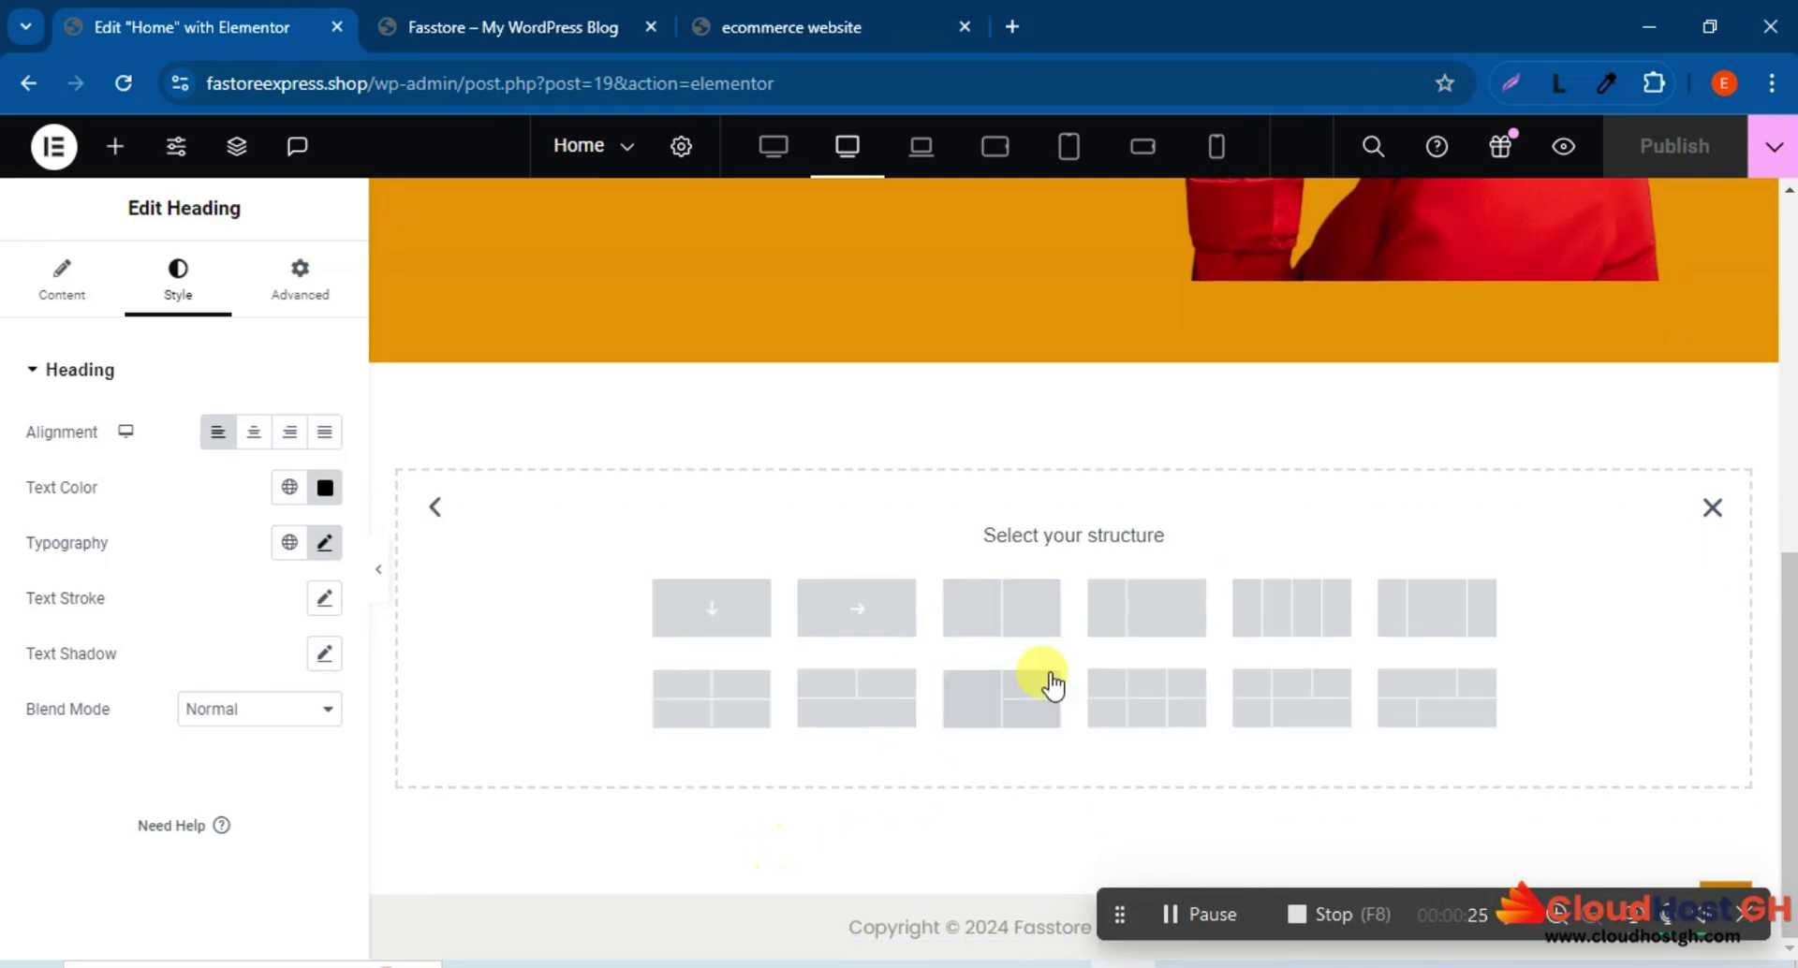
left_click(1296, 613)
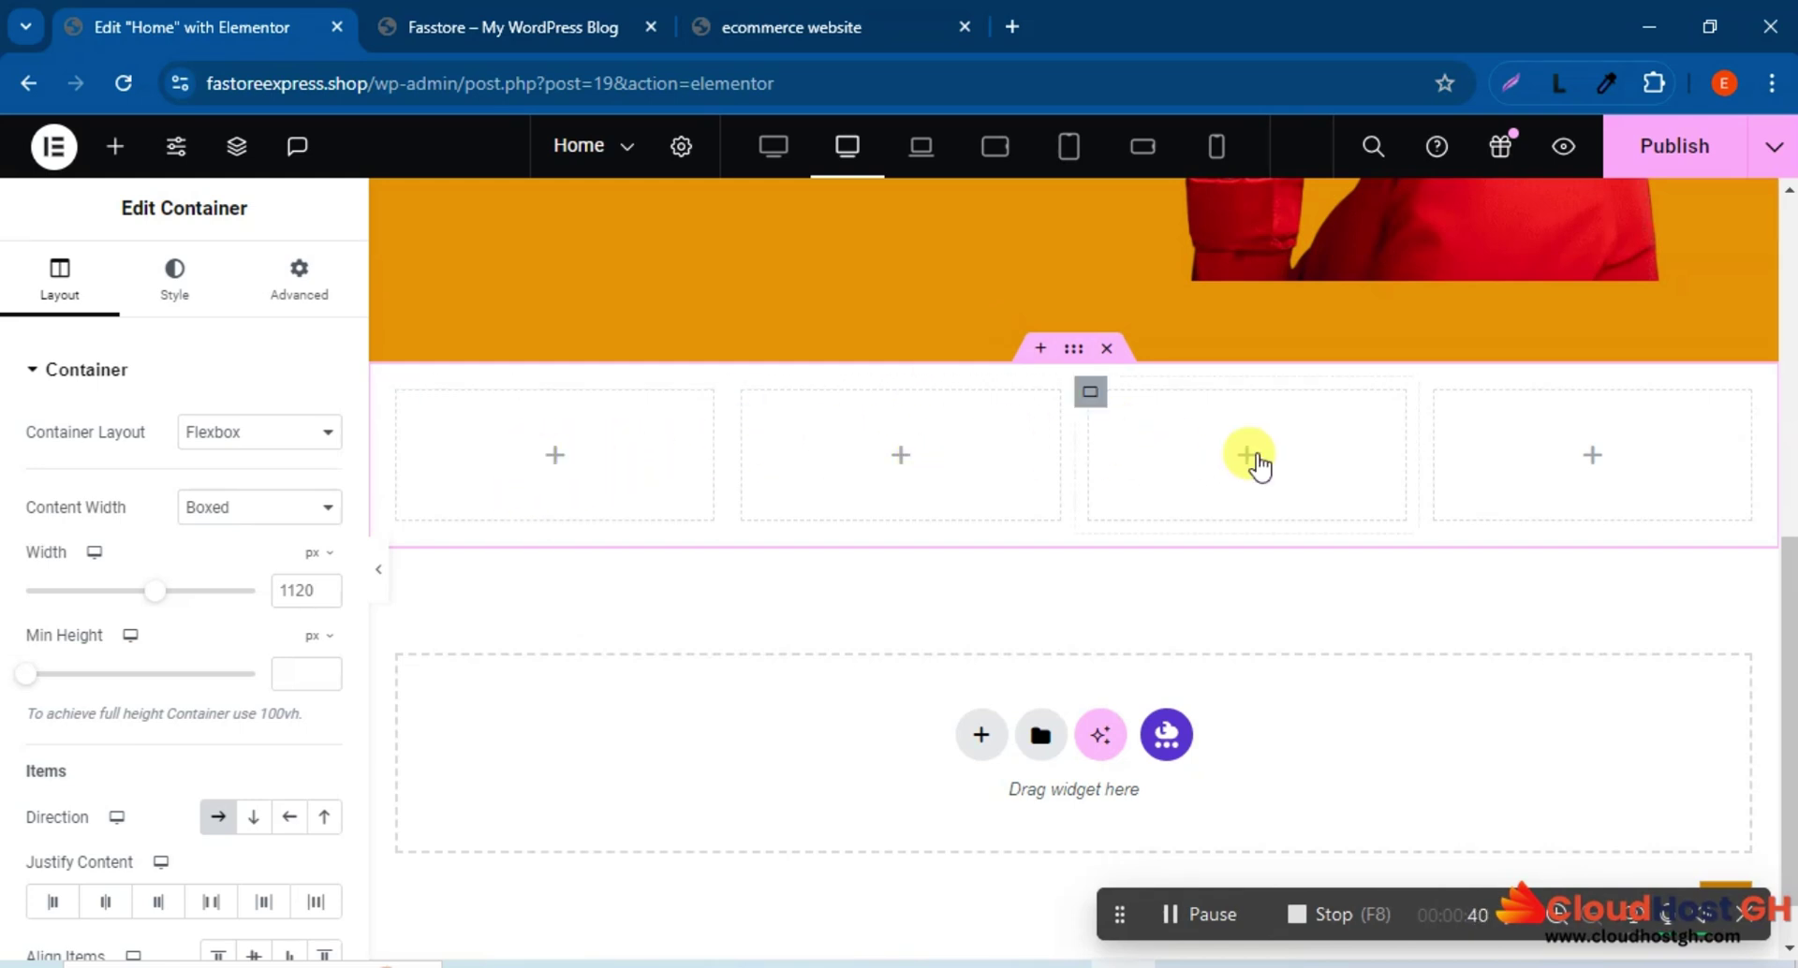
left_click(854, 28)
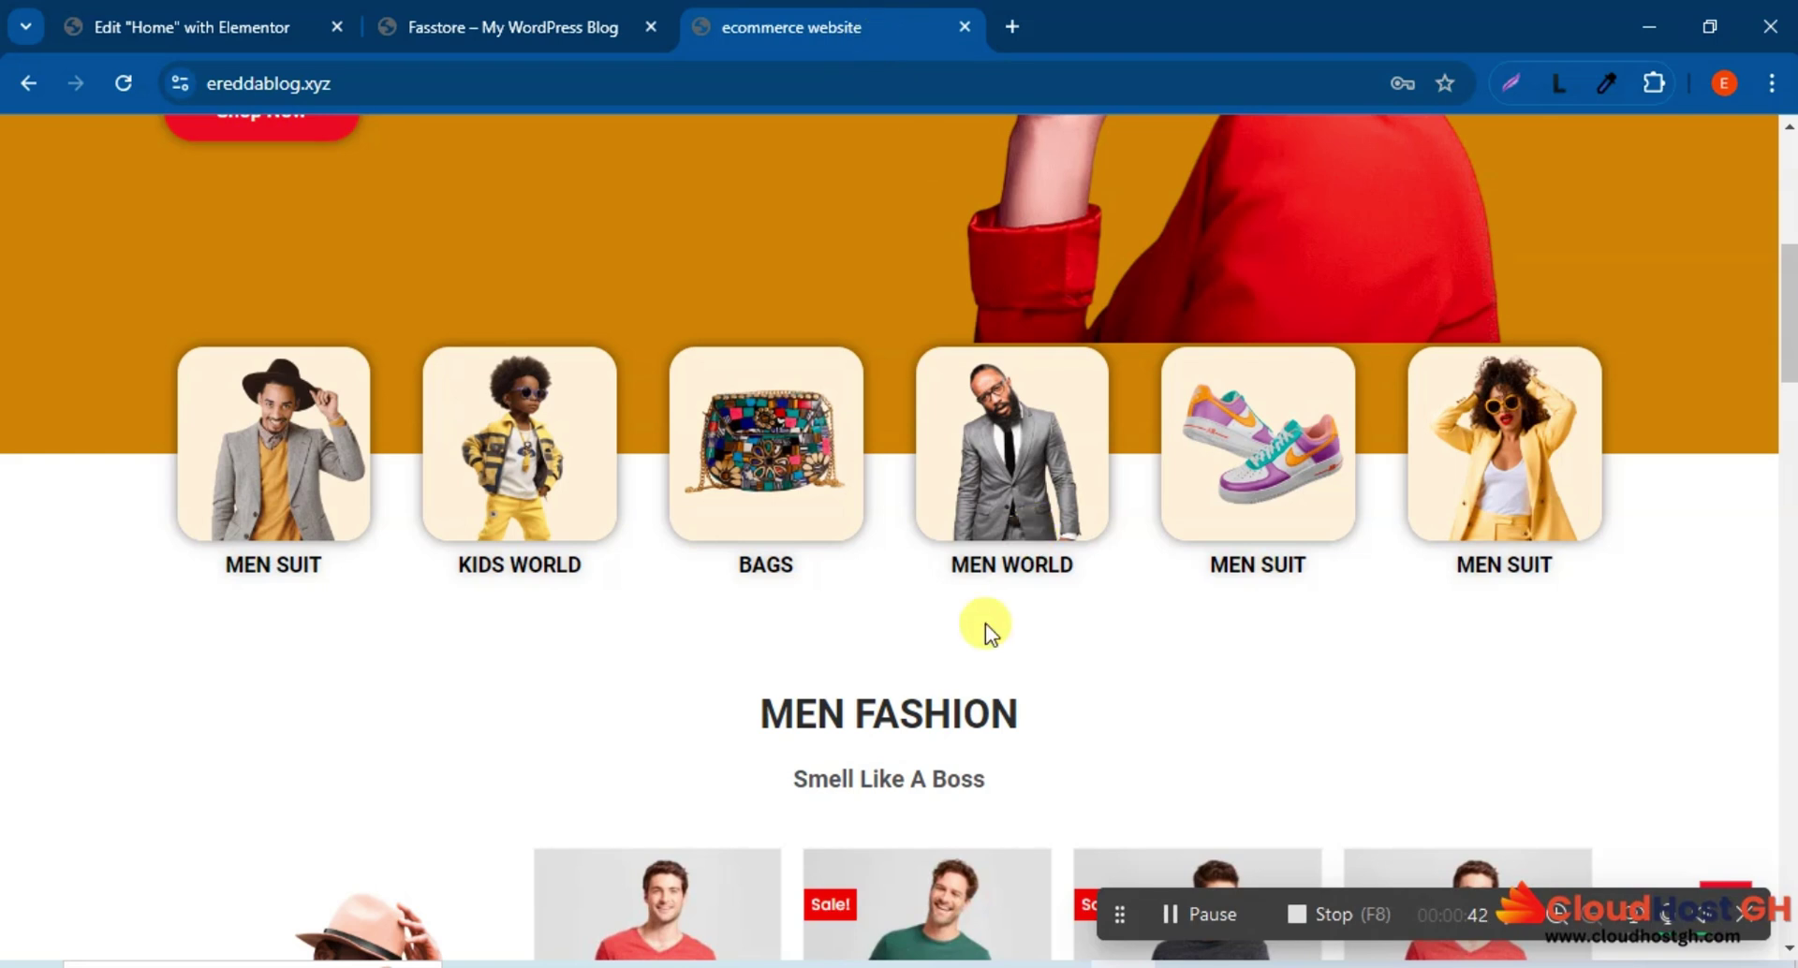
left_click(281, 26)
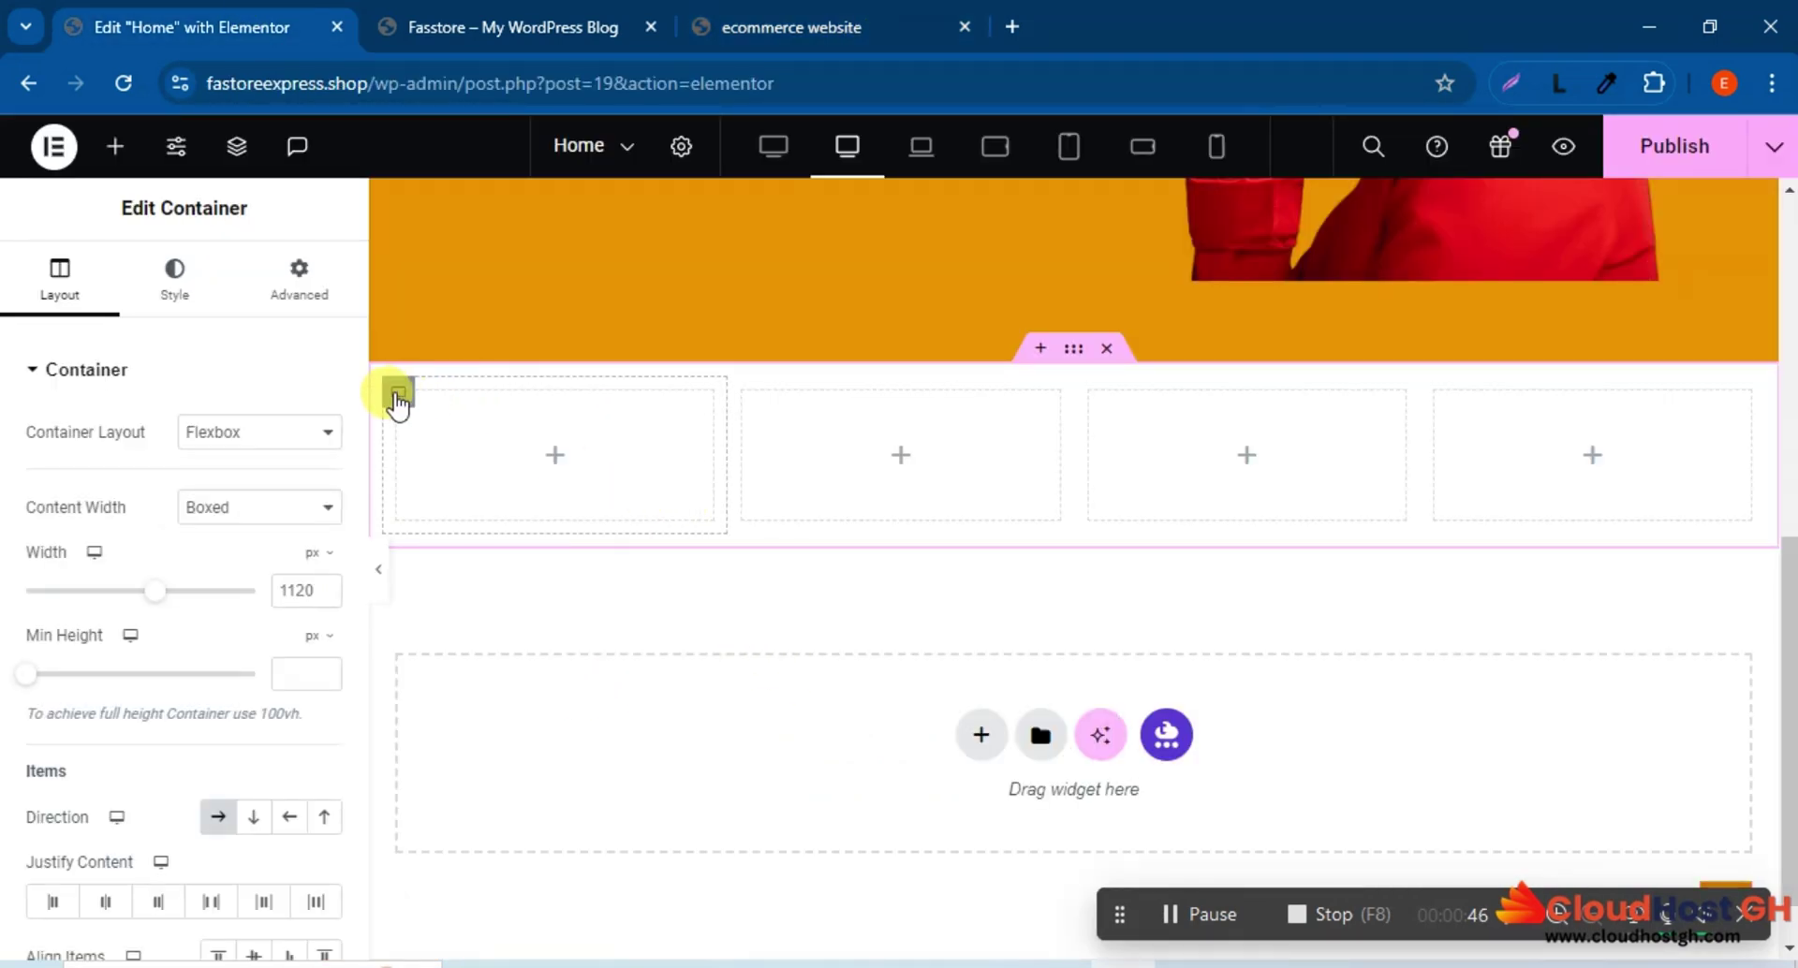
Duplicate the first column of the new container twice to make six columns, and select the parent container.
right_click(397, 398)
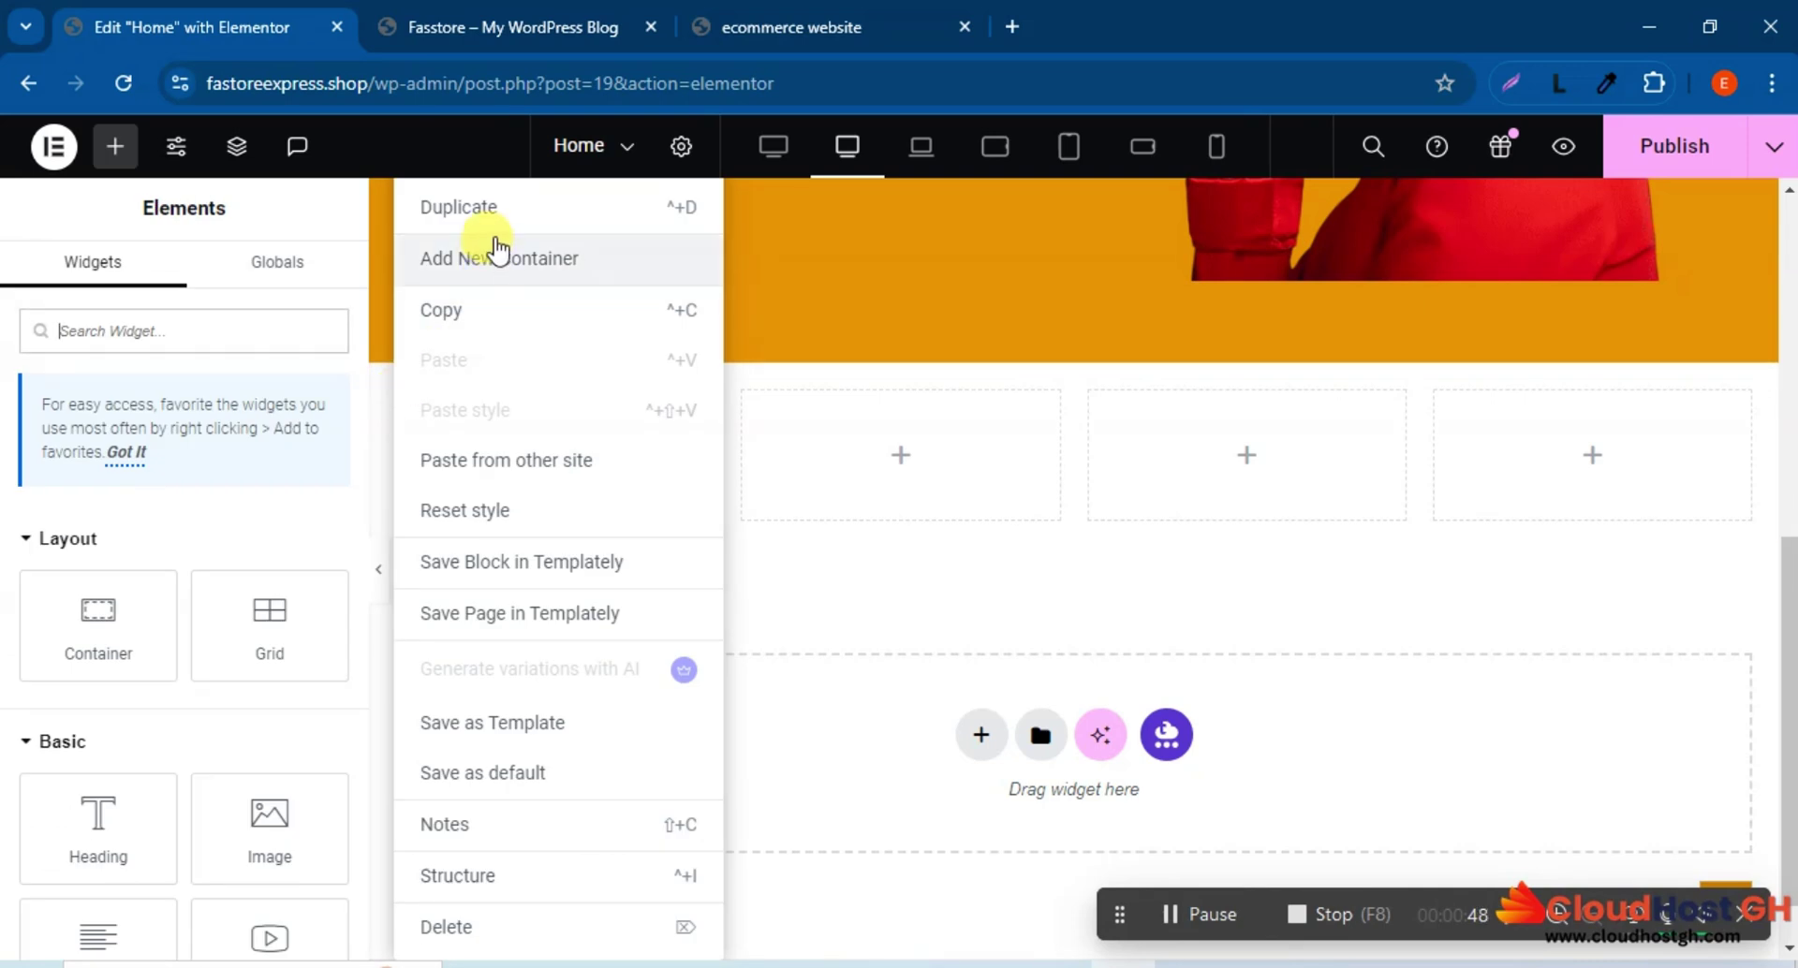
left_click(492, 211)
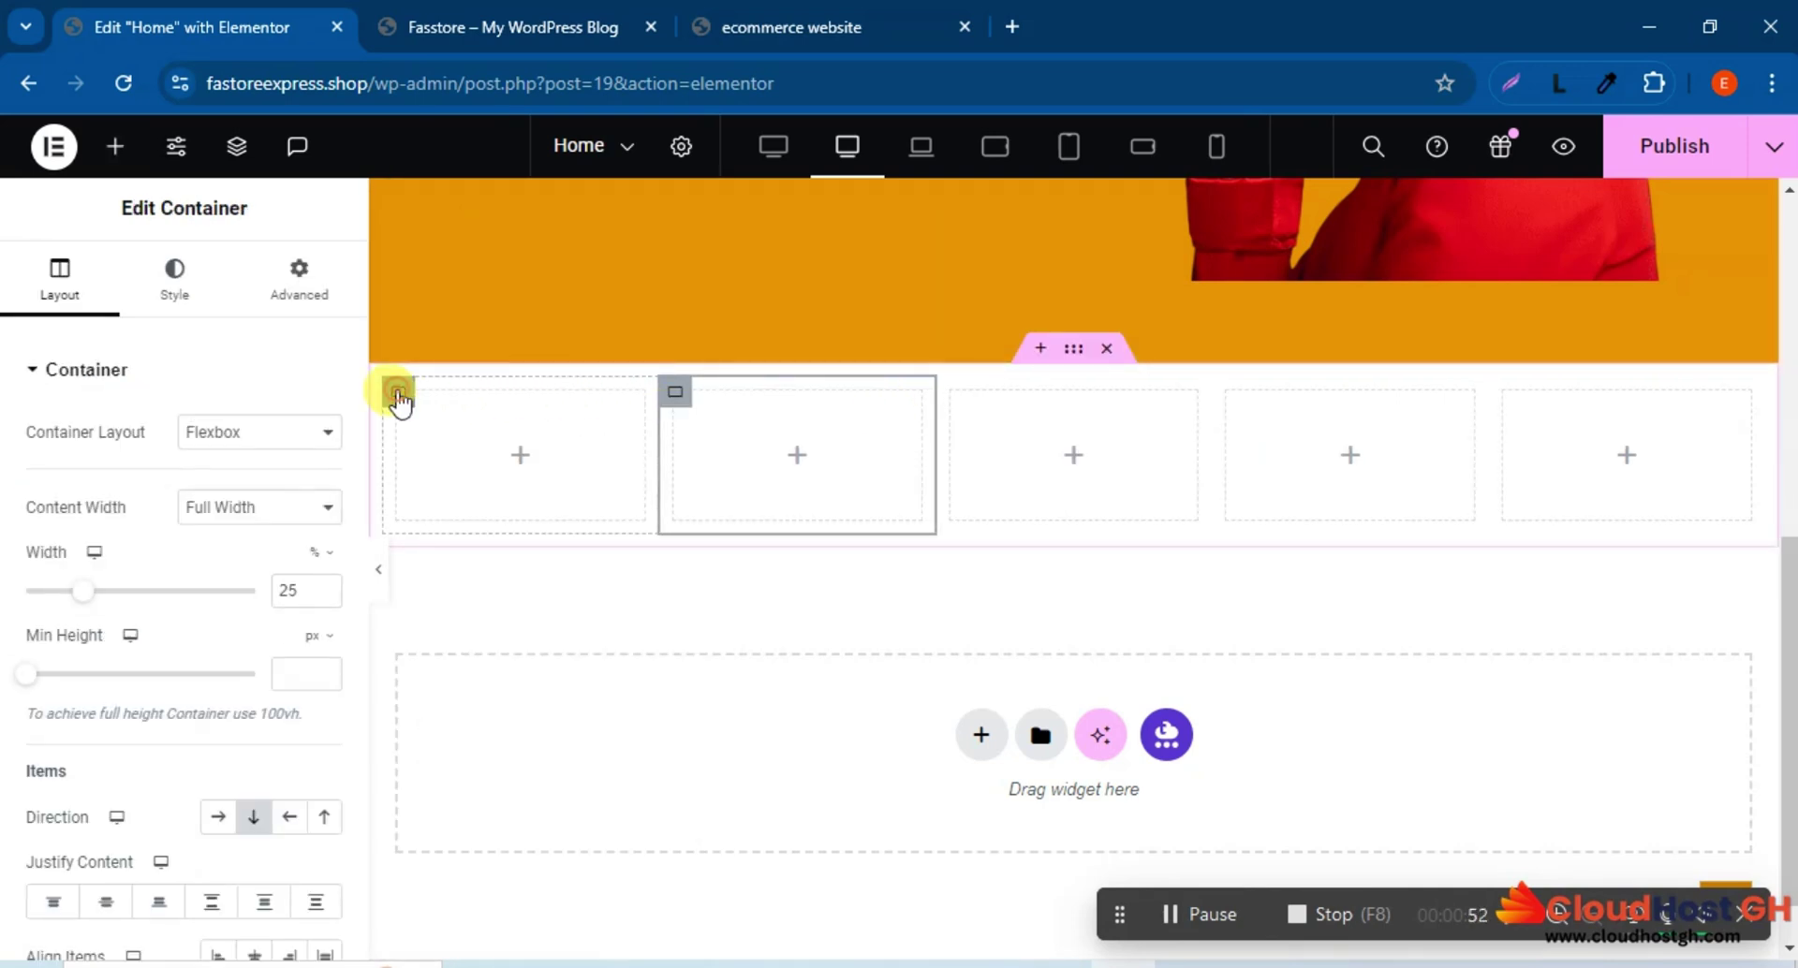
right_click(398, 393)
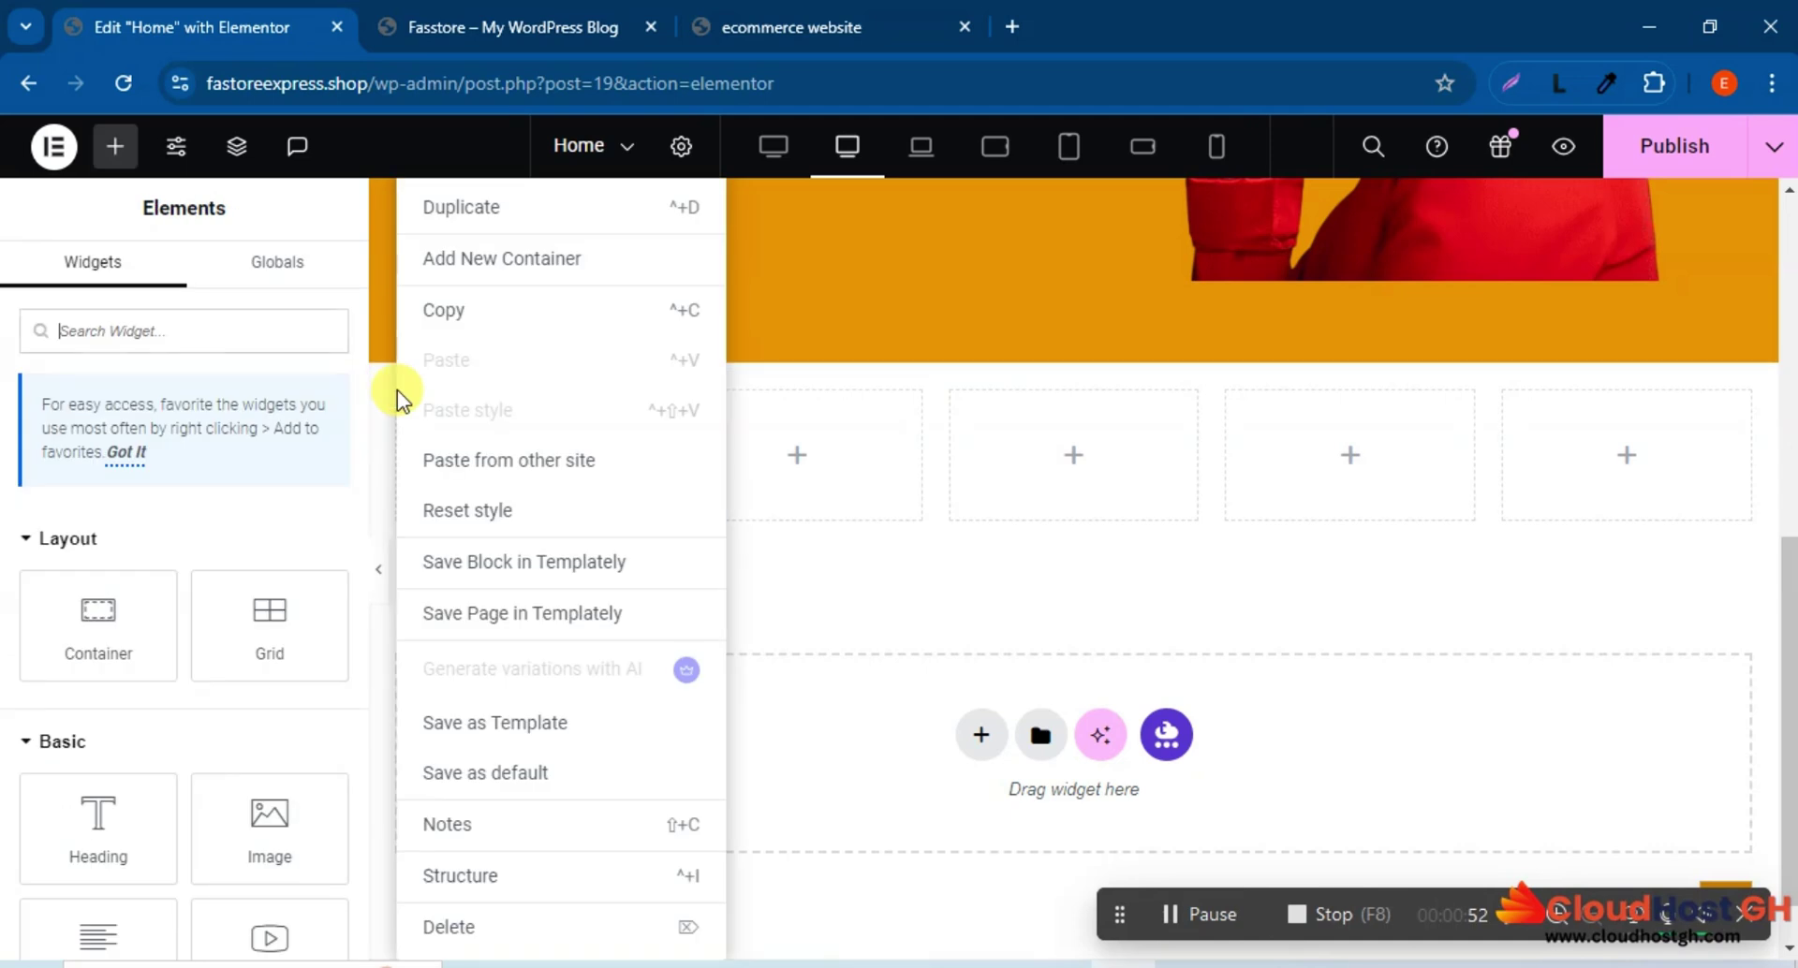
left_click(530, 218)
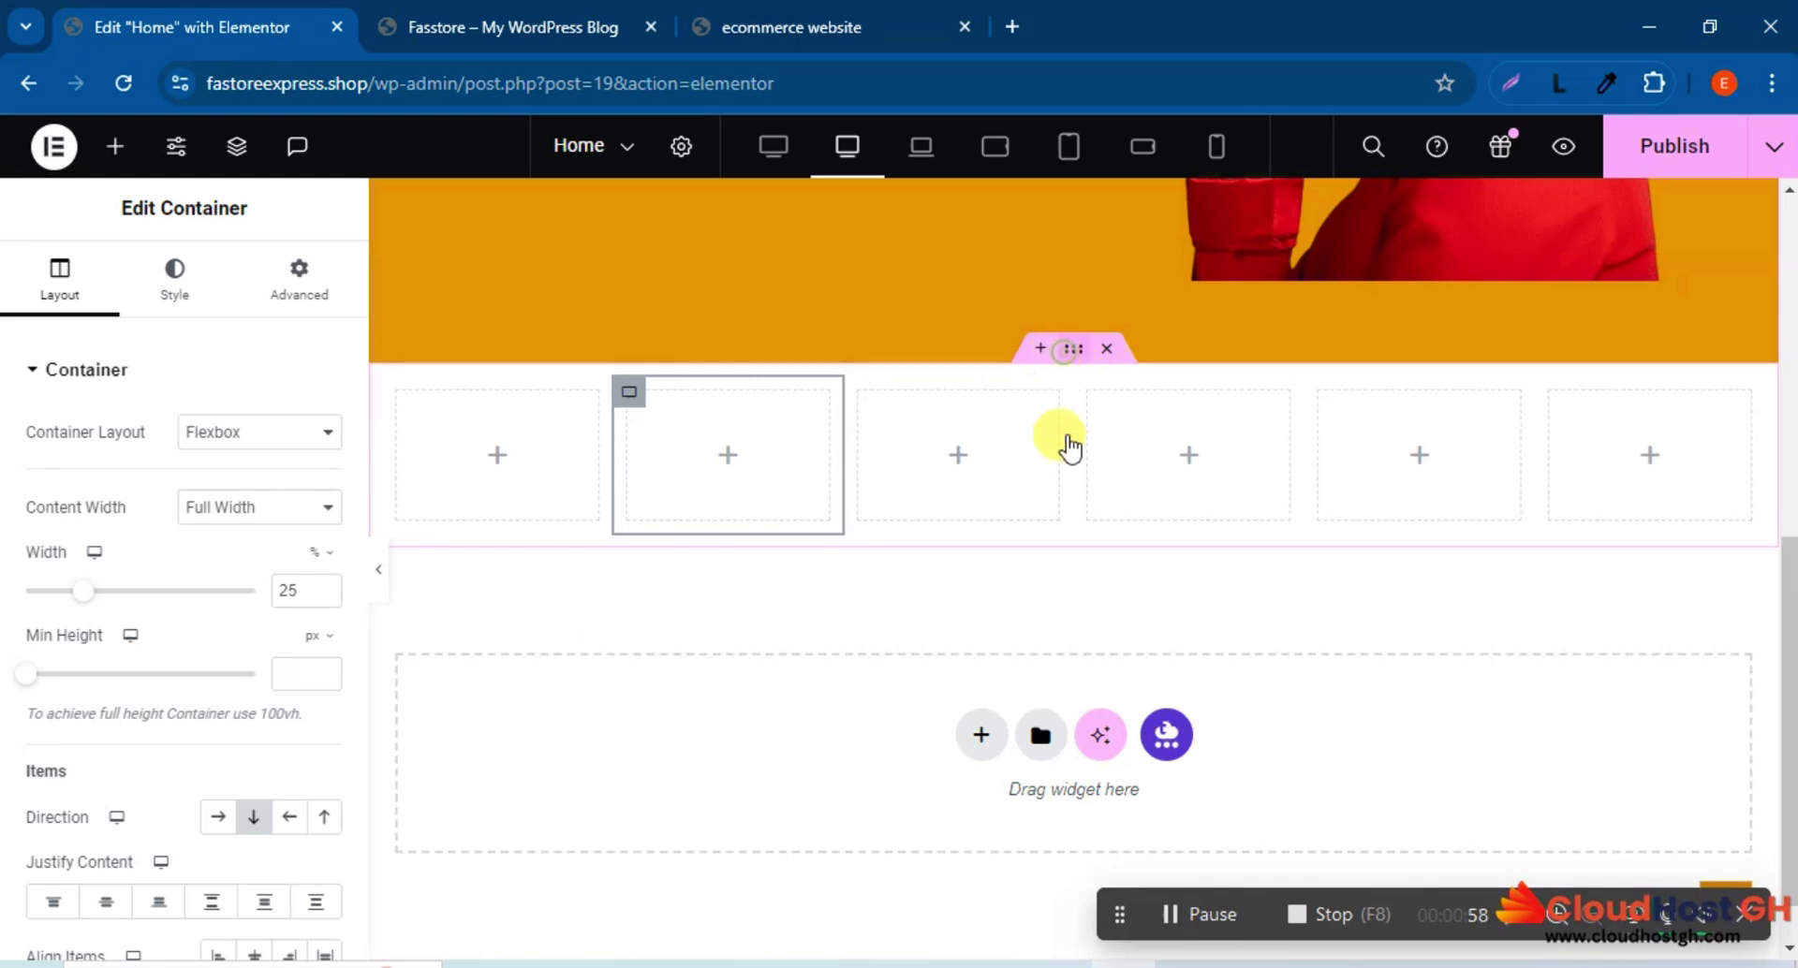
left_click(1065, 435)
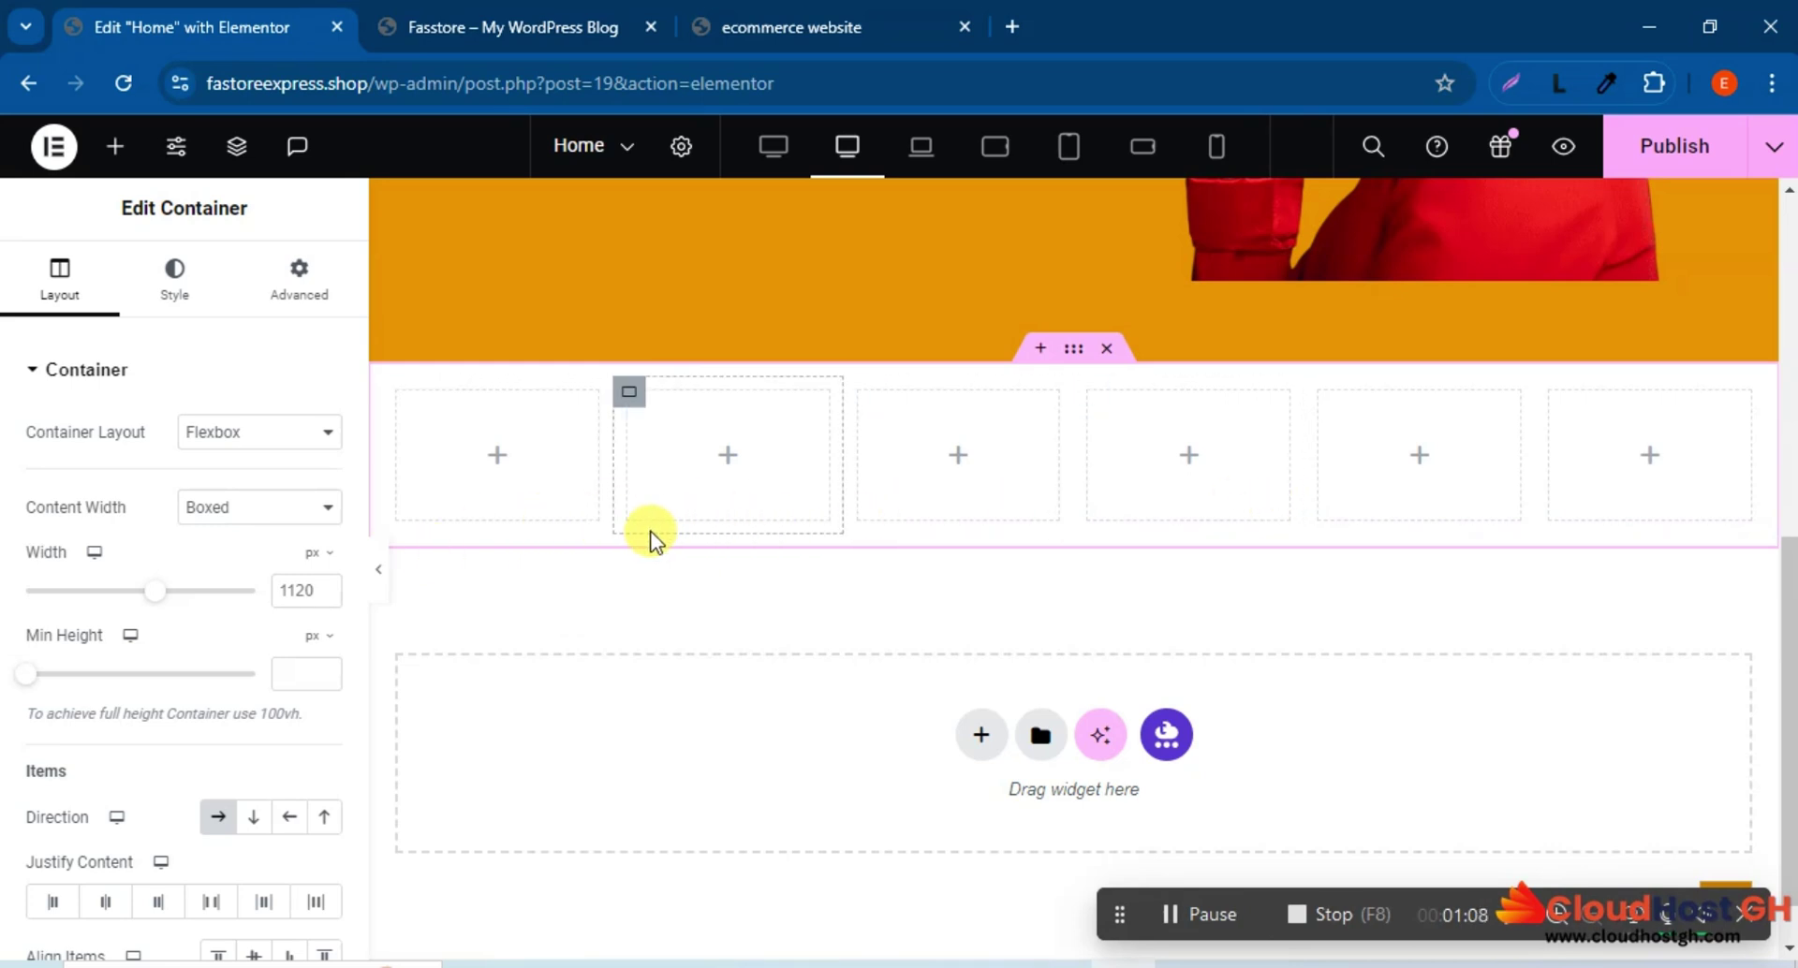
Compare the live Fasstore homepage with the category row on the reference ecommerce website.
left_click(508, 13)
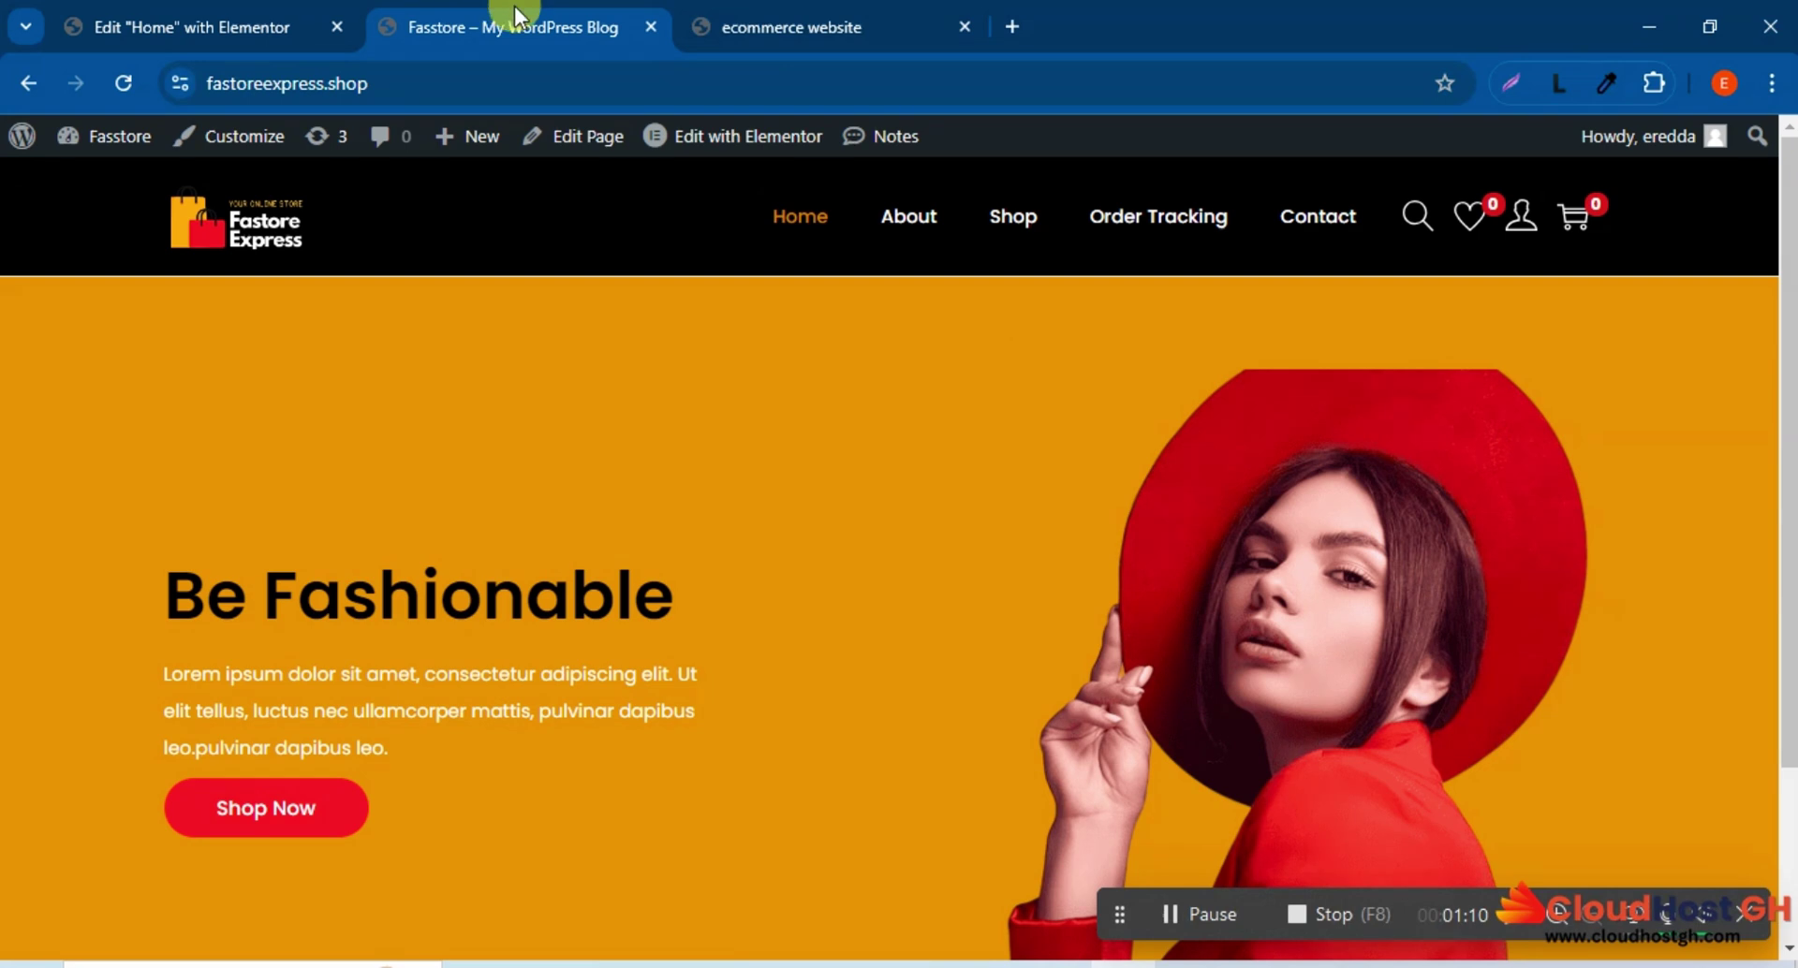
scroll(730, 408, "down", 2)
scroll(726, 408, "up", 2)
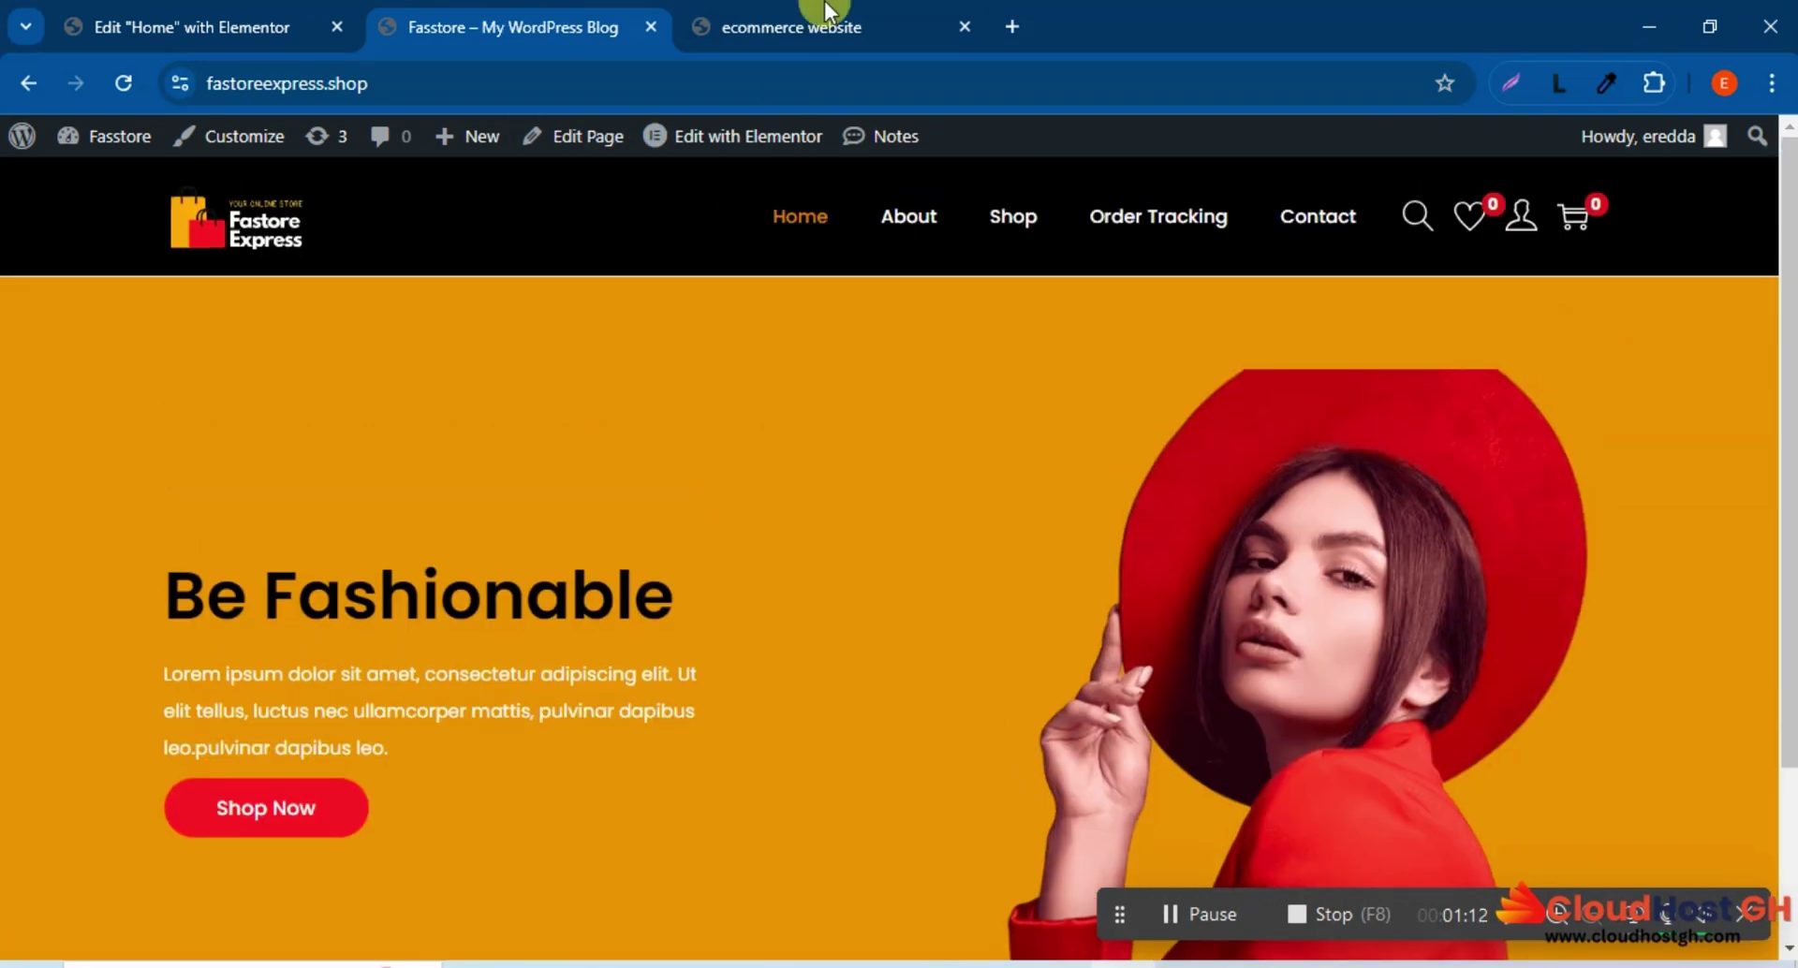
left_click(791, 26)
scroll(903, 736, "down", 1)
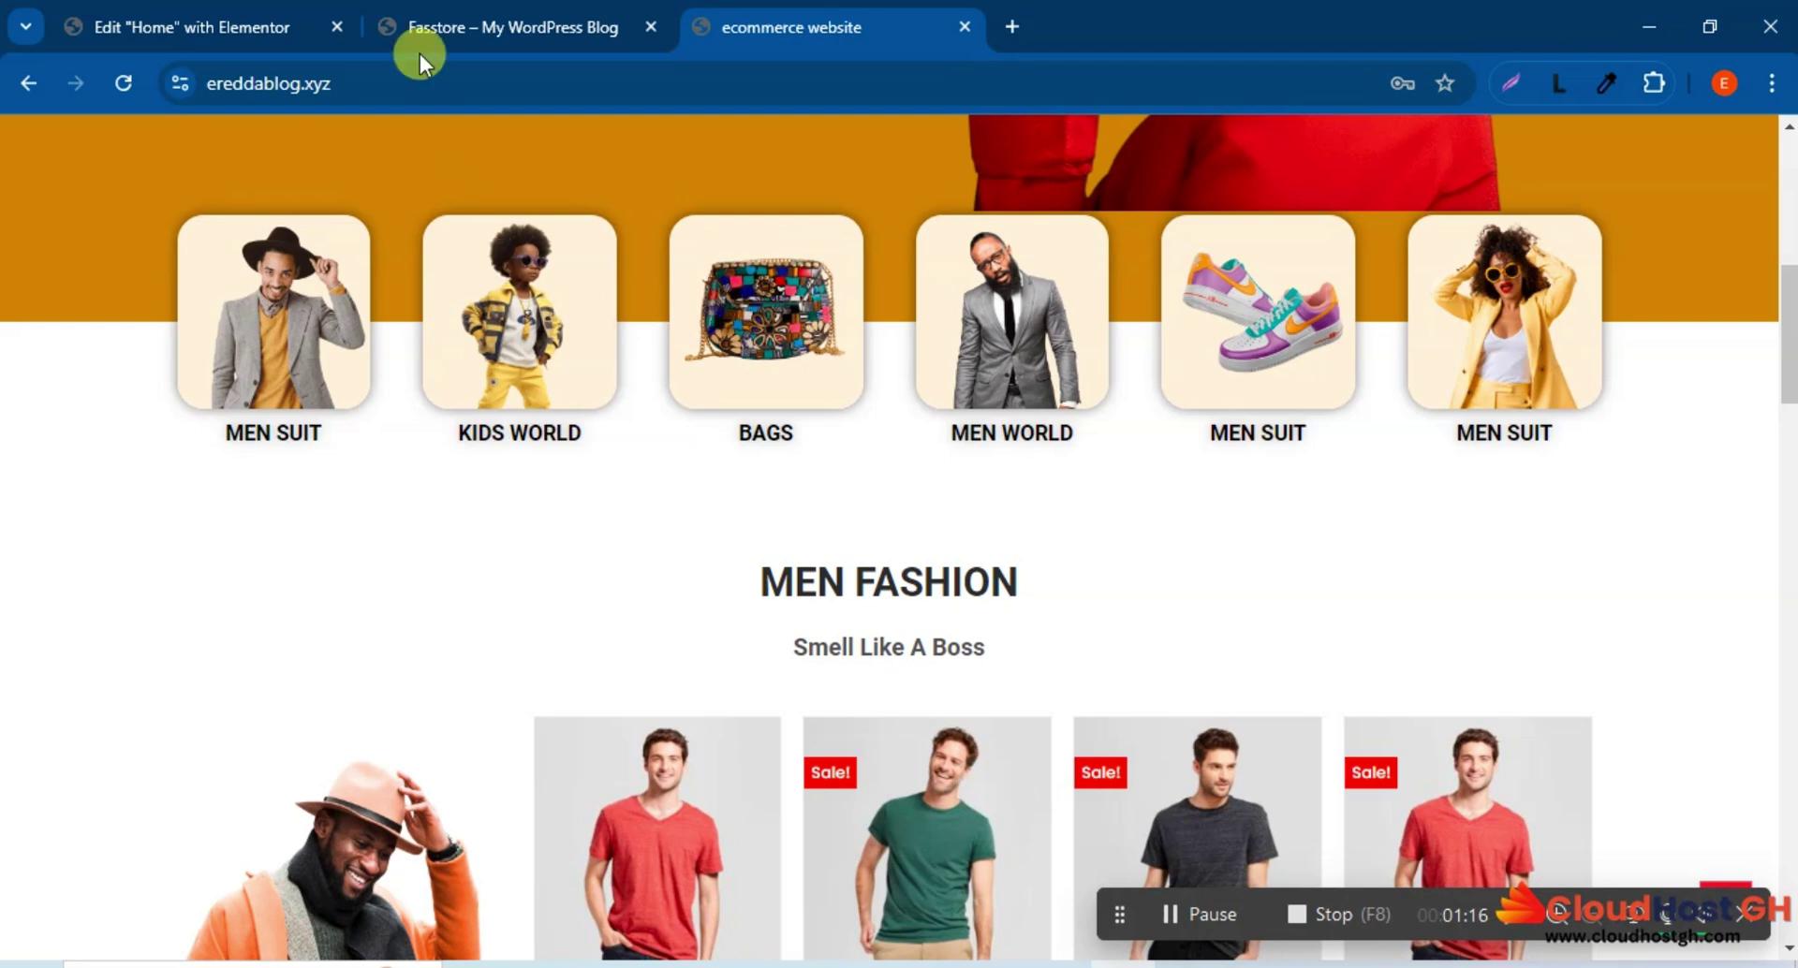
left_click(281, 26)
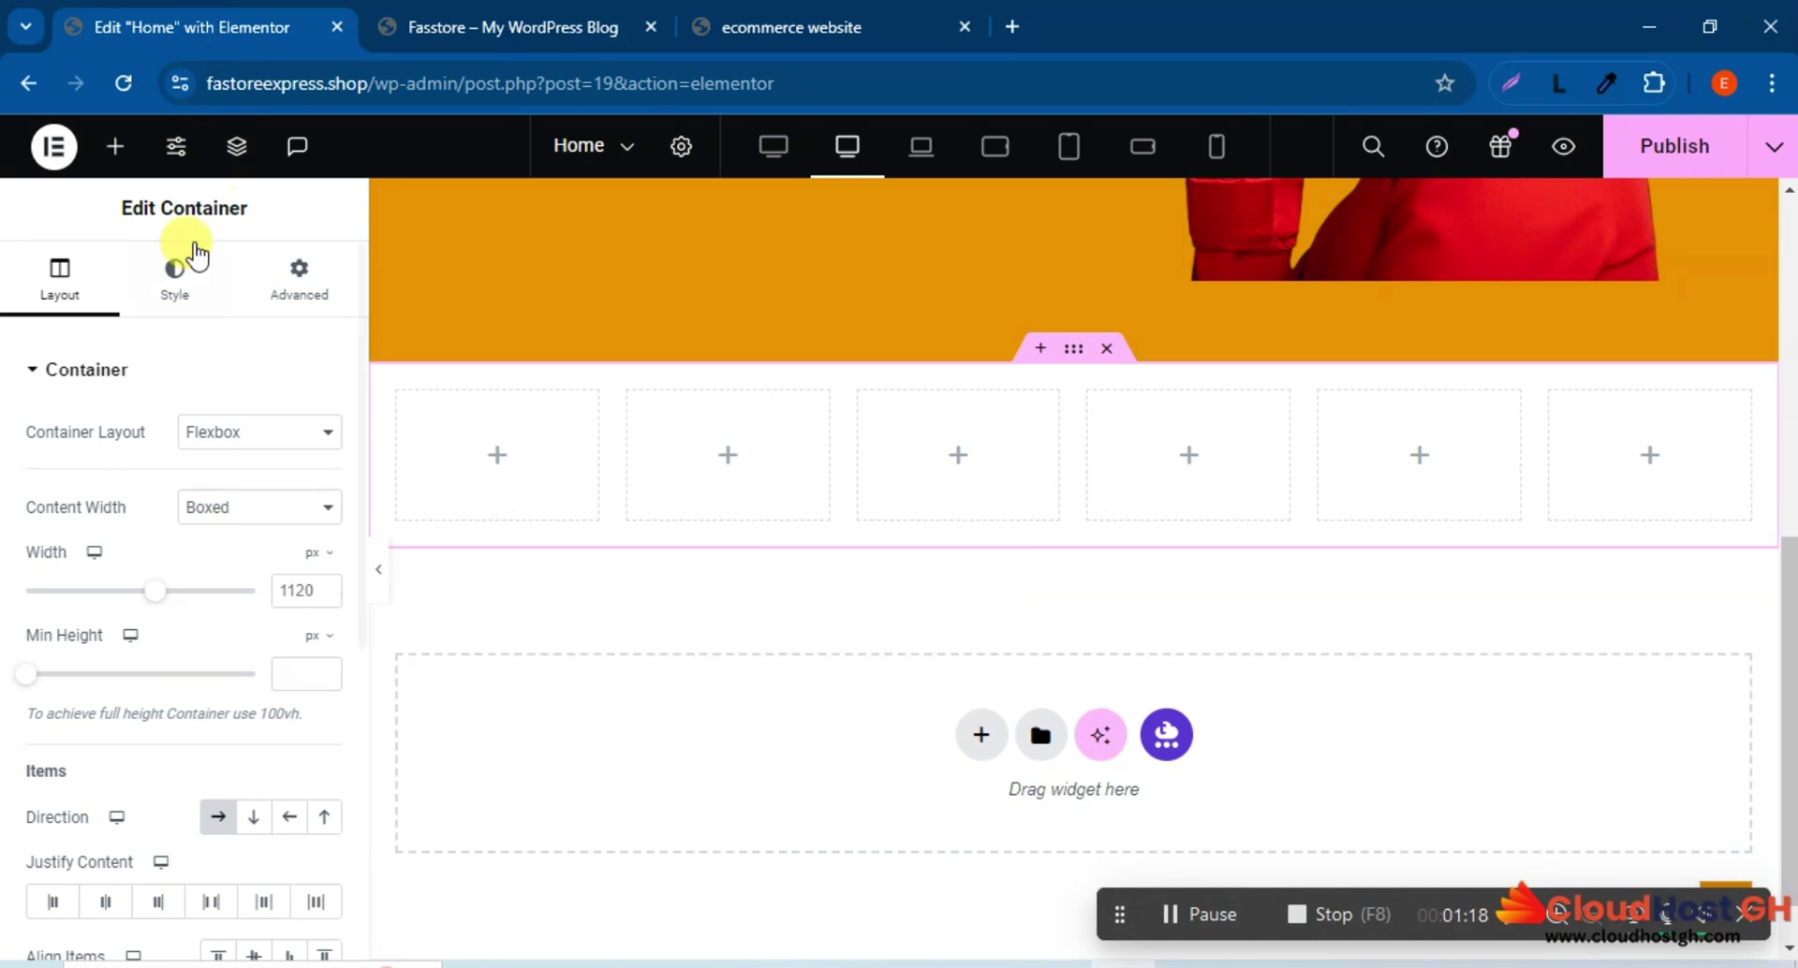
Close the live Fasstore homepage tab, keeping the reference ecommerce website open.
left_click(111, 161)
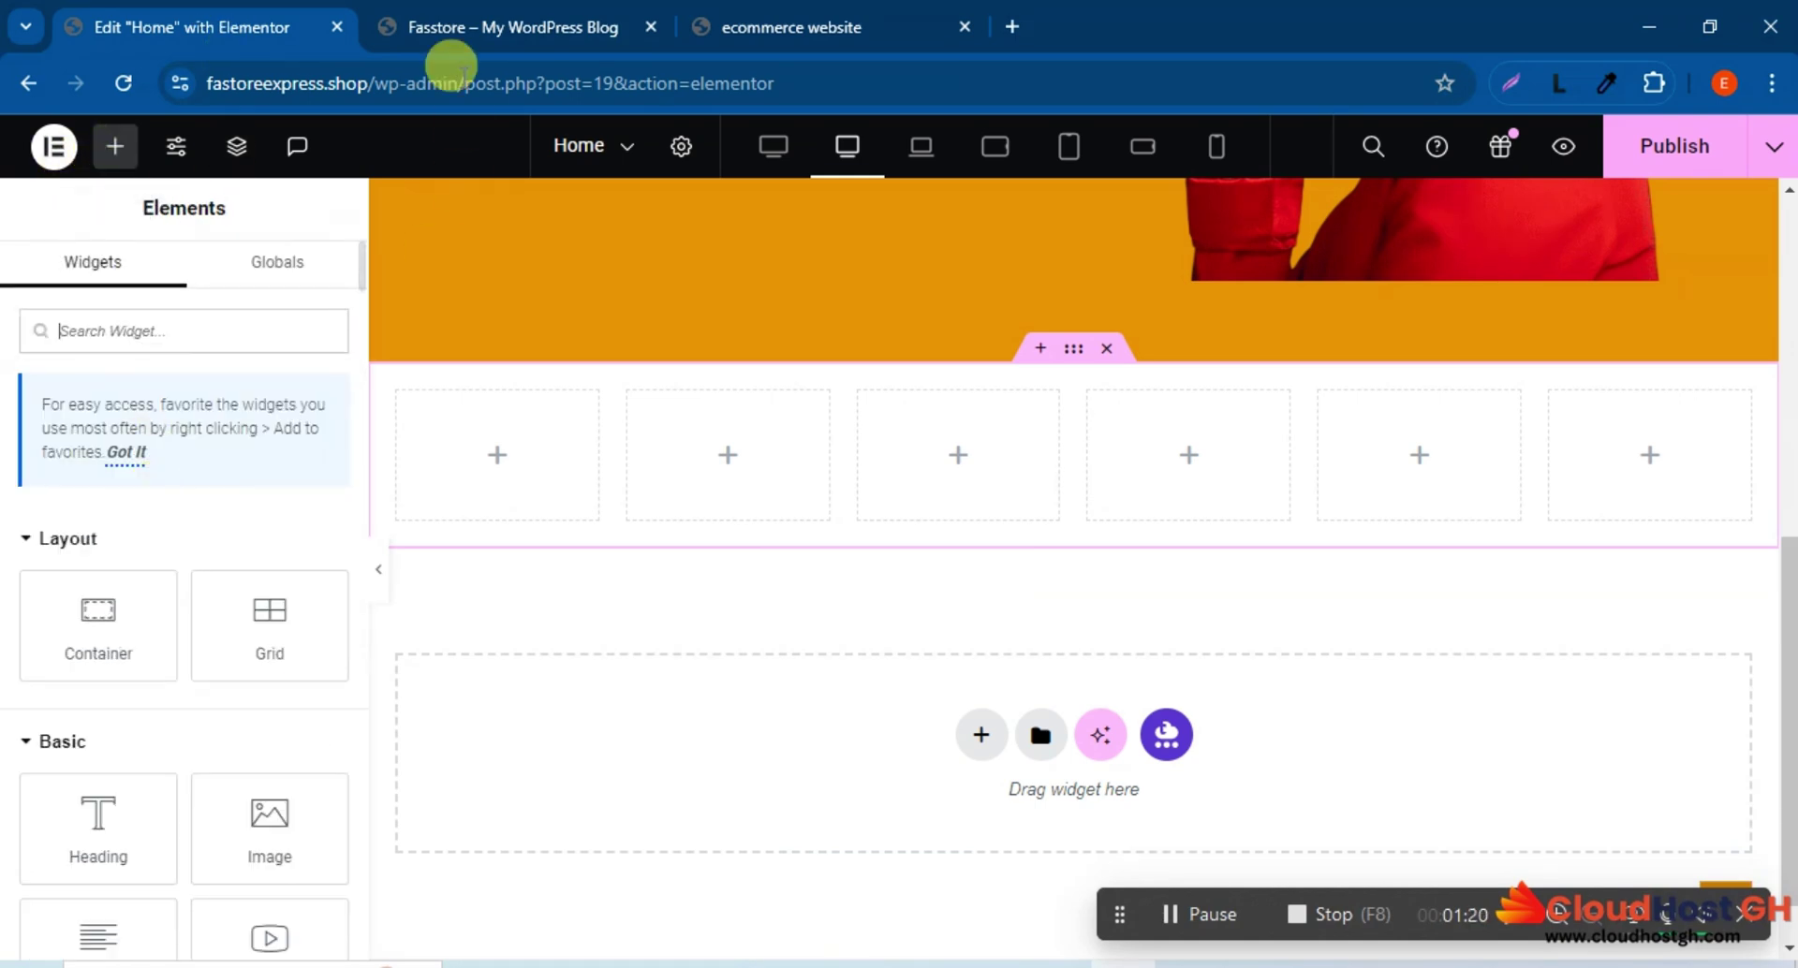
left_click(485, 13)
left_click(787, 13)
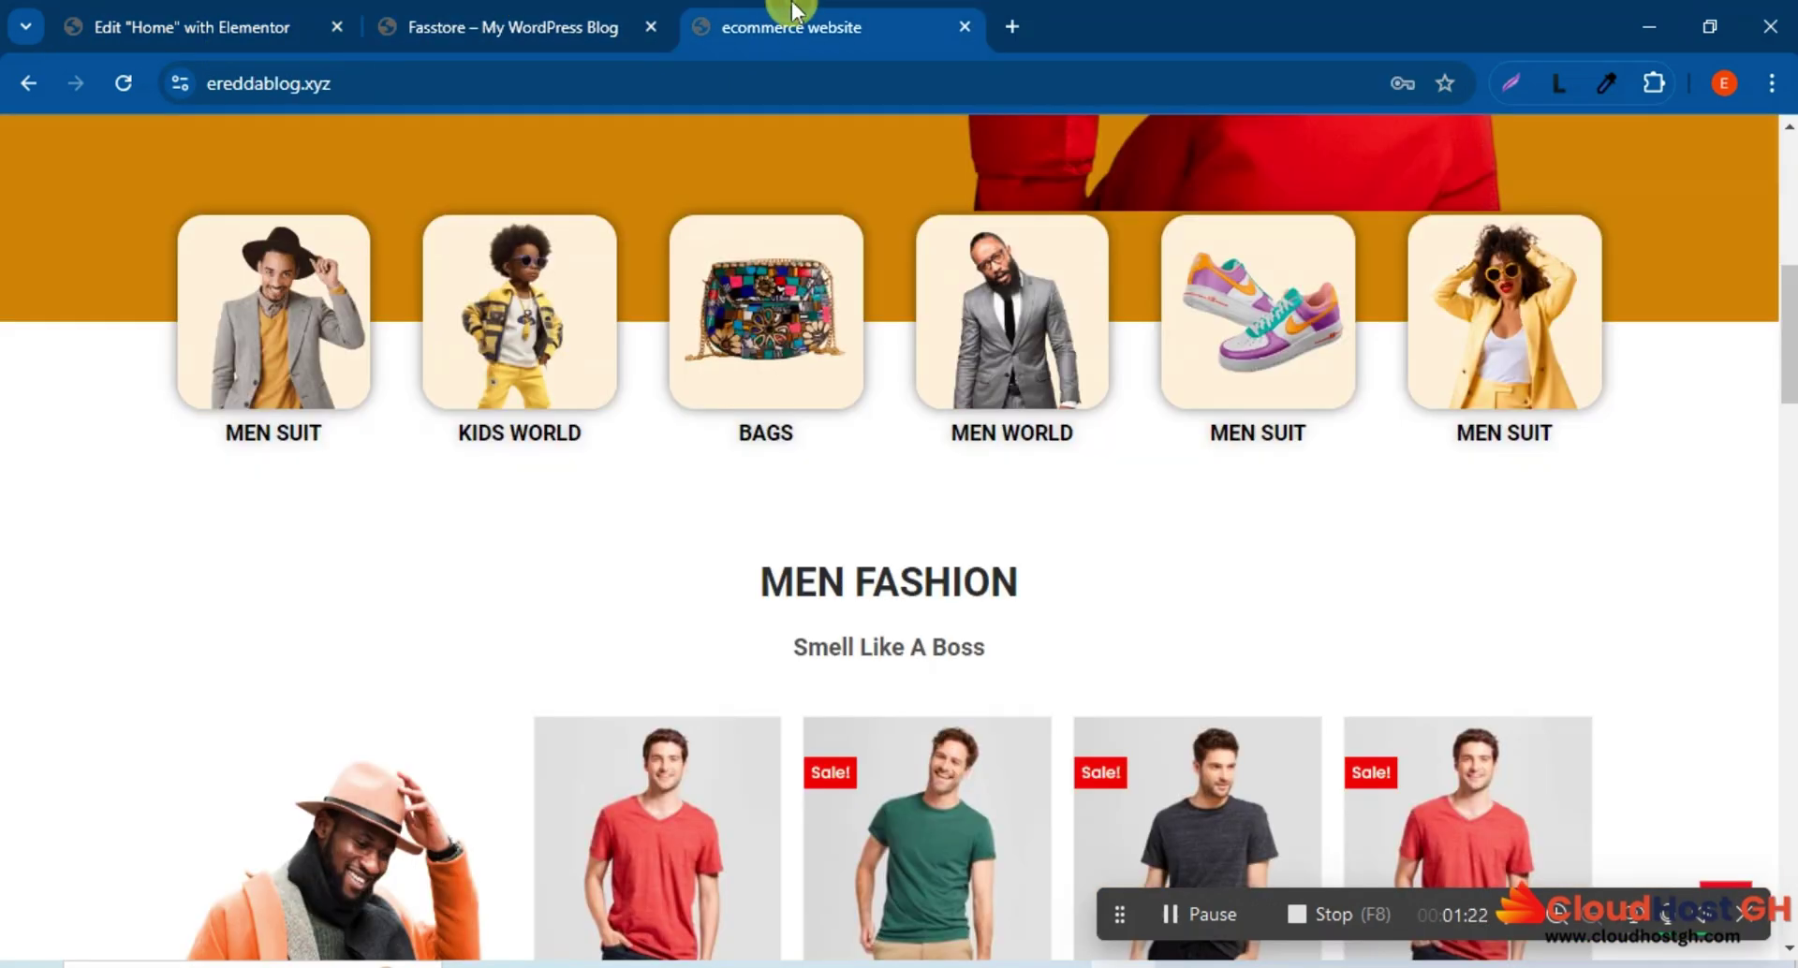
left_click(579, 20)
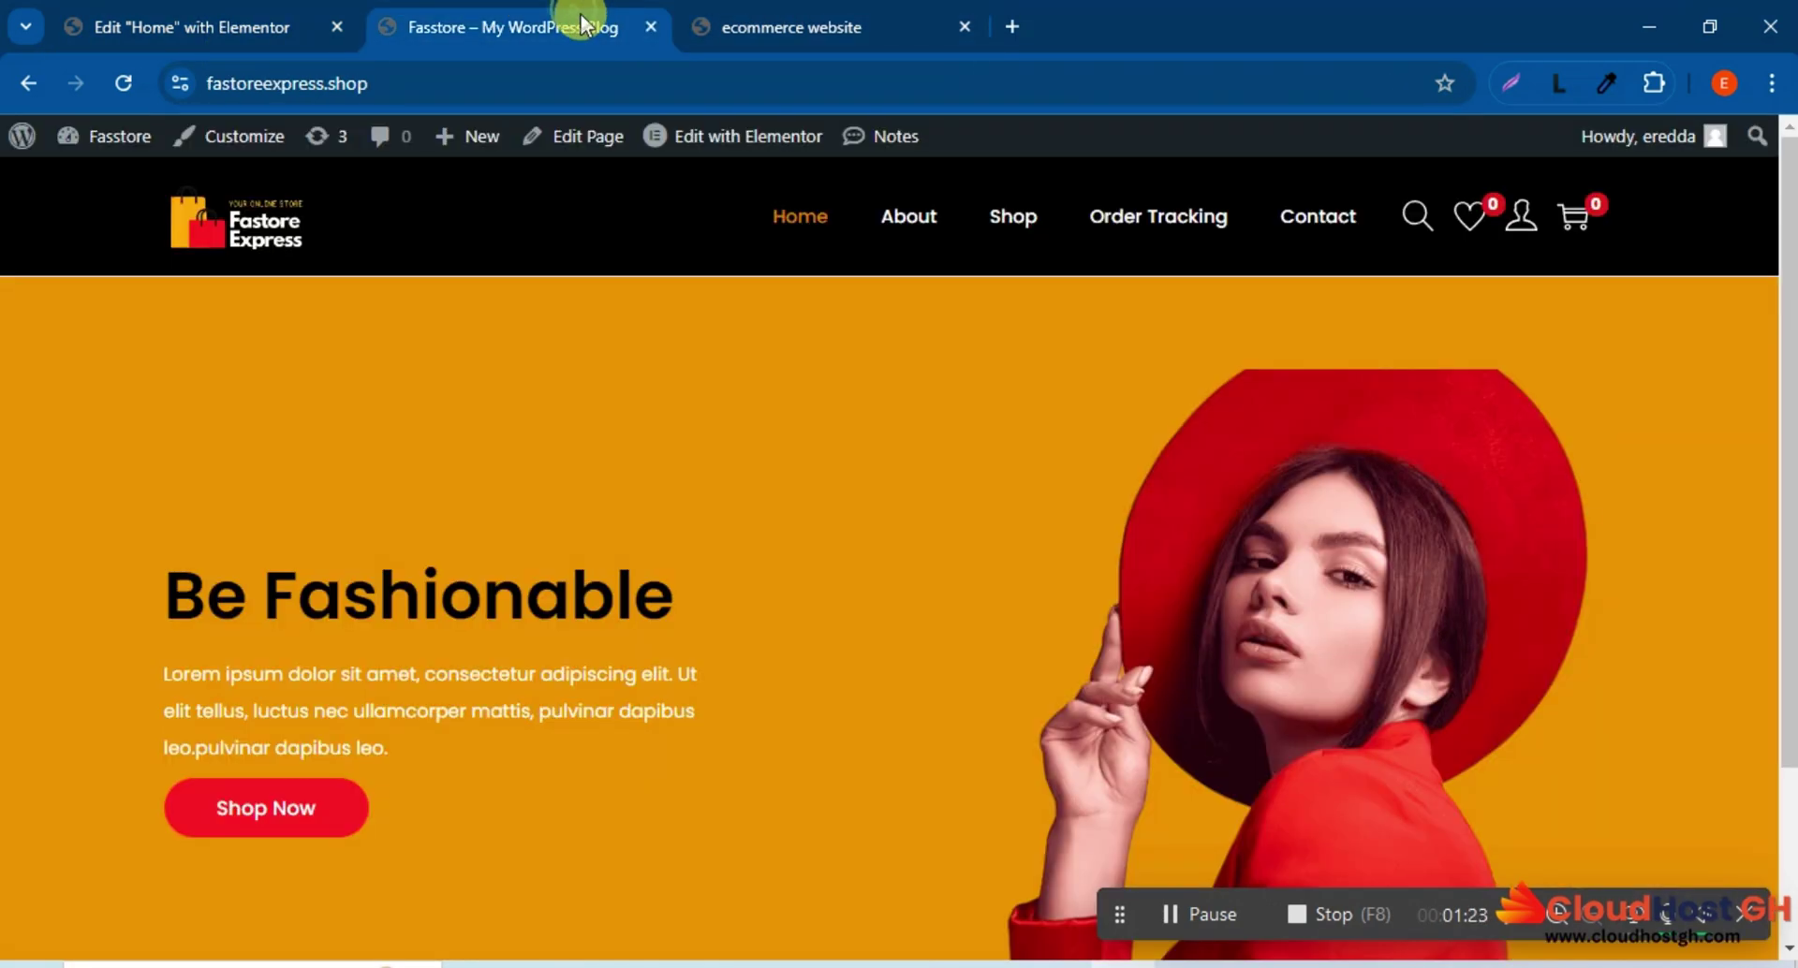
left_click(650, 28)
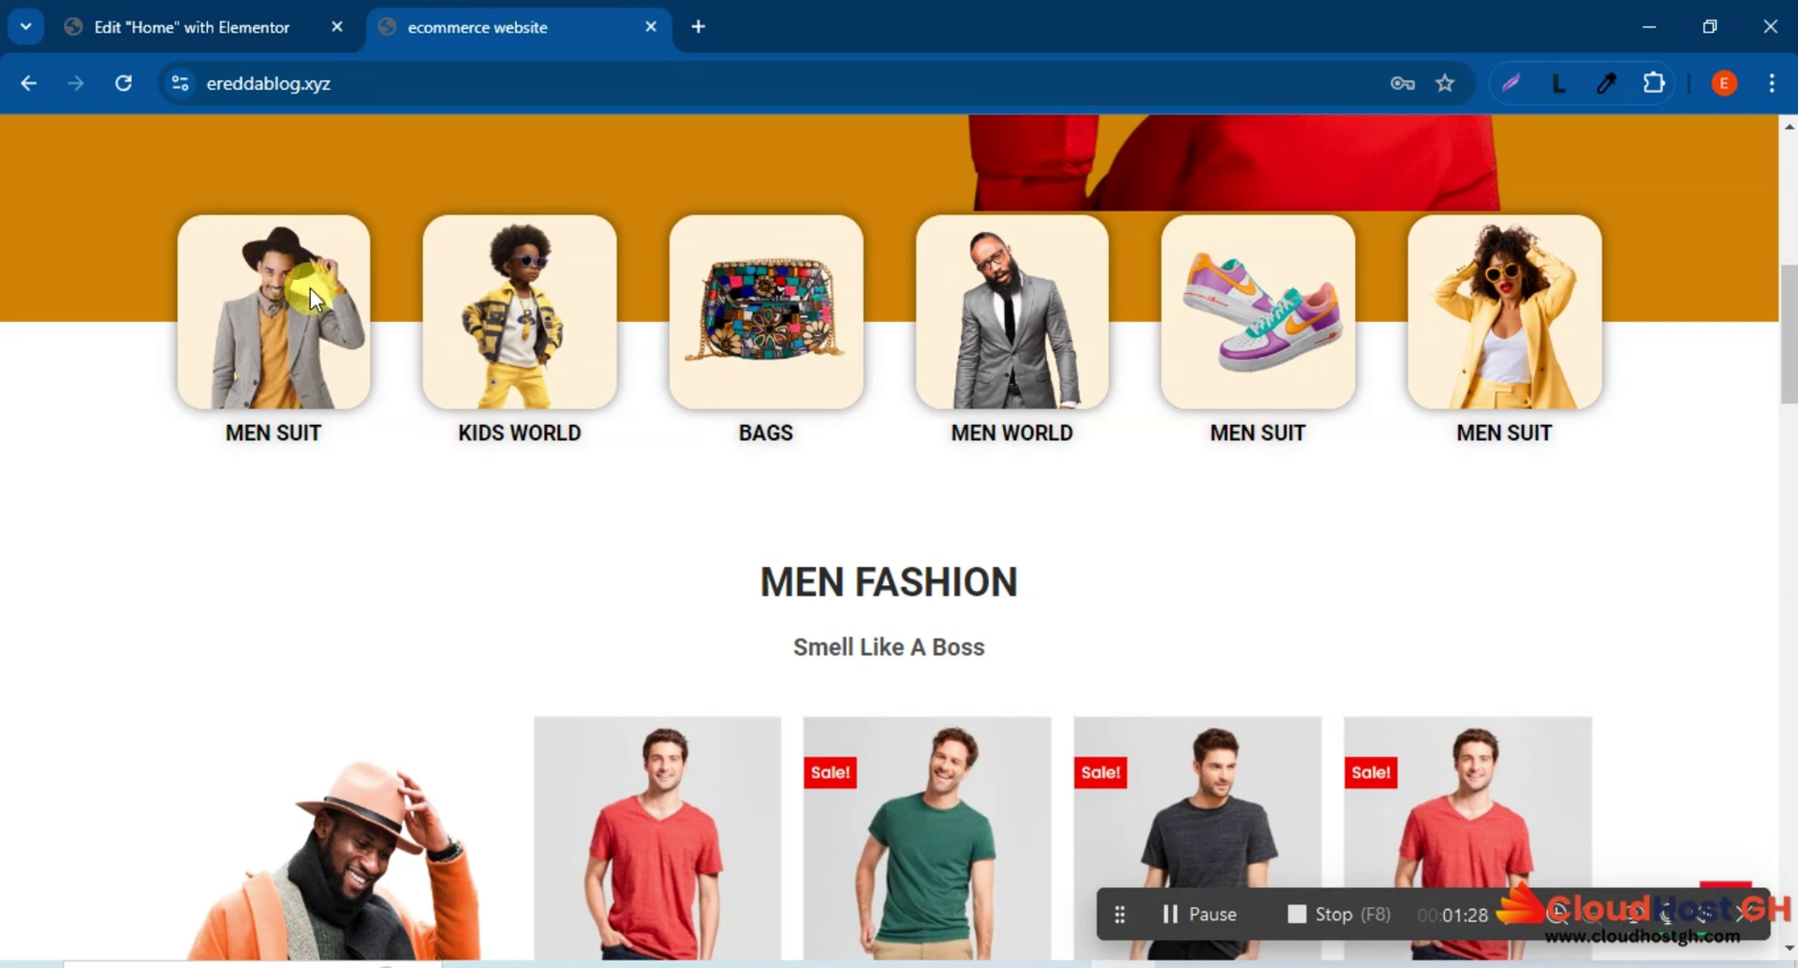
Place an Image widget in the container's first column and a Heading widget beneath it, following the reference category layout.
left_click(200, 19)
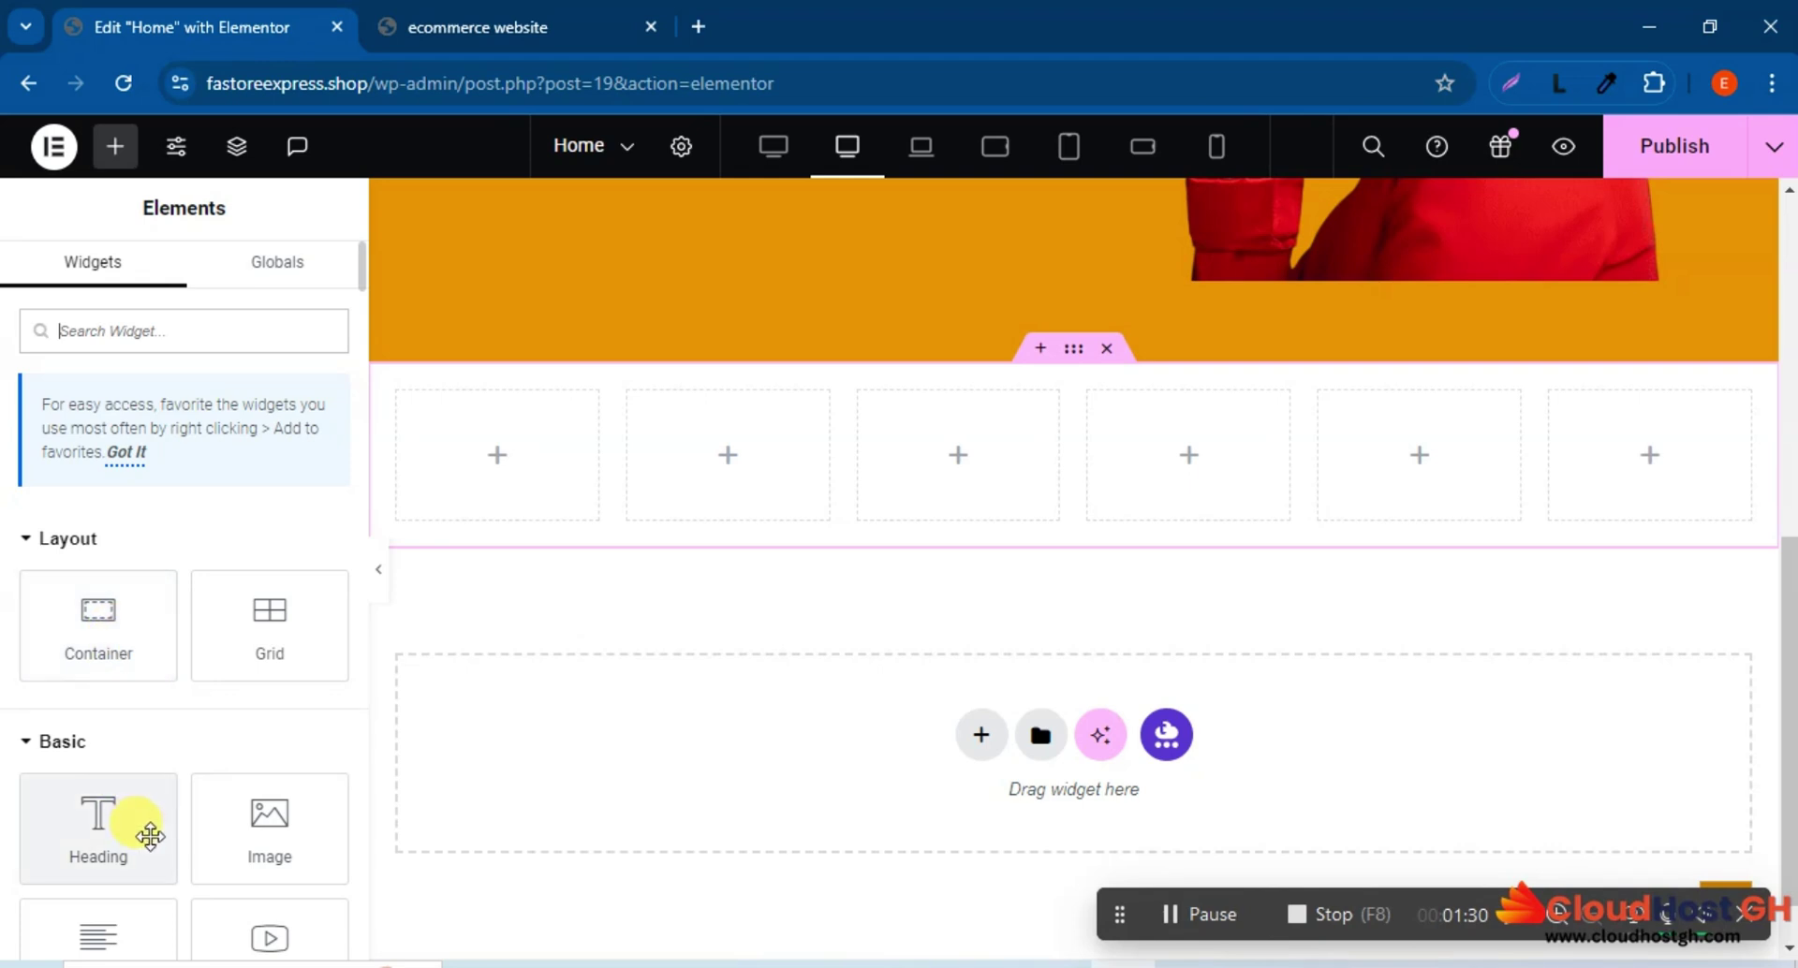
left_click_drag(240, 823, 462, 487)
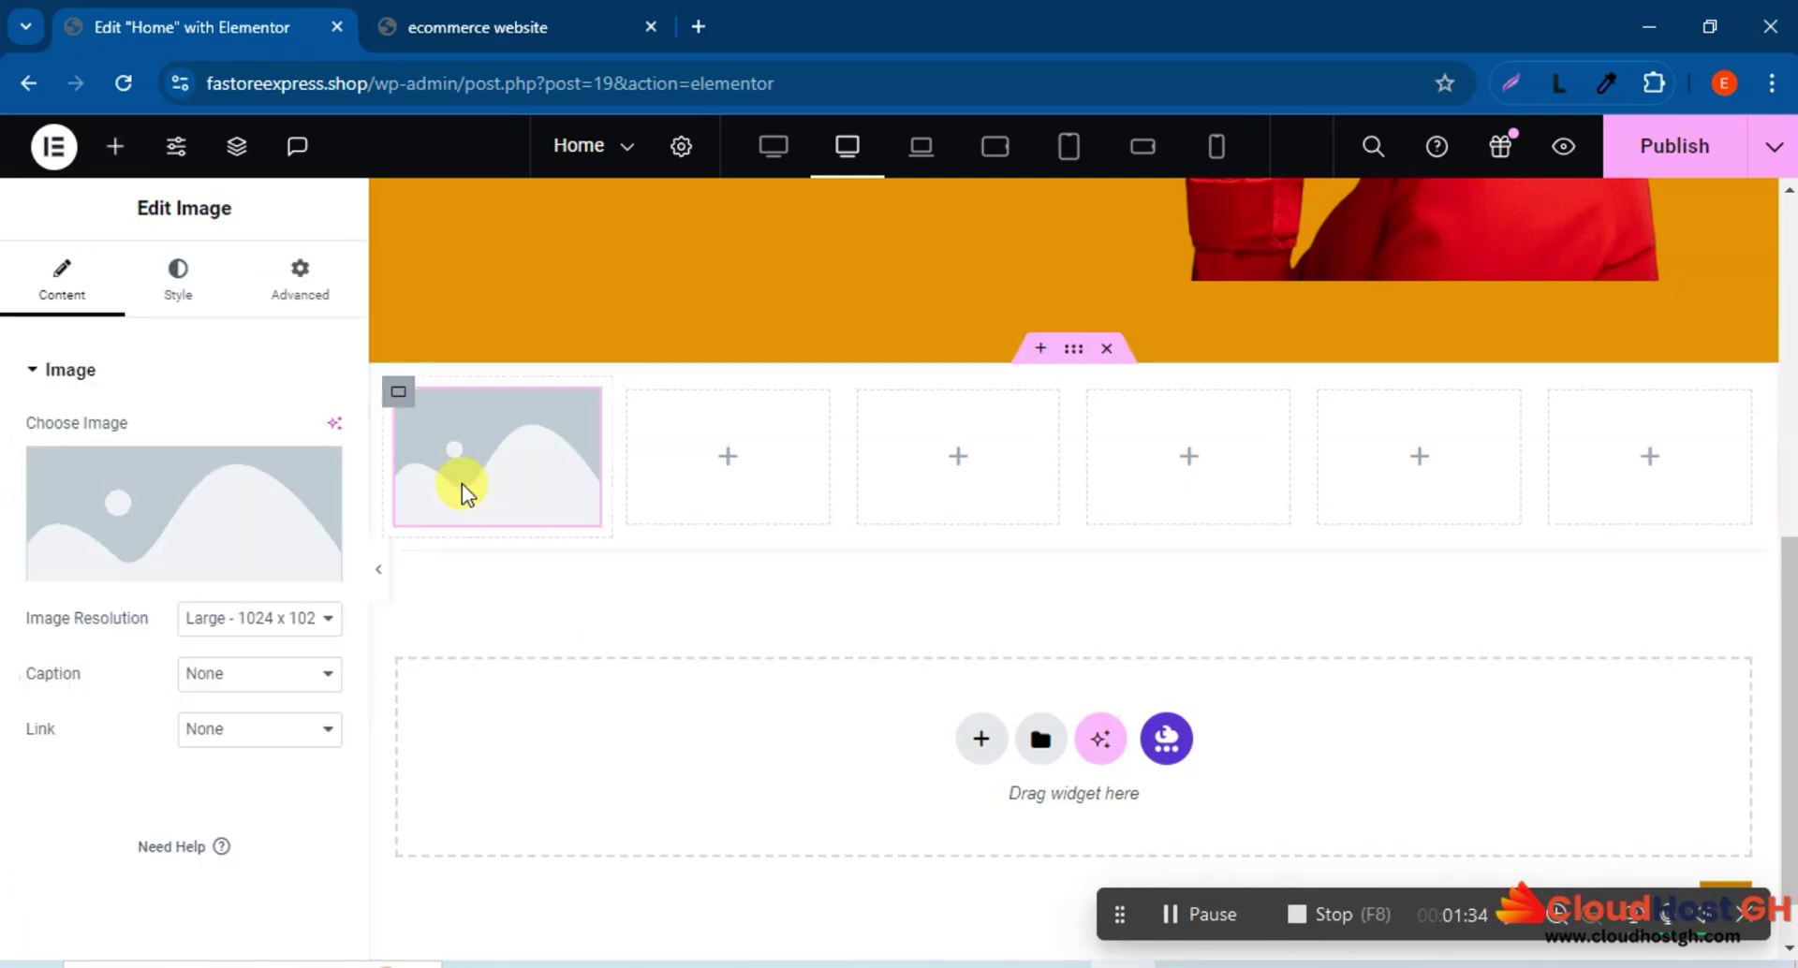
left_click(482, 17)
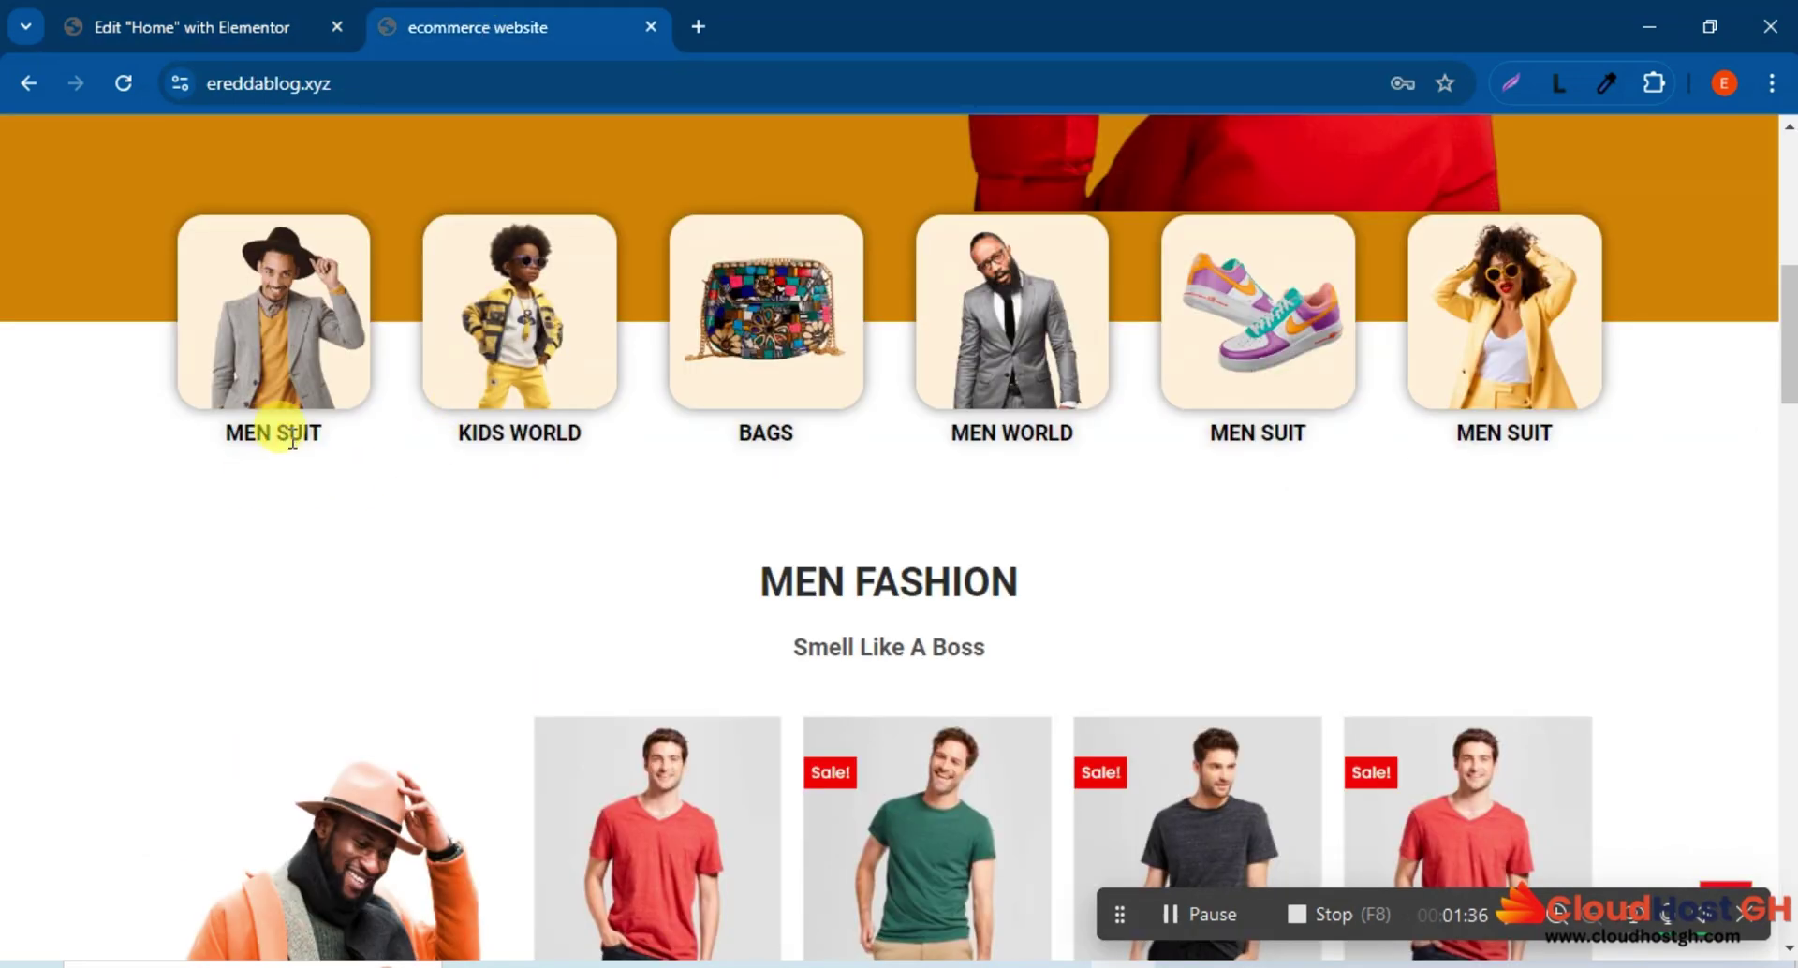
left_click(225, 13)
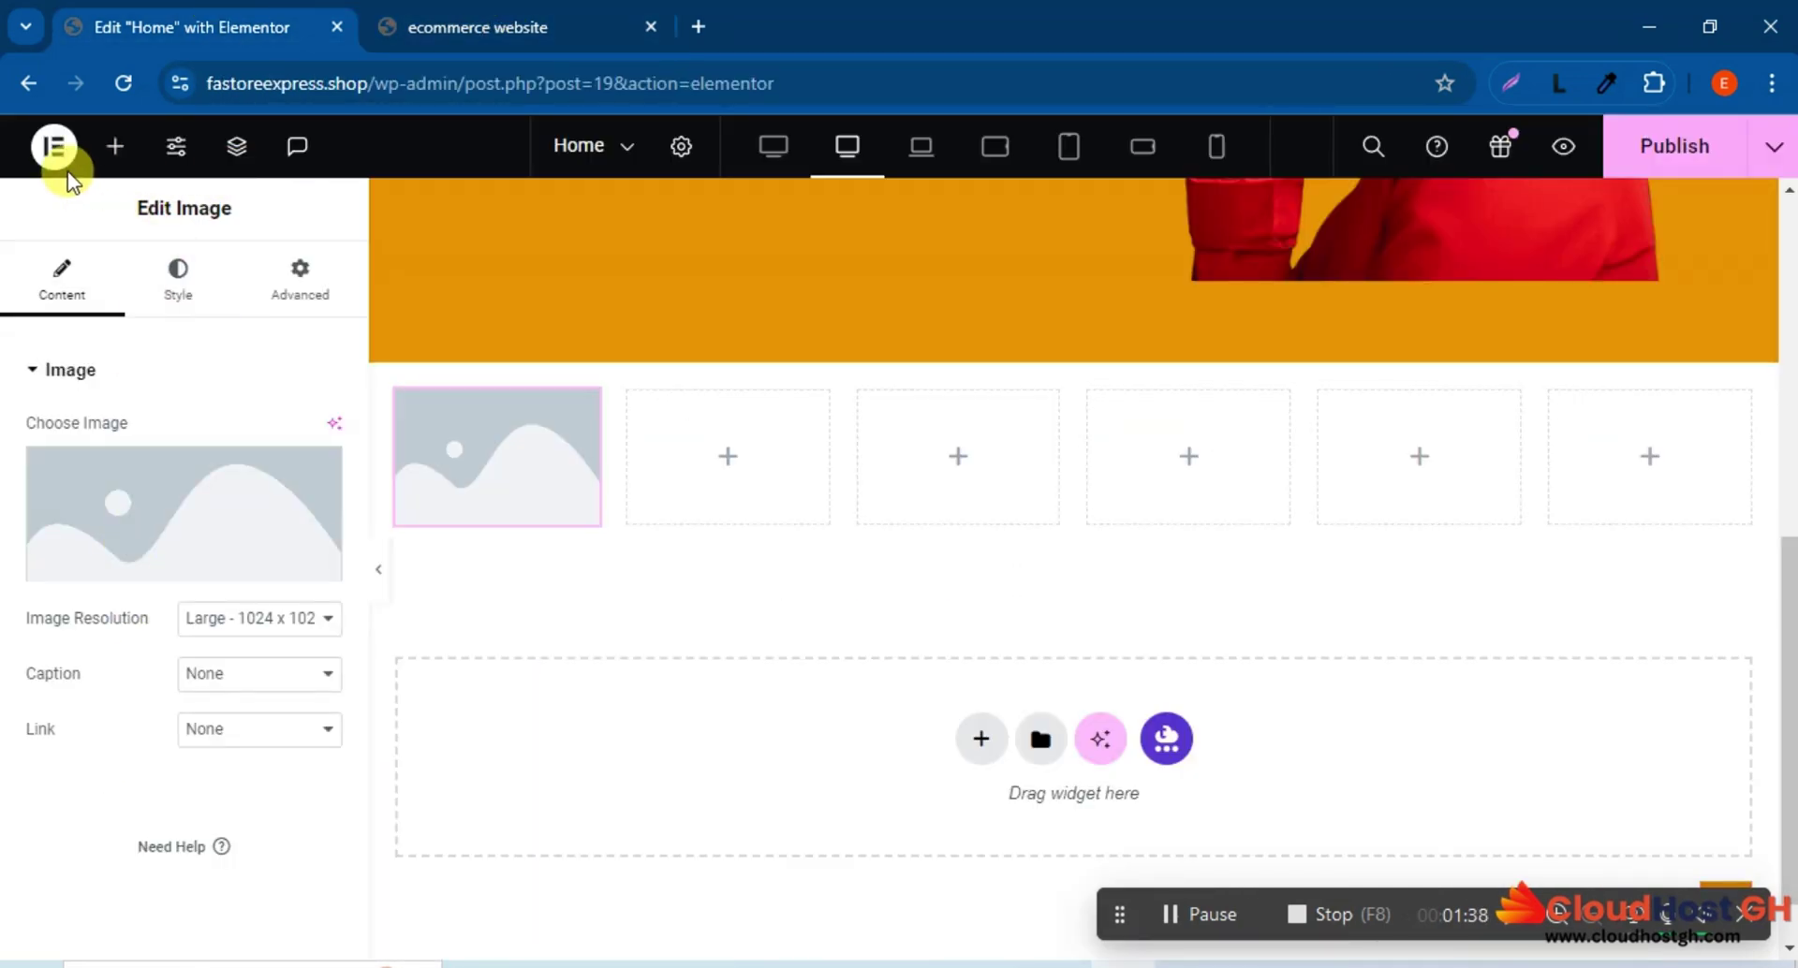
left_click(109, 149)
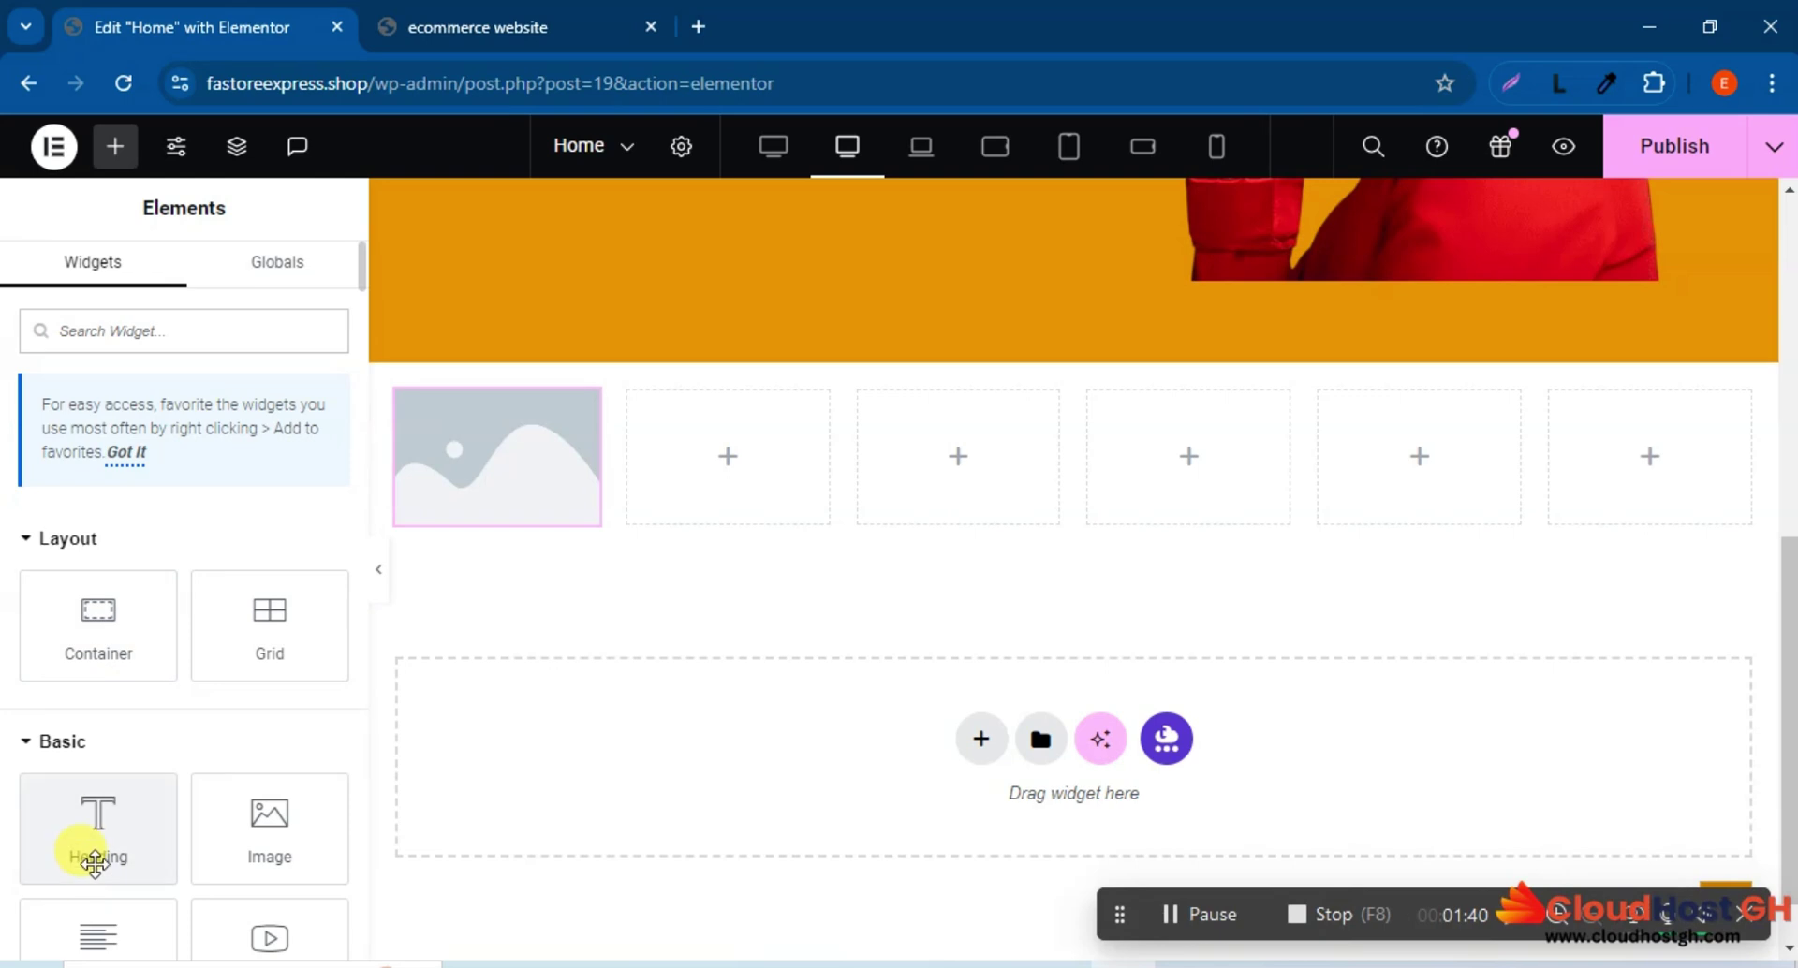
left_click_drag(91, 843, 482, 517)
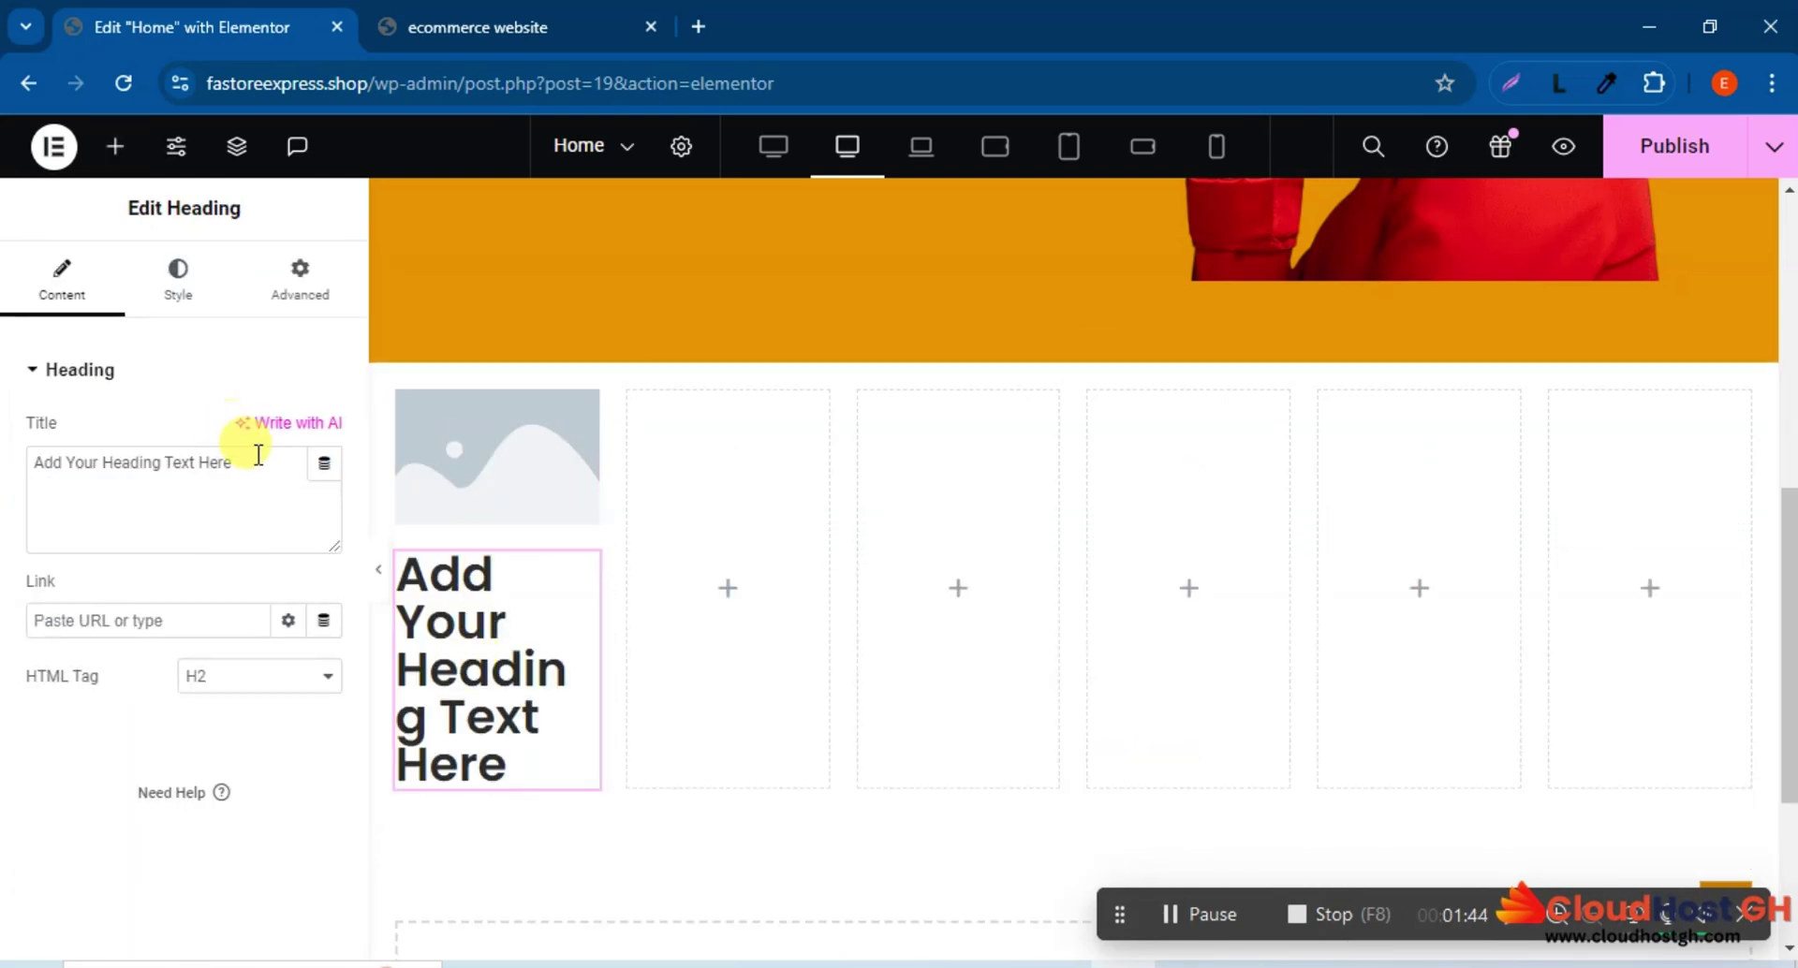
Replace the heading's title with "Men suit", copied from the first category label on the reference ecommerce website.
left_click_drag(231, 462, 4, 468)
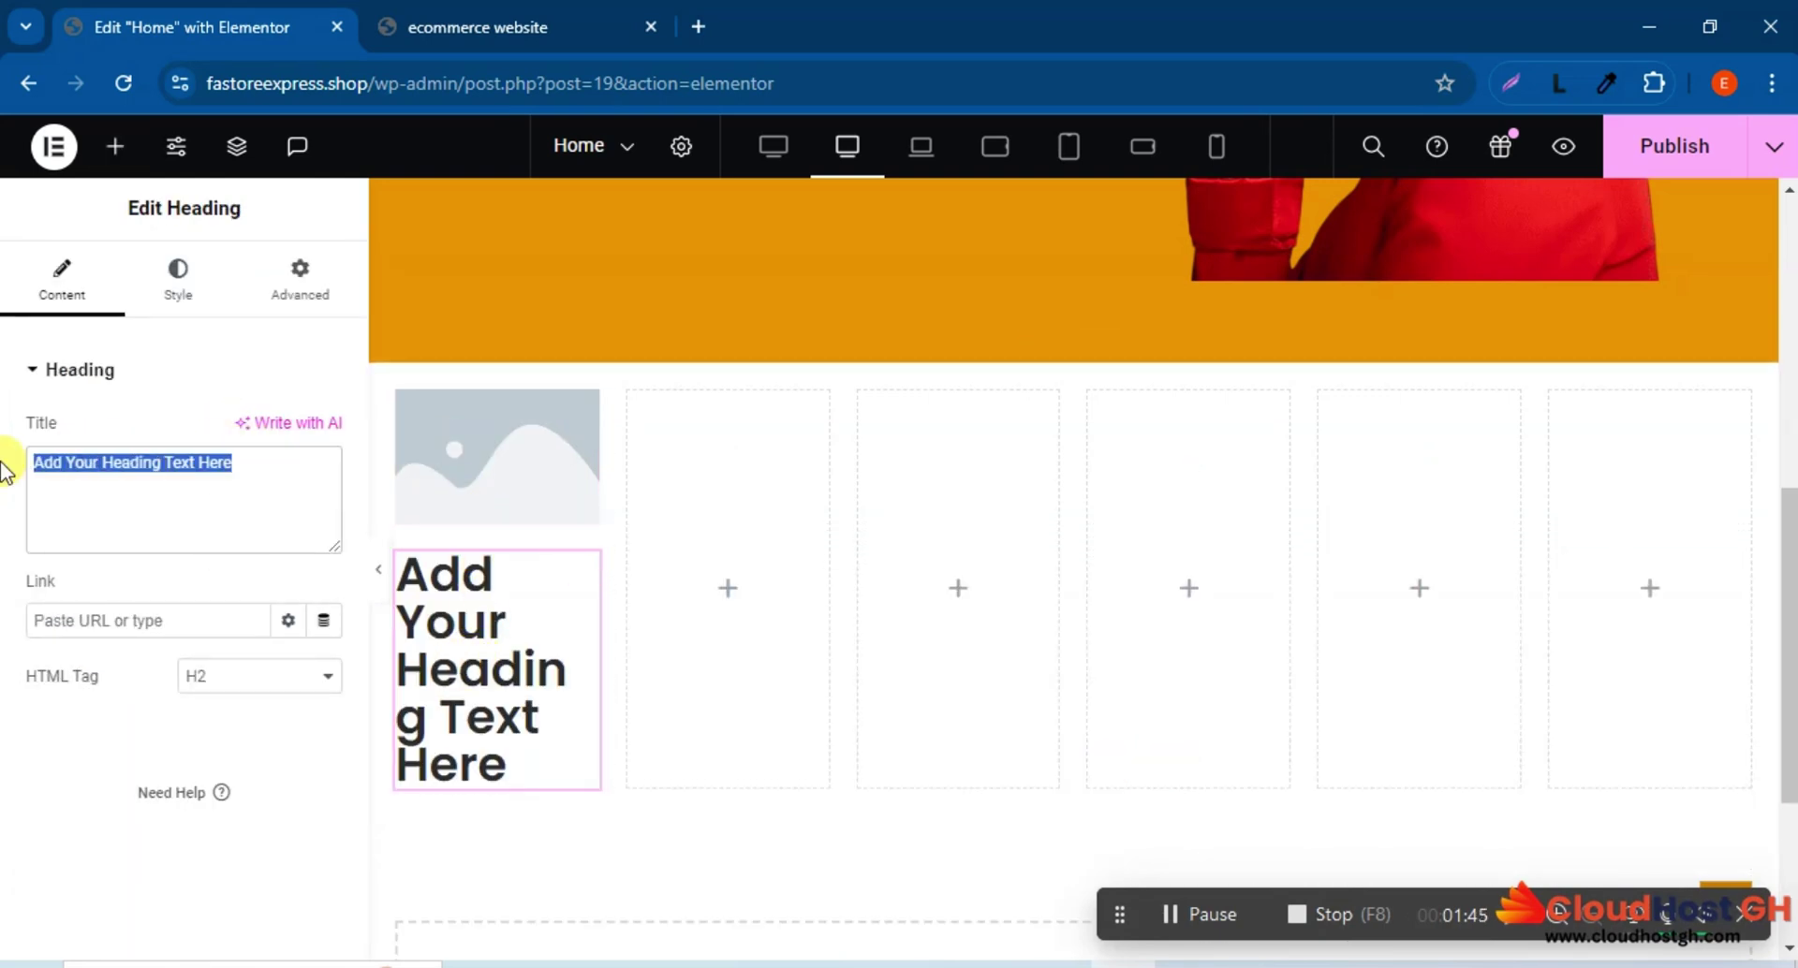
left_click(493, 13)
left_click_drag(277, 423, 228, 426)
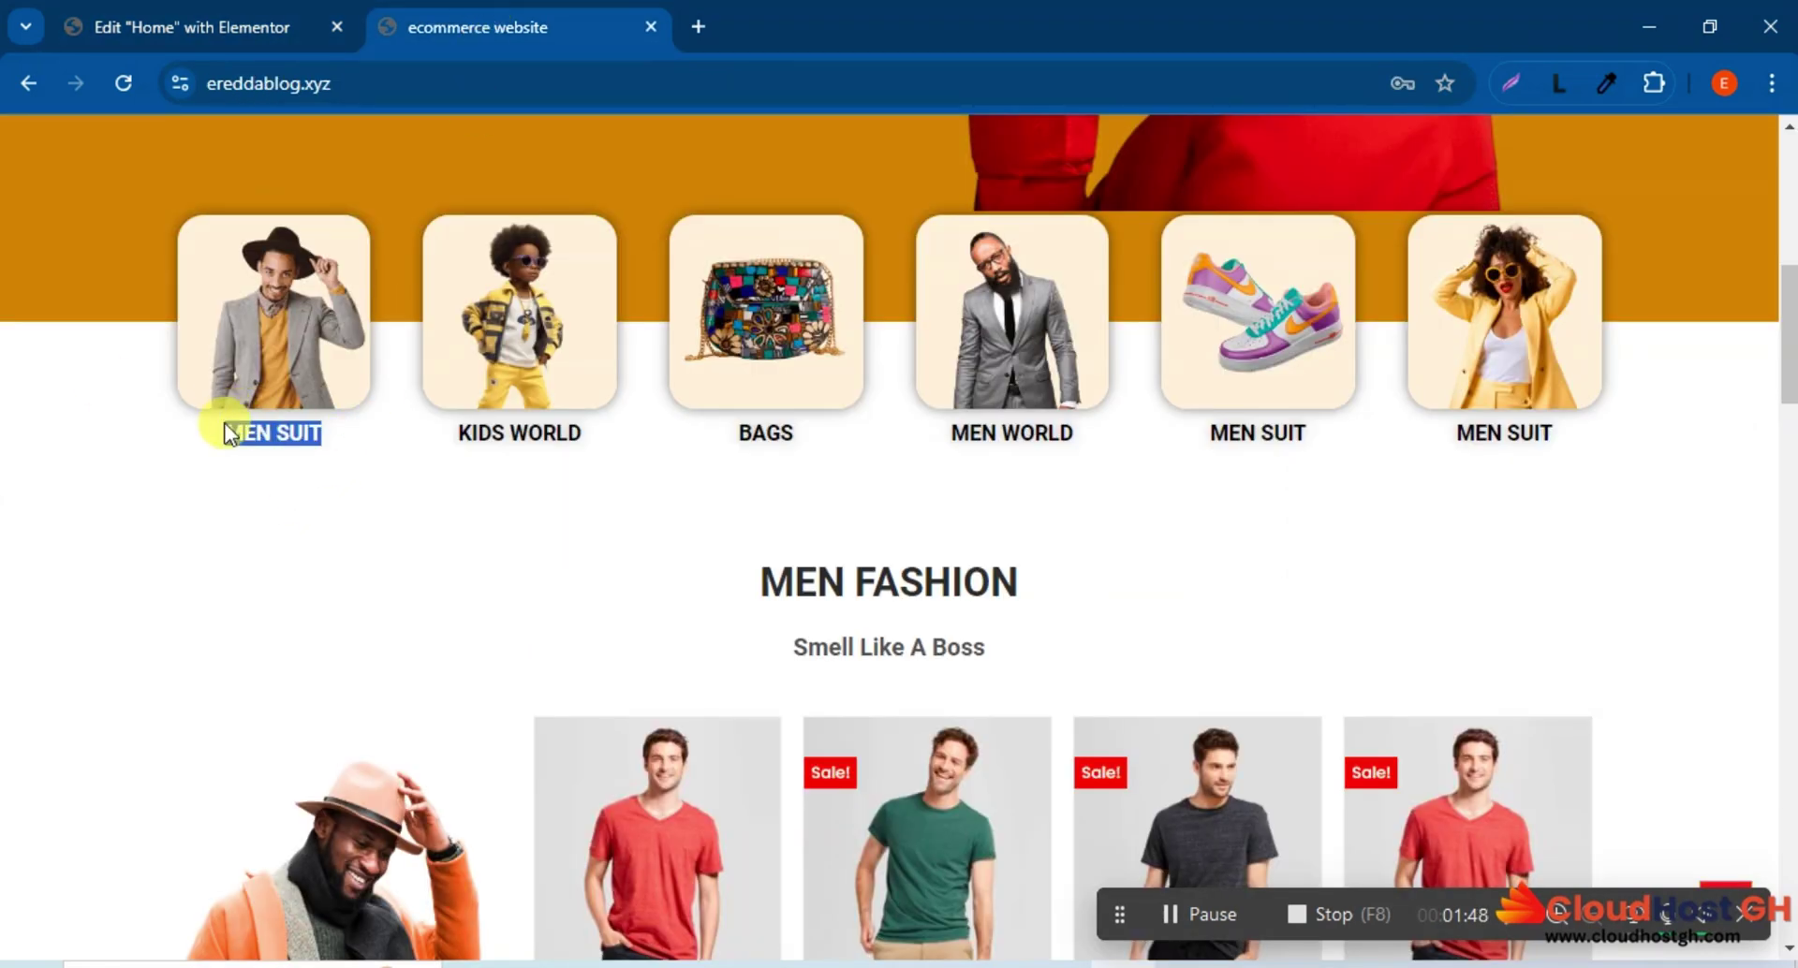
right_click(255, 427)
left_click(298, 458)
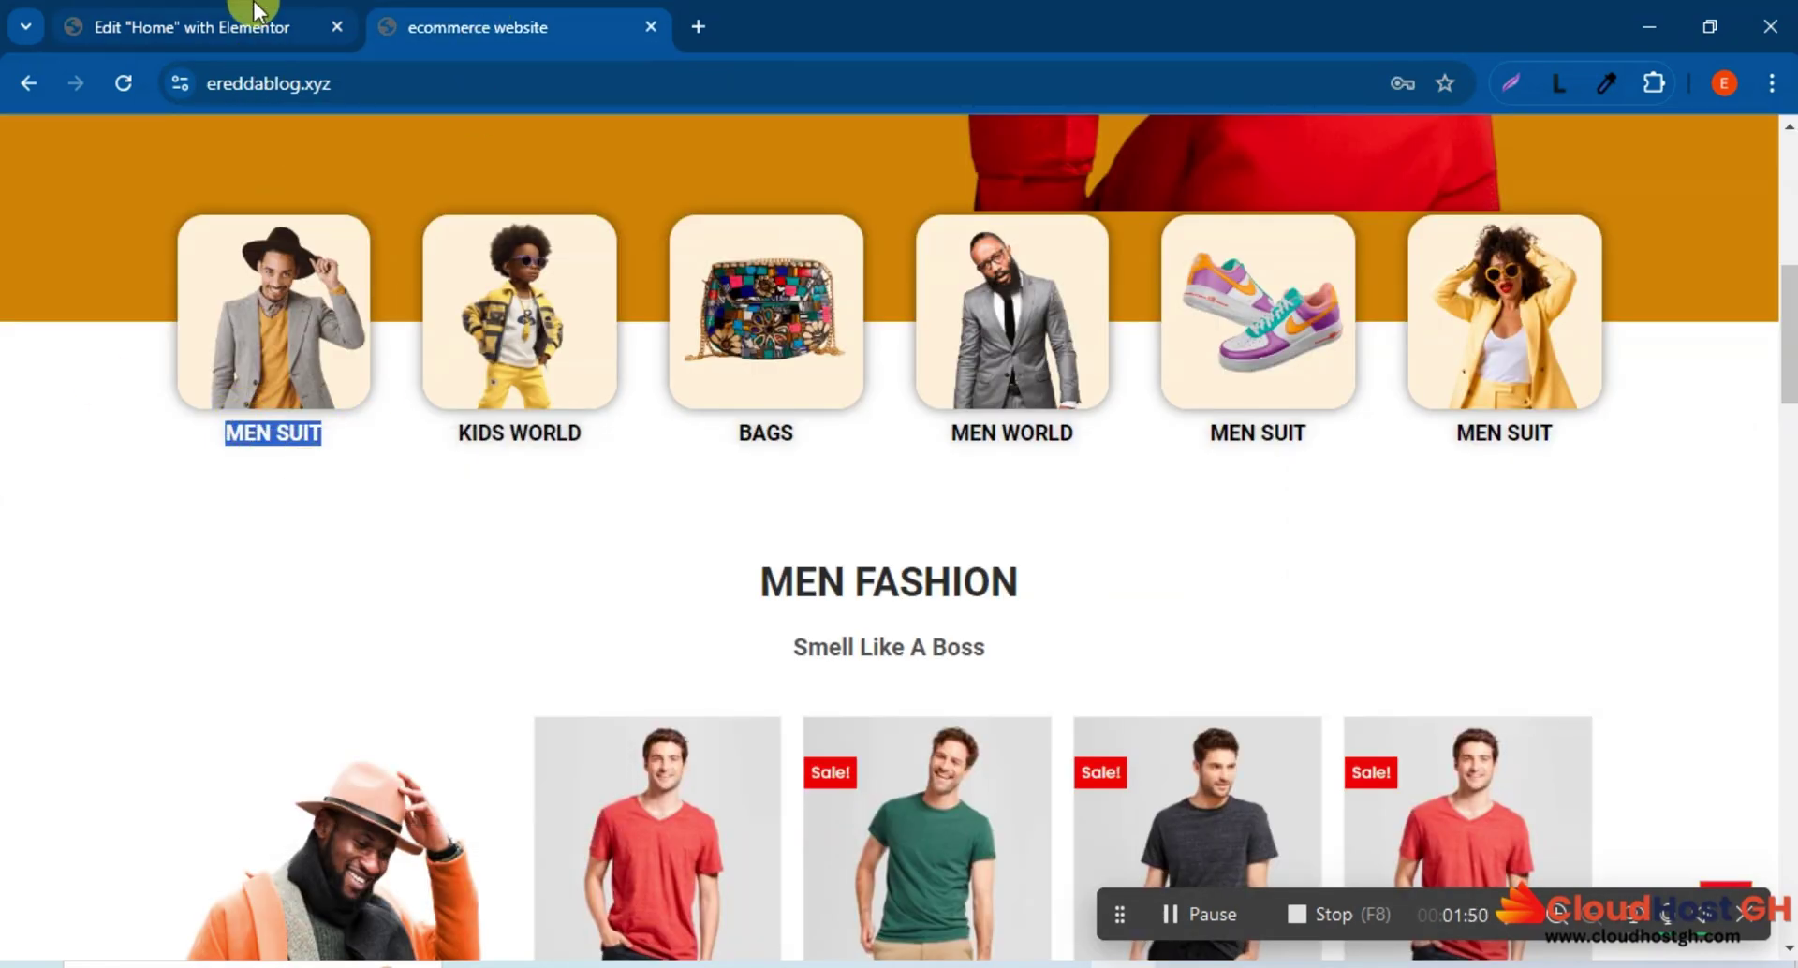
left_click(249, 15)
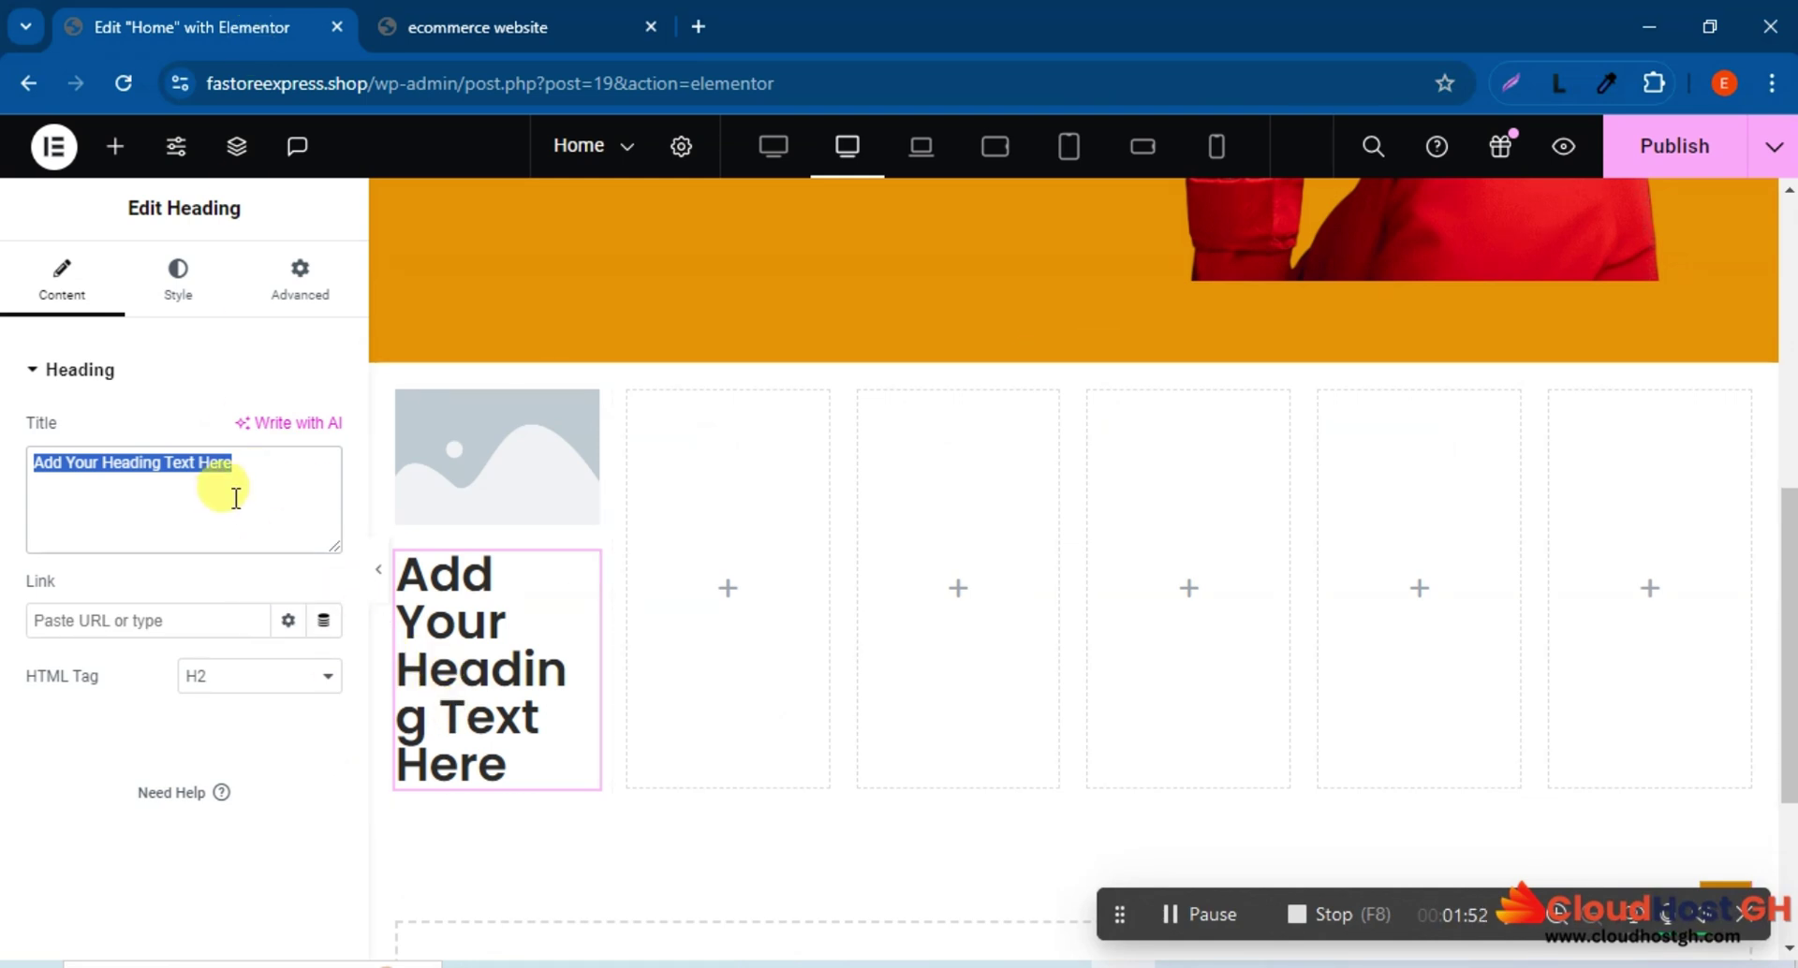
key("BackSpace")
key("ctrl+v")
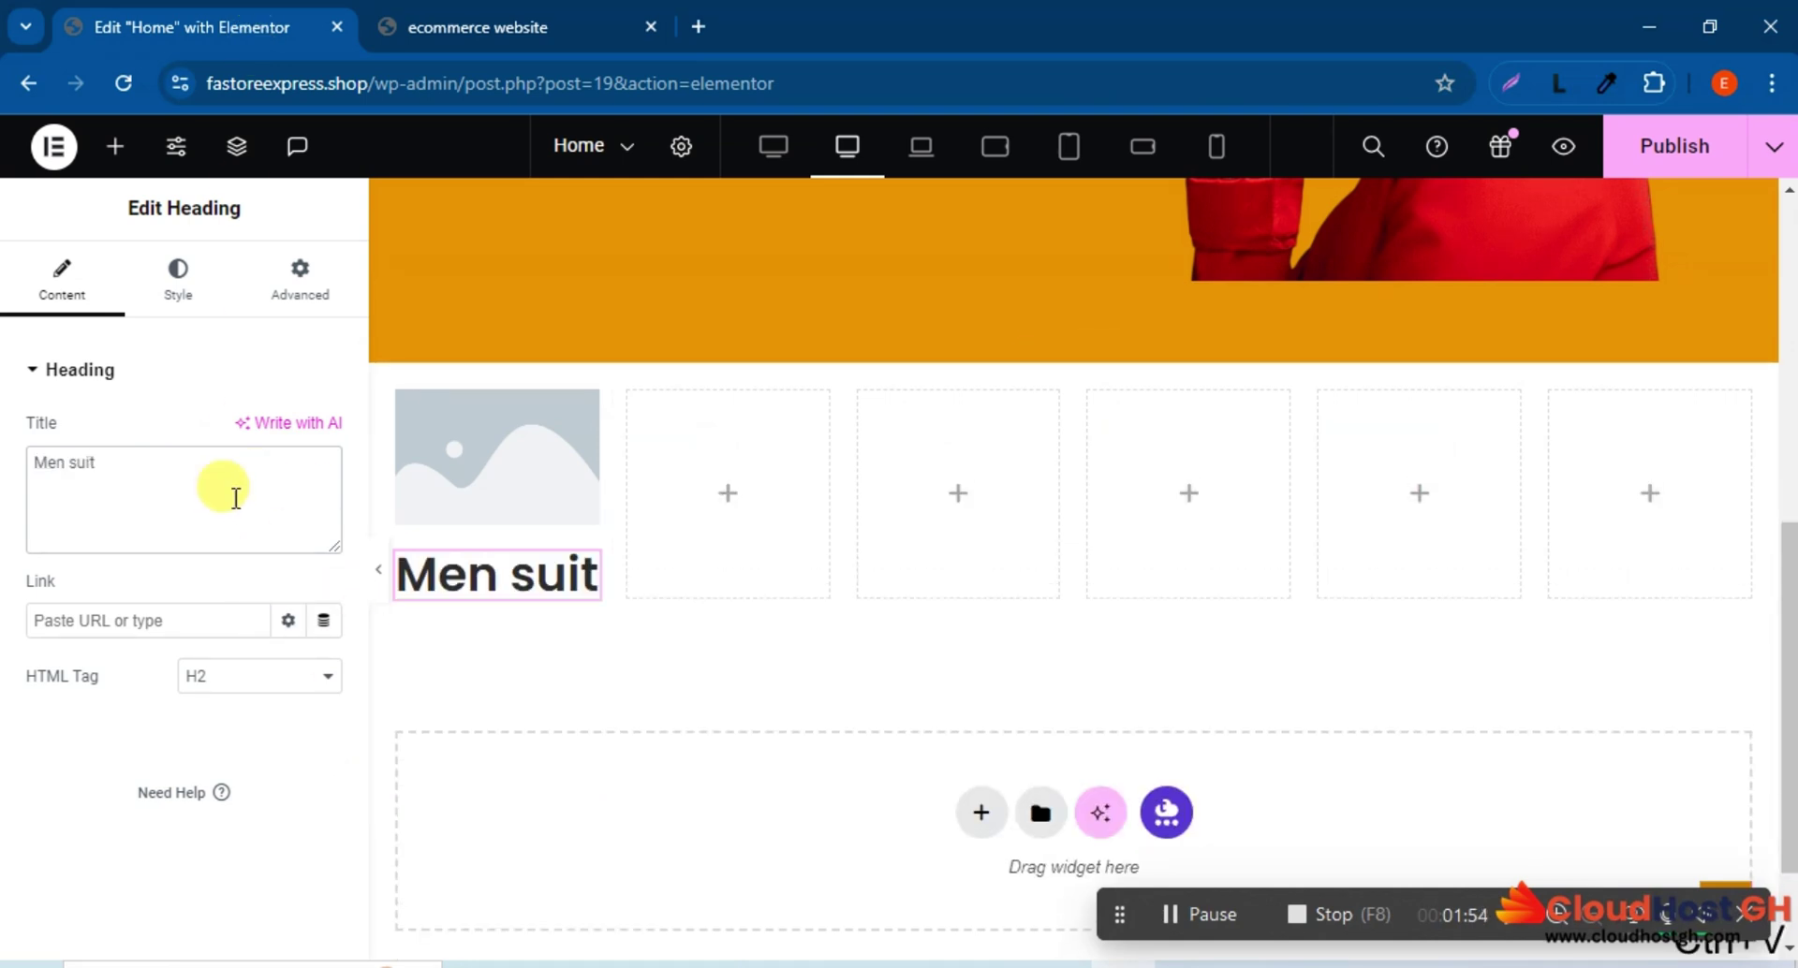
Set the "Men suit" heading's font size to 17 px and center its alignment.
left_click(166, 273)
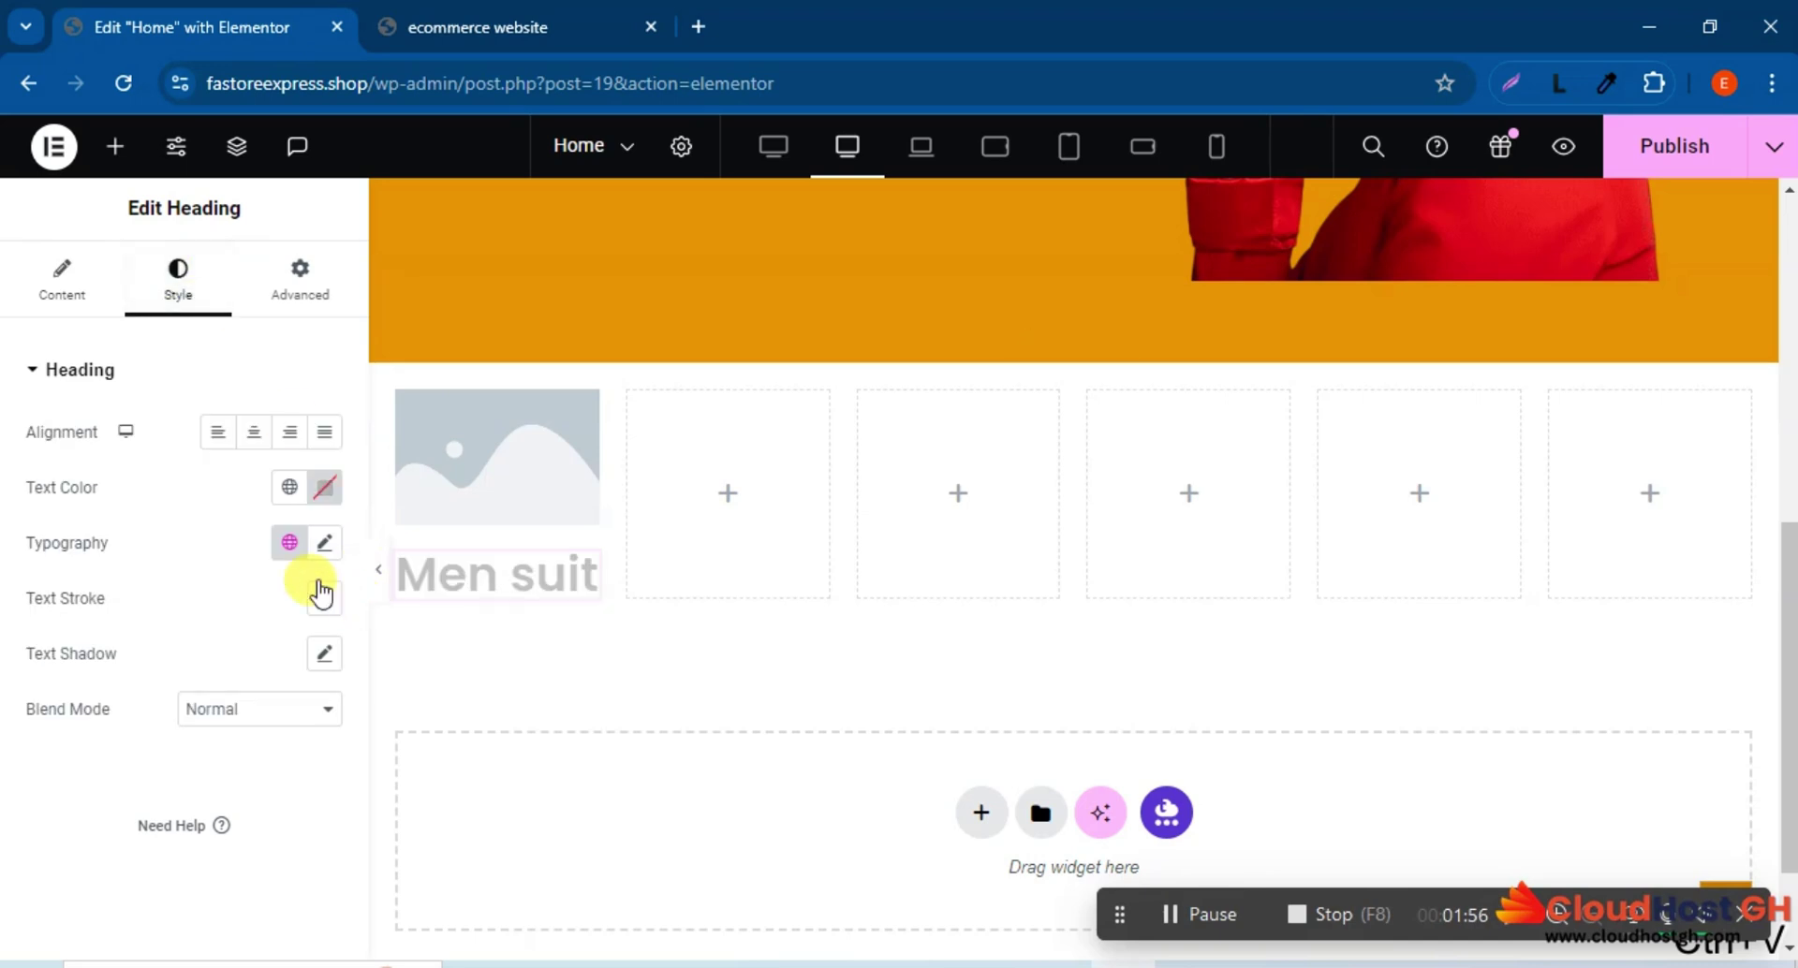
left_click(324, 543)
left_click(281, 749)
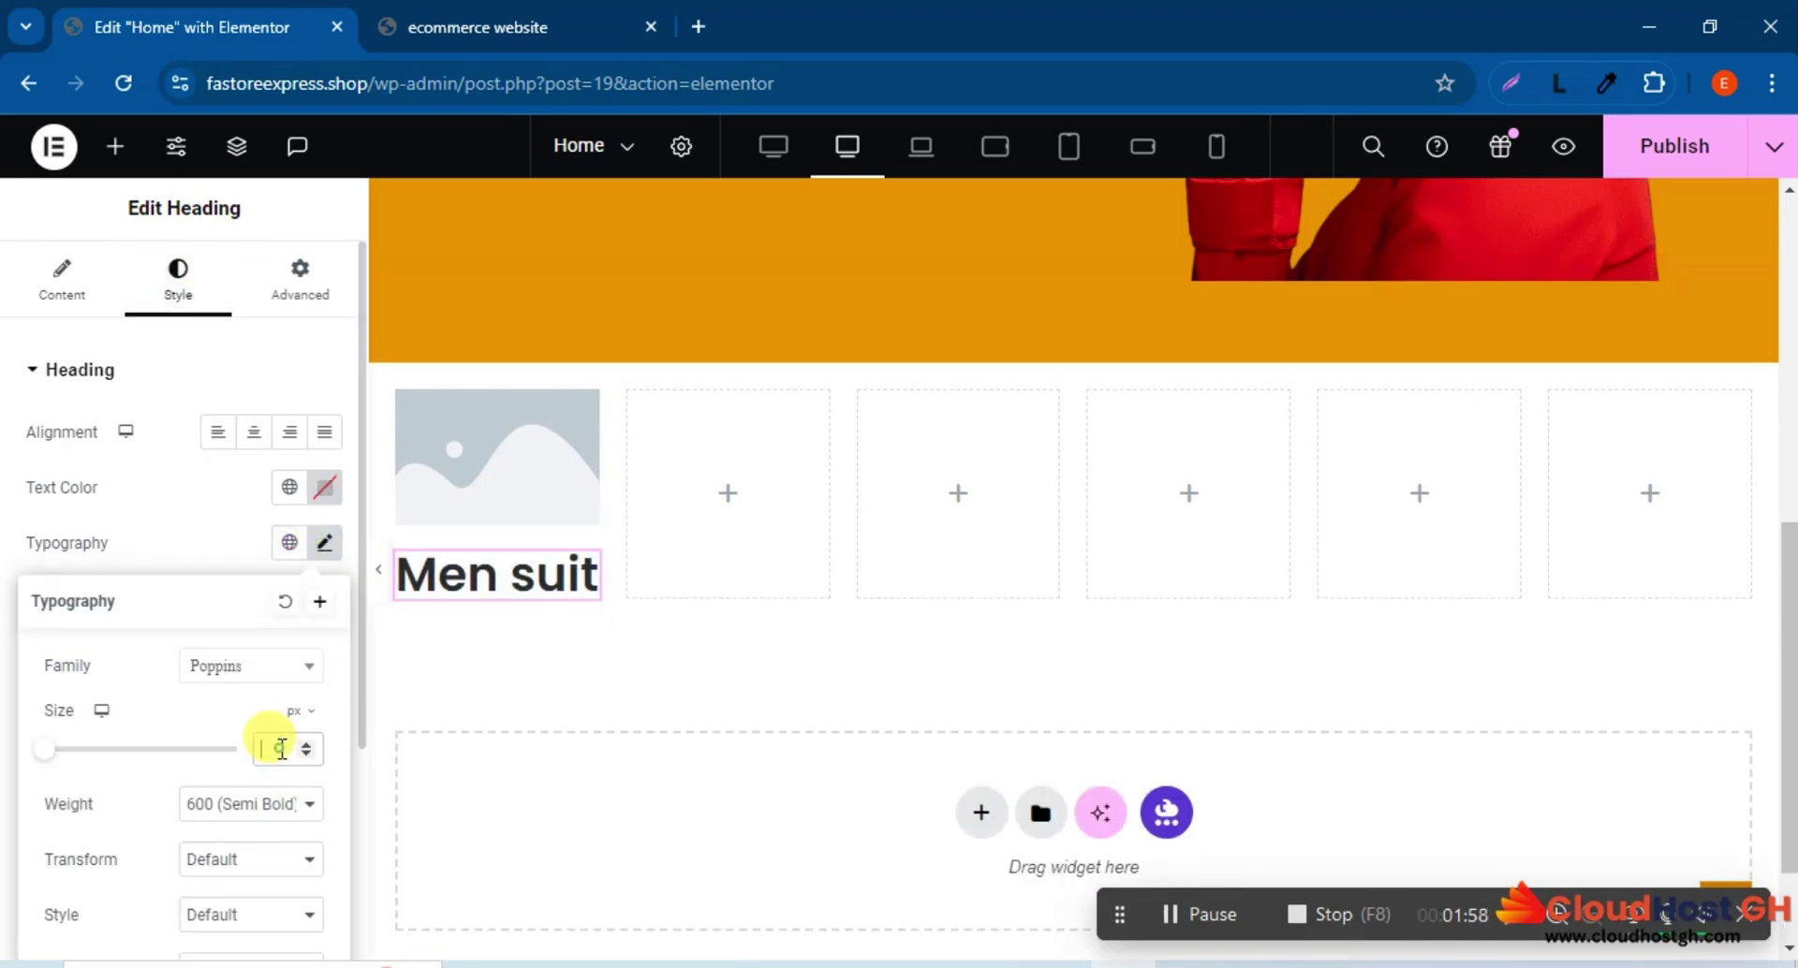
type("17")
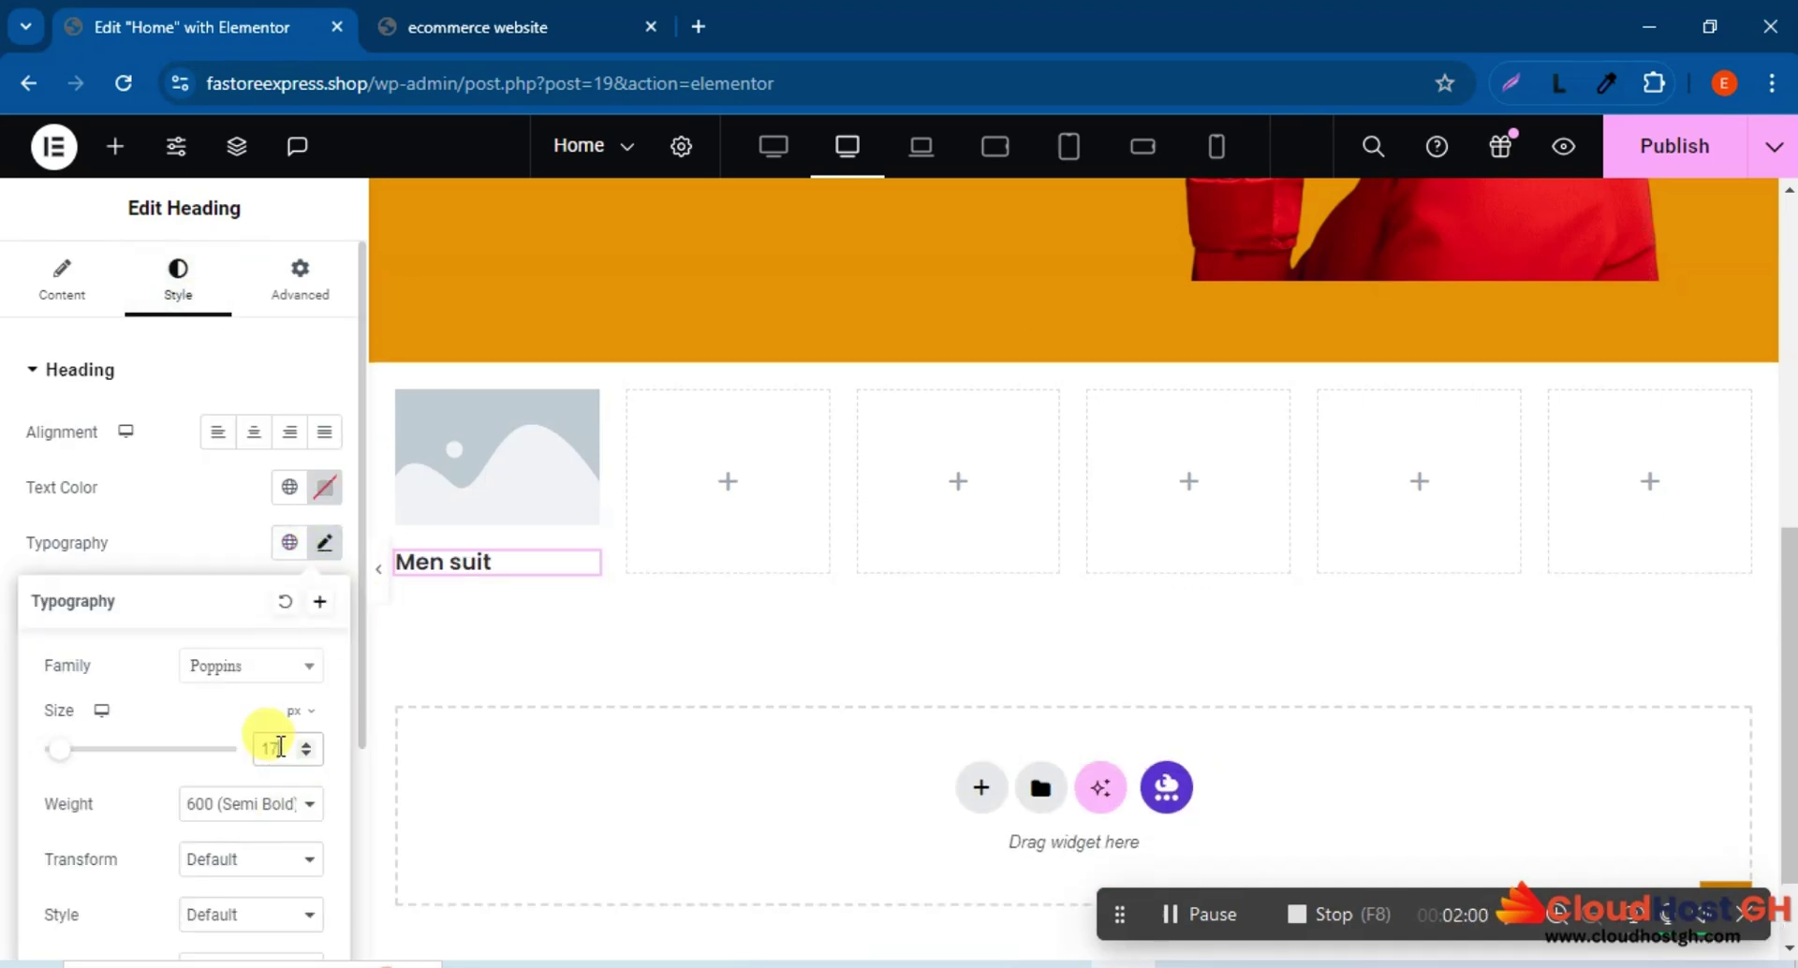
left_click(253, 436)
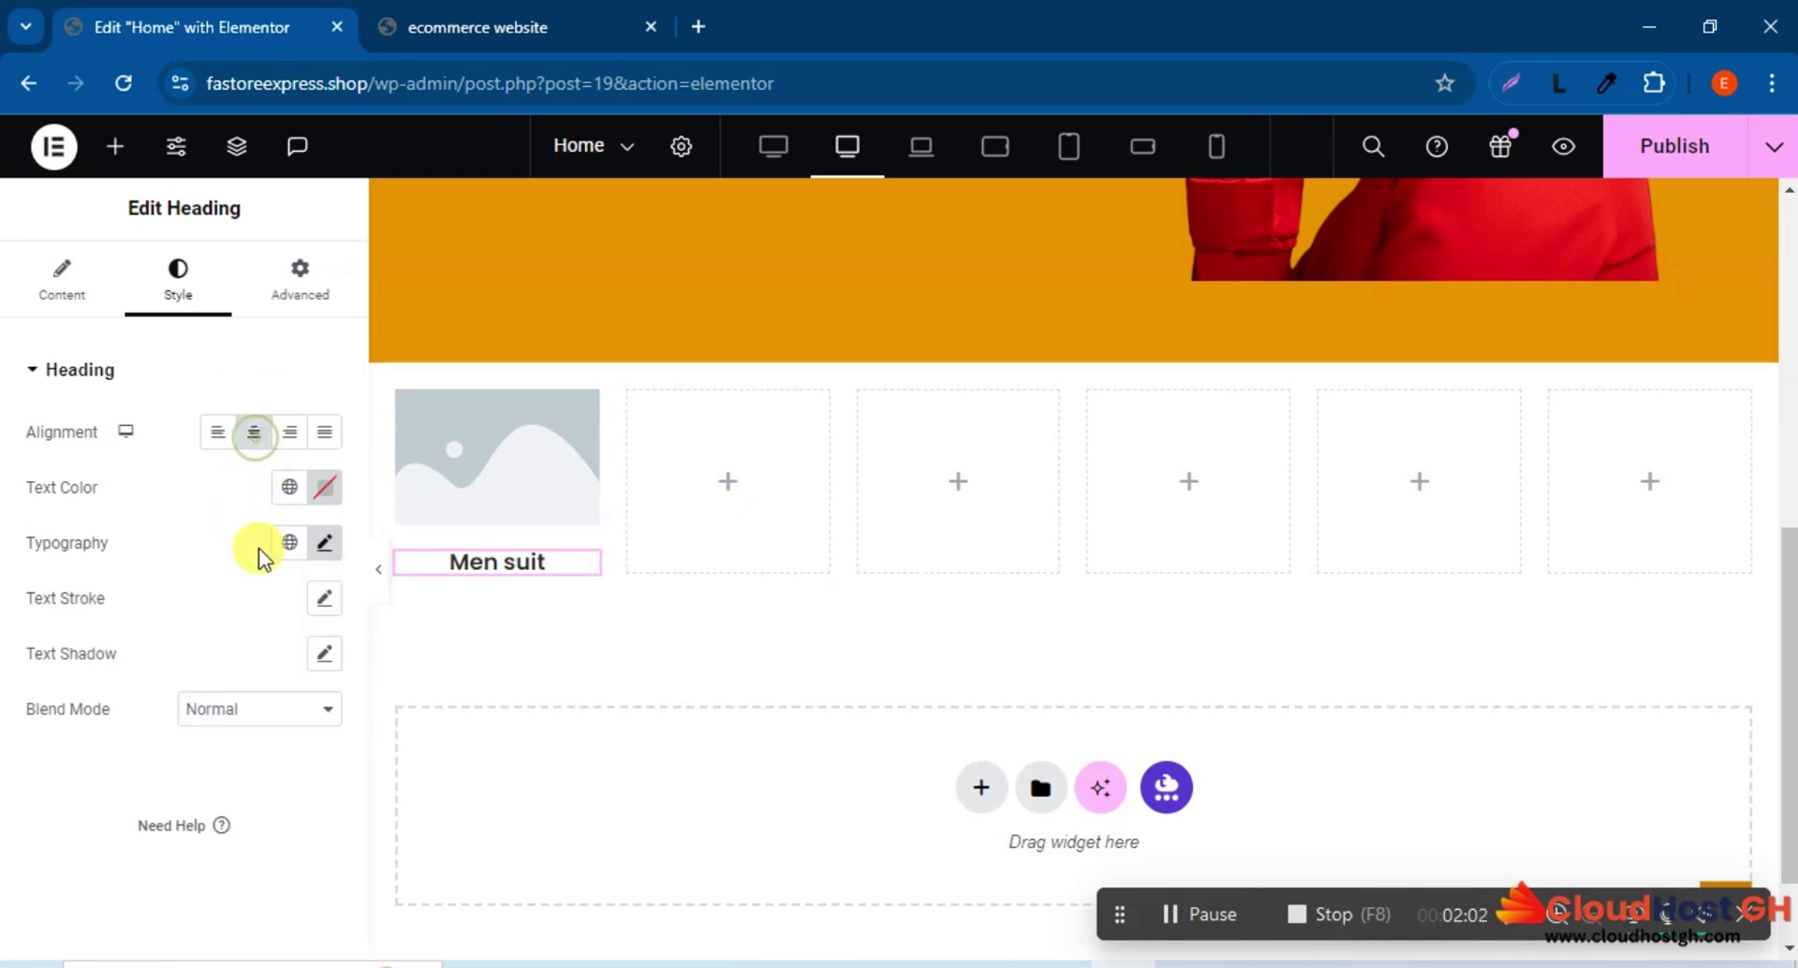
Set the "Men suit" heading's text transform to Uppercase to match the category labels on the reference ecommerce website.
left_click(440, 27)
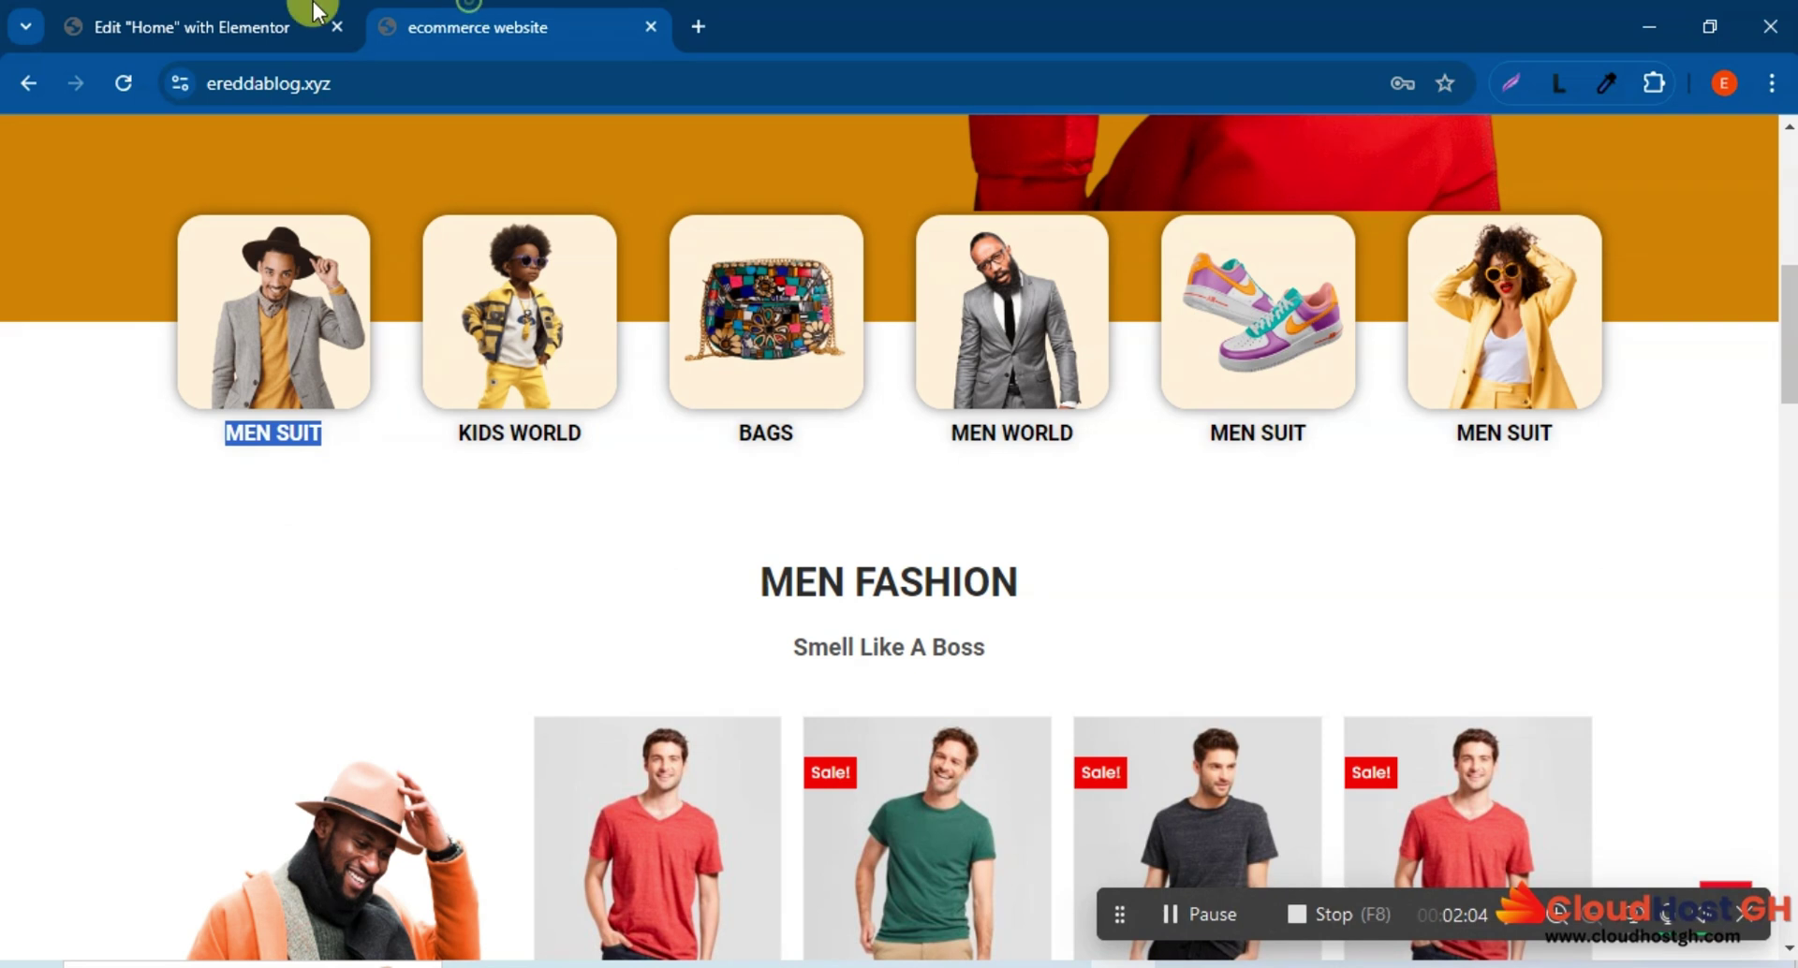
left_click(245, 13)
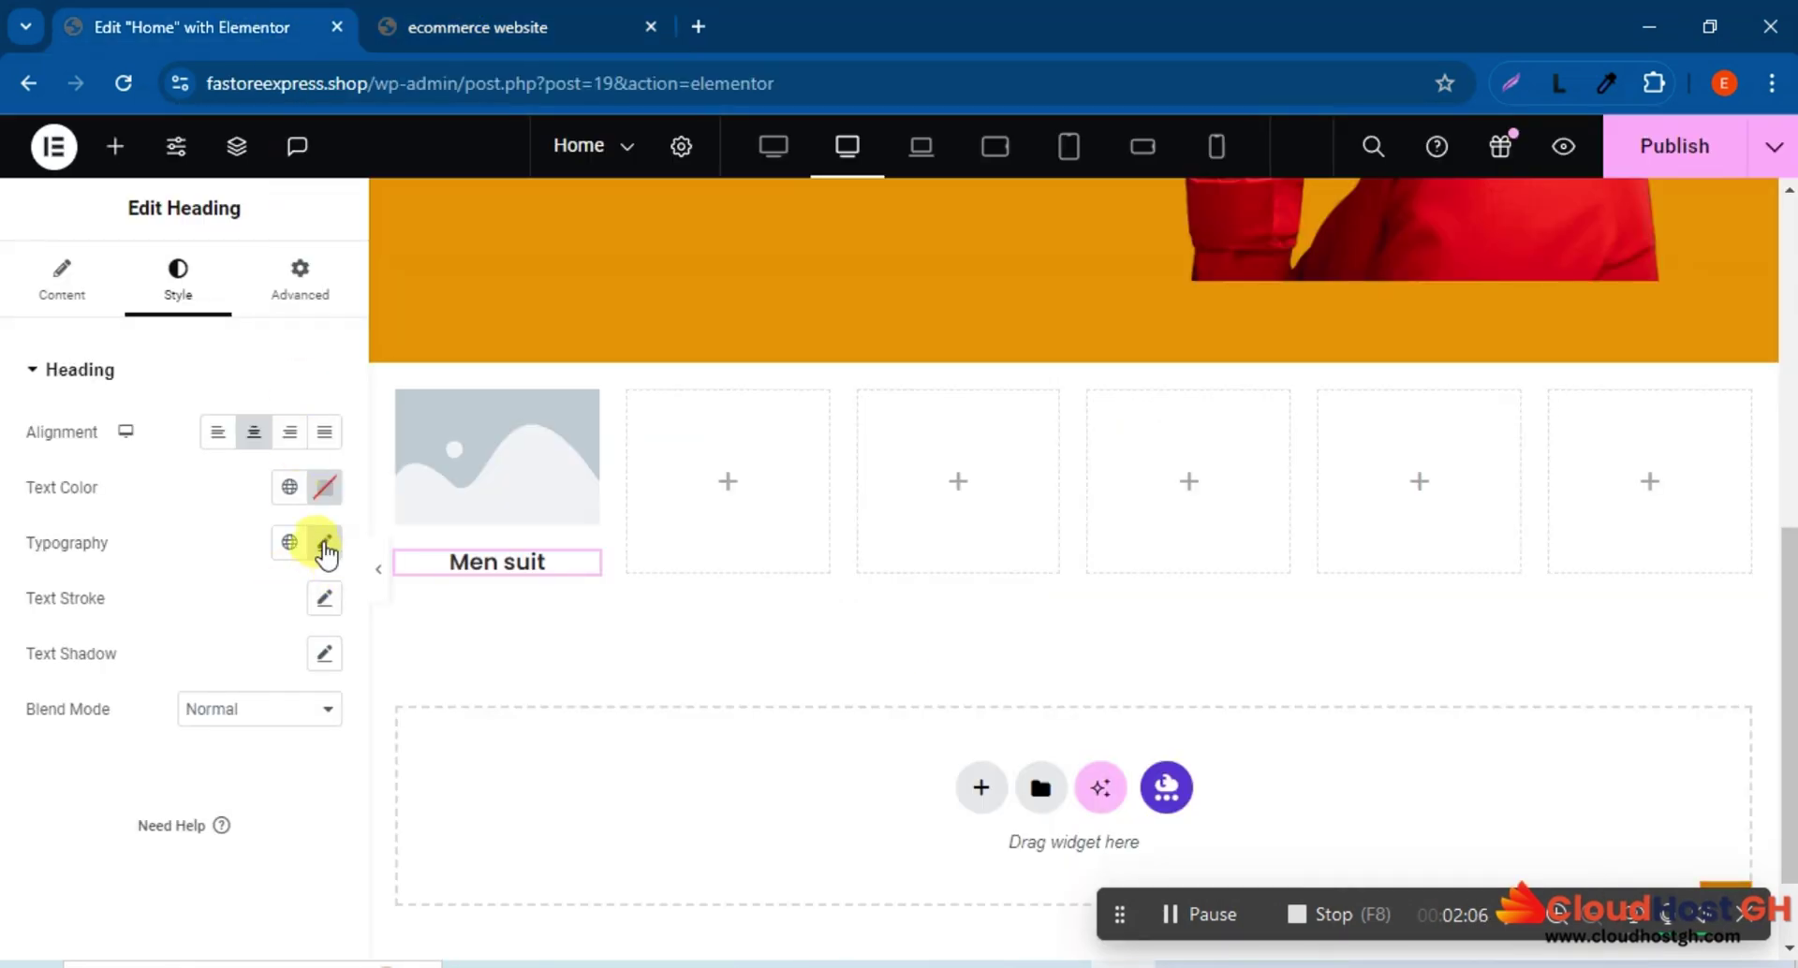
left_click(324, 543)
scroll(191, 822, "down", 2)
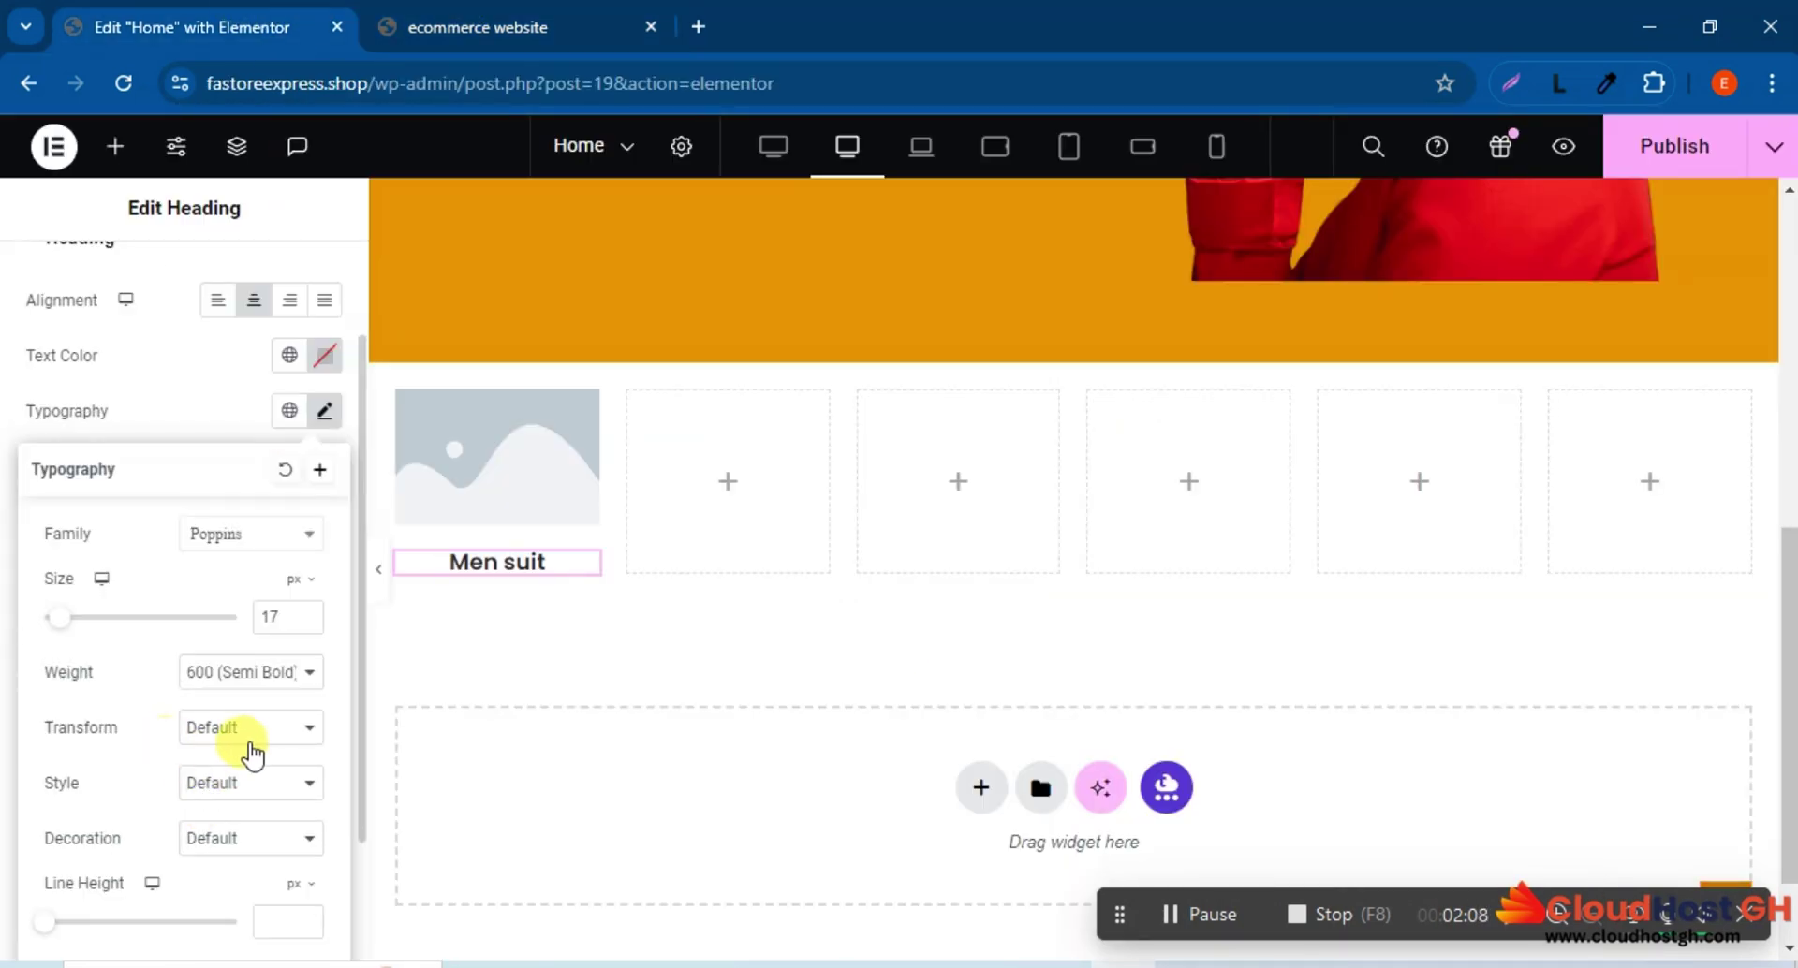
left_click(252, 745)
left_click(225, 775)
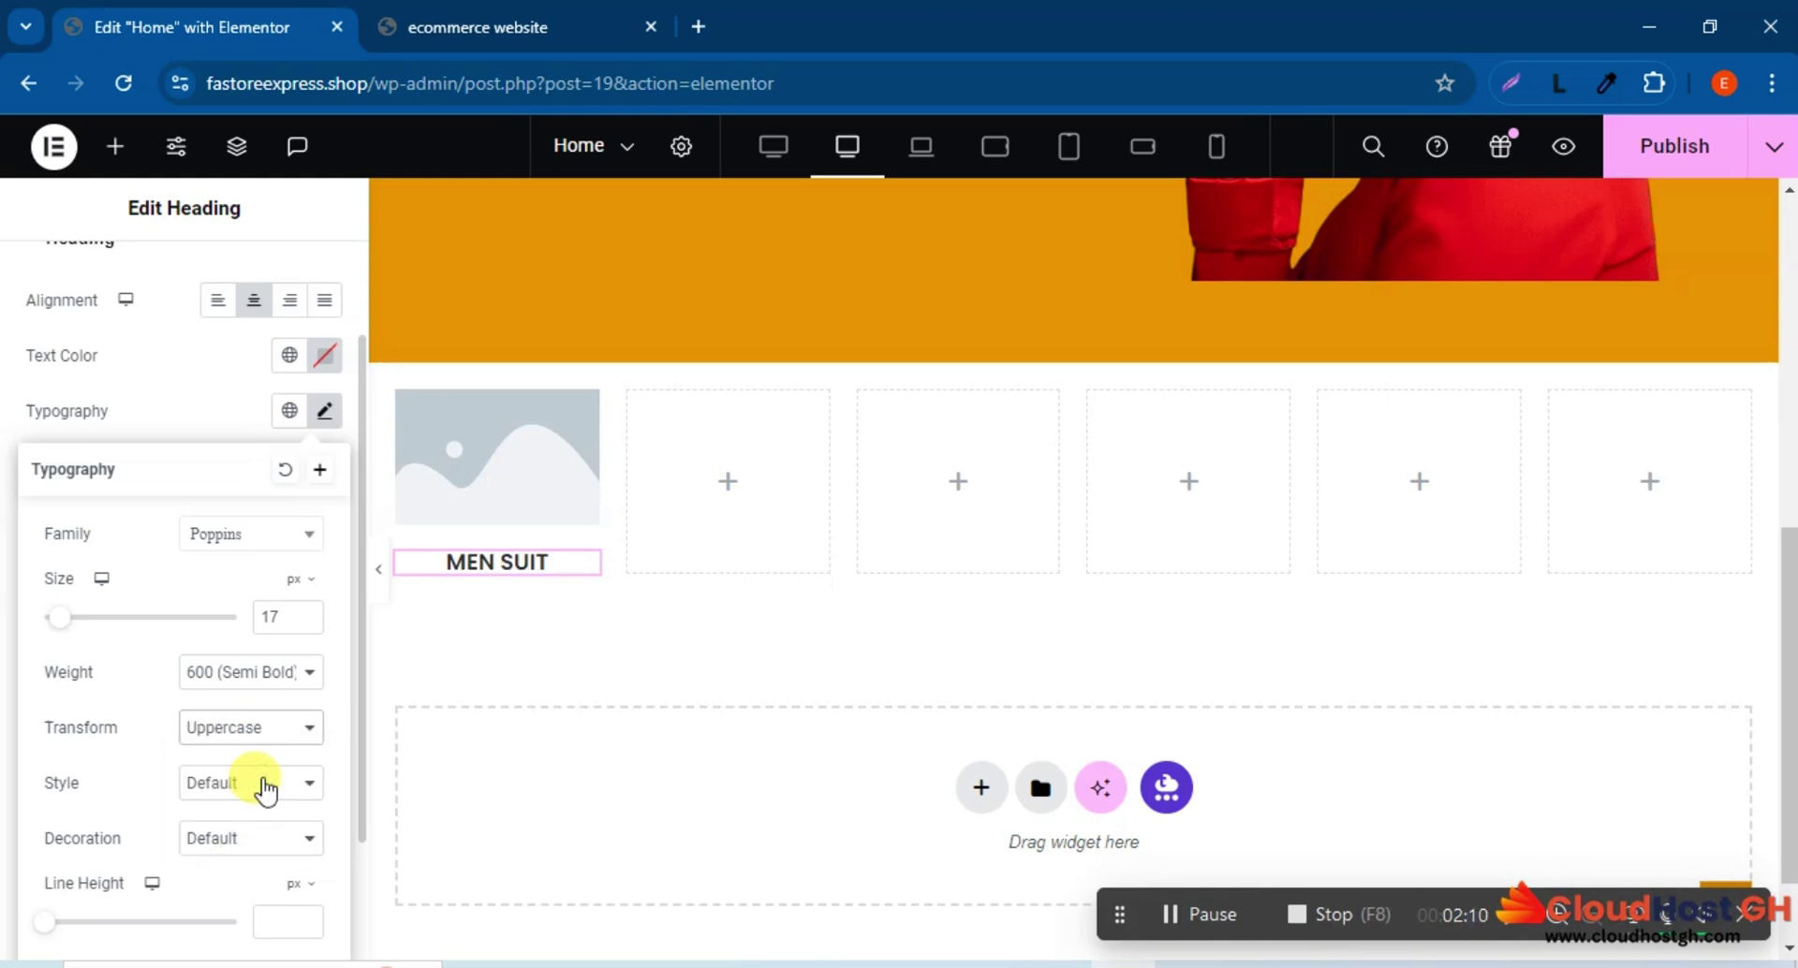
left_click(183, 401)
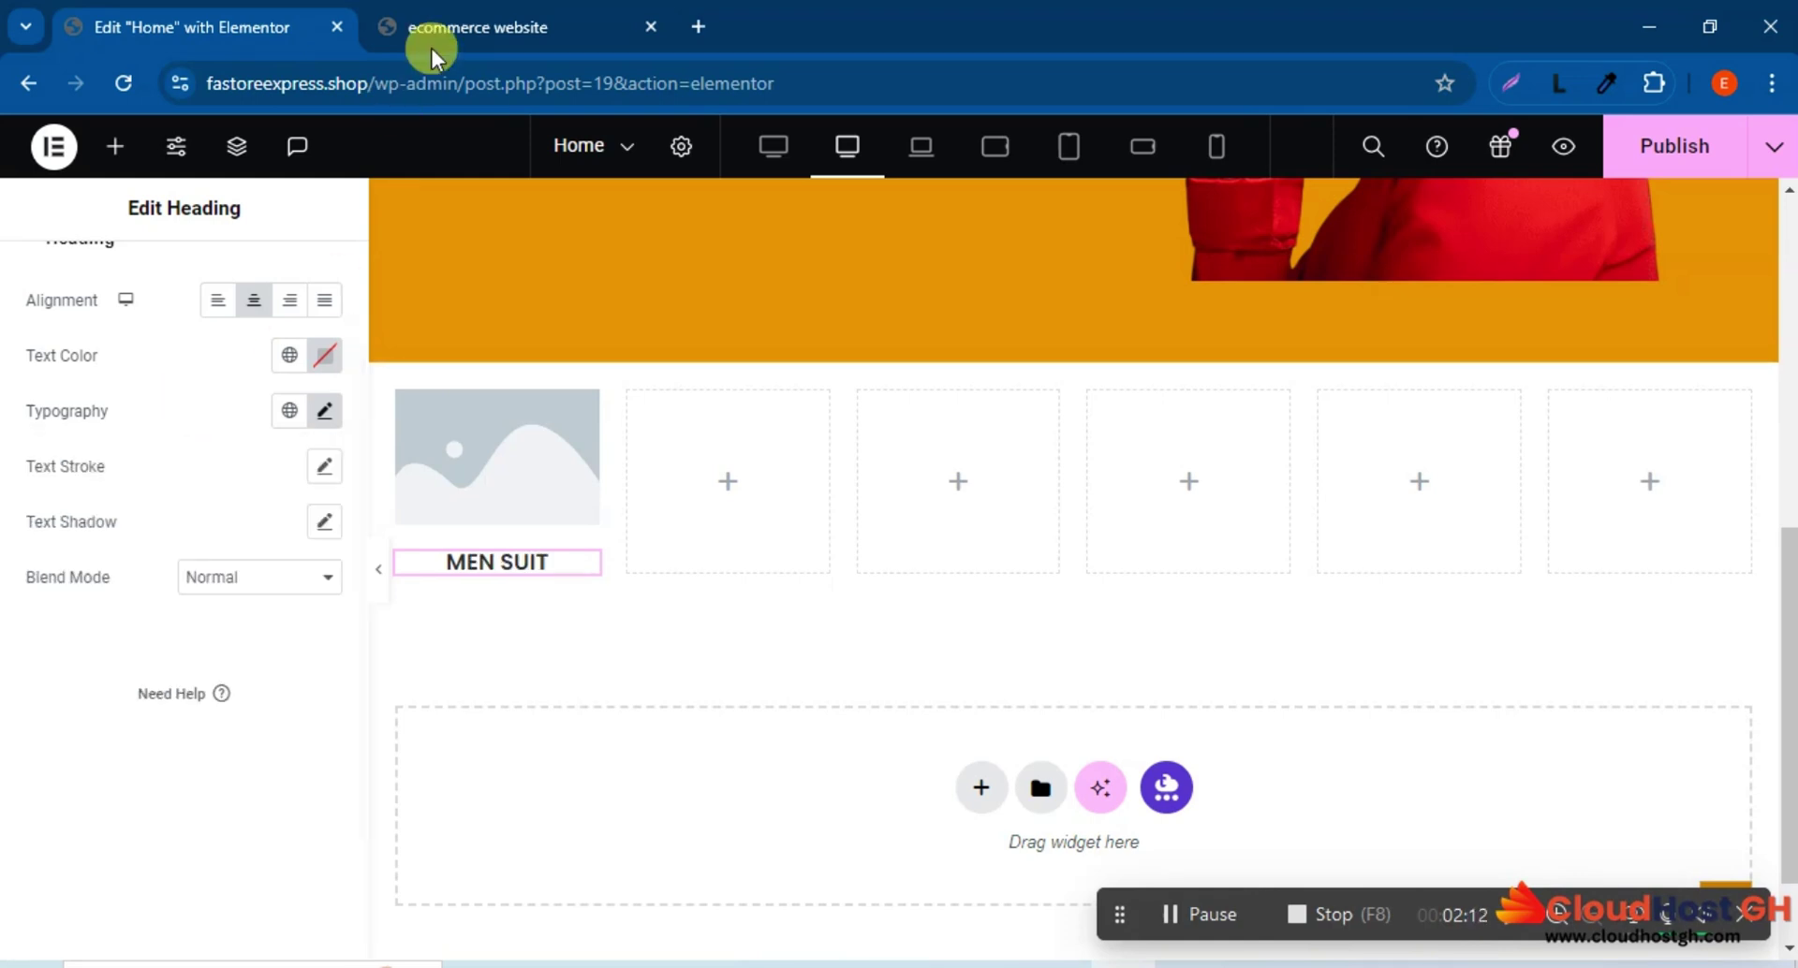
Apply a text shadow with the default 10 blur to the heading, comparing it with the reference website's category labels.
left_click(468, 20)
left_click(299, 487)
left_click(285, 11)
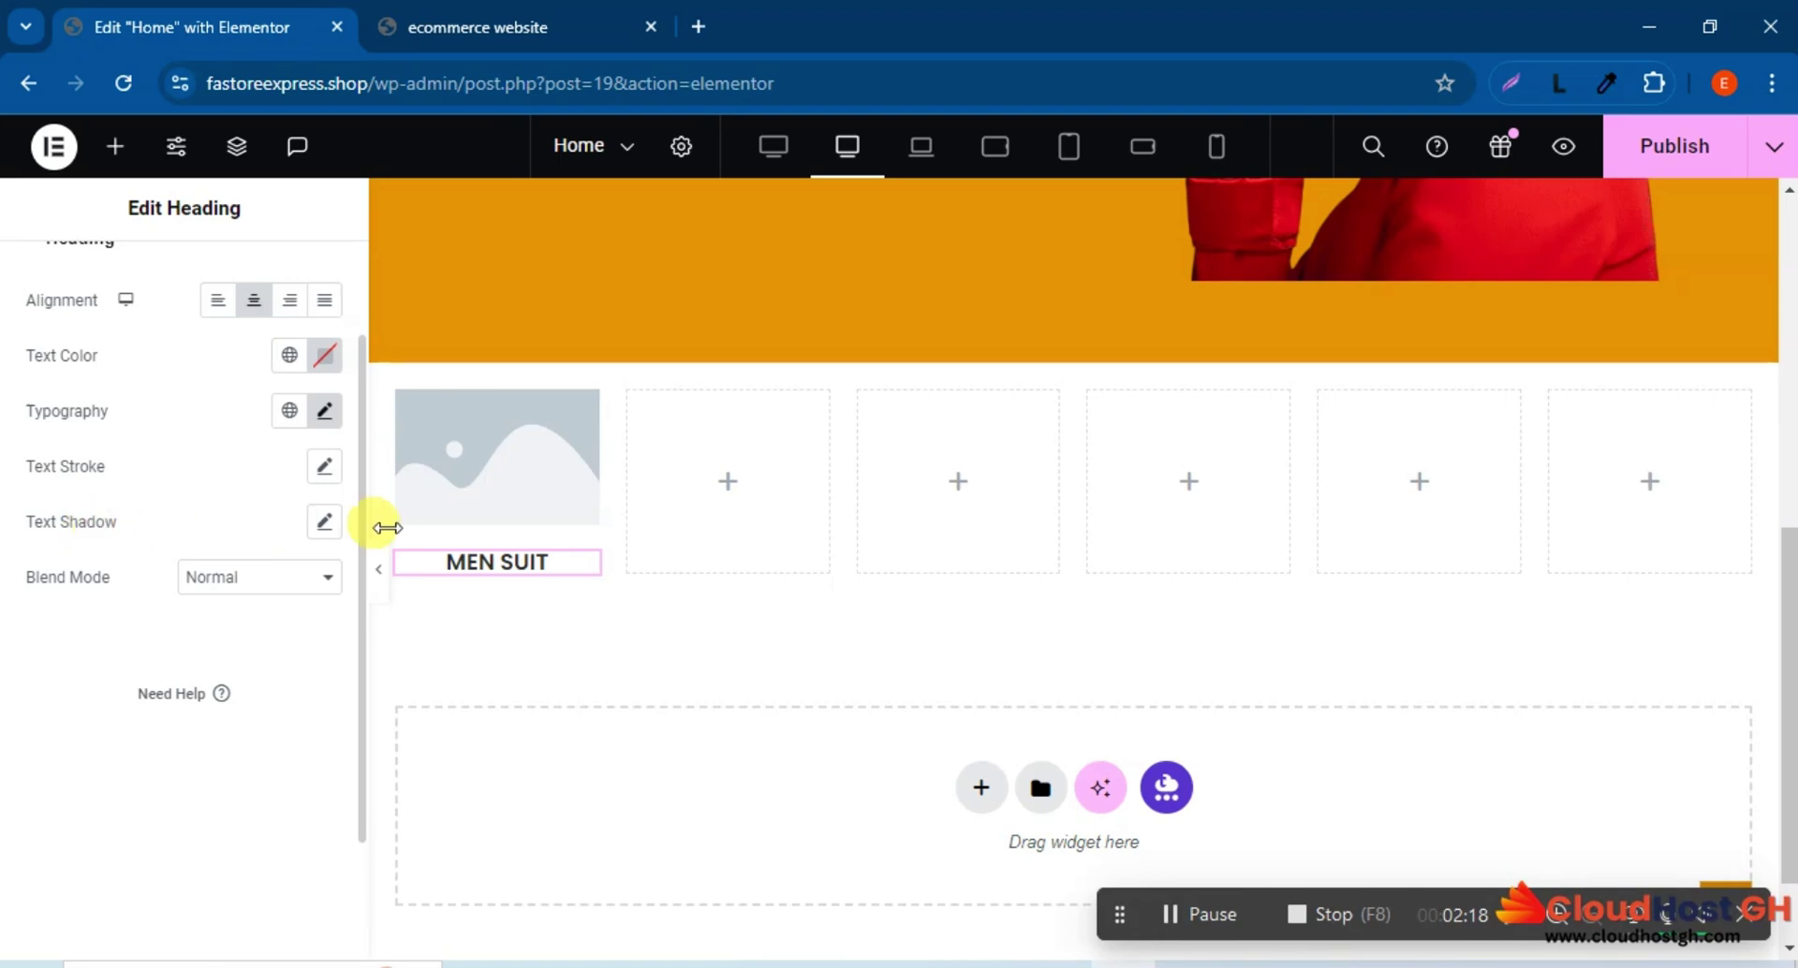
left_click(323, 522)
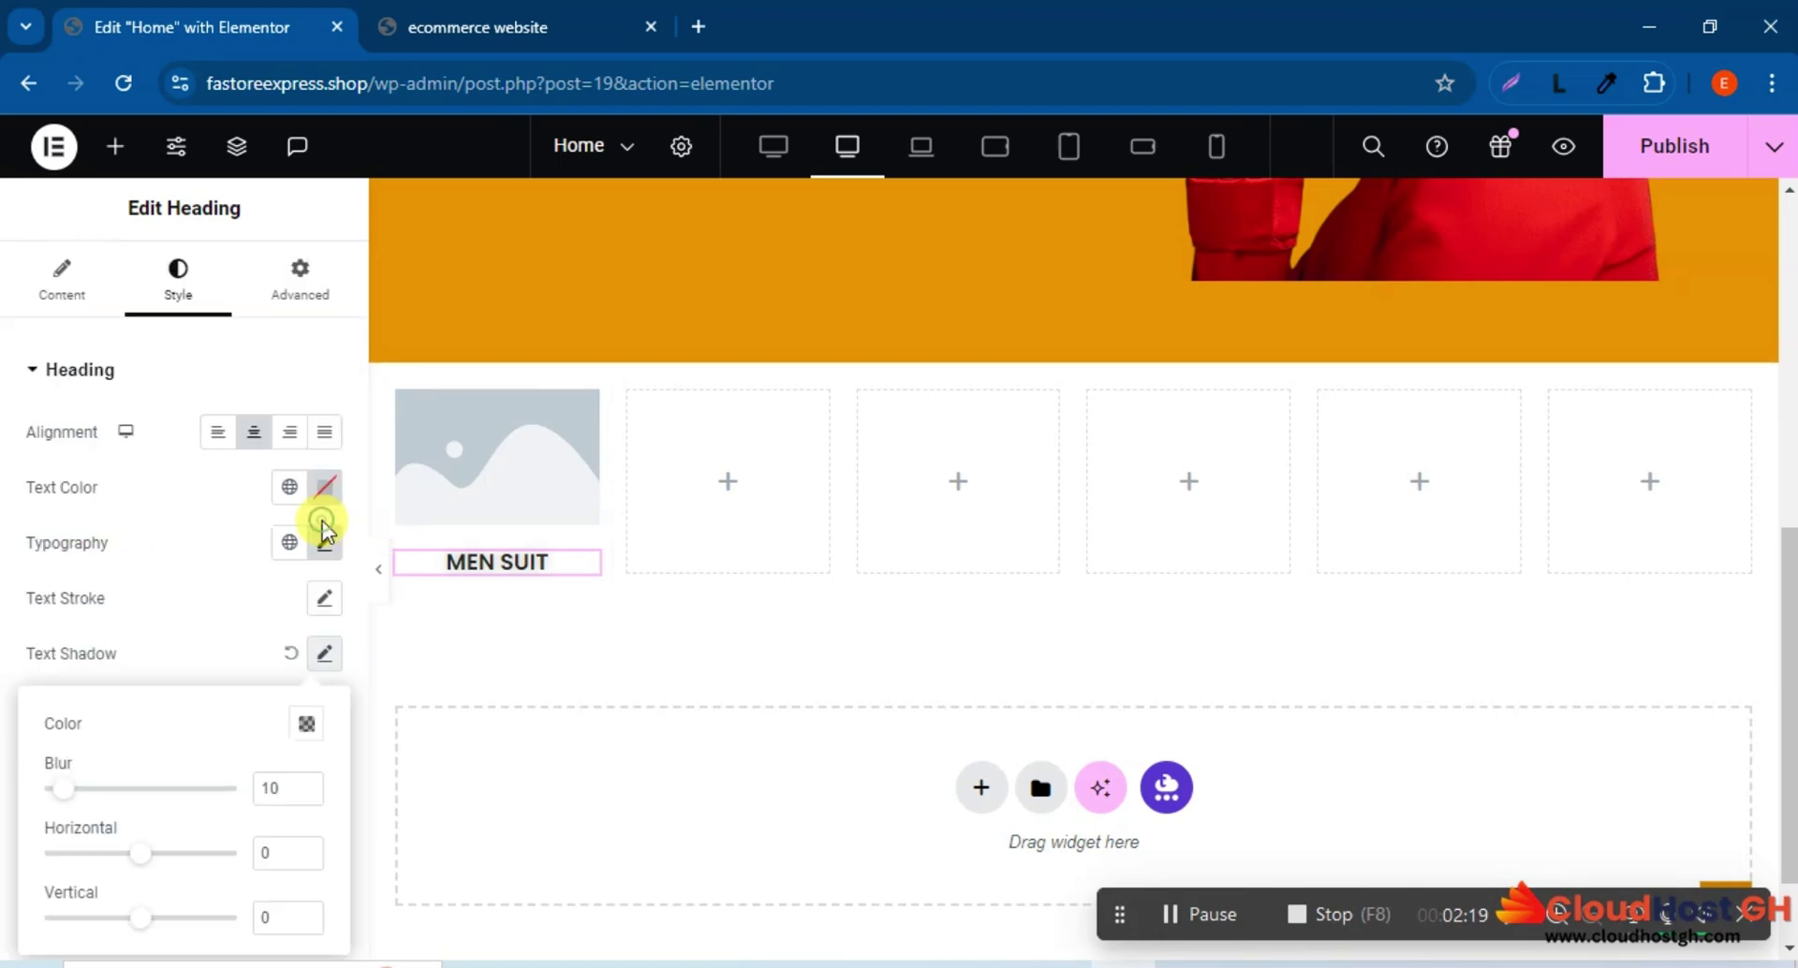
left_click(229, 553)
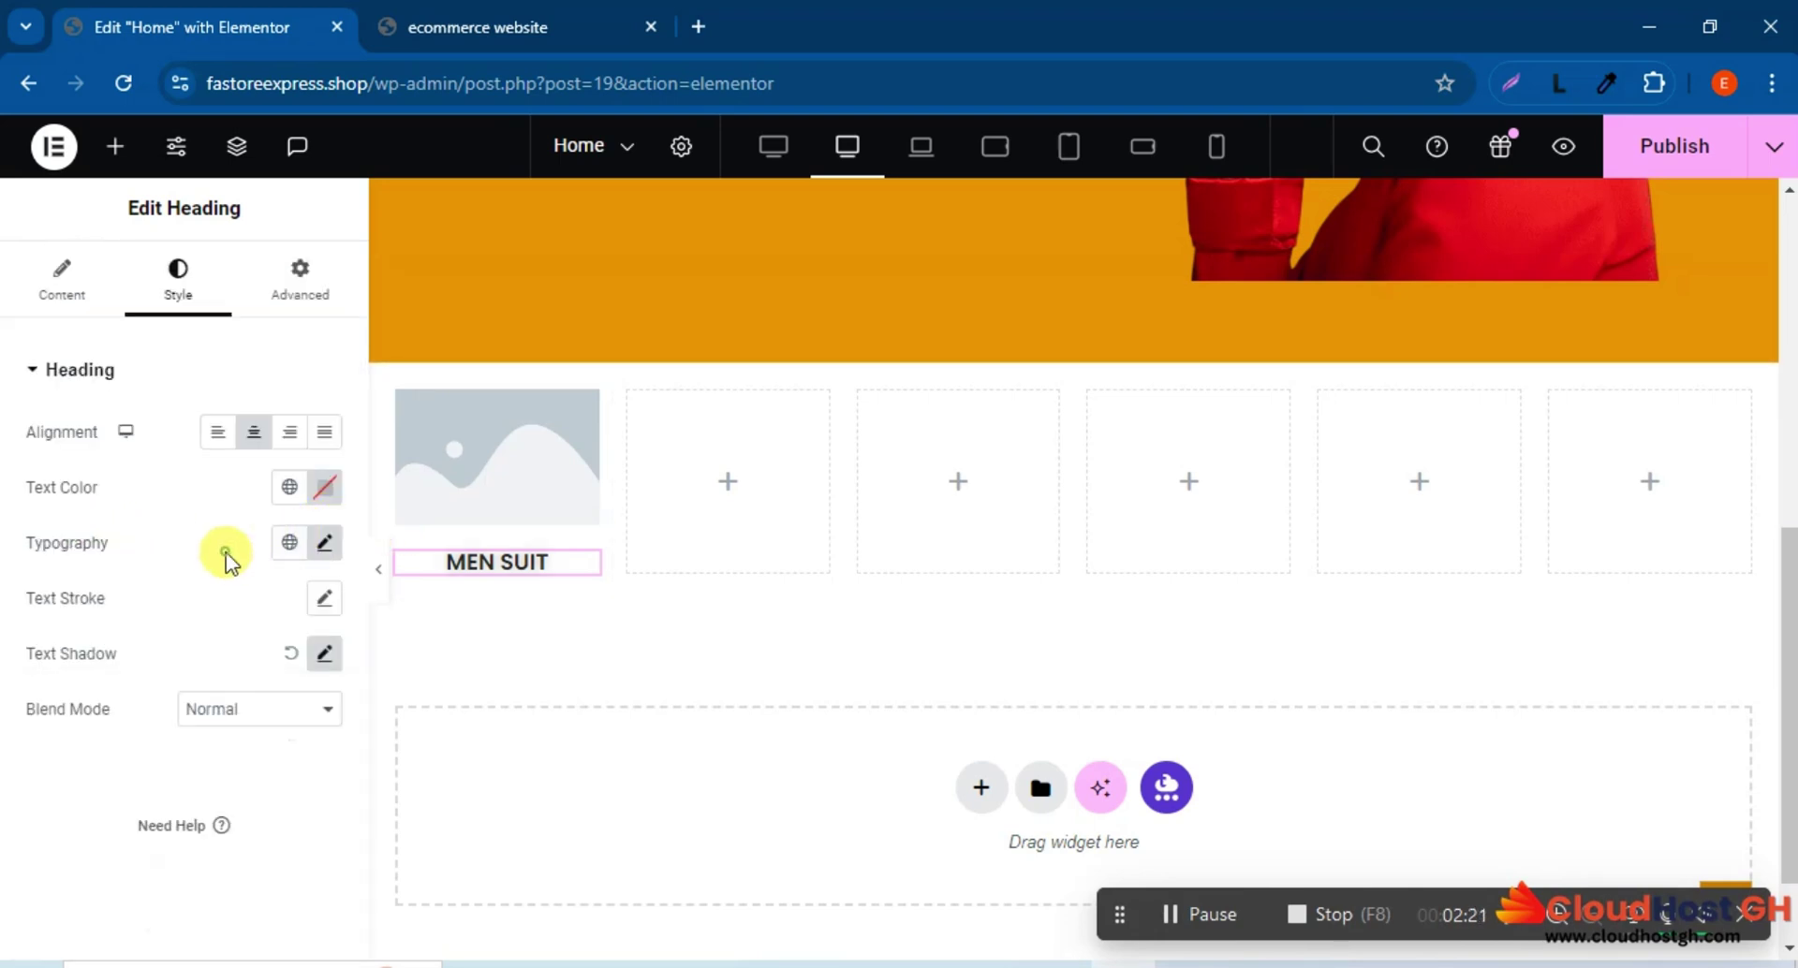
triple_click(181, 596)
left_click(464, 26)
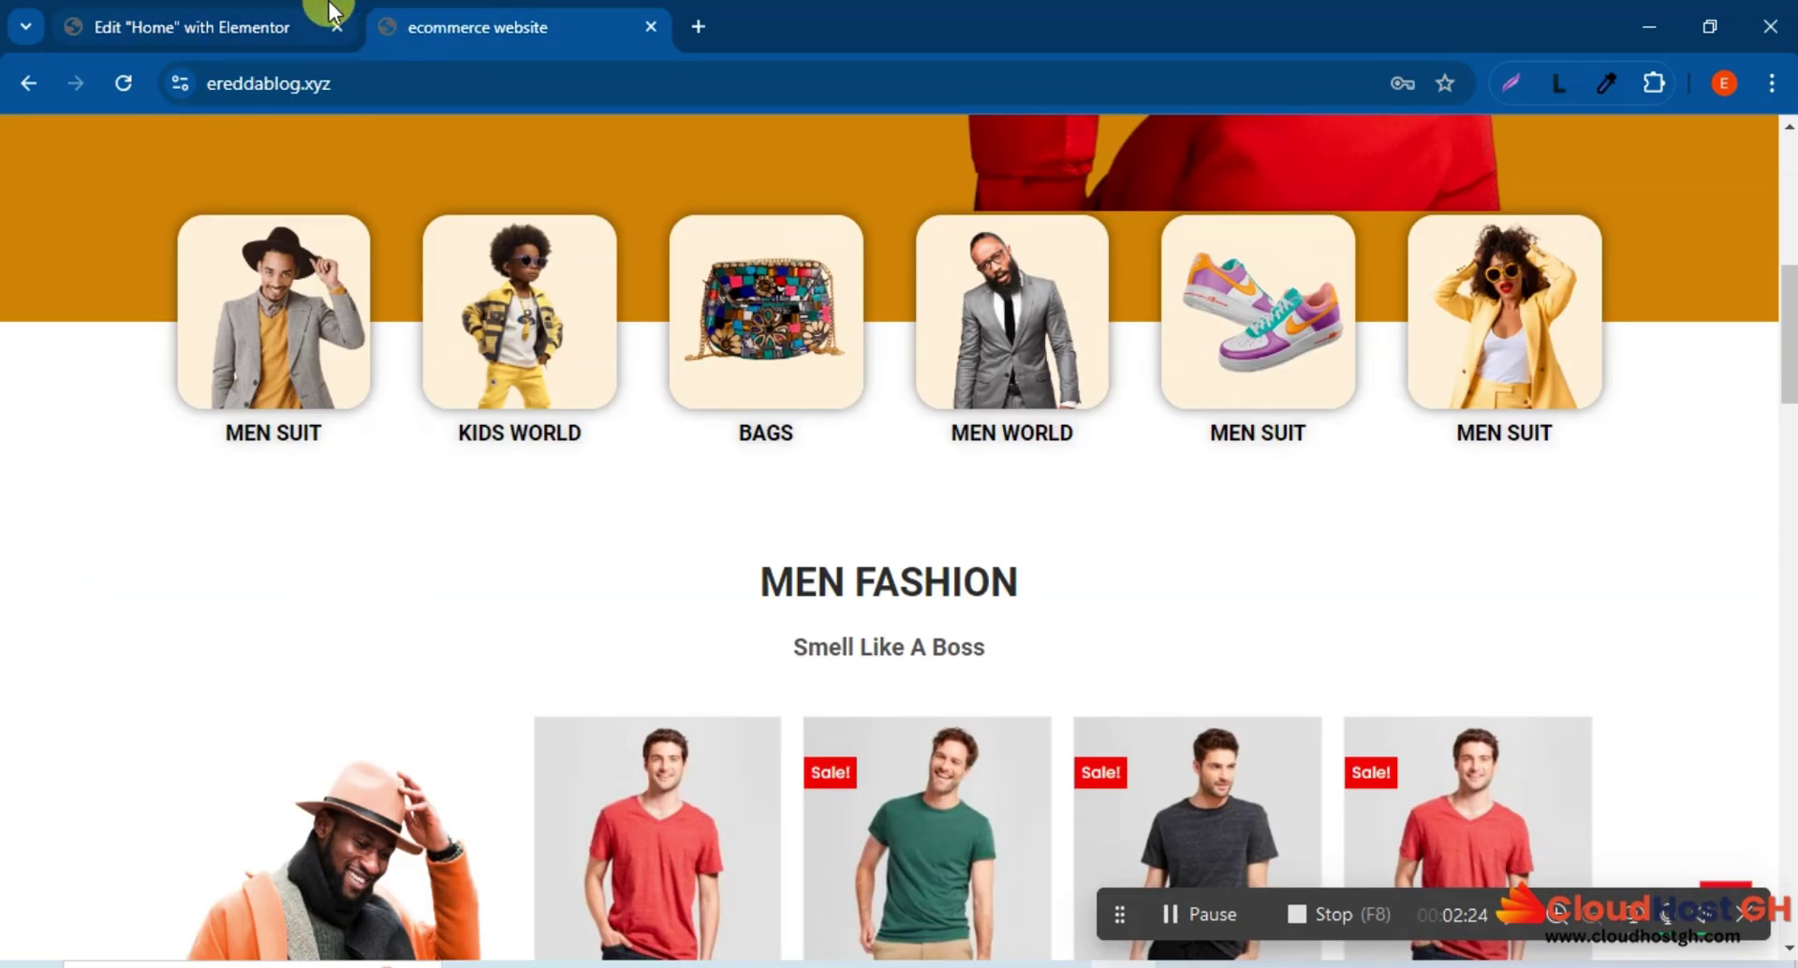
left_click(271, 32)
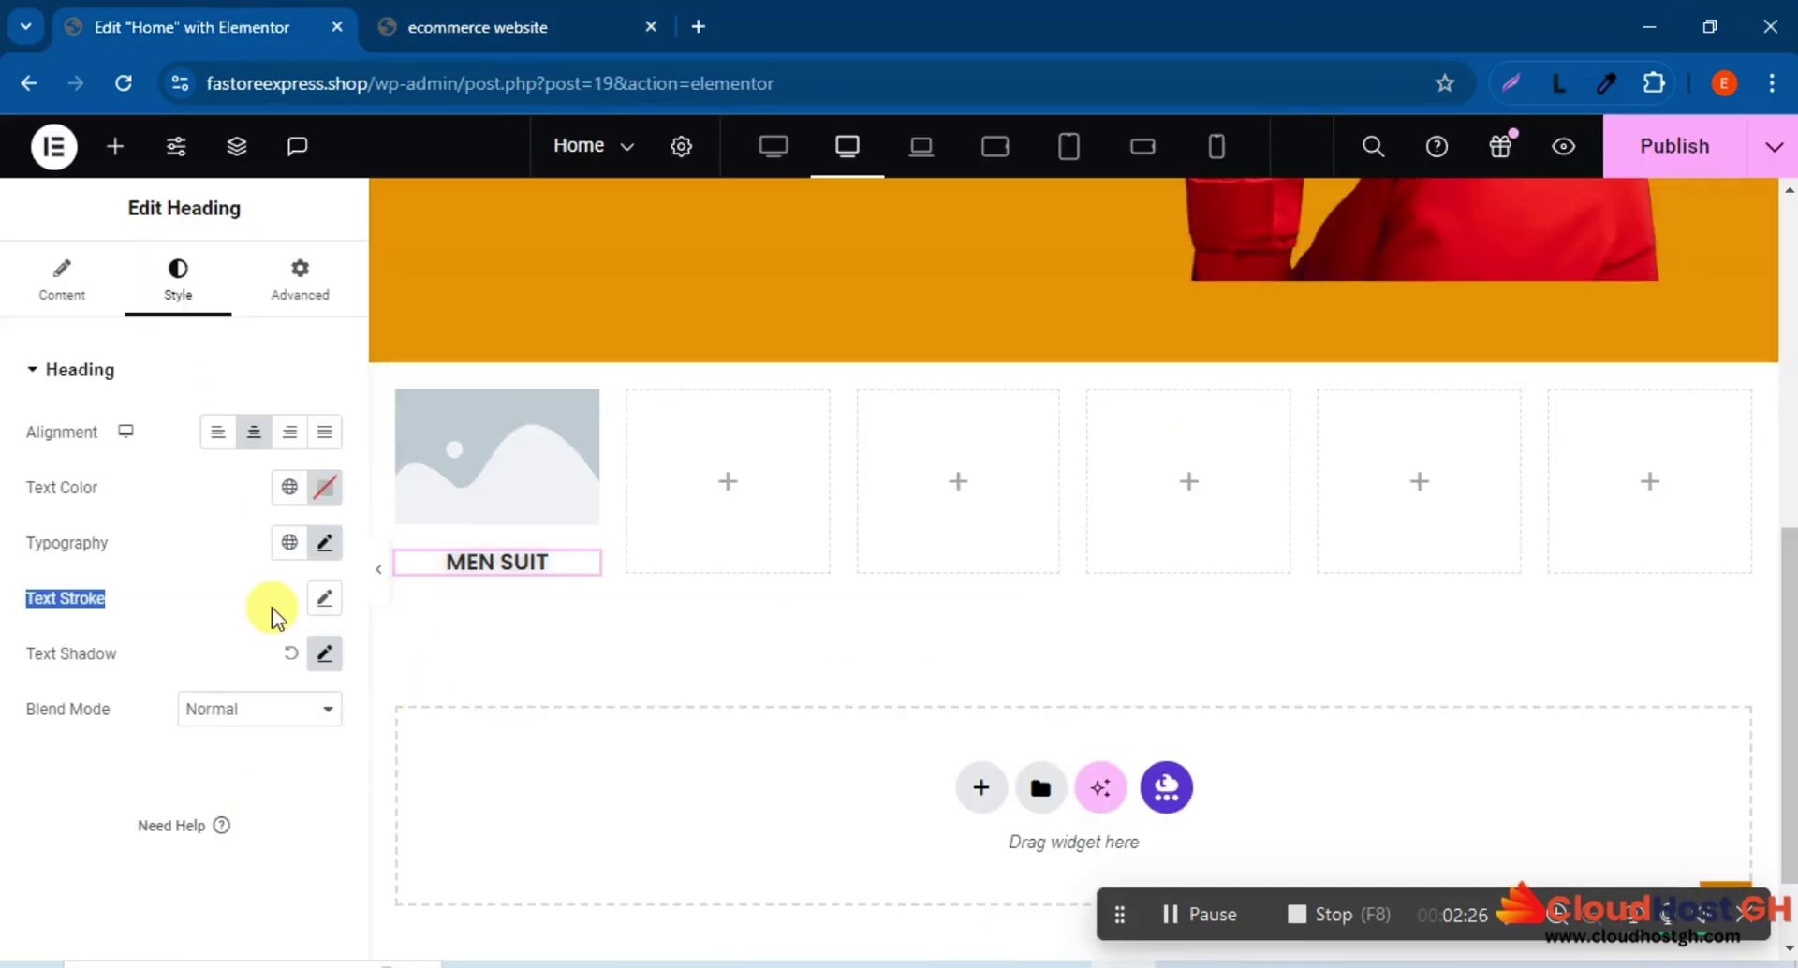
left_click(200, 543)
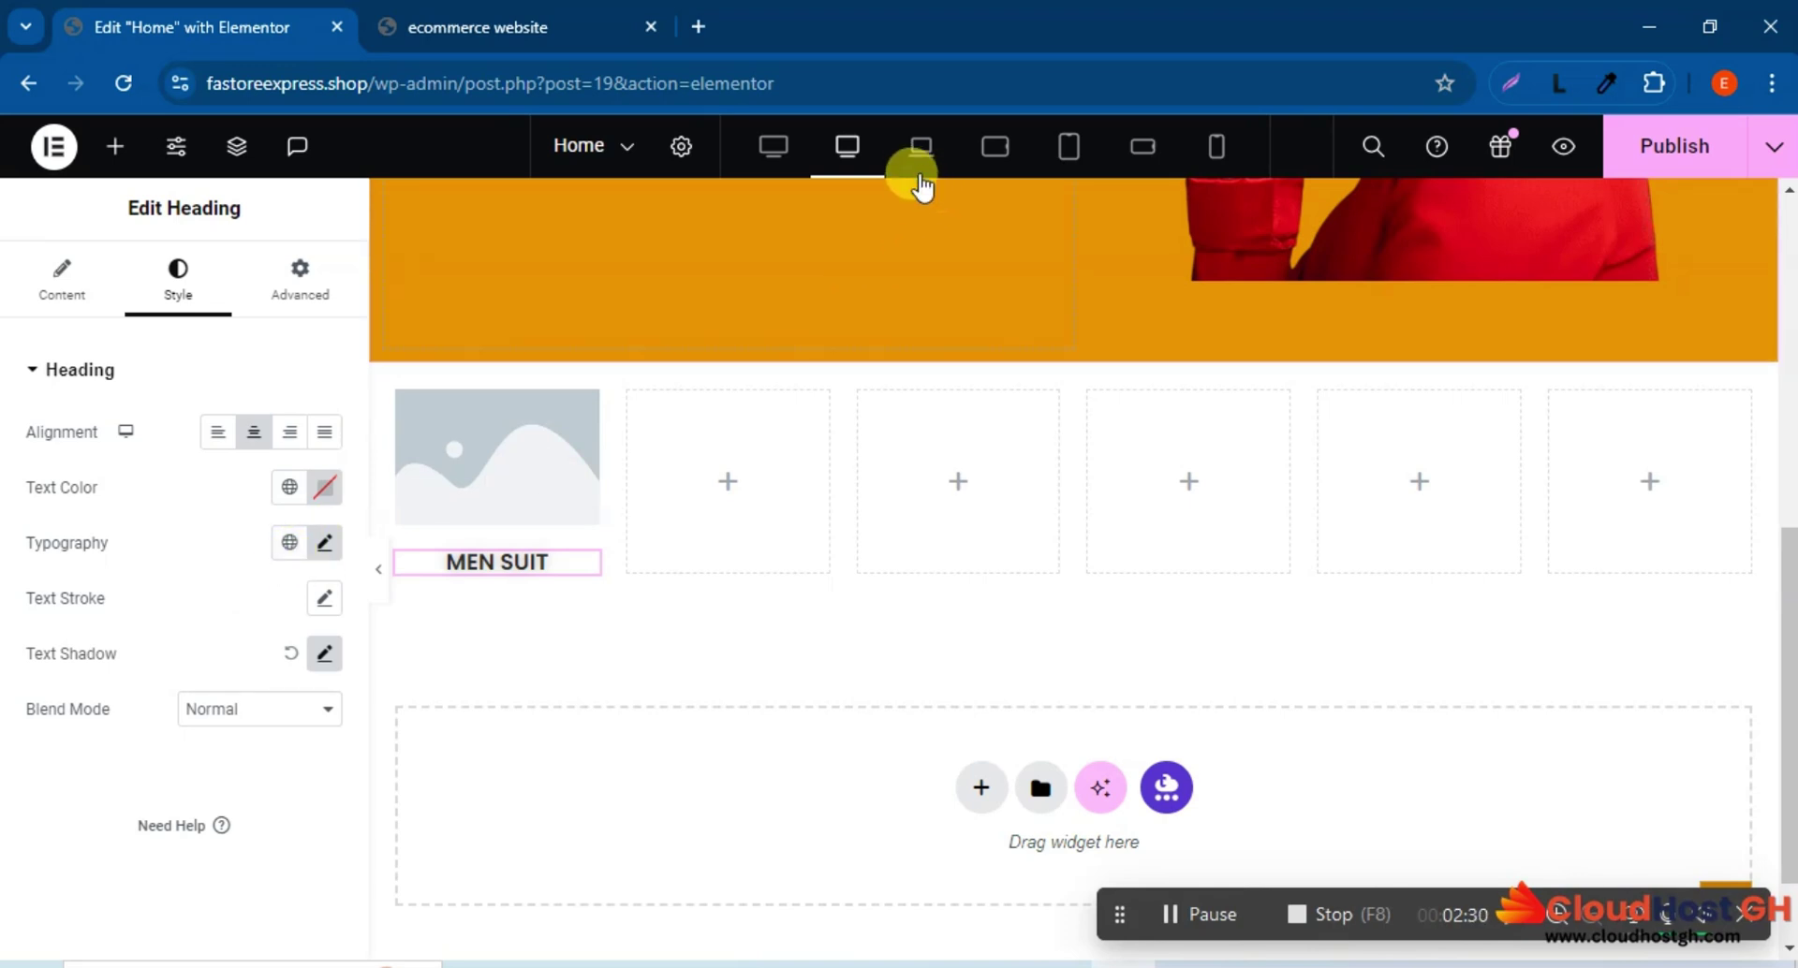
Check the row in the laptop and landscape tablet previews, and set the heading's portrait tablet font size to 16 px.
left_click(922, 150)
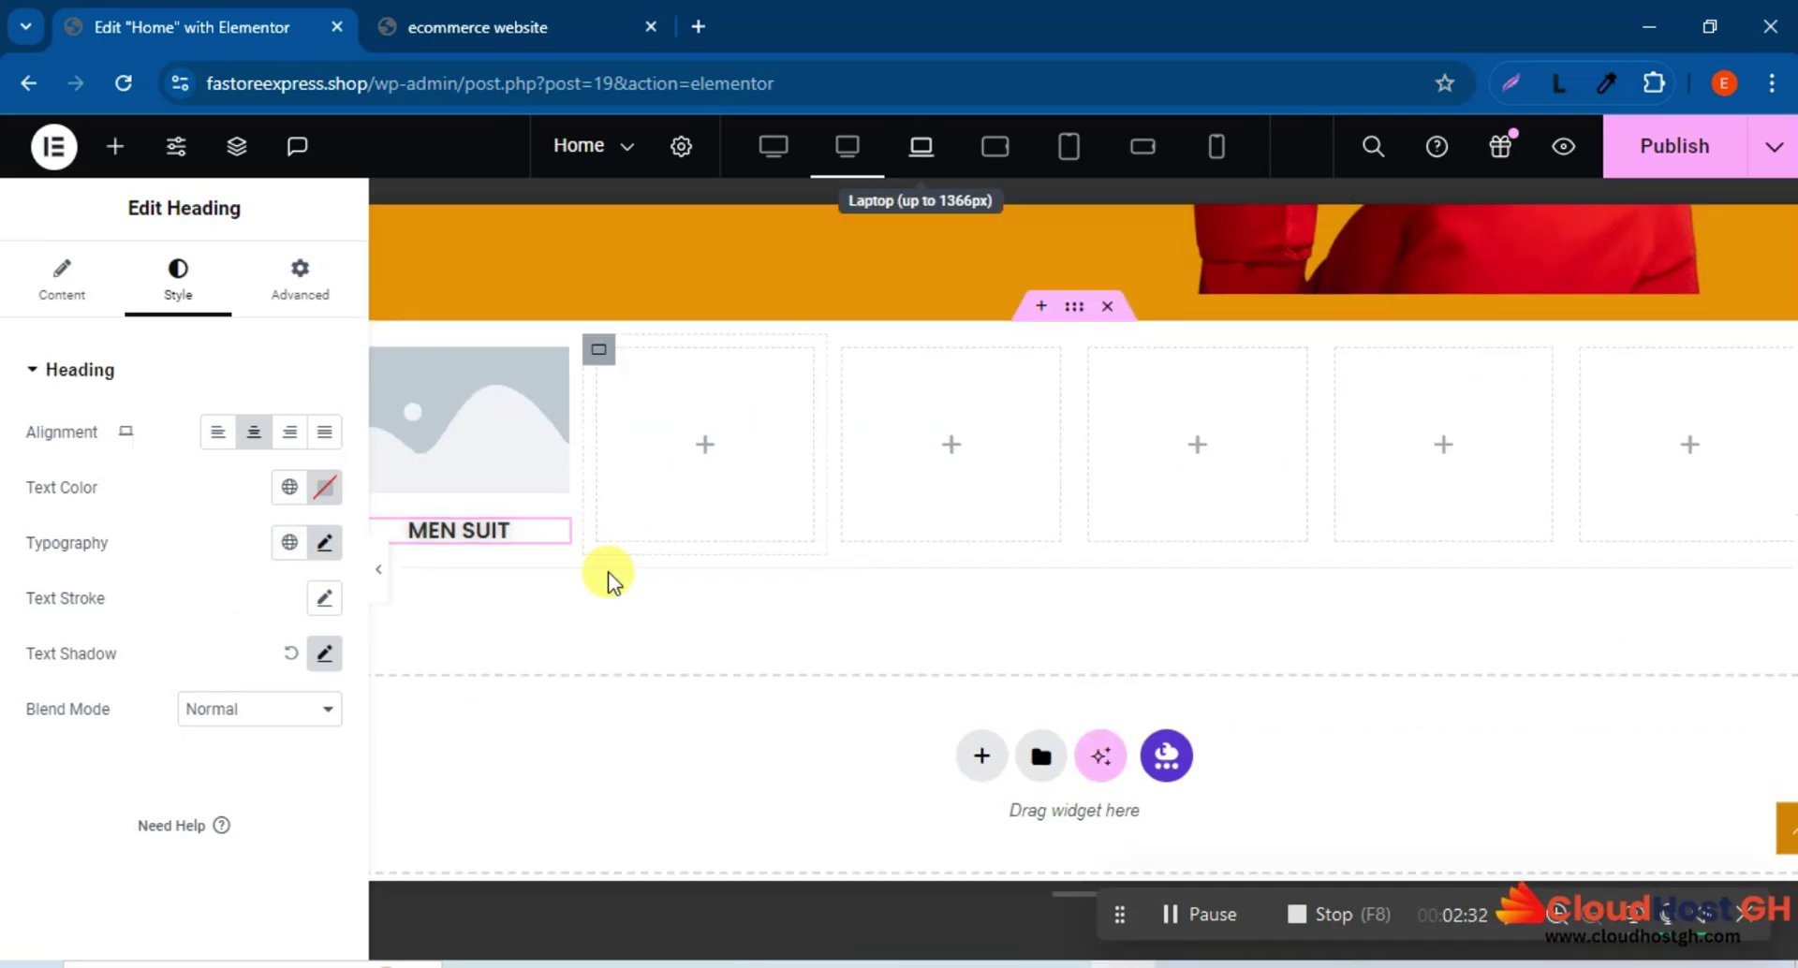
left_click(995, 148)
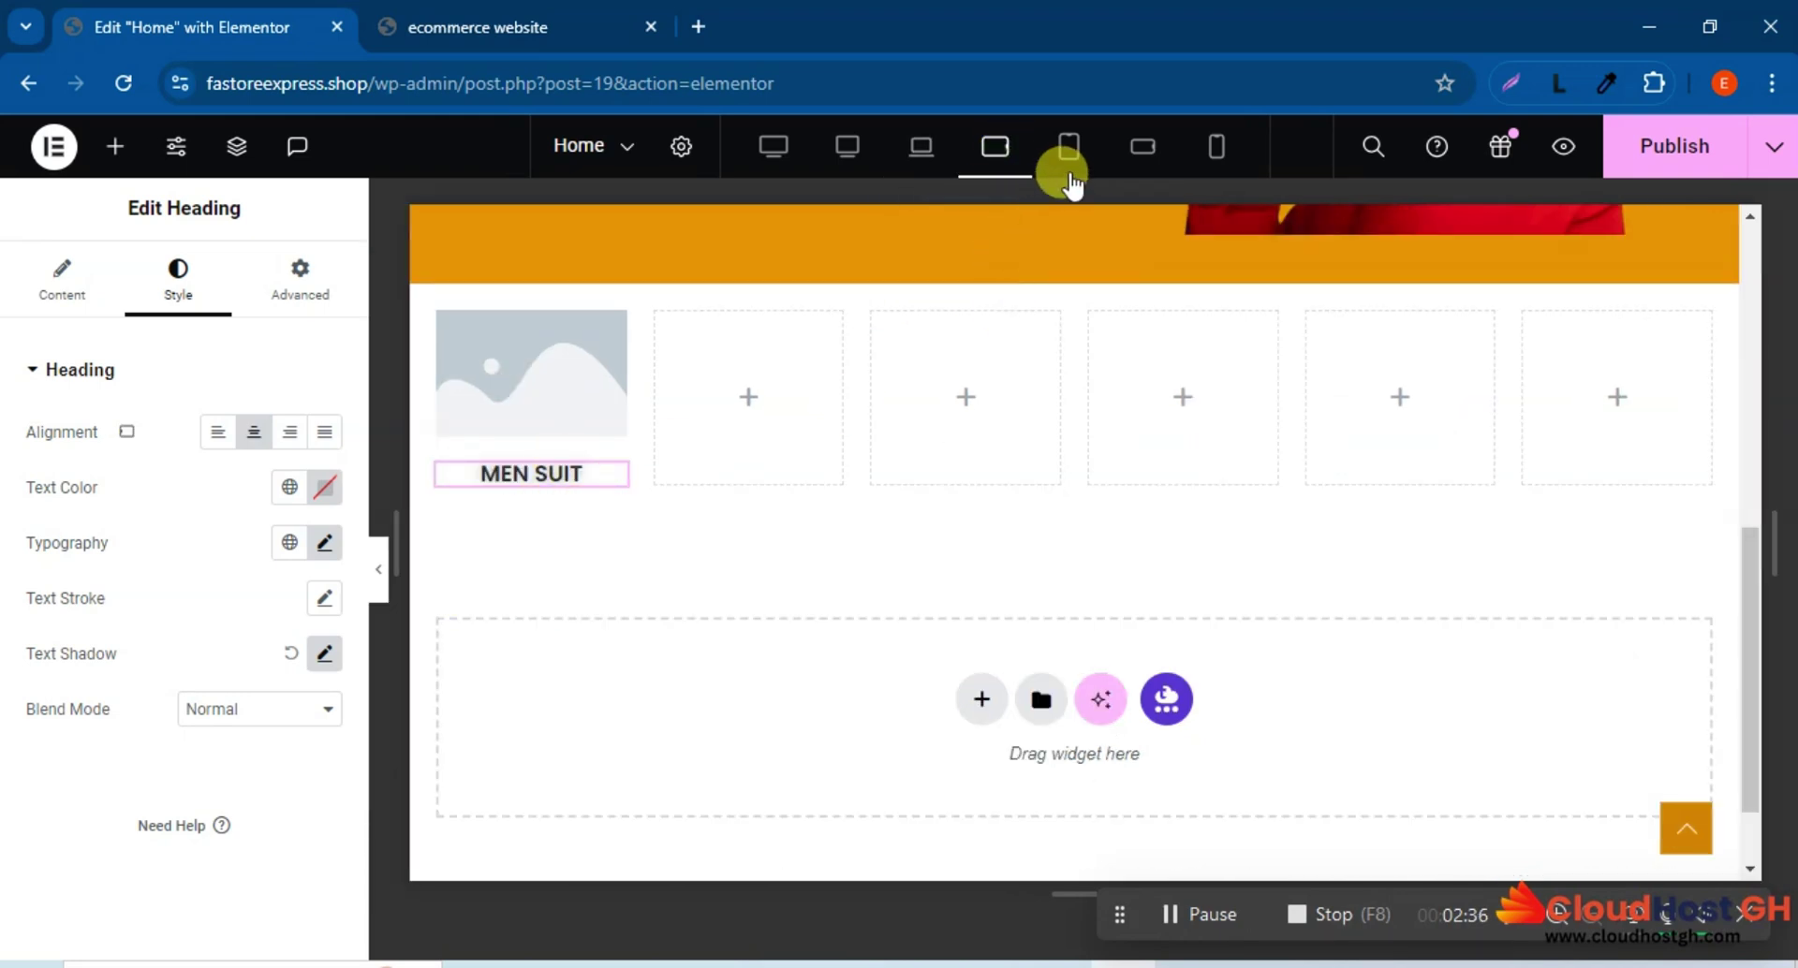
left_click(1068, 148)
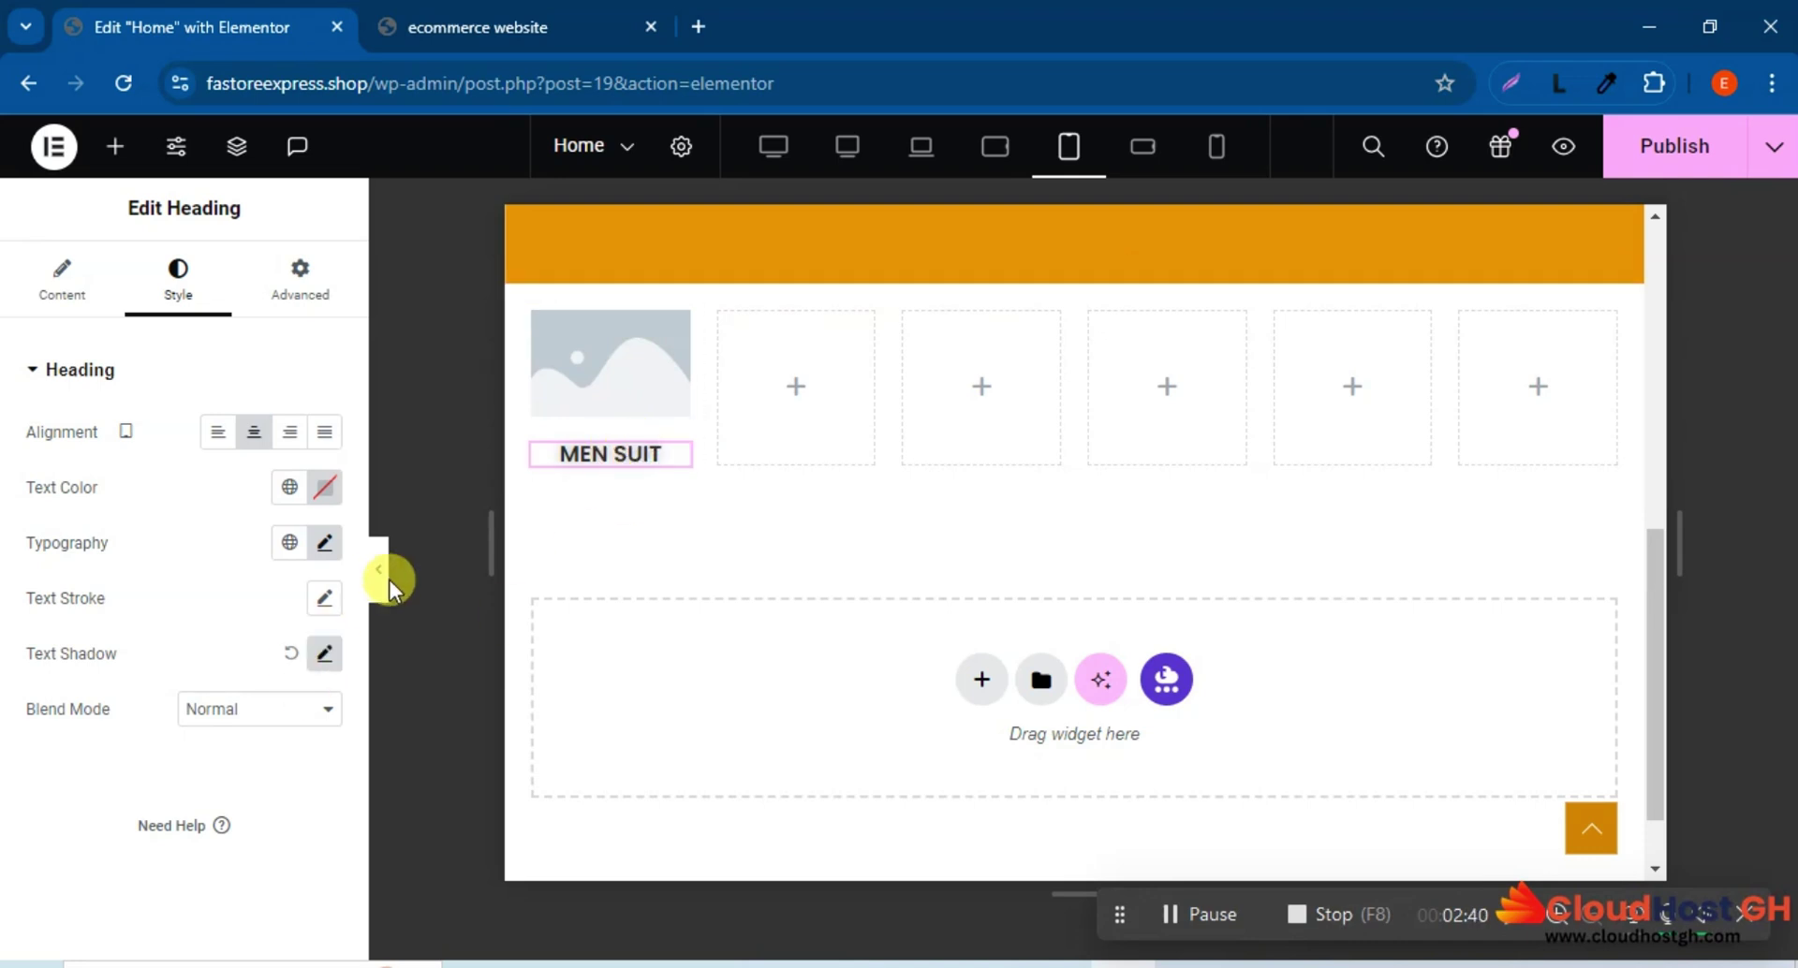
left_click(323, 546)
left_click(281, 746)
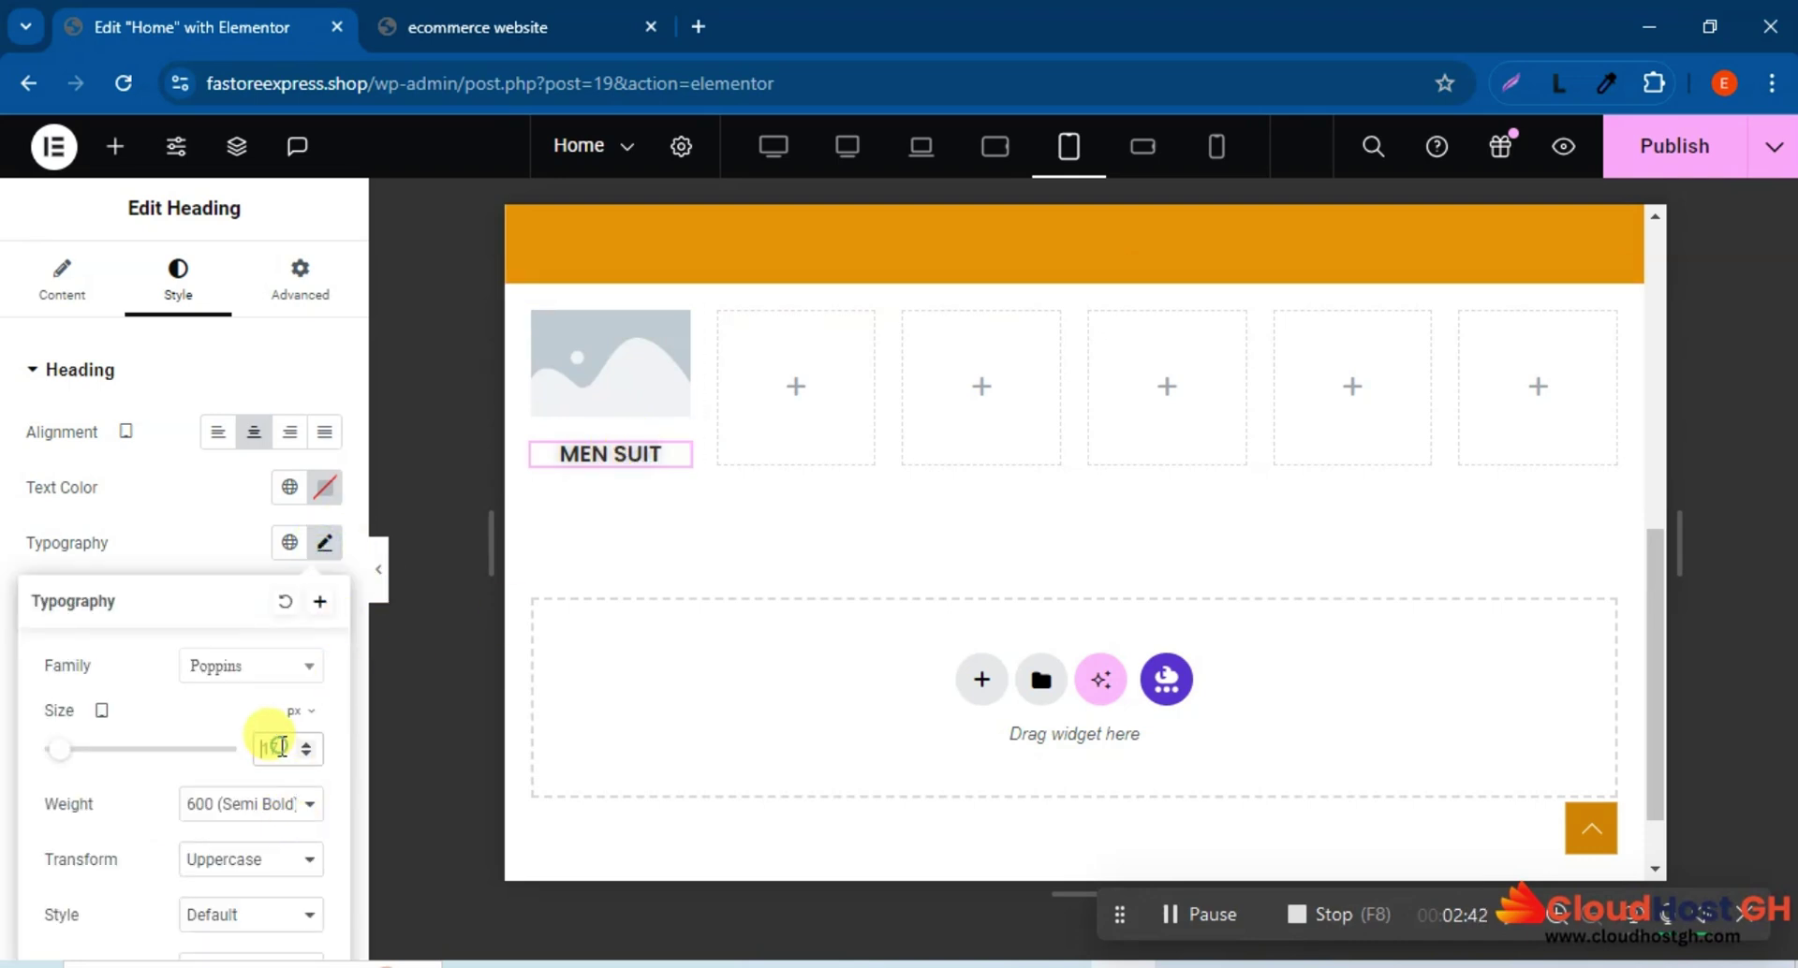
type("1")
type("8")
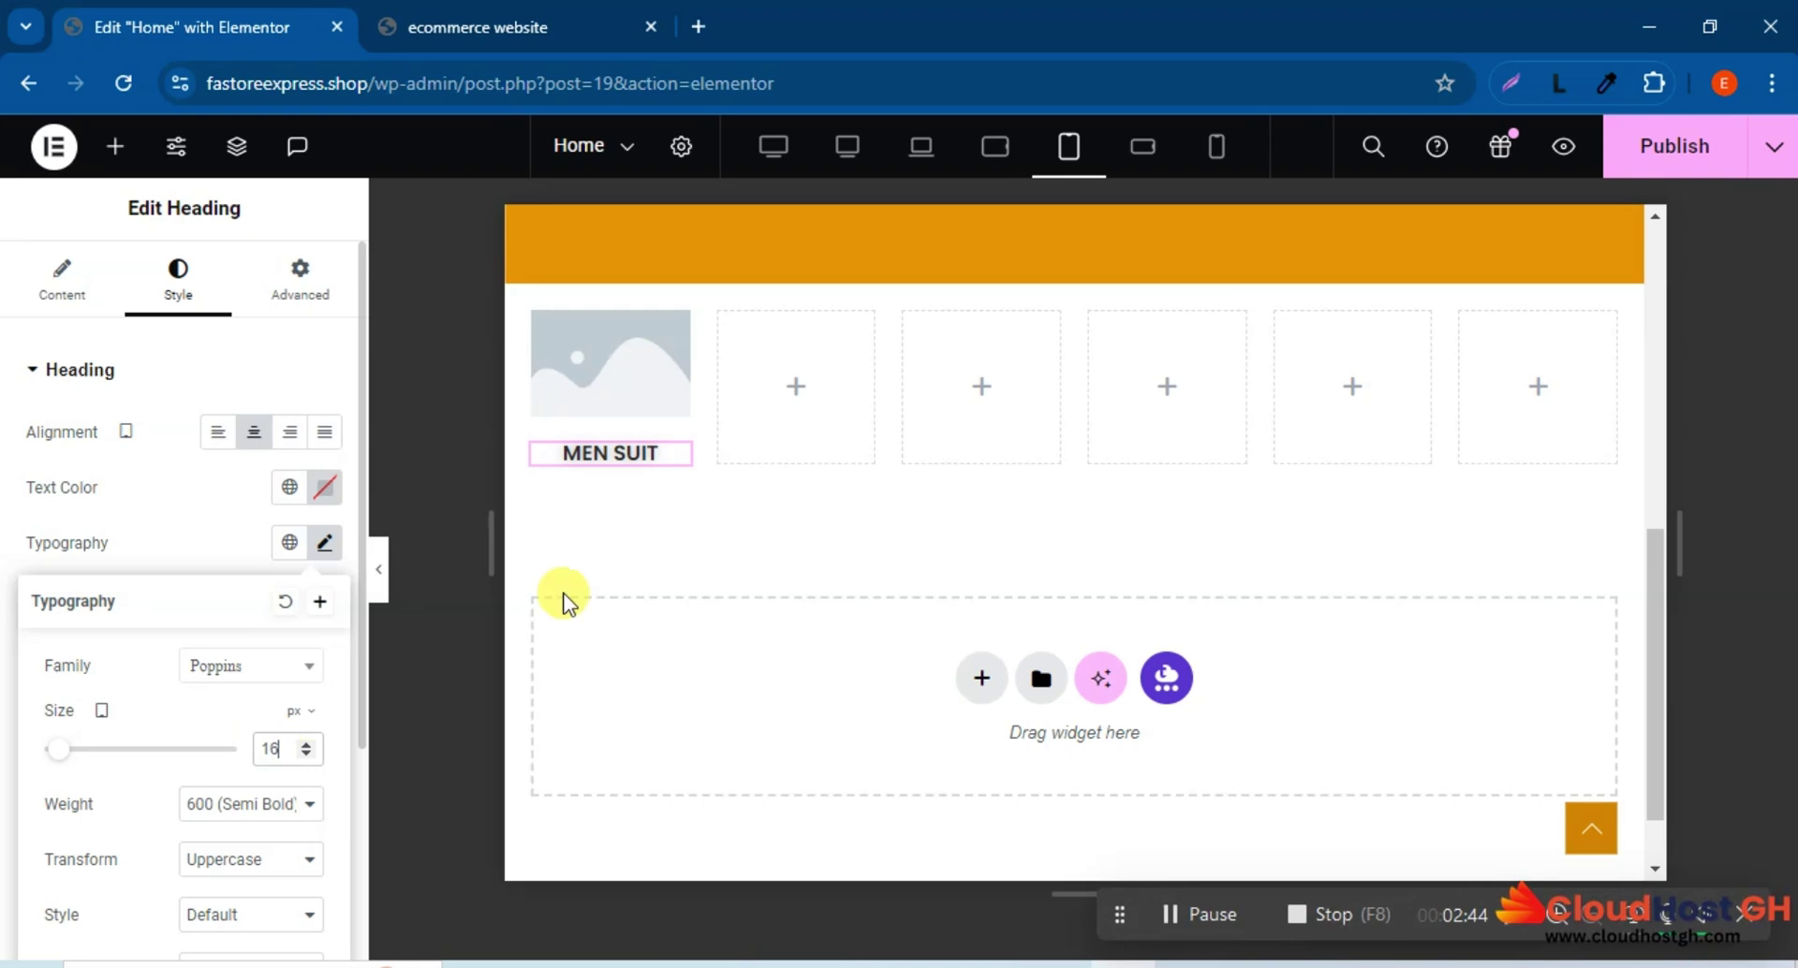
Review the category row in the mobile landscape and mobile portrait previews, and return to the desktop view.
left_click(1136, 150)
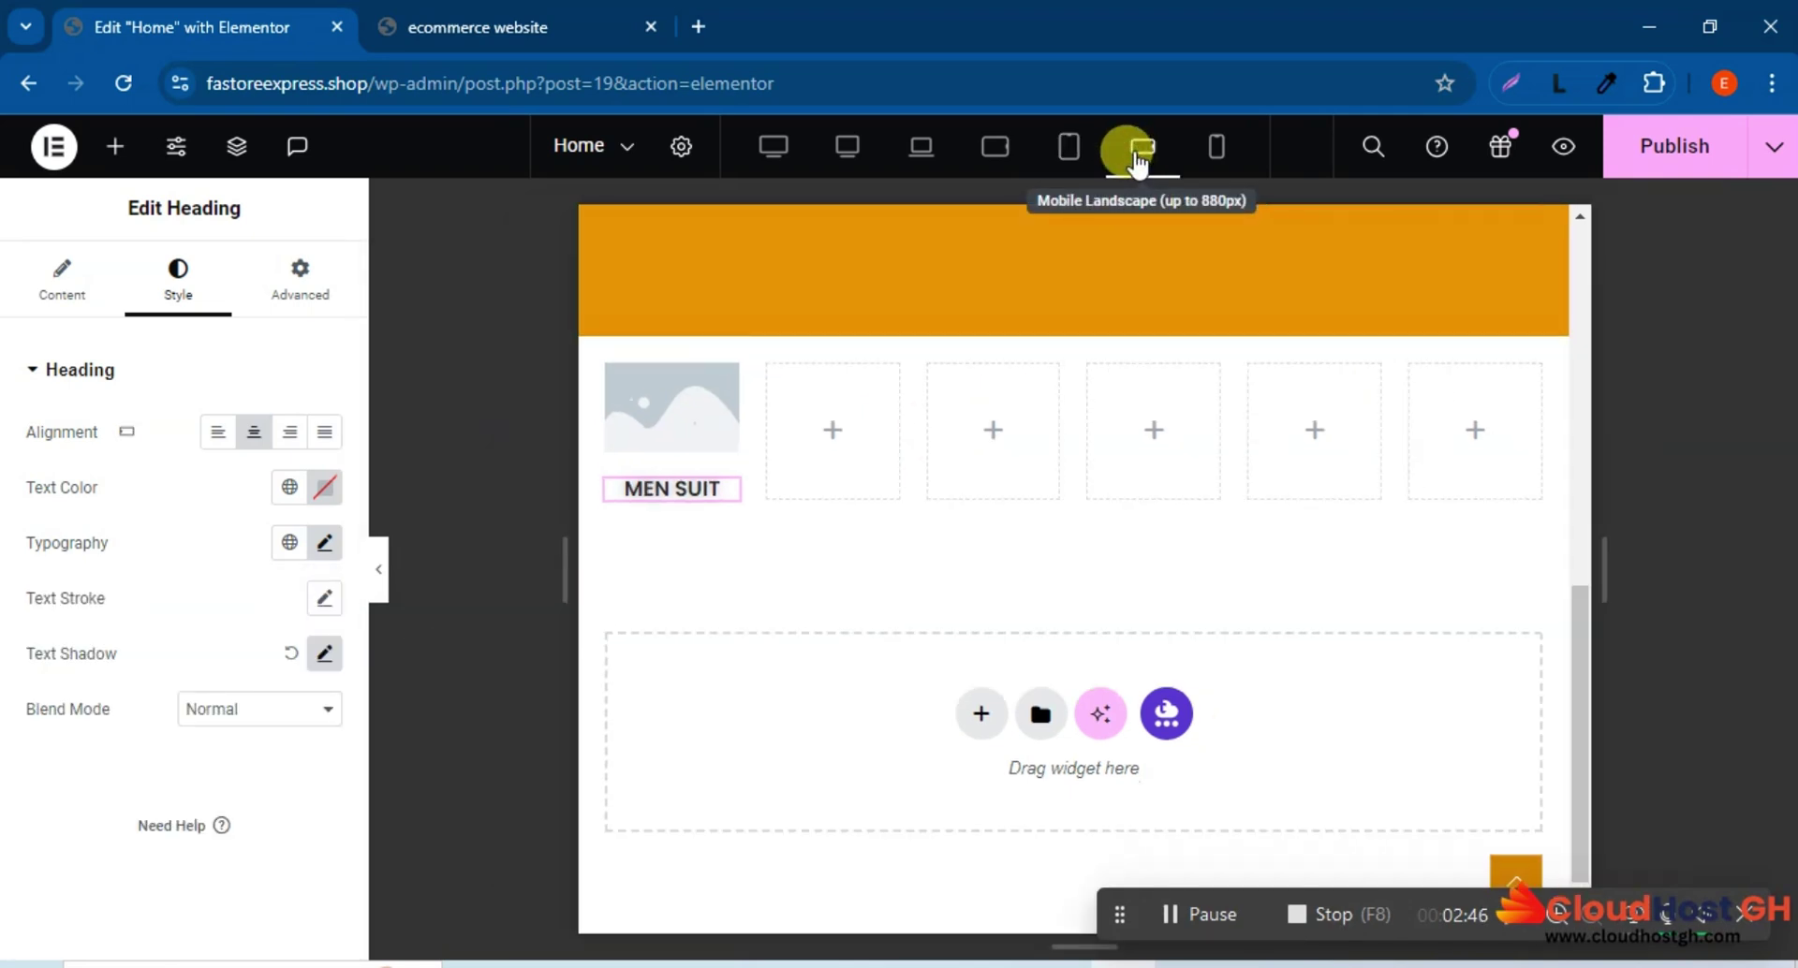
left_click(1196, 161)
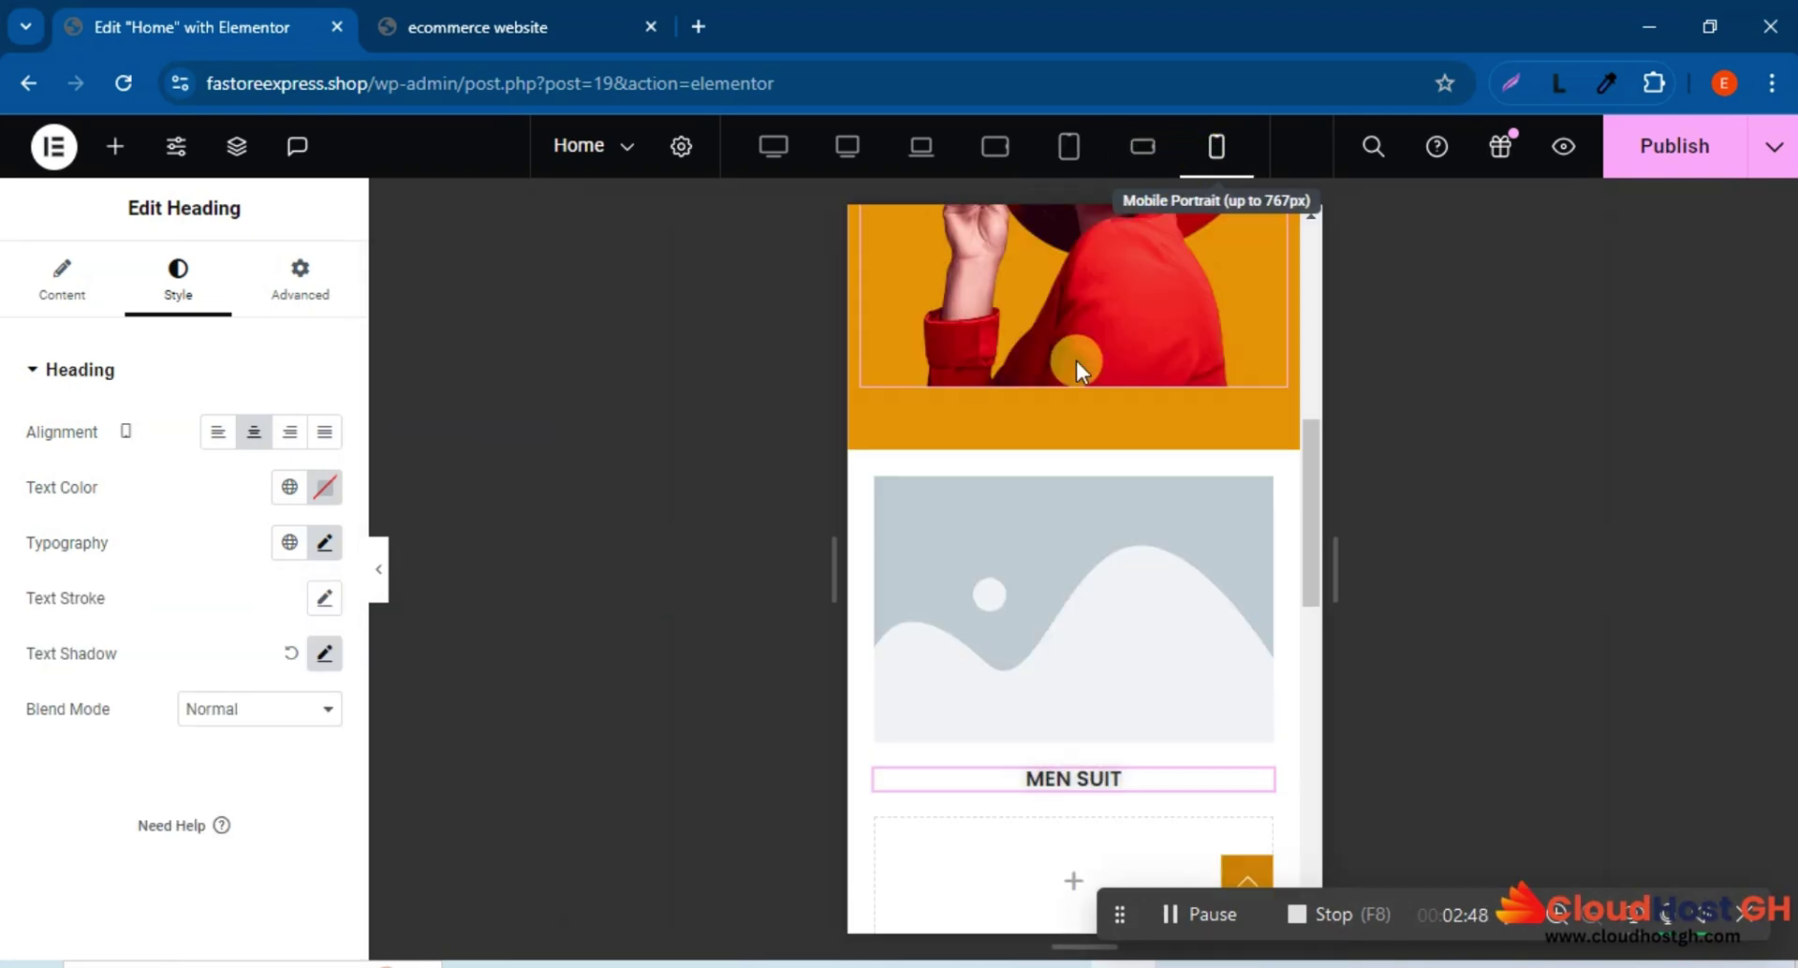
scroll(987, 601, "down", 3)
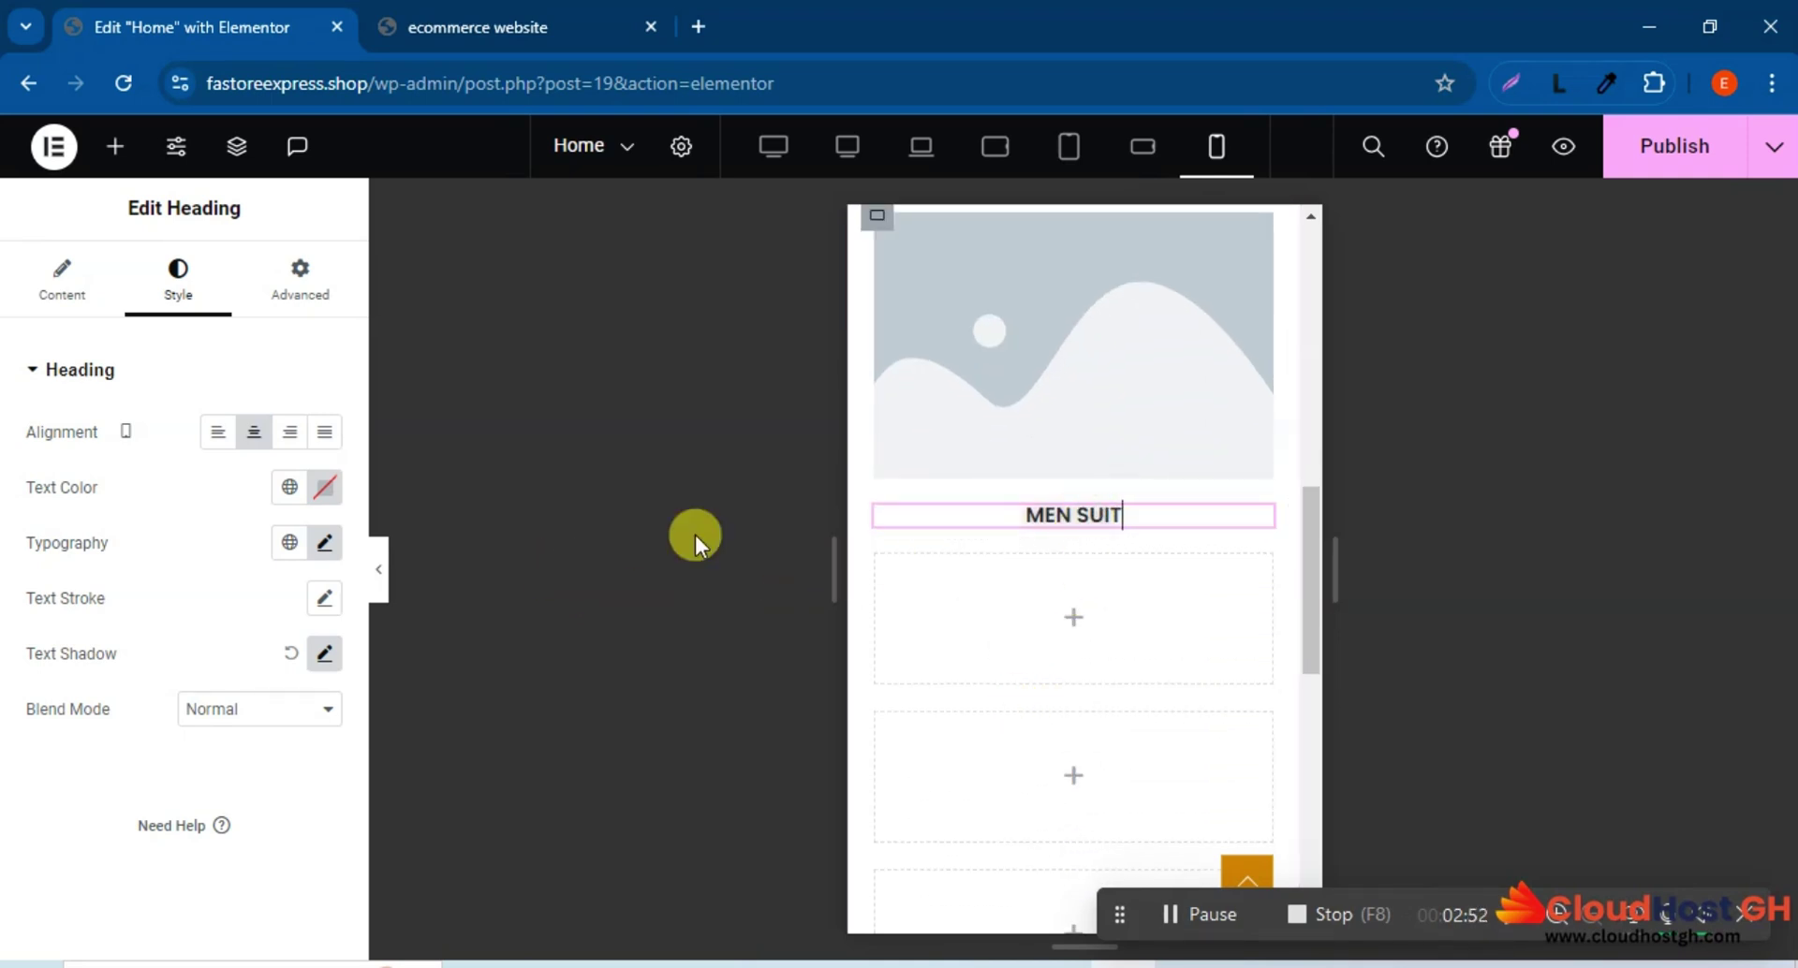
left_click(847, 148)
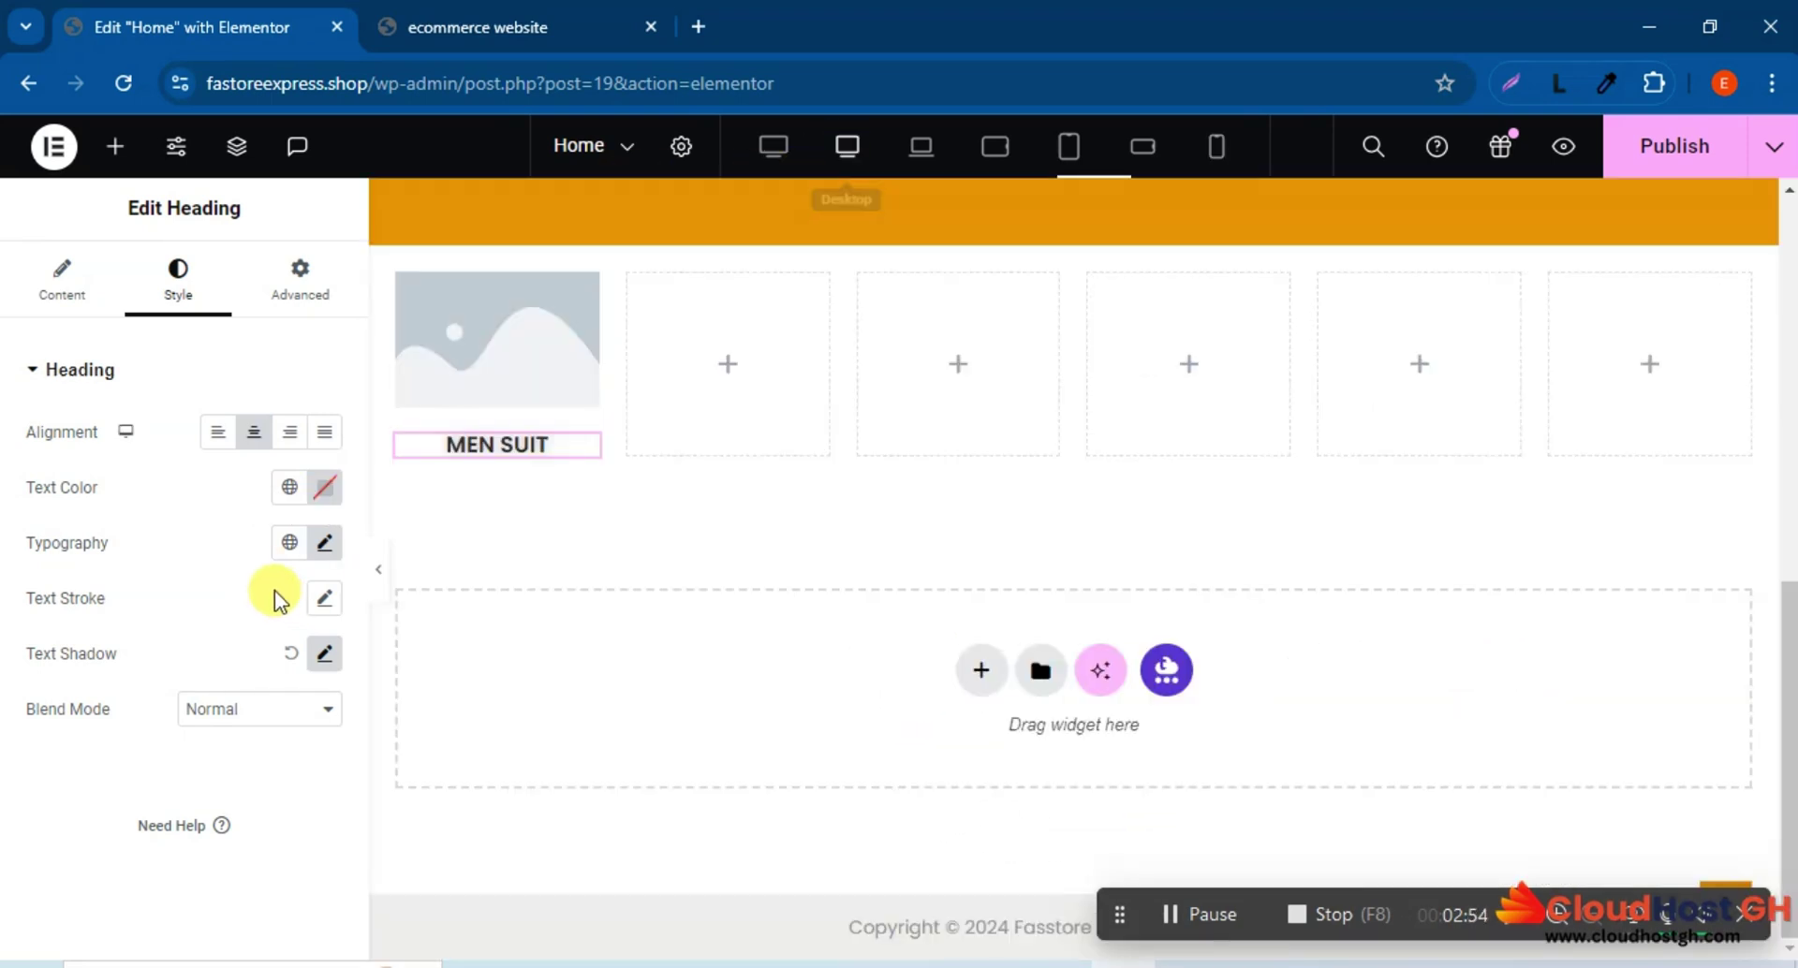
Compare the first column's Image widget with the reference category images and open the file upload chooser for its image.
left_click(514, 350)
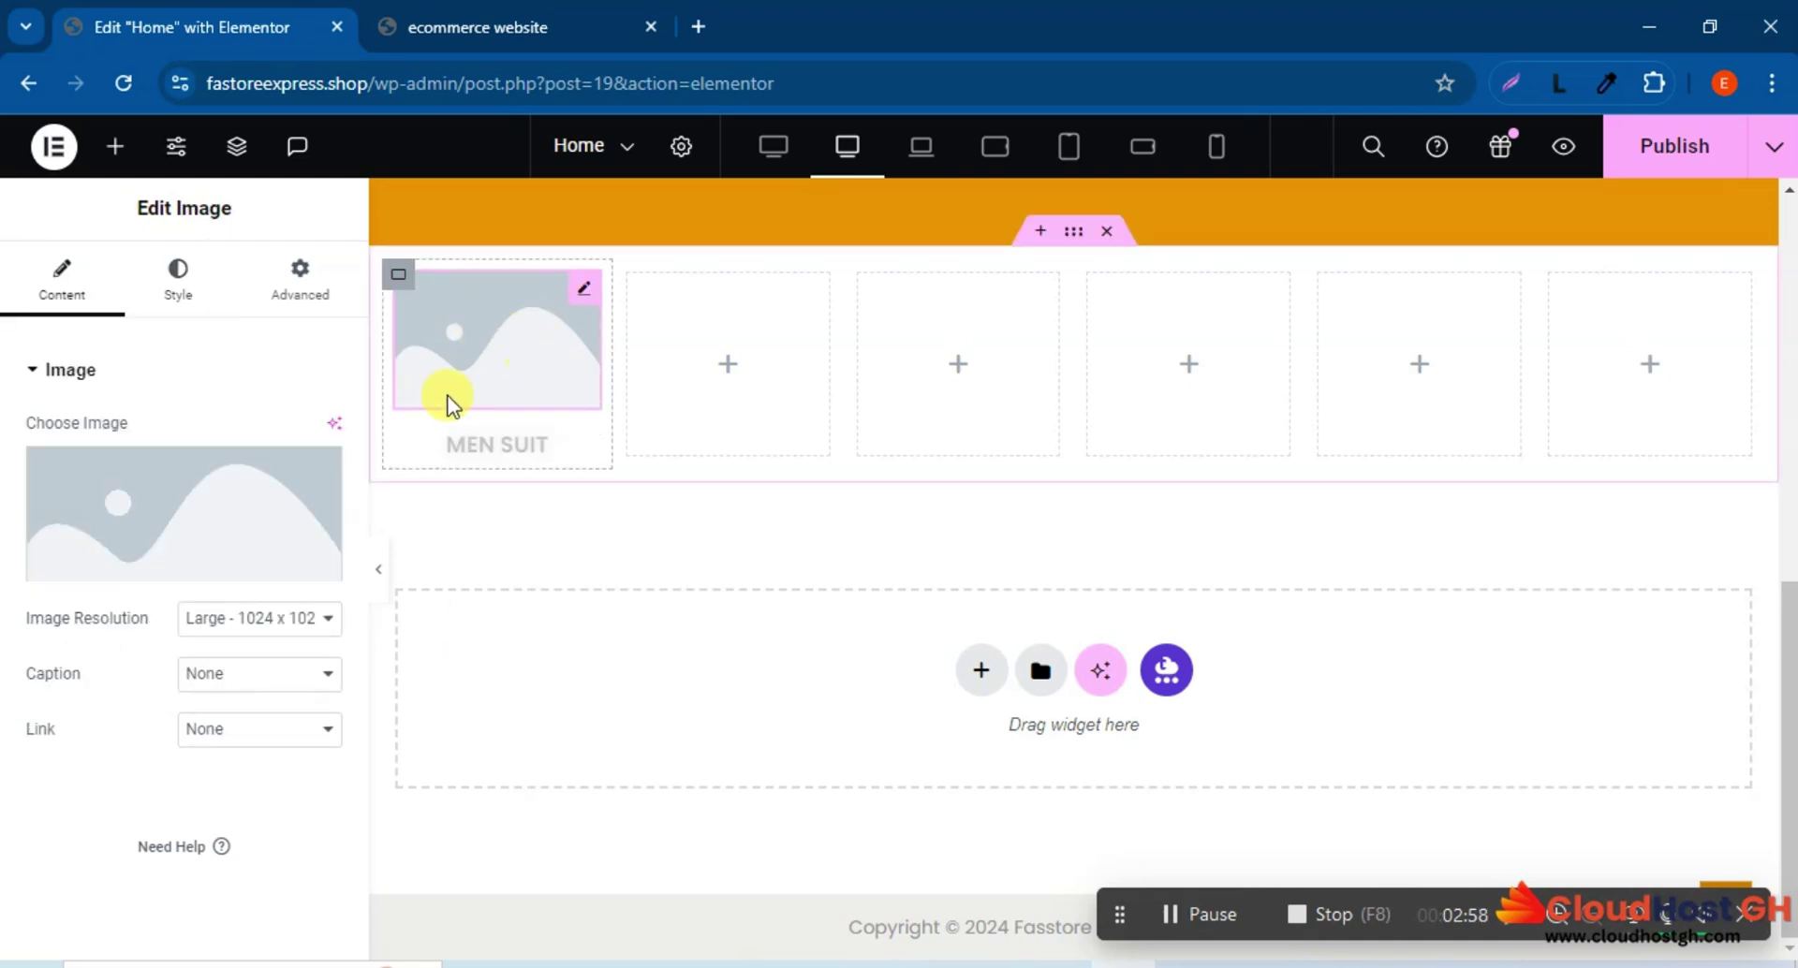
left_click(524, 26)
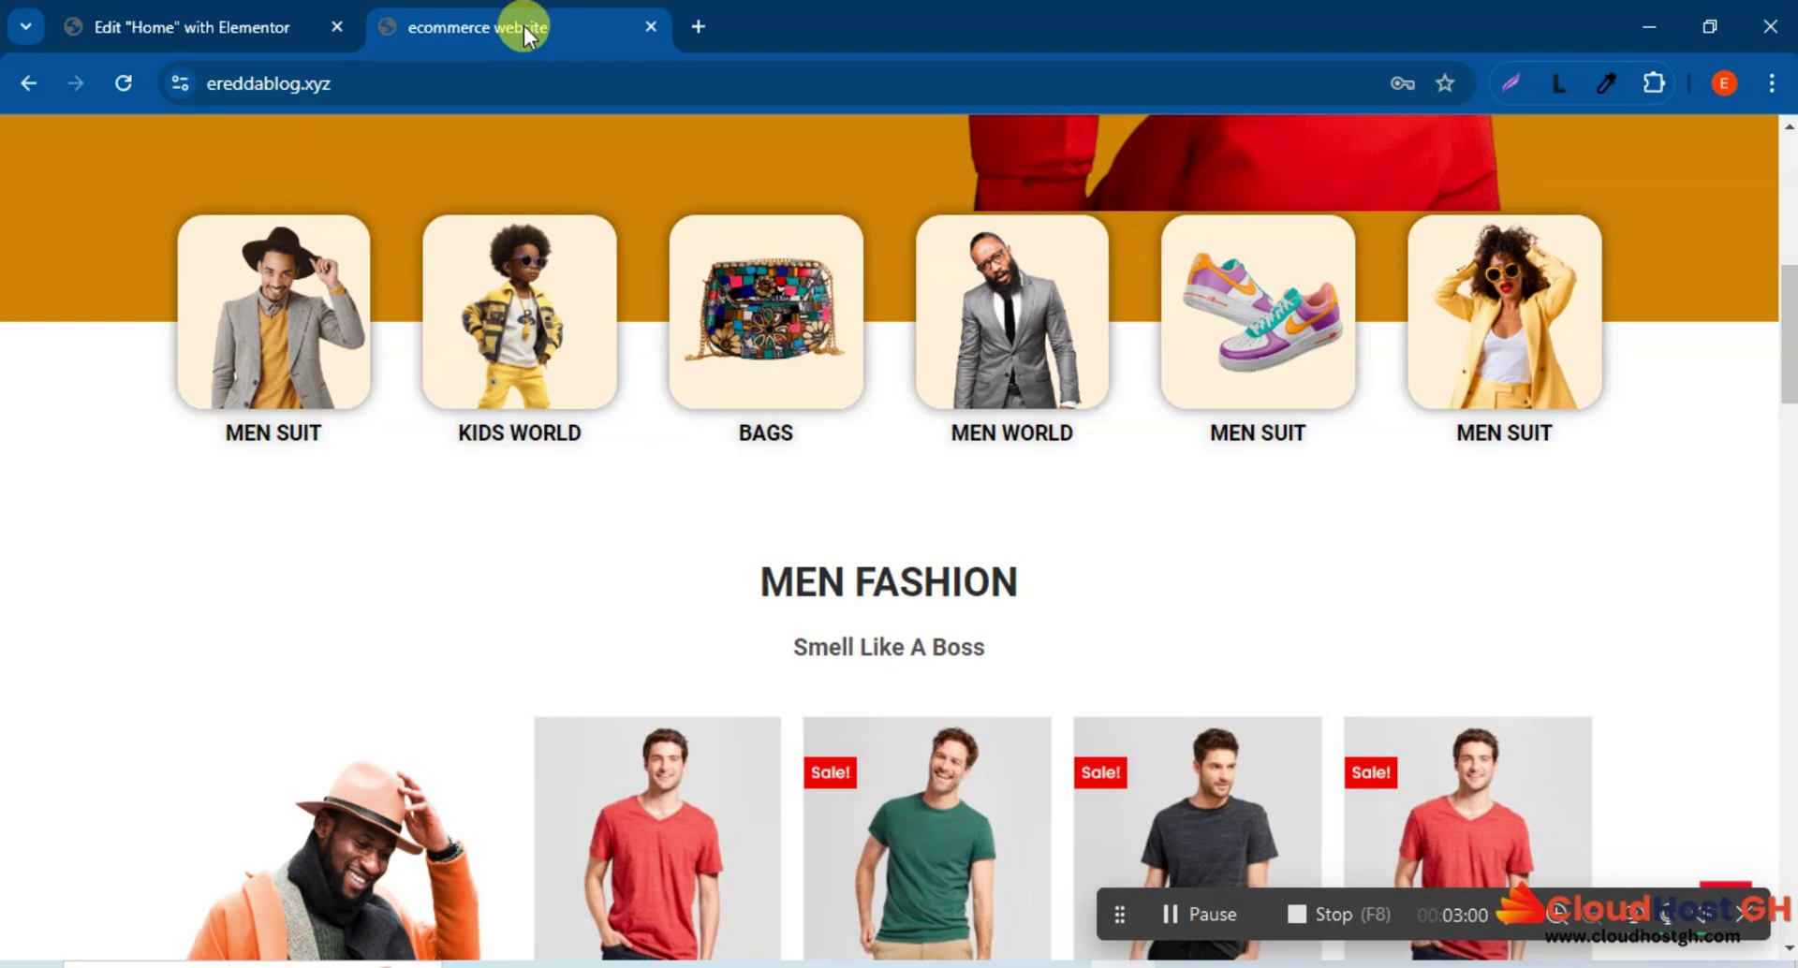
left_click(173, 27)
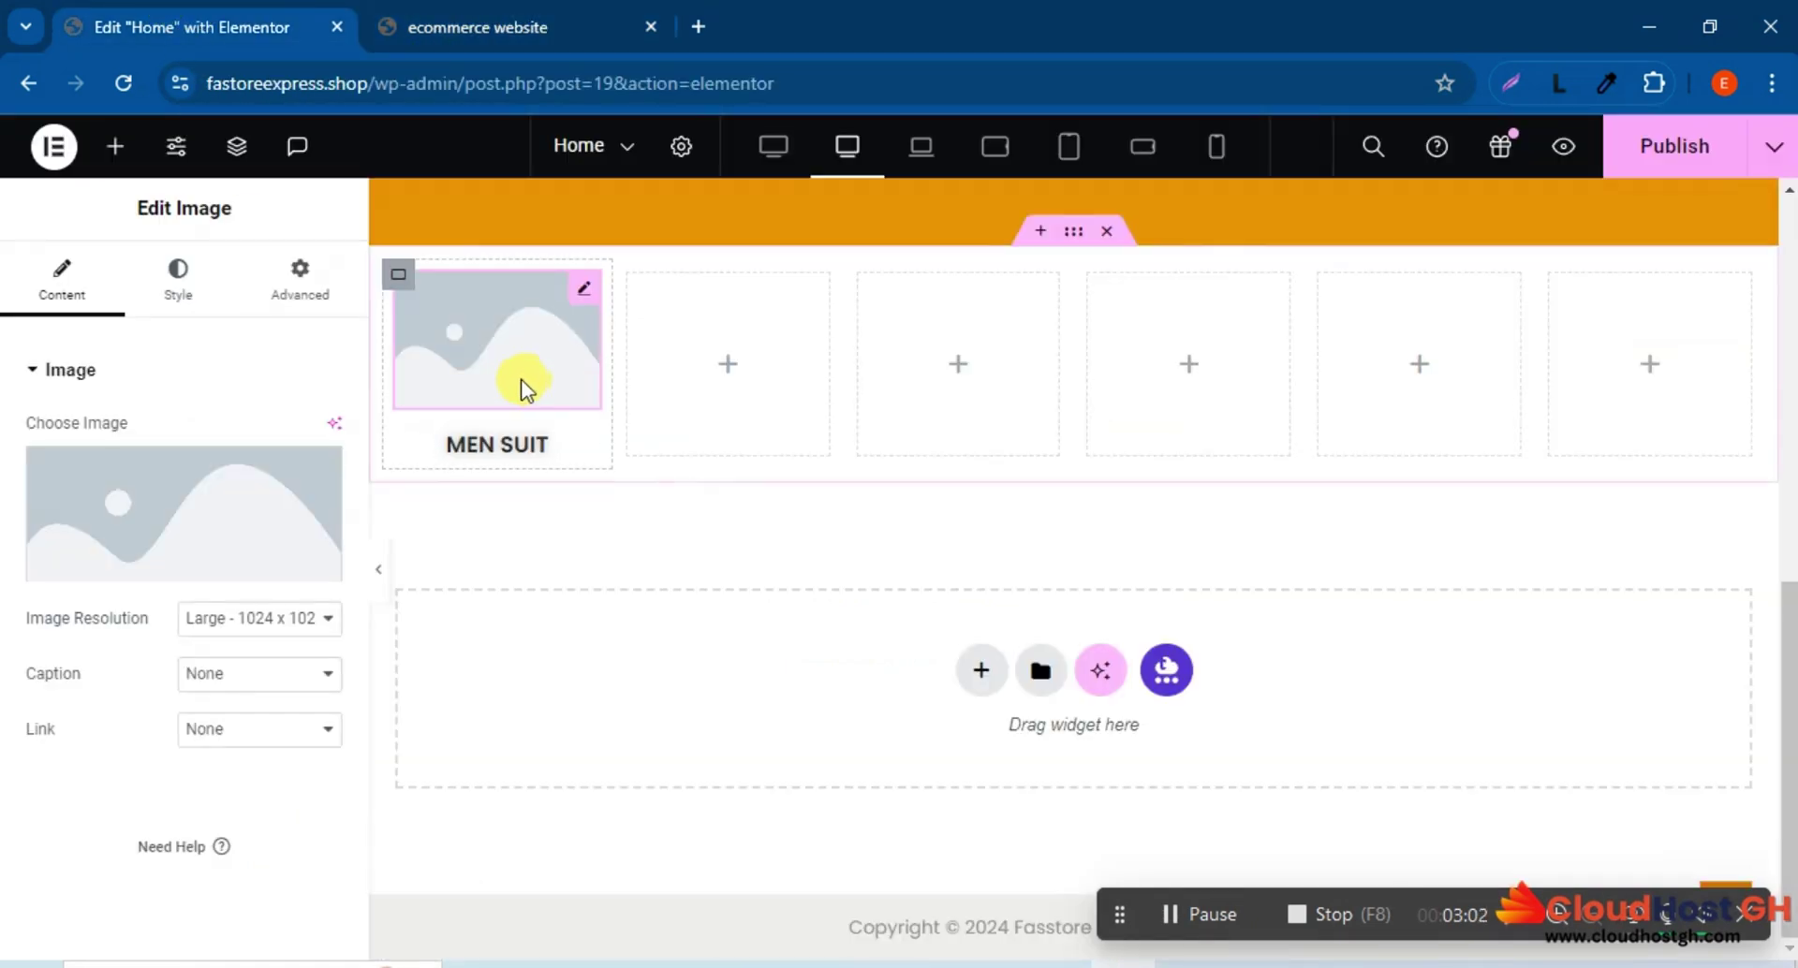
left_click(560, 28)
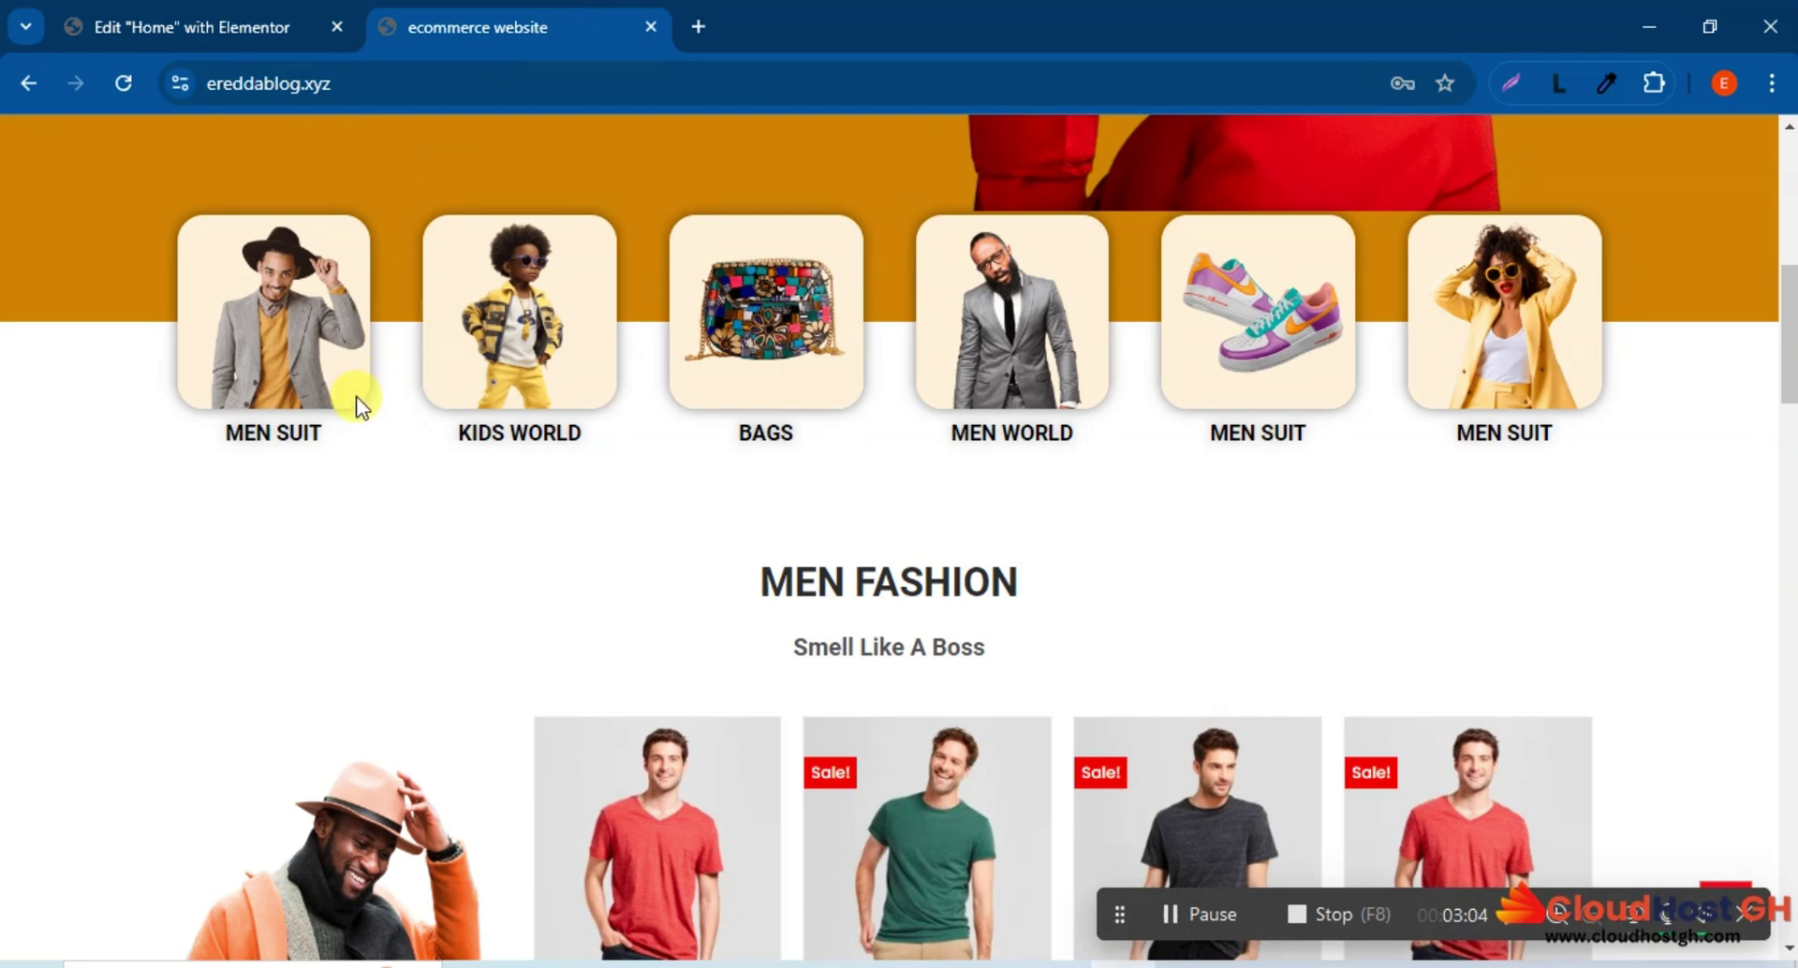
left_click(228, 14)
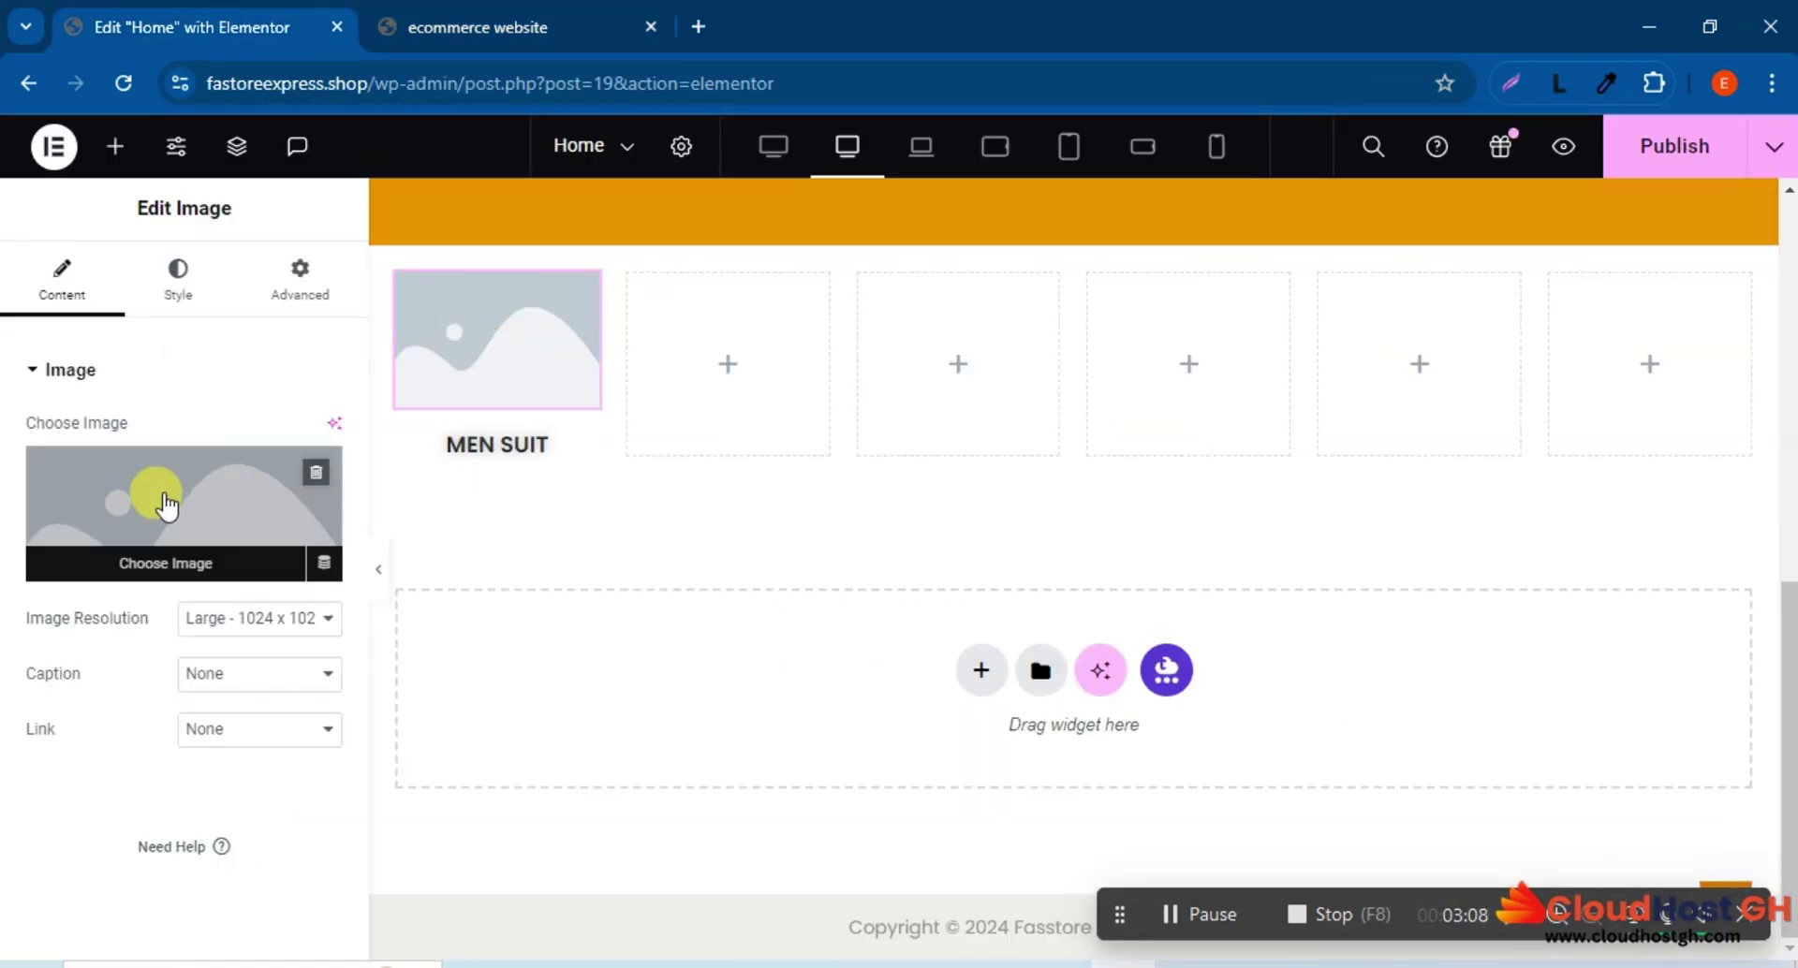
left_click(163, 498)
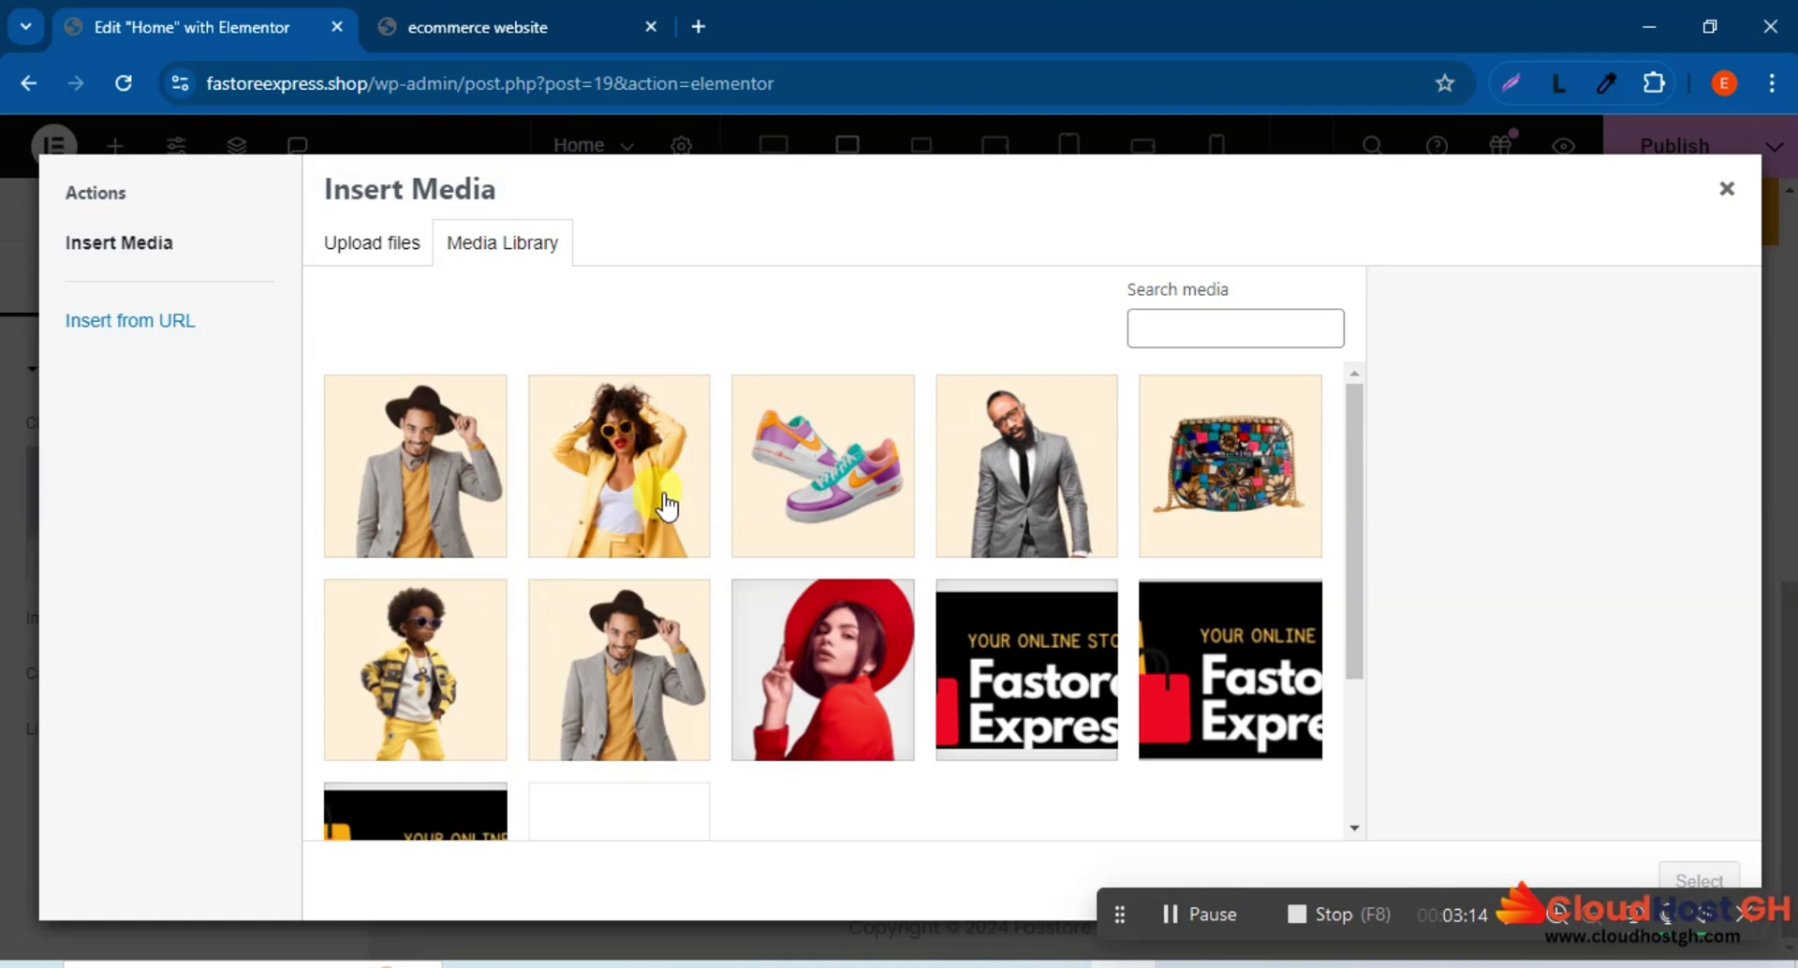
left_click(365, 242)
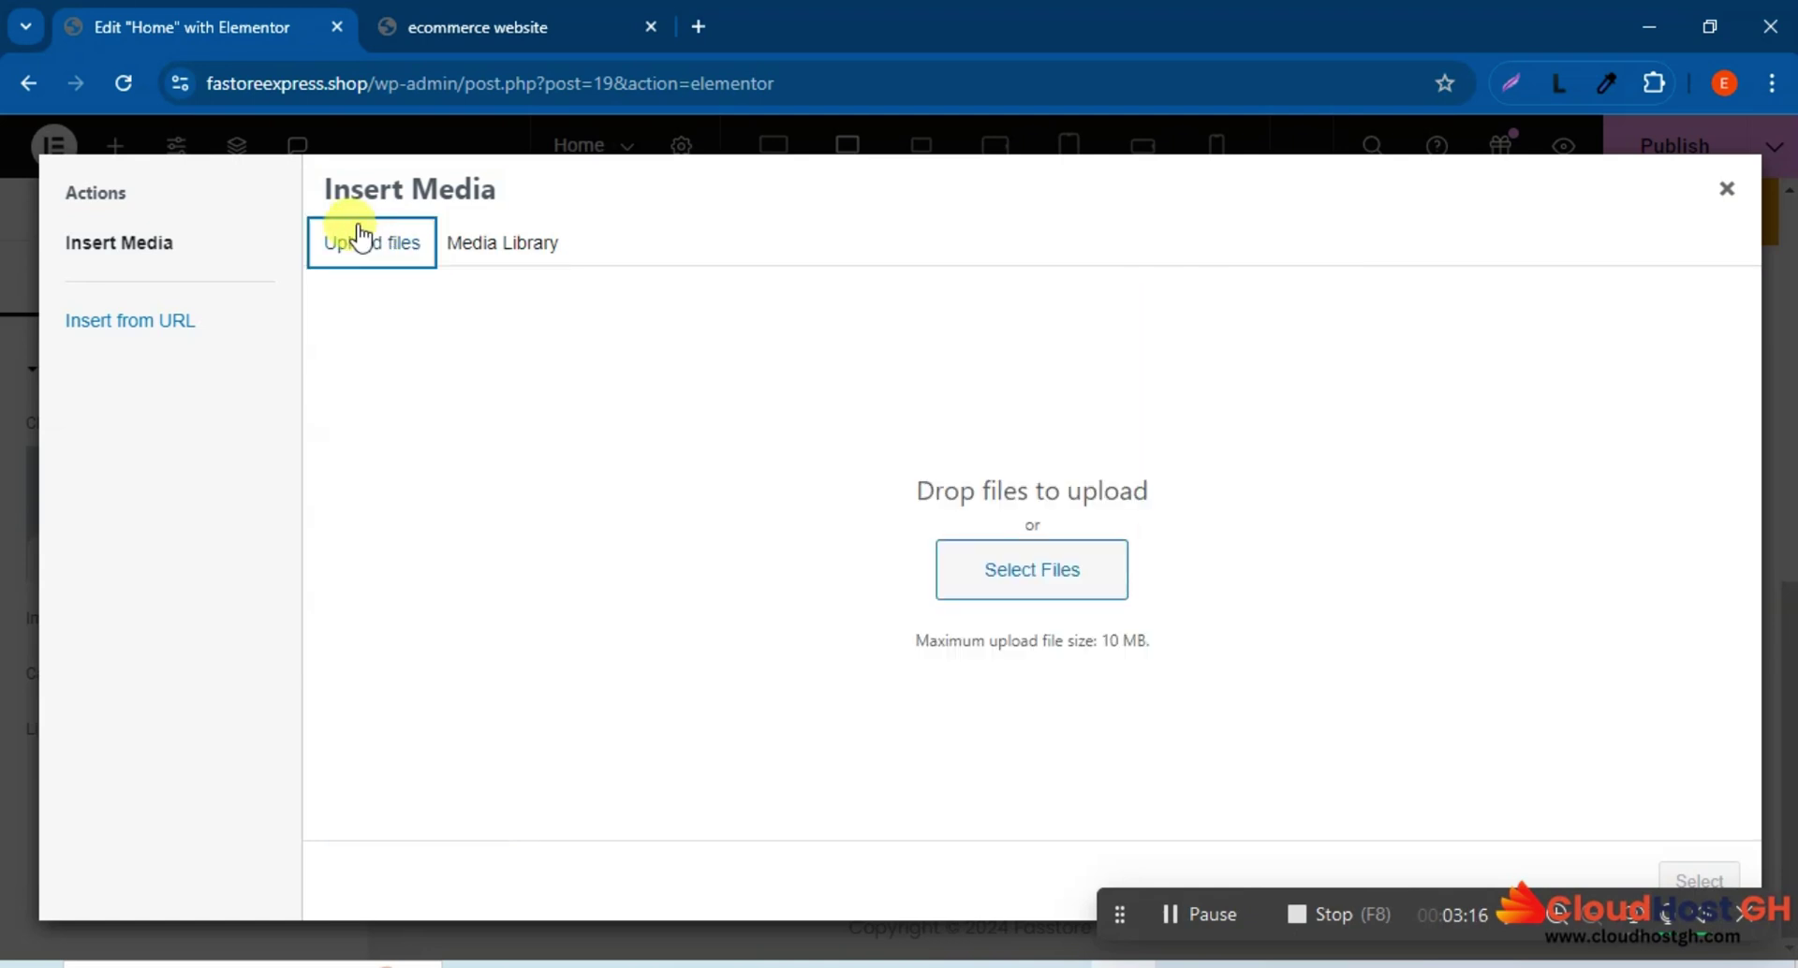
left_click(1007, 575)
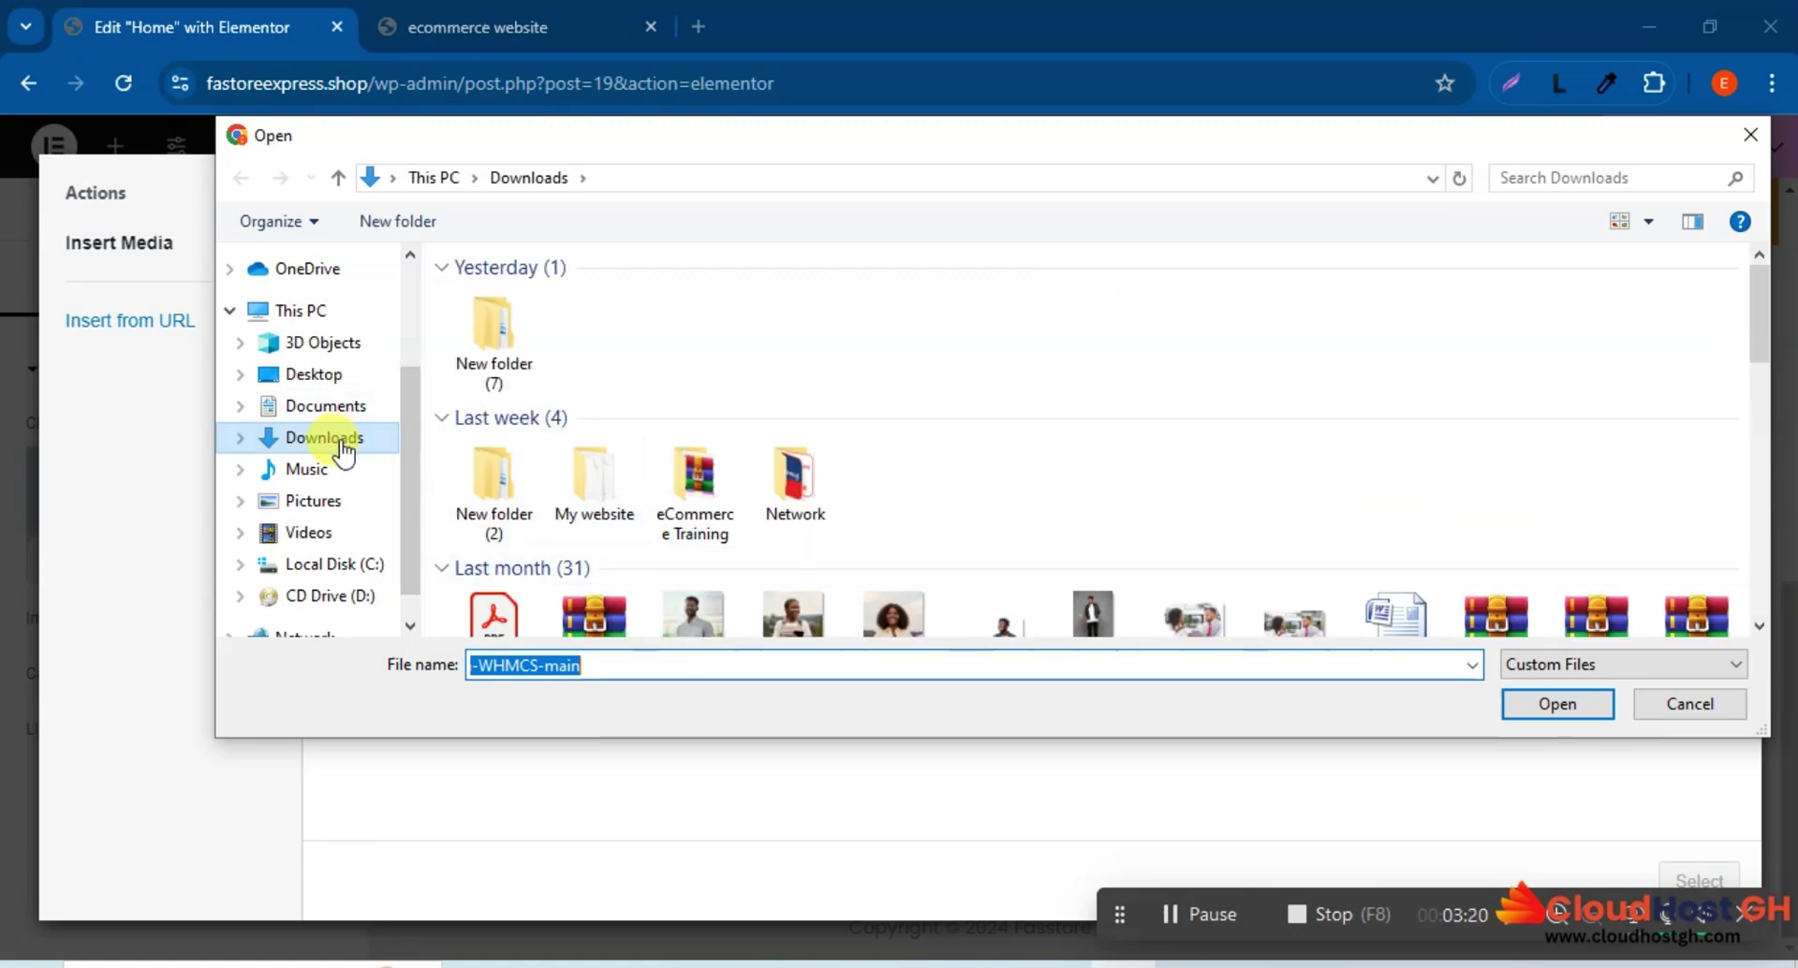
Browse from Downloads through eCommerce Training, e-Commerce website and New folder to the Category image folder in the upload chooser.
left_click(707, 504)
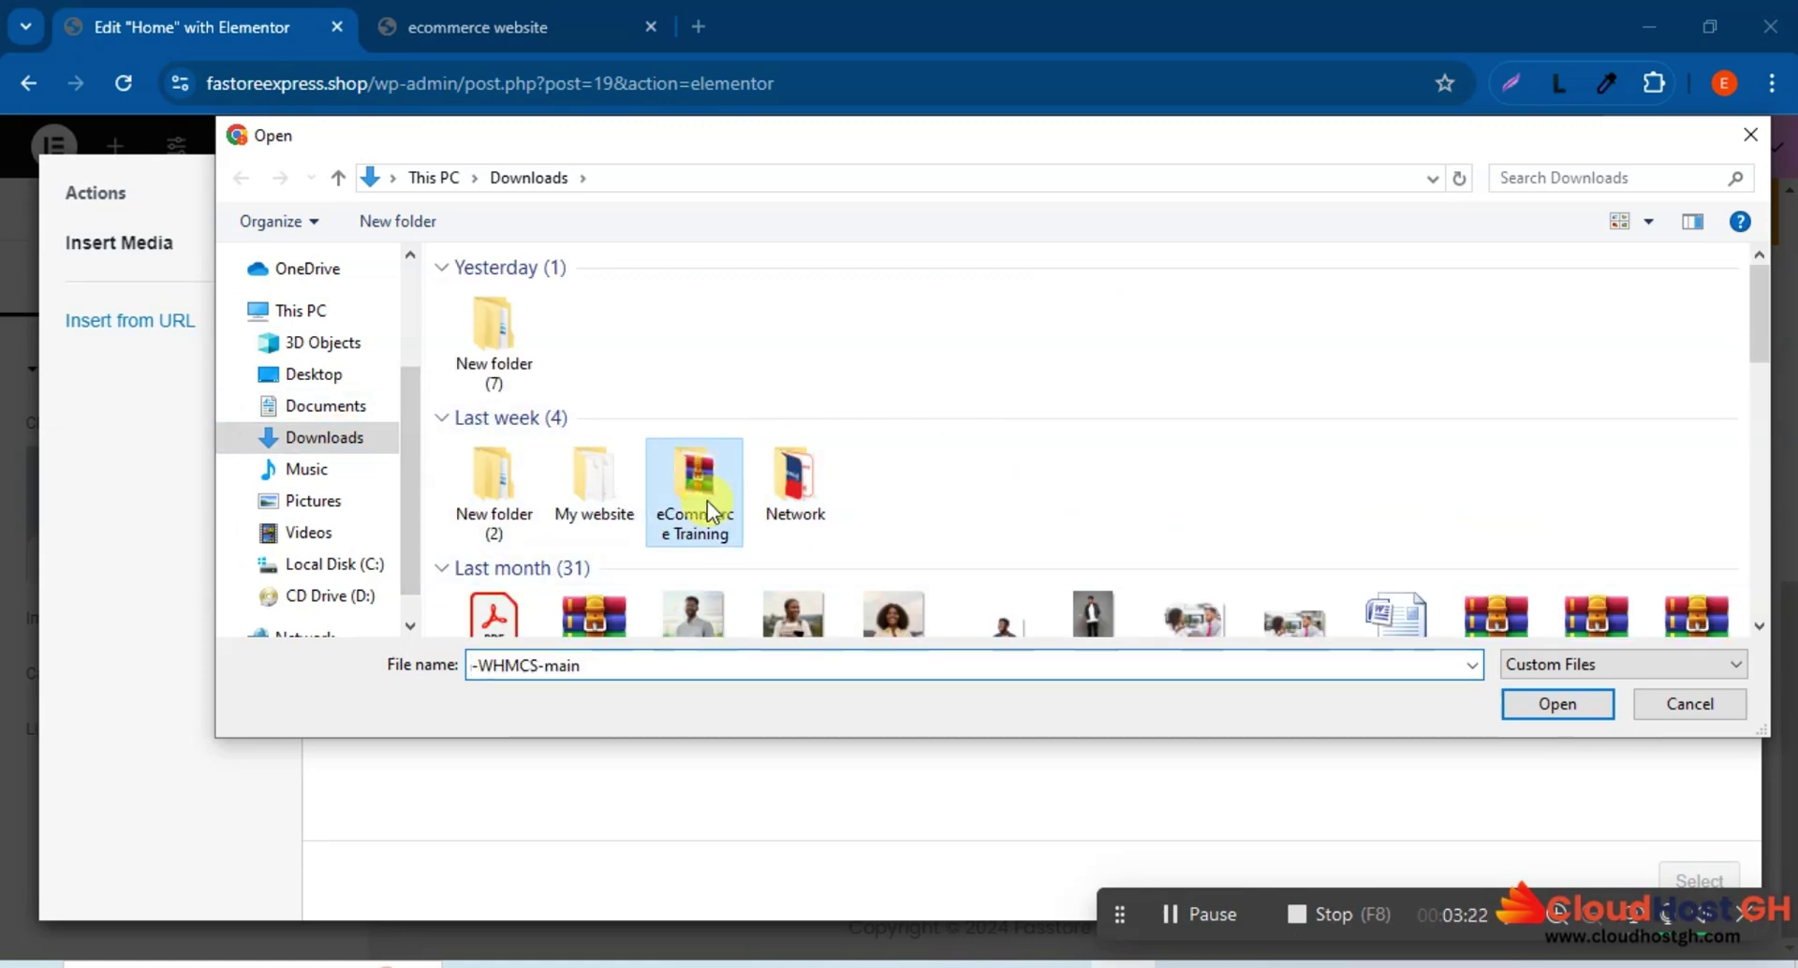
double_click(705, 502)
left_click(587, 301)
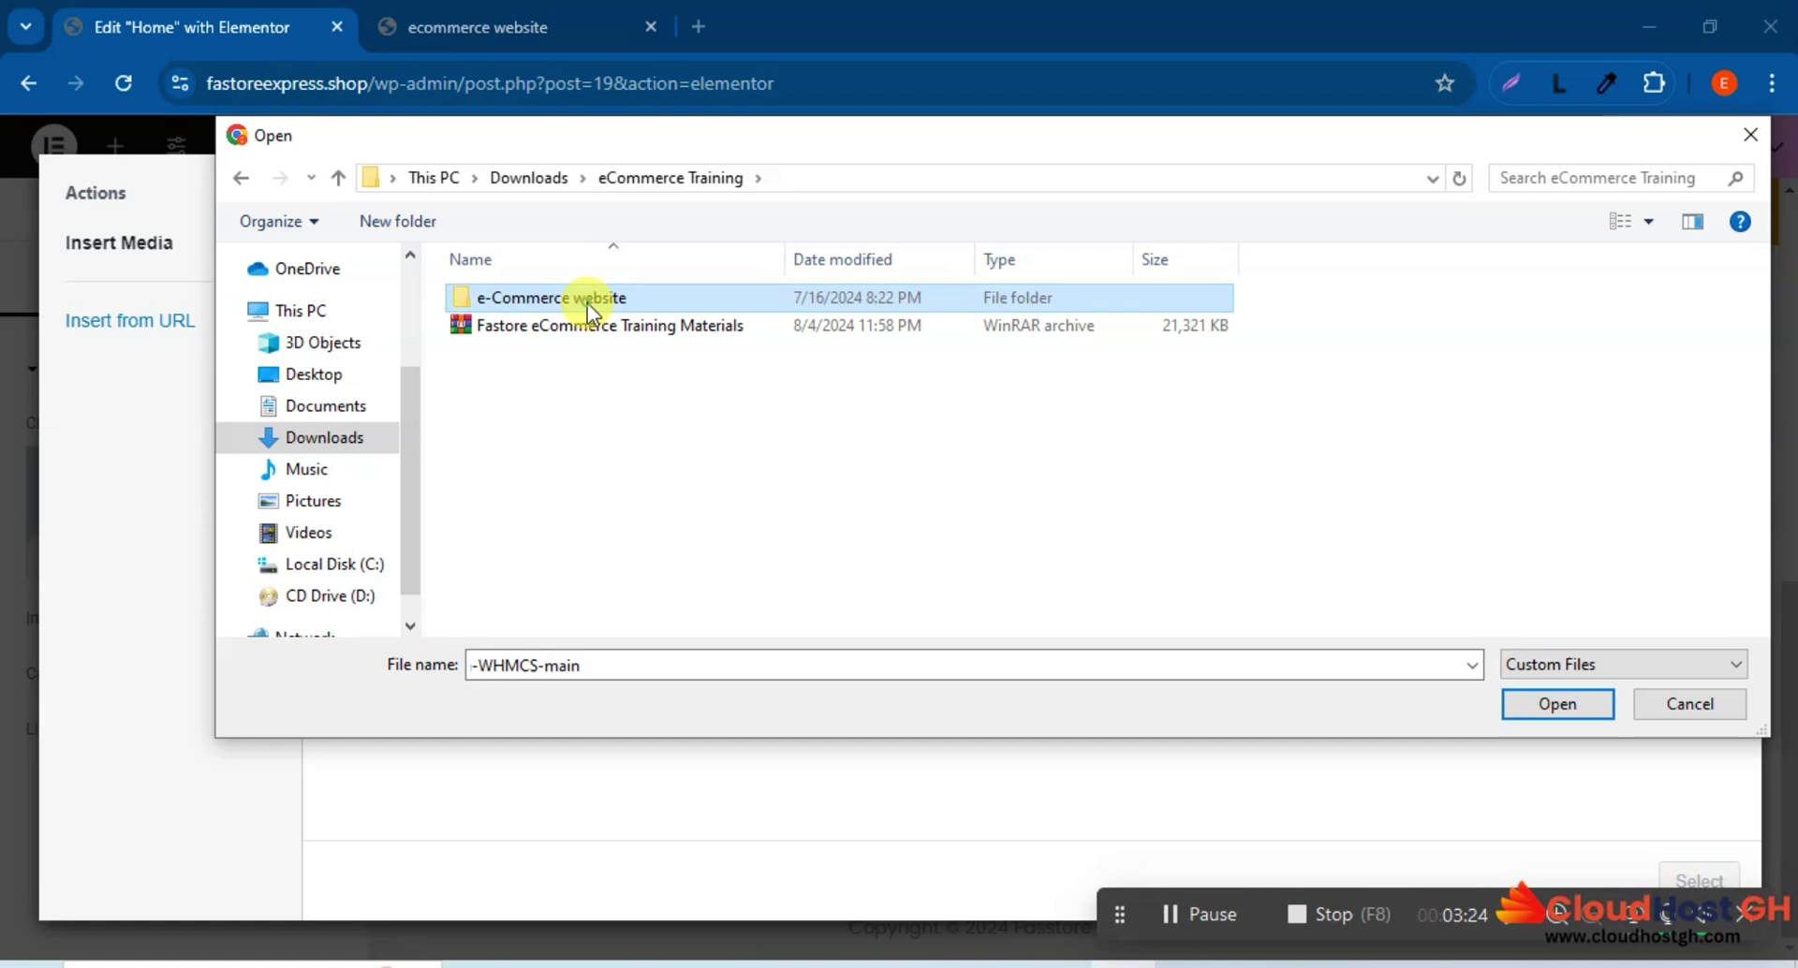
double_click(587, 301)
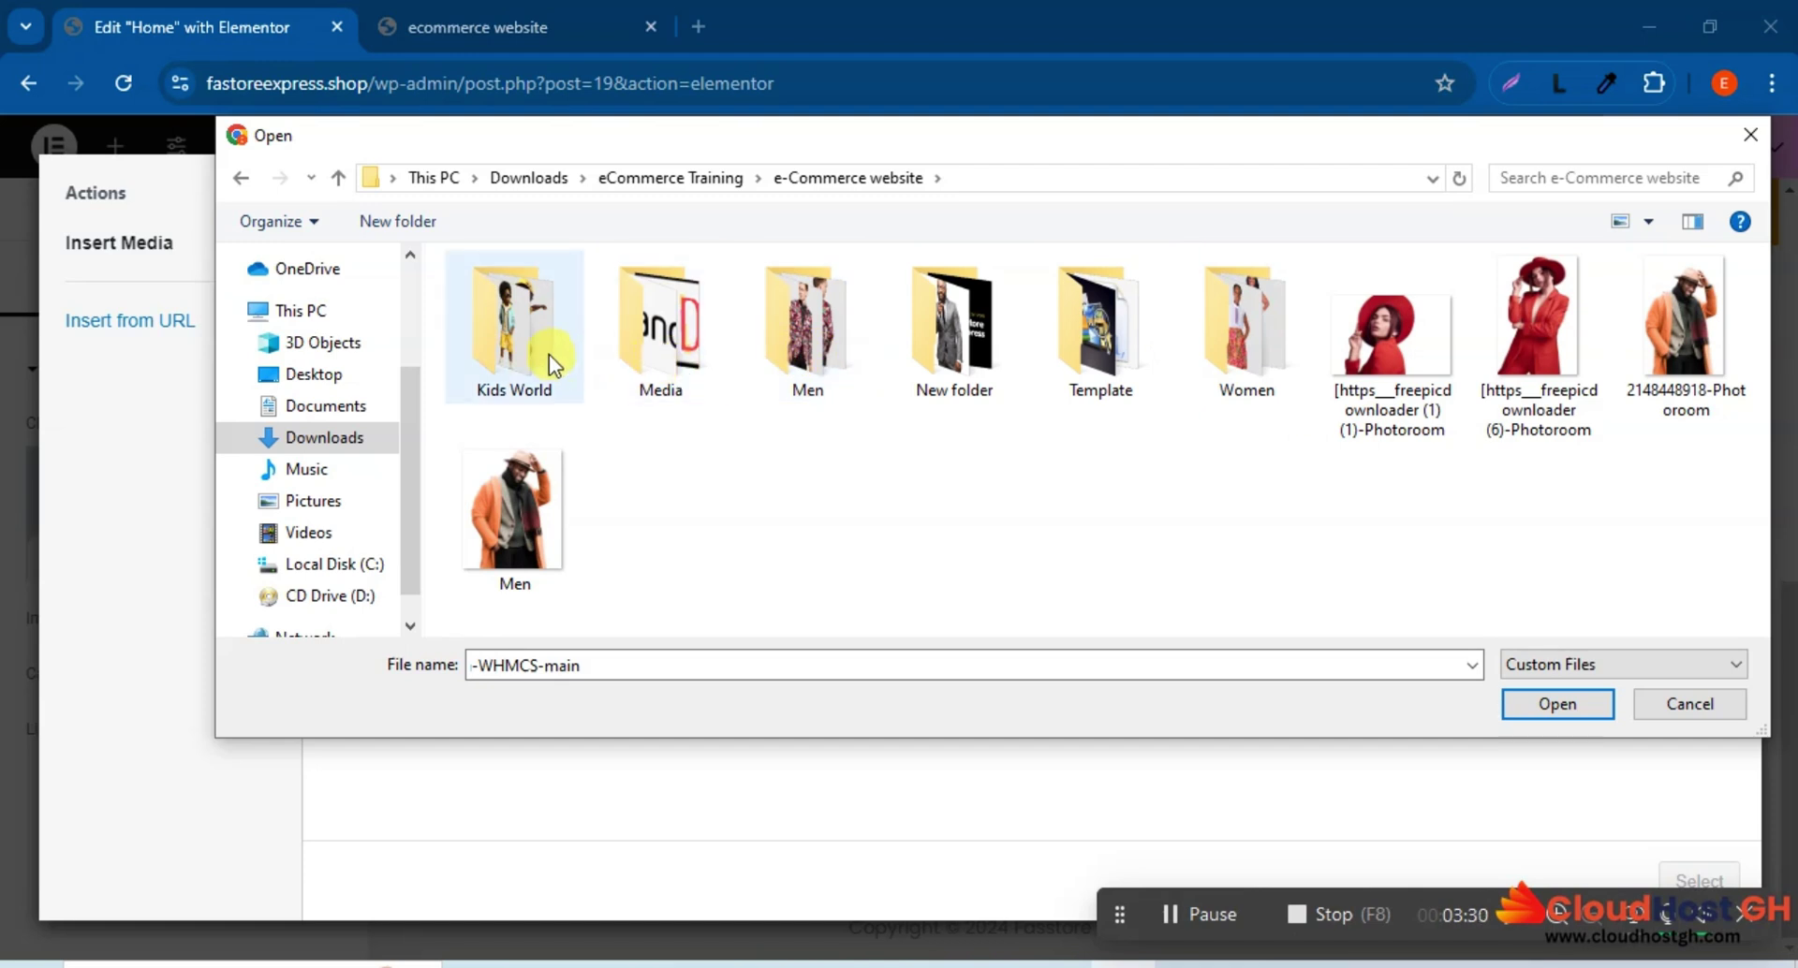
double_click(672, 345)
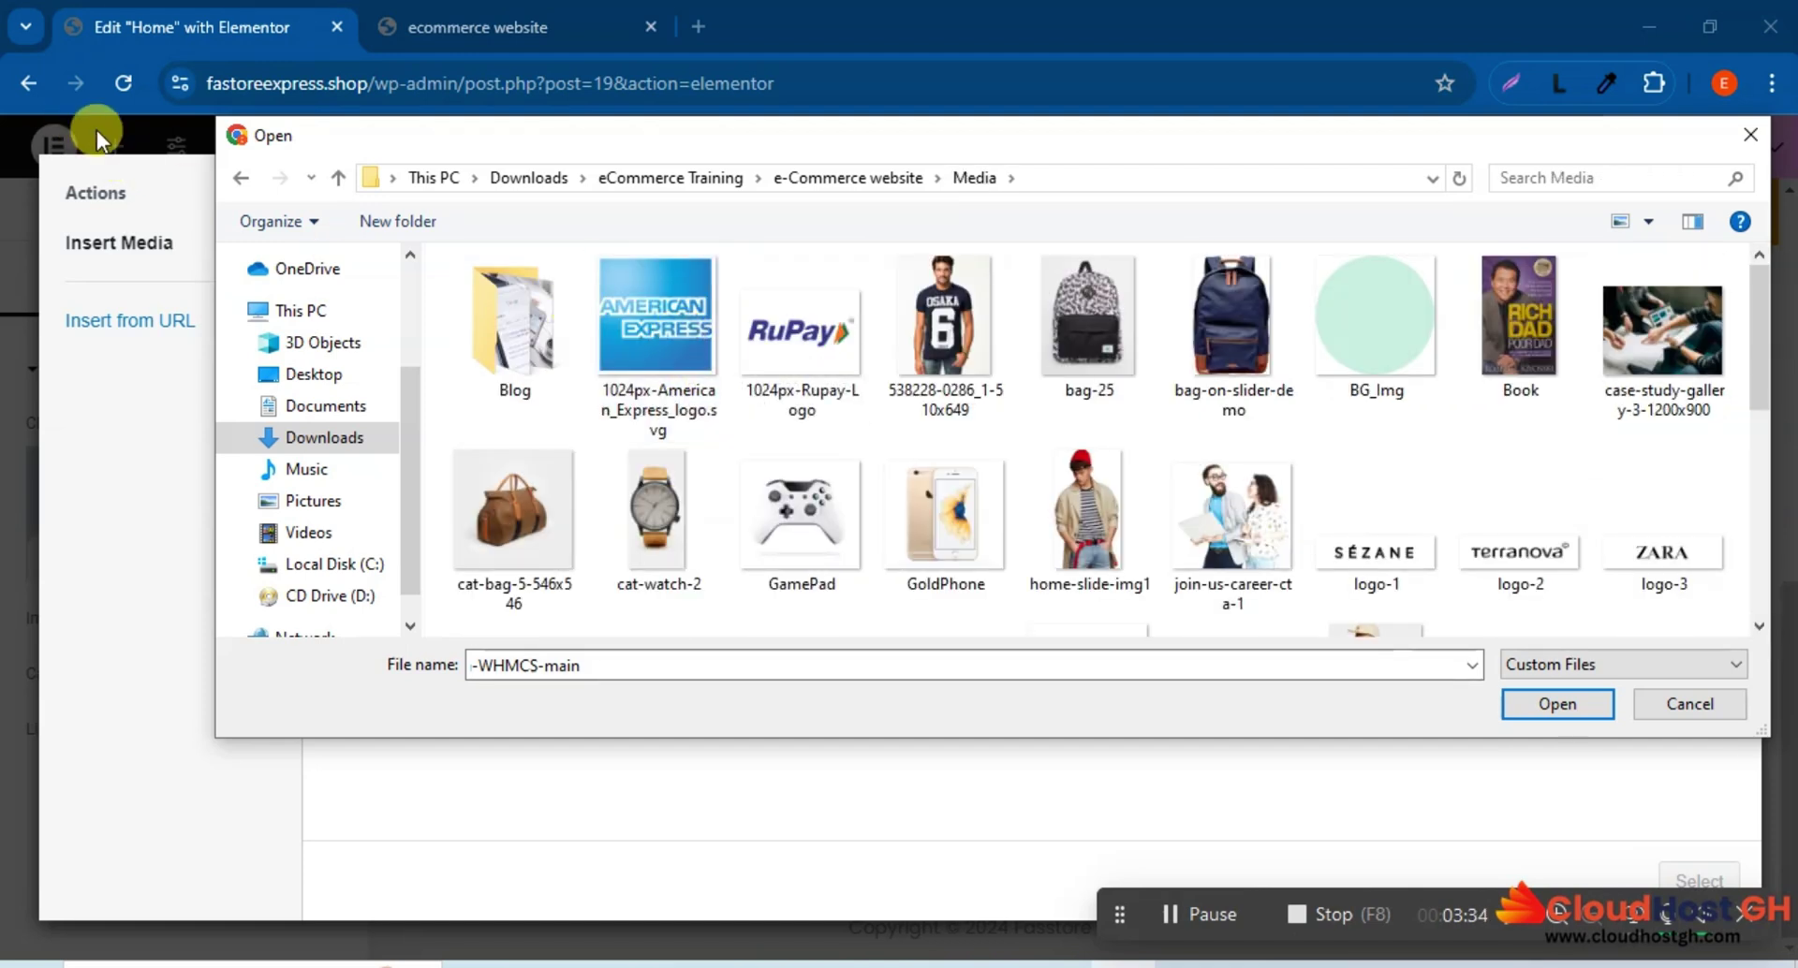
left_click(241, 178)
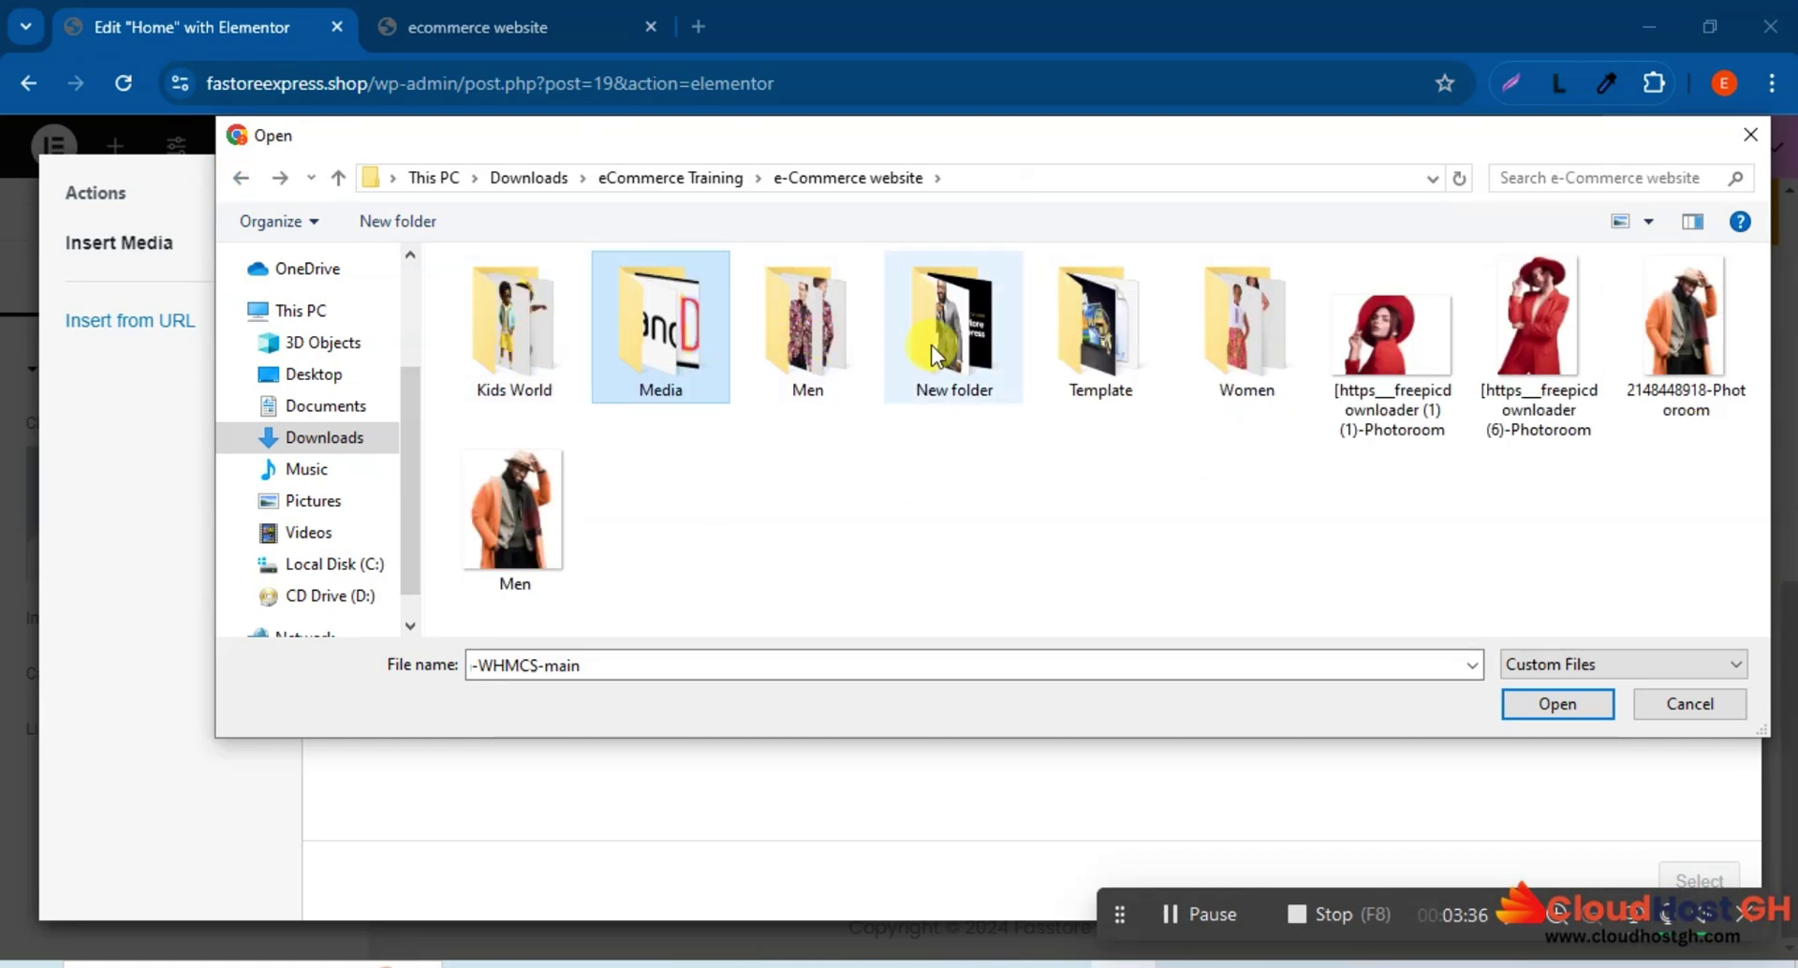
double_click(955, 354)
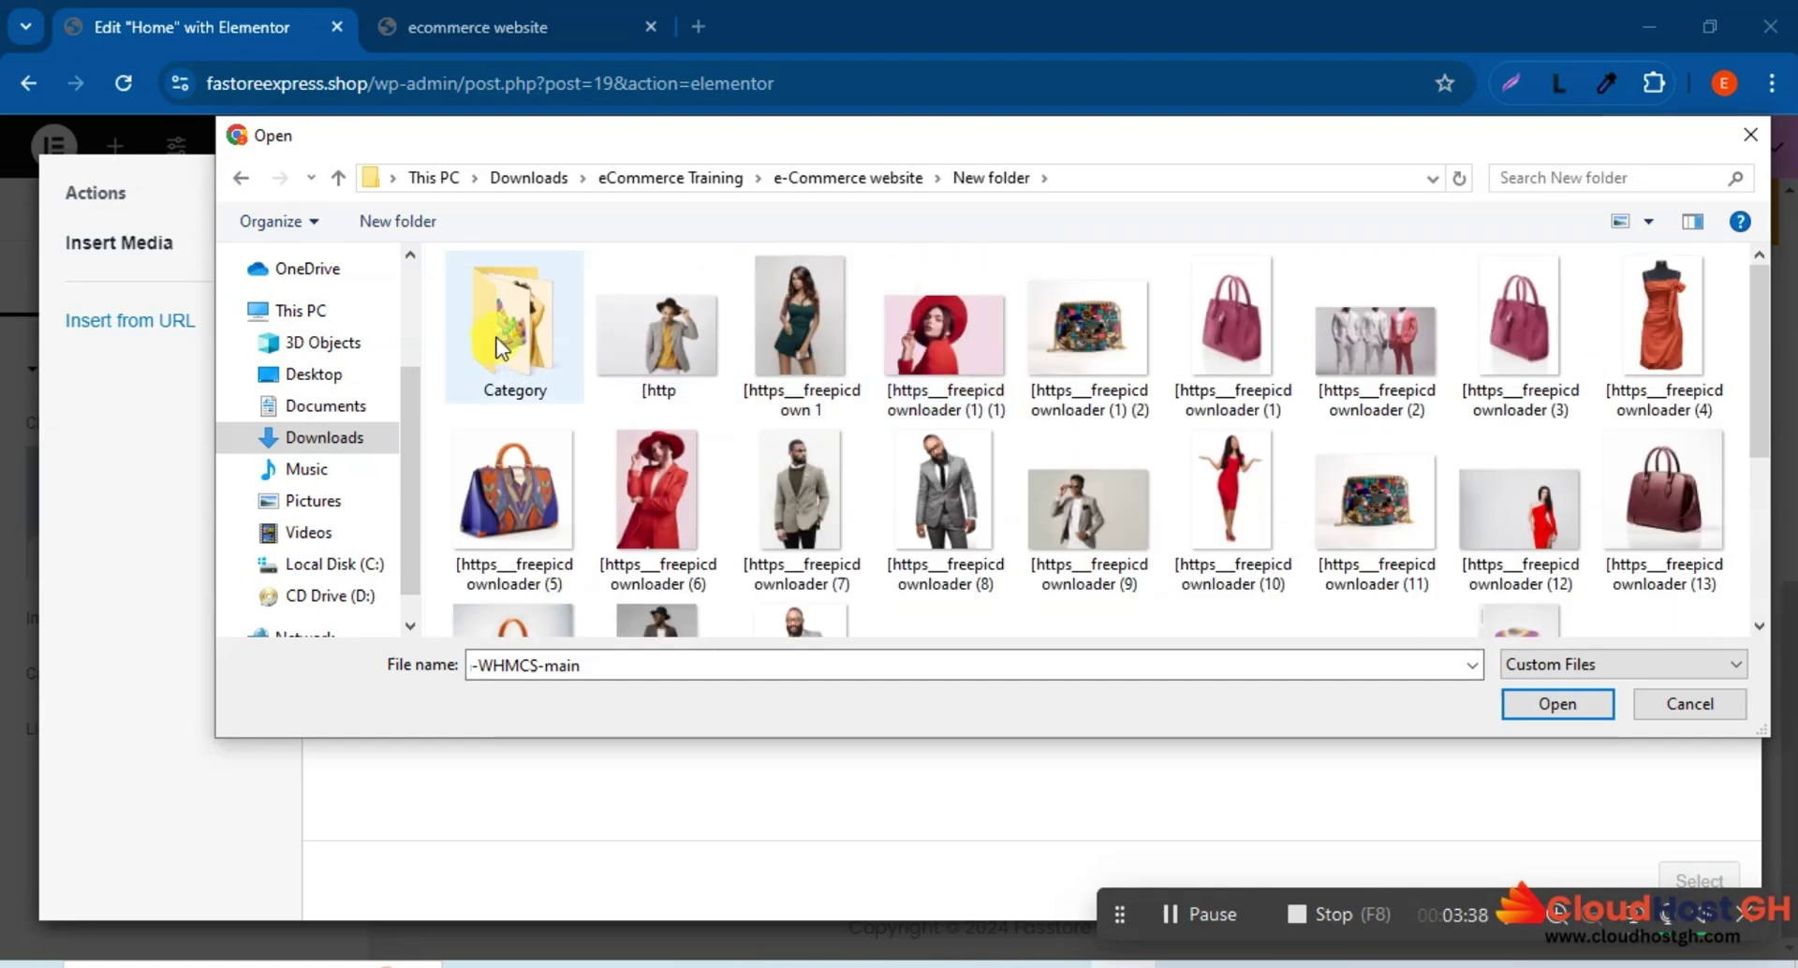
double_click(500, 333)
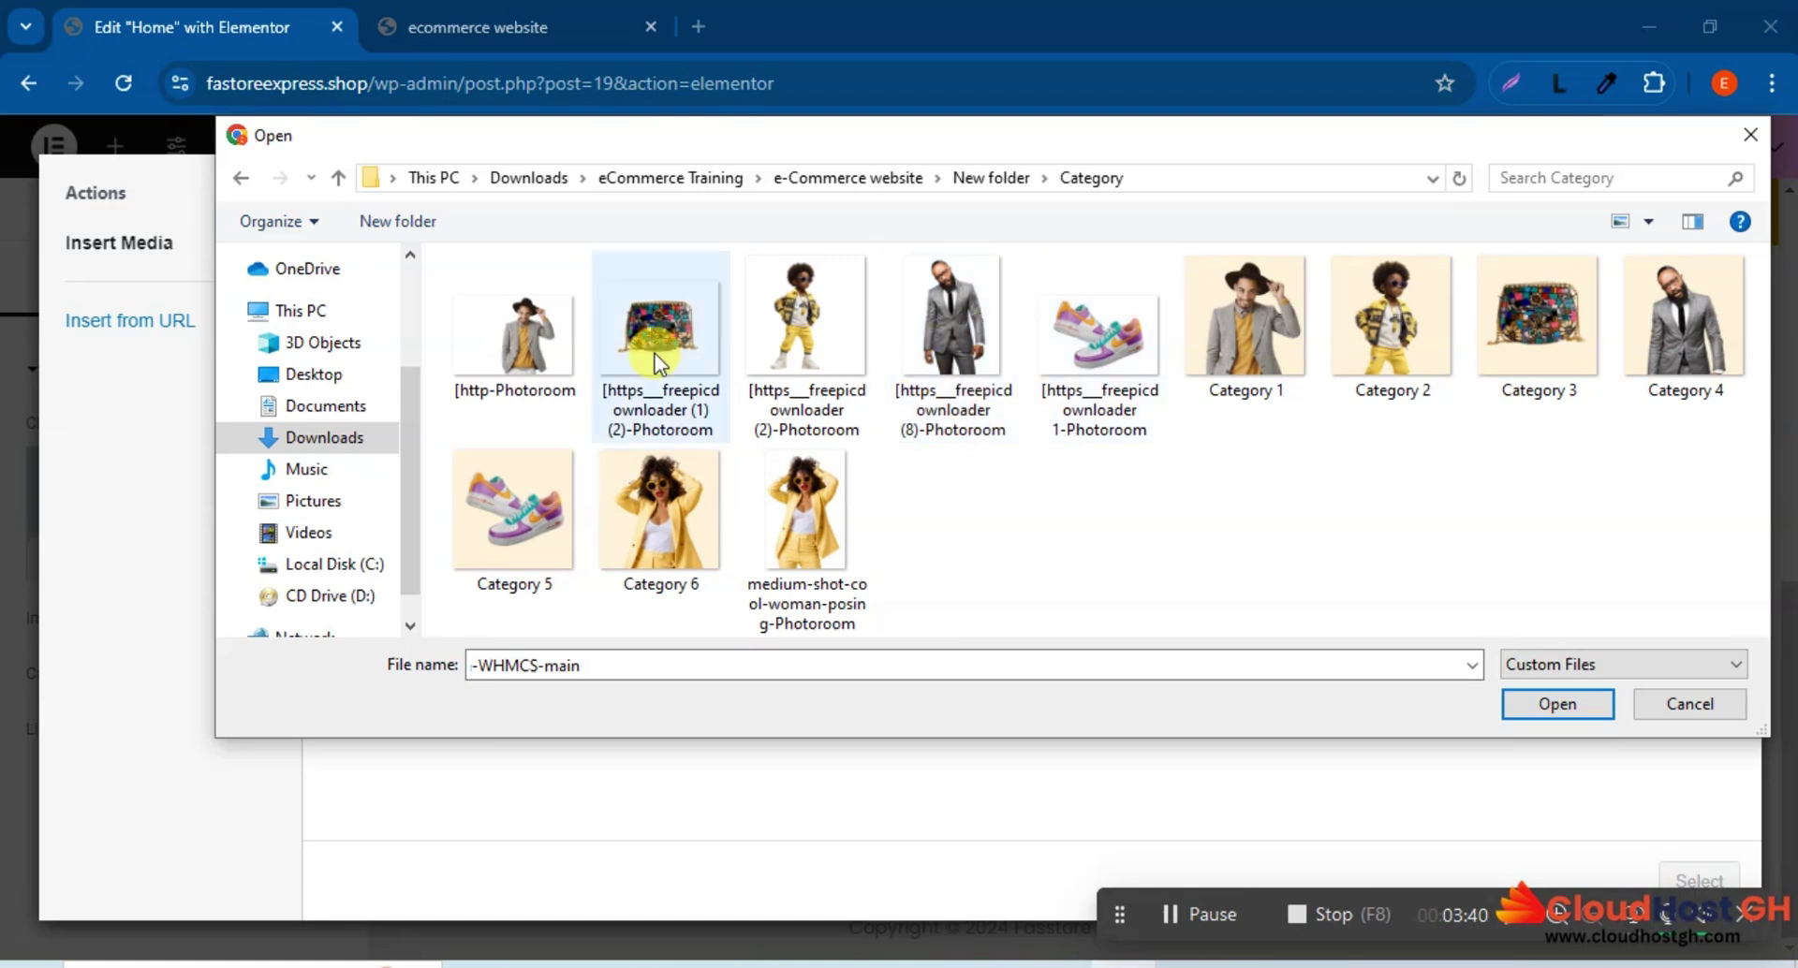
Select the images Category 1 to Category 6 for upload, and leave the file chooser and the media dialog without uploading.
left_click(513, 534)
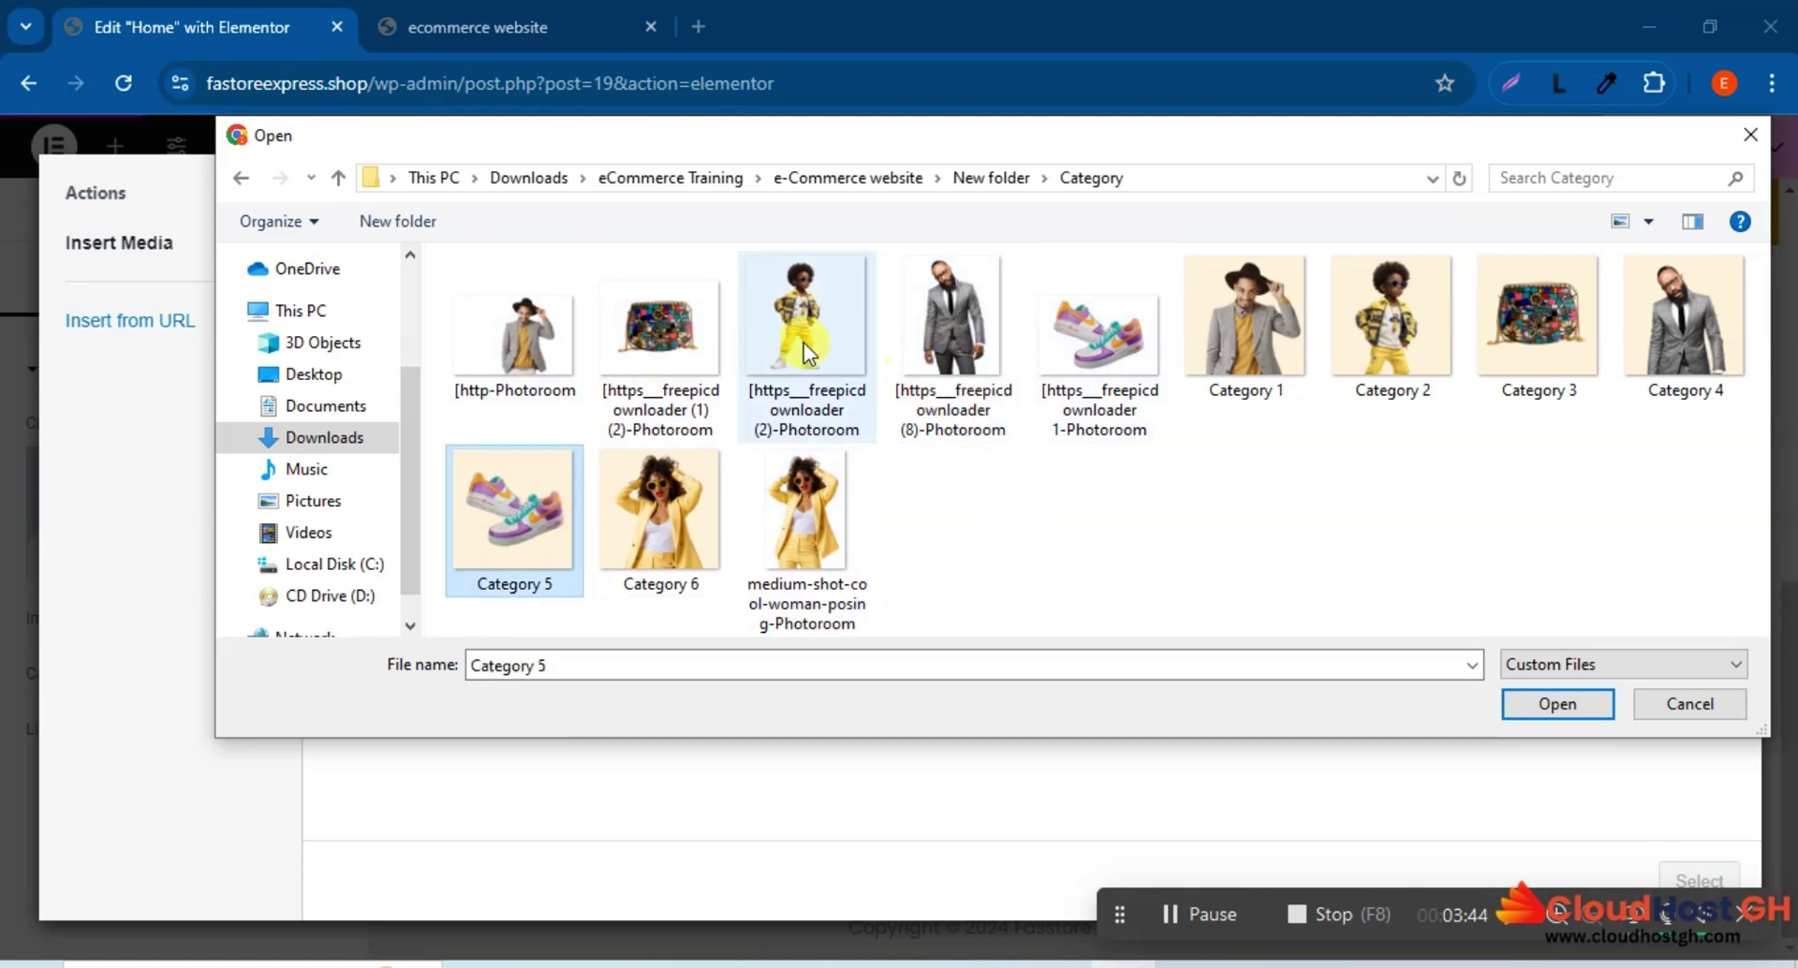
left_click(670, 351, "ctrl")
left_click(1245, 323, "ctrl")
left_click(1392, 323, "ctrl")
left_click(1524, 340, "ctrl")
left_click(1659, 332, "ctrl")
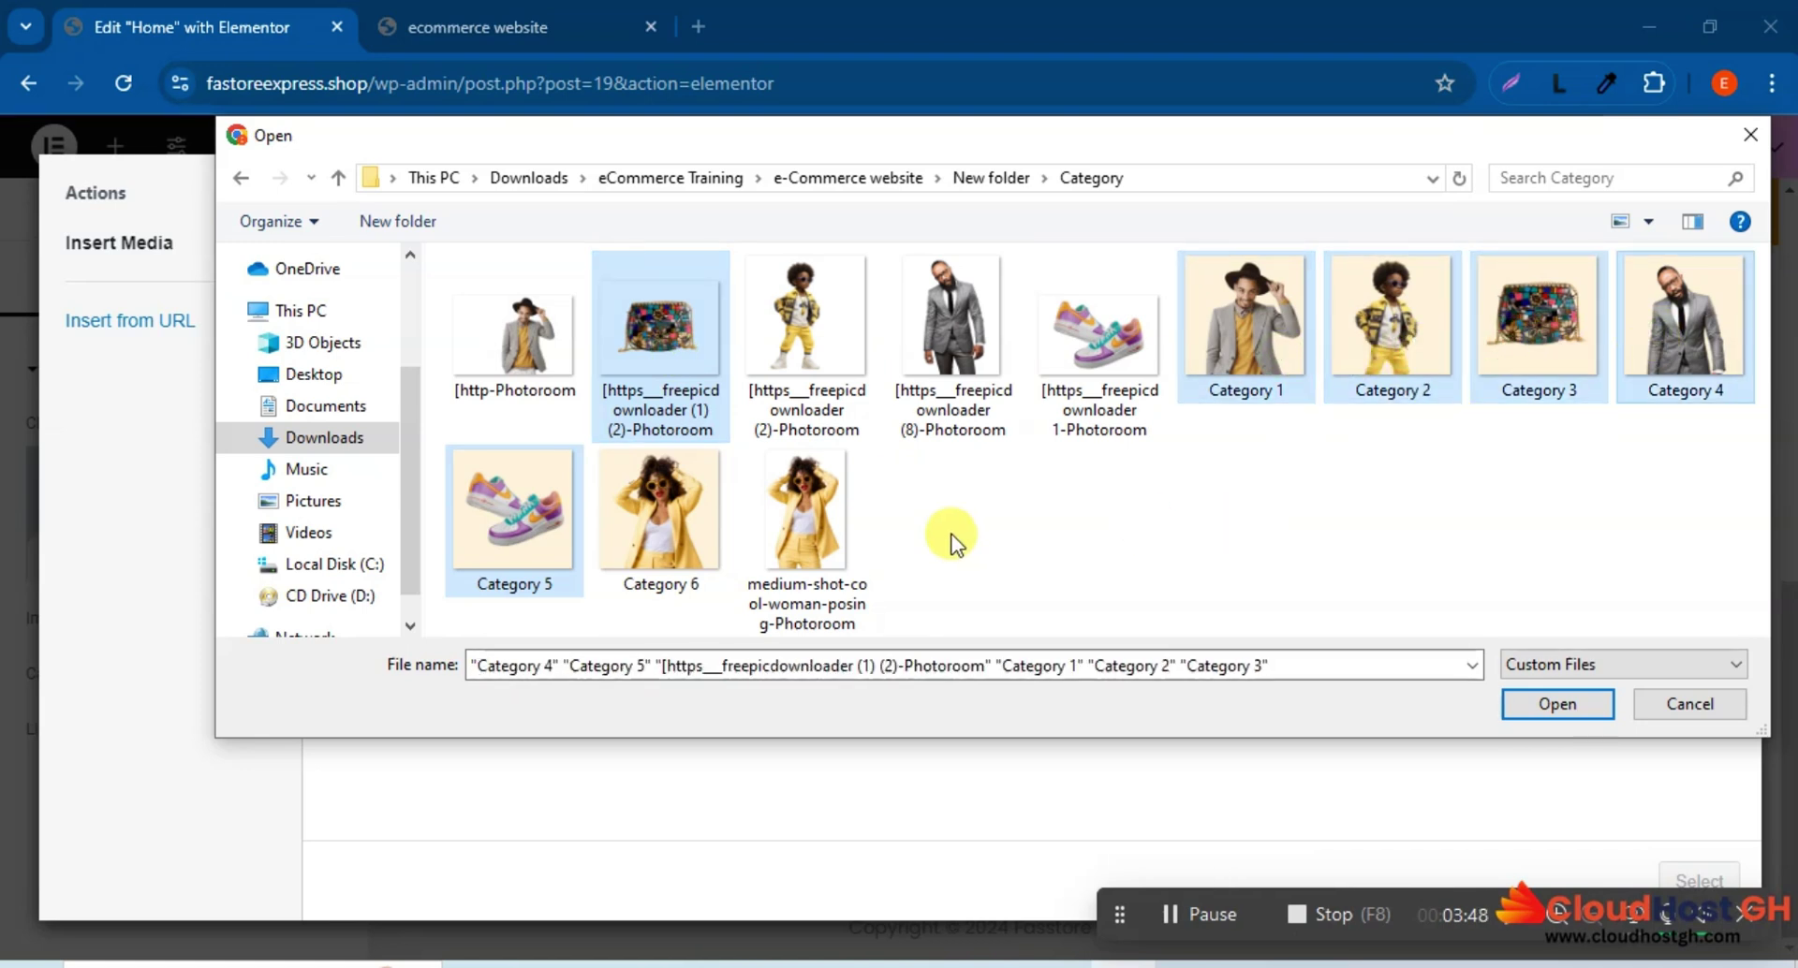
left_click(678, 520, "ctrl")
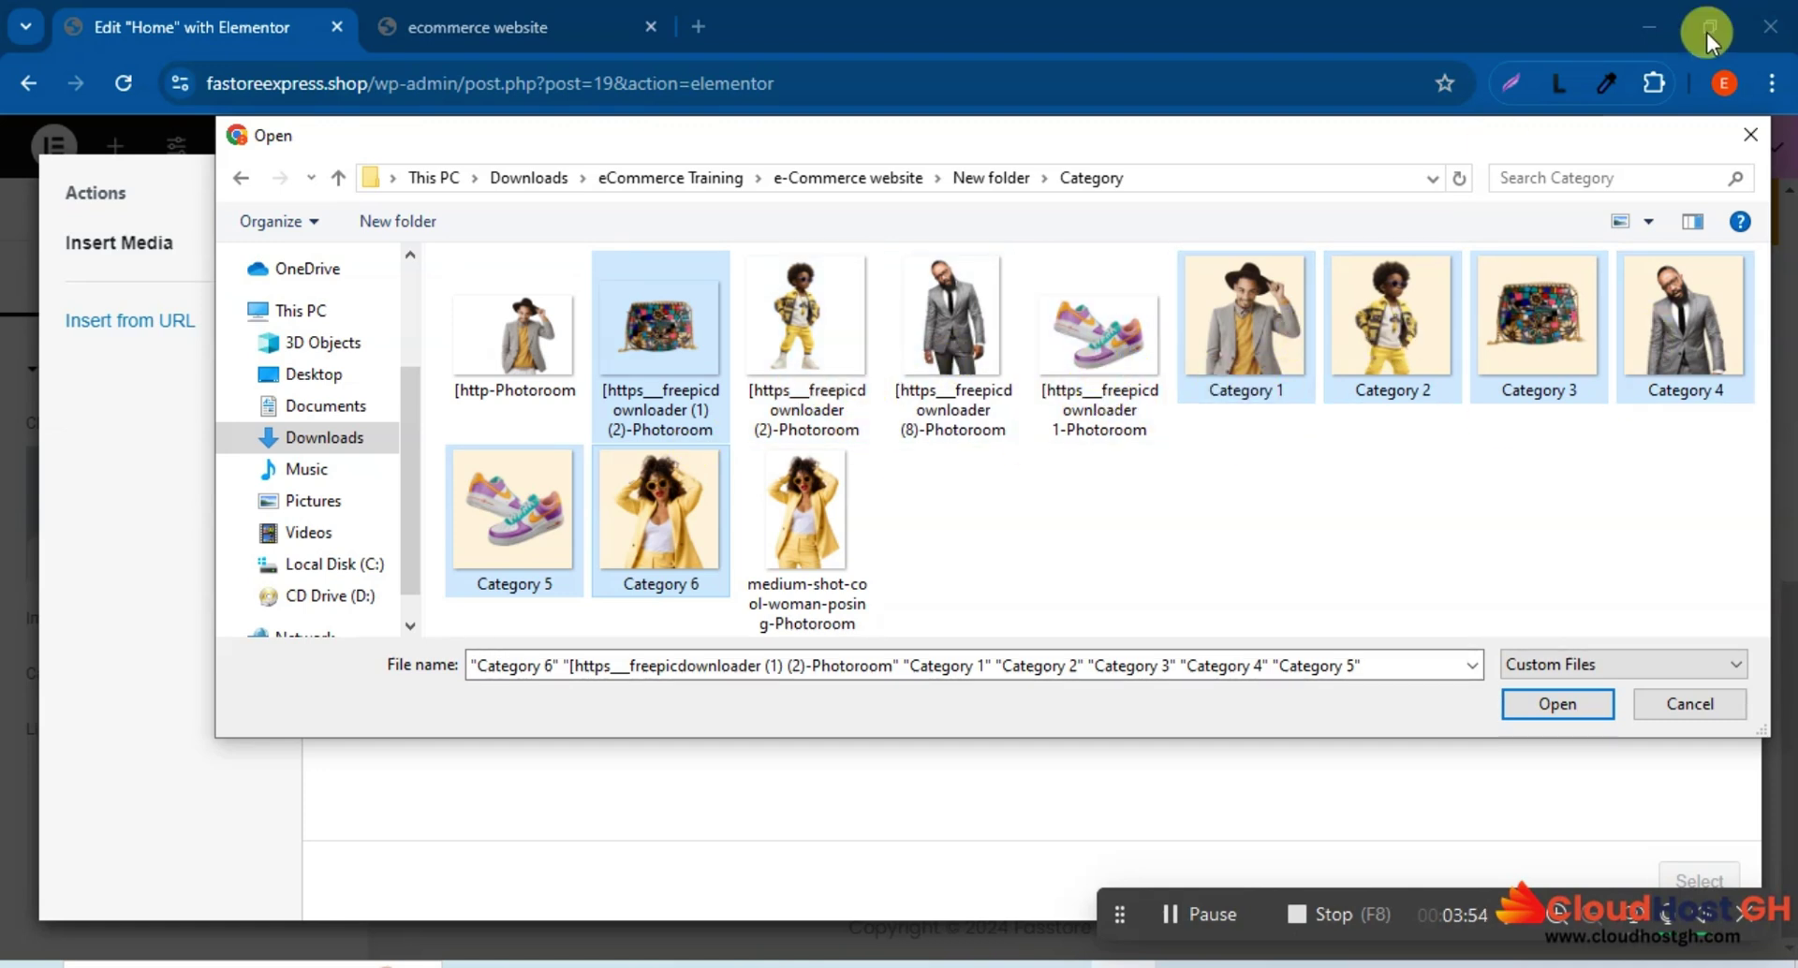
left_click(1747, 135)
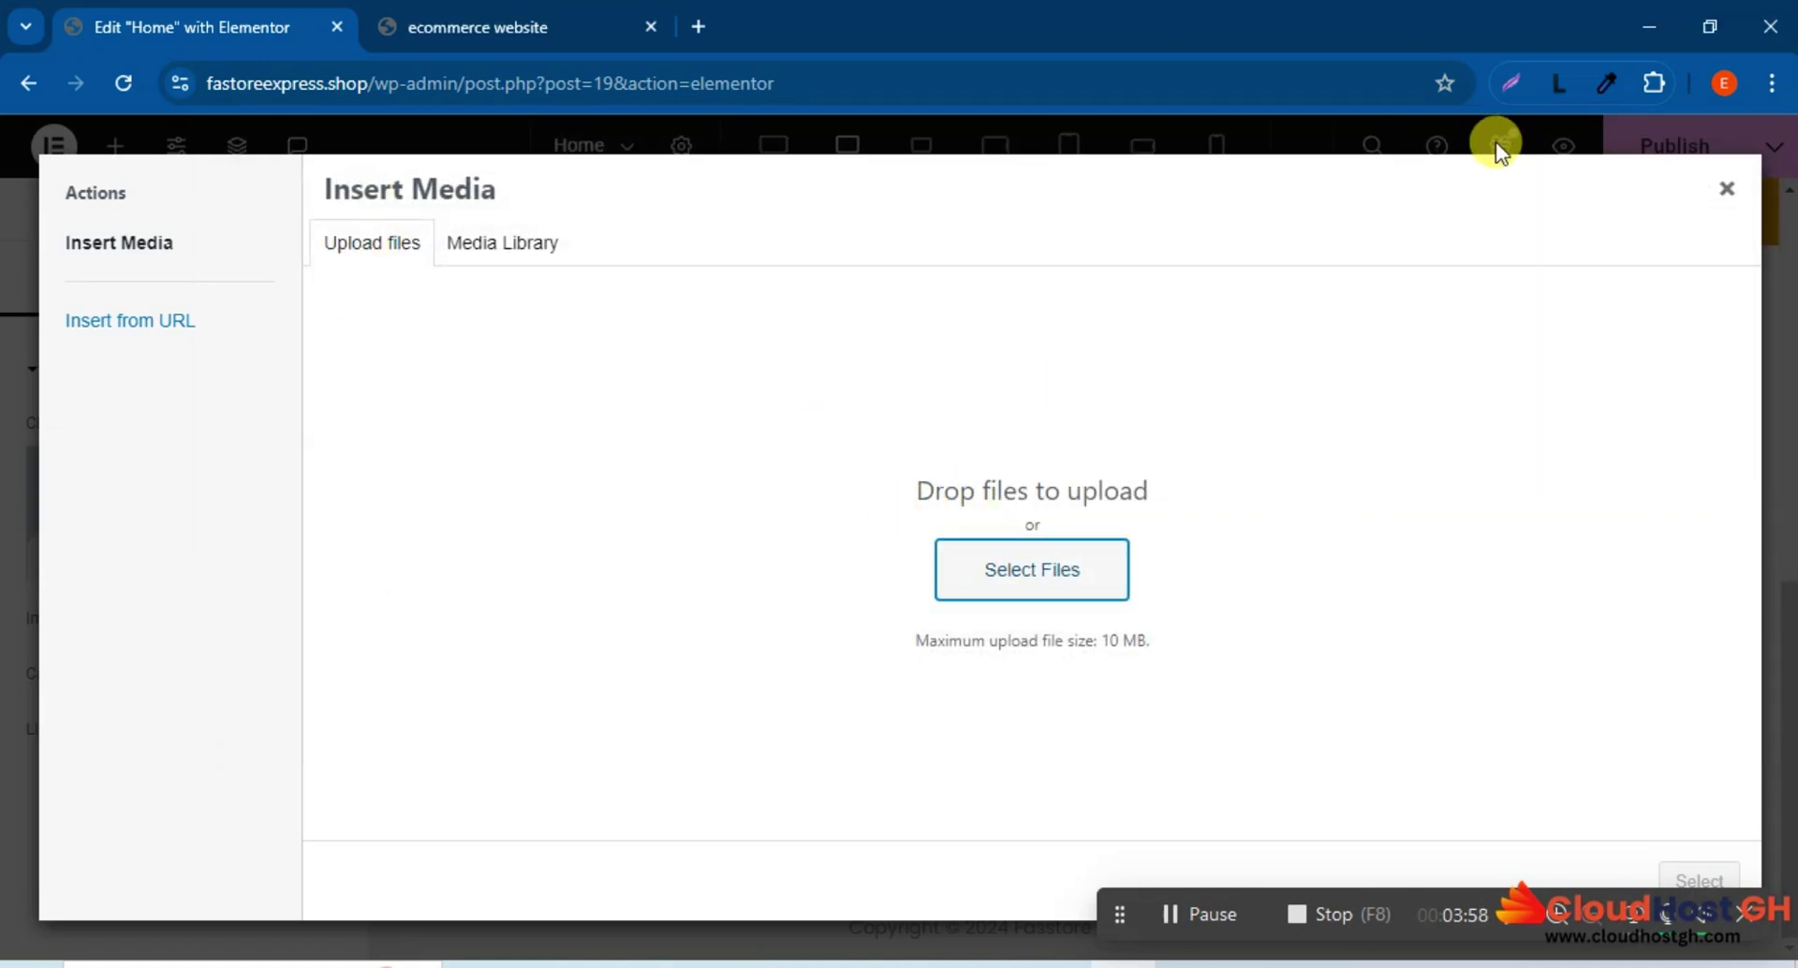
left_click(1726, 194)
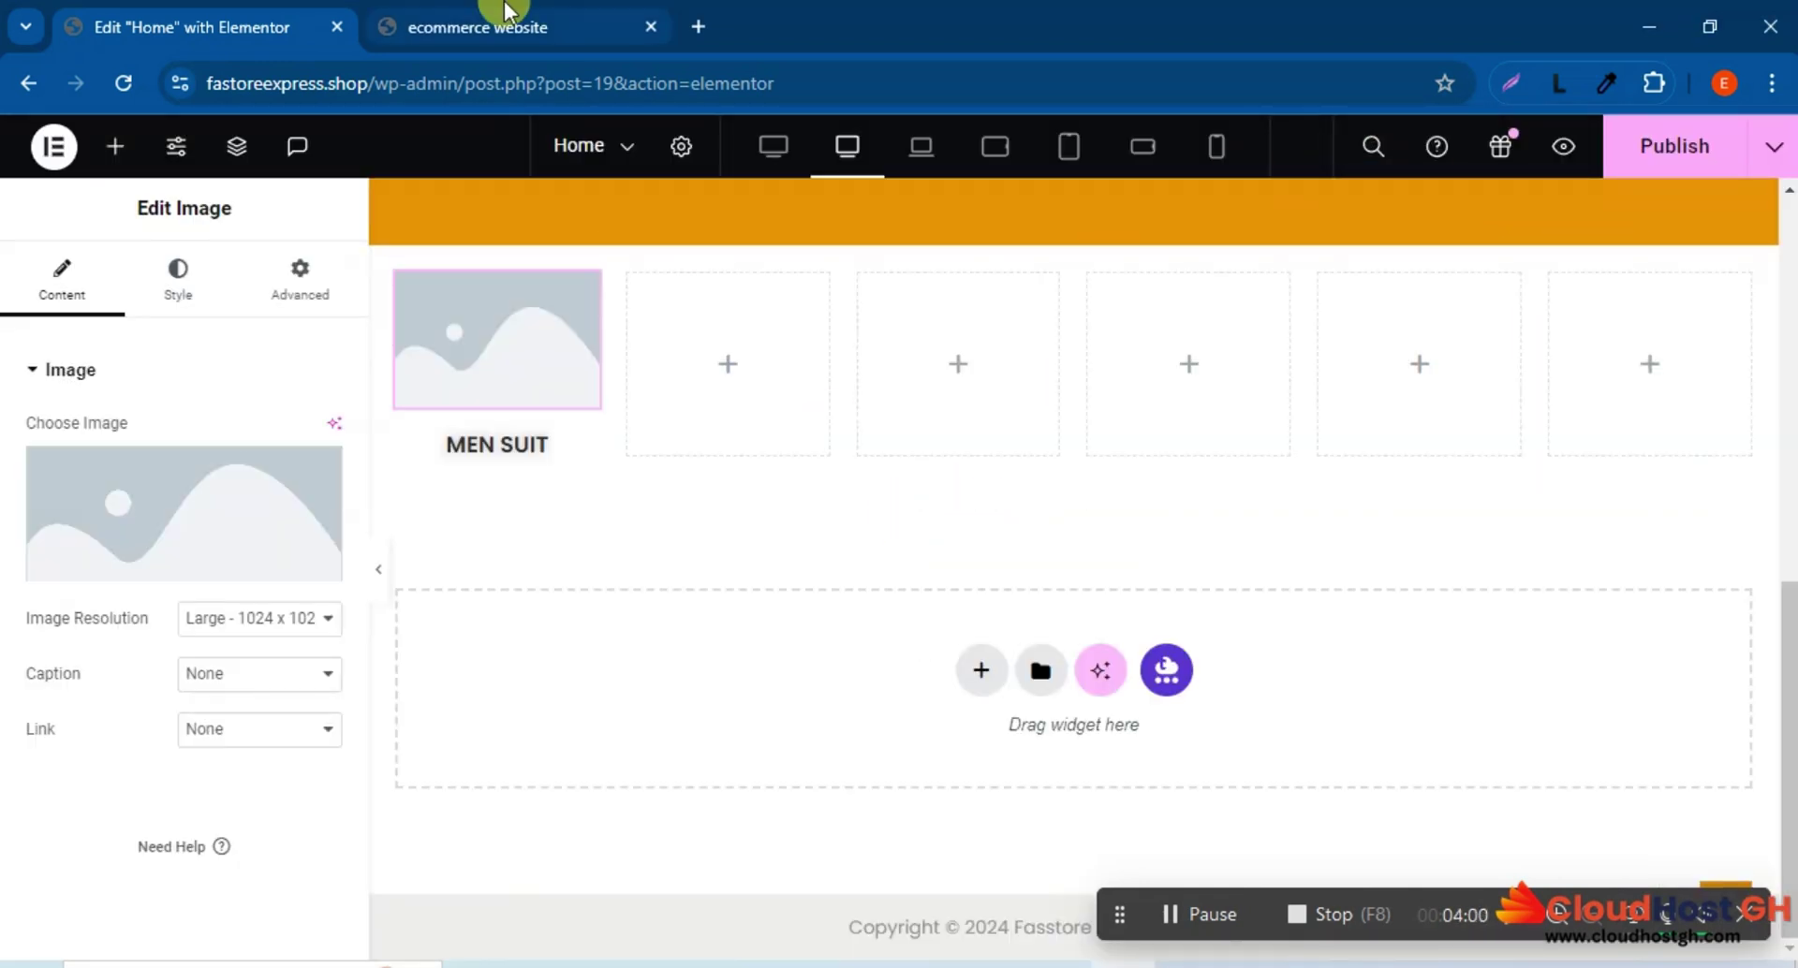
Set the first column's image to Category-1-1.png, the man in the grey suit, from the media library.
left_click(562, 30)
left_click(168, 13)
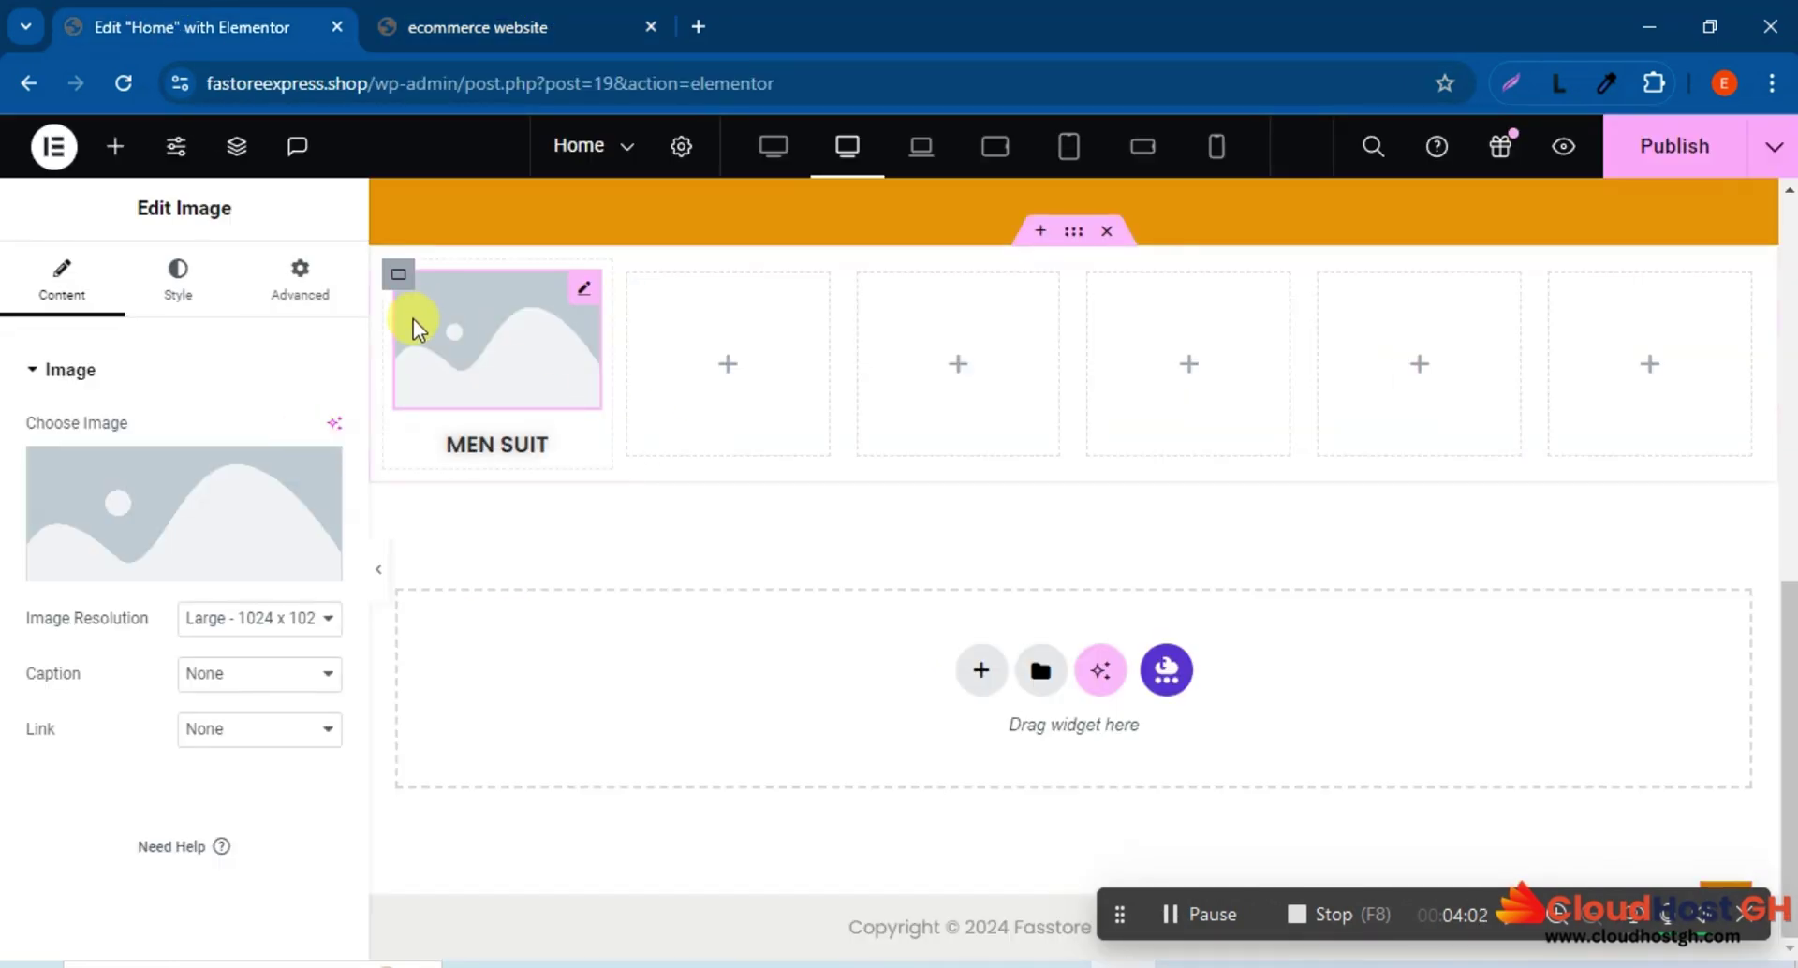
left_click(261, 481)
left_click(499, 248)
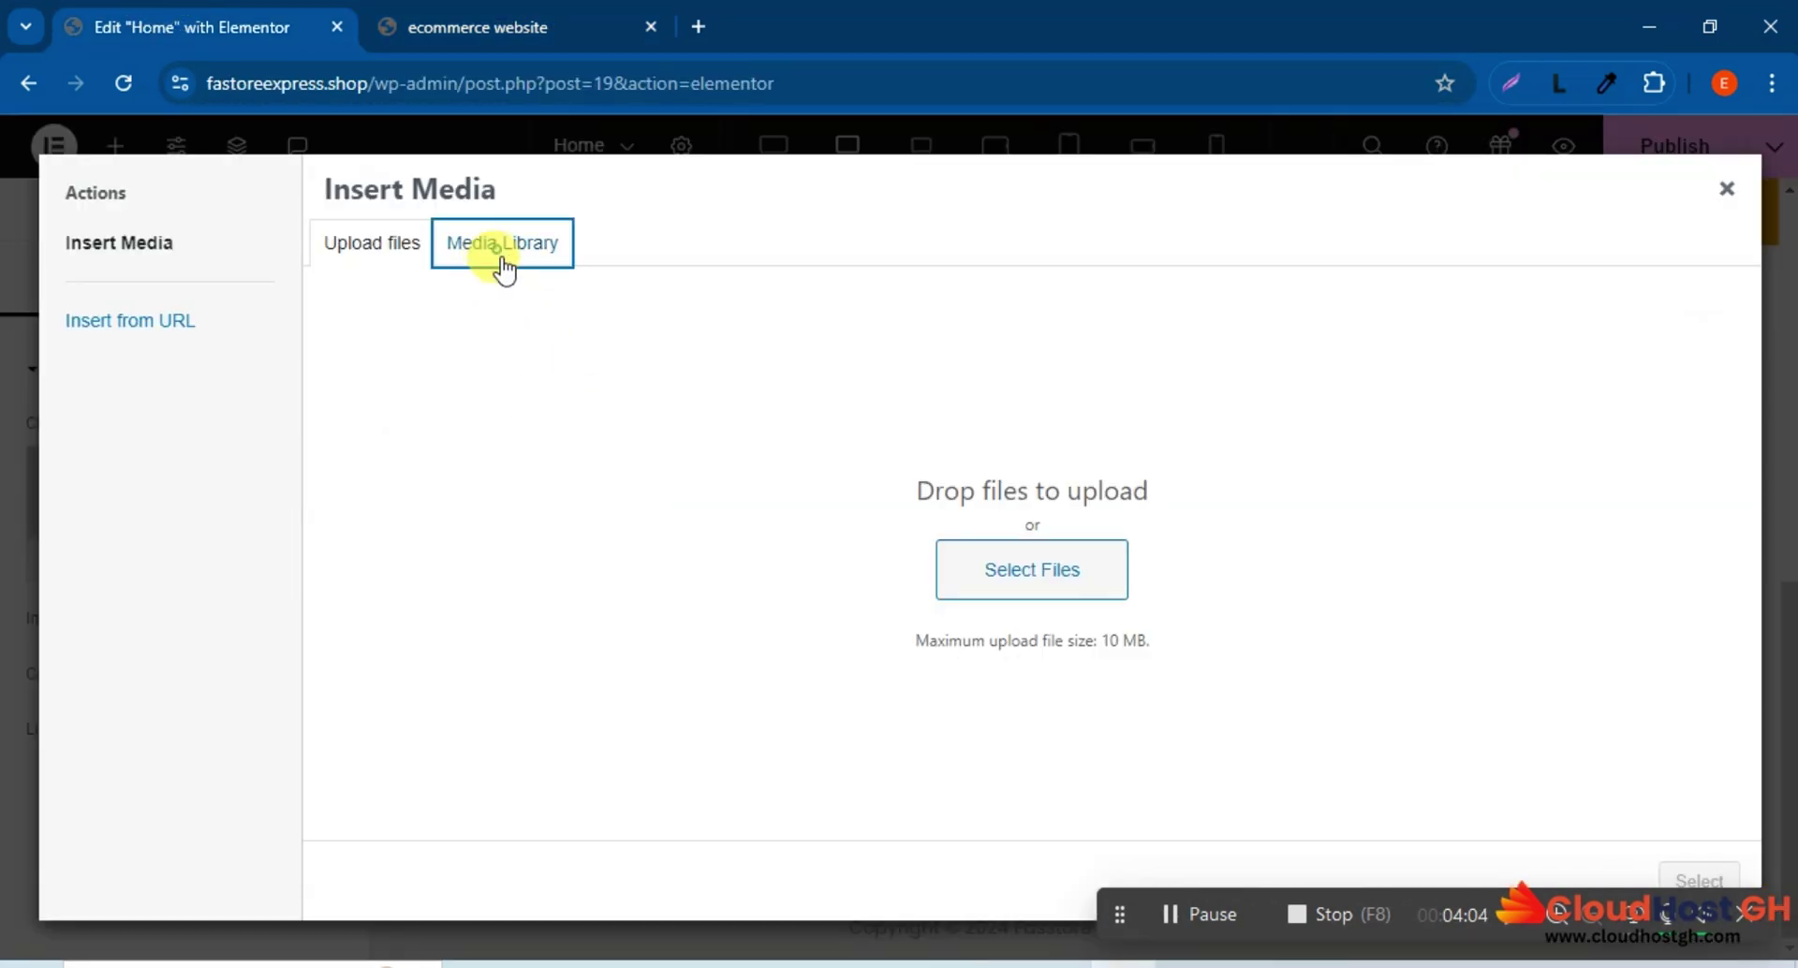
left_click(444, 517)
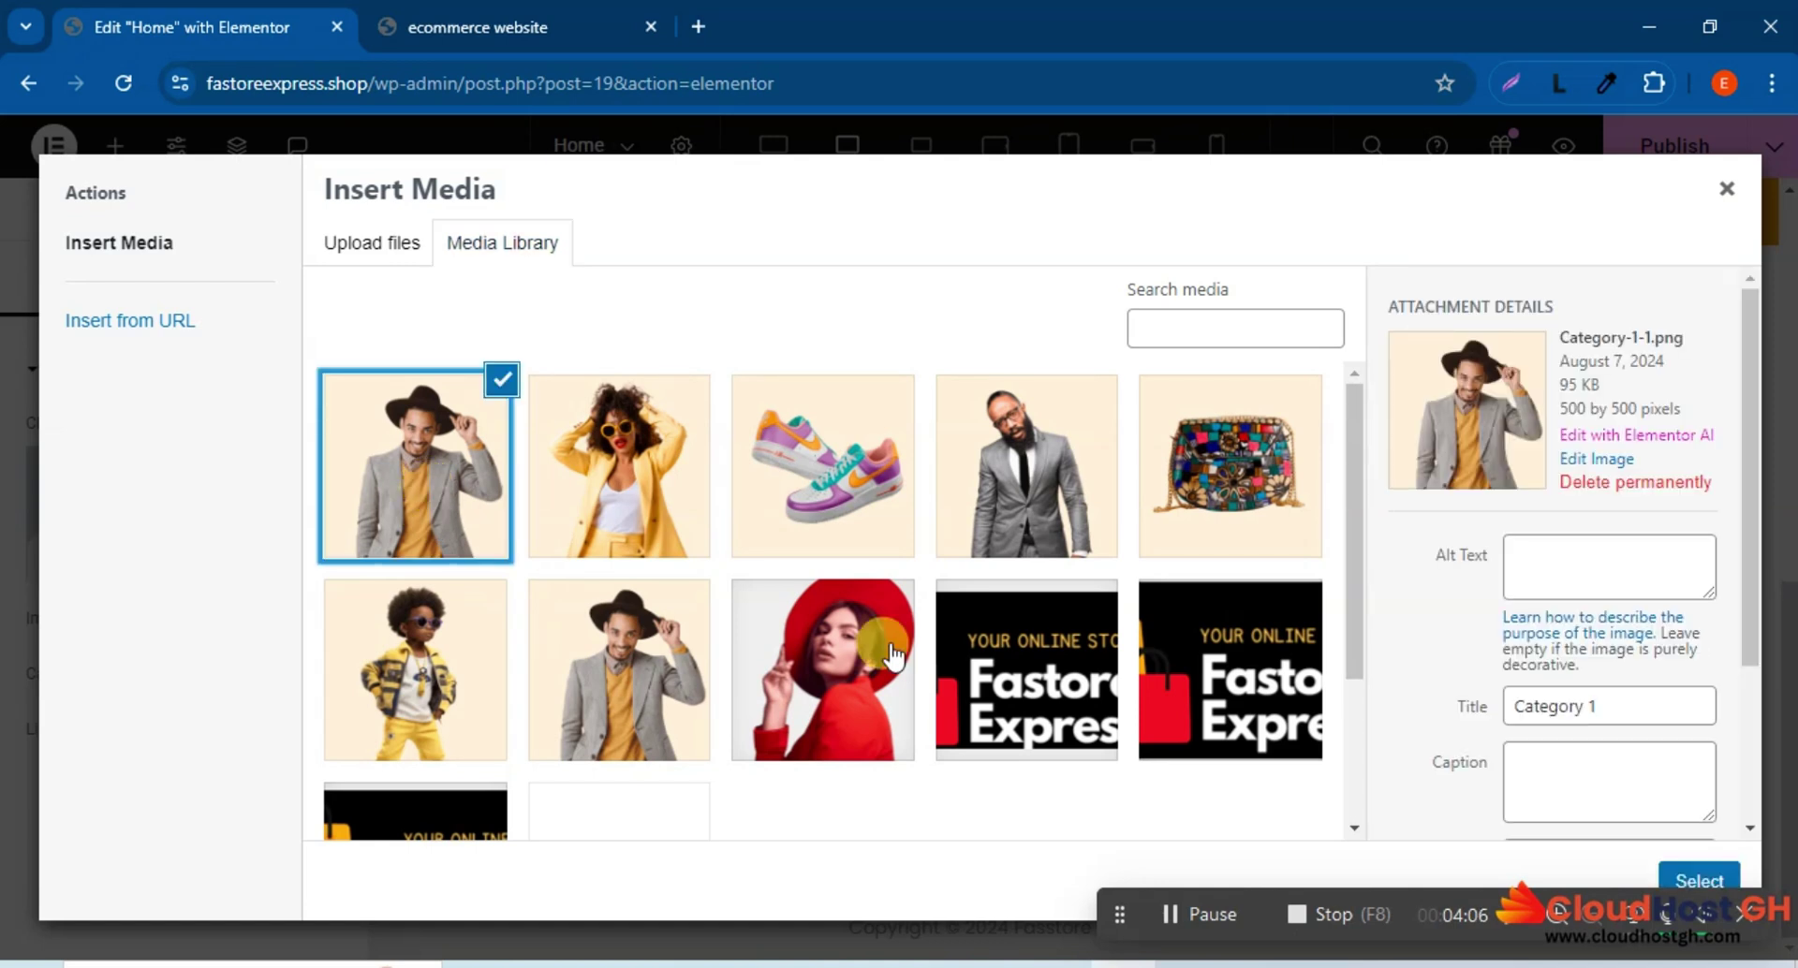
left_click(1695, 880)
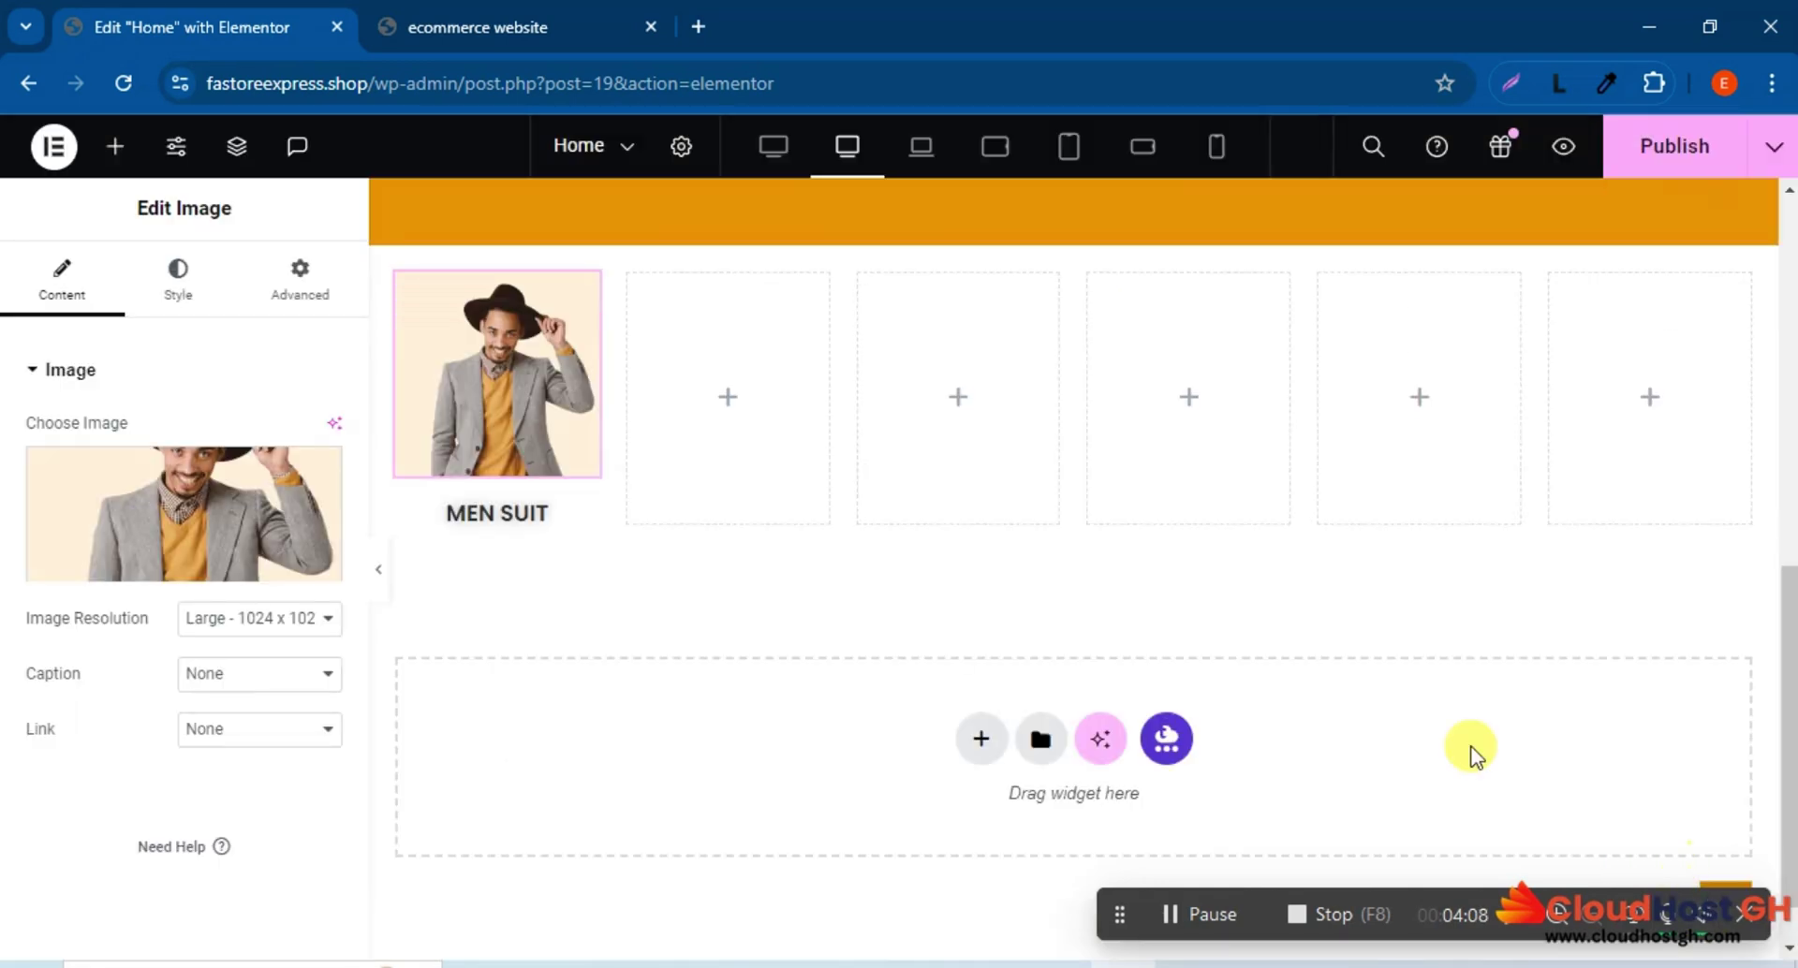
Compare the first column's container, image and heading with the category row on the reference website.
left_click(489, 24)
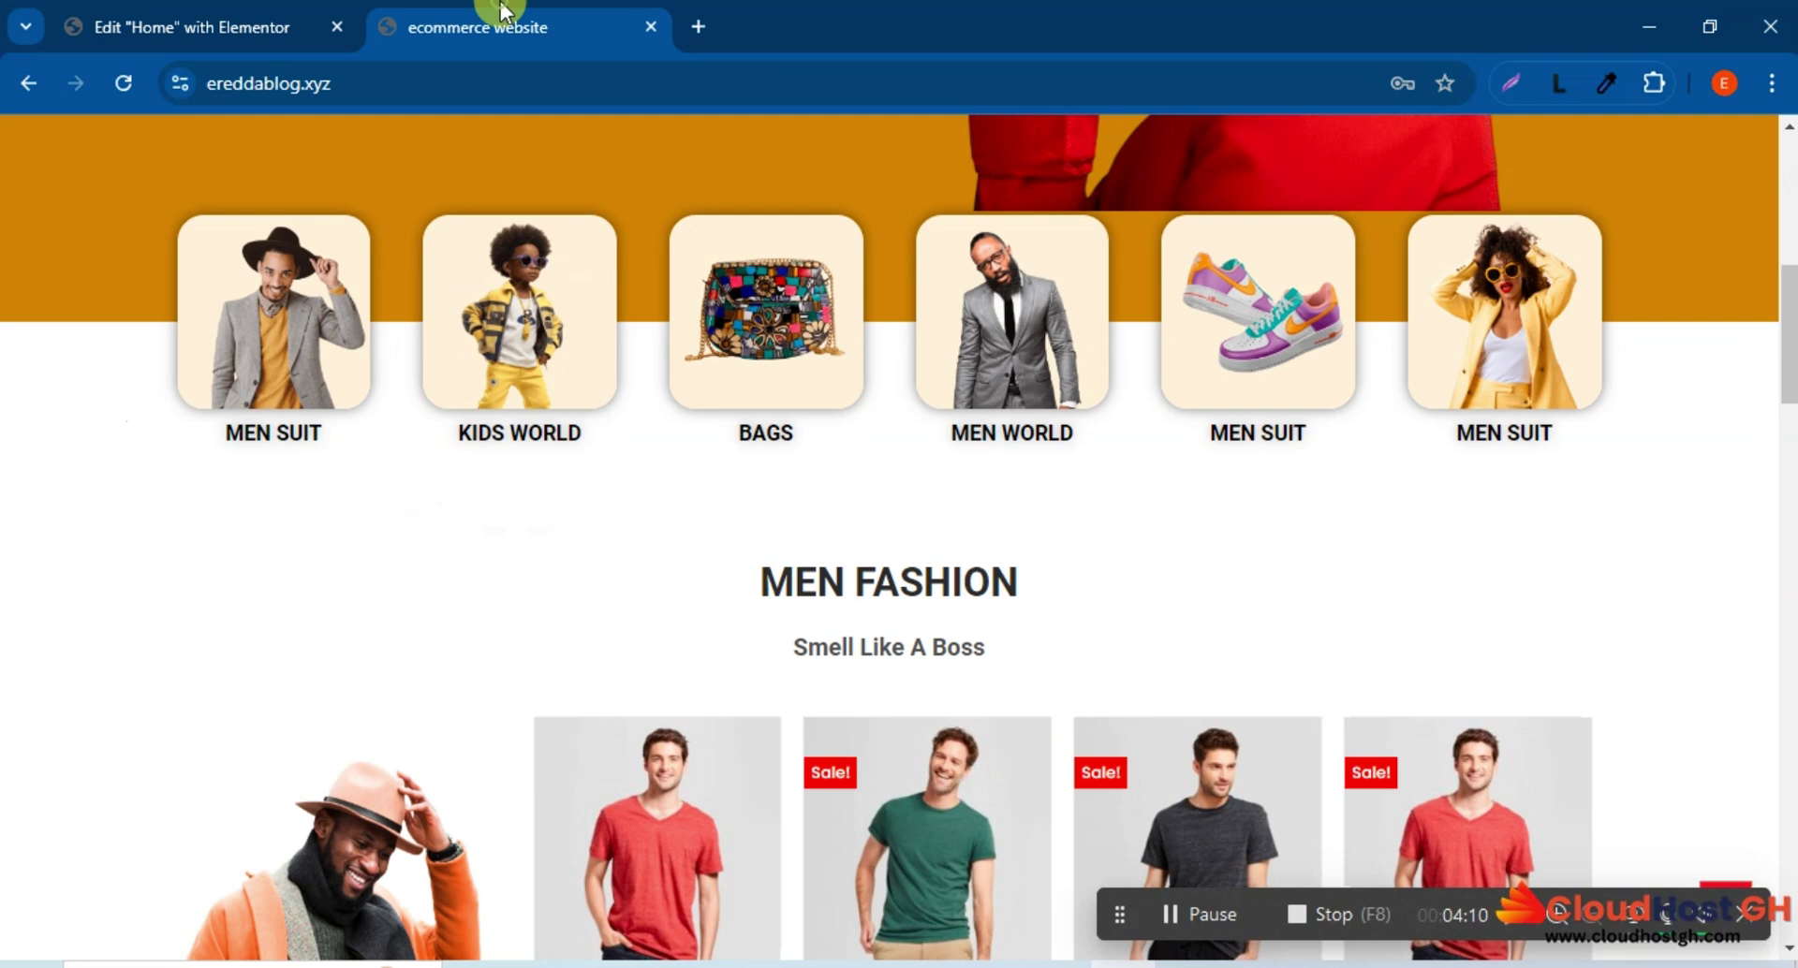
left_click(215, 17)
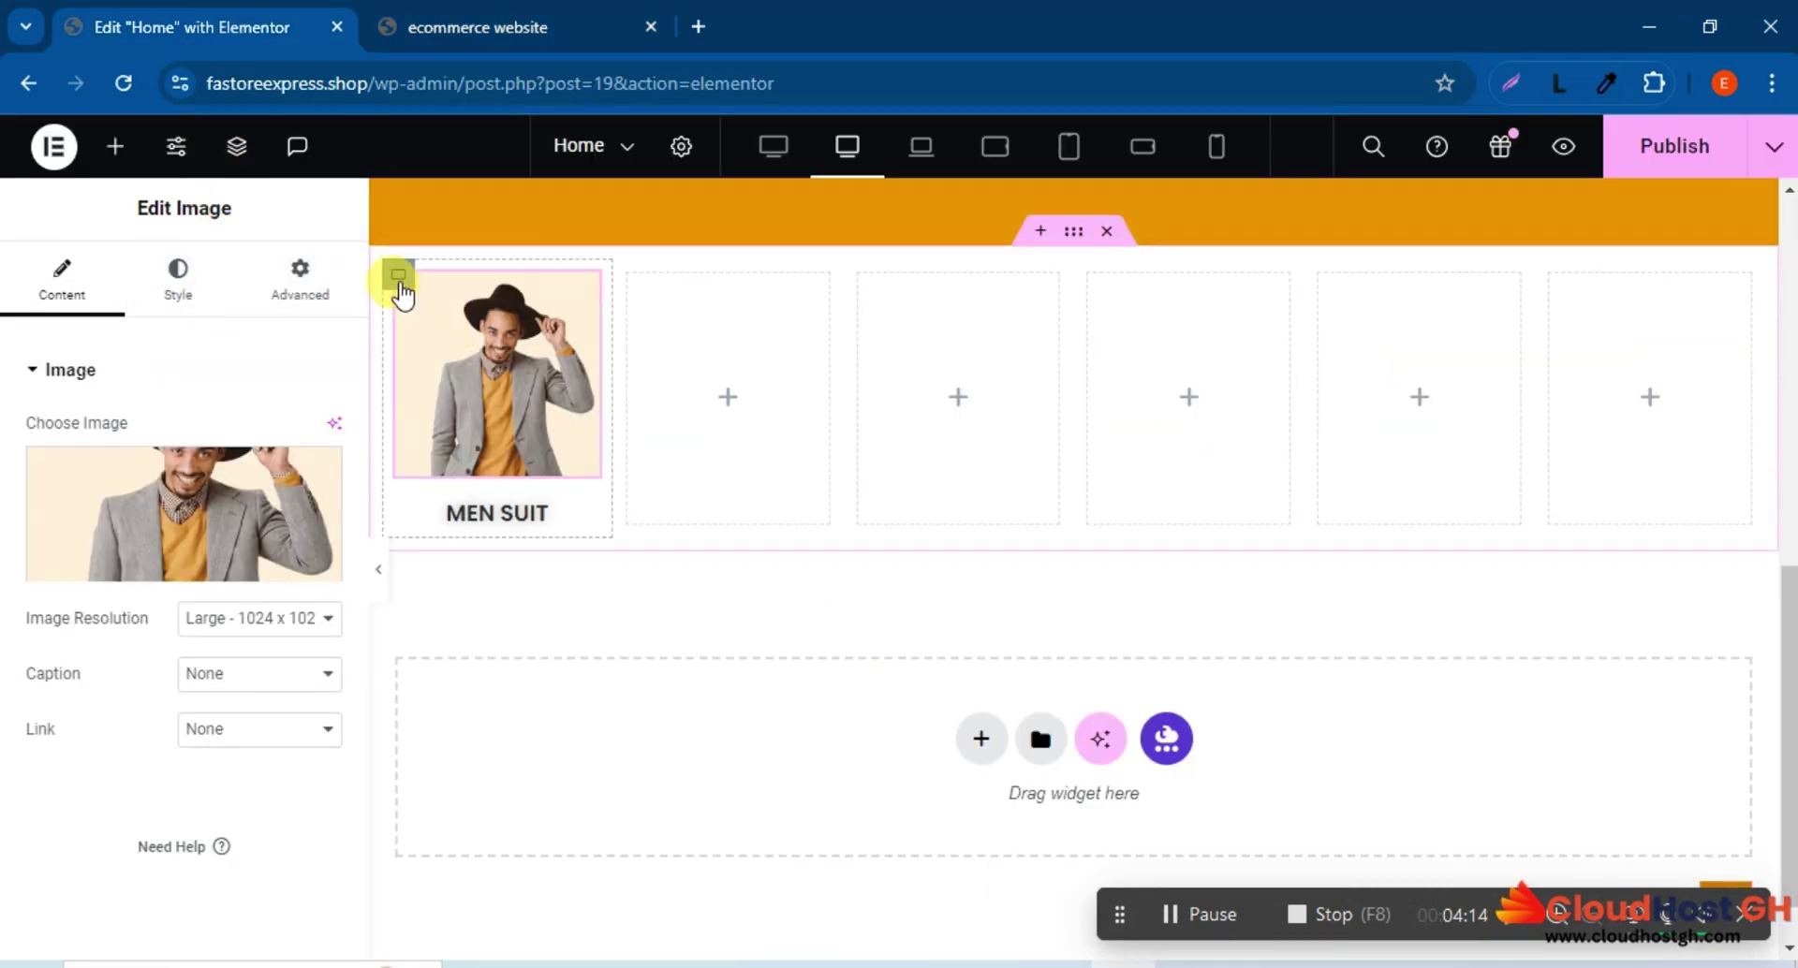
left_click(398, 274)
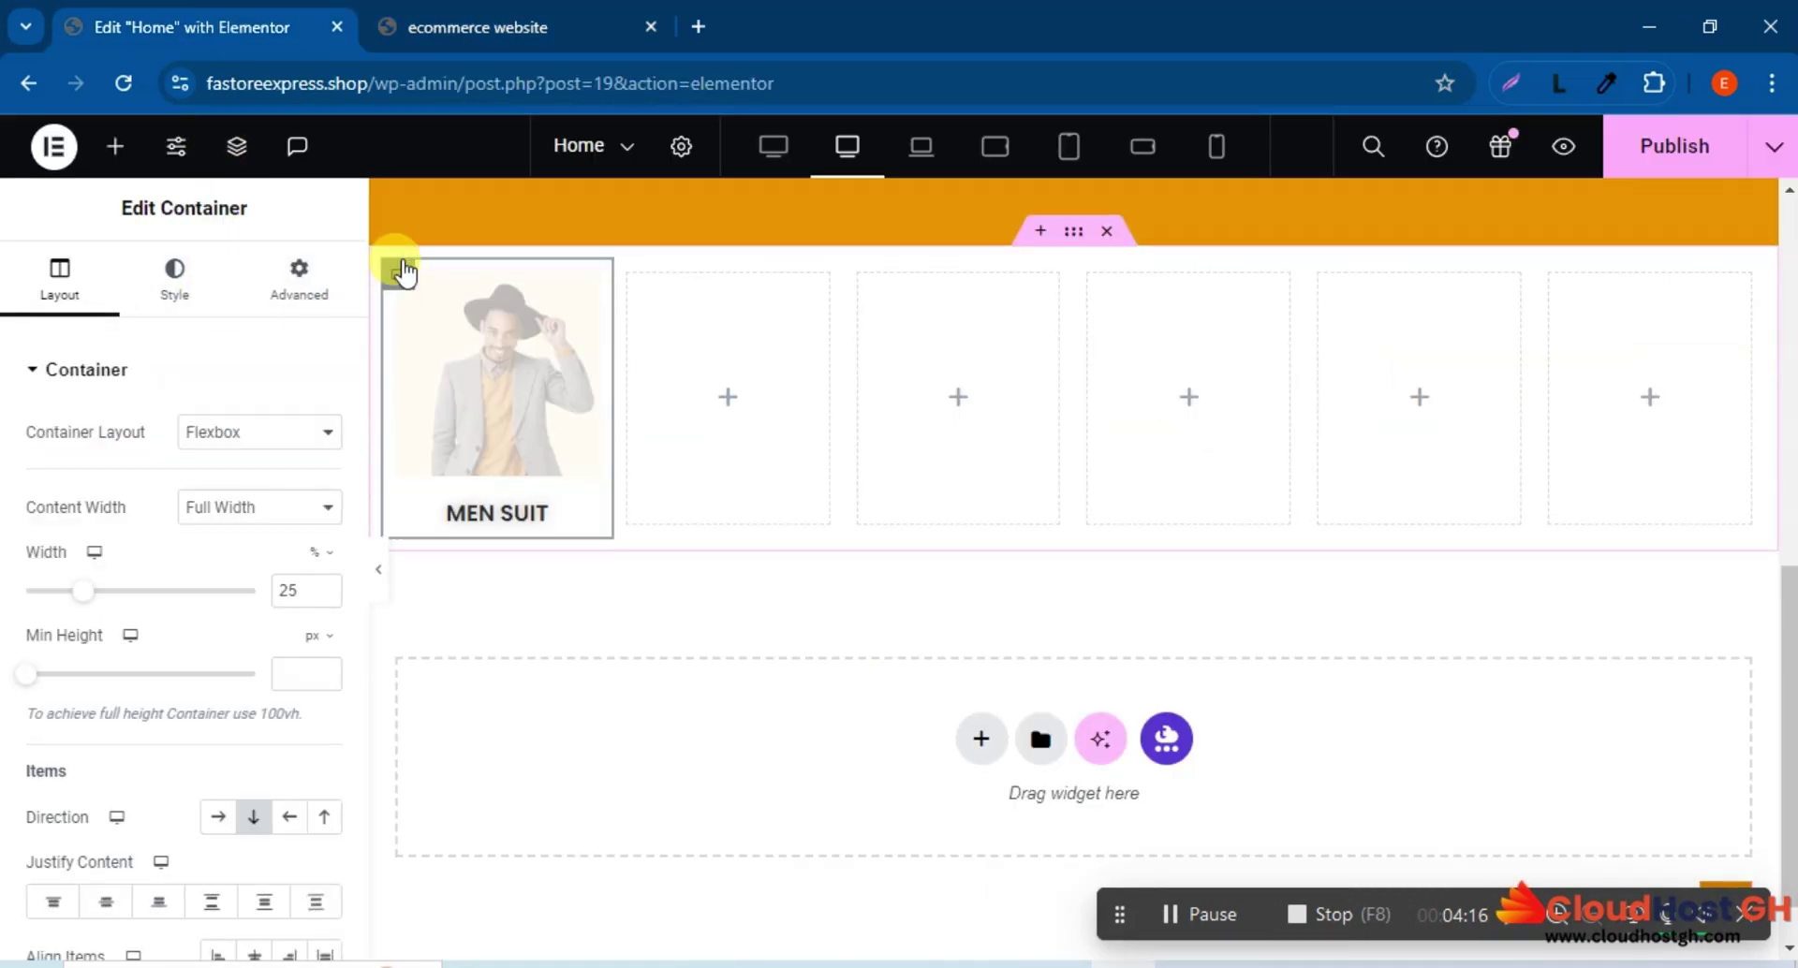
left_click(494, 13)
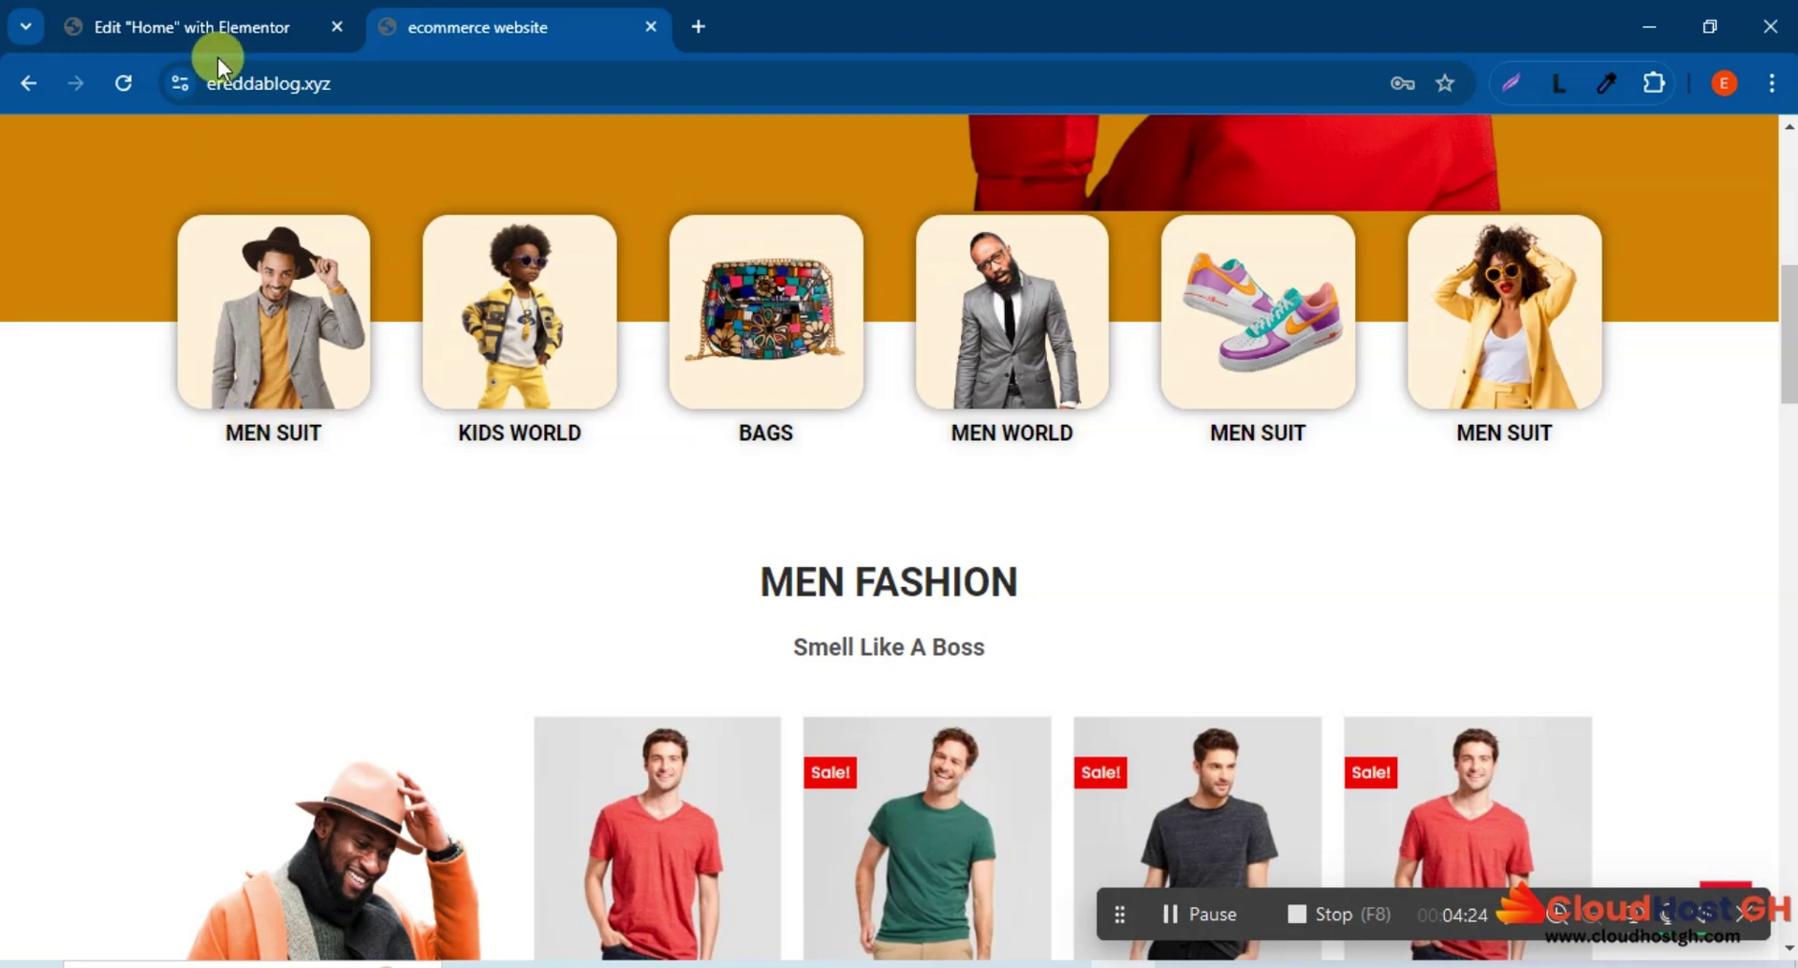
left_click(221, 23)
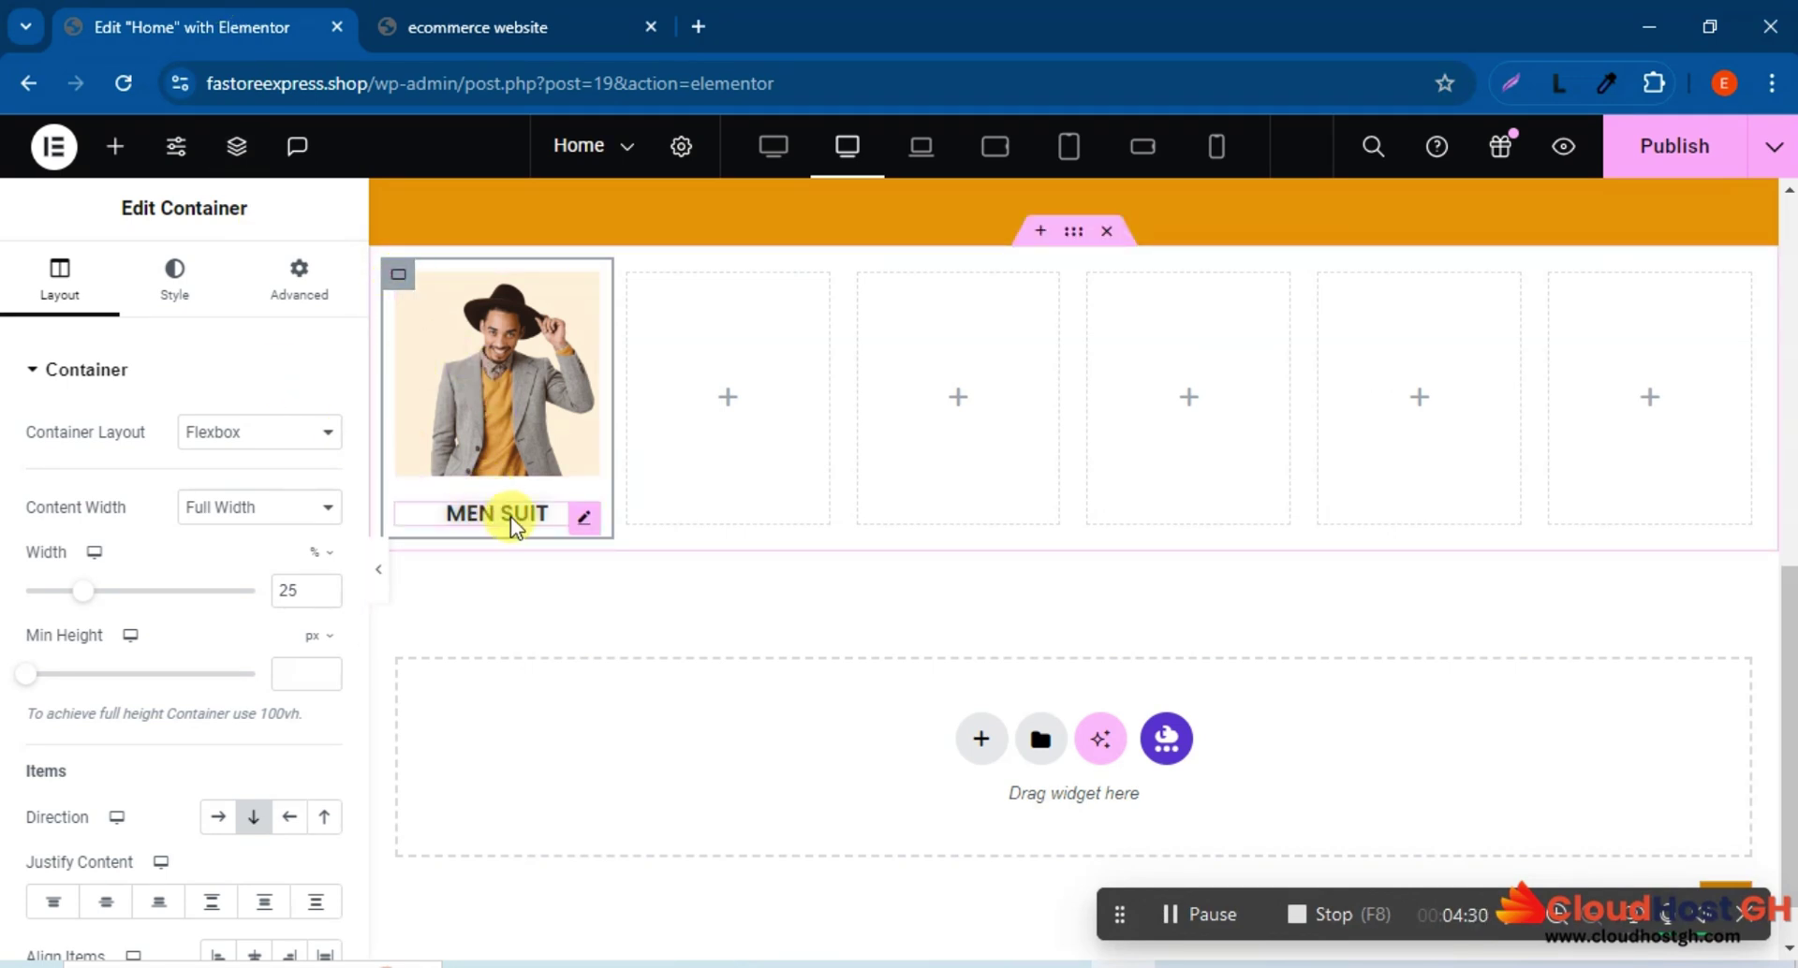
left_click(550, 13)
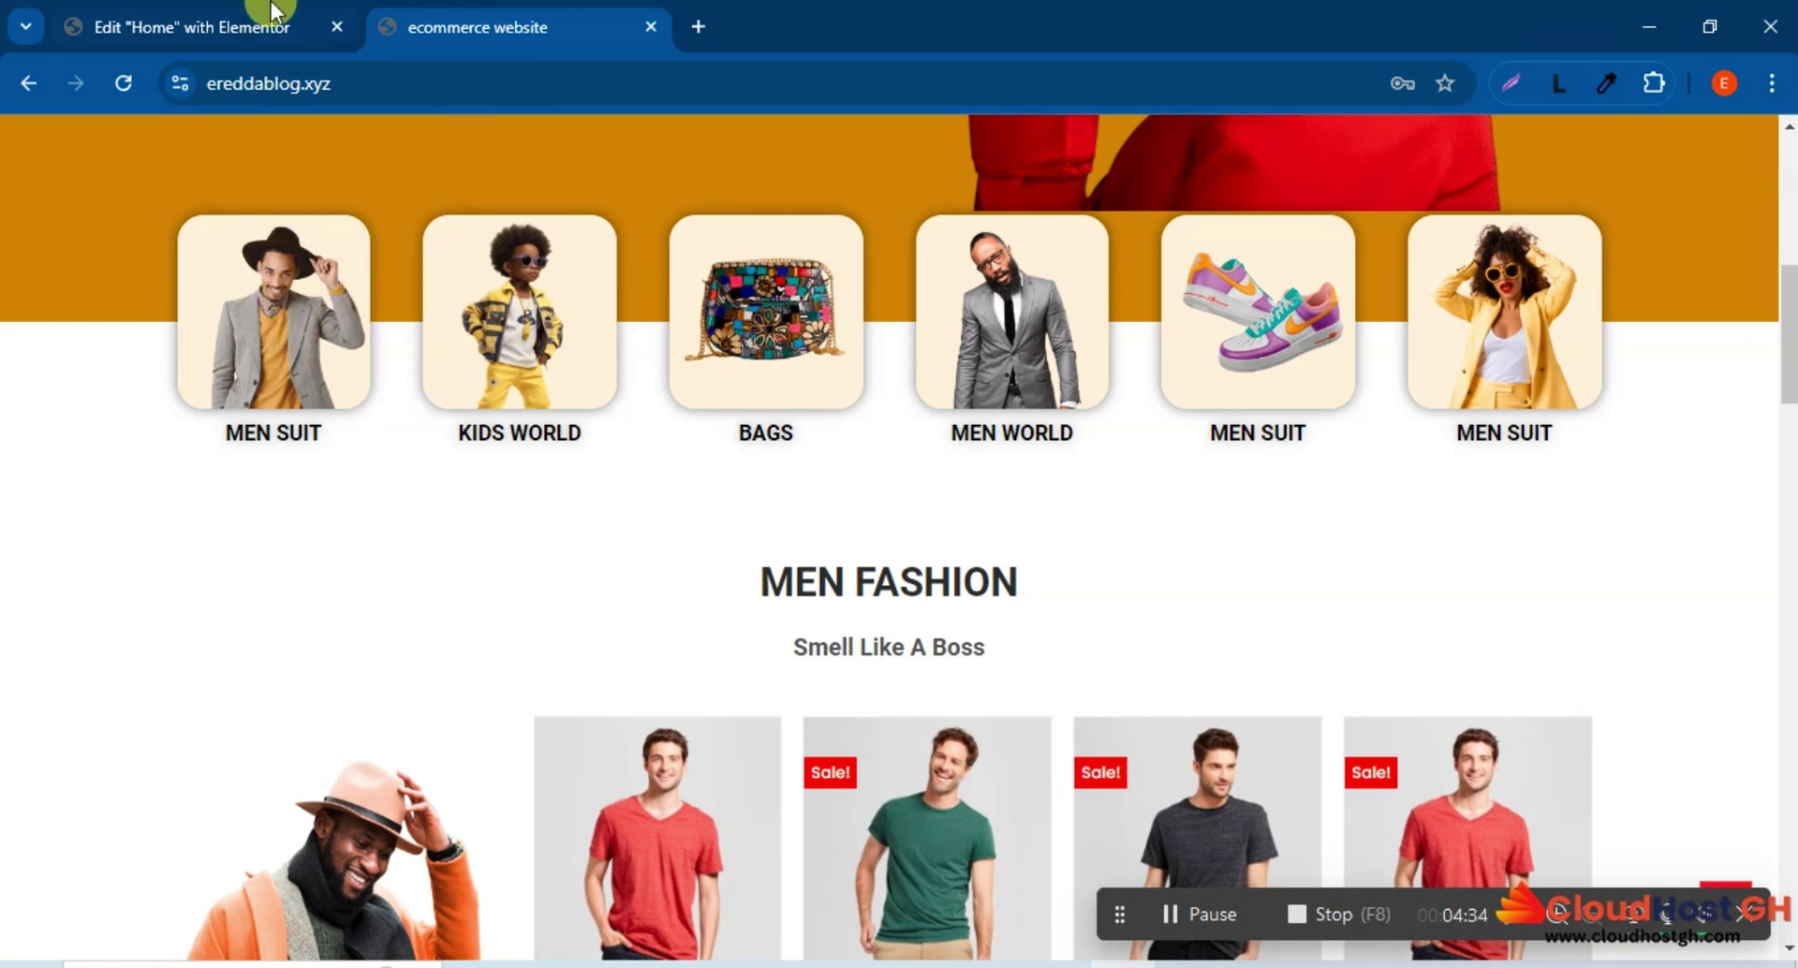
left_click(272, 30)
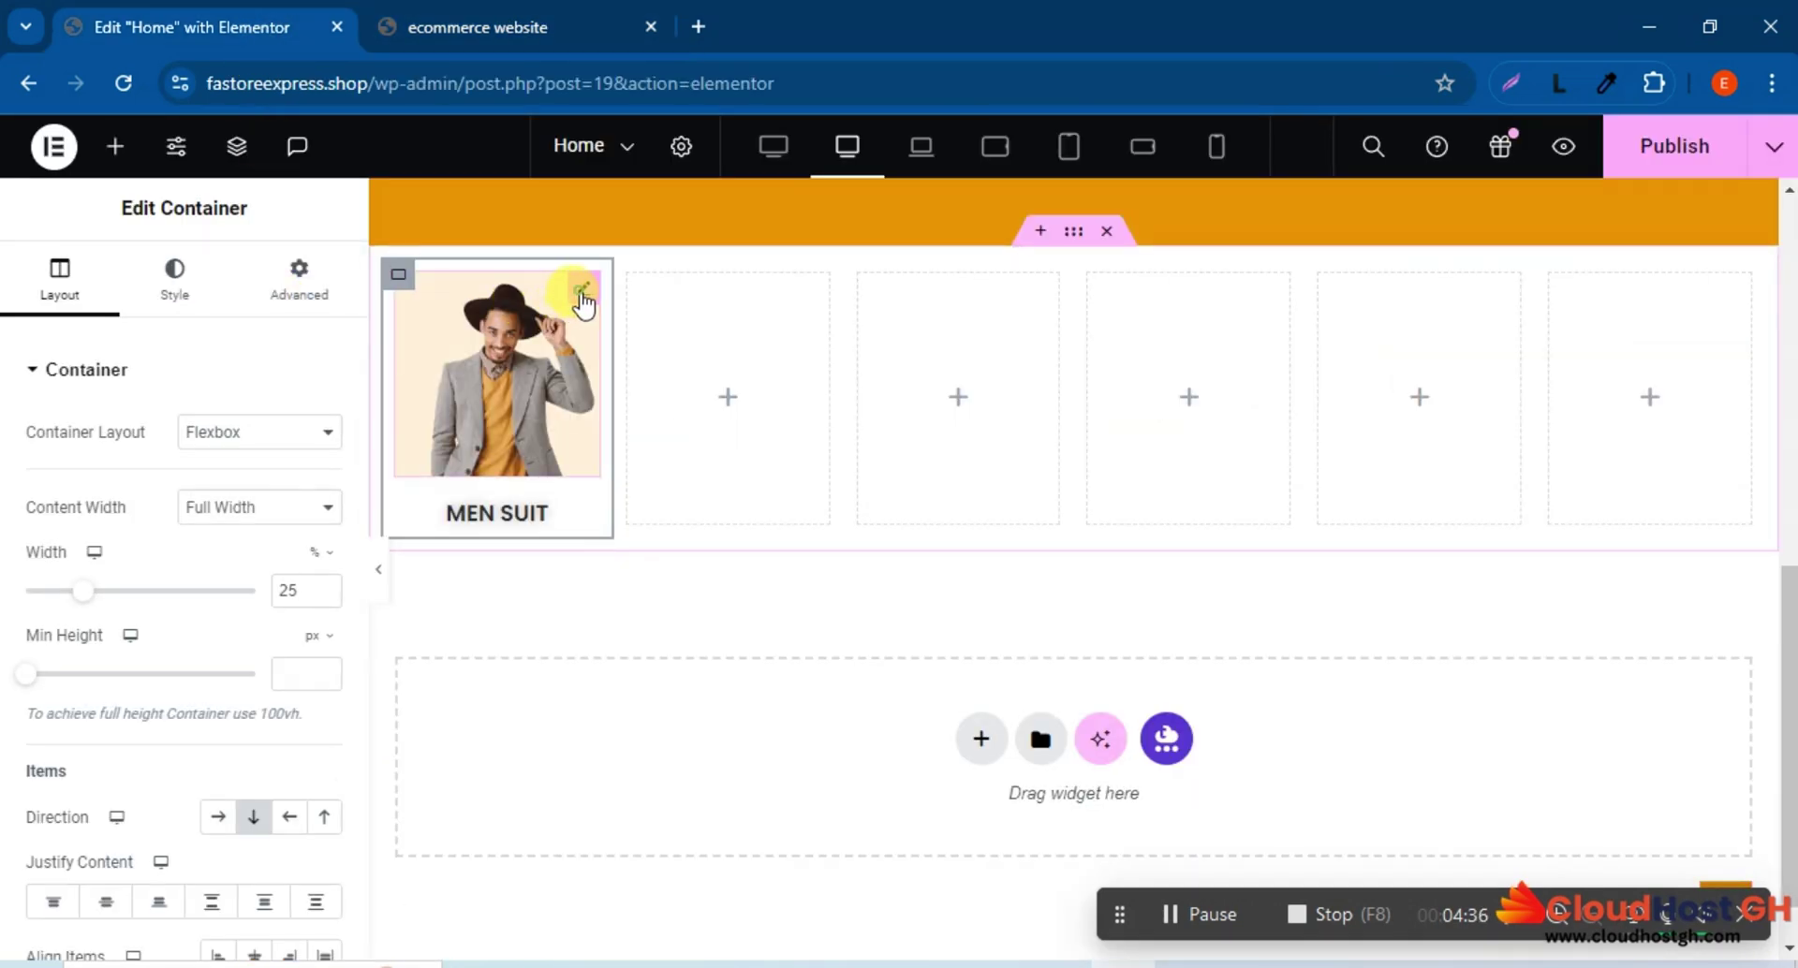
Apply a box shadow with the default settings to the first column's image, comparing it with the reference category images.
left_click(582, 298)
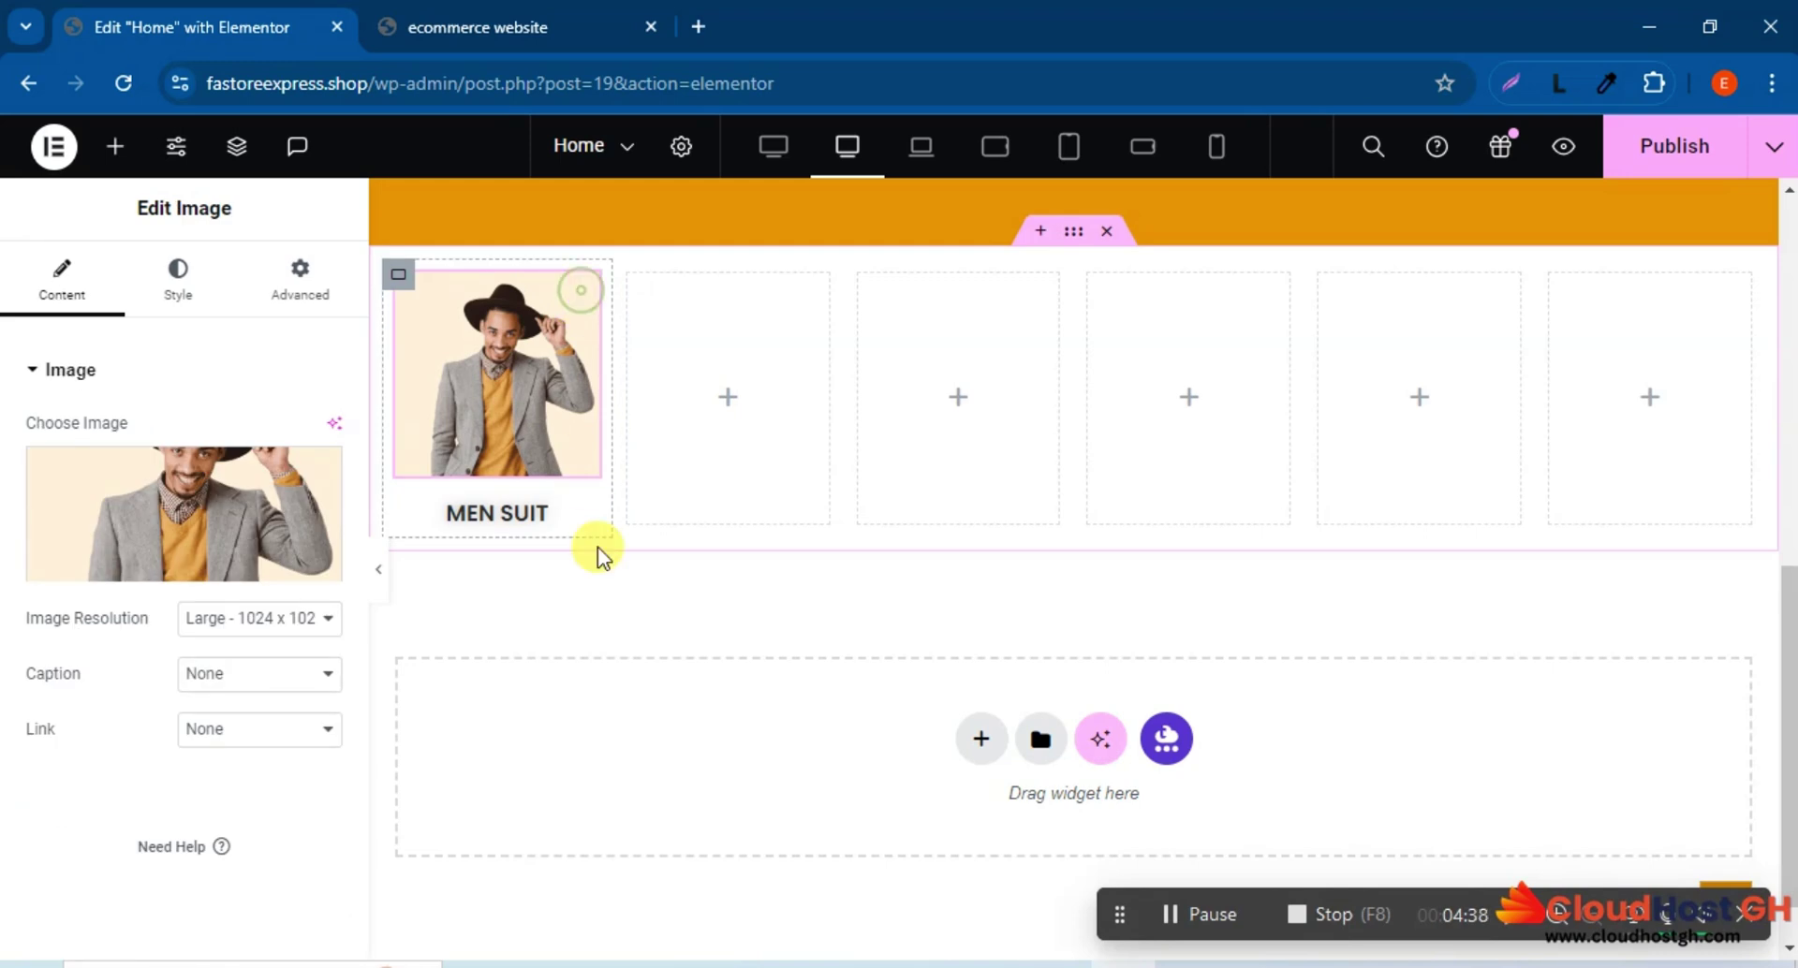
mouse_move(270, 484)
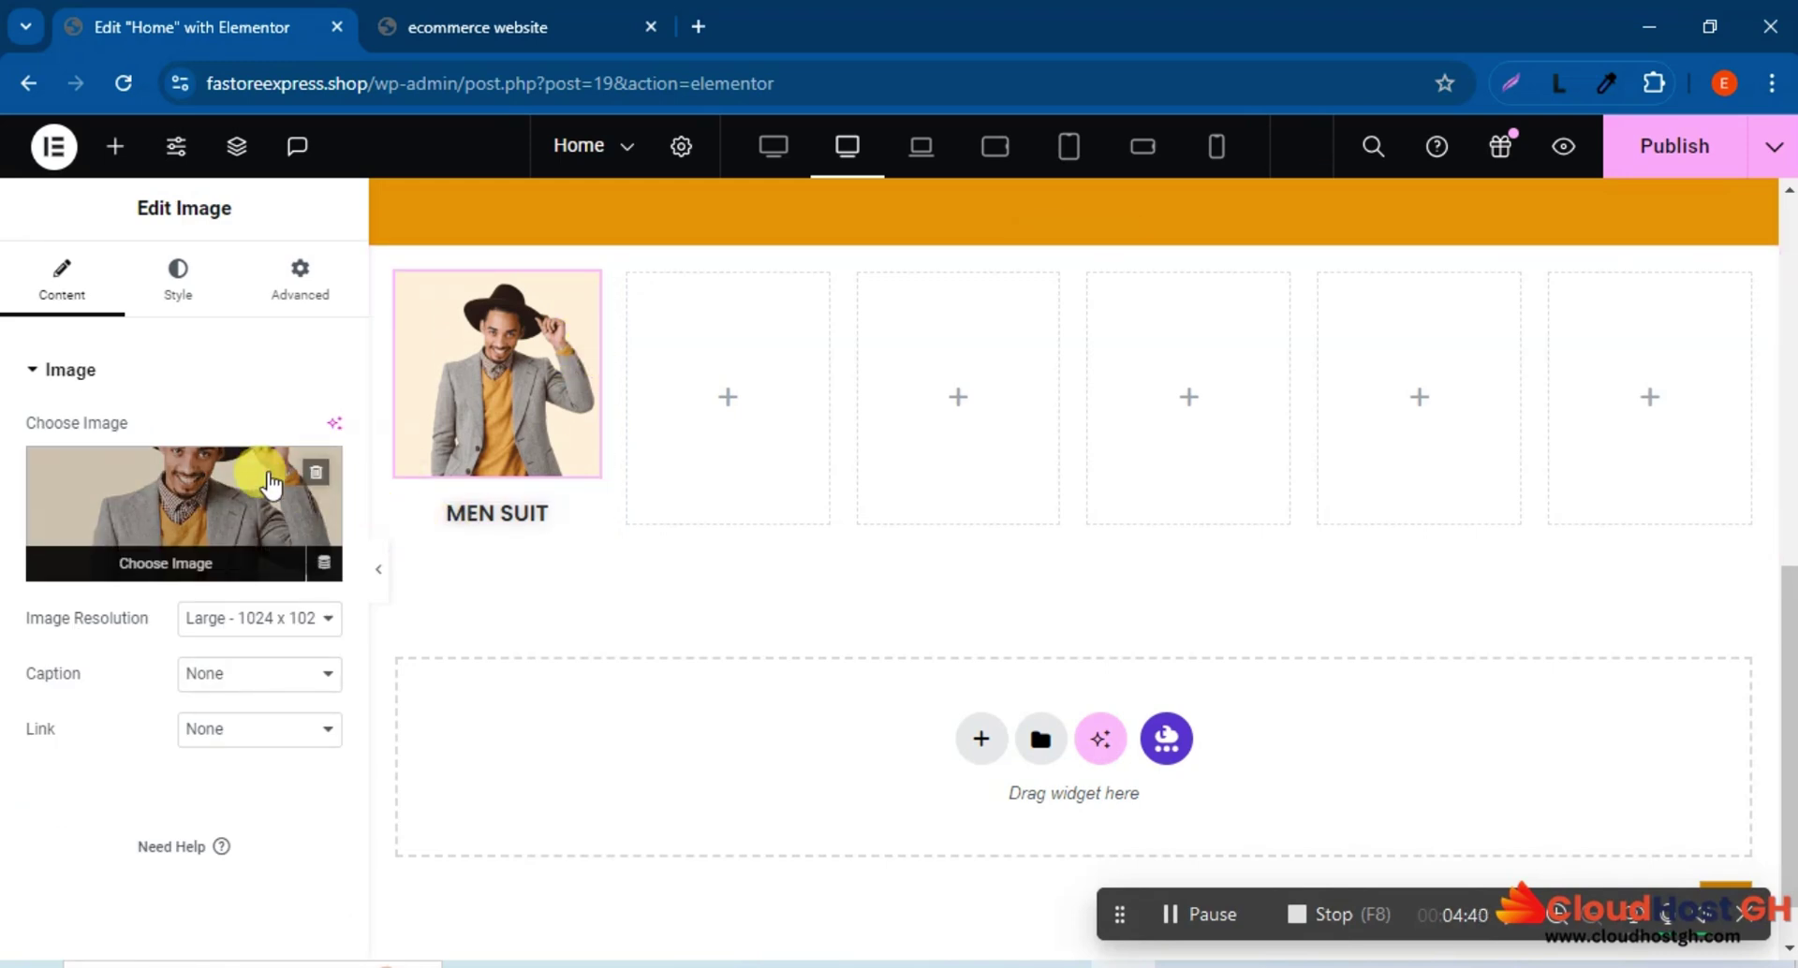
left_click(195, 301)
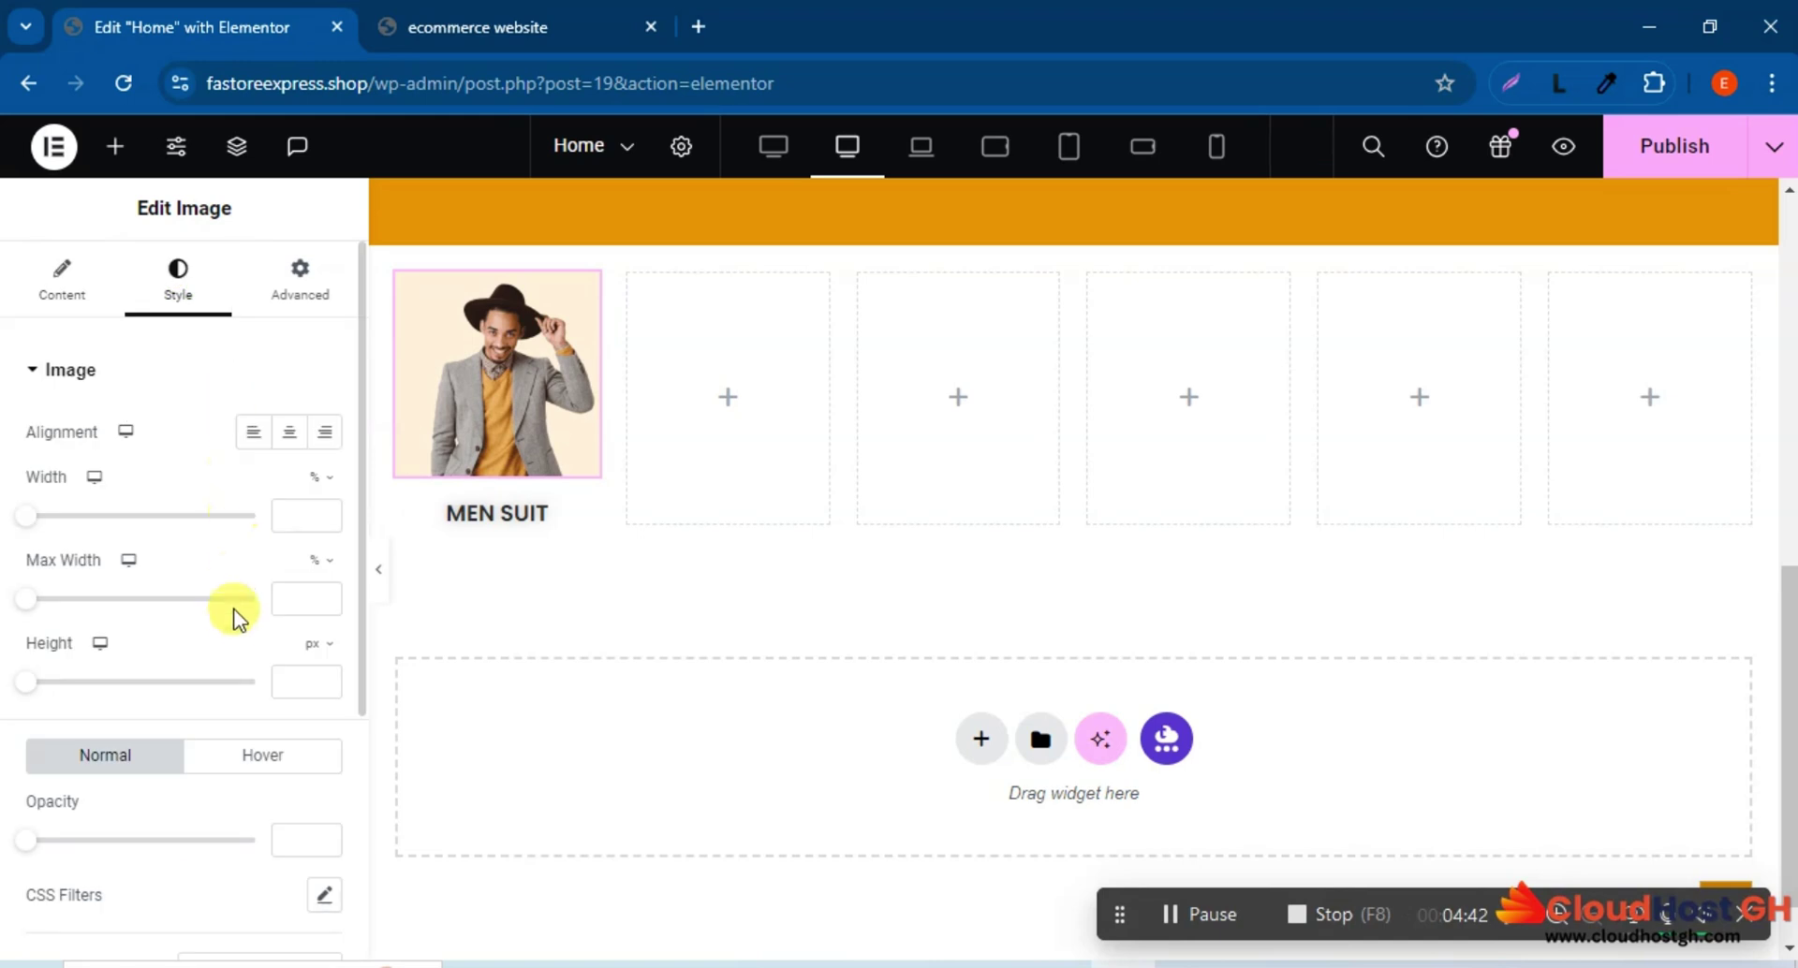
scroll(230, 634, "down", 4)
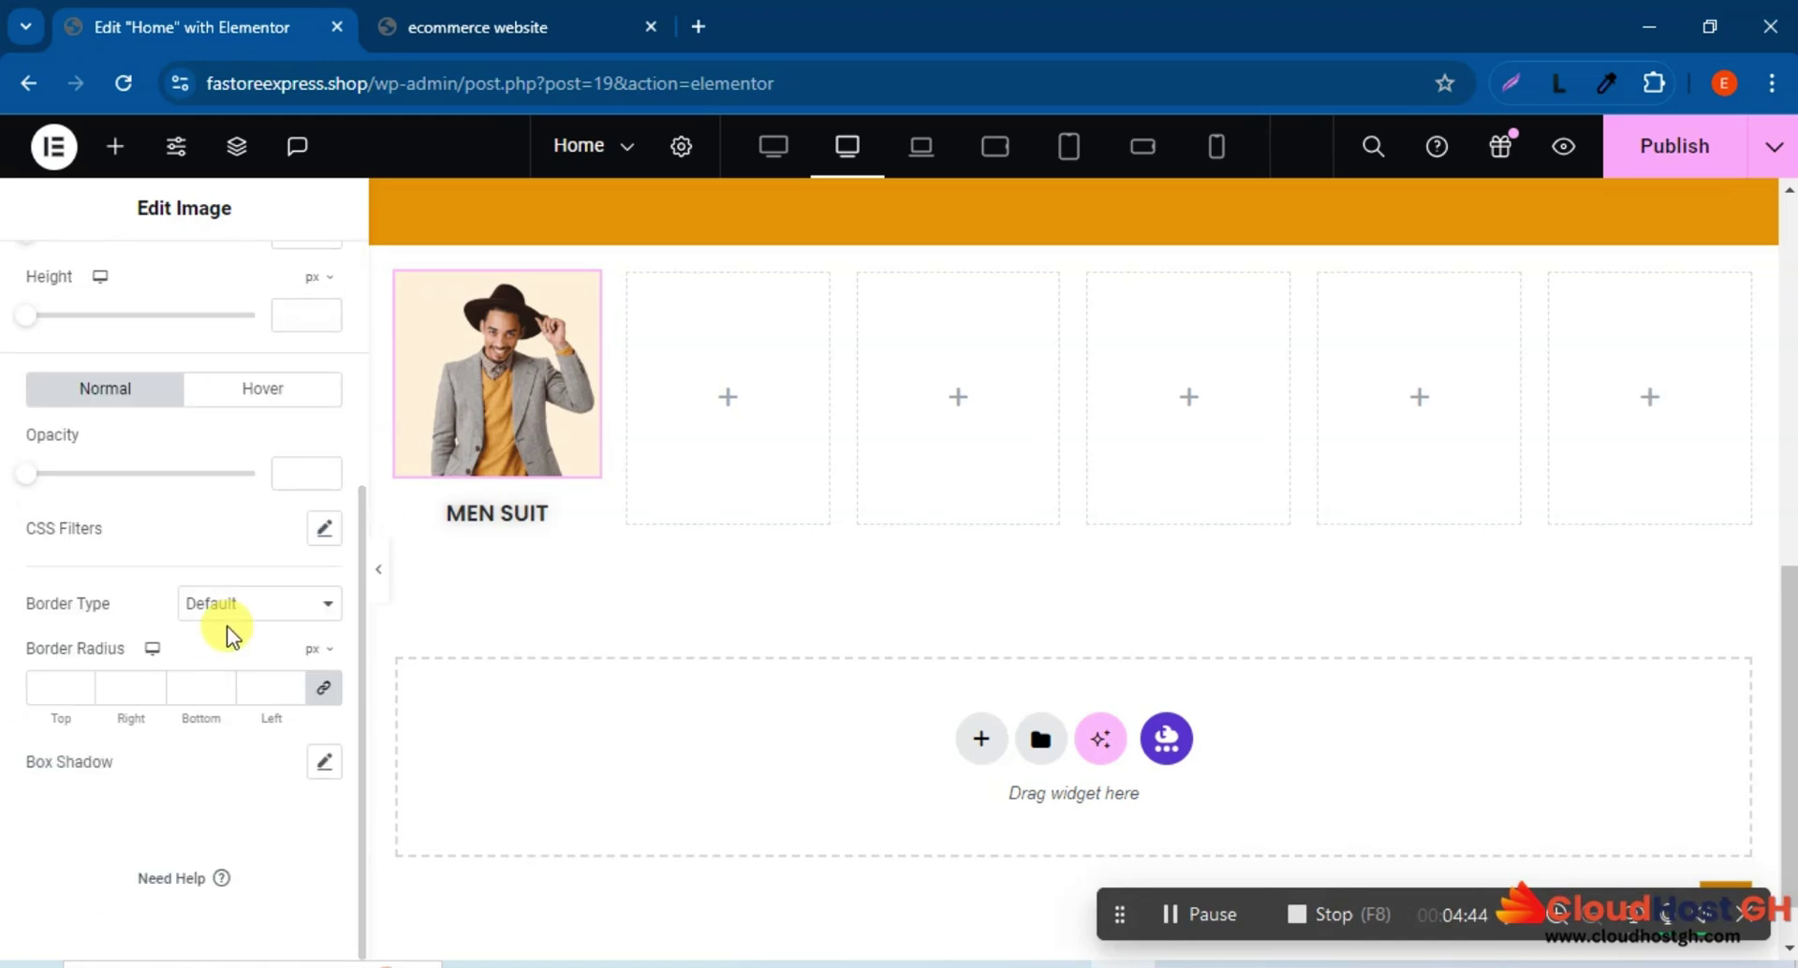
left_click(324, 762)
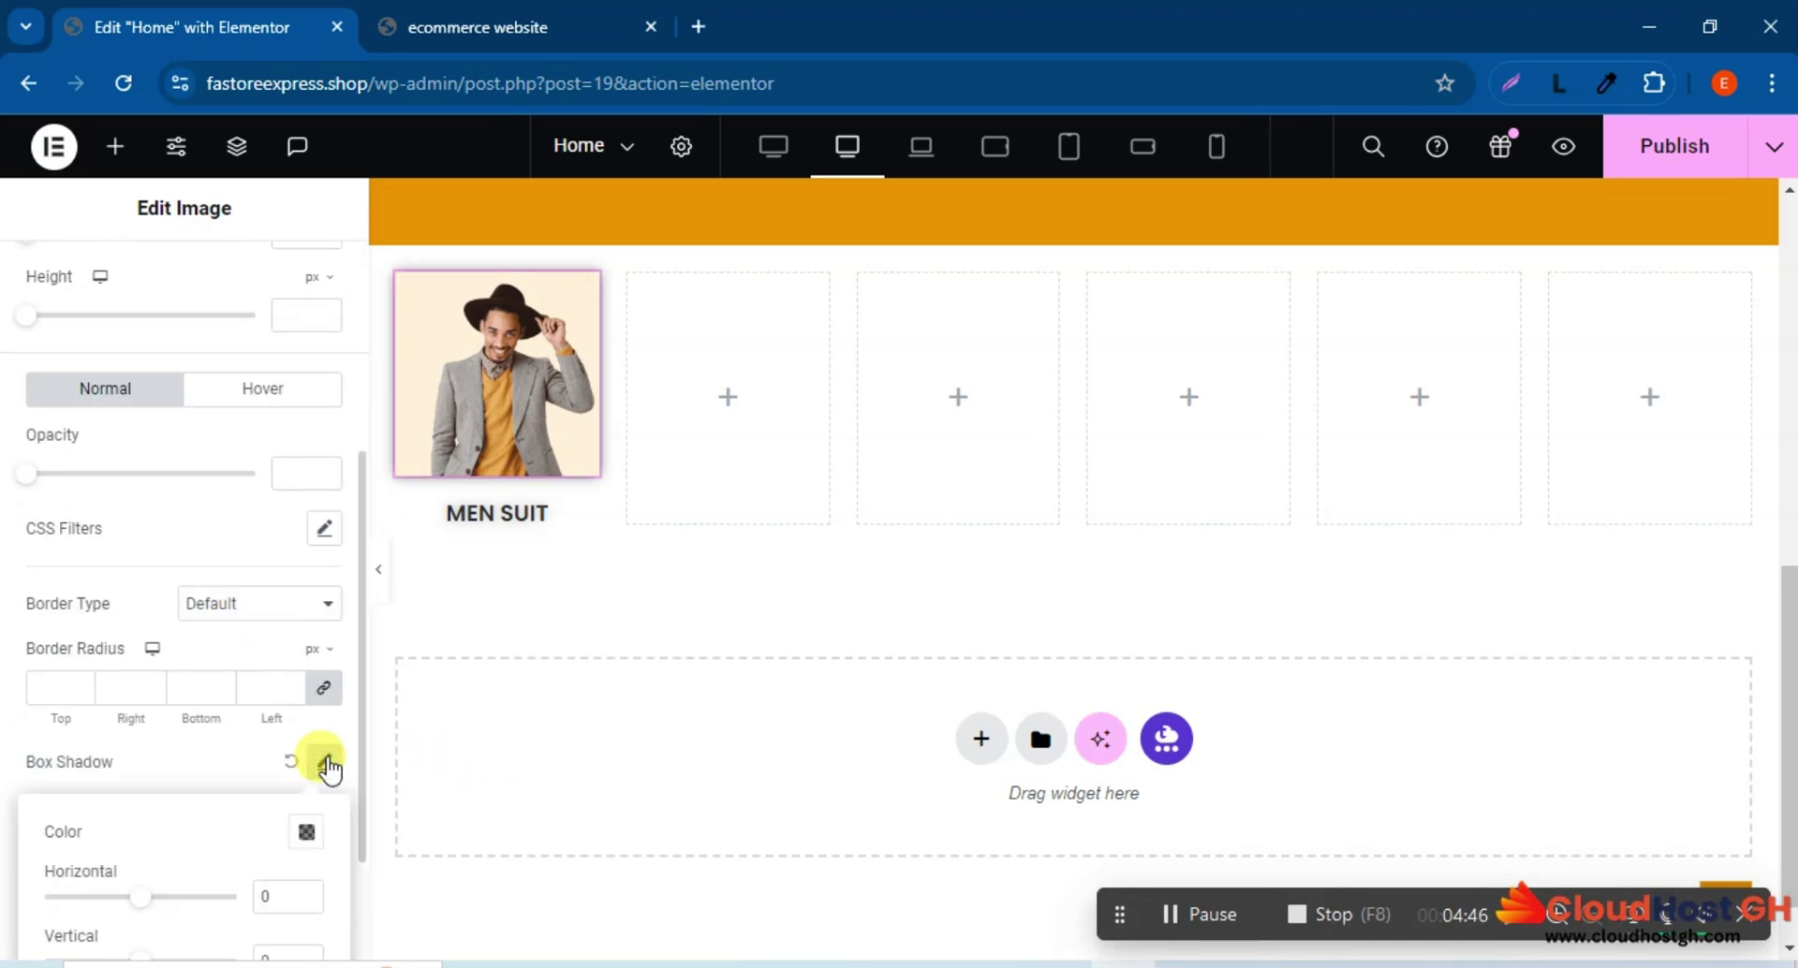
left_click(474, 20)
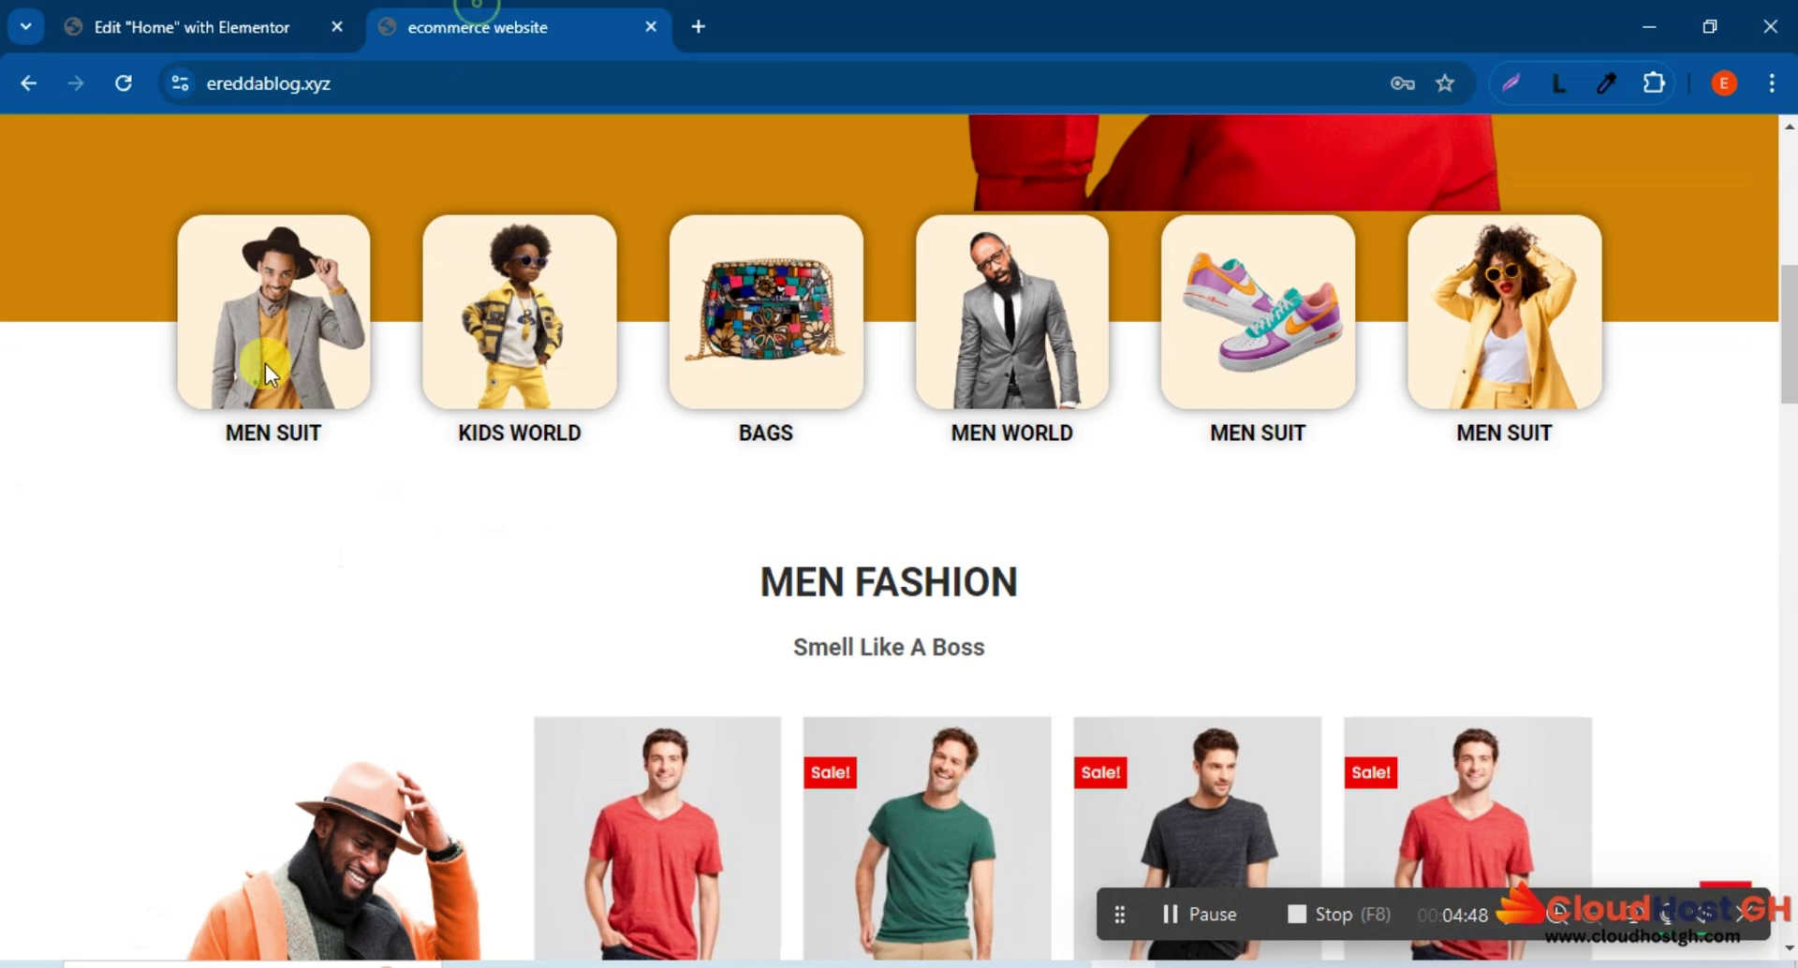
left_click(248, 13)
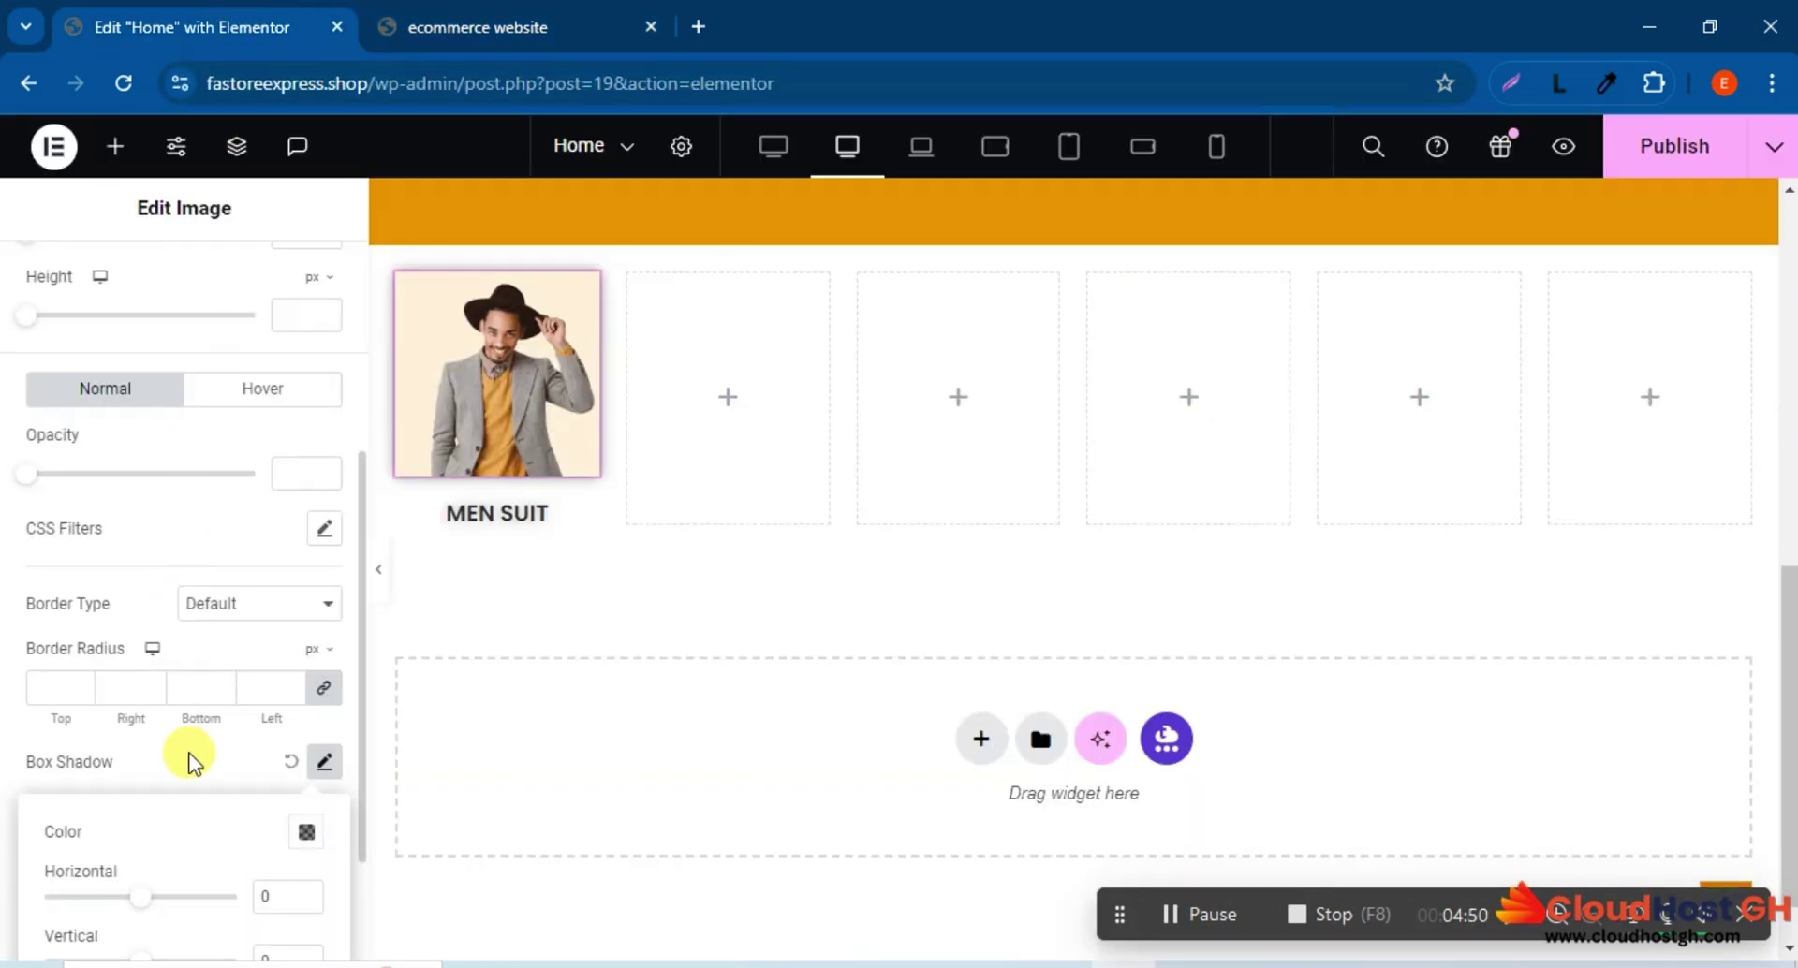
Set the image's border radius to 30 px on all corners and check it against the reference and with the editing panel hidden.
left_click(45, 695)
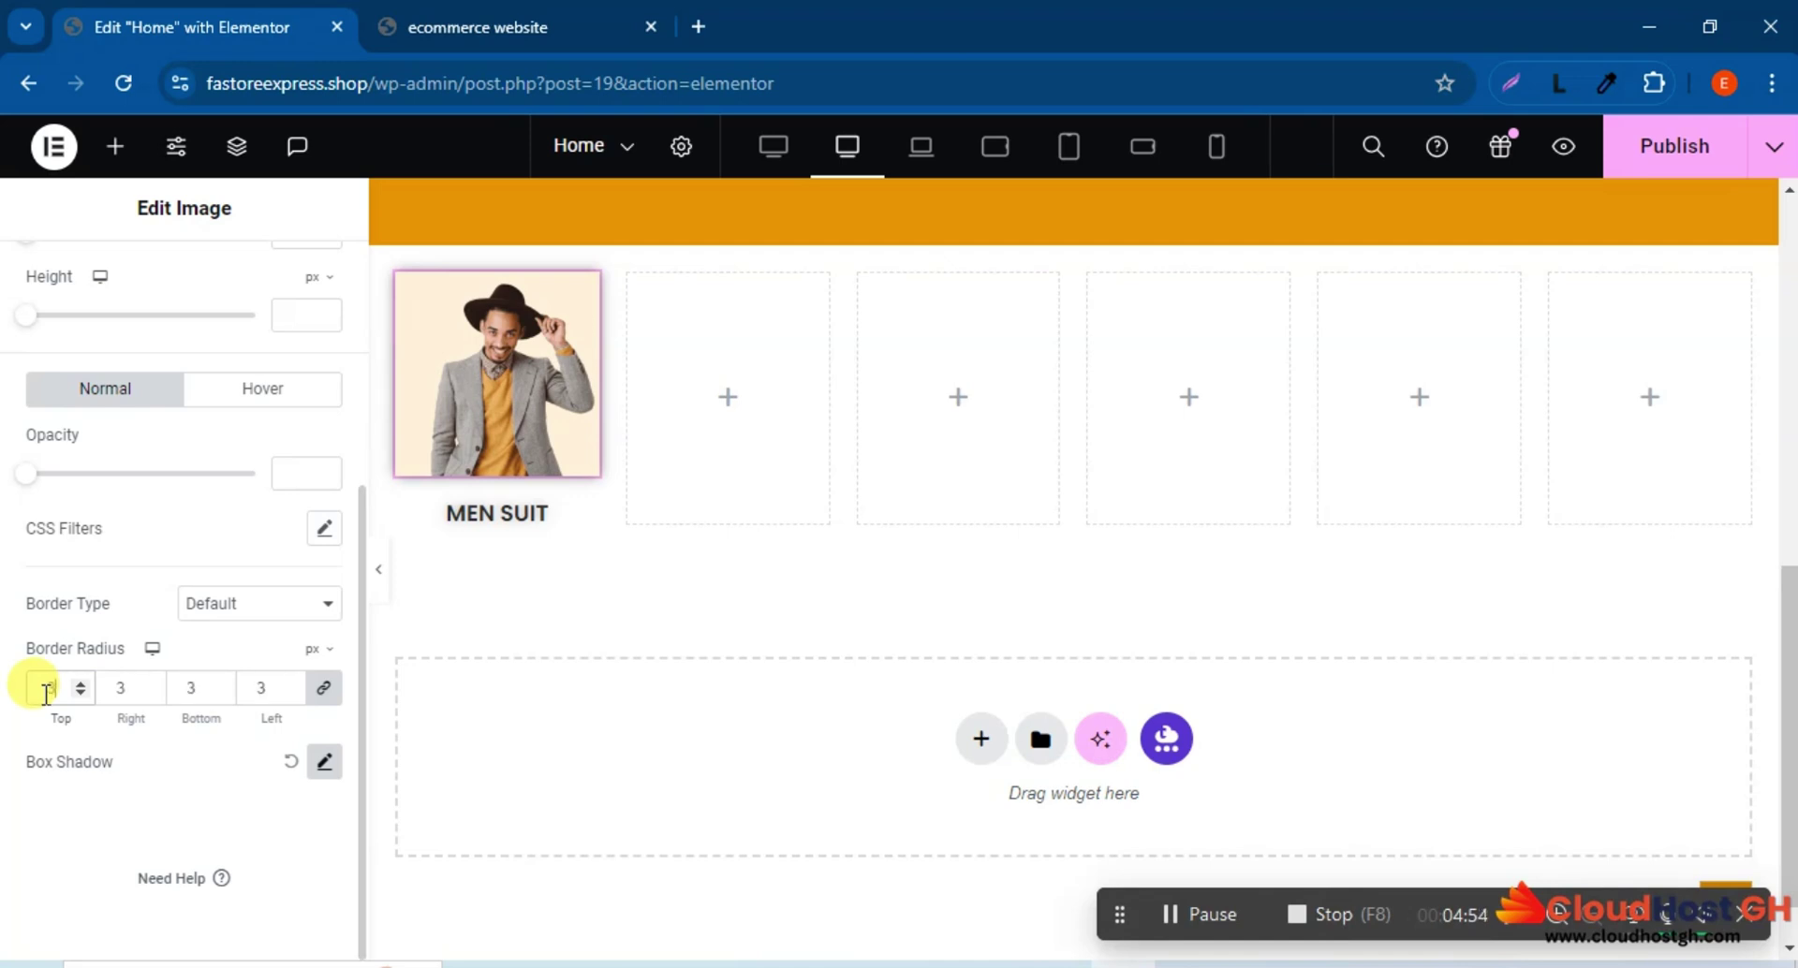
type("30")
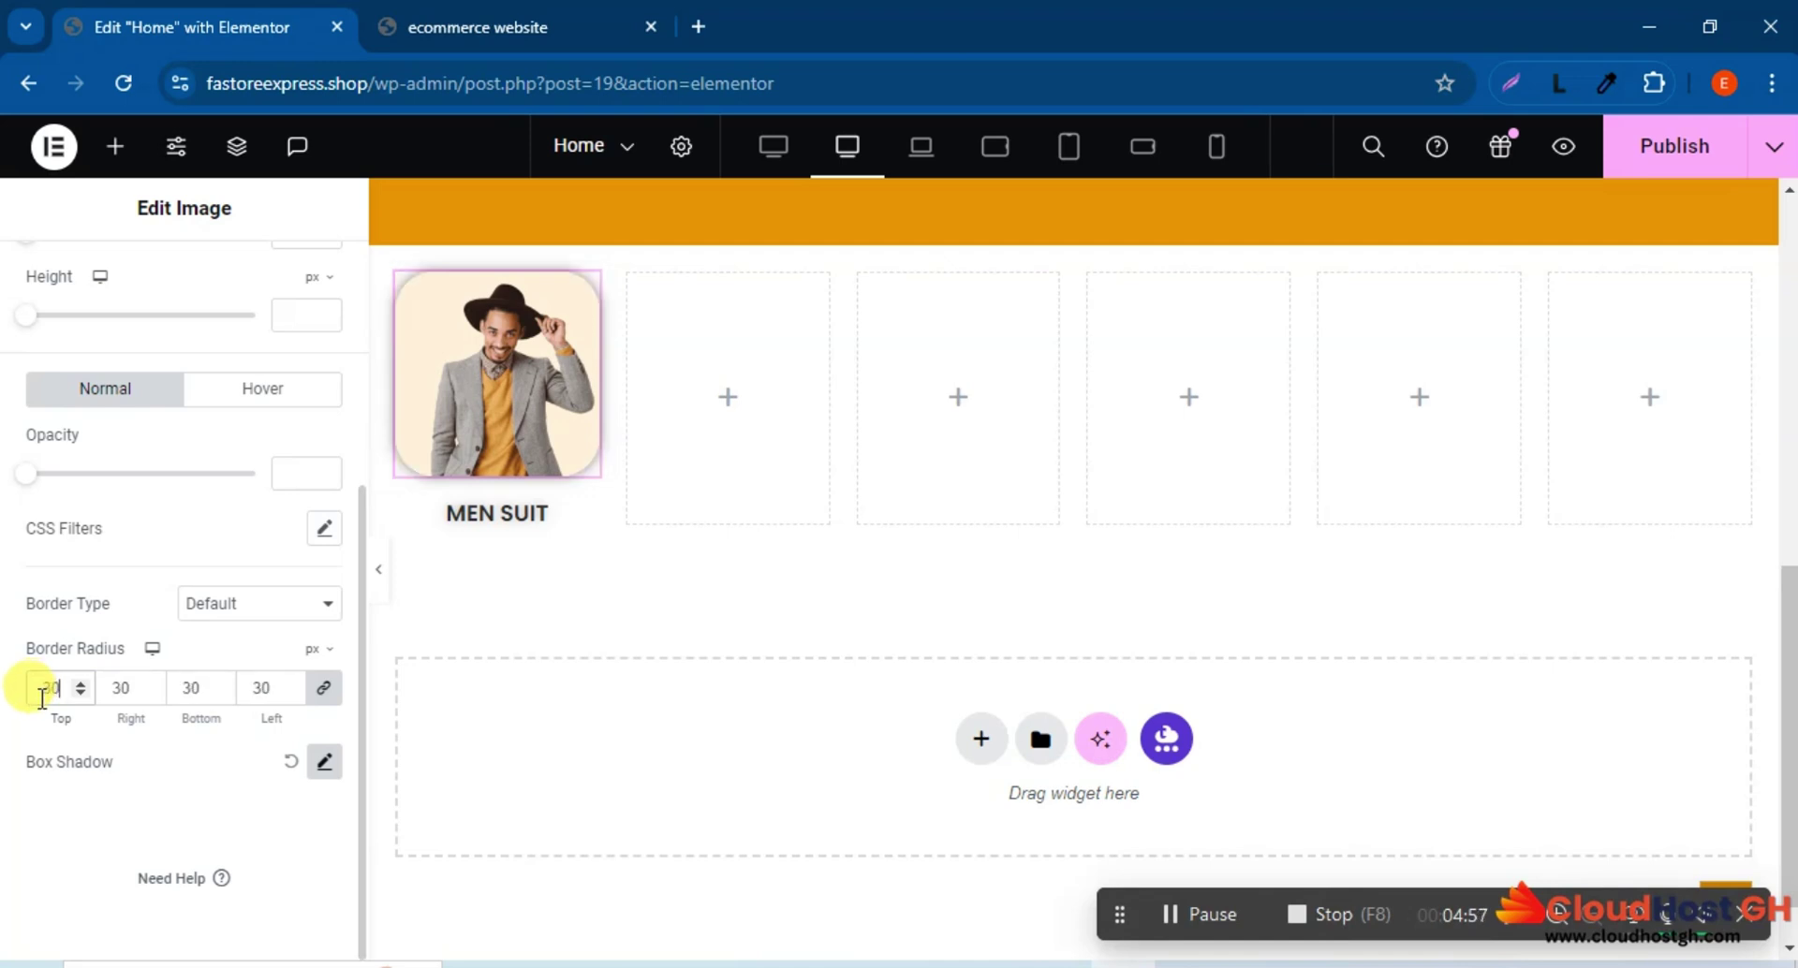
left_click(465, 13)
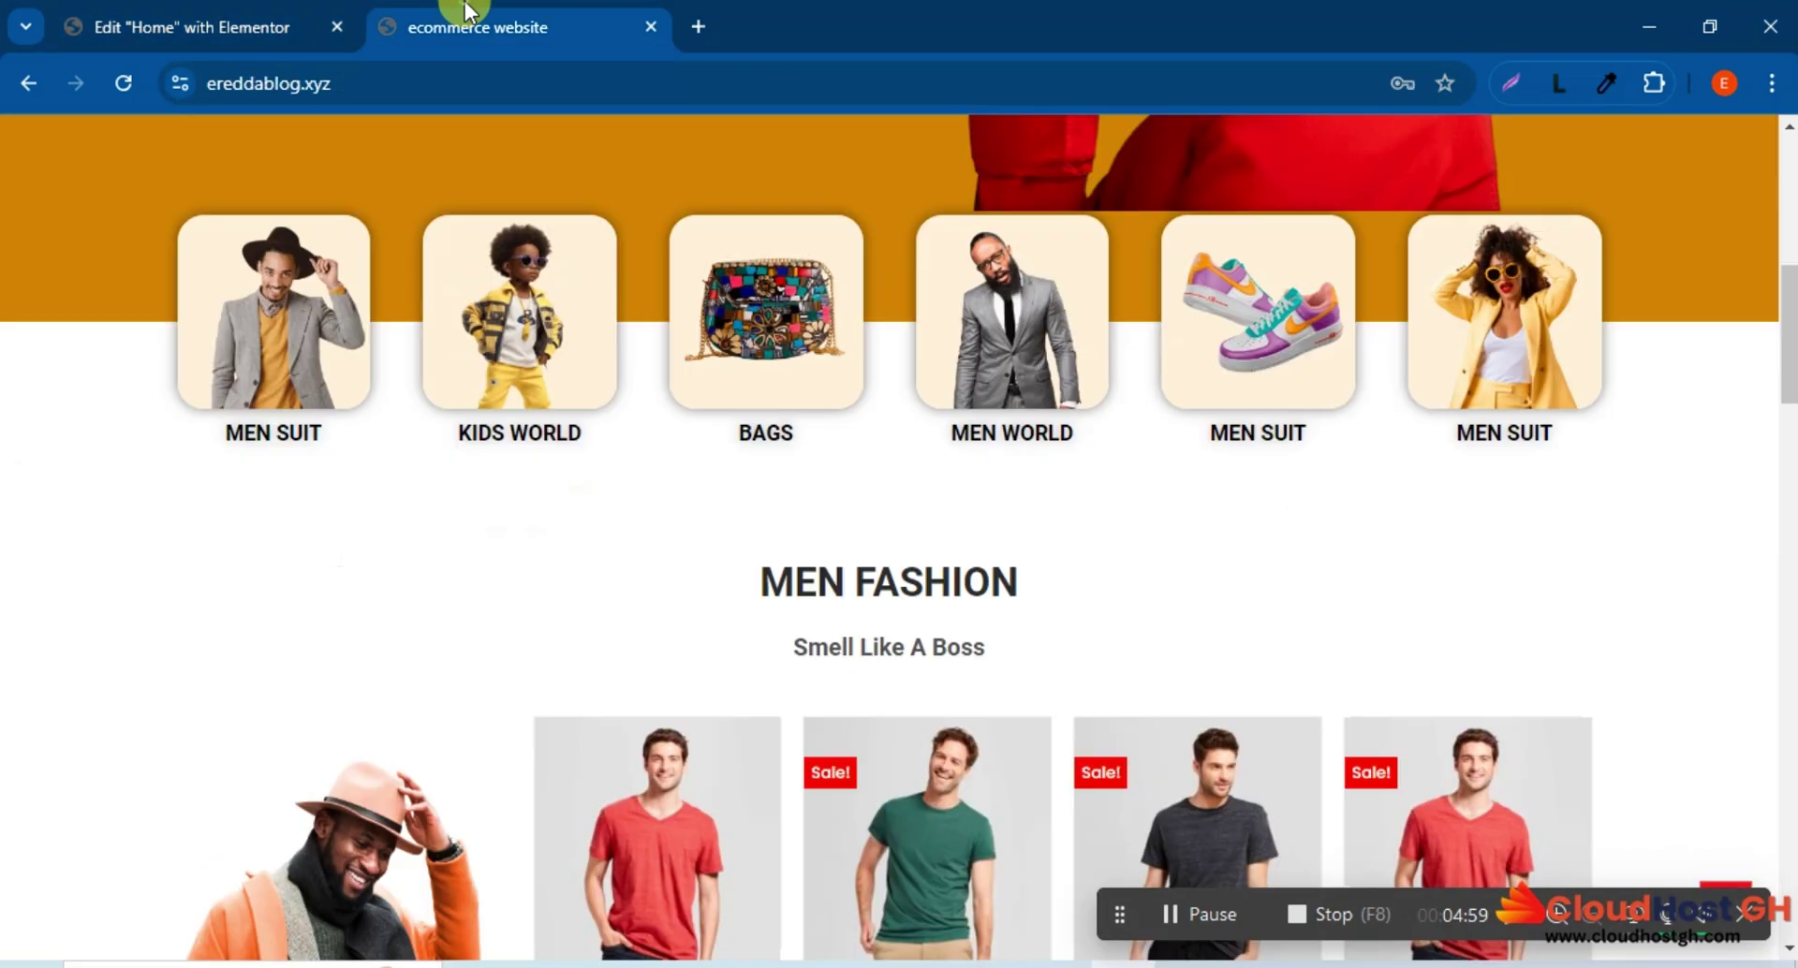
left_click(243, 11)
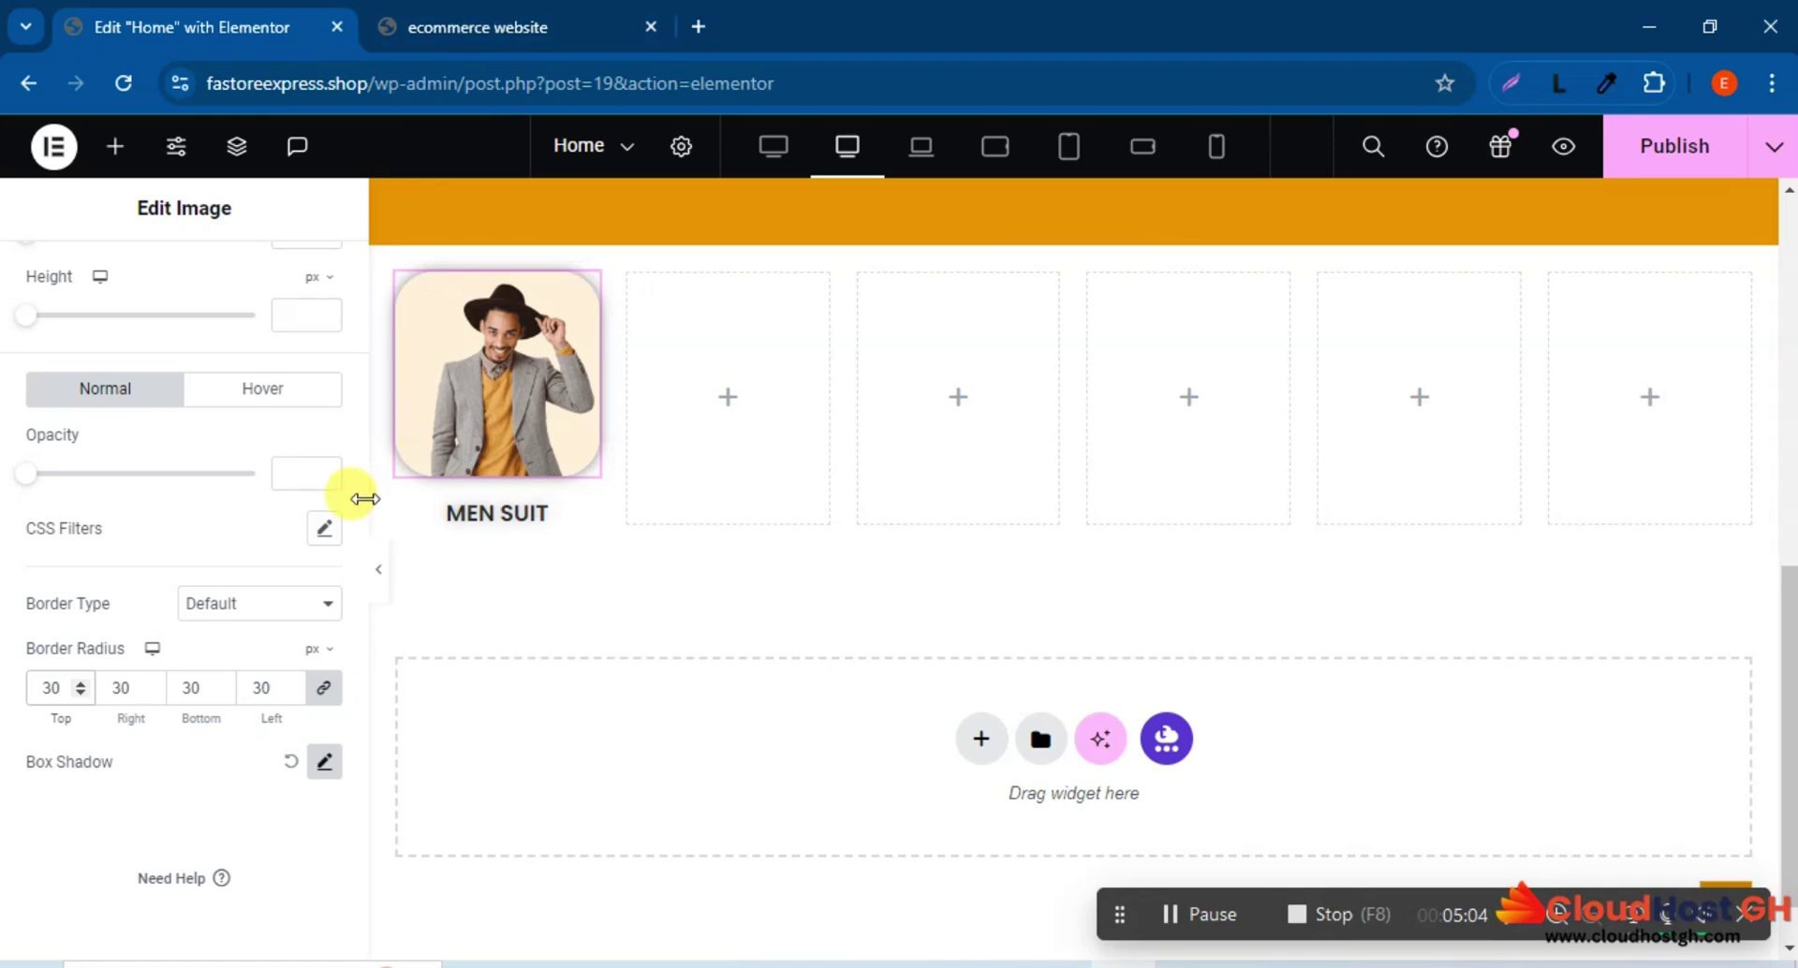
left_click(379, 582)
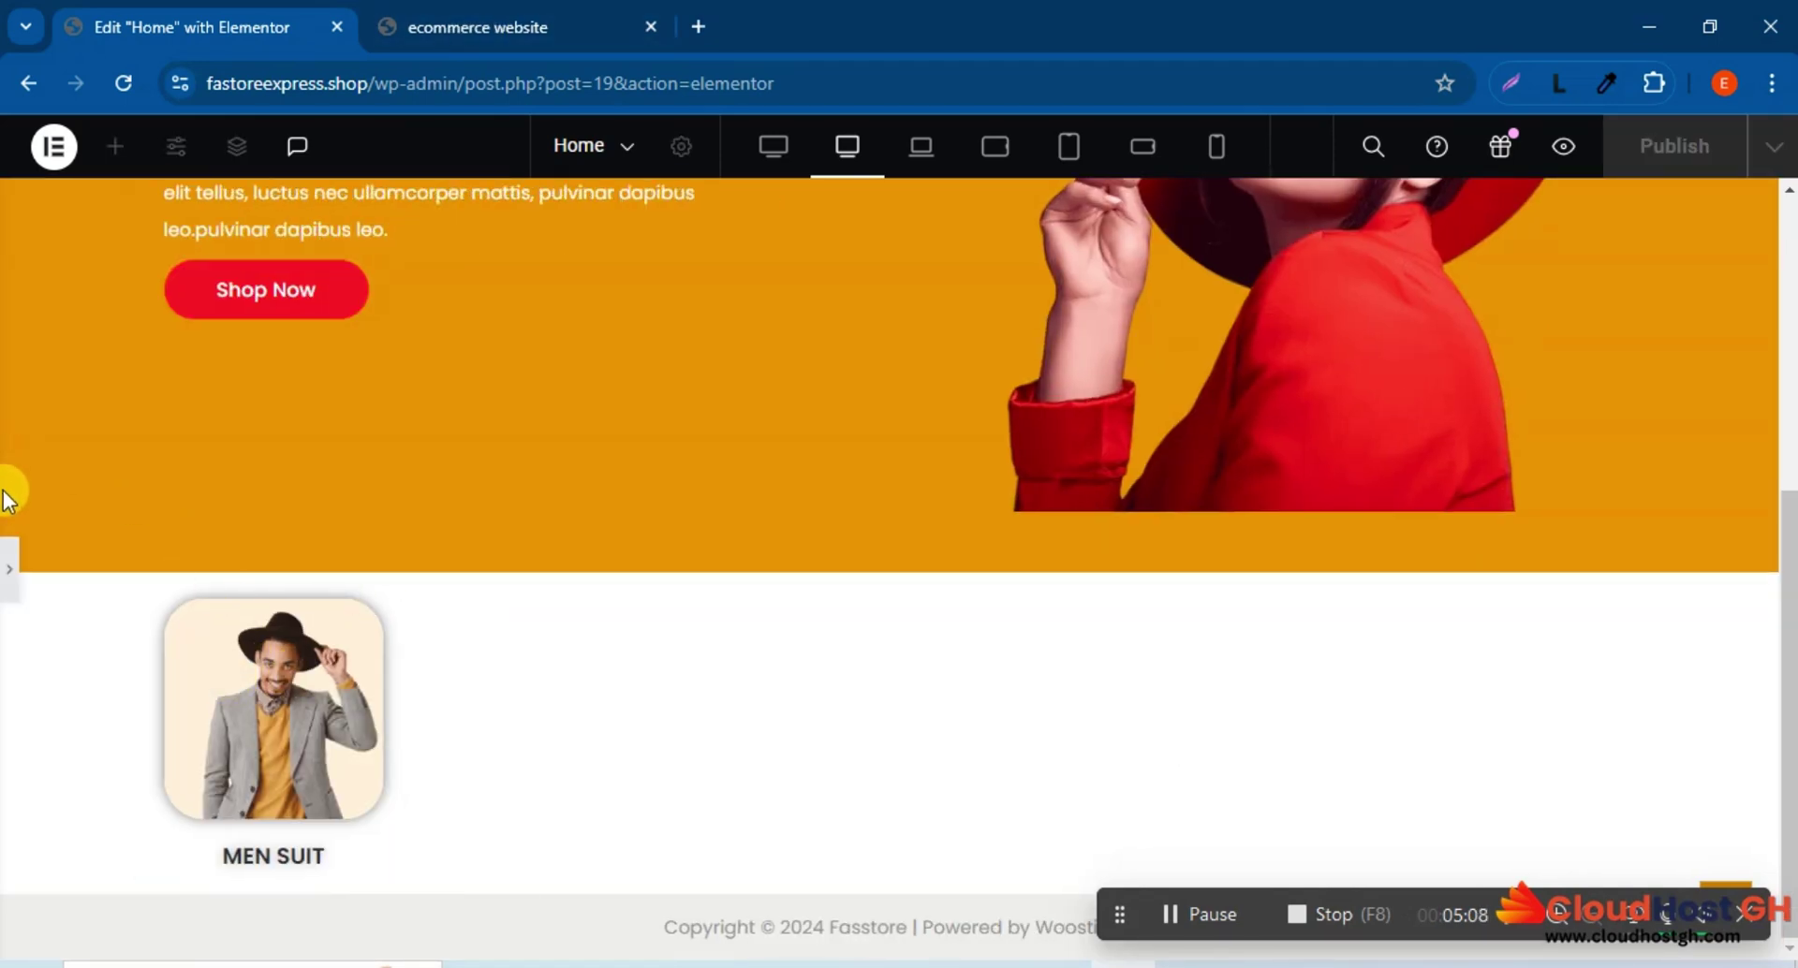
Set the MEN SUIT heading's font weight to 800 (Extra Bold) and publish the page.
left_click(19, 582)
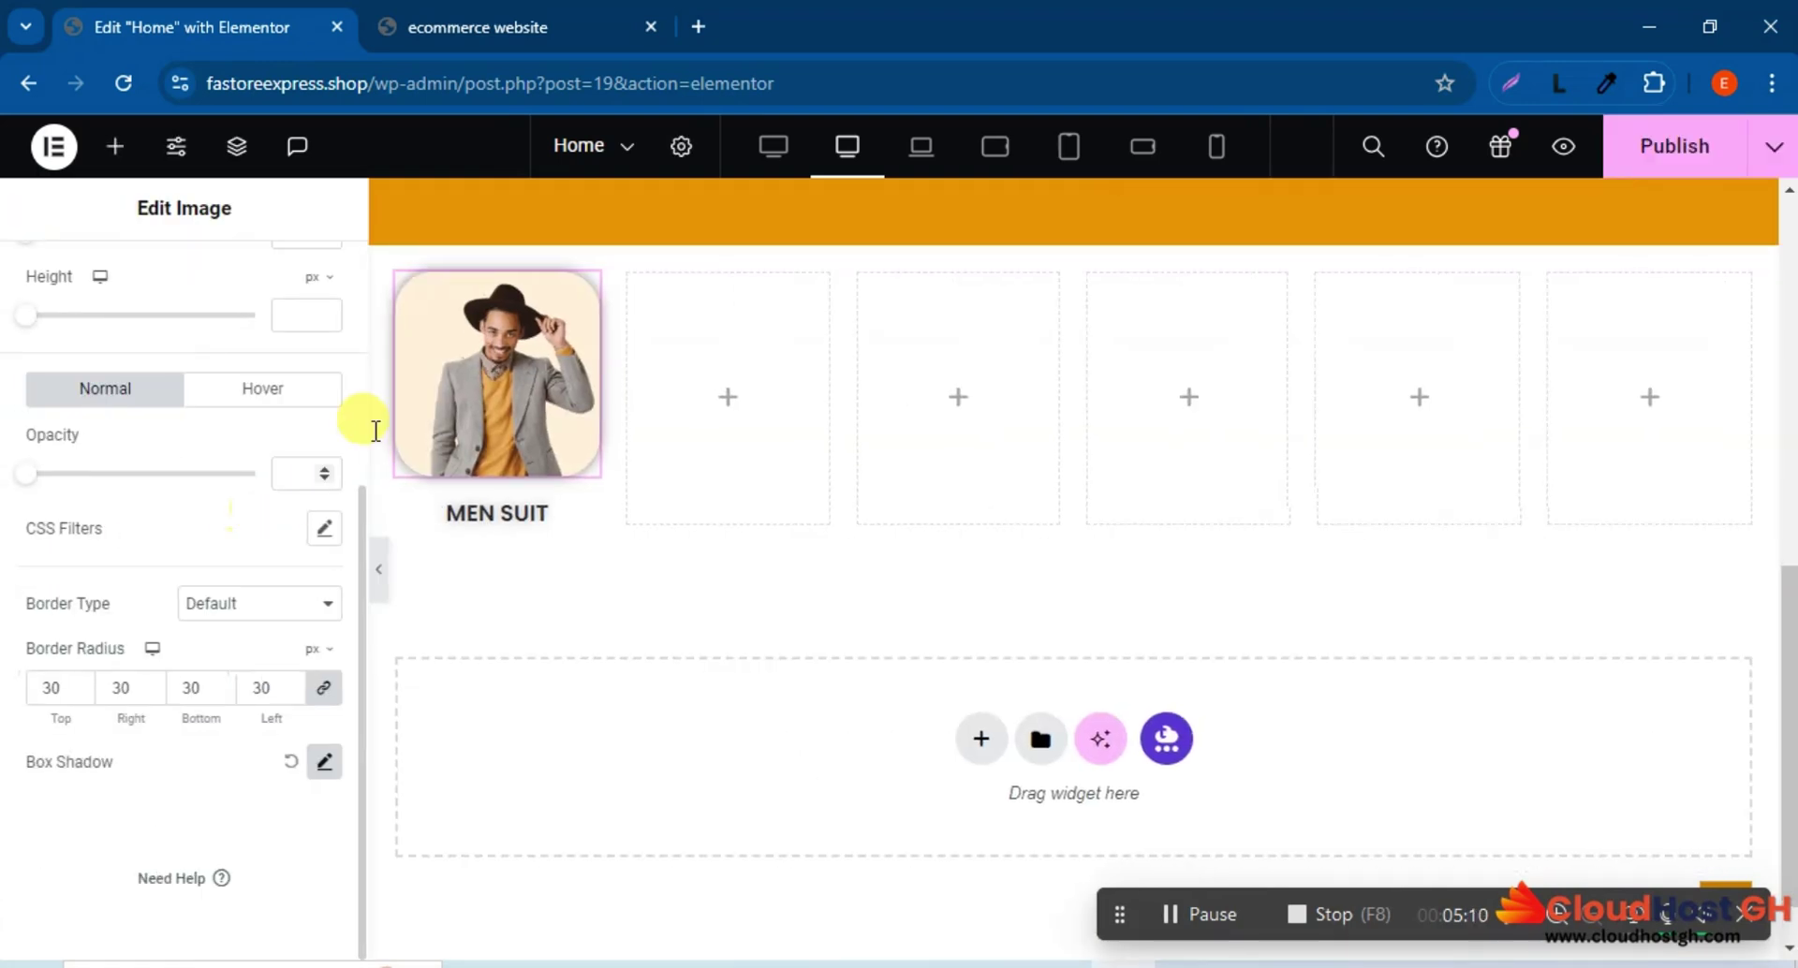
left_click(562, 13)
left_click(240, 21)
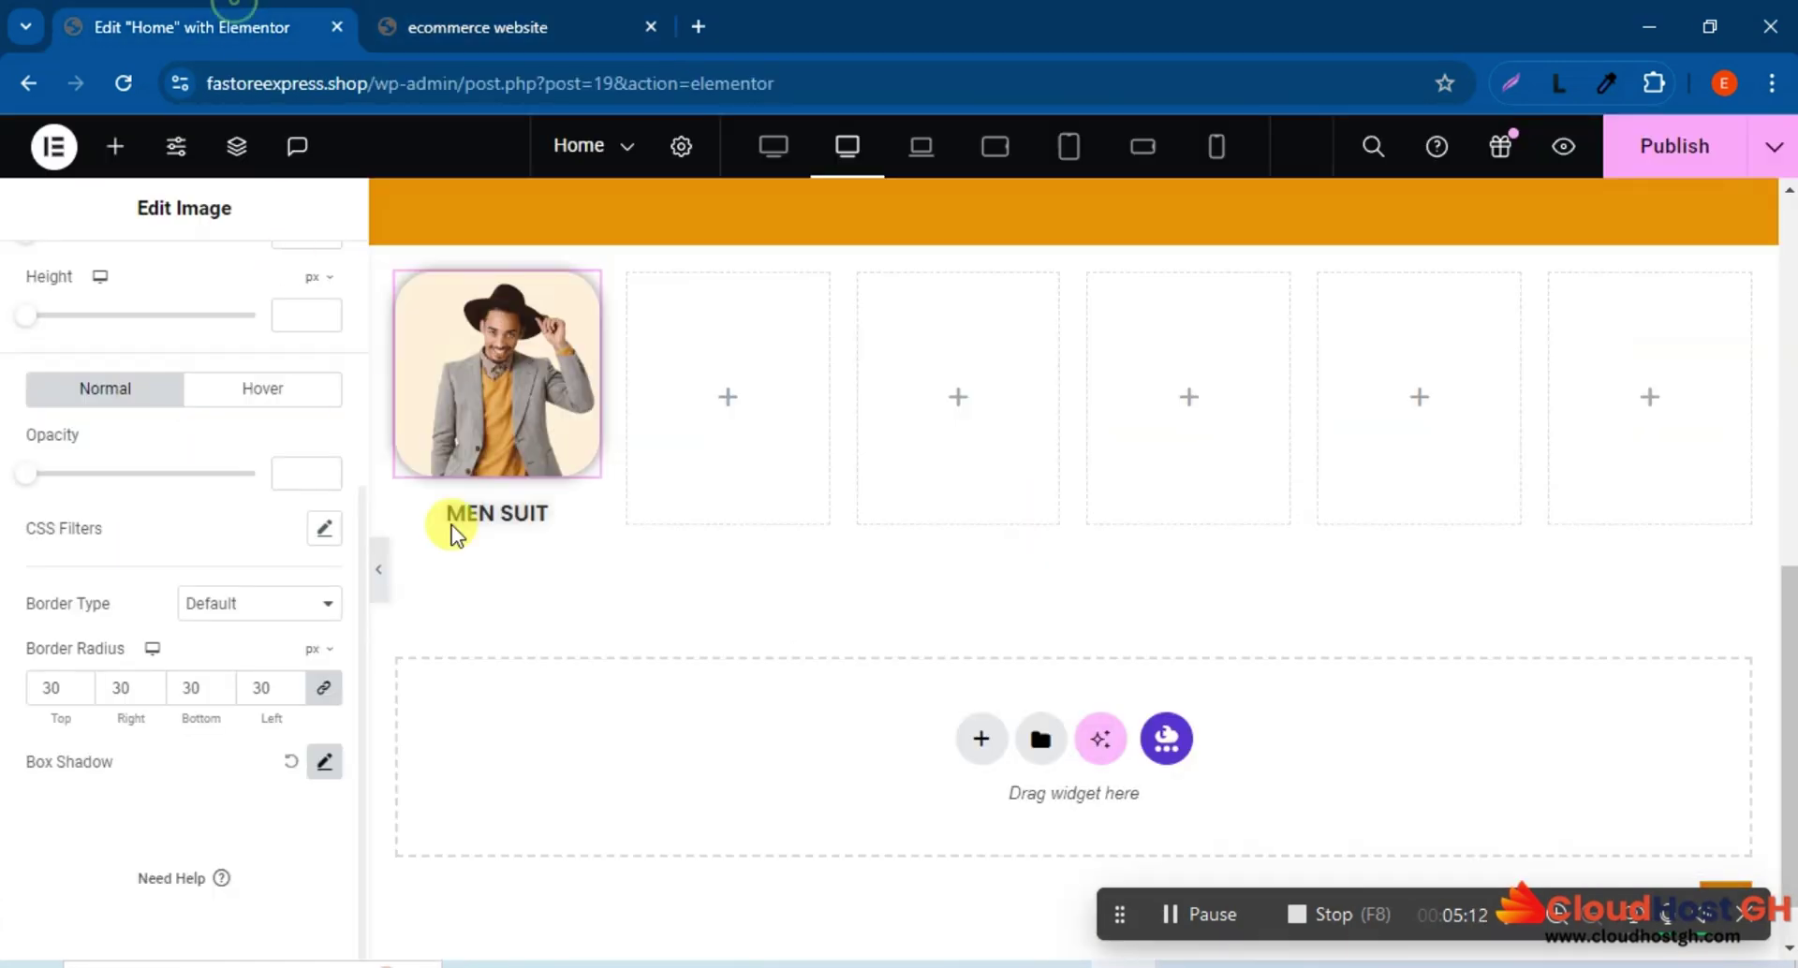
left_click(496, 517)
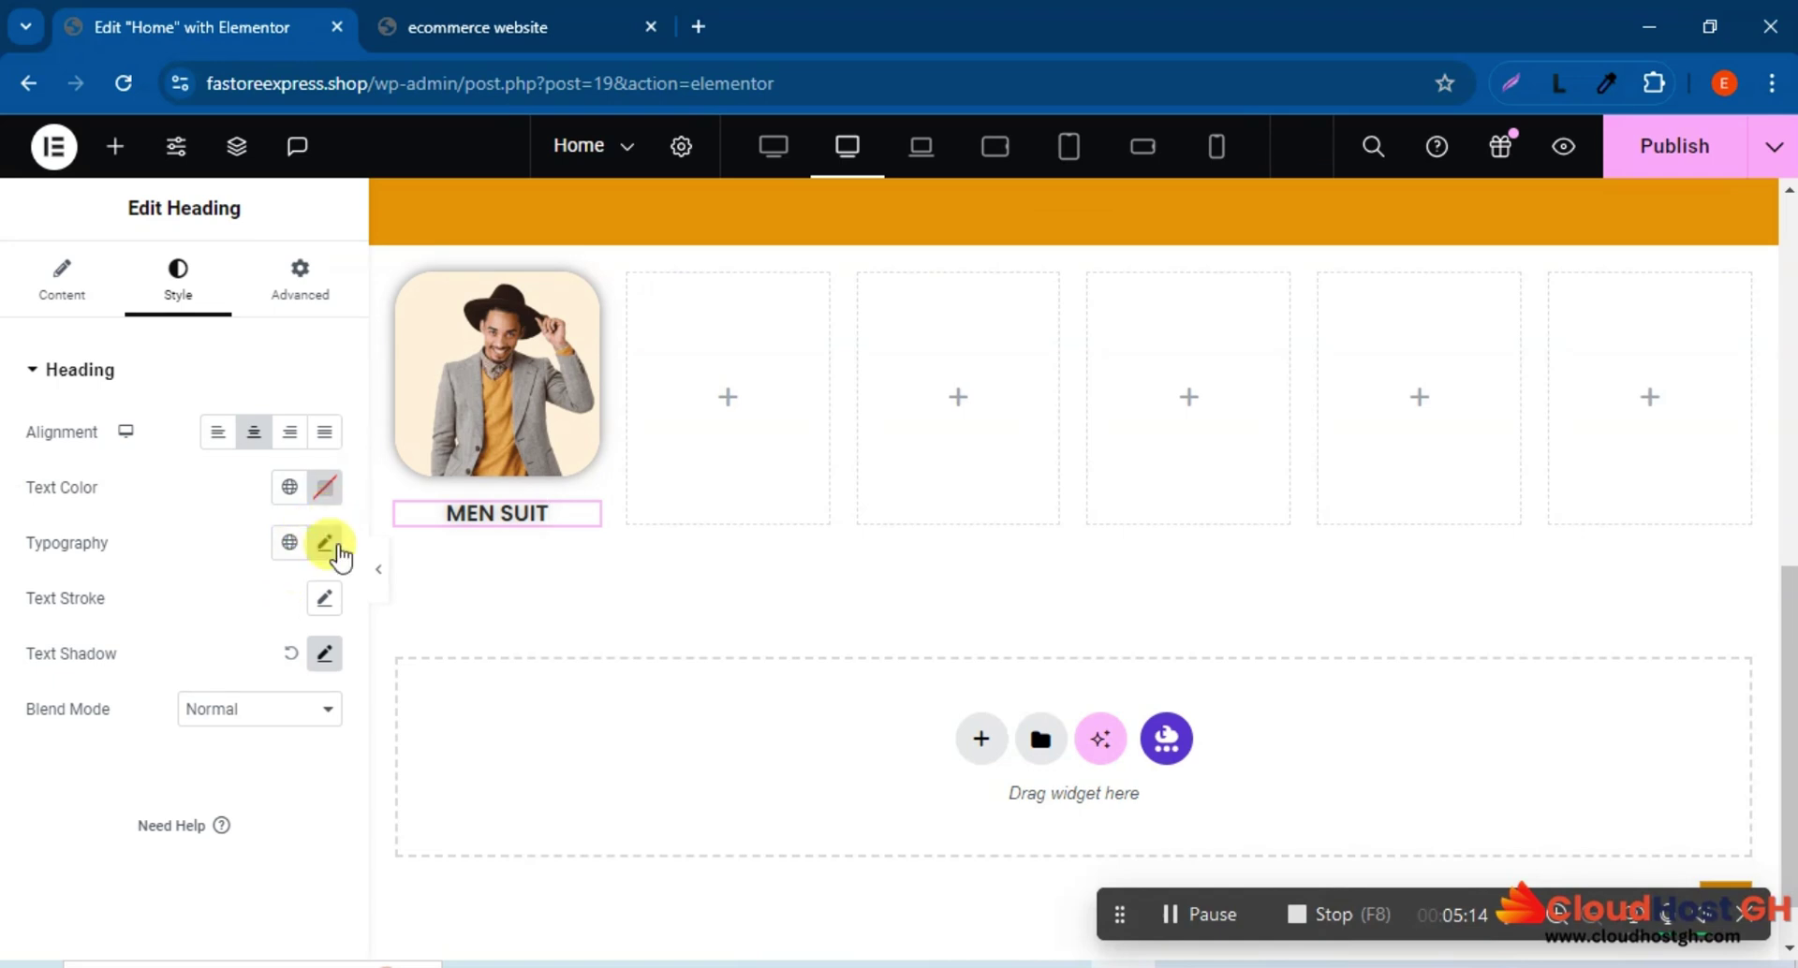
left_click(325, 544)
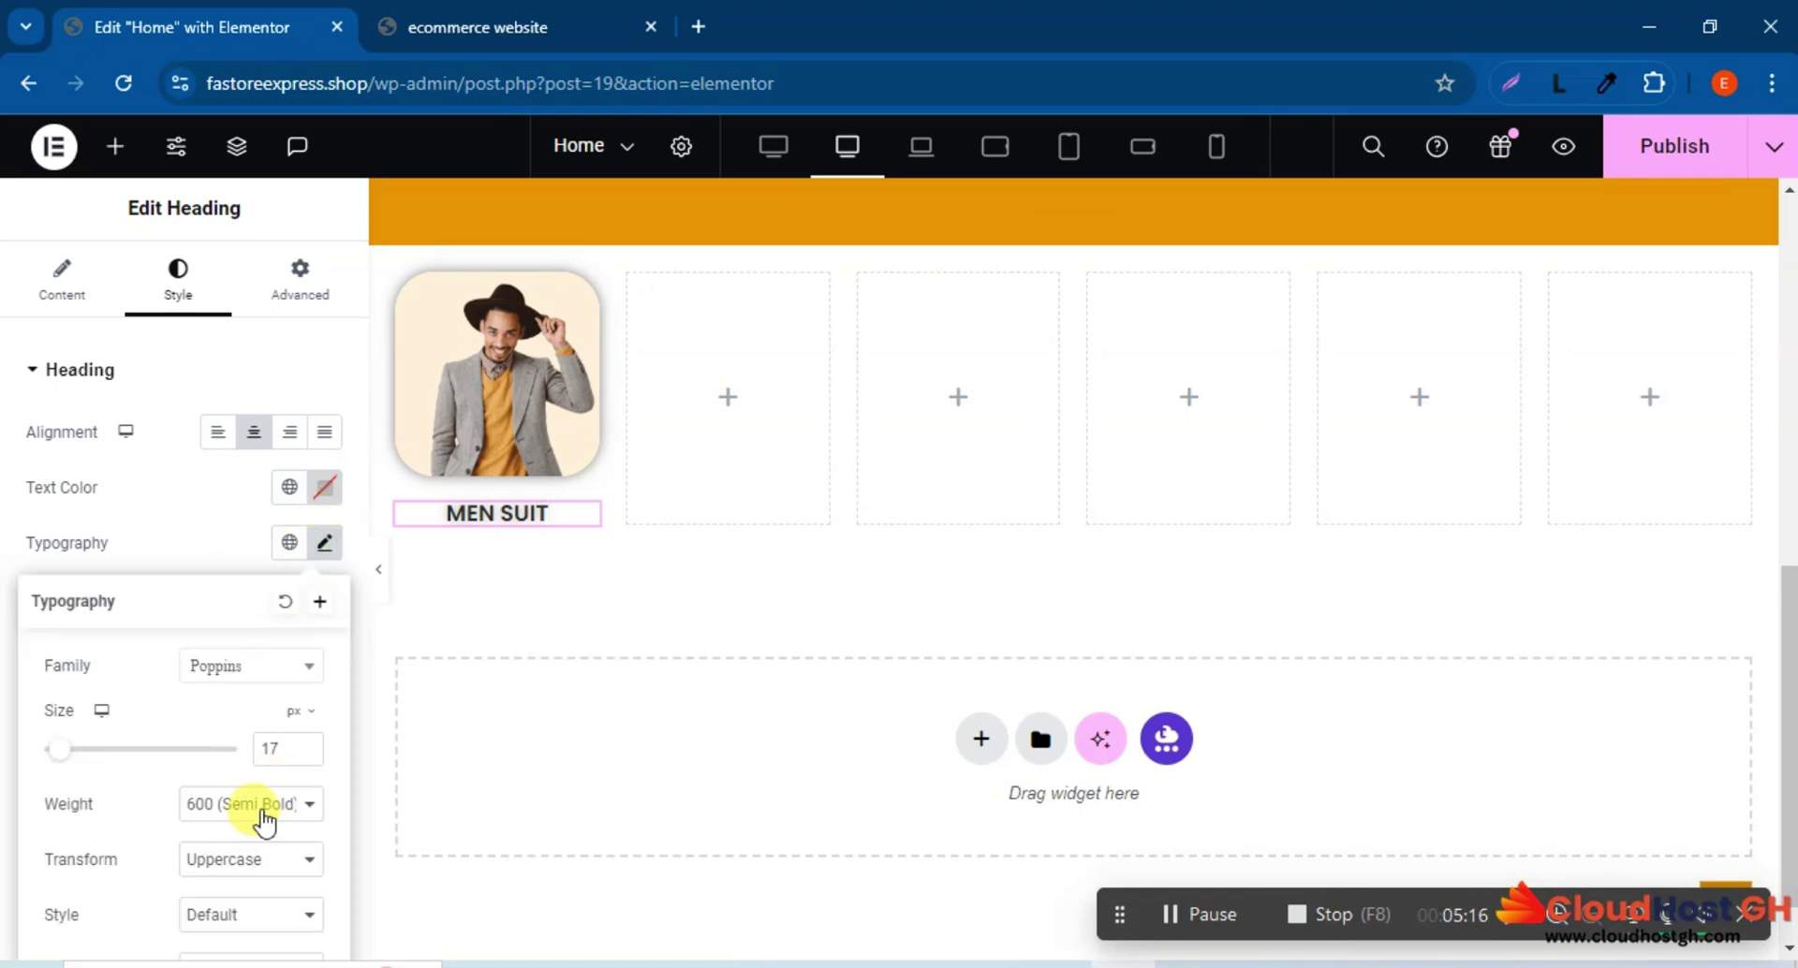
left_click(262, 812)
left_click(251, 693)
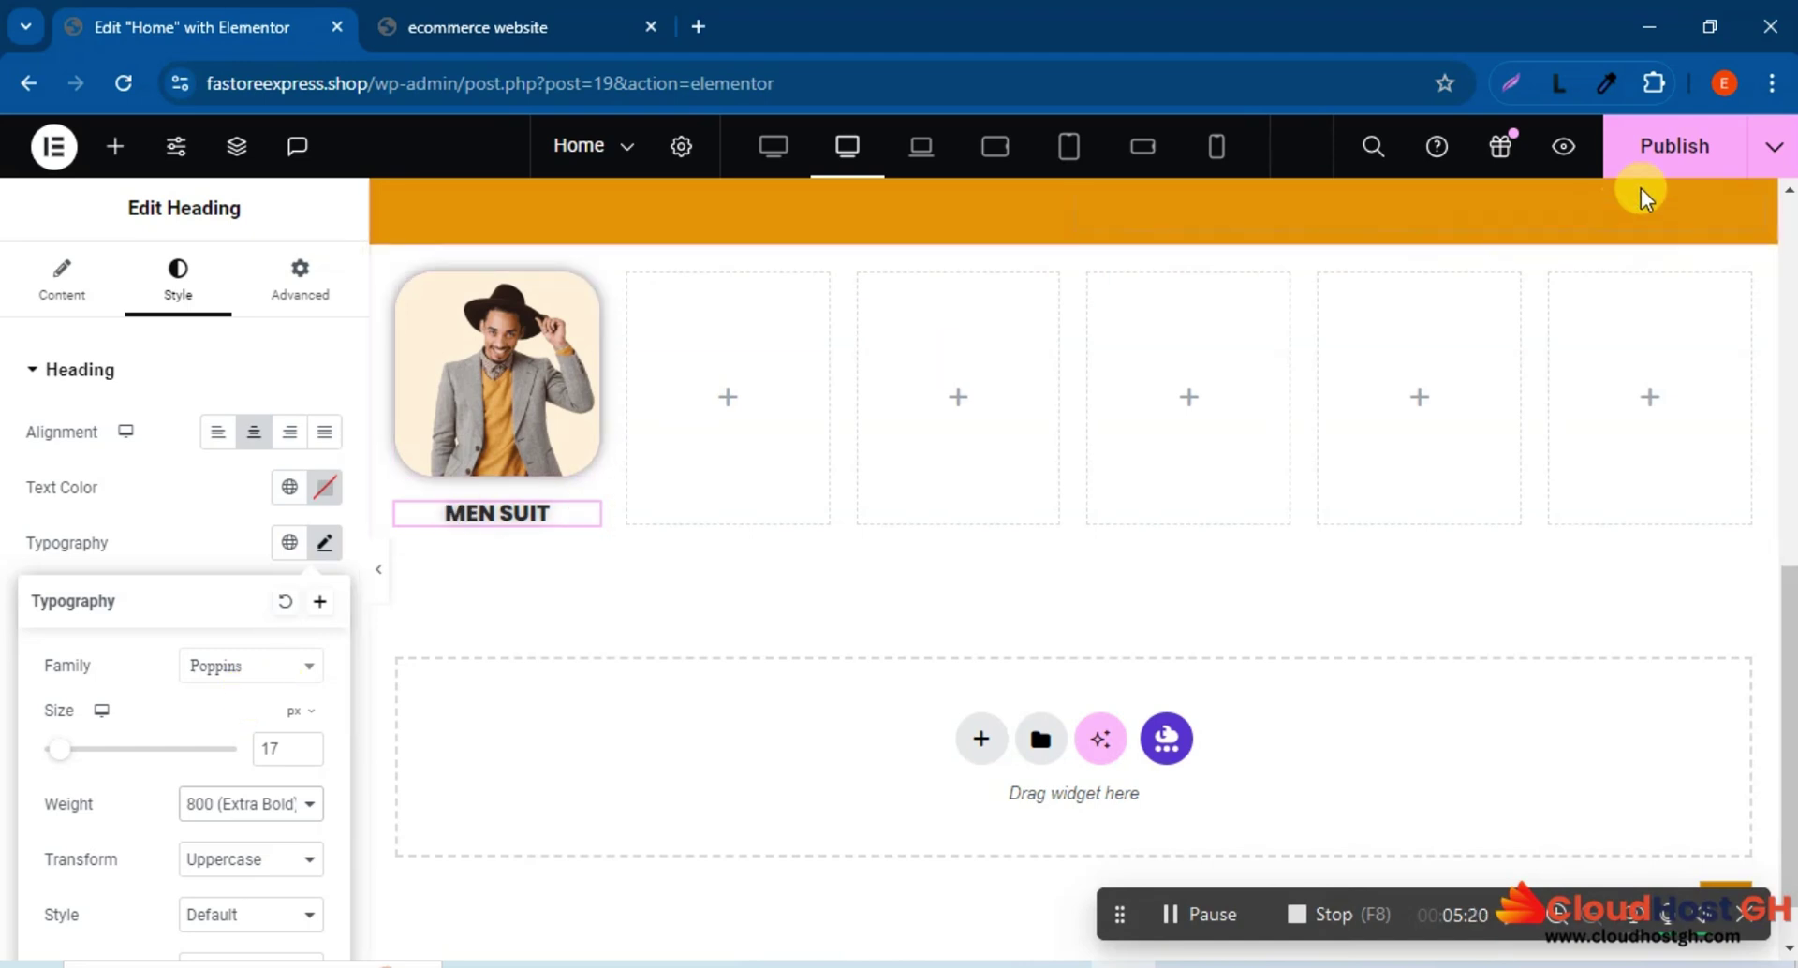
left_click(1669, 153)
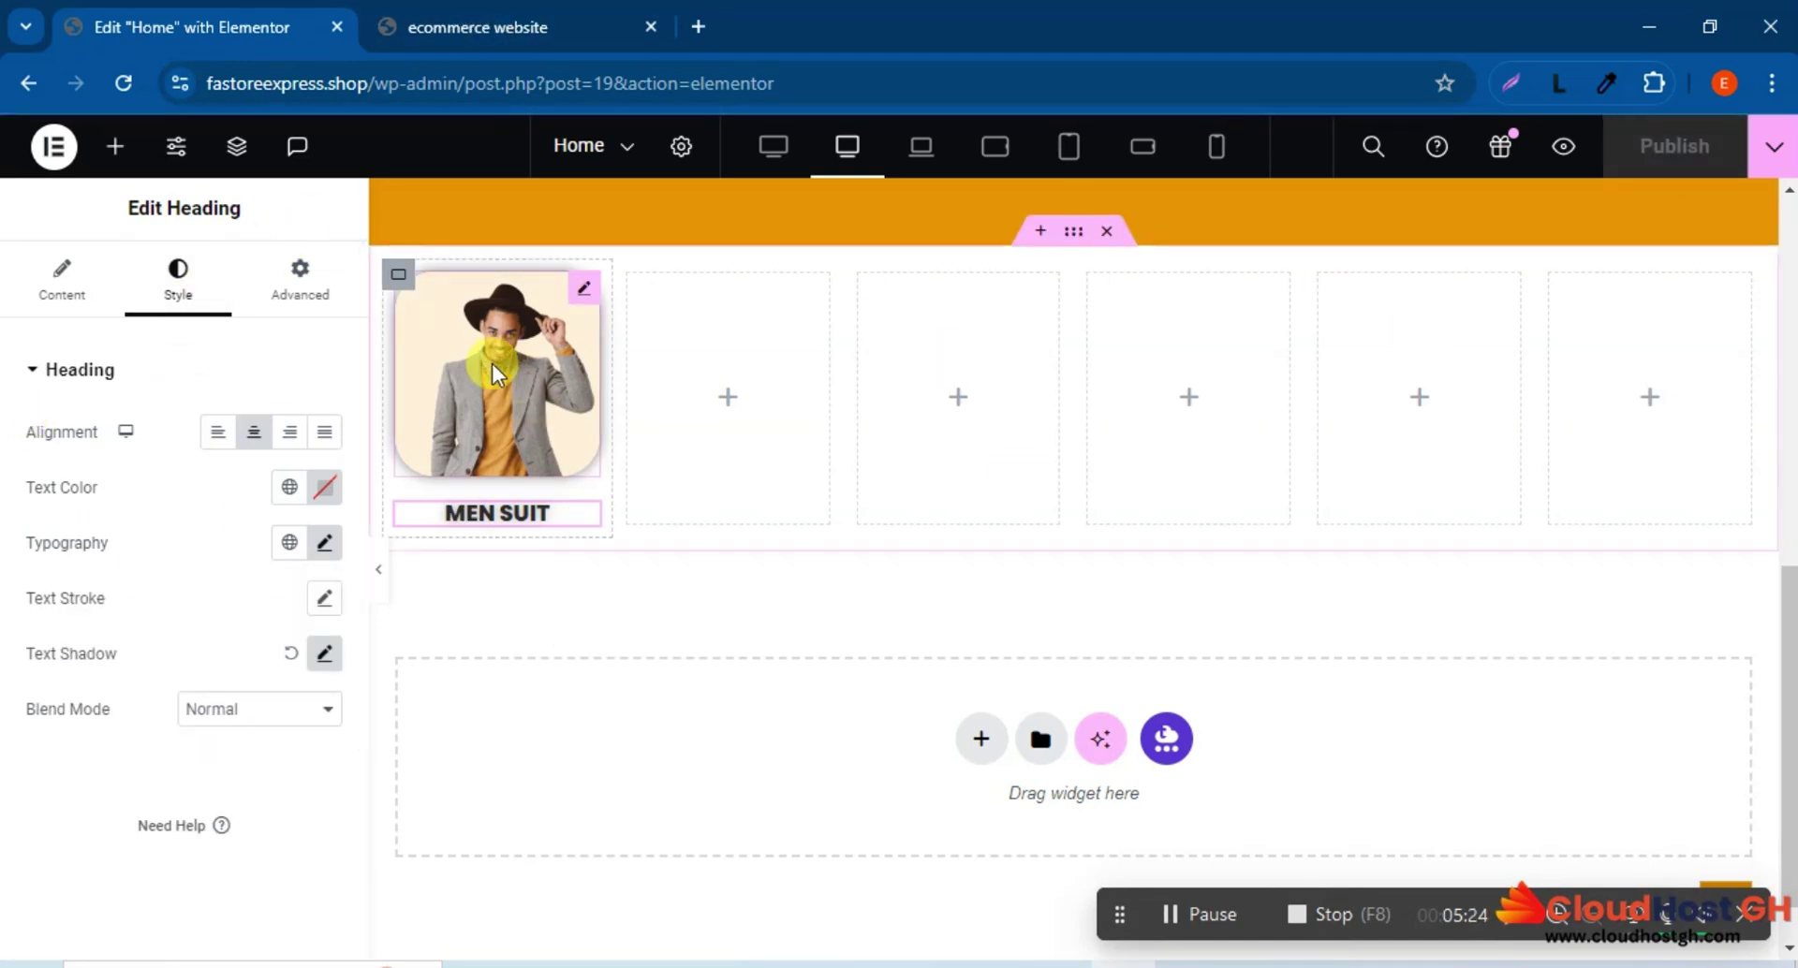
Compare the MEN SUIT heading and image with the reference category row, including a check with the editing panel hidden.
left_click(496, 19)
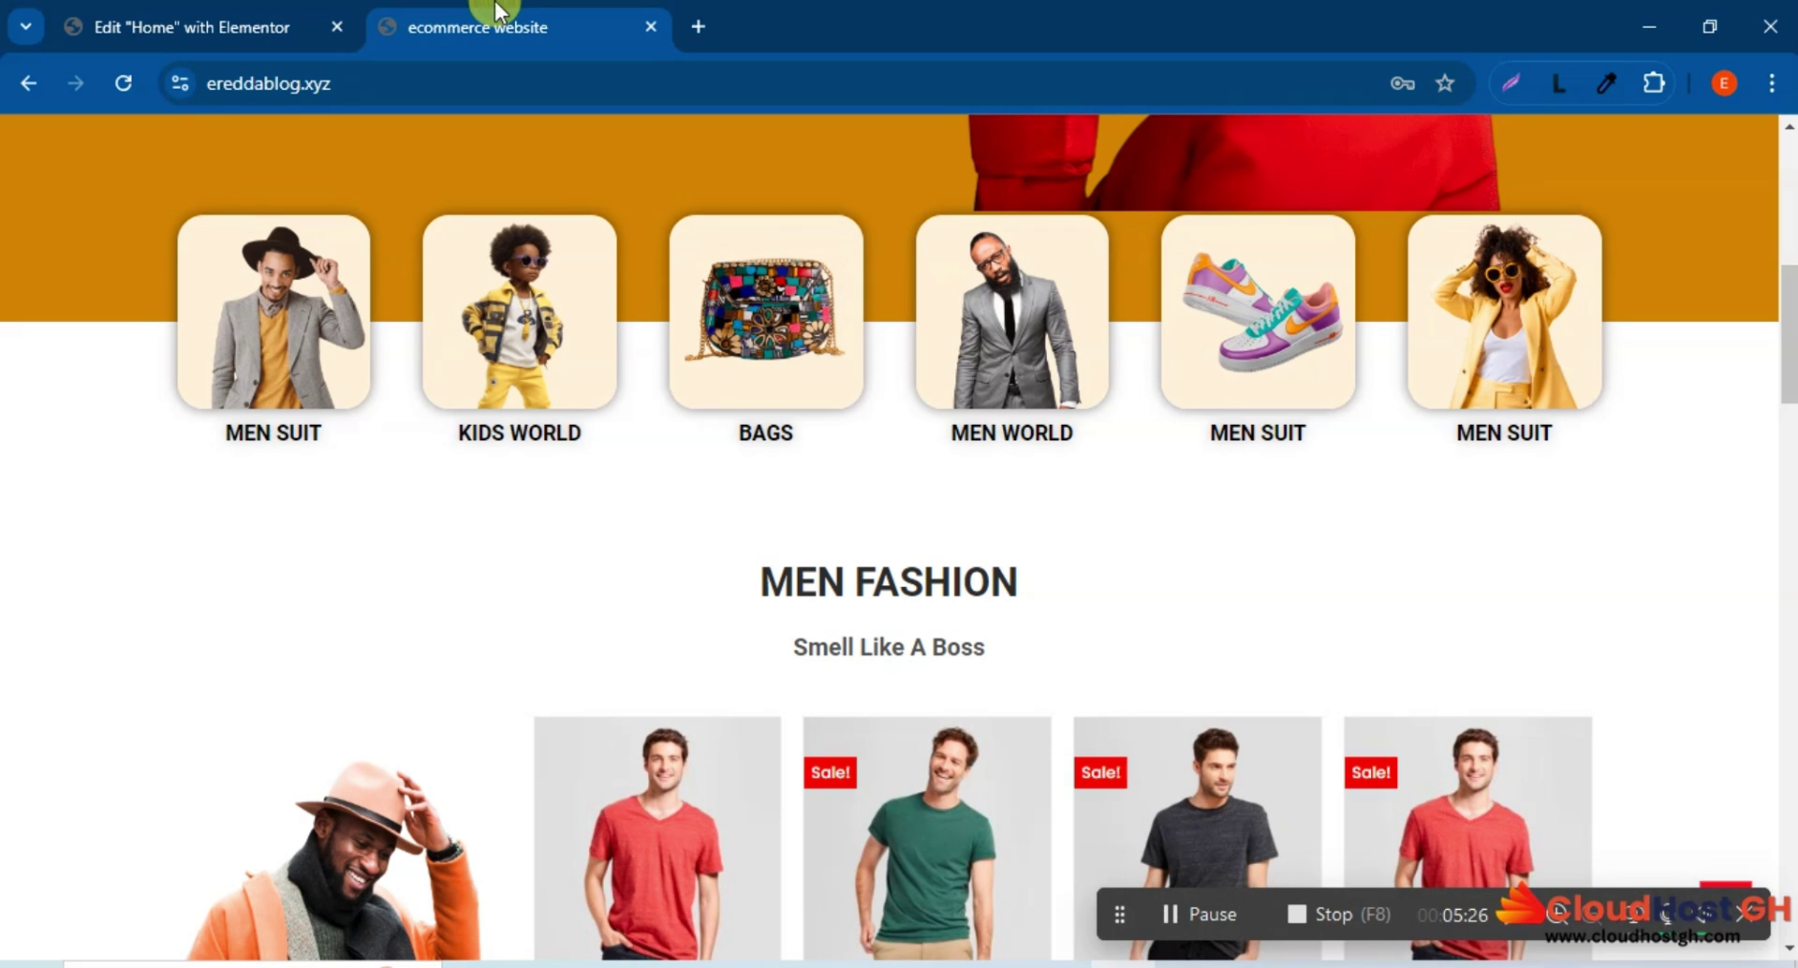
left_click(208, 19)
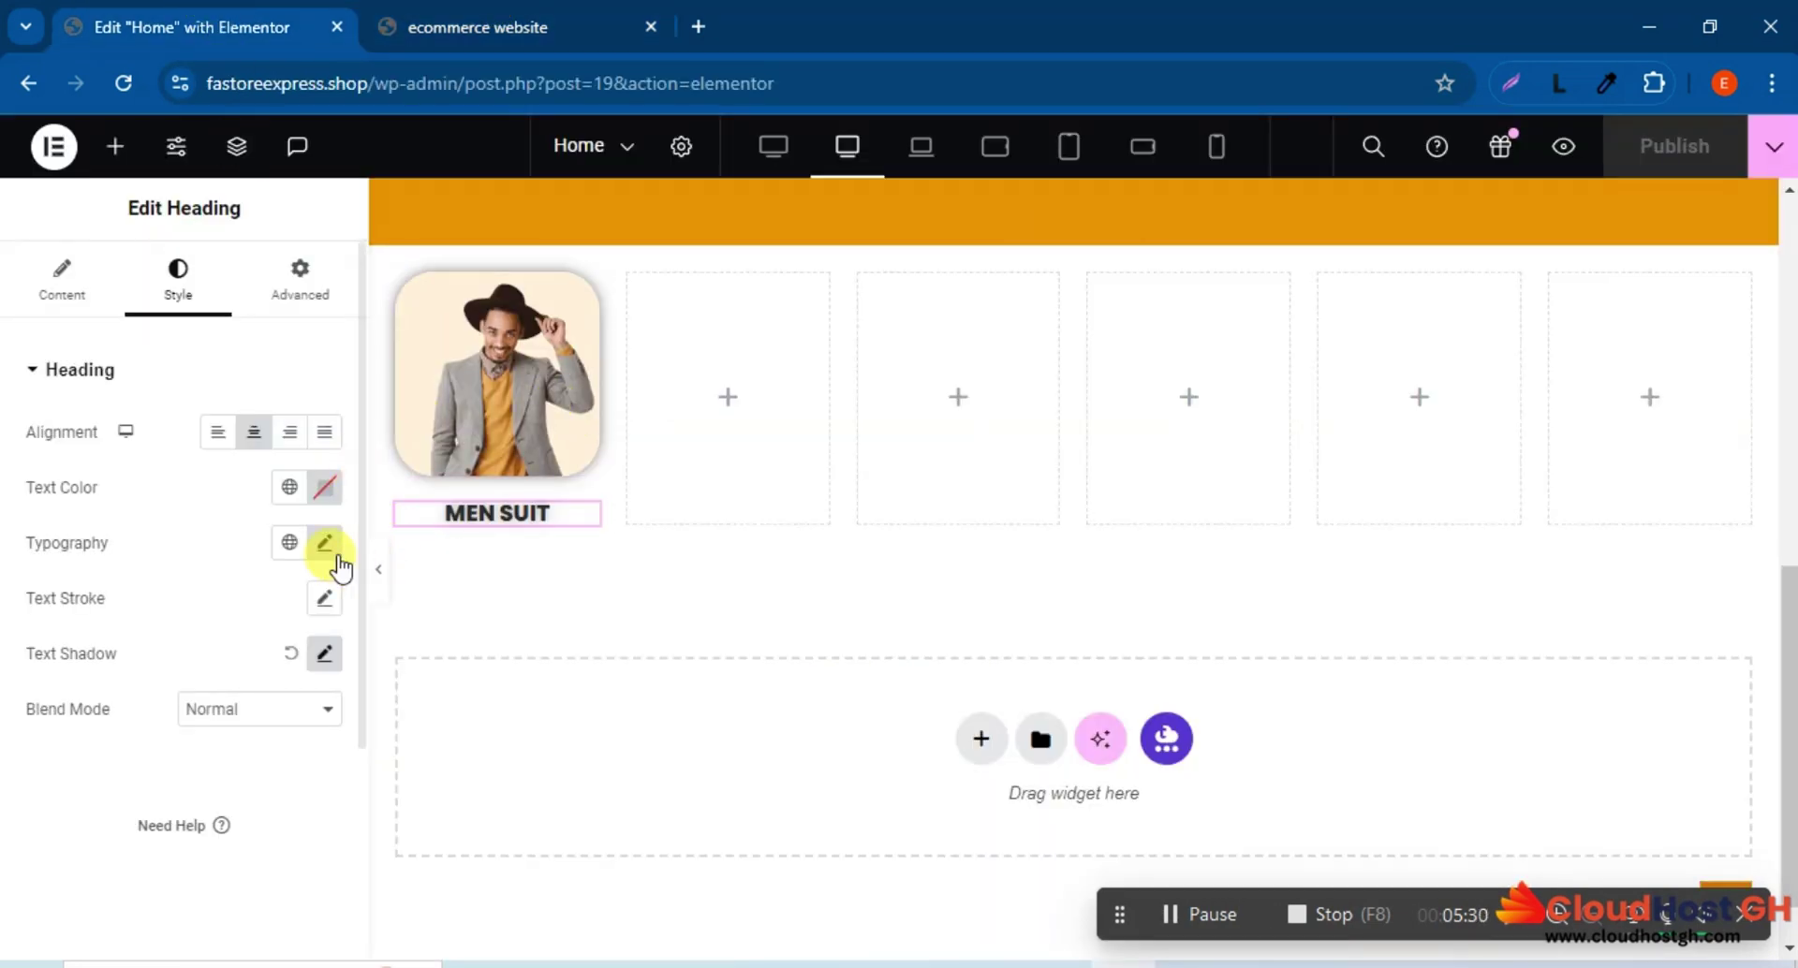
left_click(469, 17)
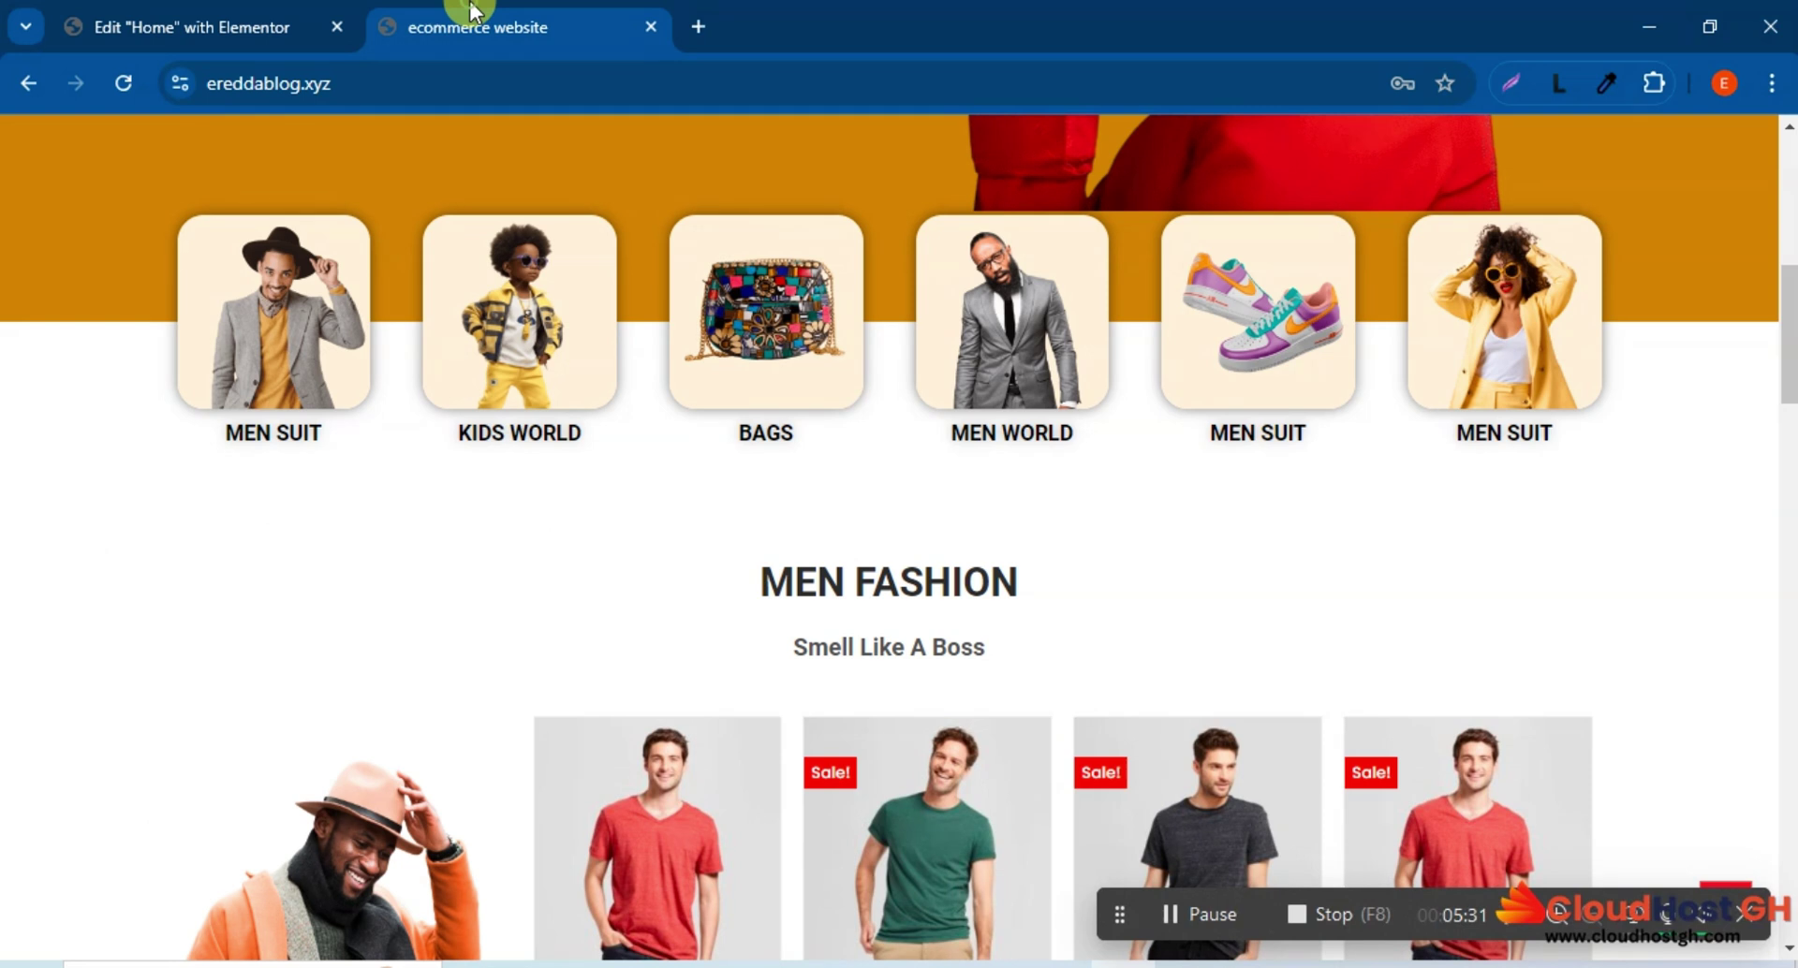
left_click(192, 13)
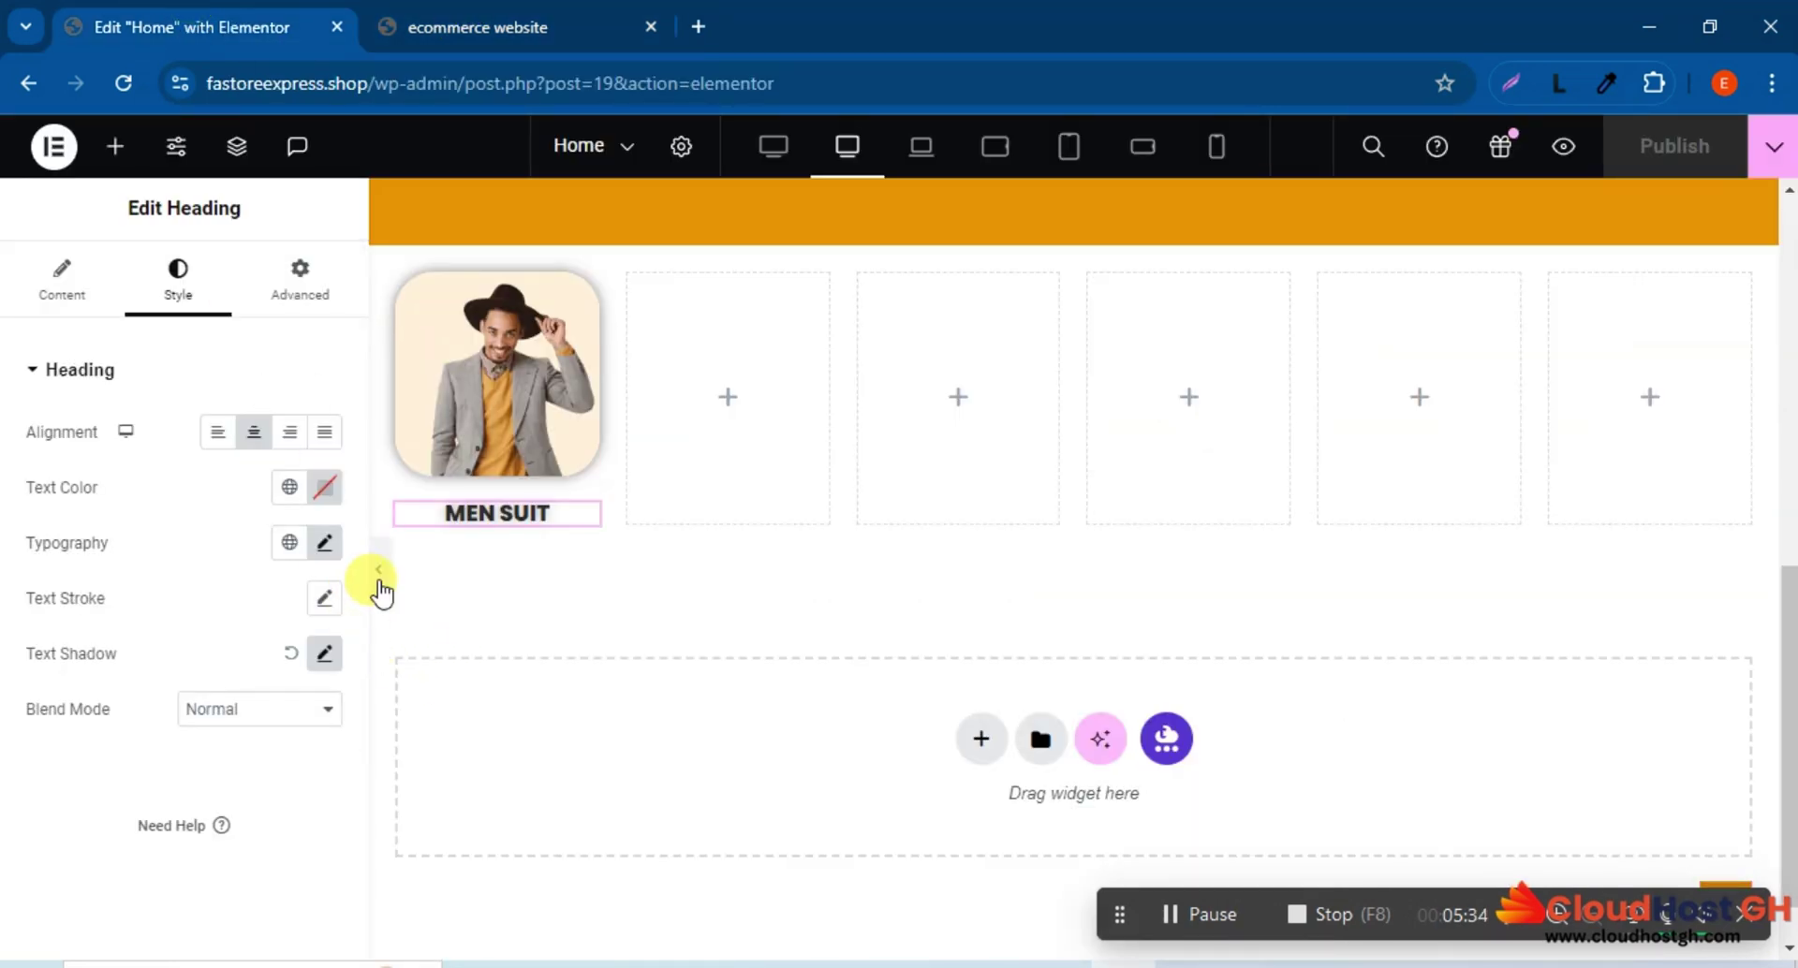
left_click(379, 575)
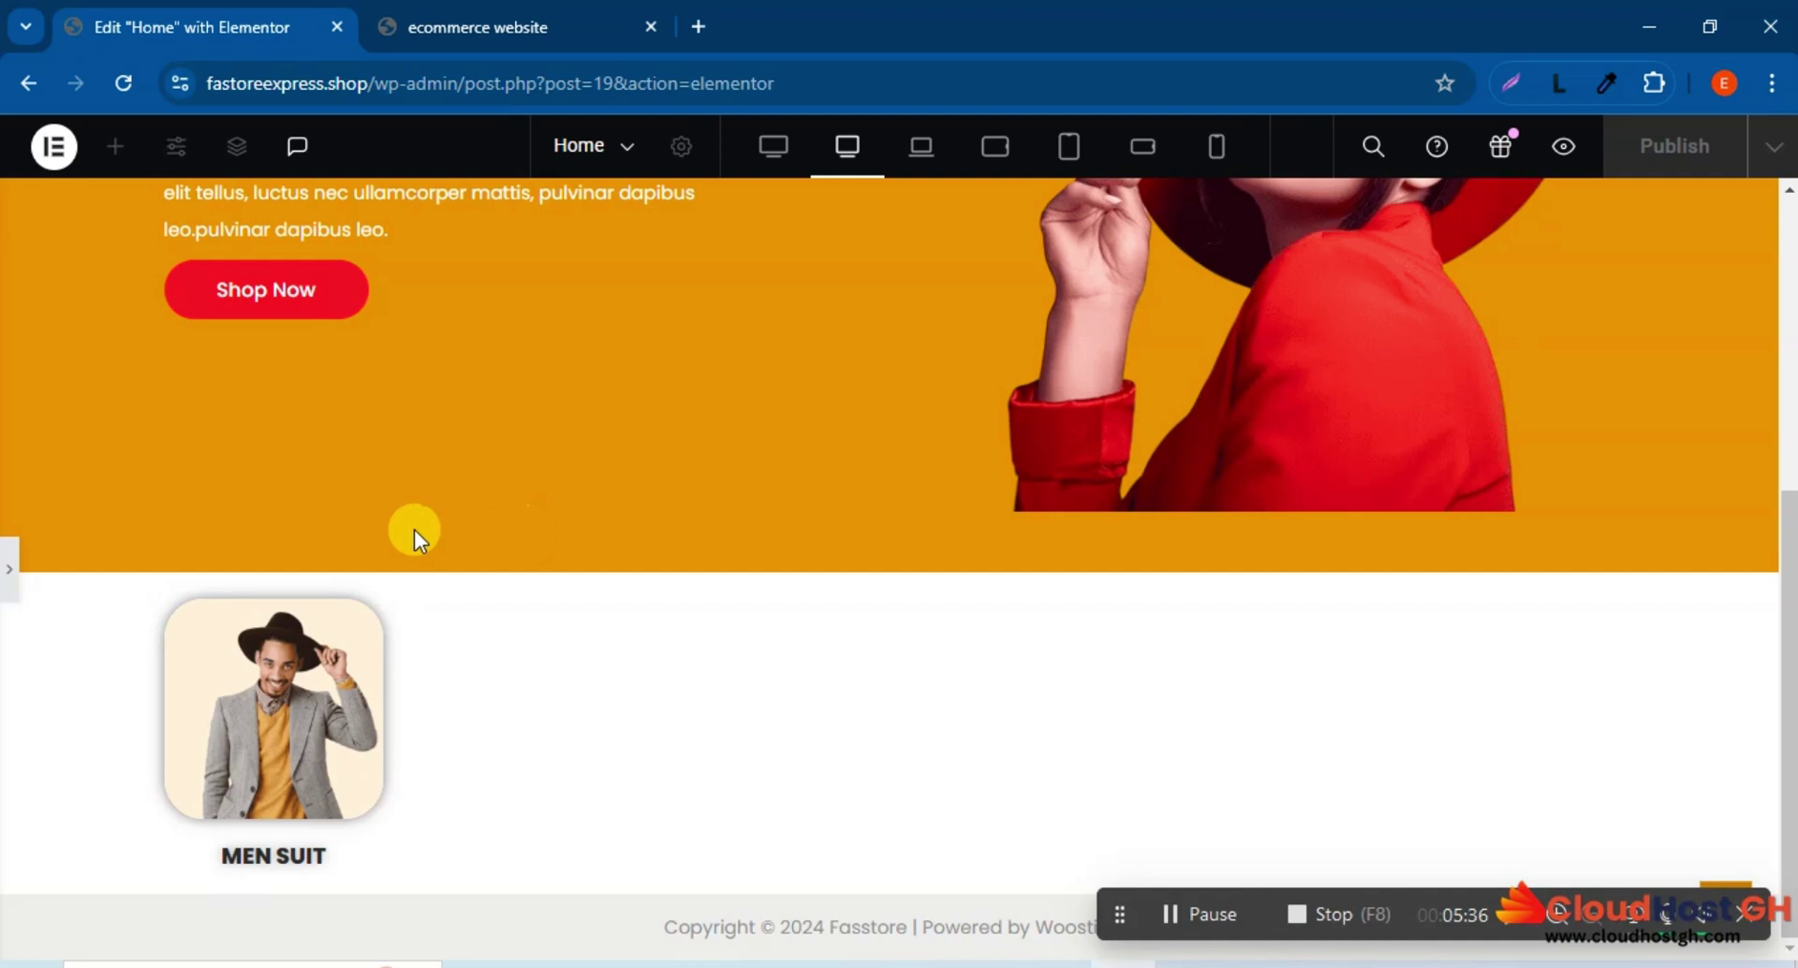
left_click(9, 568)
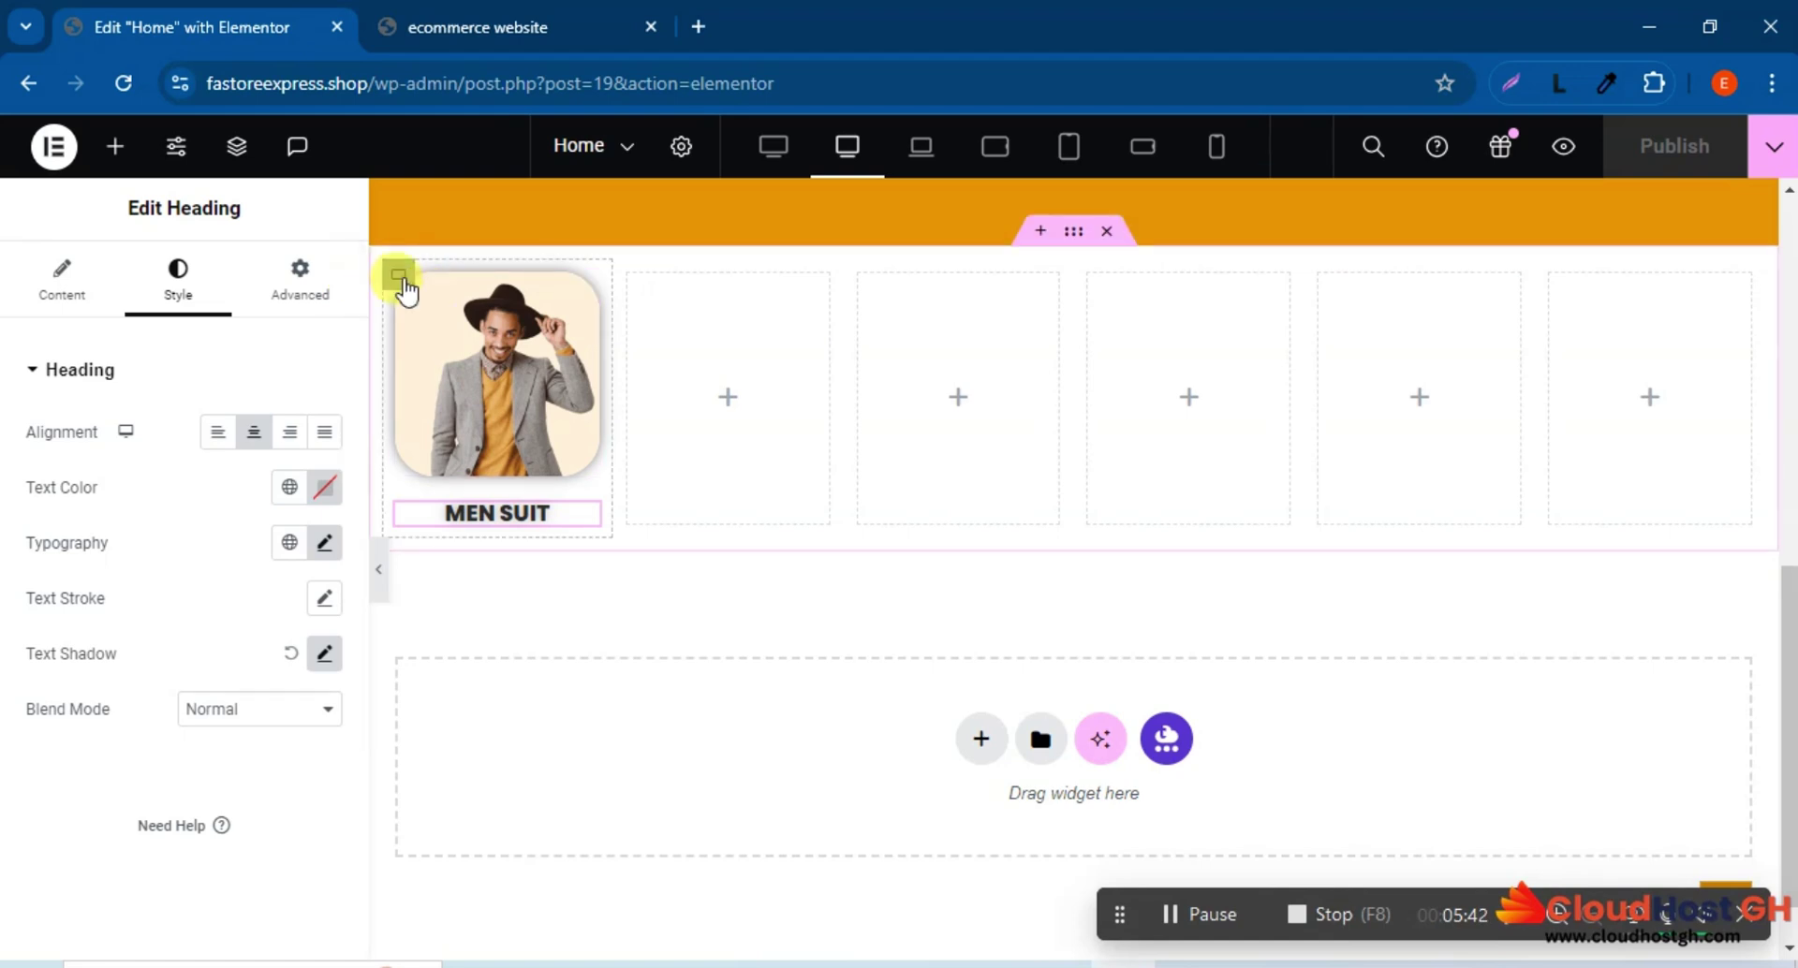
Set the first column container's padding to 10 px on all four sides.
left_click(399, 277)
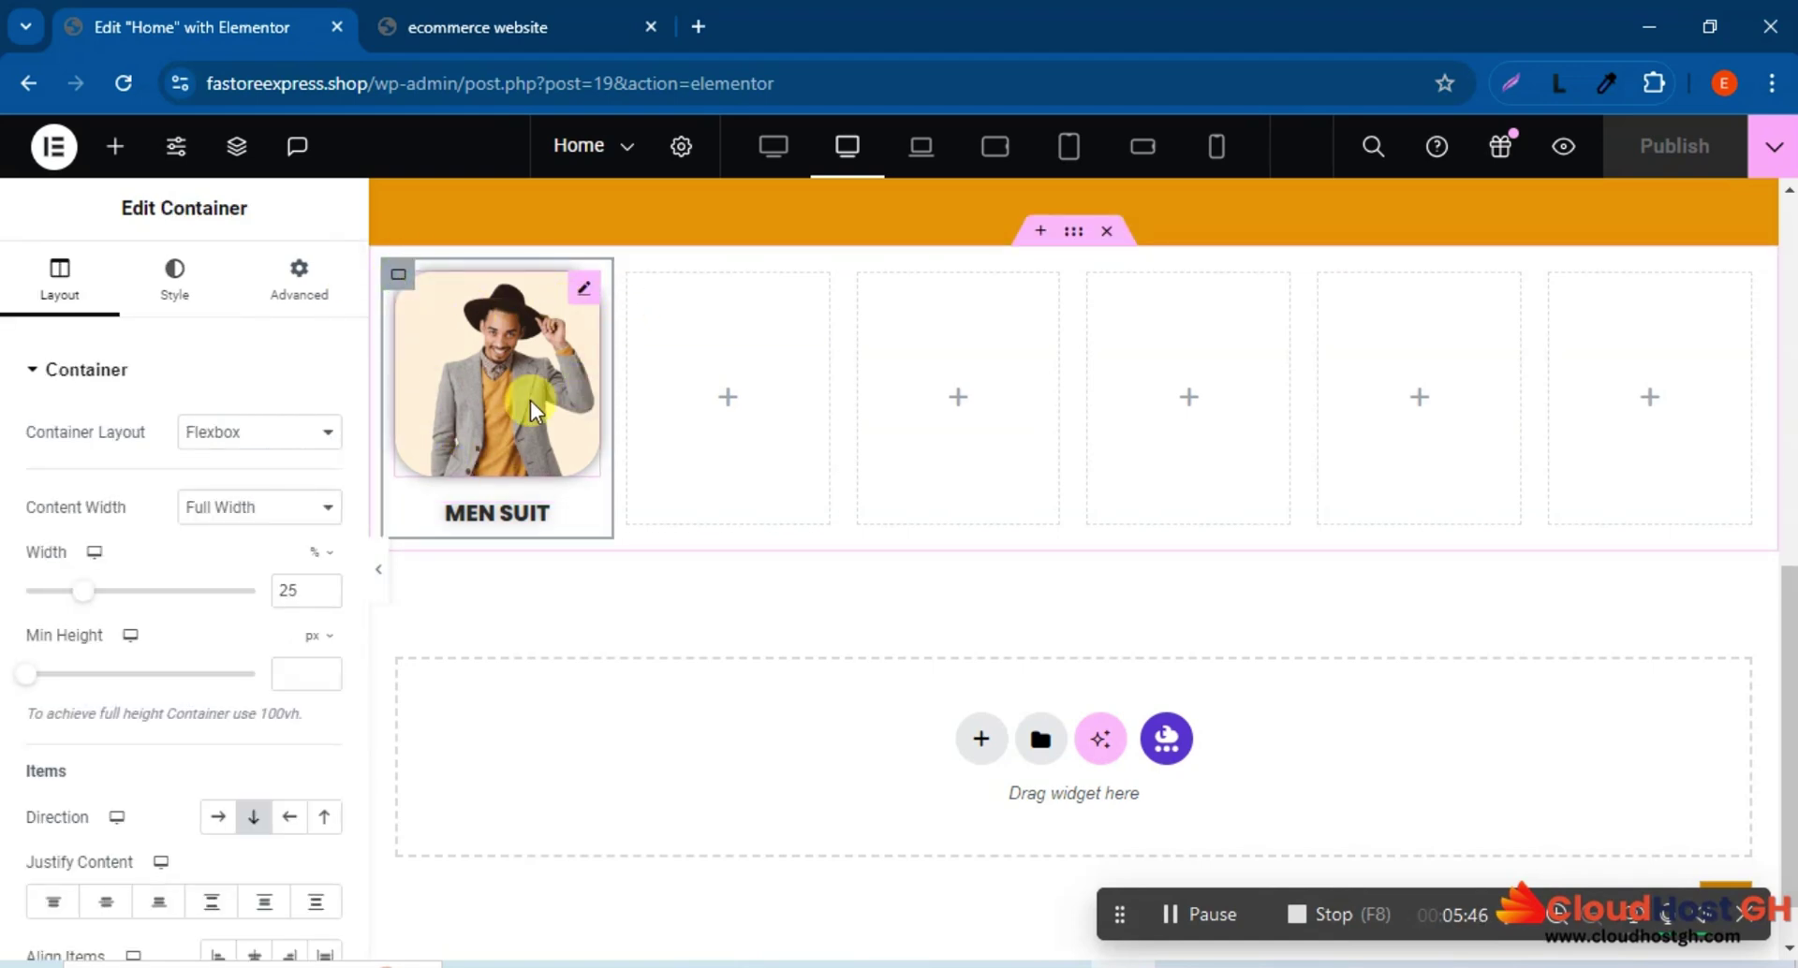
left_click(302, 284)
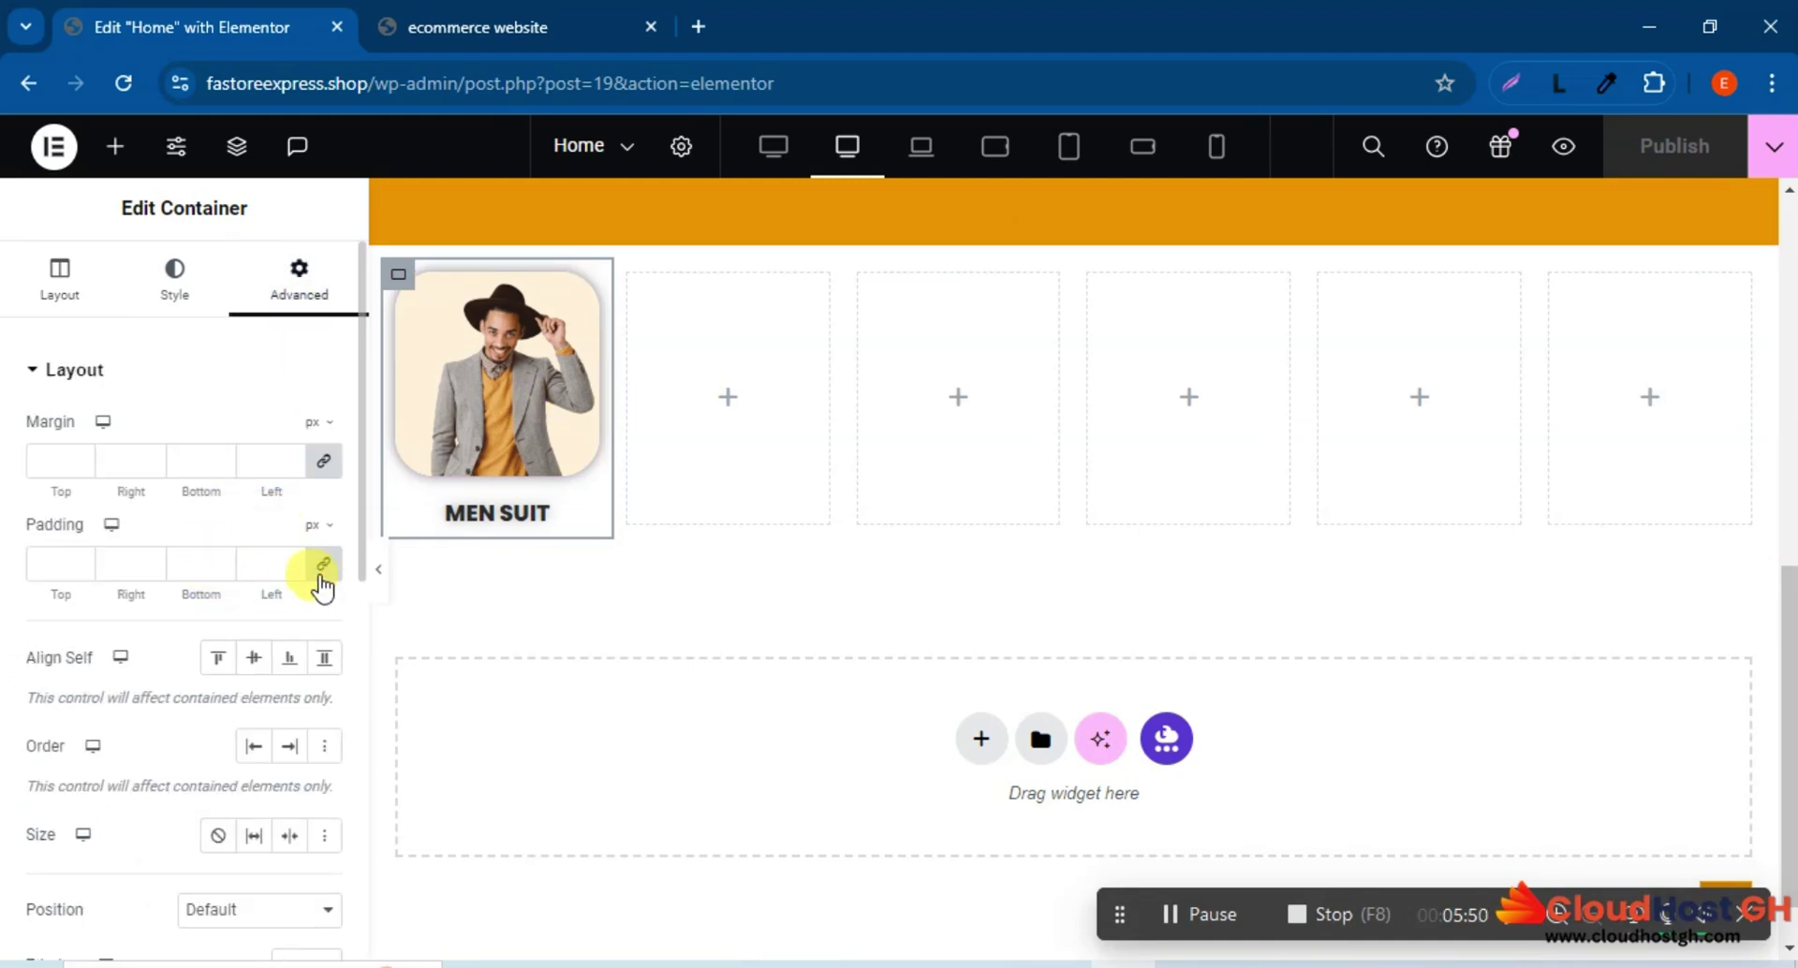
left_click(321, 565)
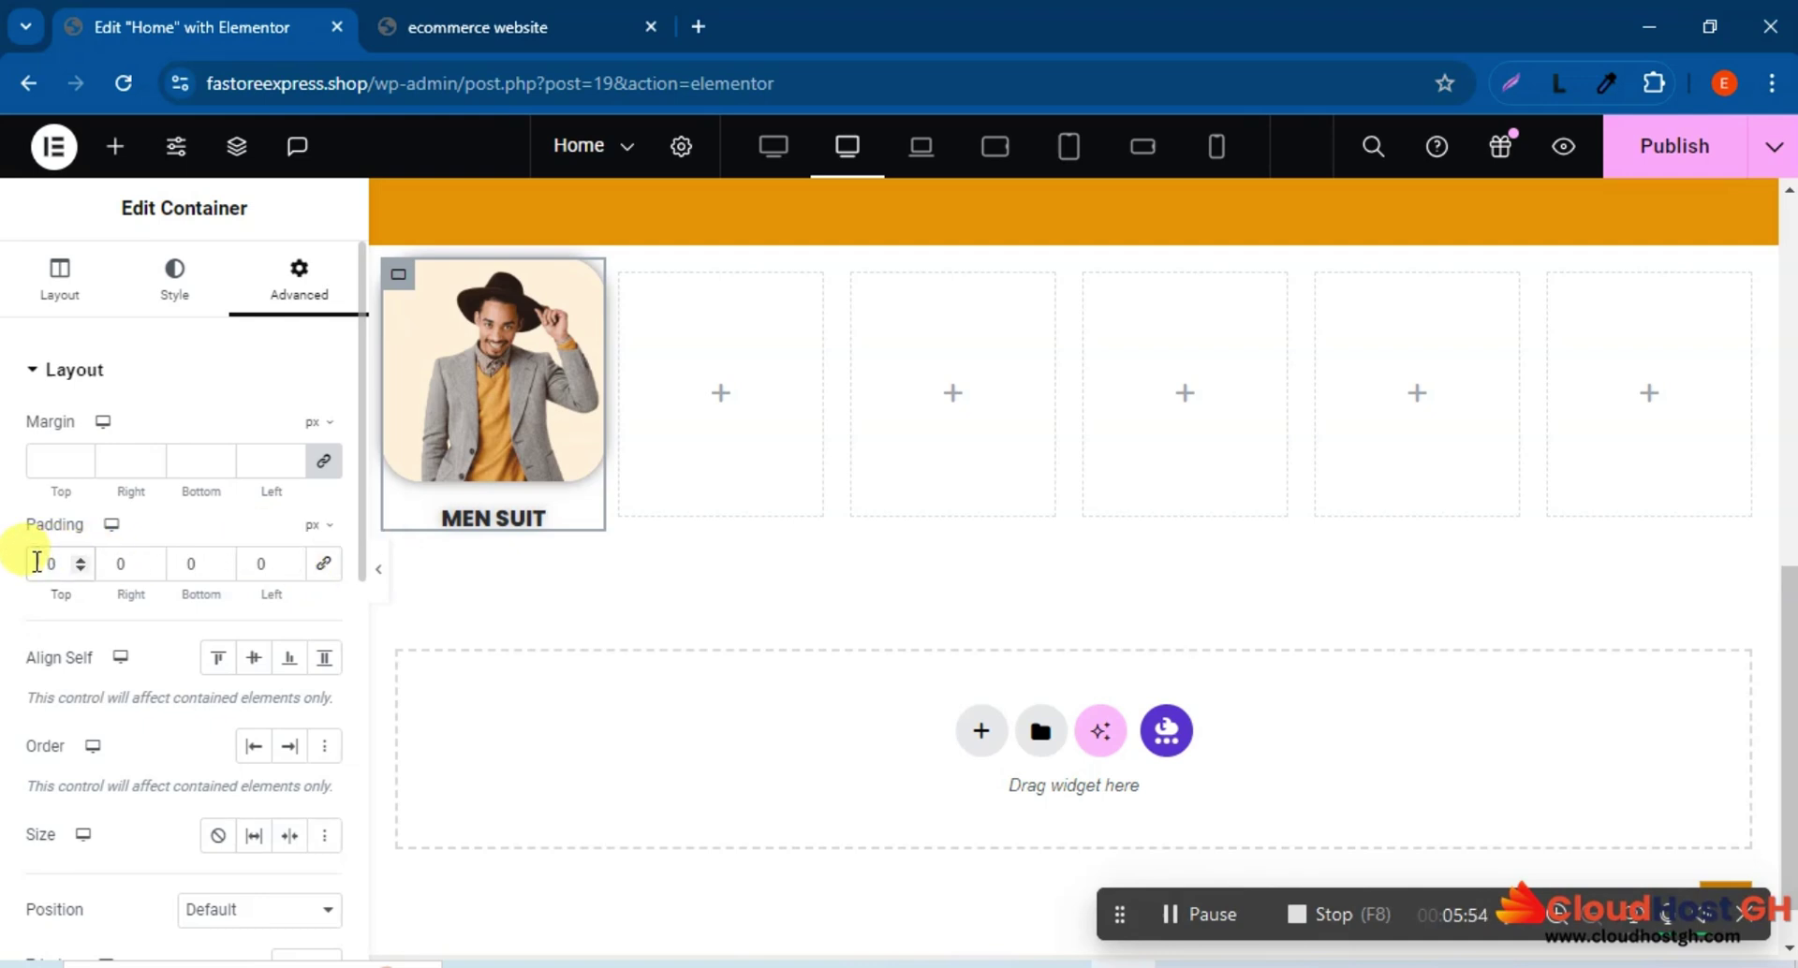
type("1")
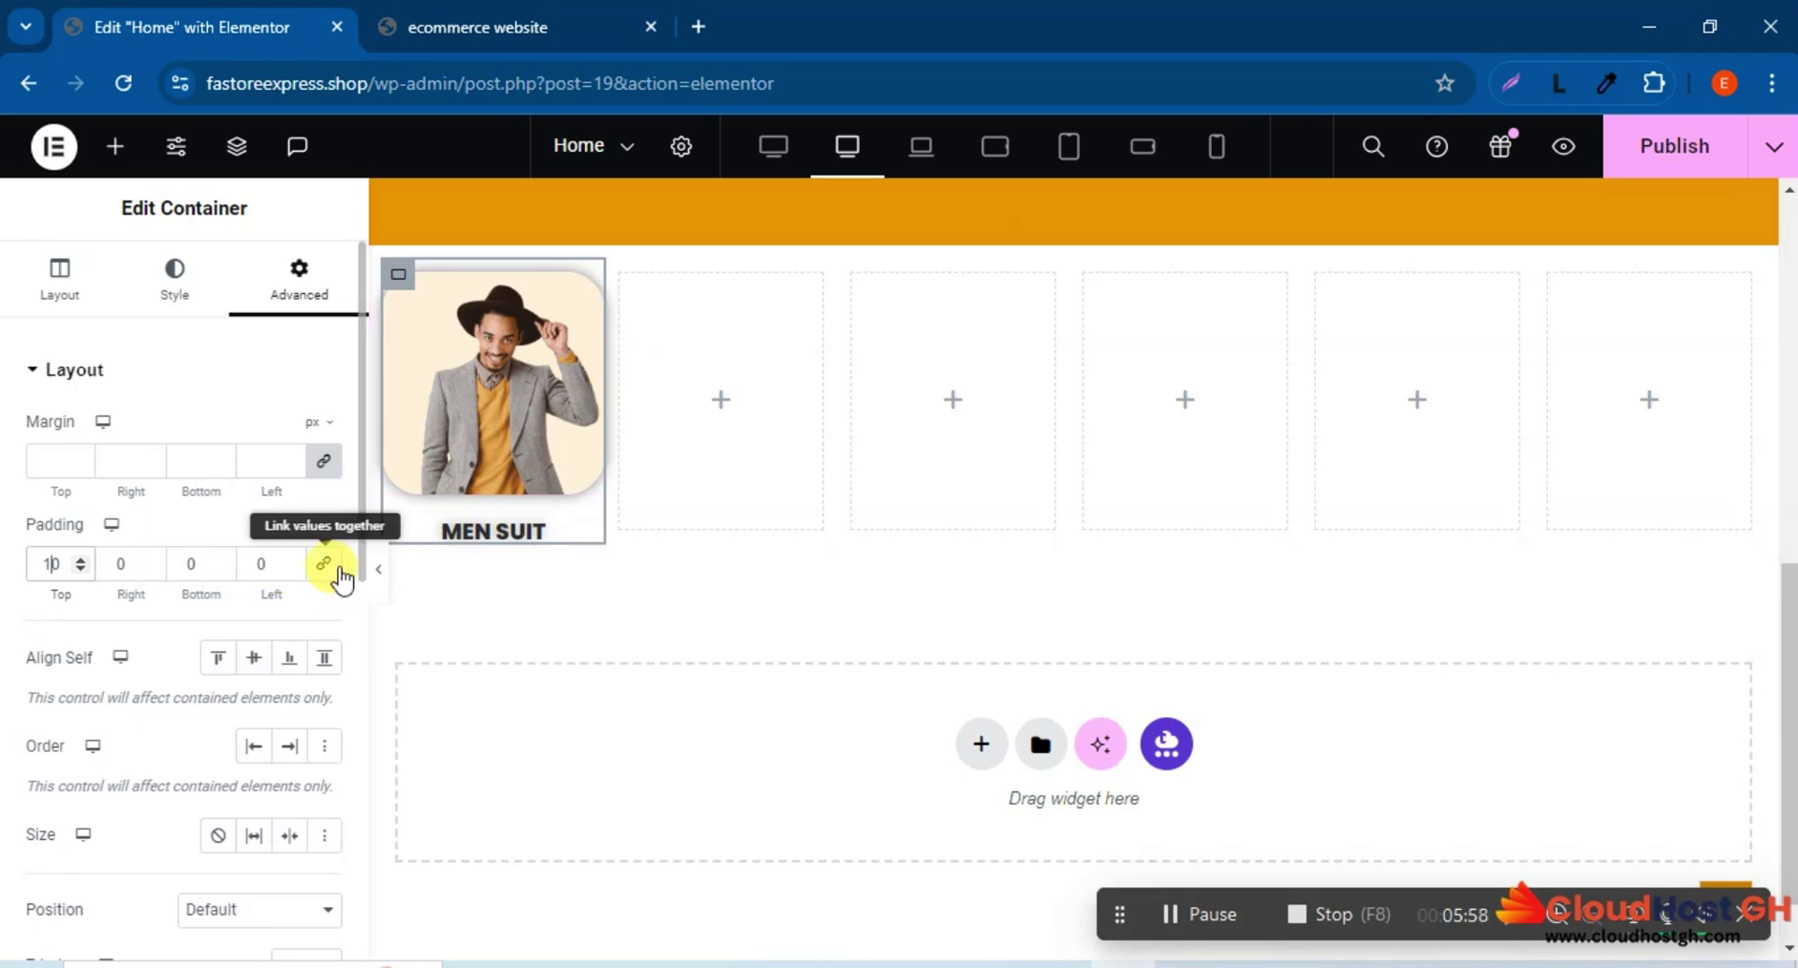
left_click(323, 563)
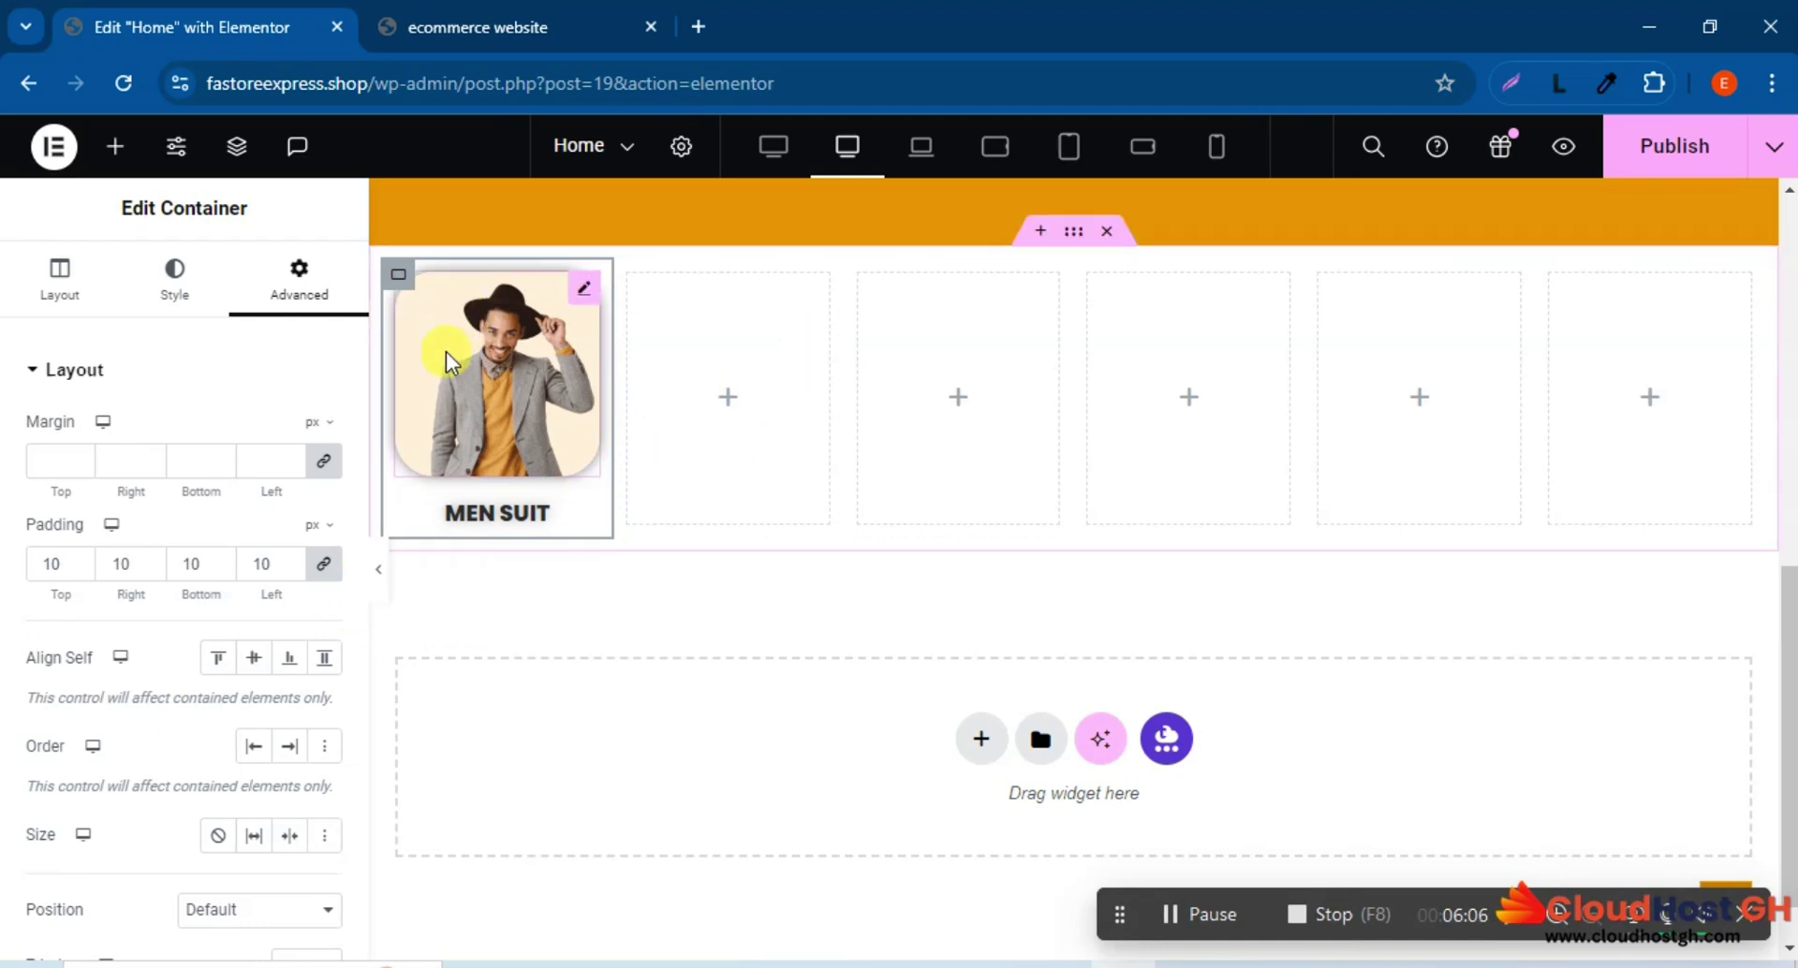
Duplicate the finished MEN SUIT column container five times to make six identical category columns.
right_click(398, 274)
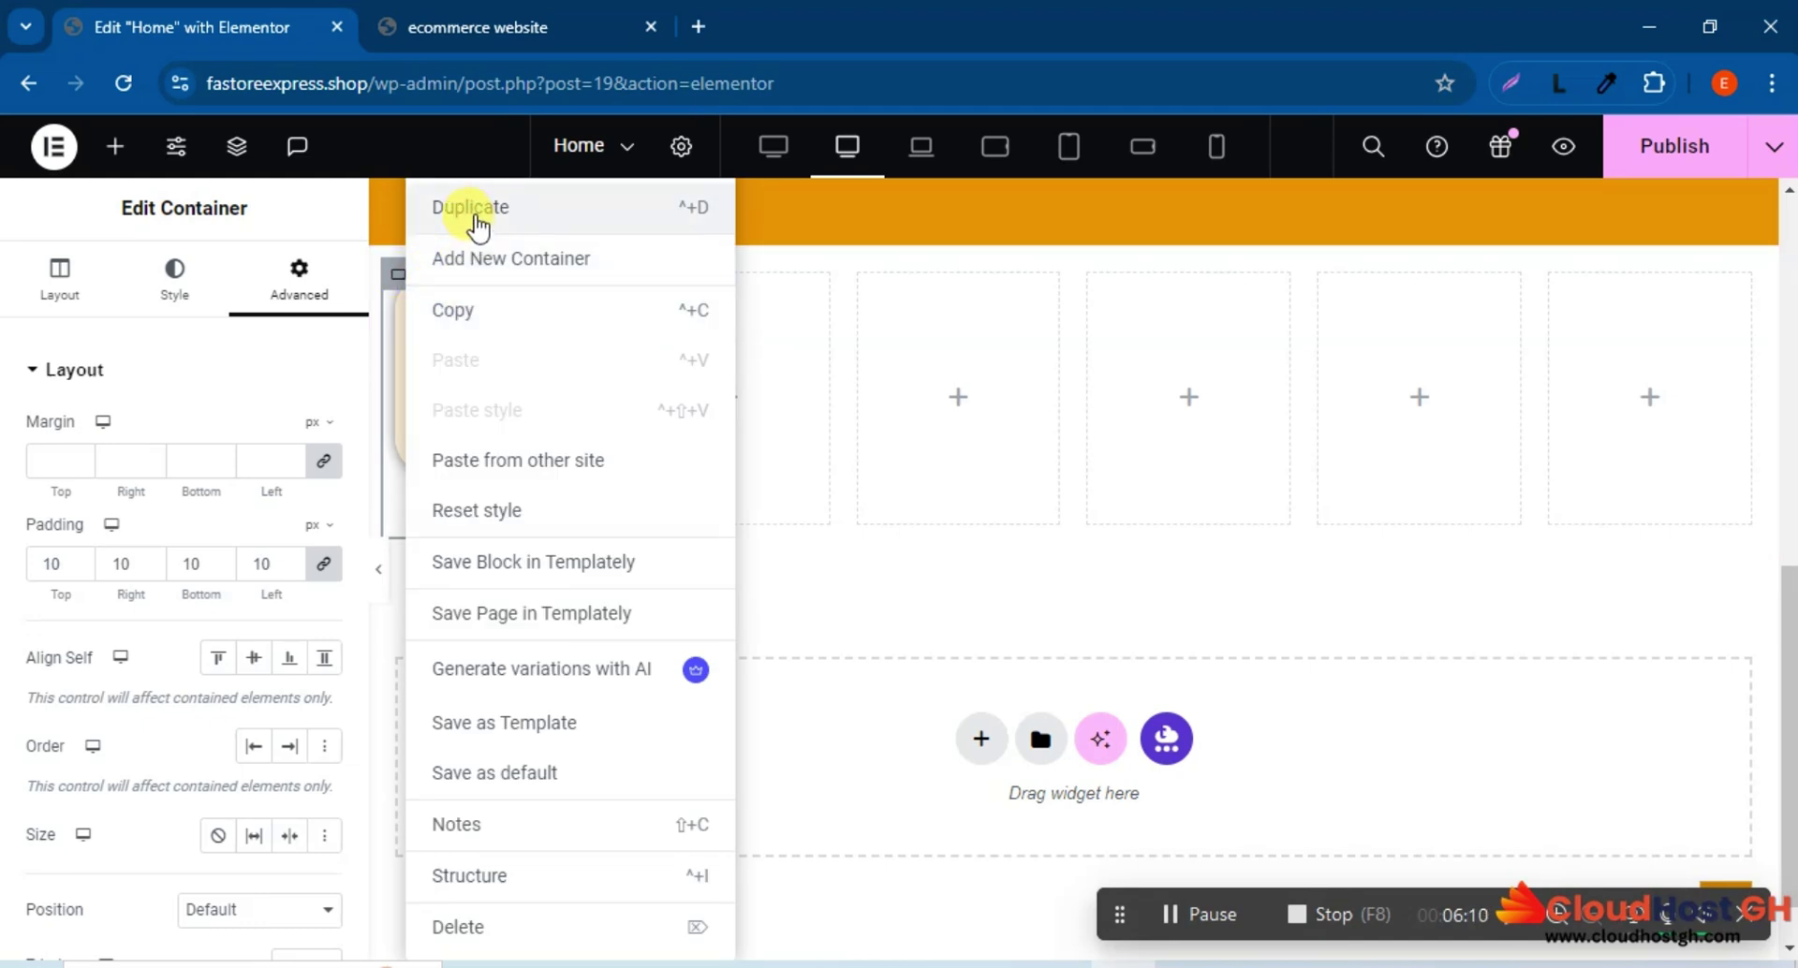
left_click(477, 208)
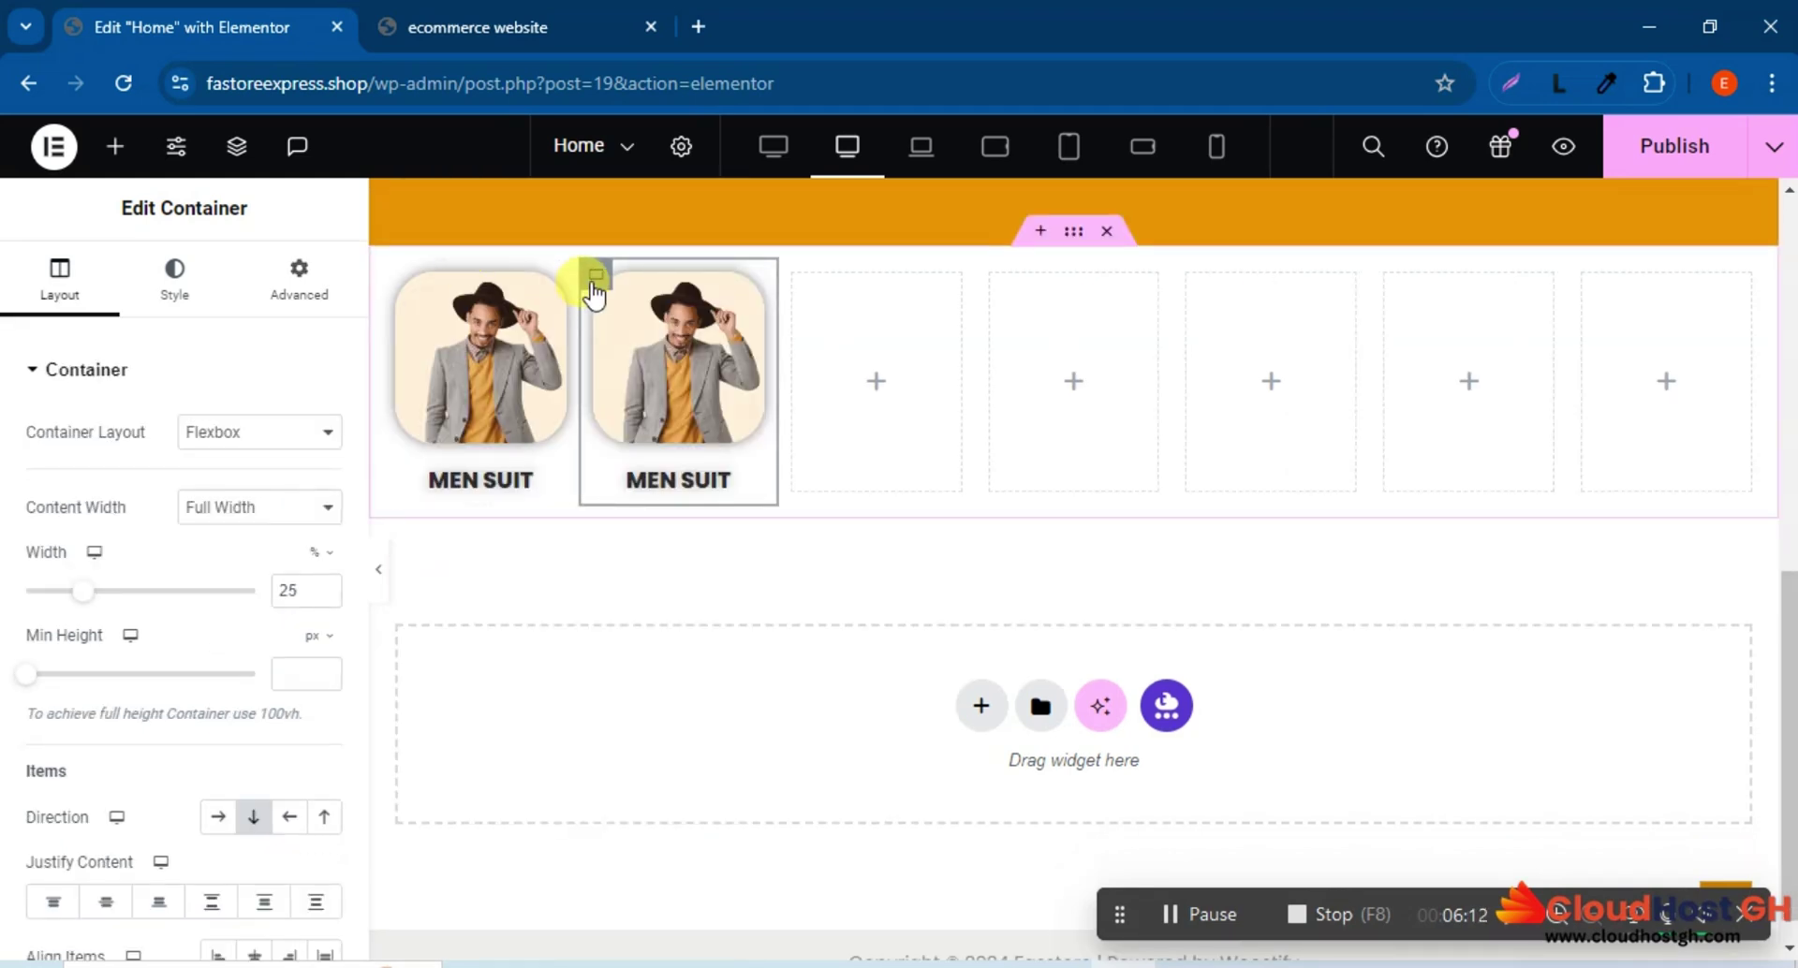
right_click(596, 277)
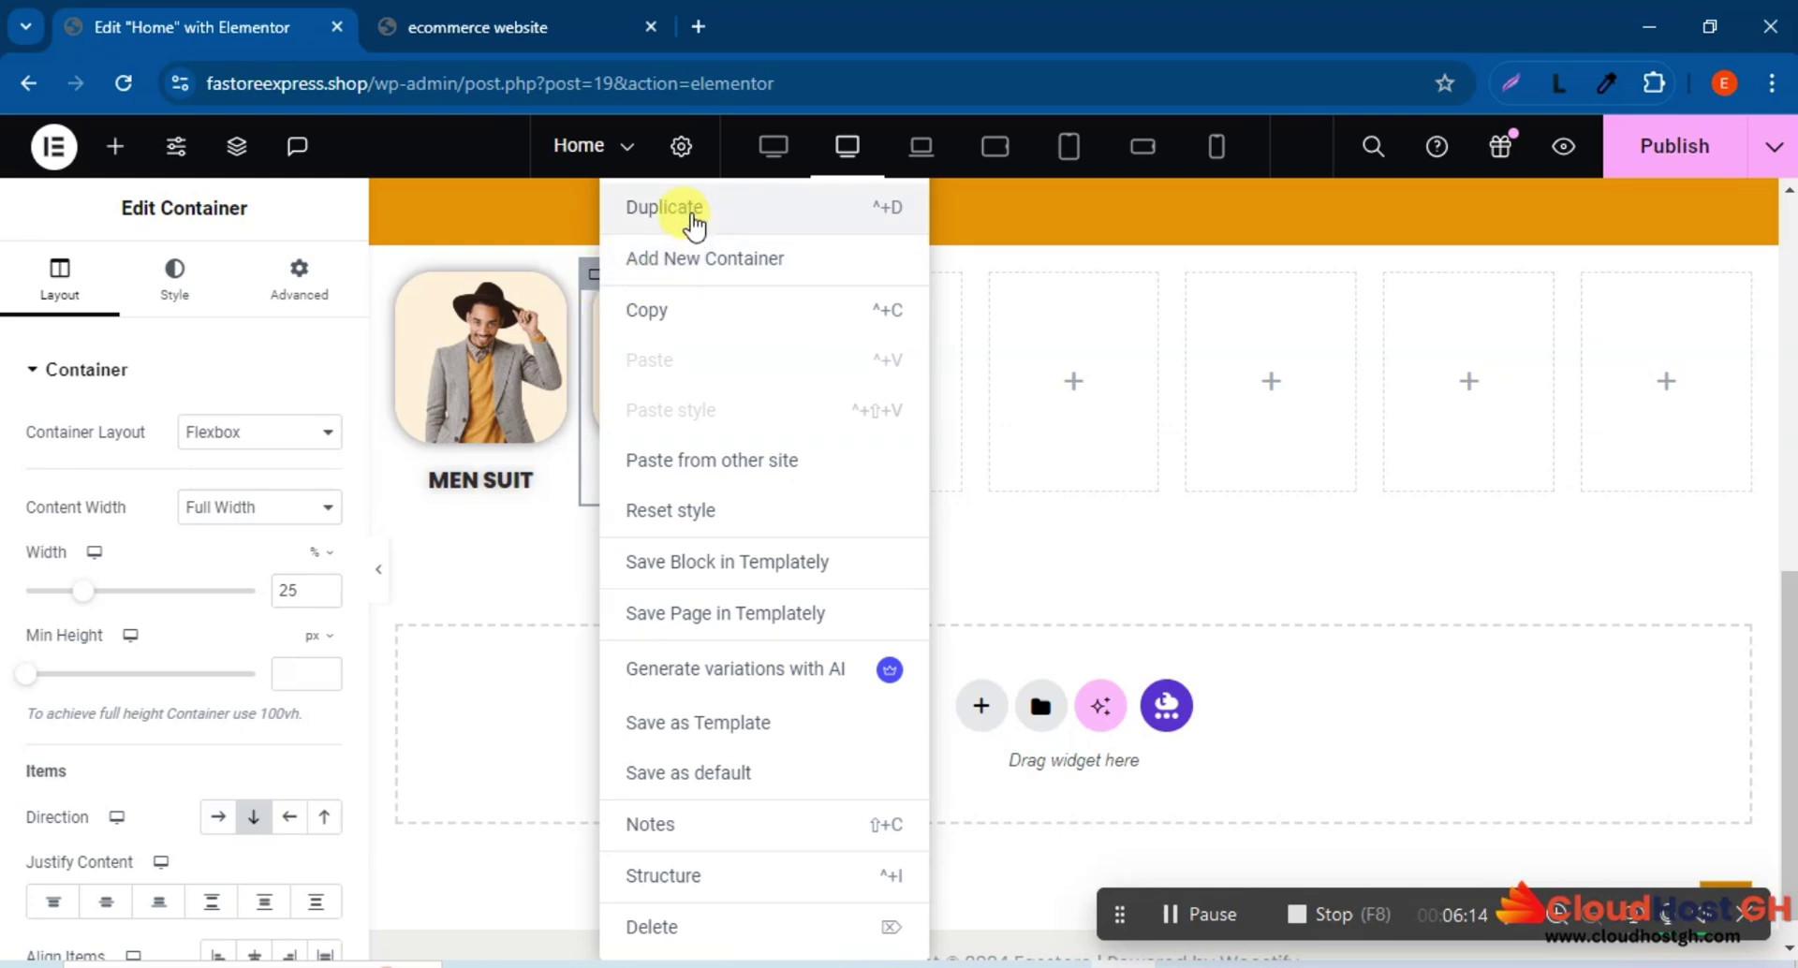
left_click(694, 214)
right_click(751, 281)
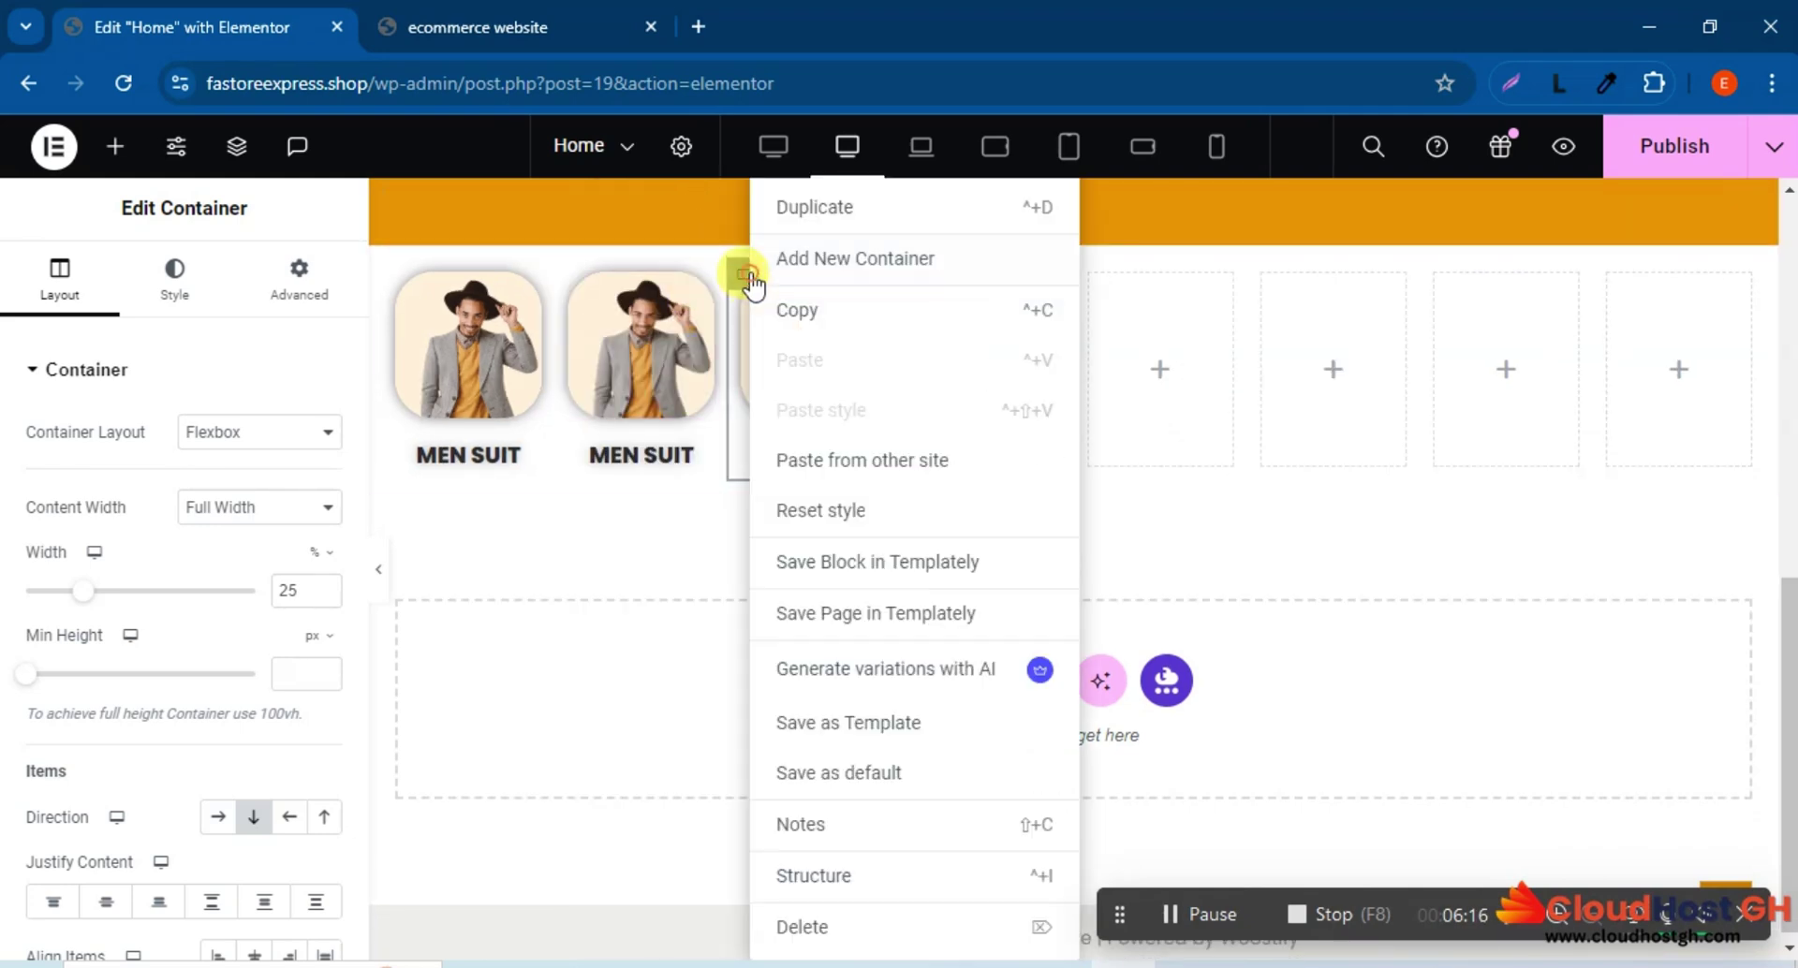
left_click(804, 258)
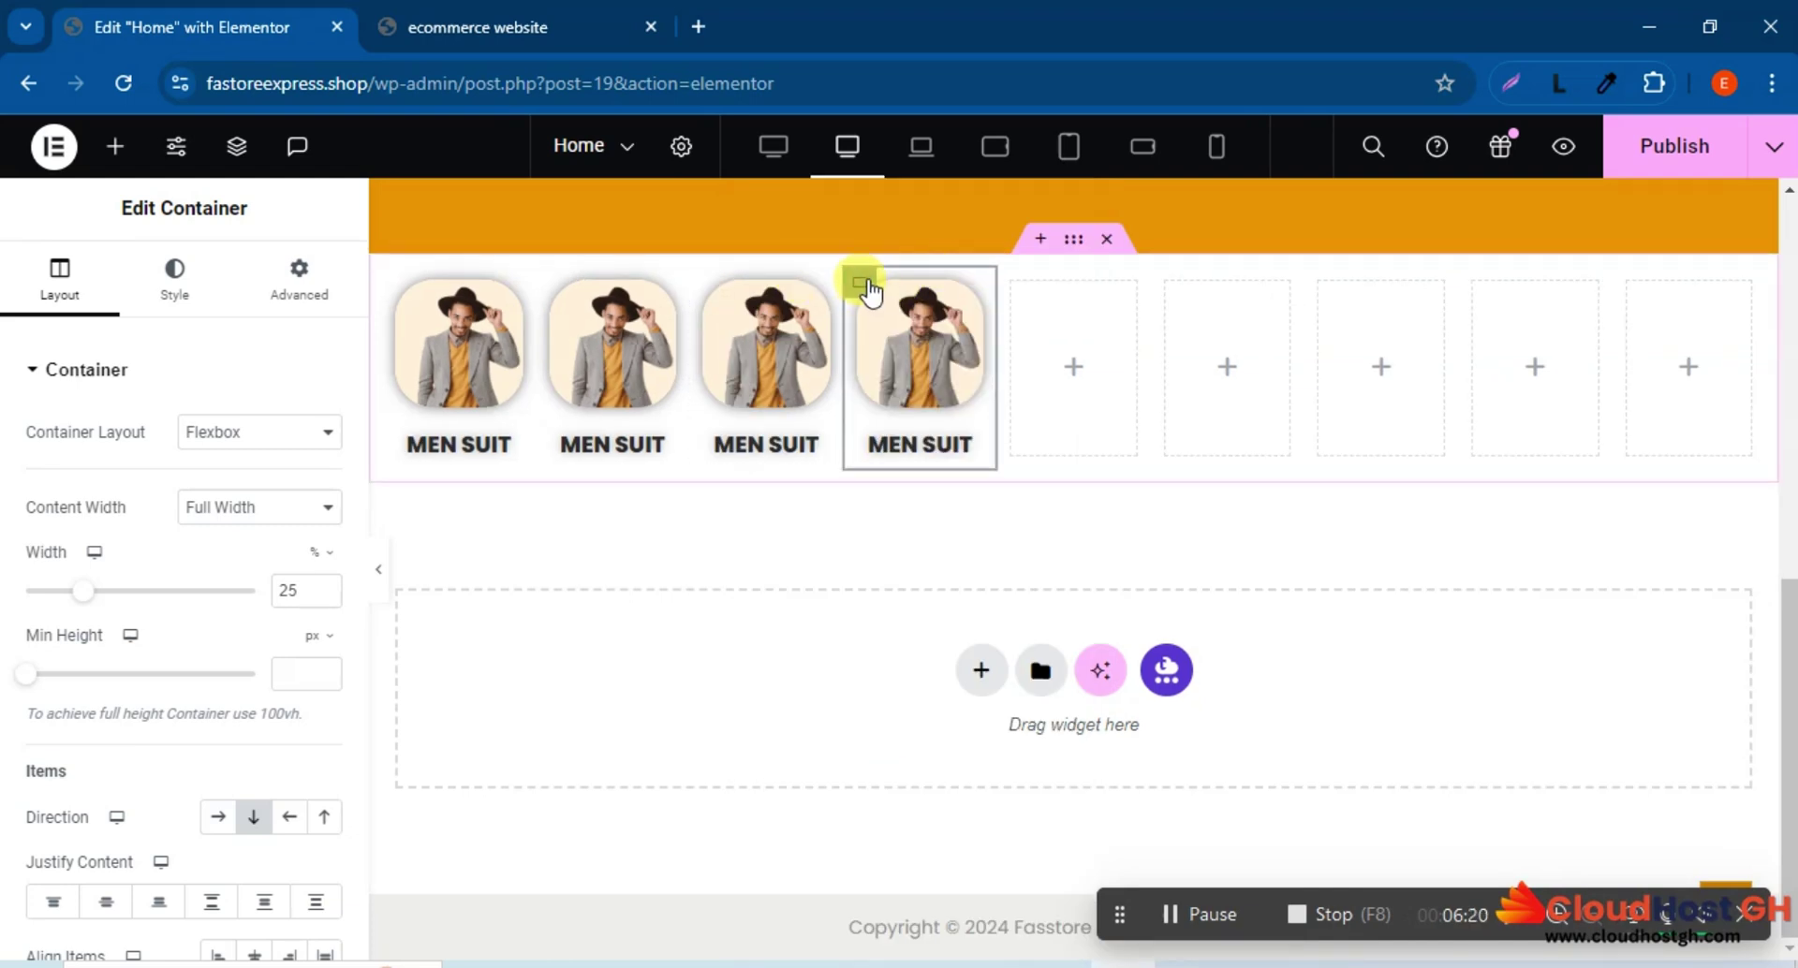
right_click(867, 287)
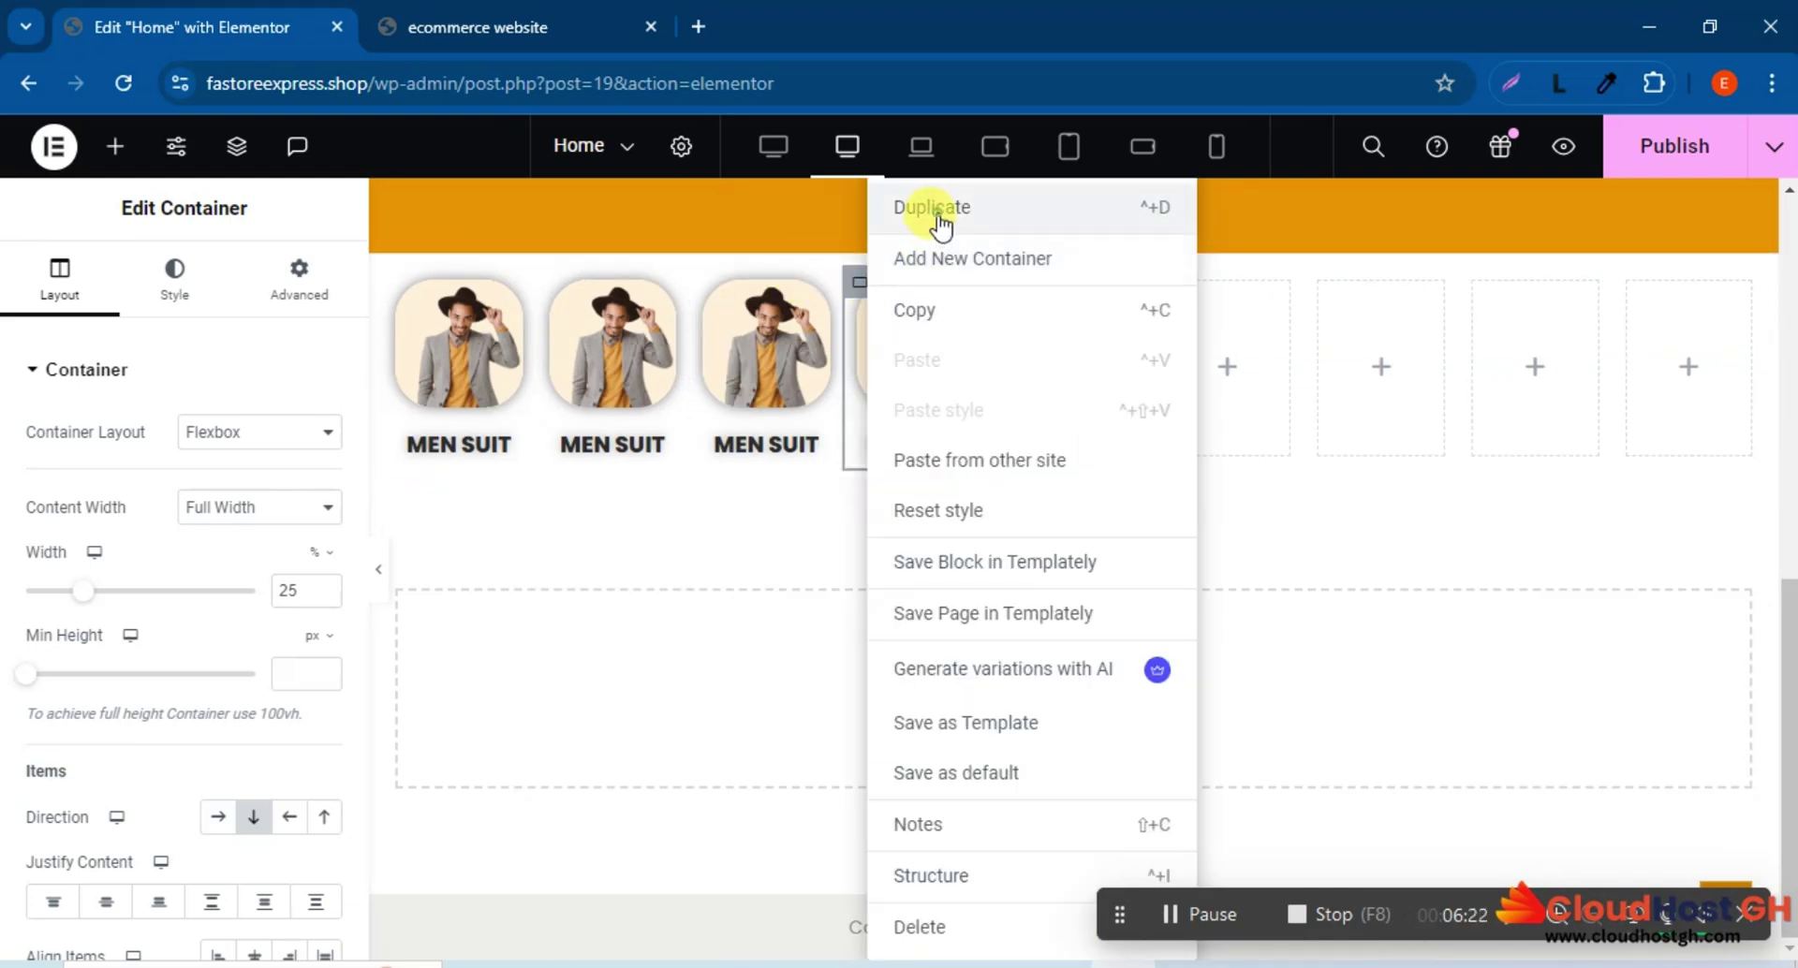
left_click(935, 219)
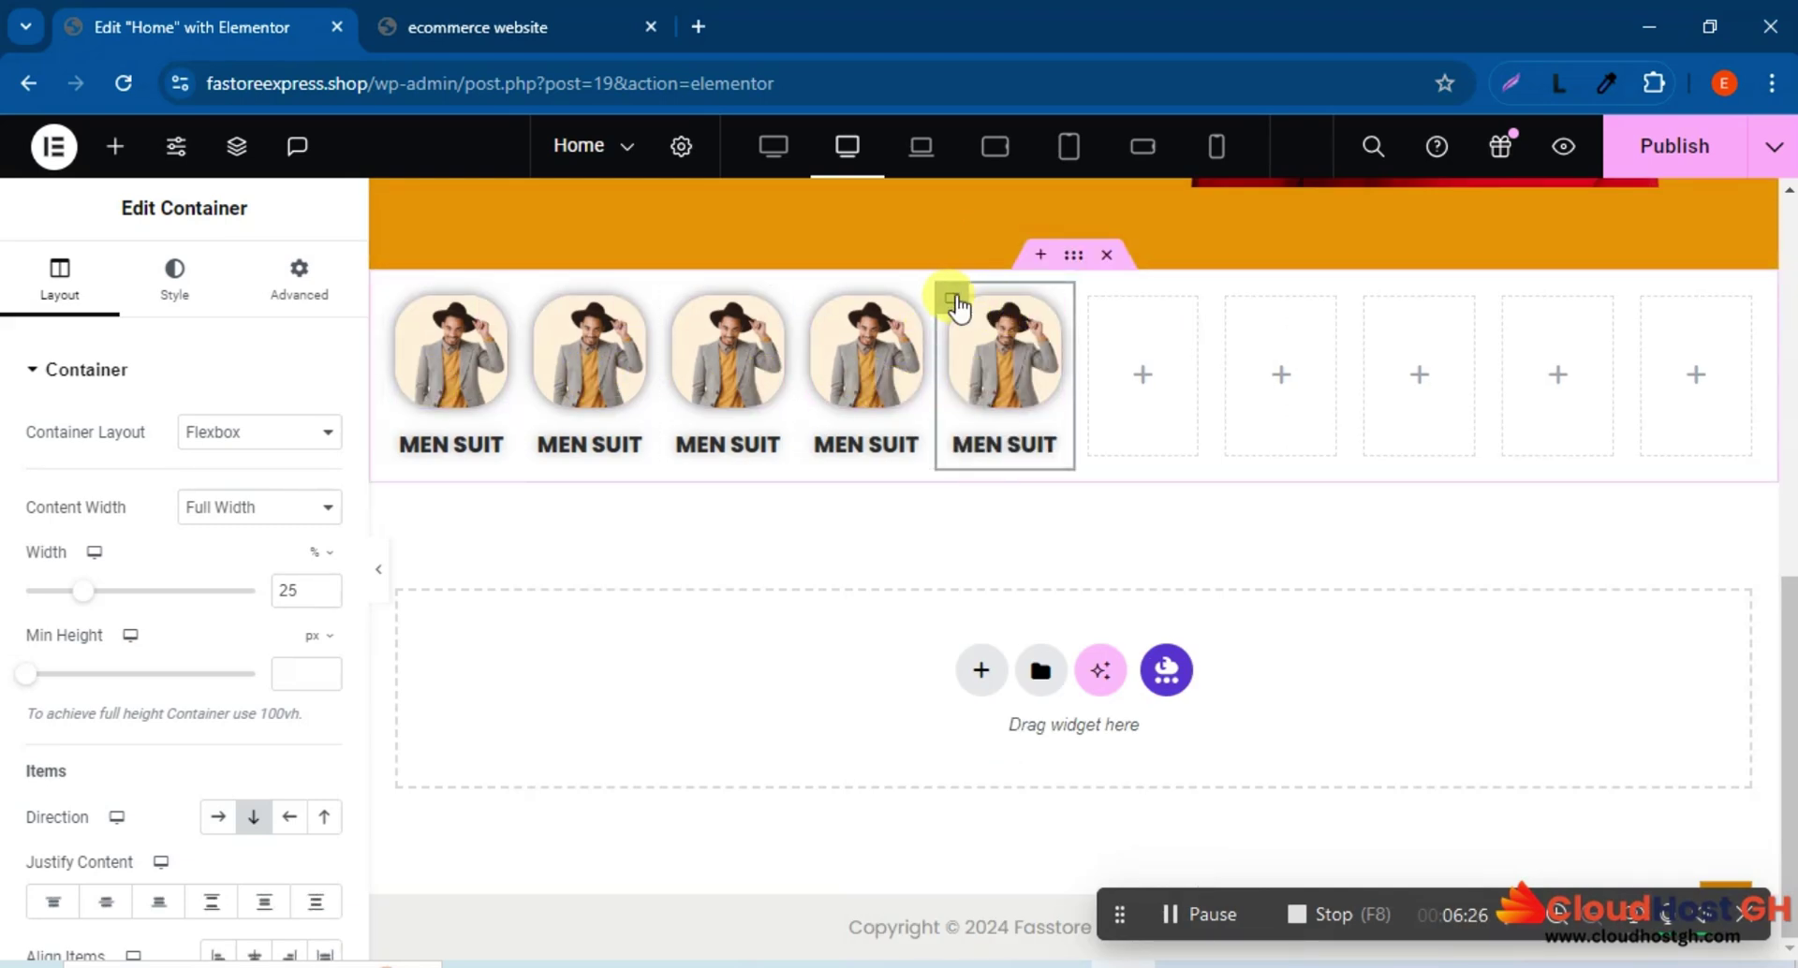
right_click(951, 296)
left_click(1043, 208)
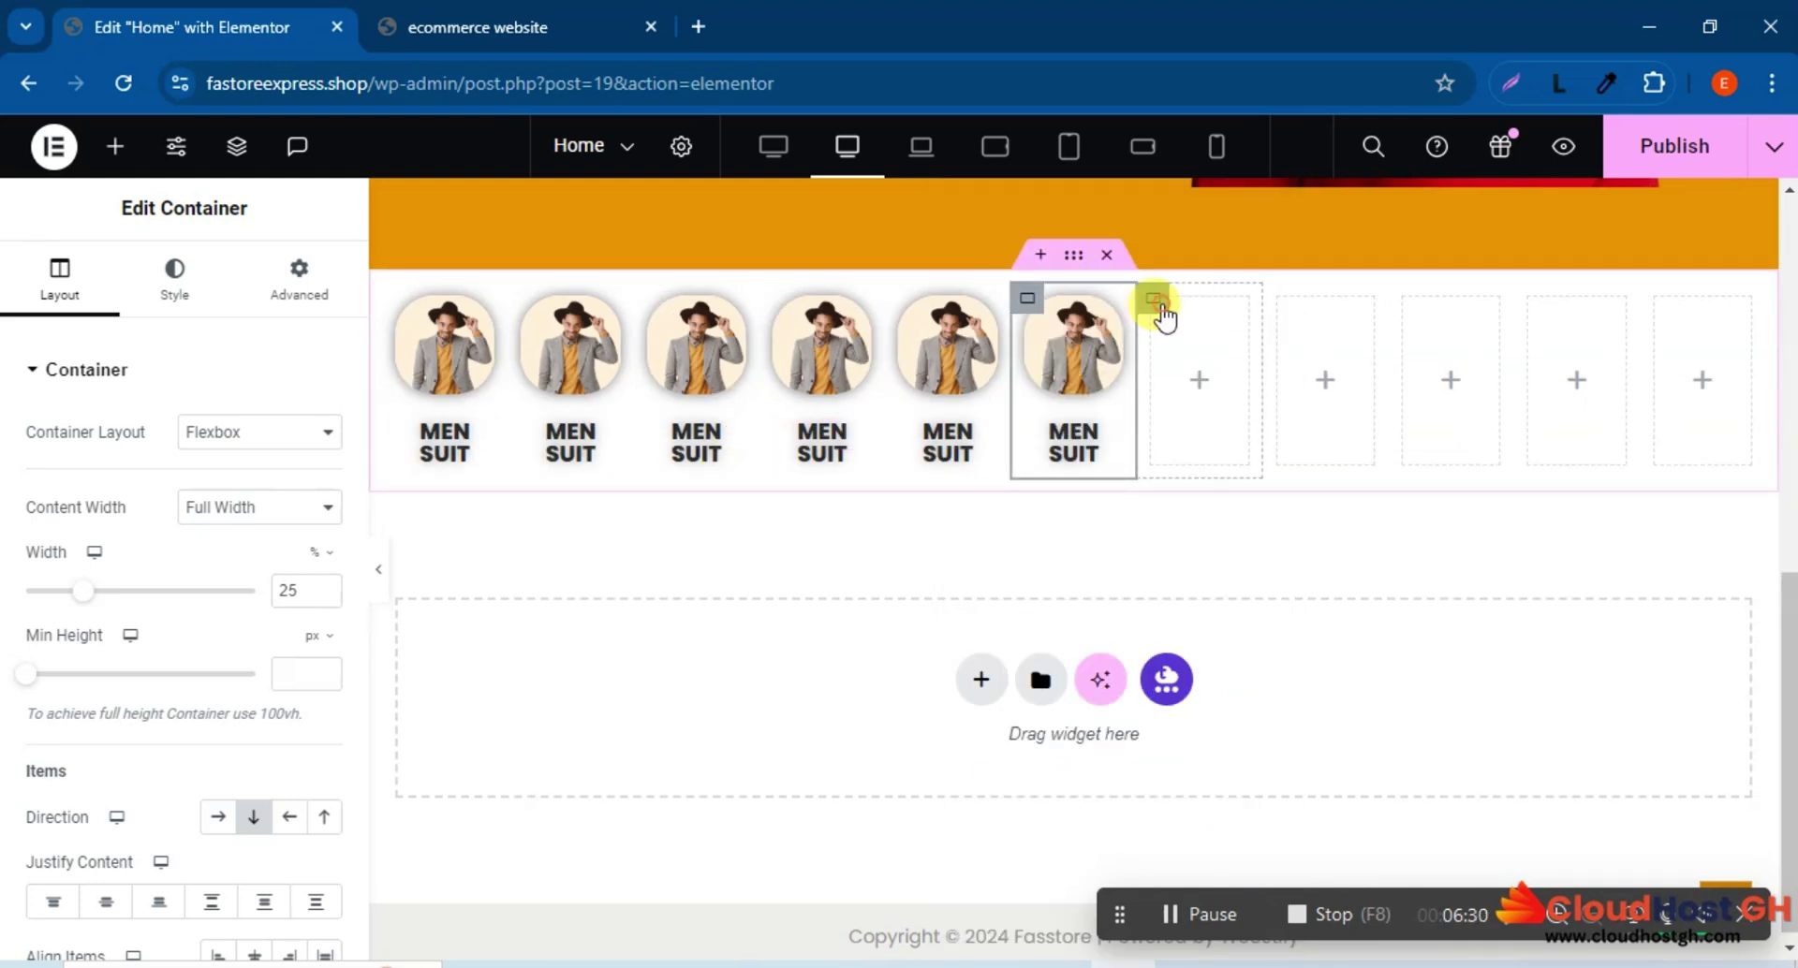
Delete the five empty column containers that follow the six MEN SUIT columns in the category row.
right_click(1154, 300)
left_click(955, 613)
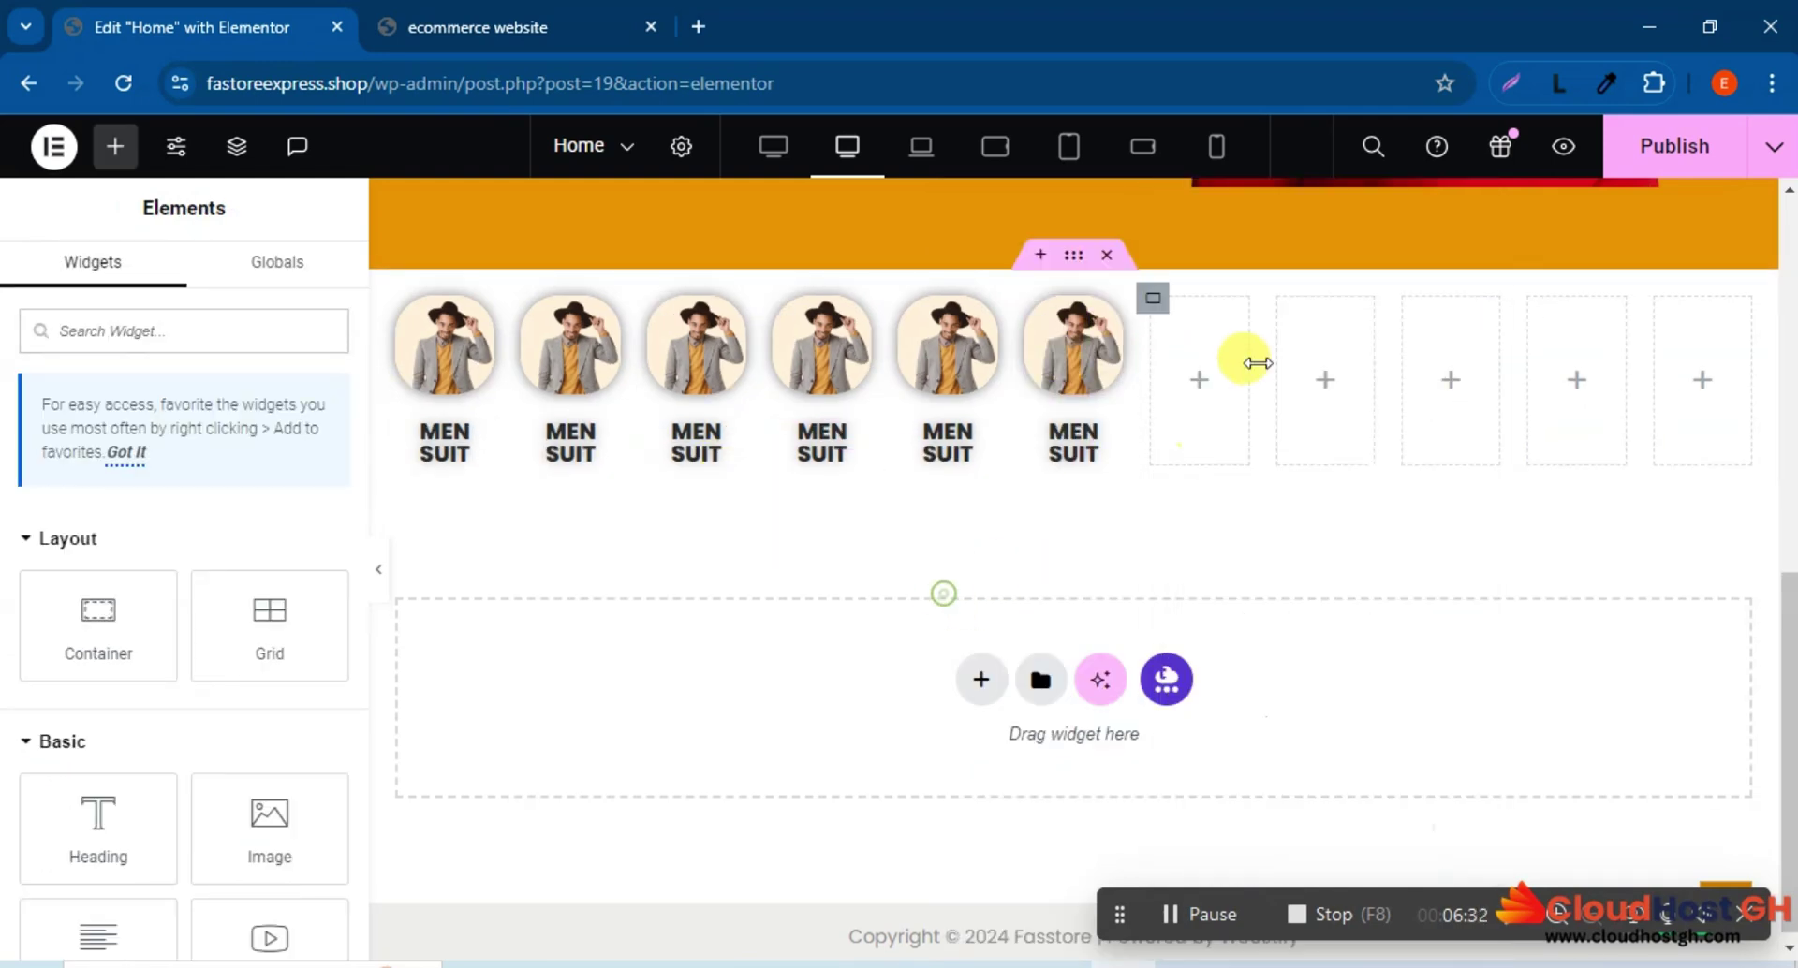
right_click(1161, 321)
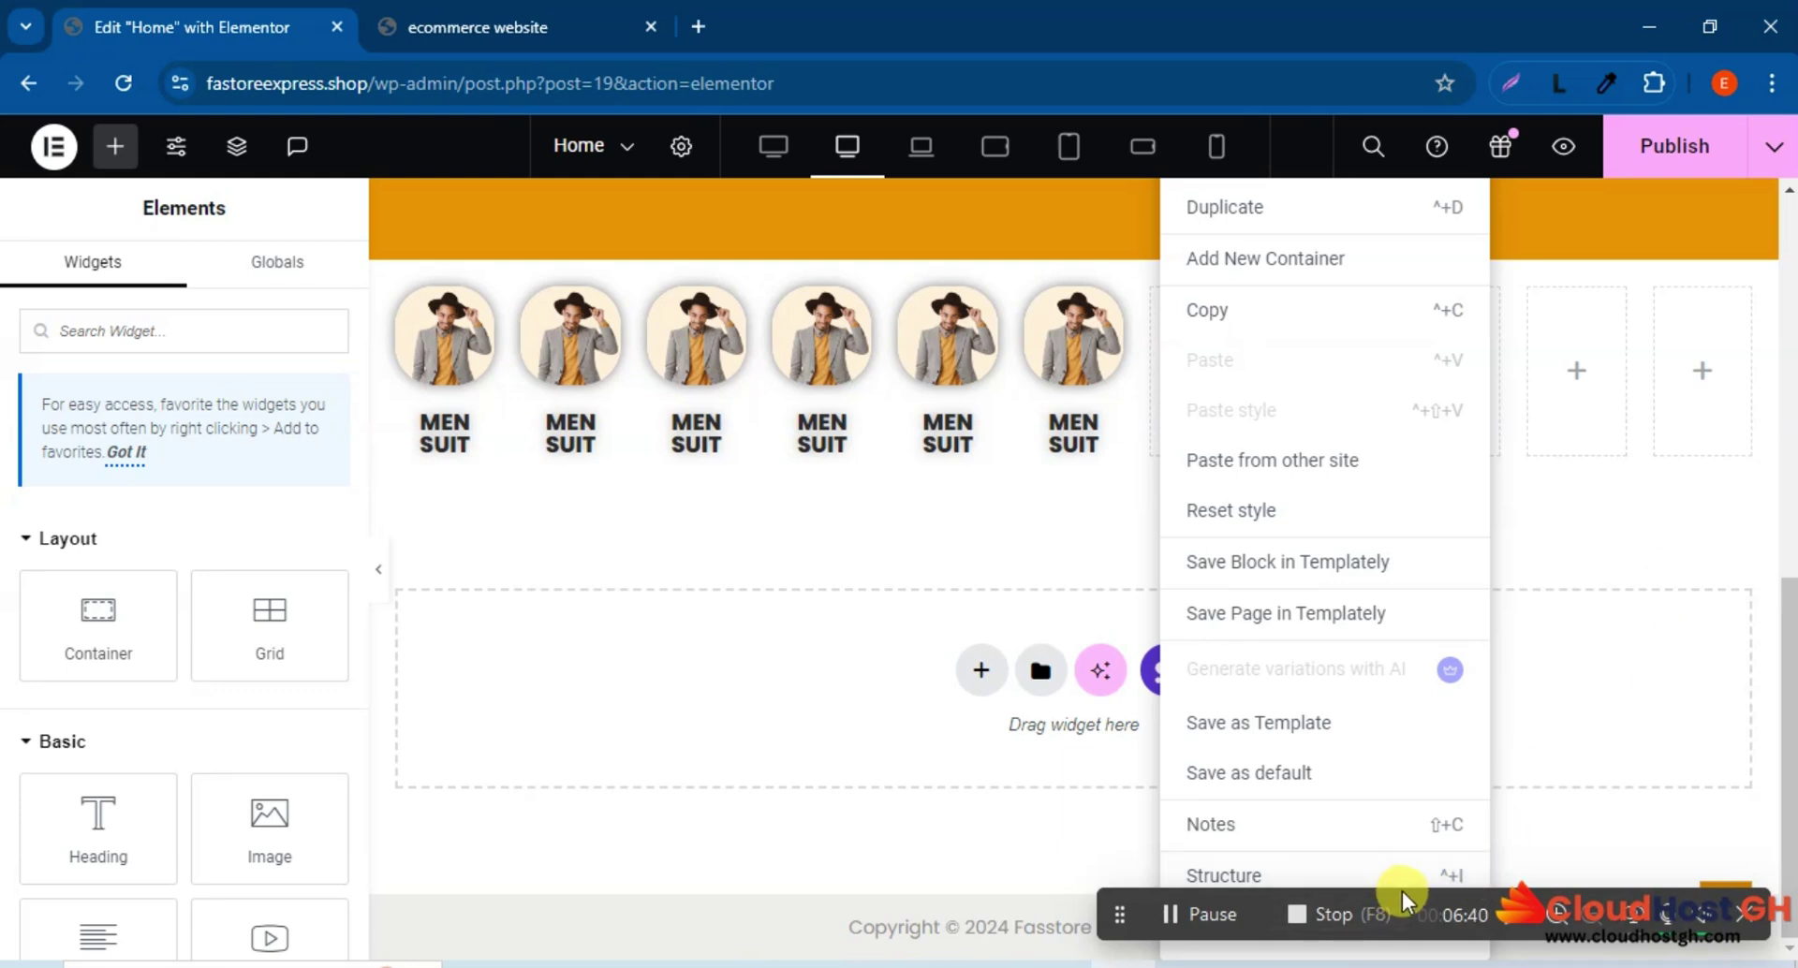
left_click_drag(1404, 899, 723, 927)
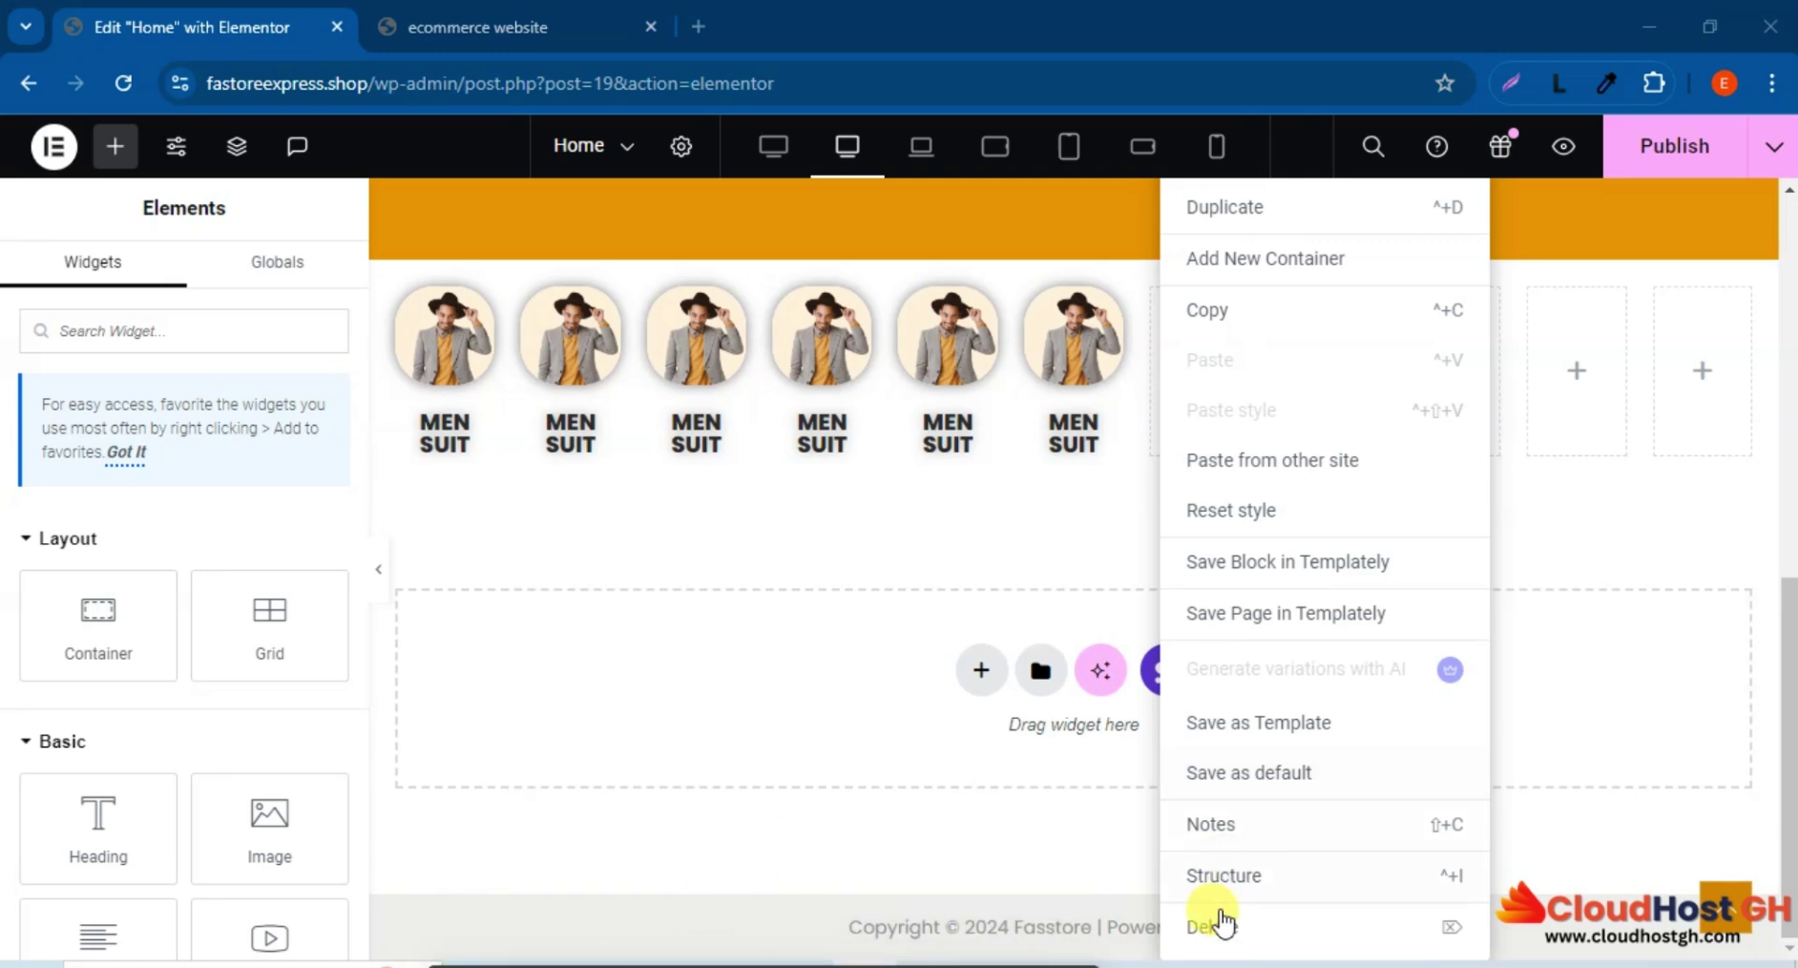
left_click(1217, 927)
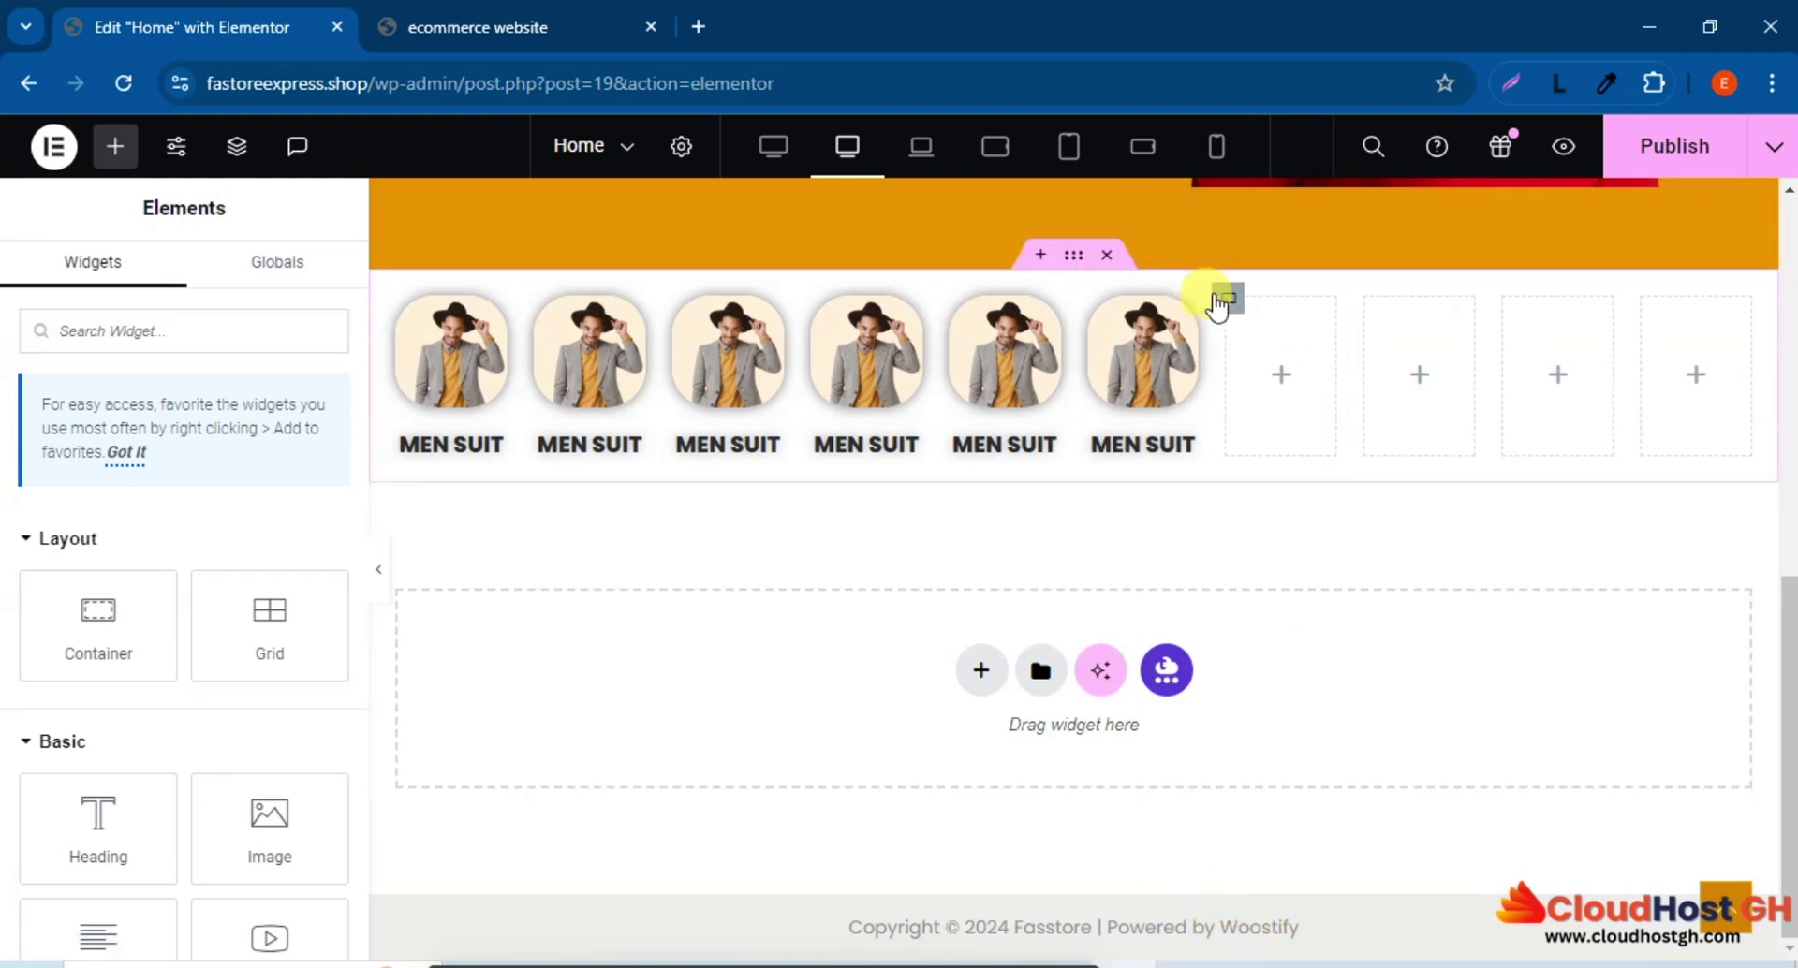
right_click(1224, 301)
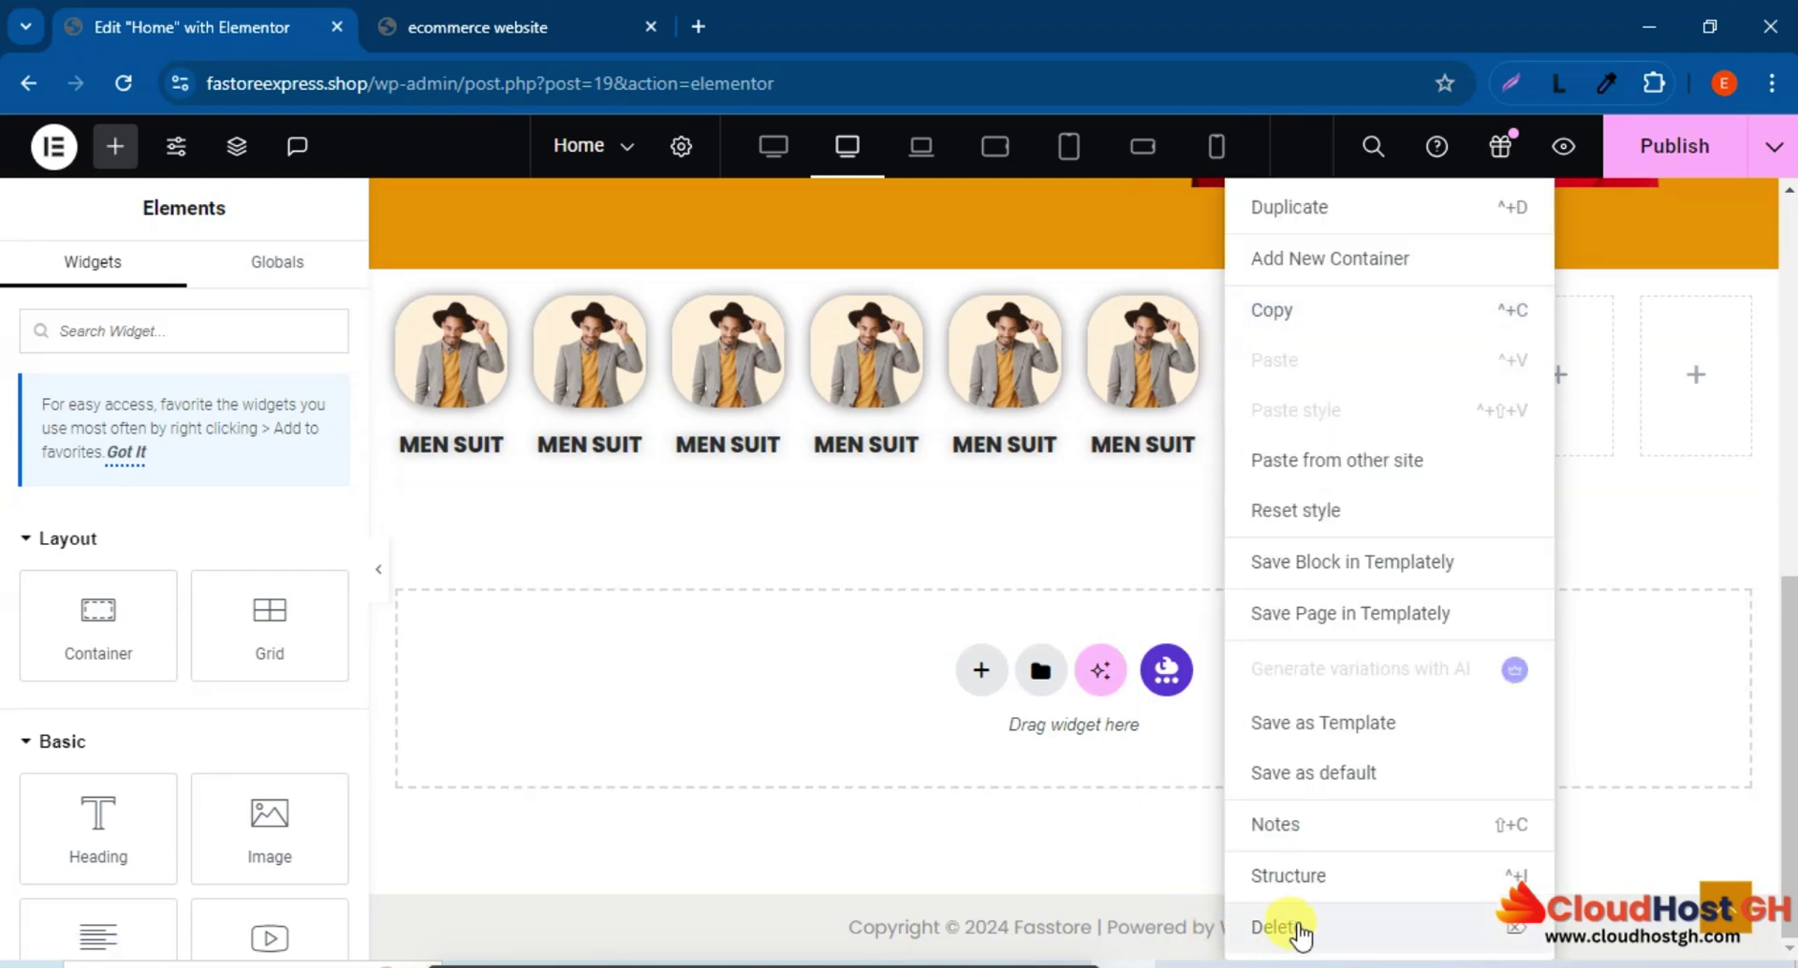
left_click(1282, 927)
right_click(1329, 313)
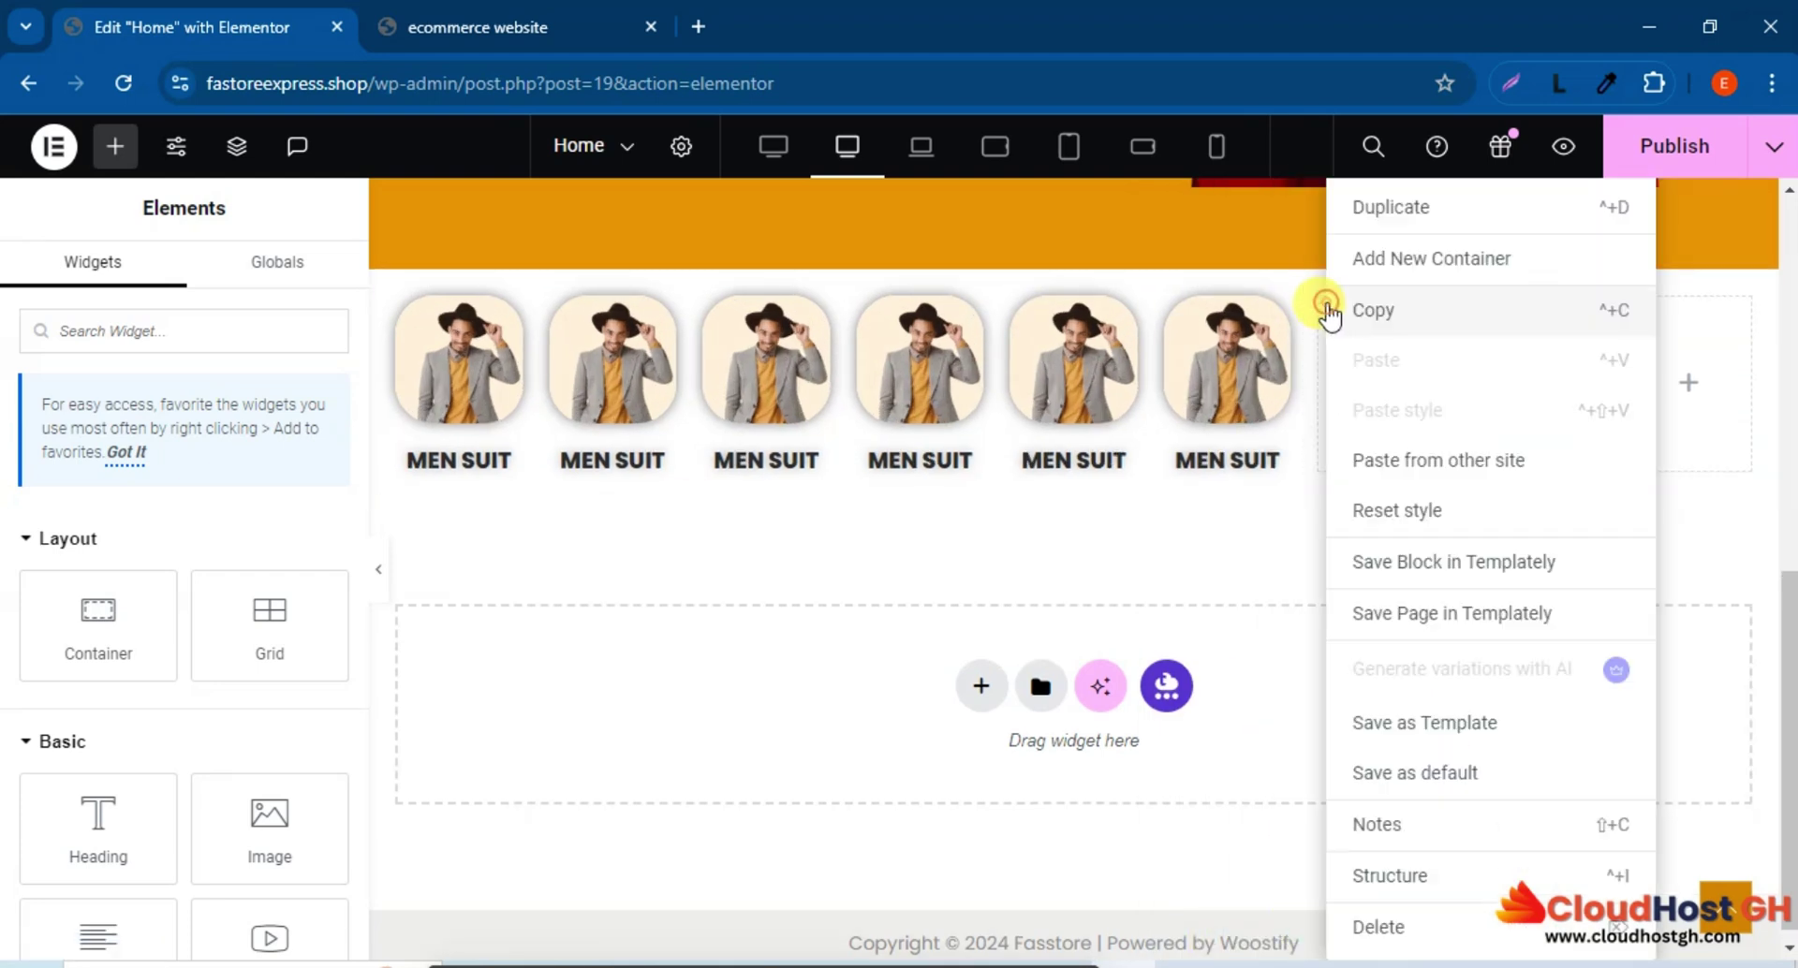
left_click(1372, 923)
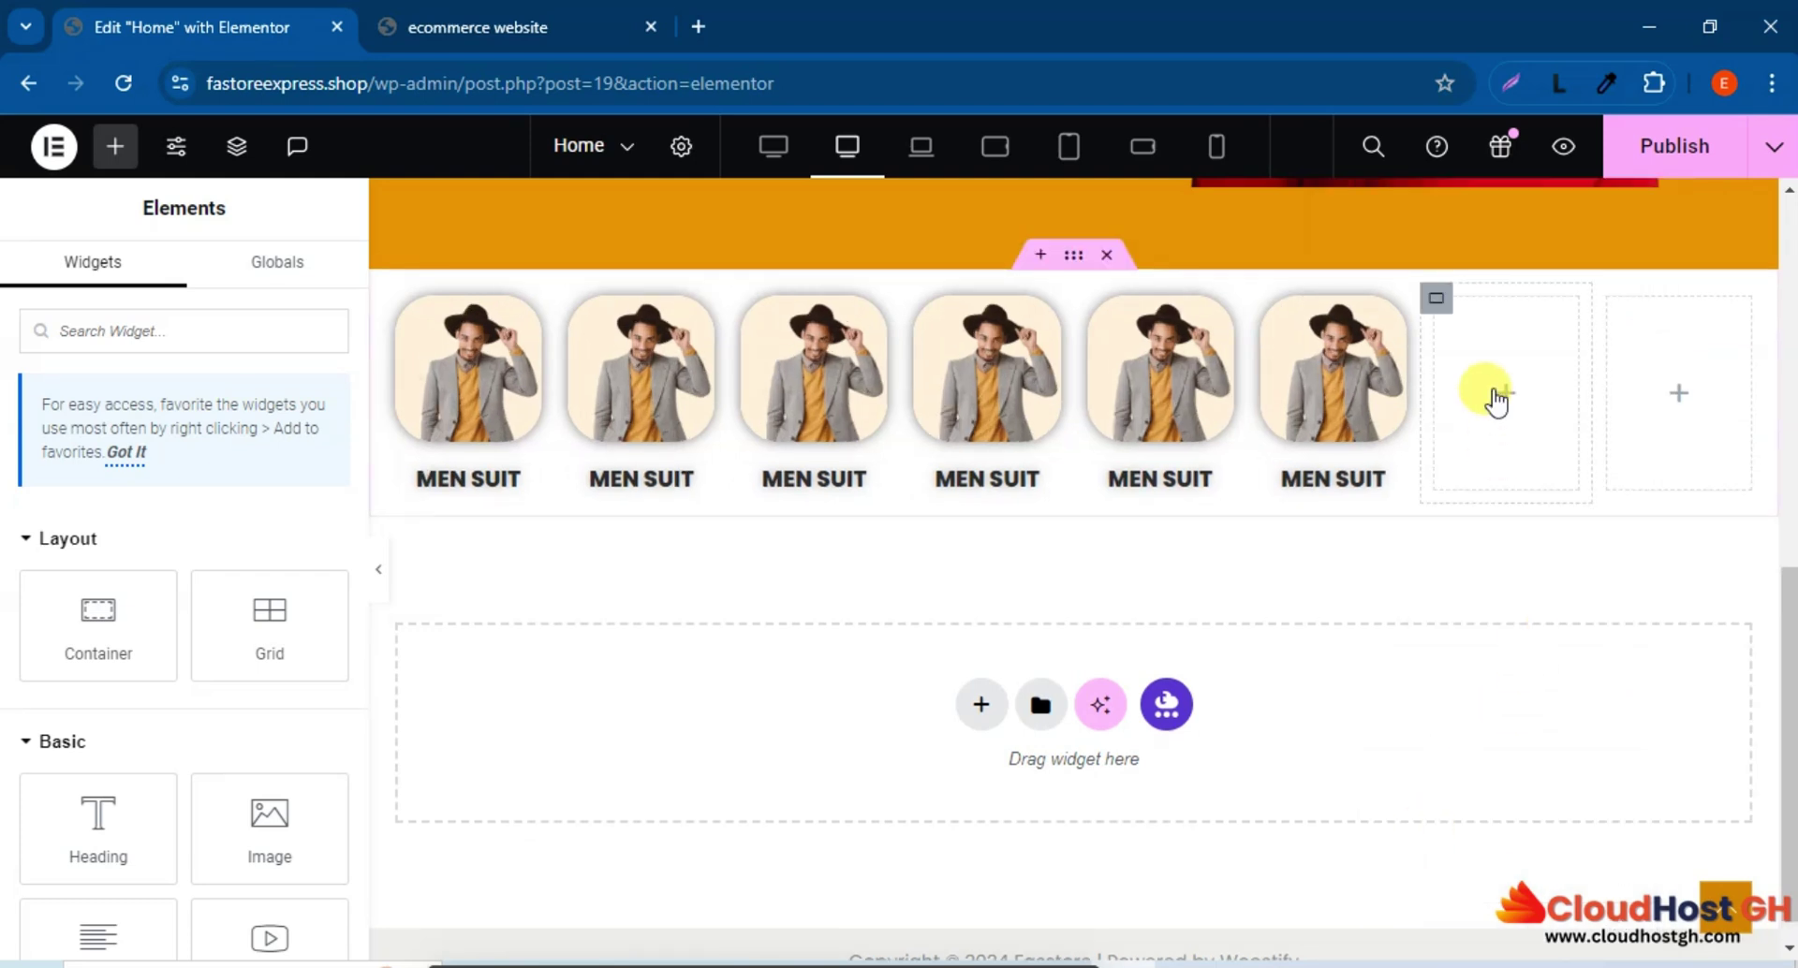
right_click(1437, 302)
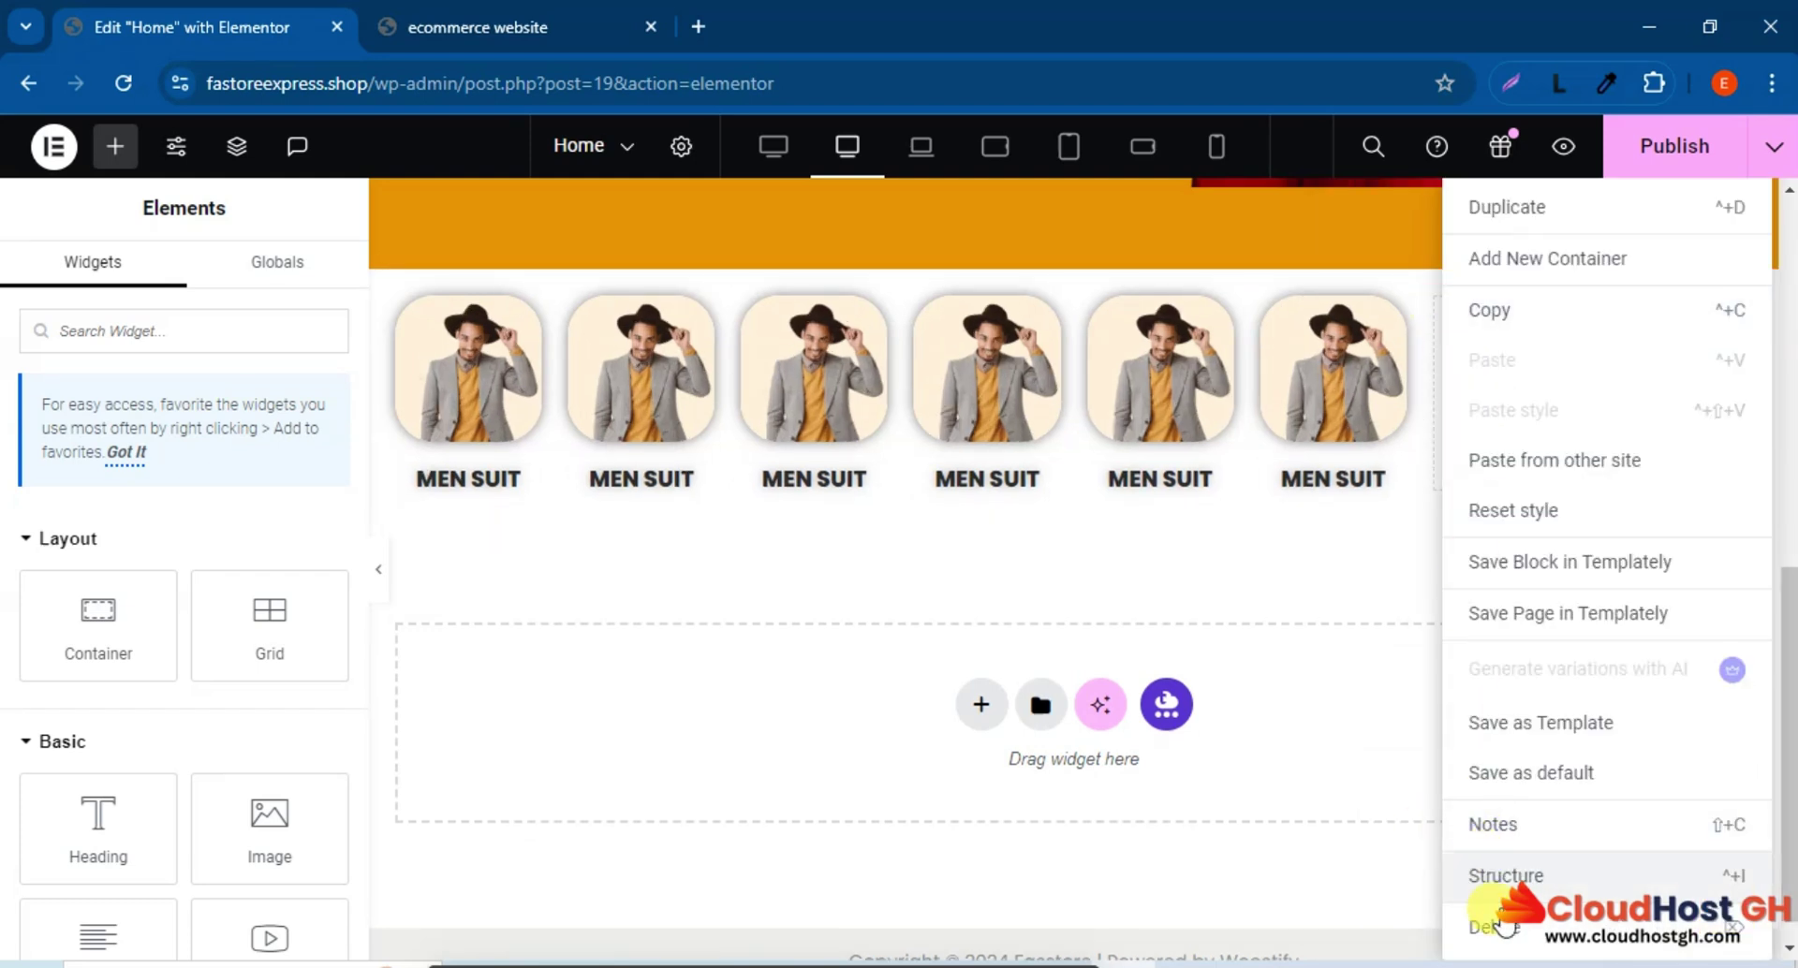
left_click(1498, 927)
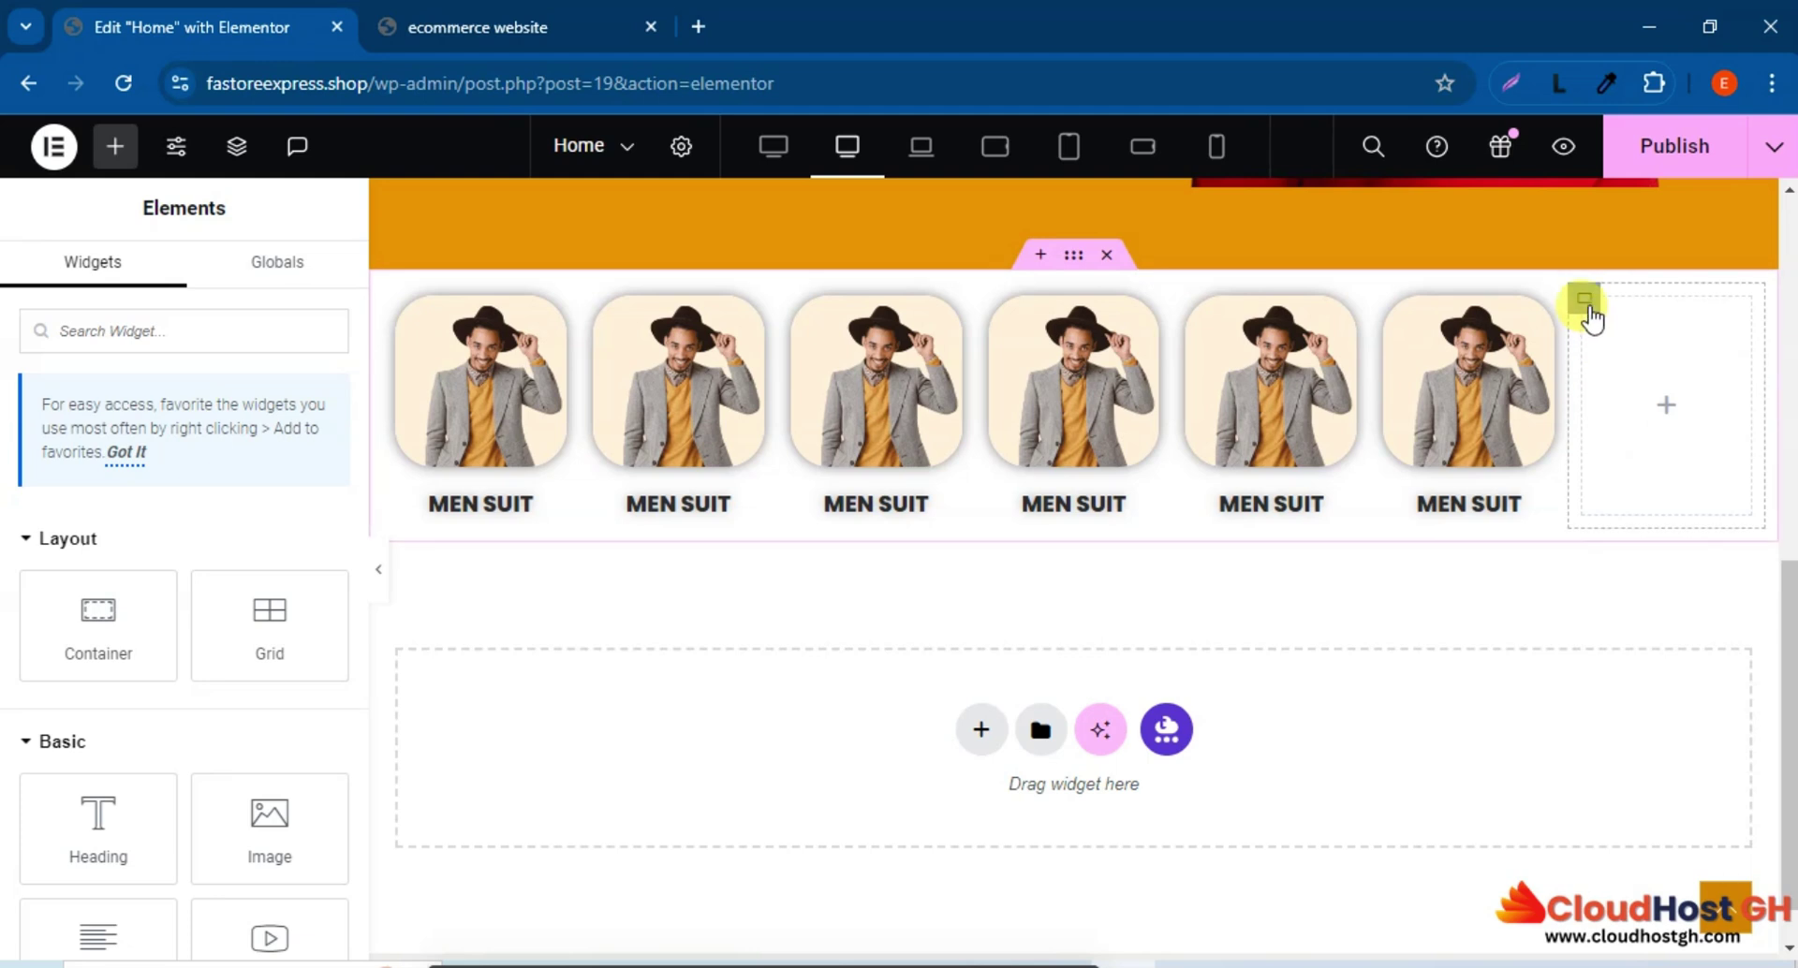
right_click(1585, 307)
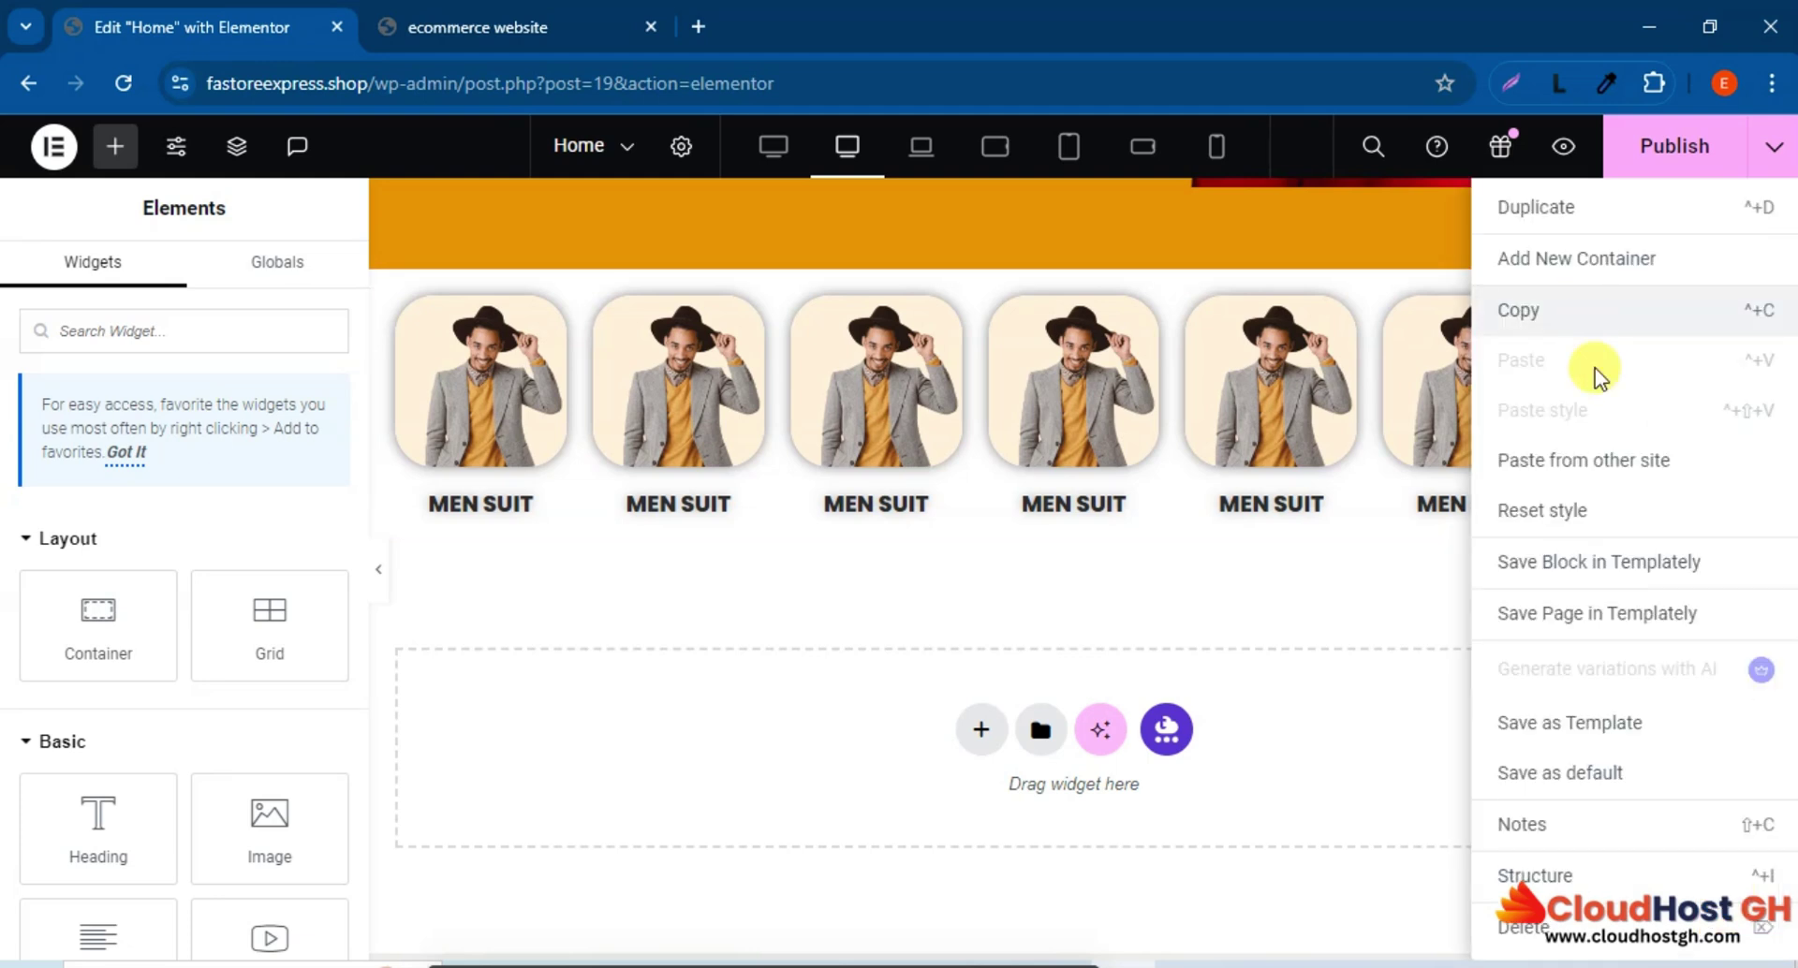
left_click(1562, 934)
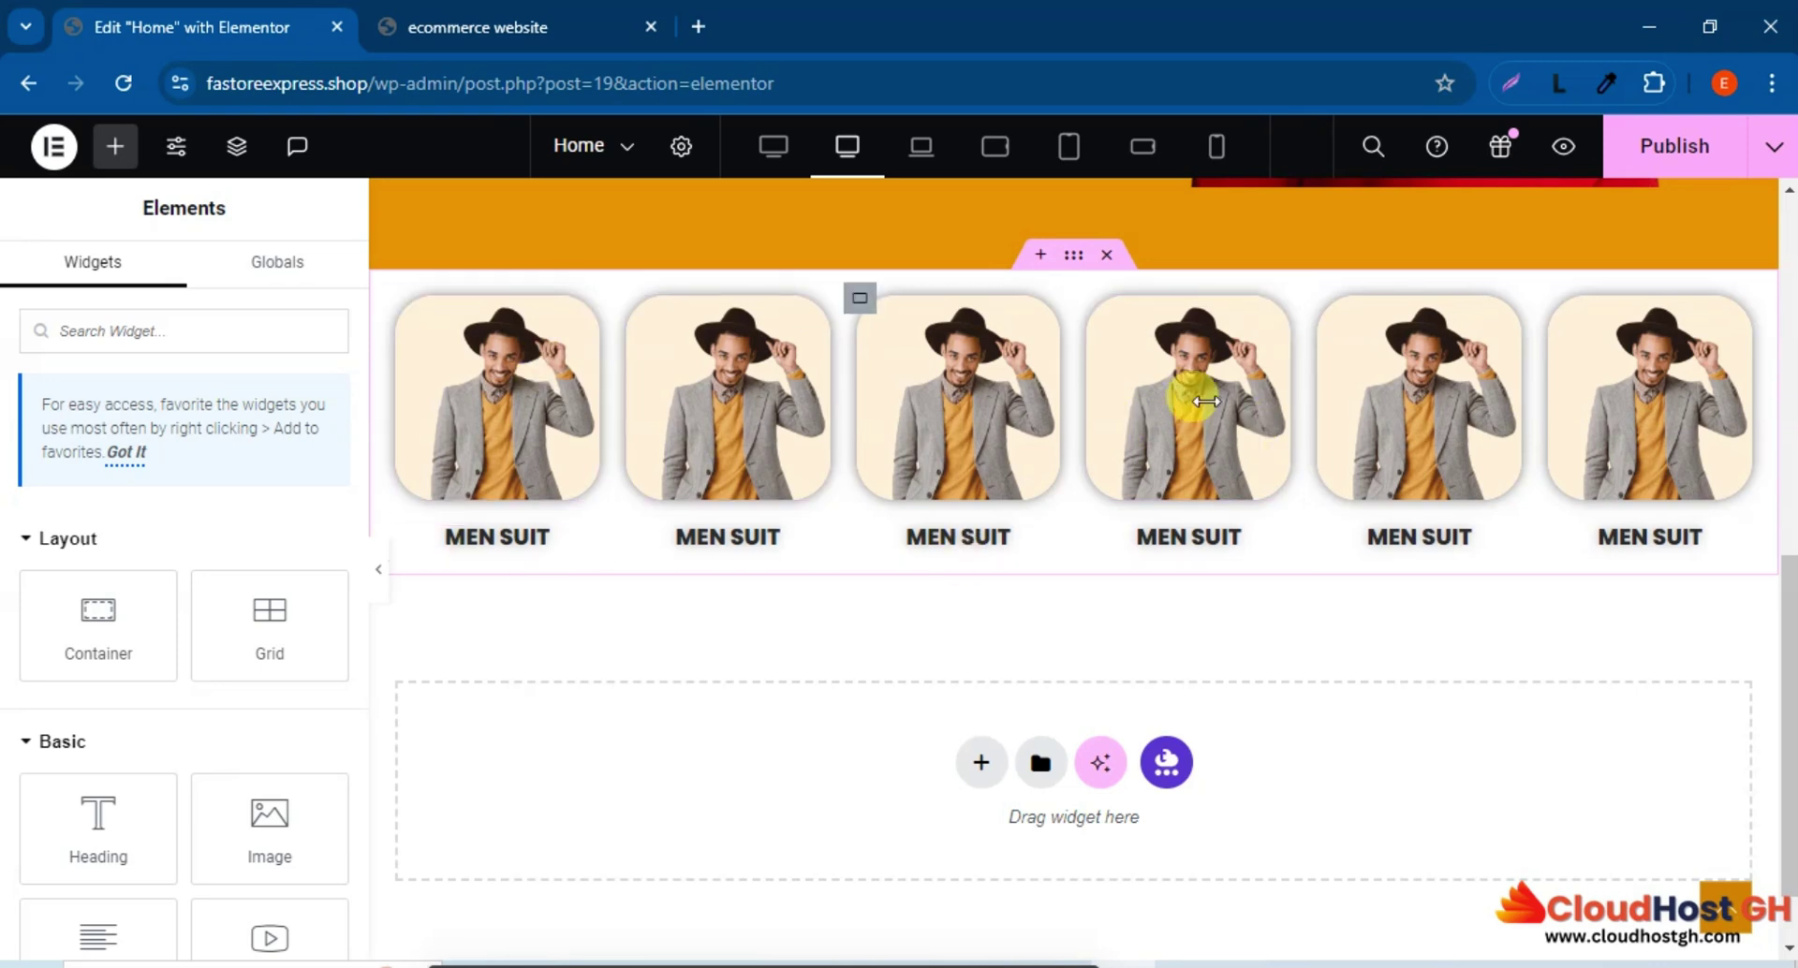
Publish the page and compare its preview with the category row on the reference ecommerce website.
left_click(1648, 147)
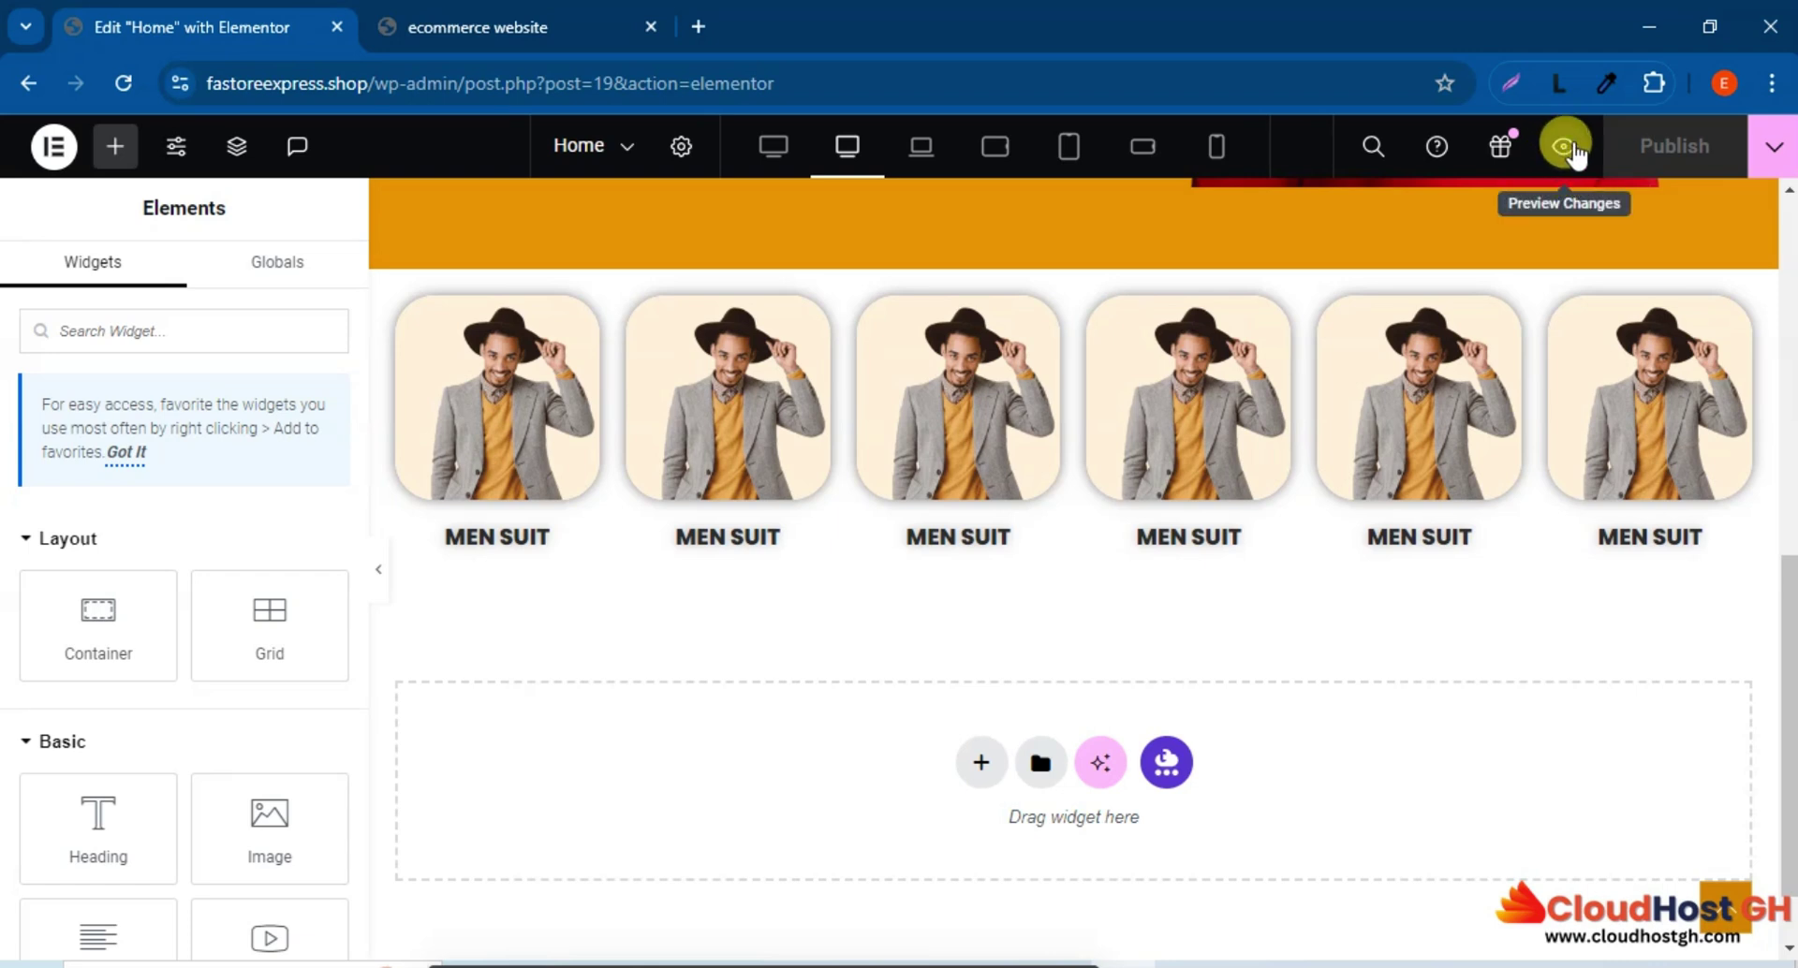
left_click(1561, 146)
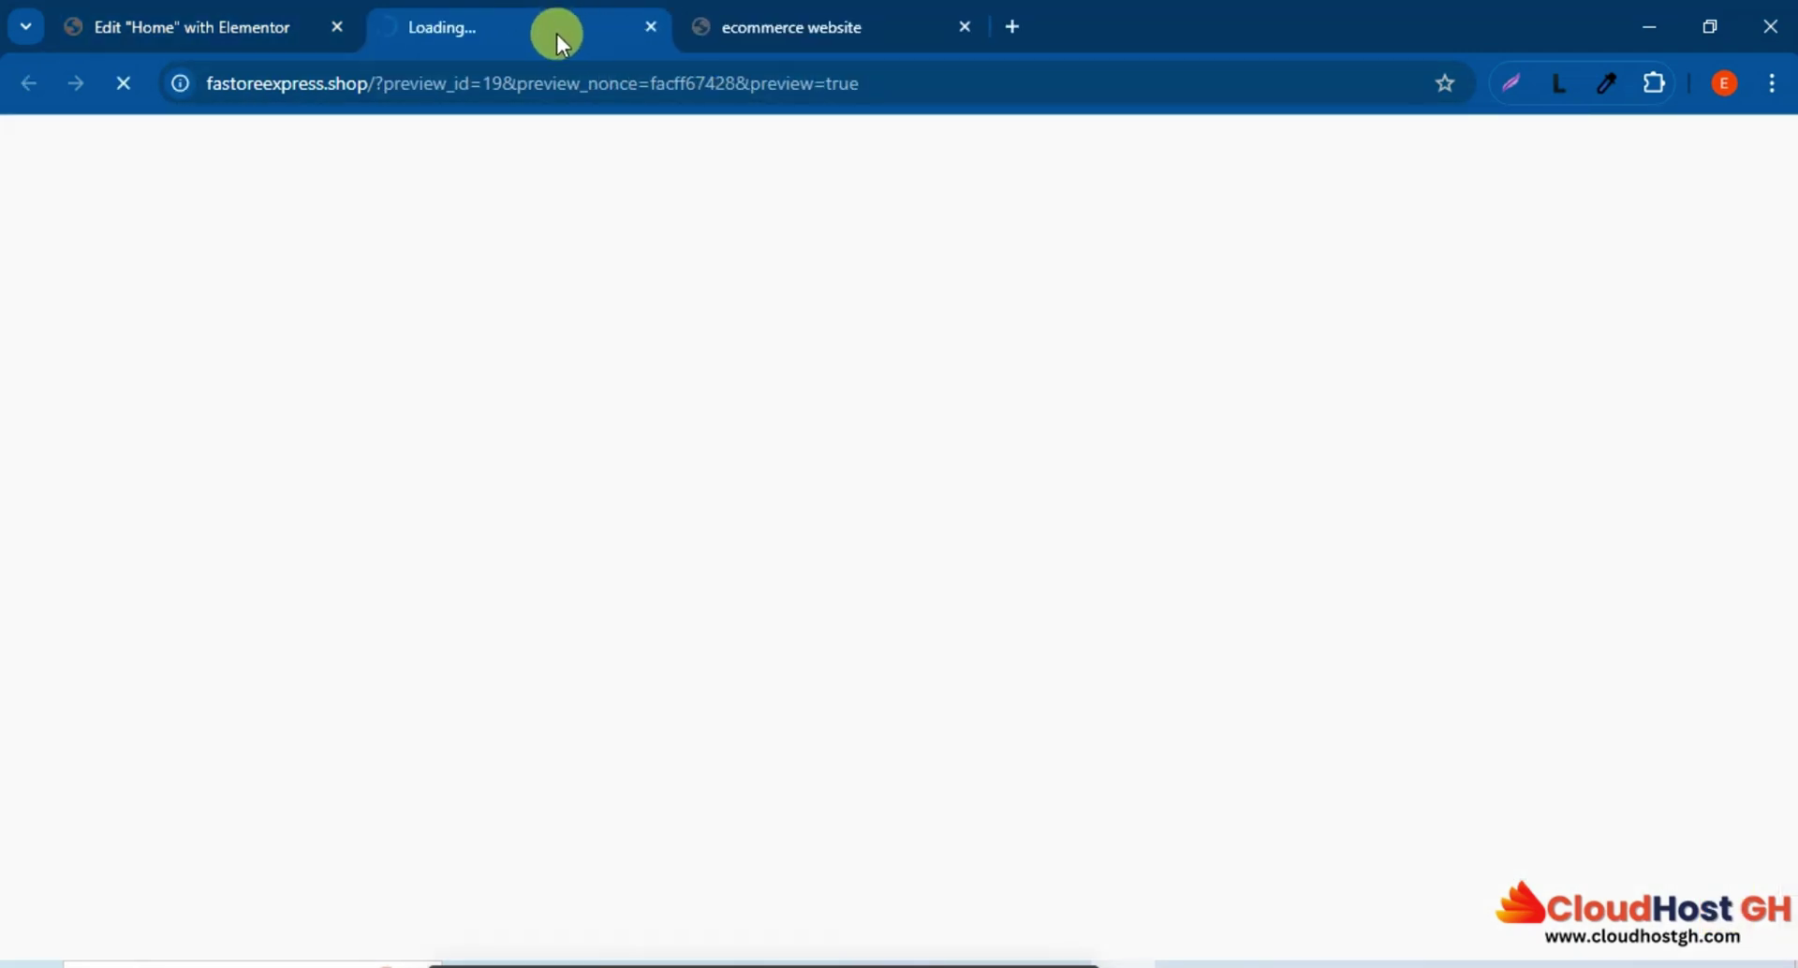
scroll(1213, 455, "down", 5)
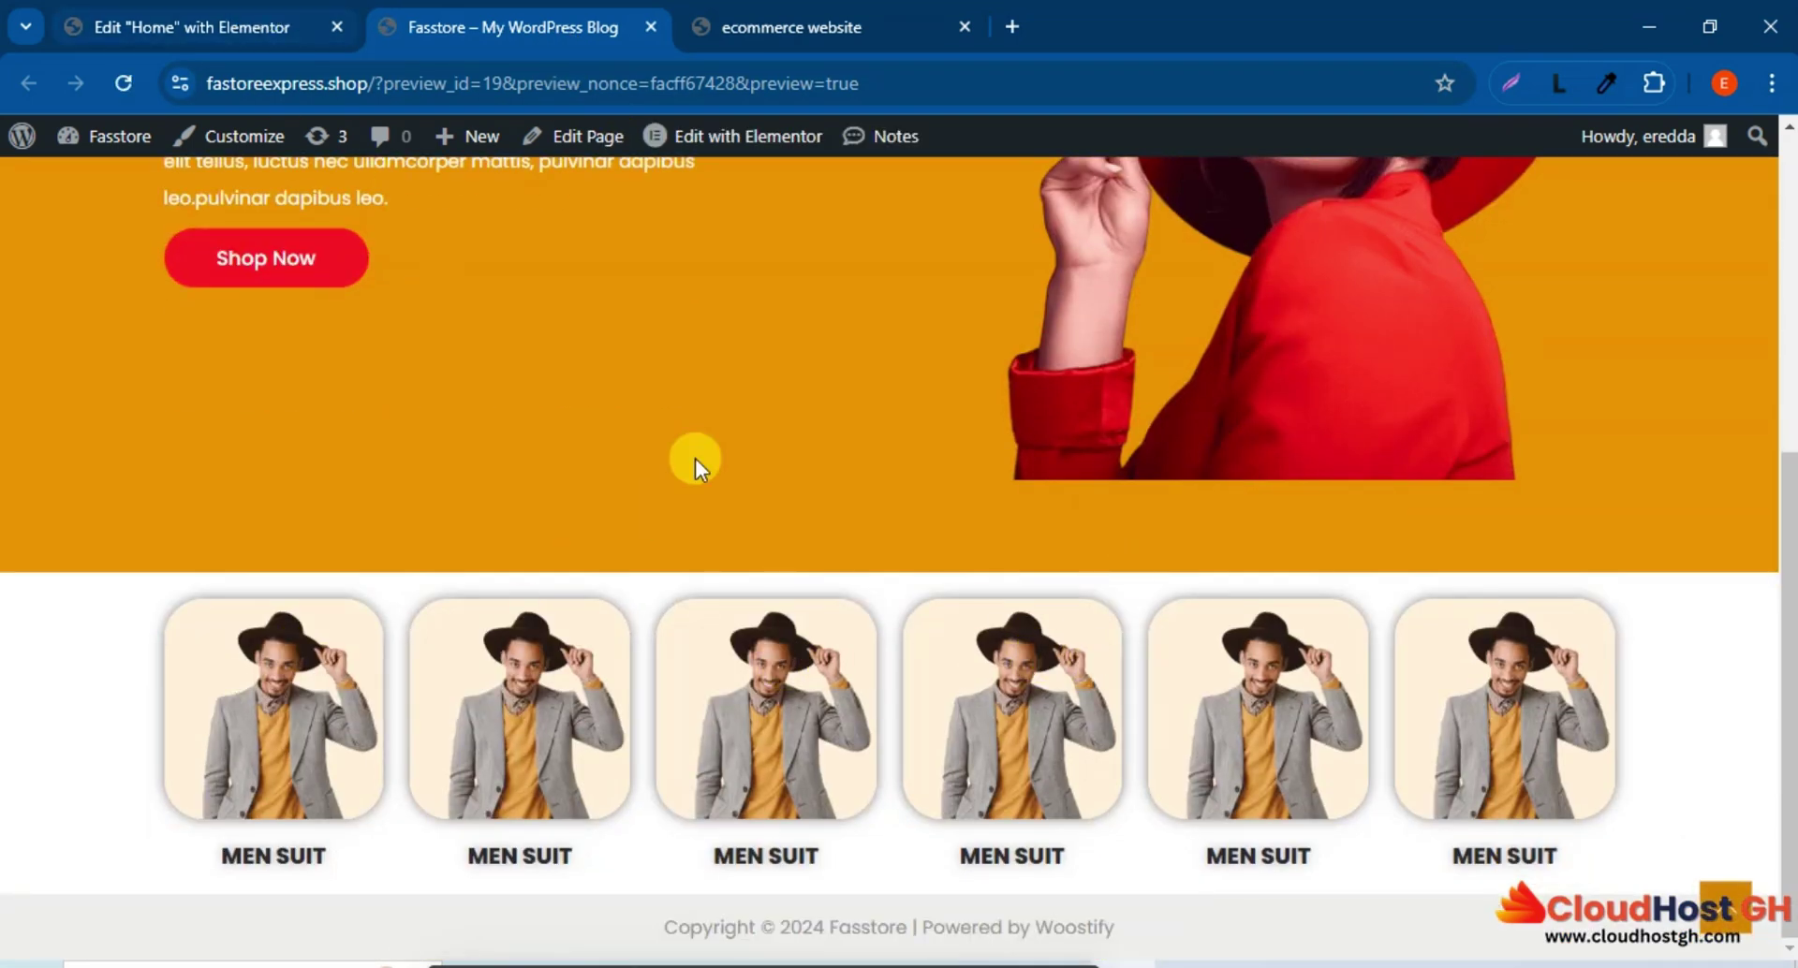
left_click(856, 26)
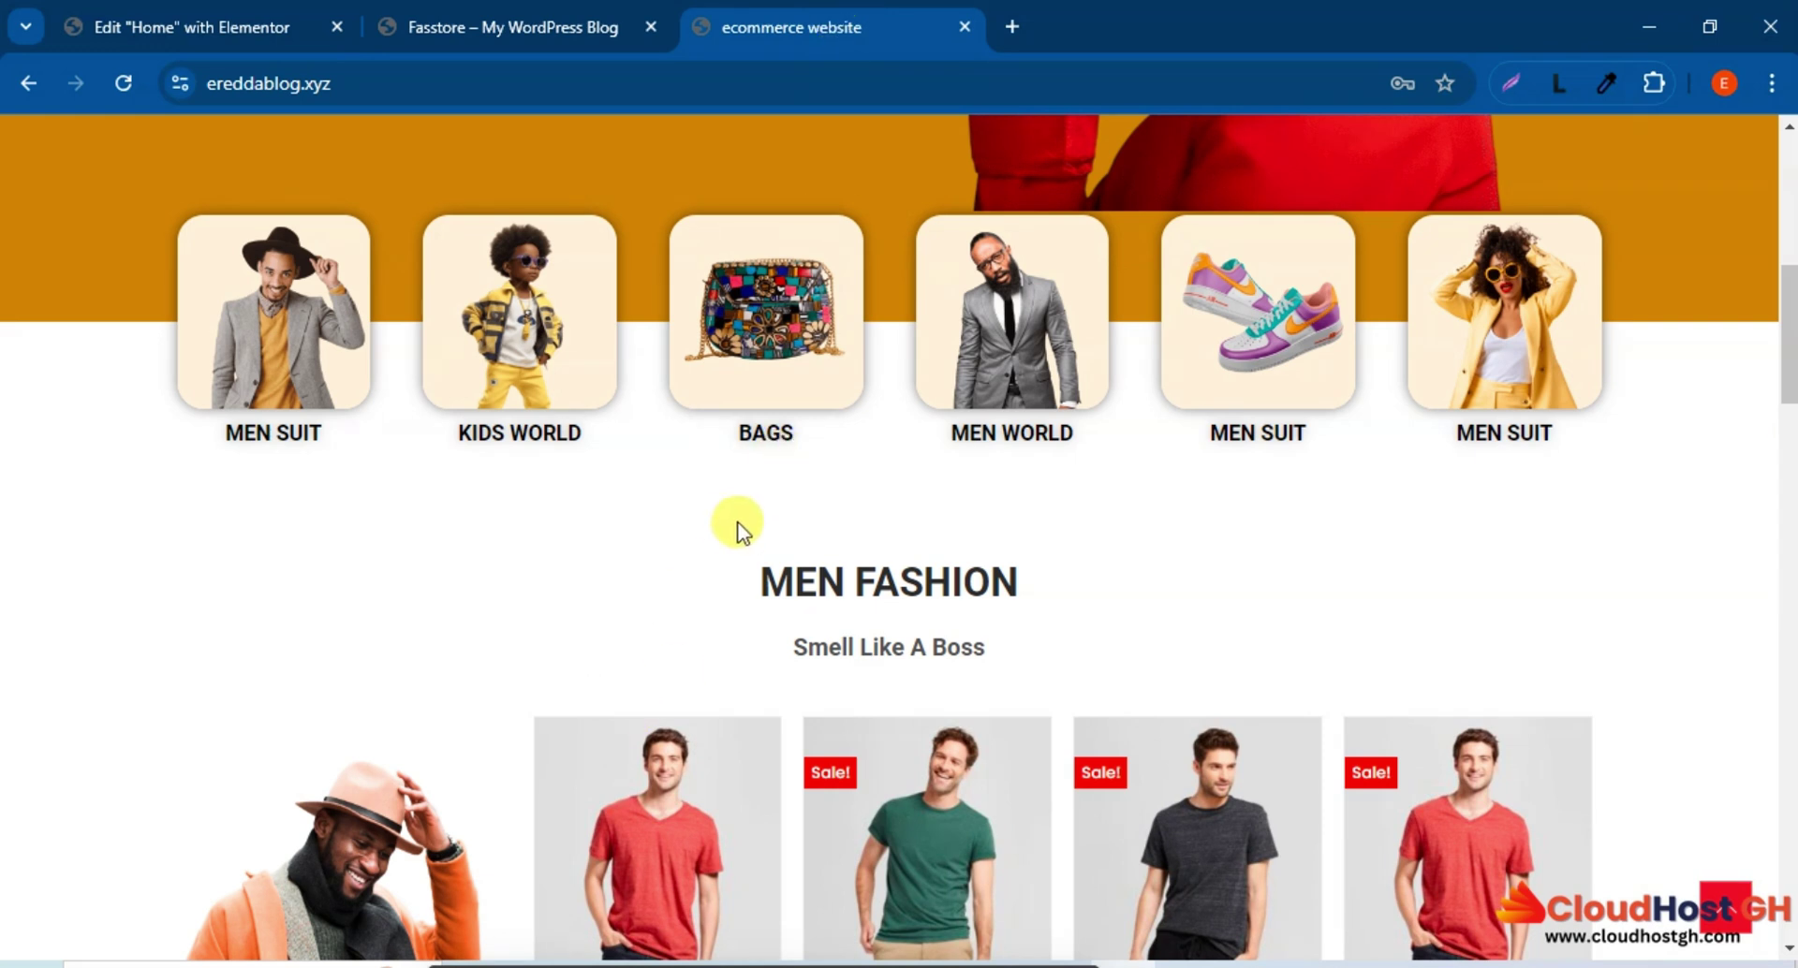
scroll(740, 525, "up", 3)
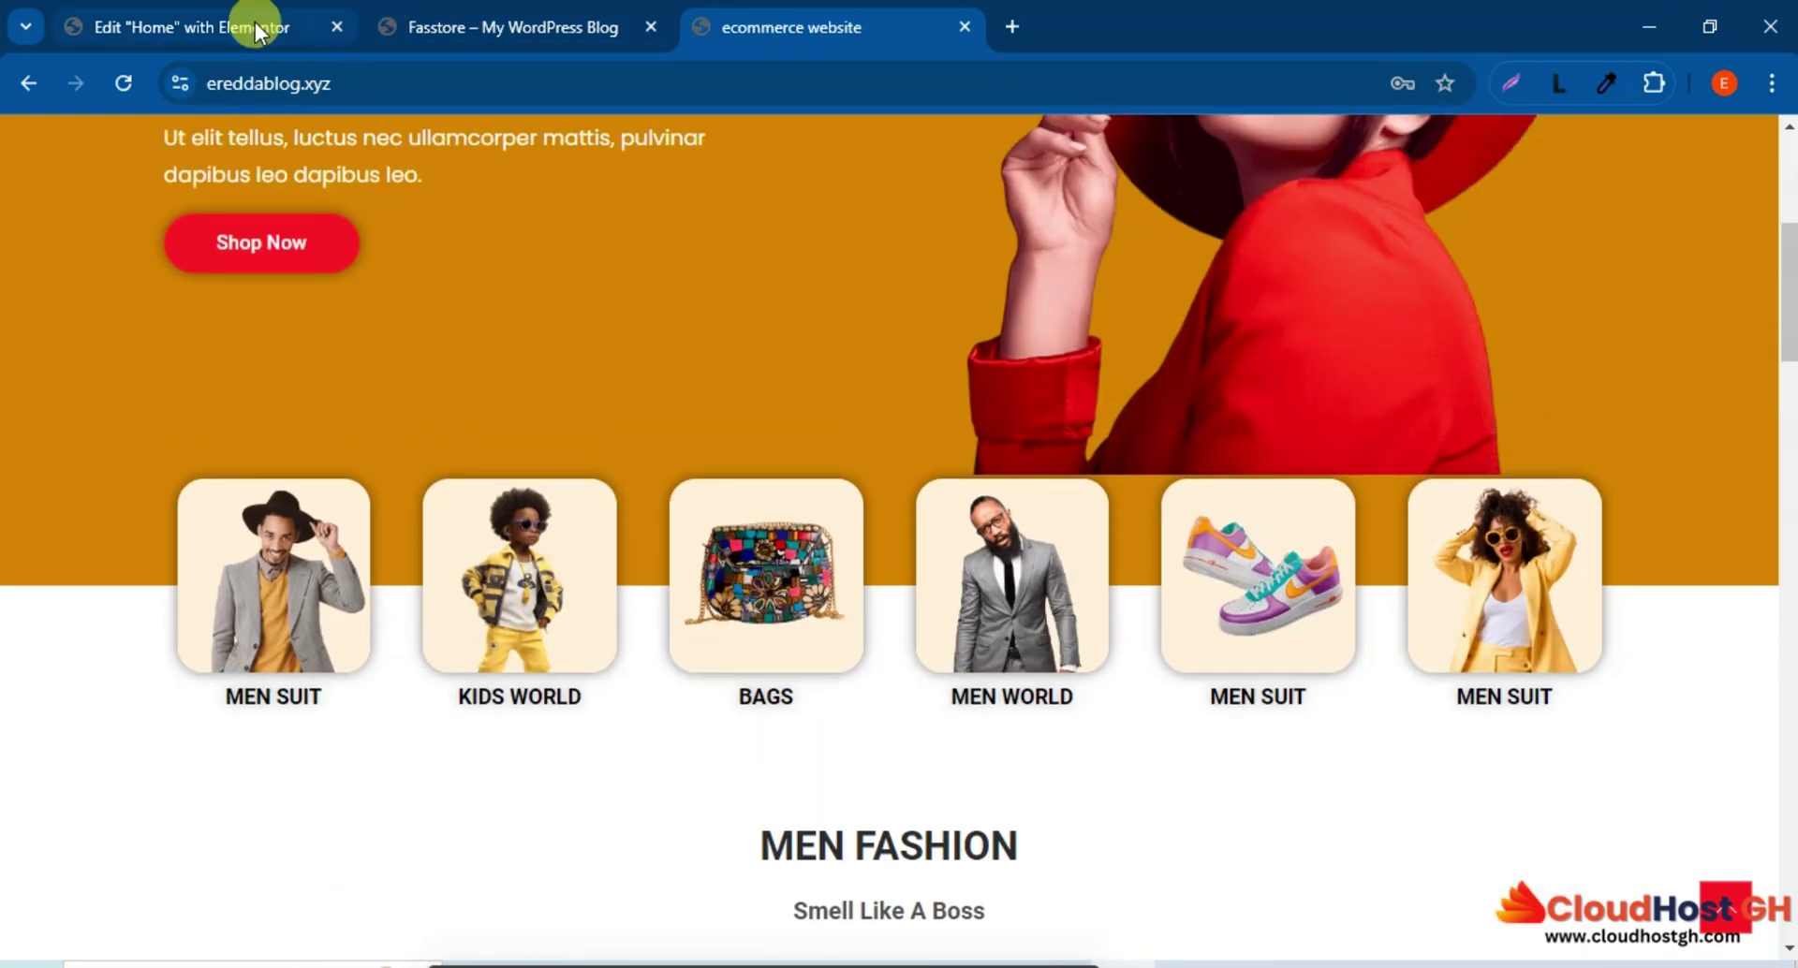
Unlink the margins of the category row's parent container and set its top margin to -100 px, leaving the other sides at 0.
left_click(150, 18)
scroll(1227, 833, "up", 4)
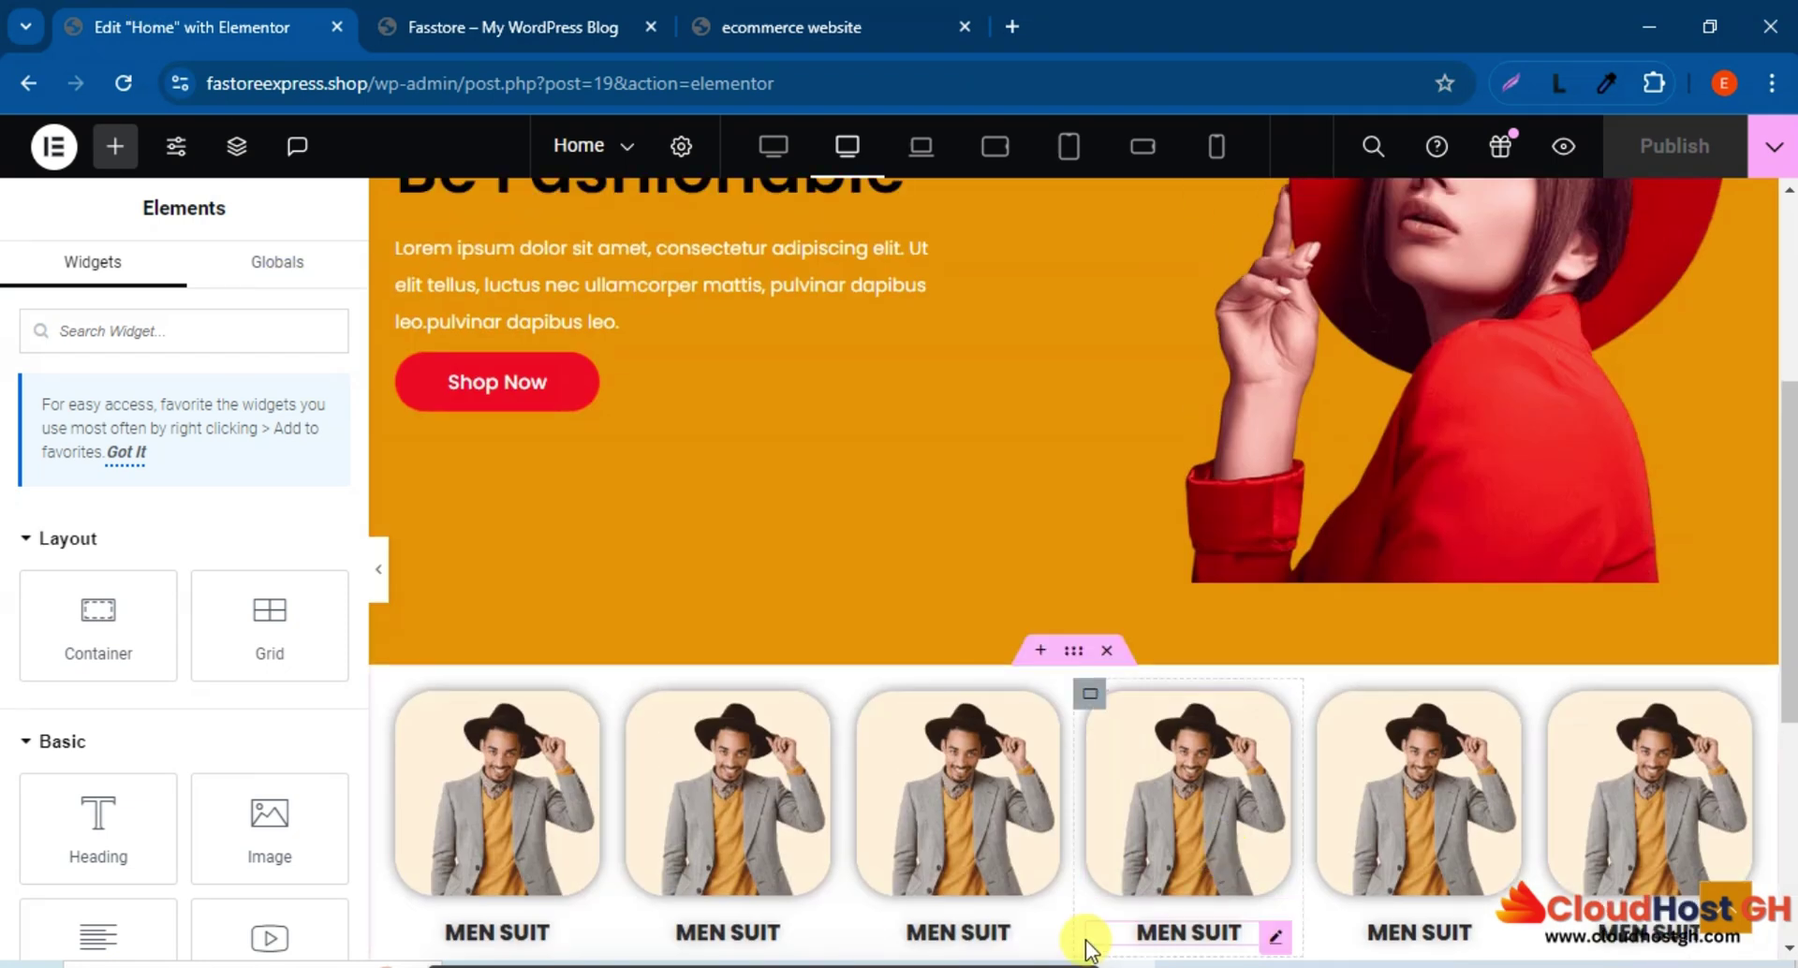
left_click(1072, 653)
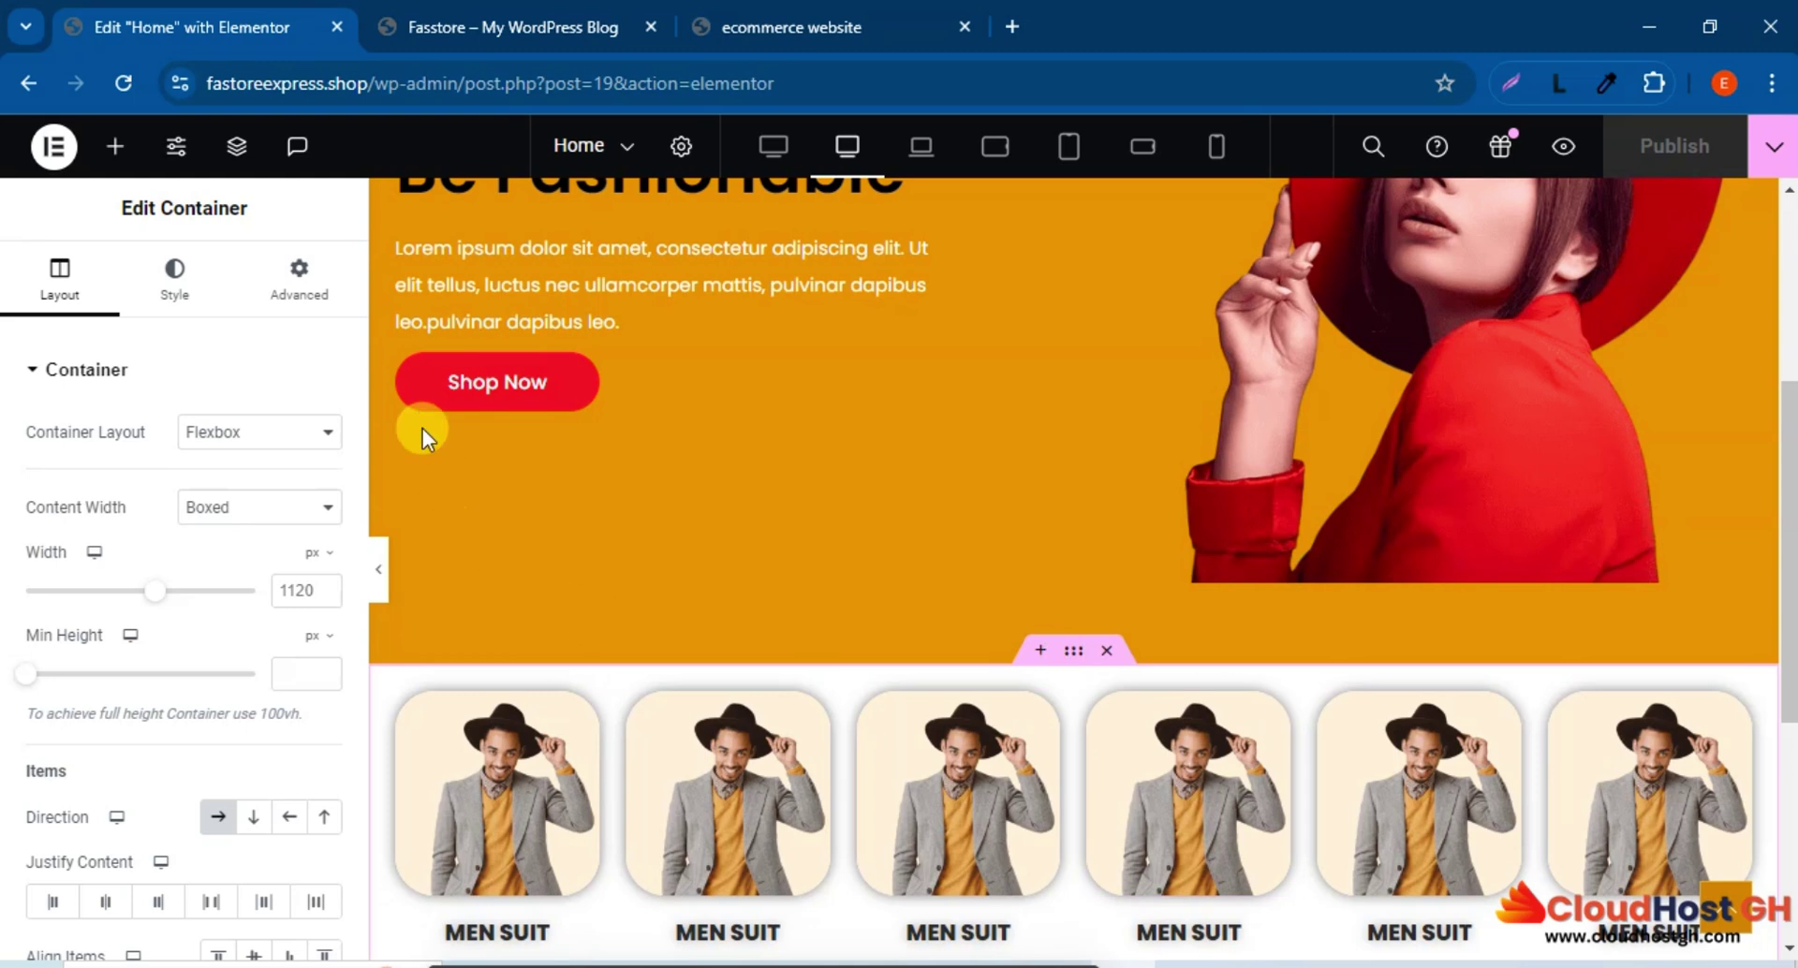
left_click(299, 276)
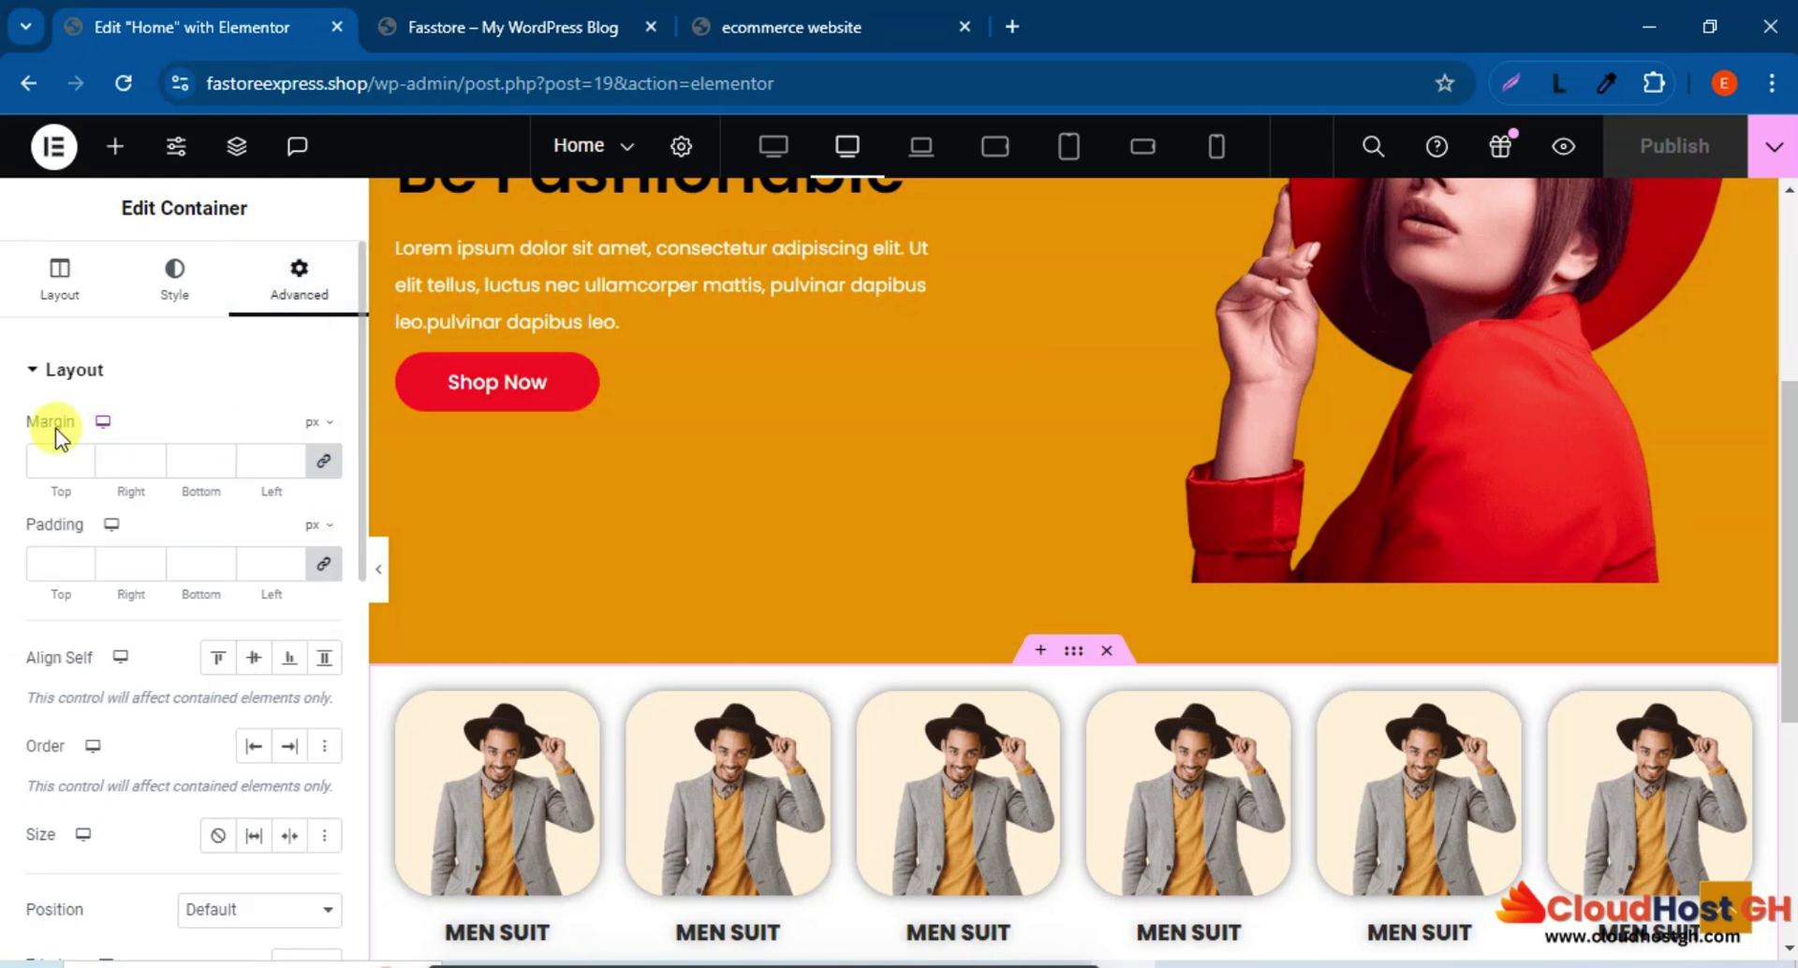
left_click(323, 461)
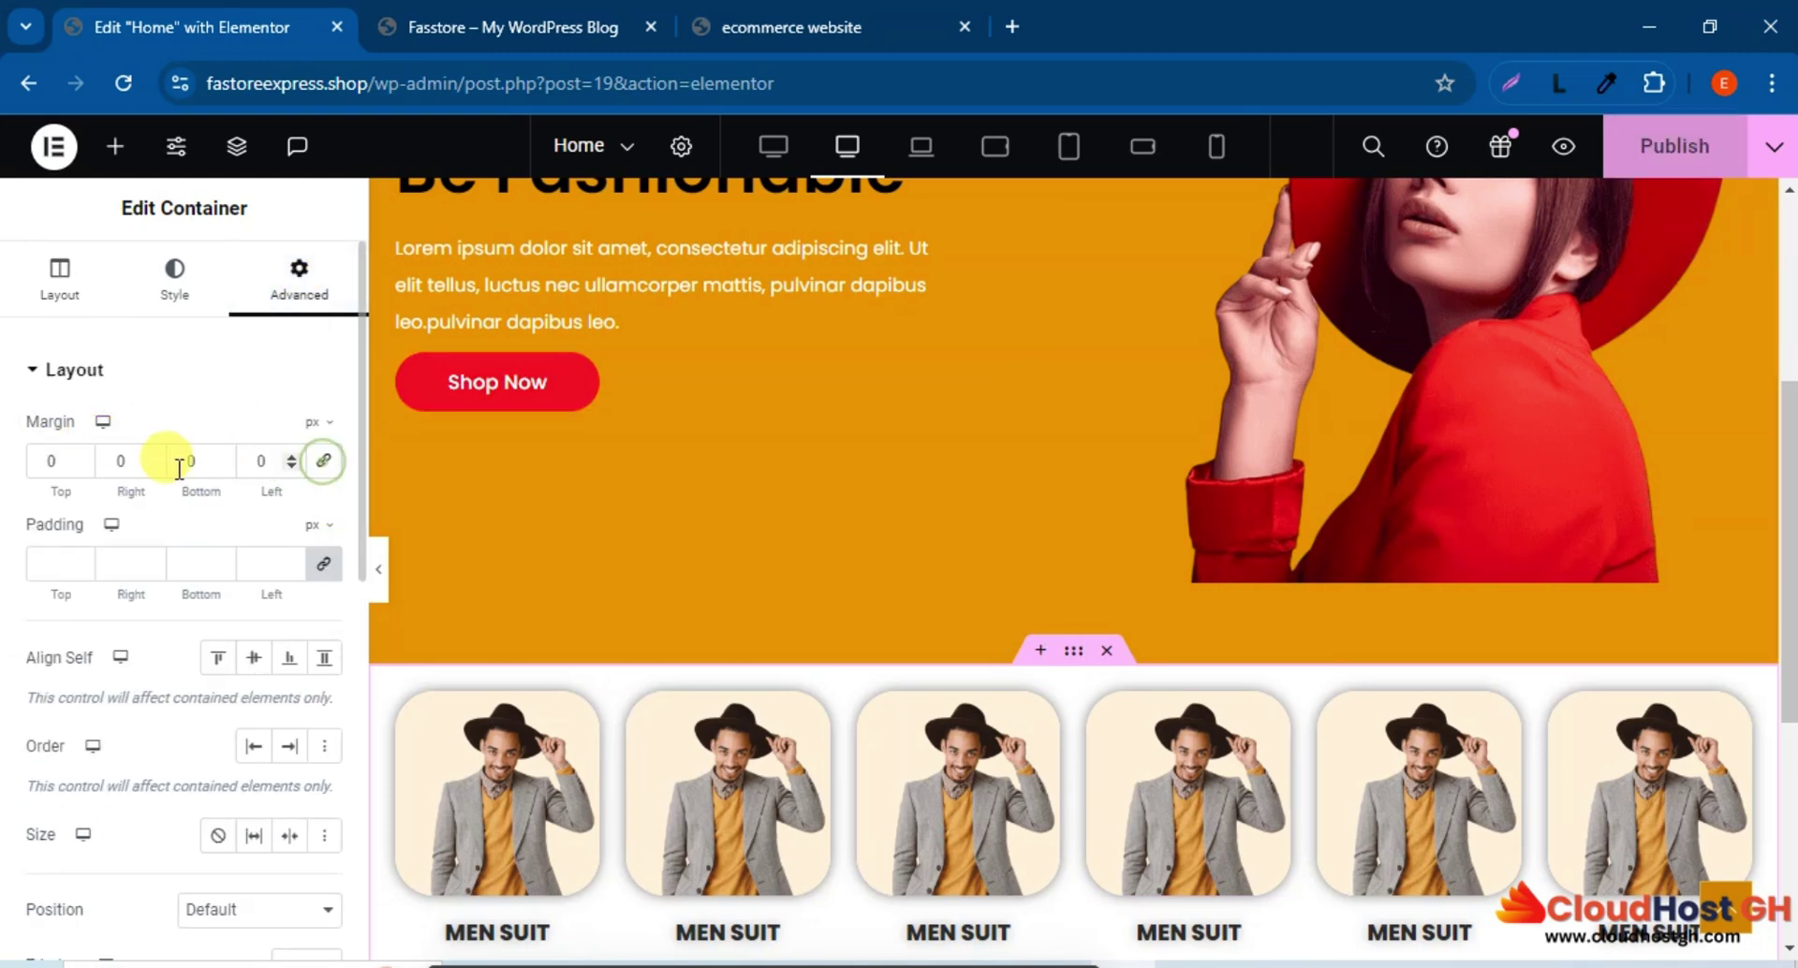
left_click(41, 461)
type("7")
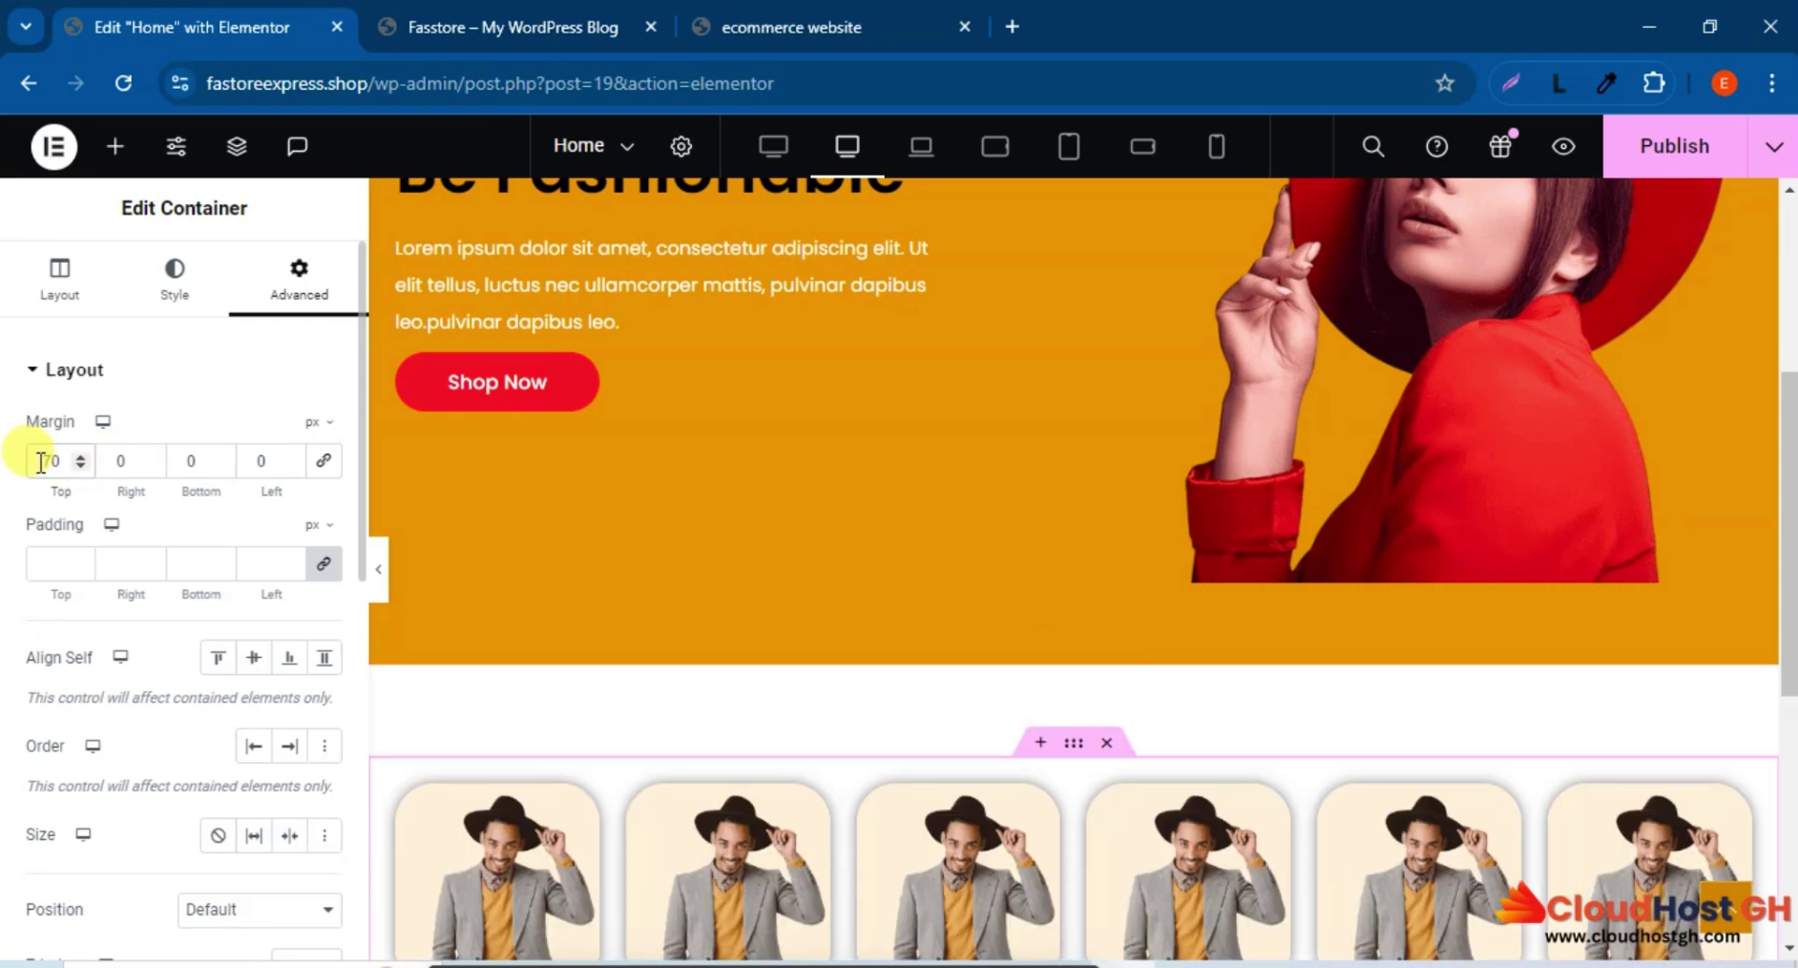
key("BackSpace")
type("1")
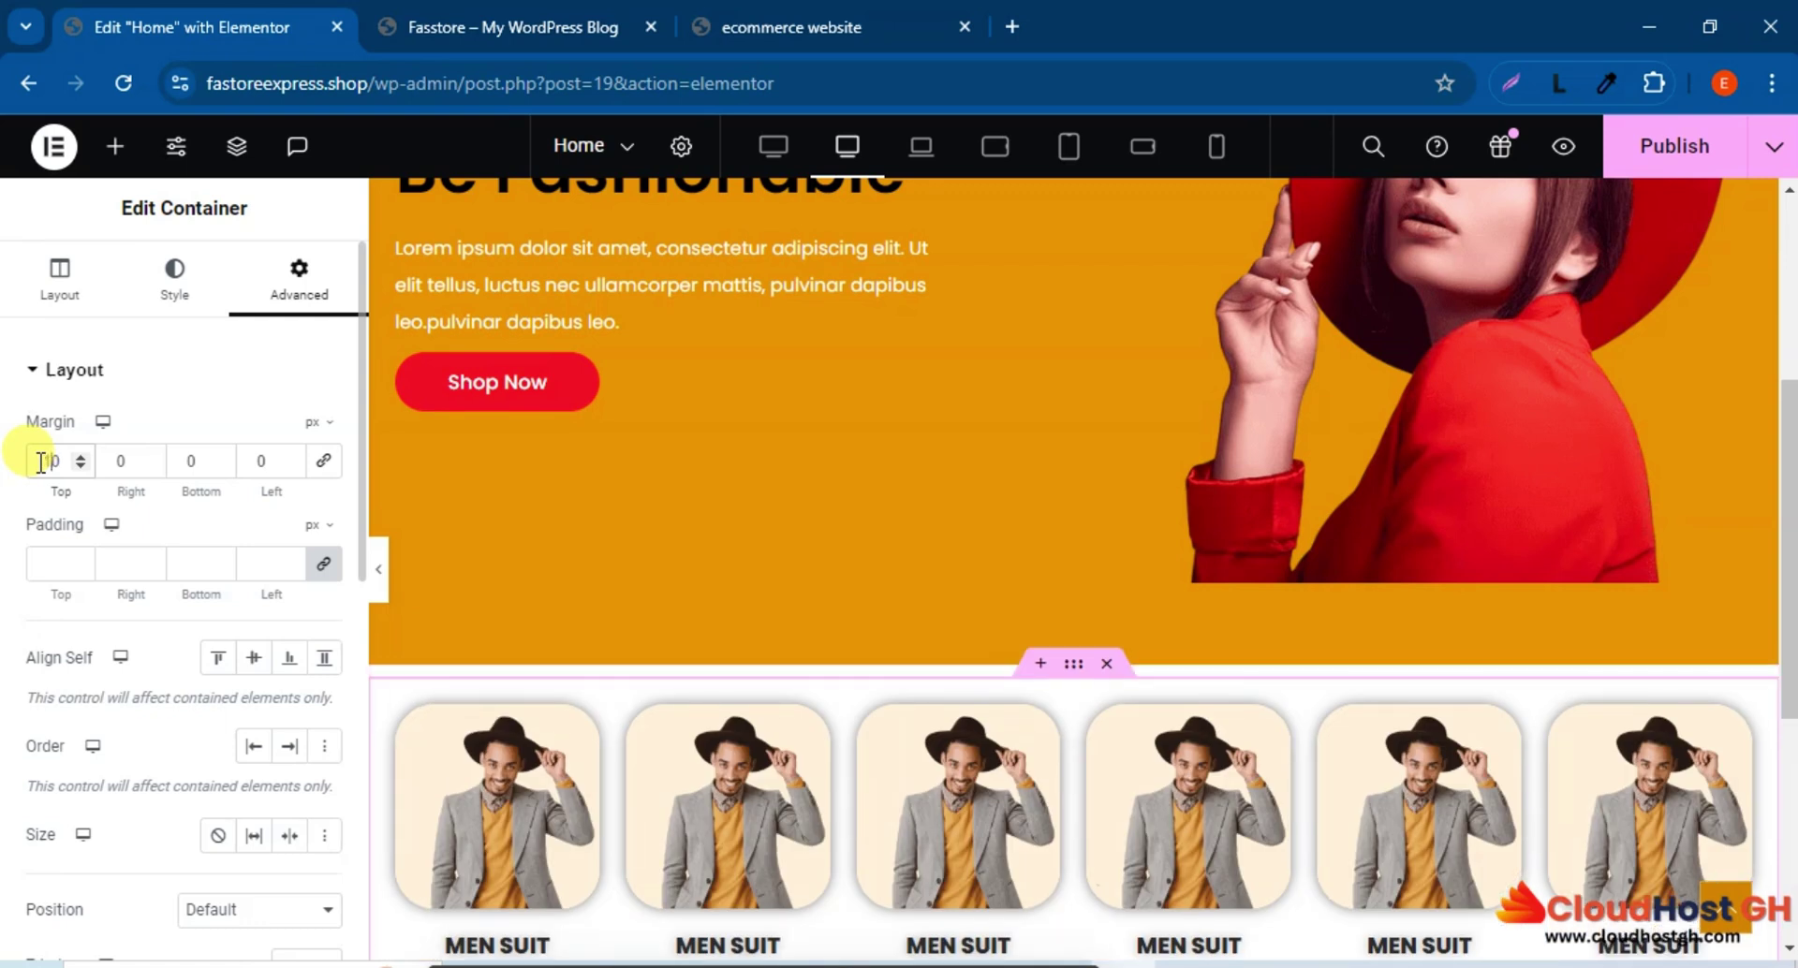
type("00")
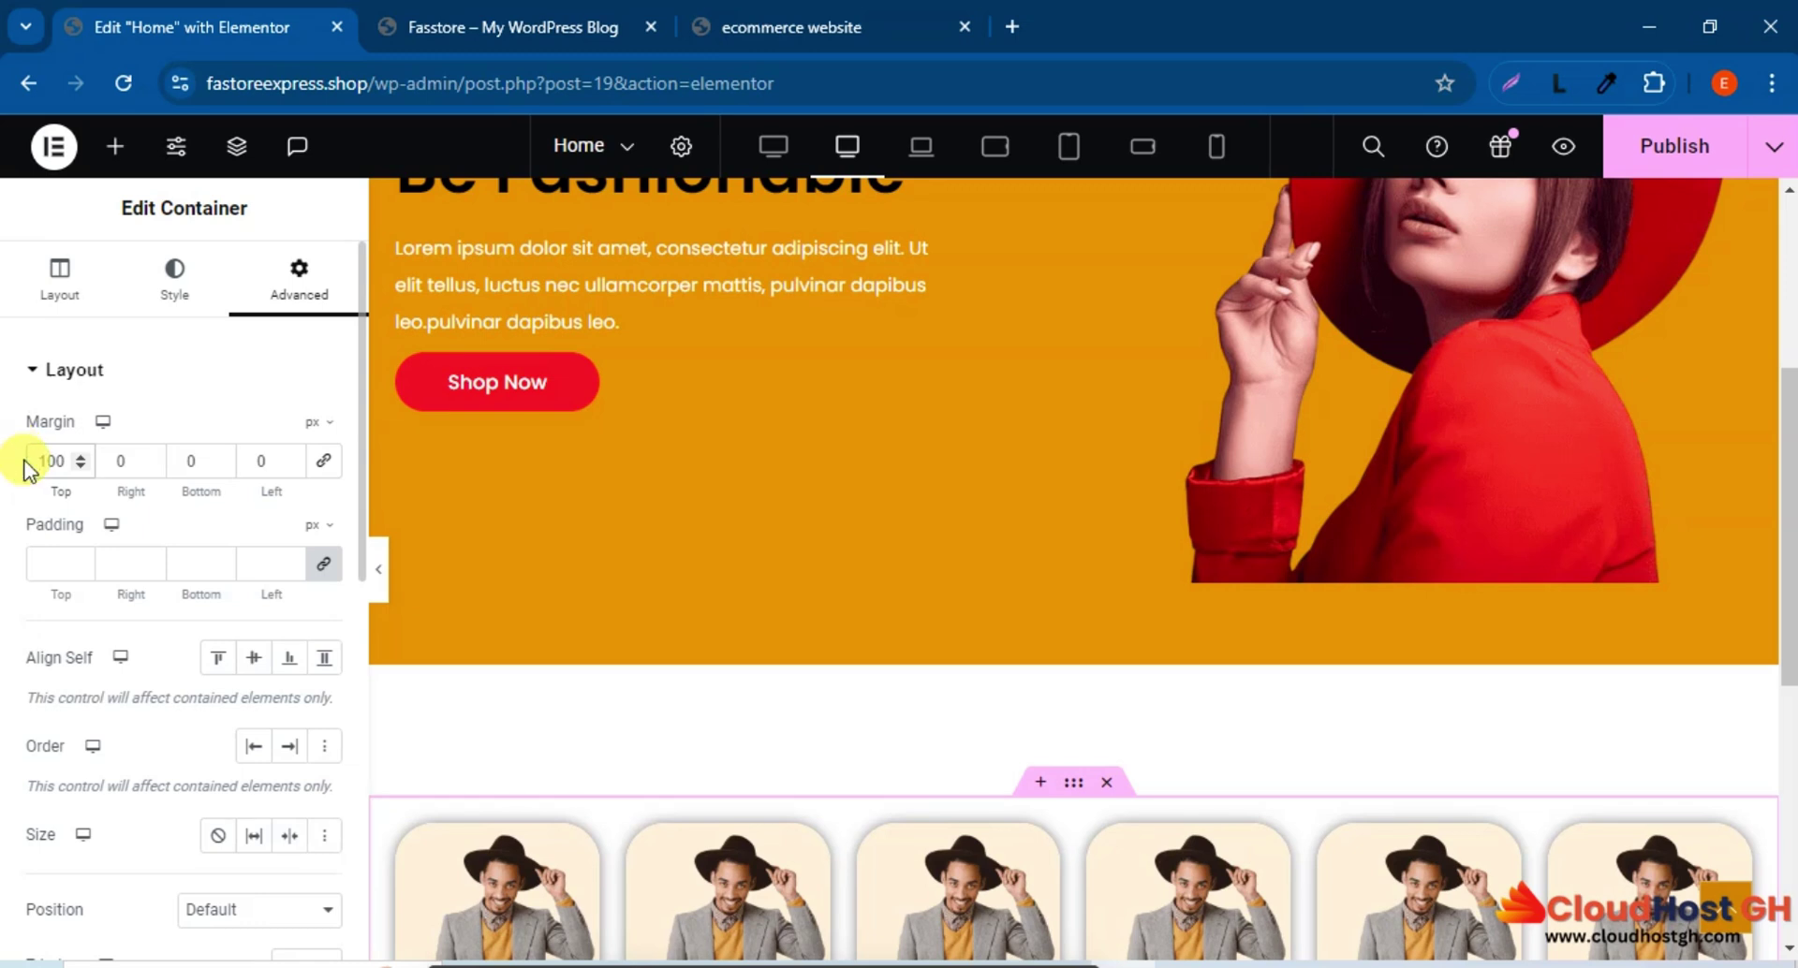
type("-")
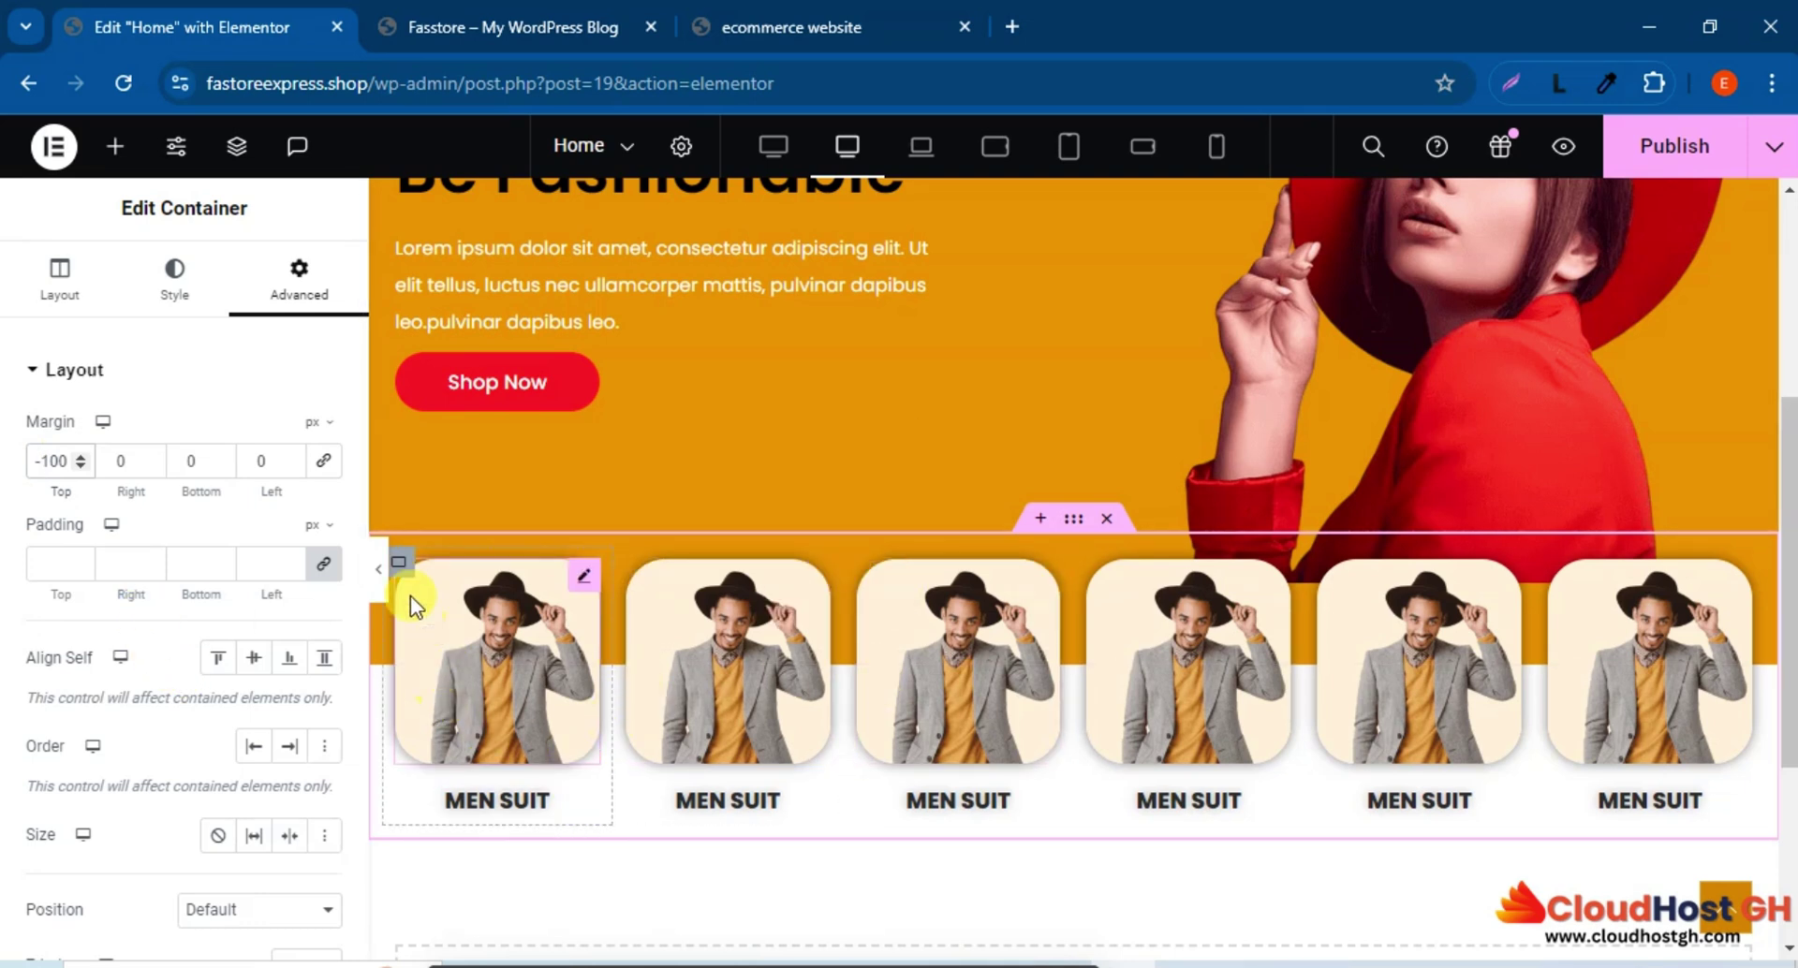
Examine how the category row overlaps the hero section with the editing panel hidden, and bring the panel back.
left_click(380, 573)
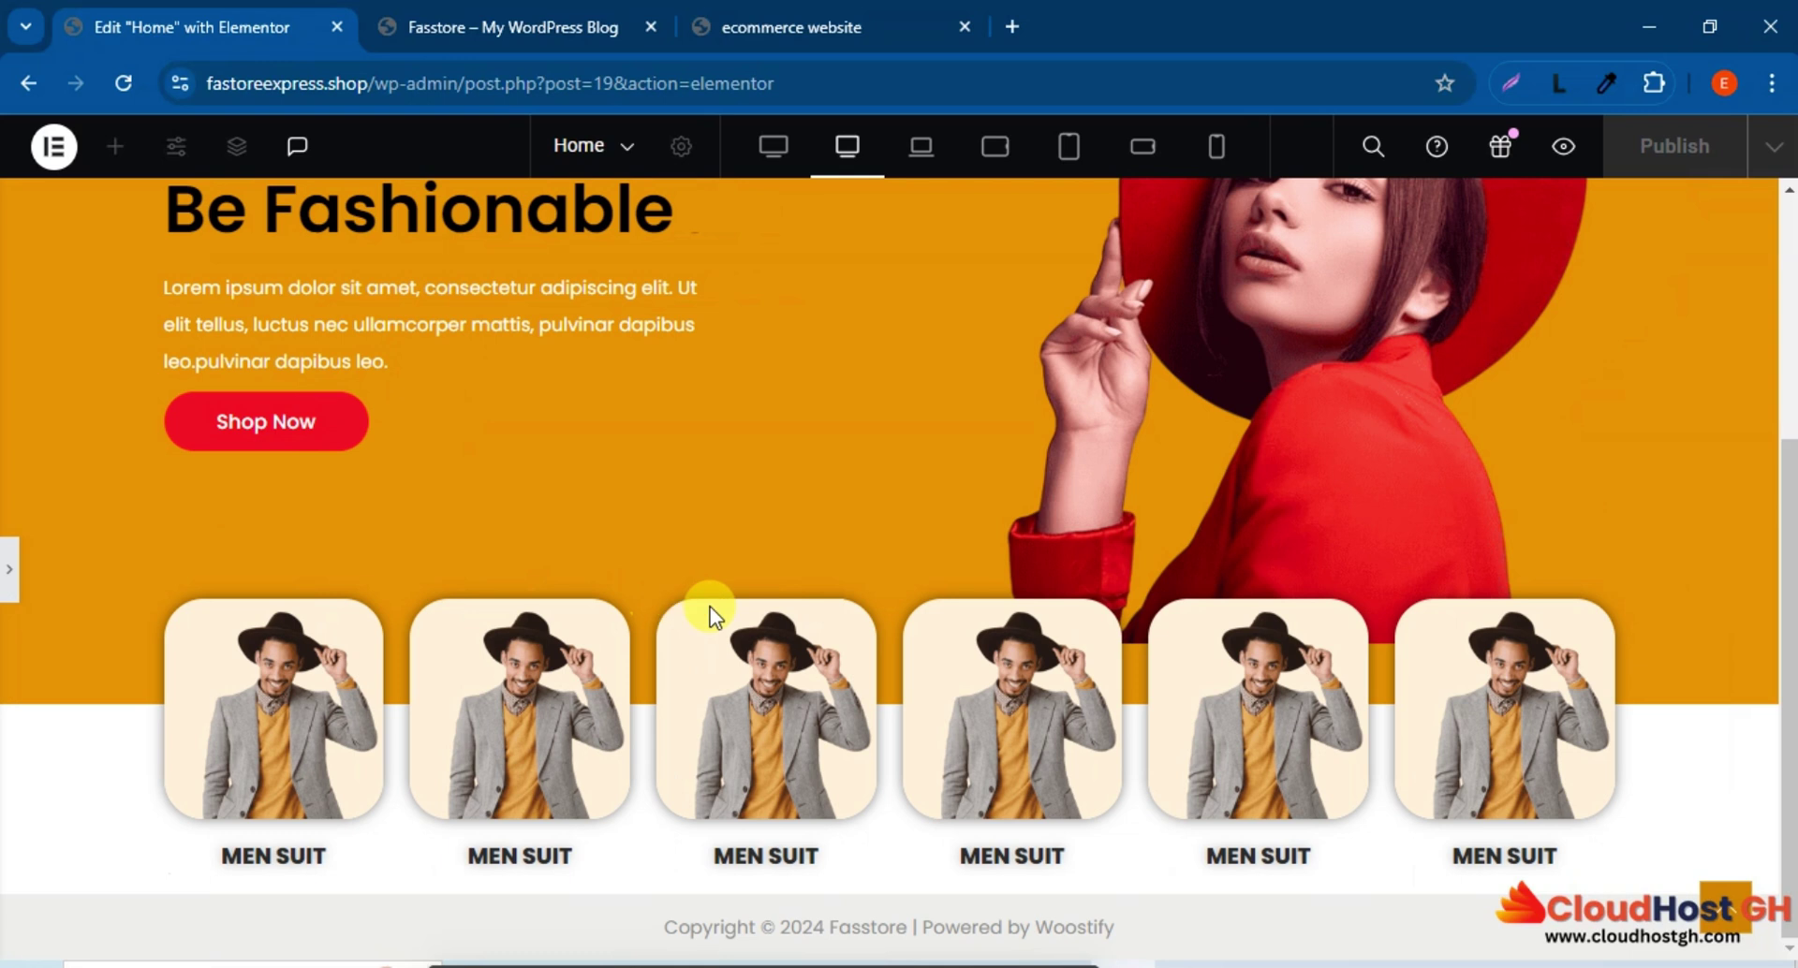
scroll(789, 643, "up", 5)
scroll(785, 640, "down", 5)
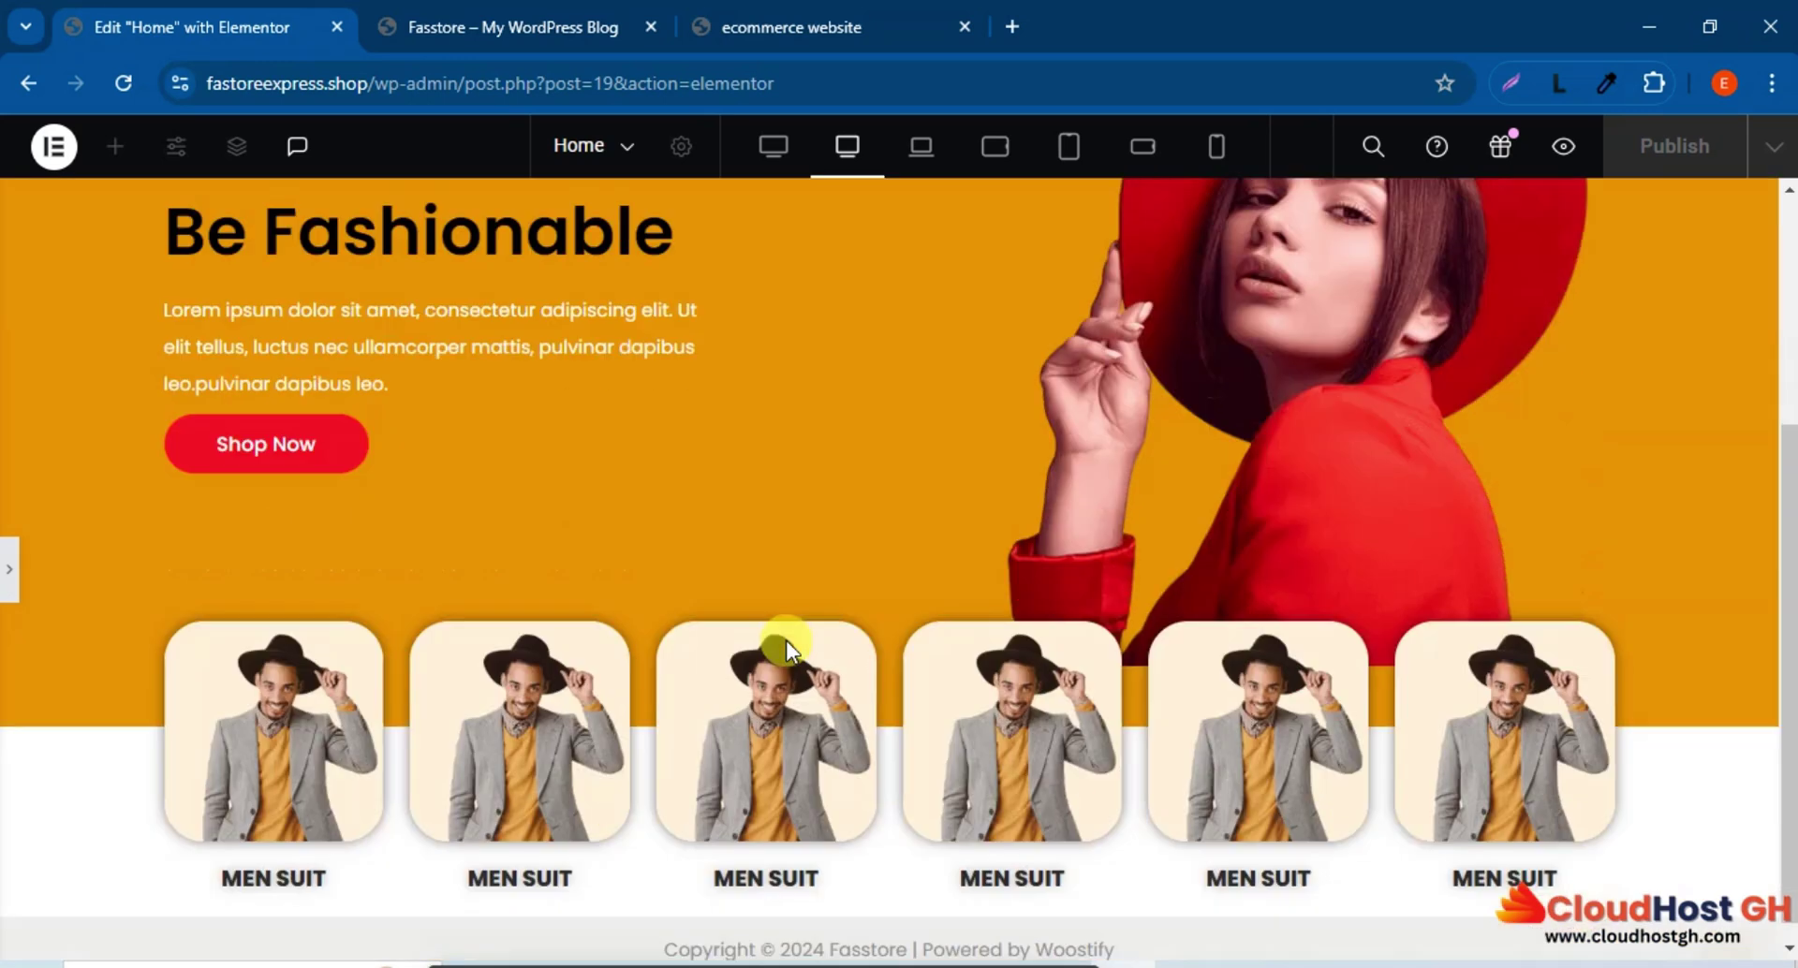
scroll(784, 641, "up", 4)
scroll(784, 640, "down", 4)
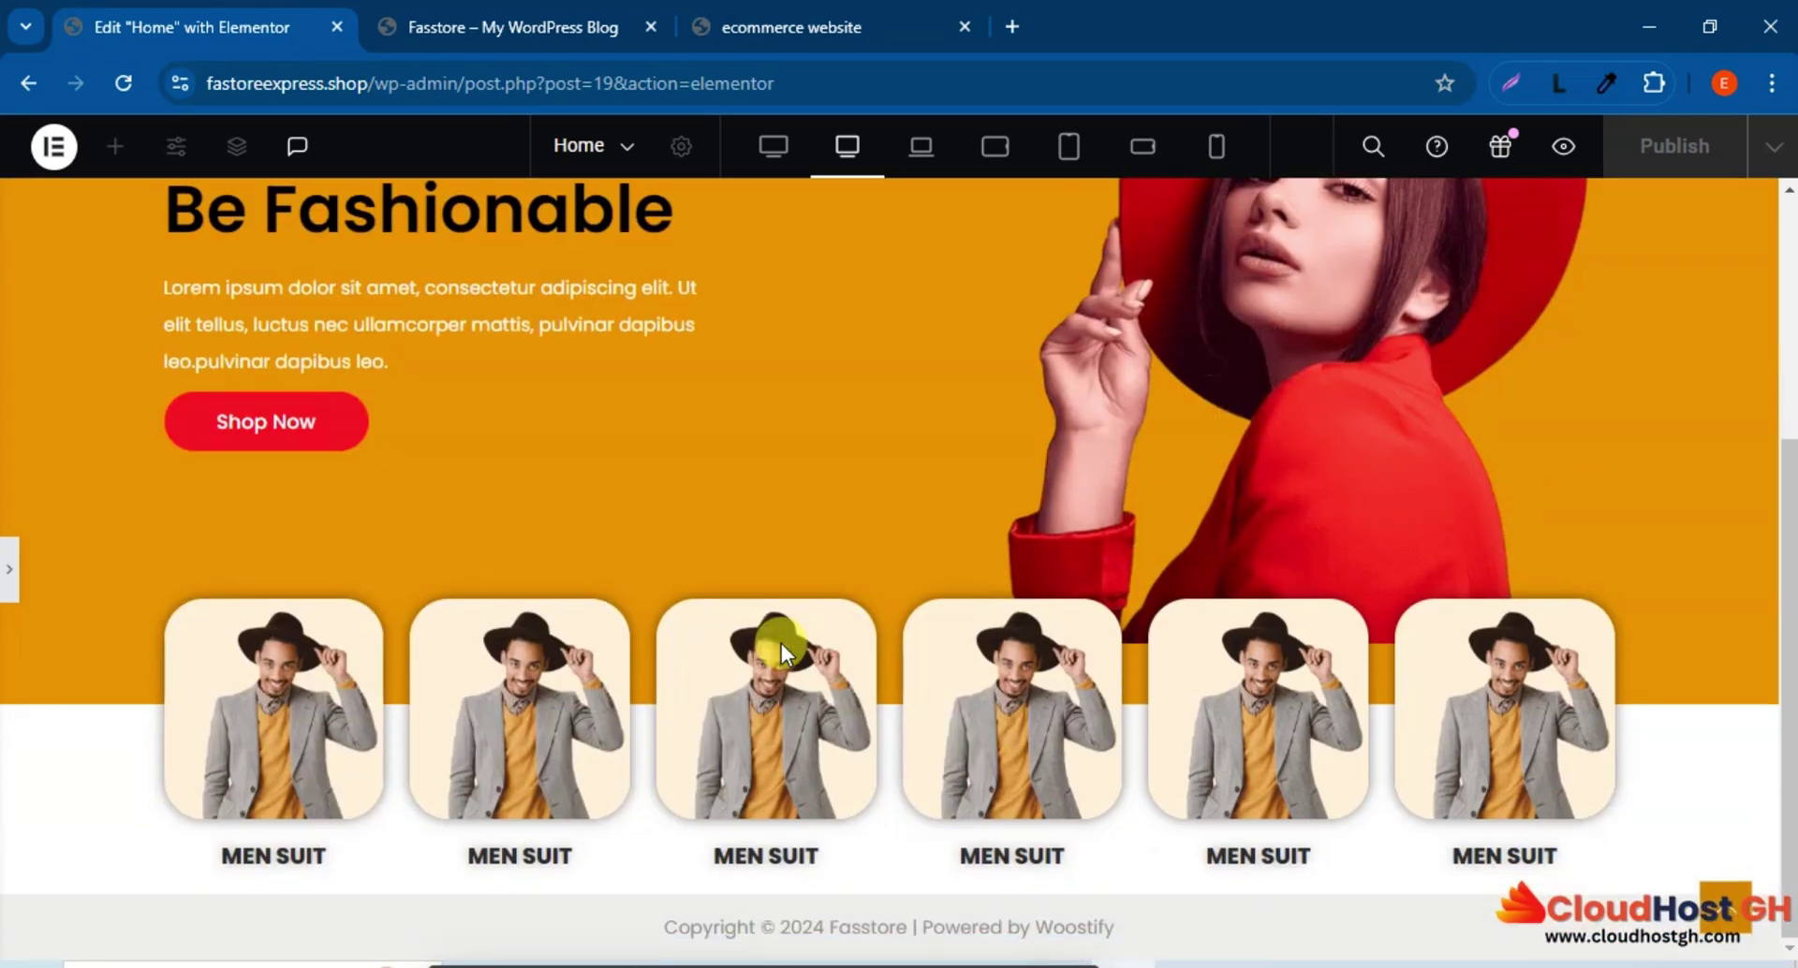
scroll(781, 643, "up", 4)
scroll(781, 643, "down", 4)
left_click(23, 564)
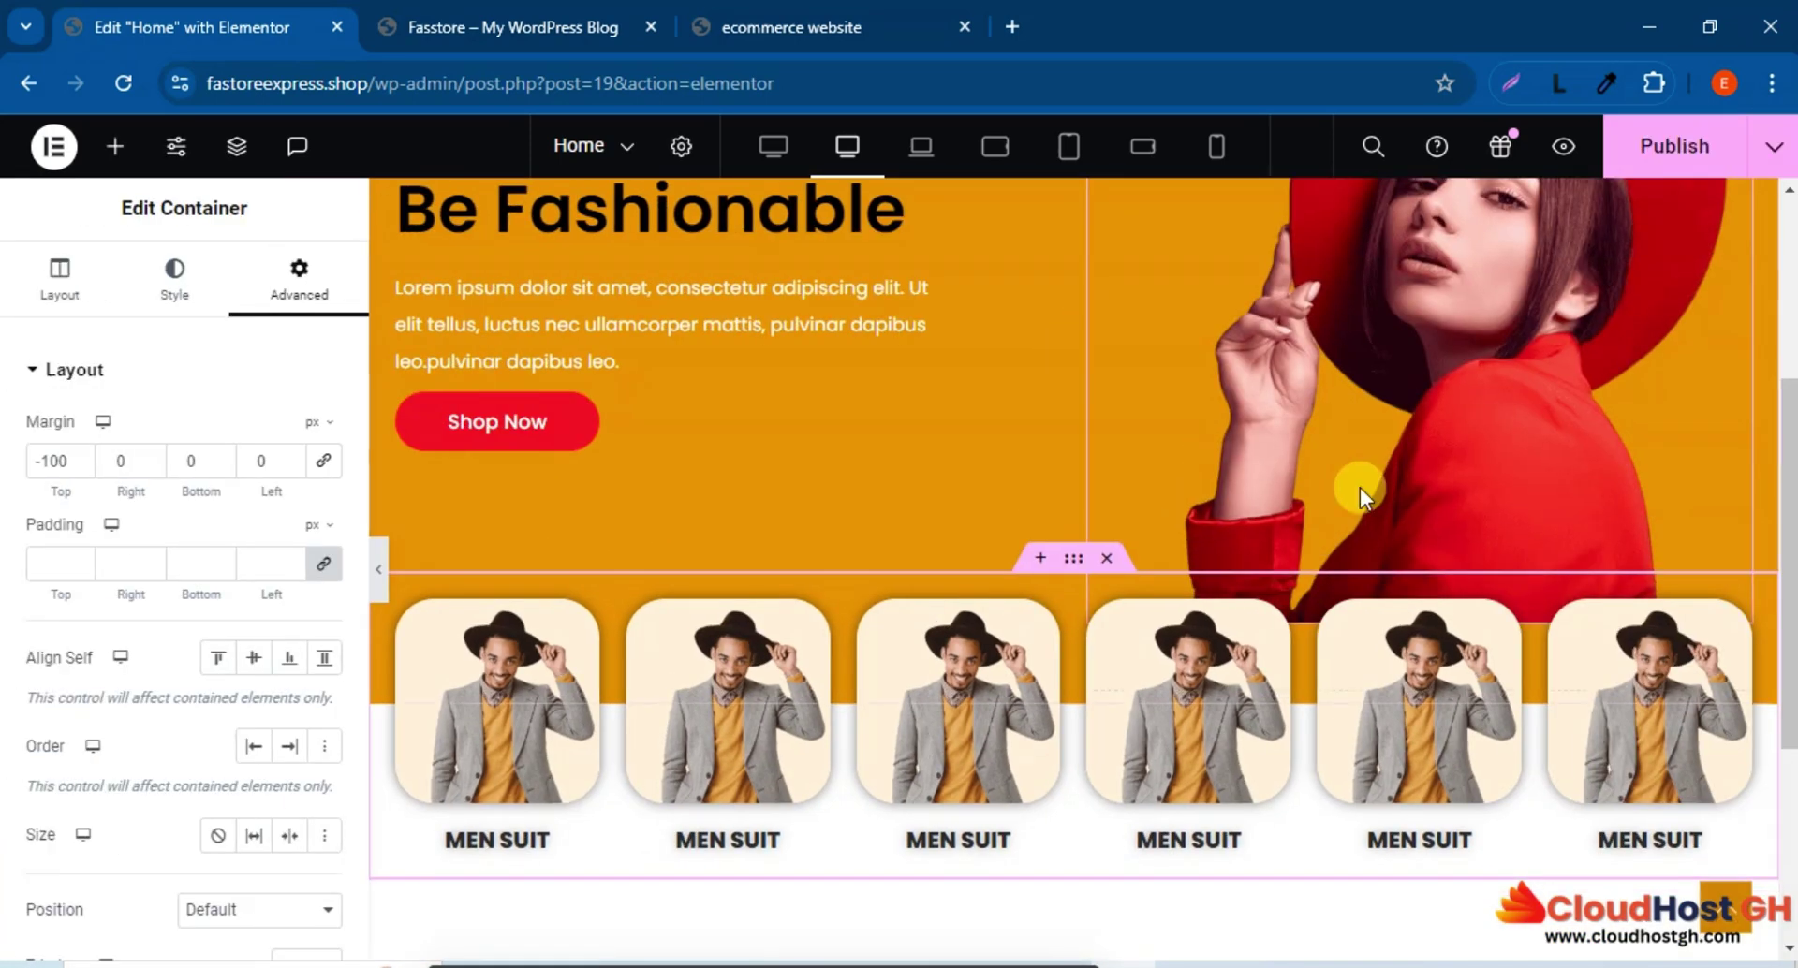
Publish the page and check the overlapping category row in the reloaded preview.
left_click(1634, 145)
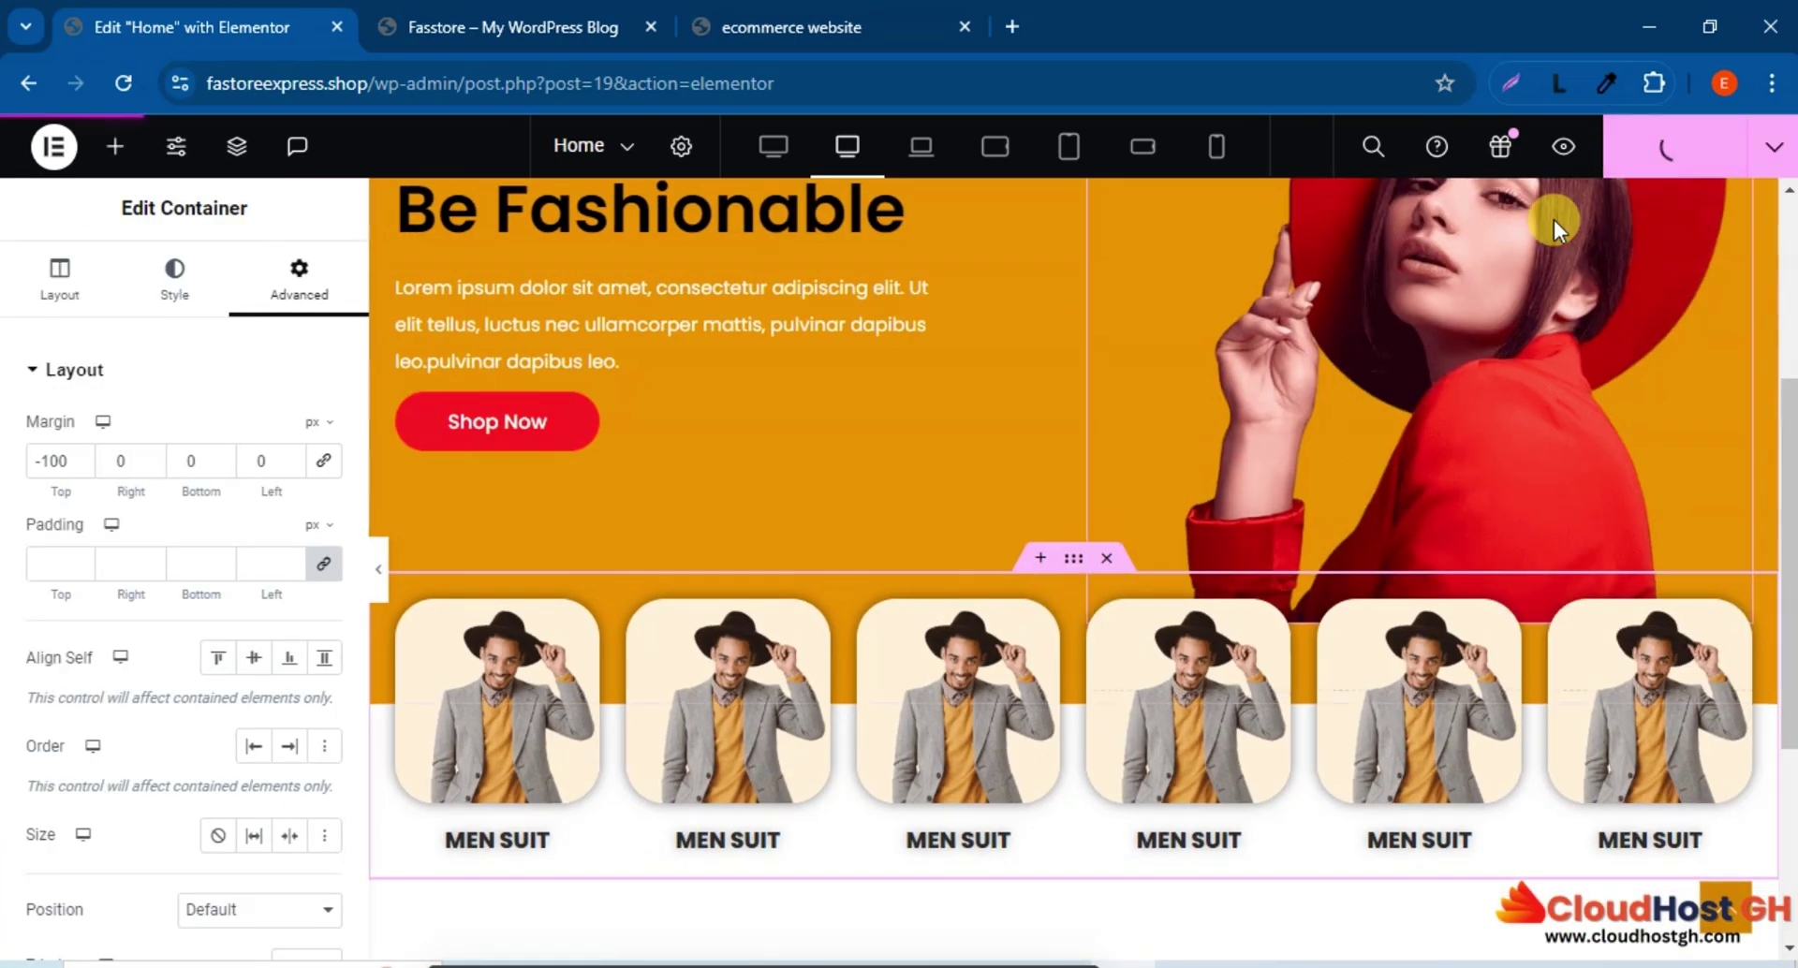
left_click(515, 21)
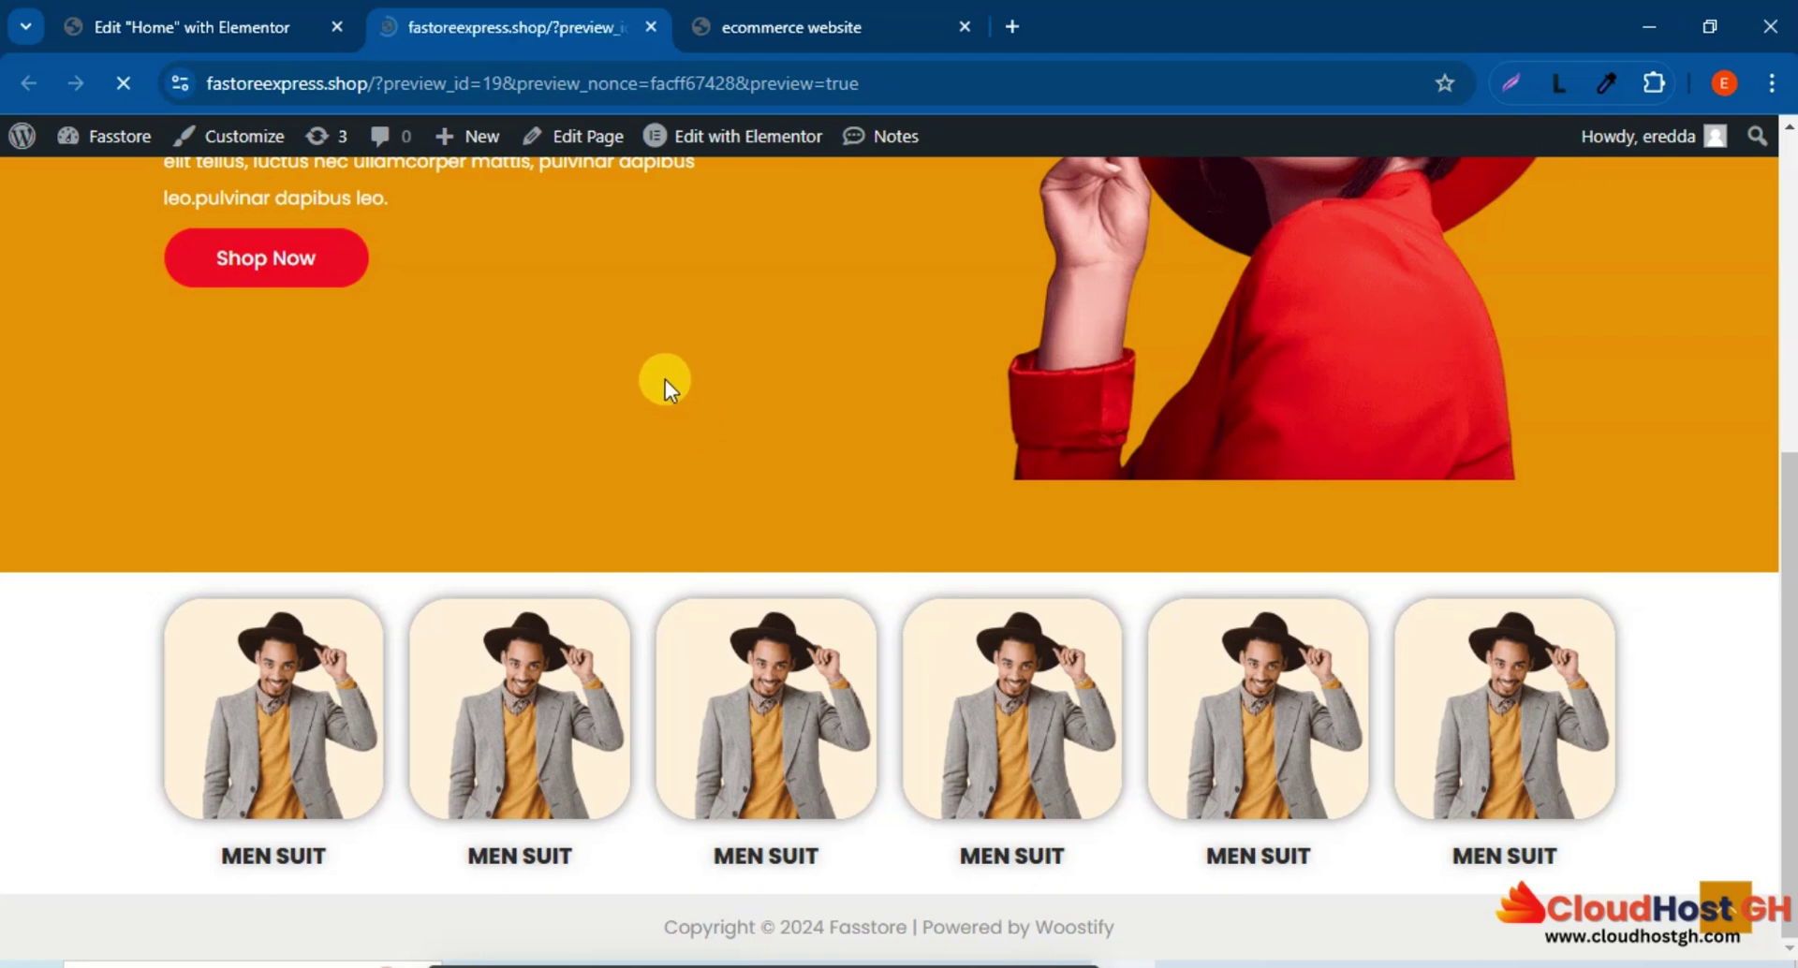
scroll(1052, 507, "down", 5)
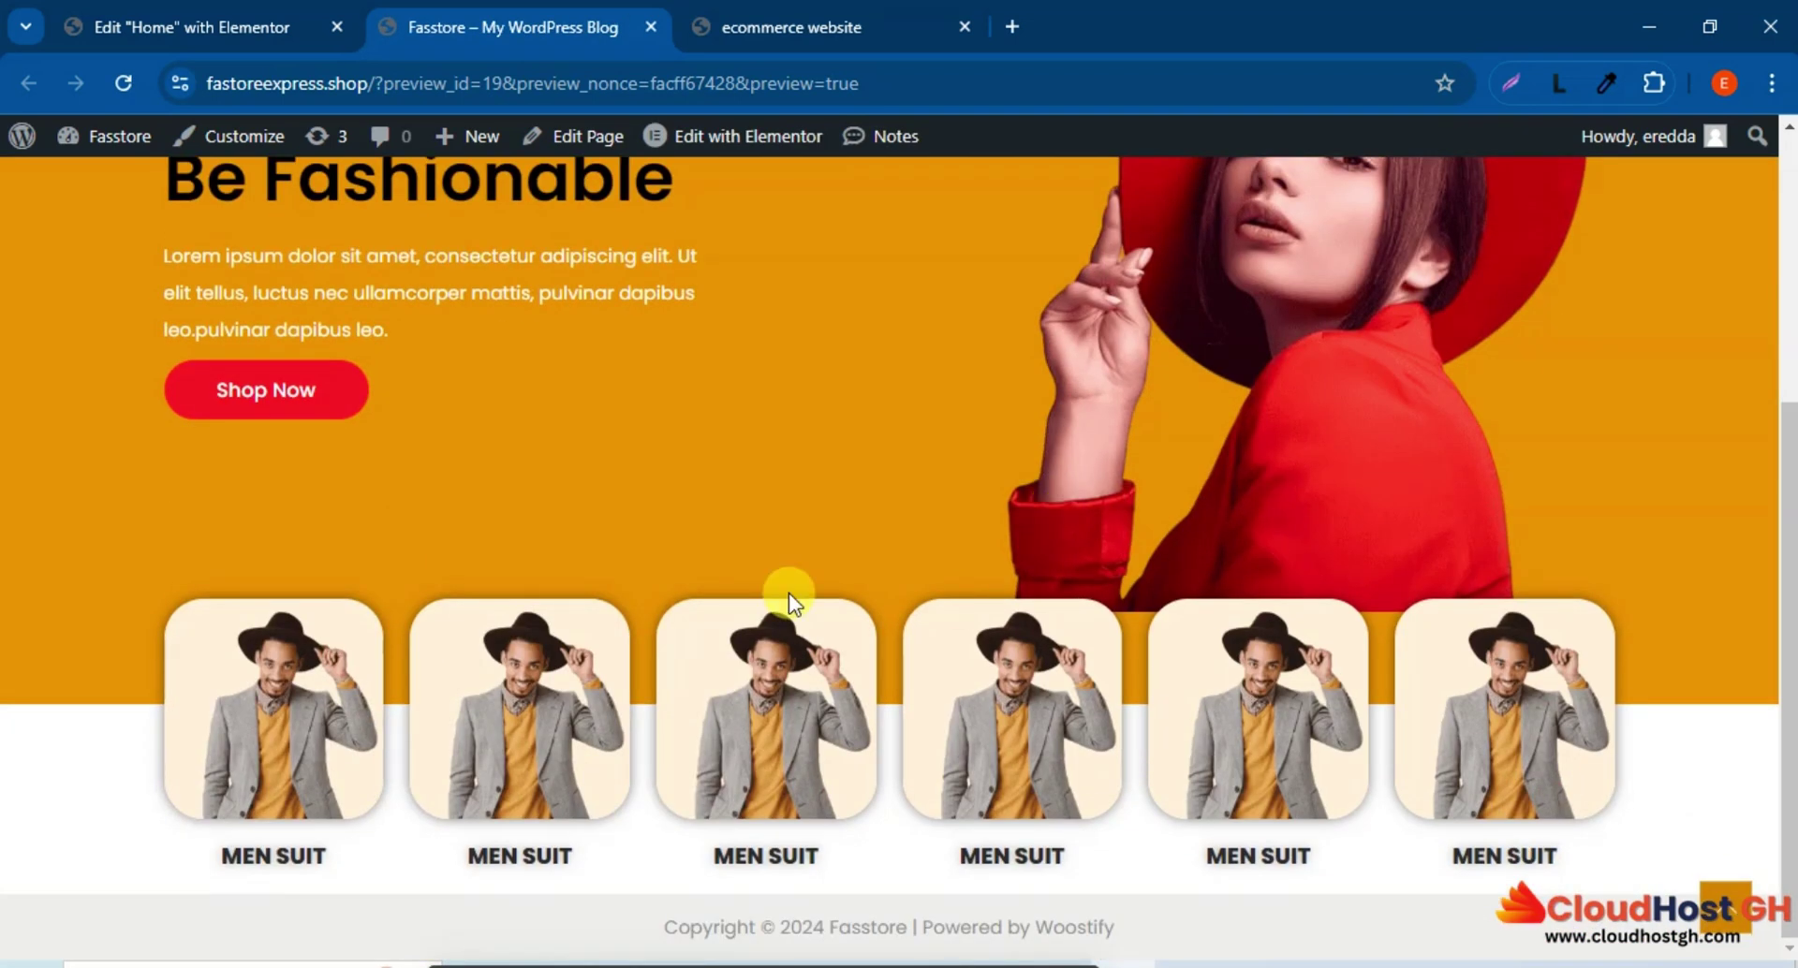
Check the category row in the Laptop and Tablet Landscape responsive views with the editing panel hidden.
left_click(188, 28)
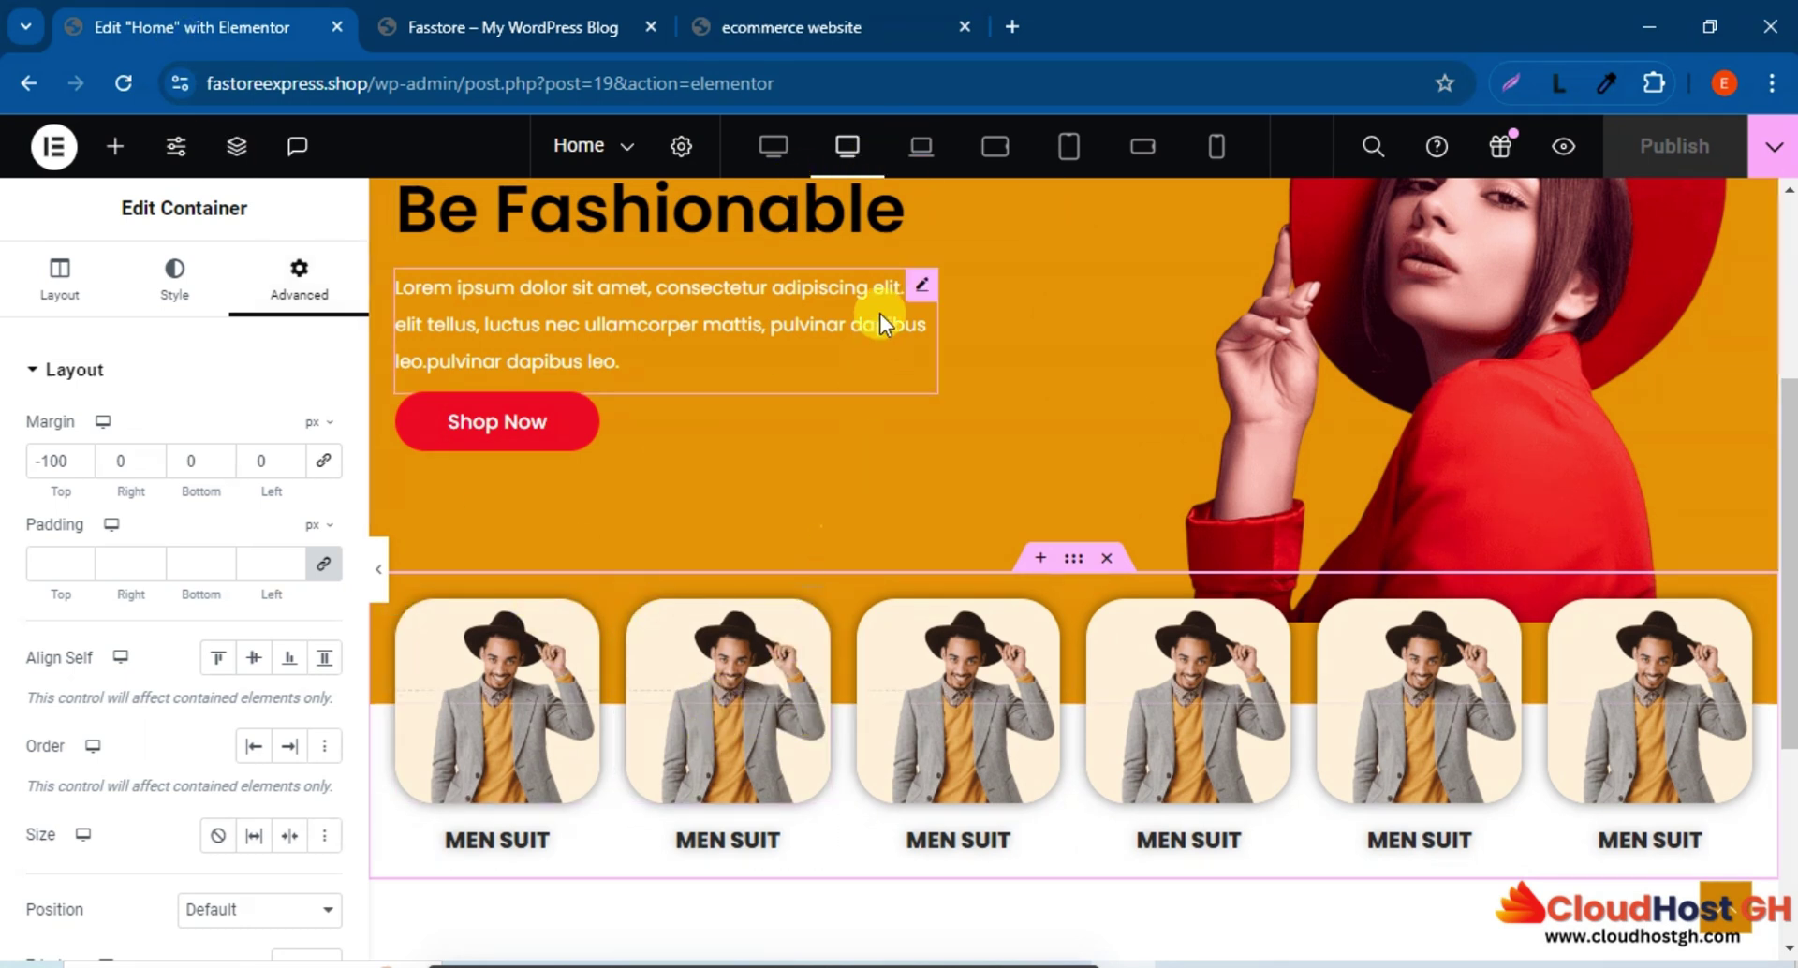
left_click(927, 148)
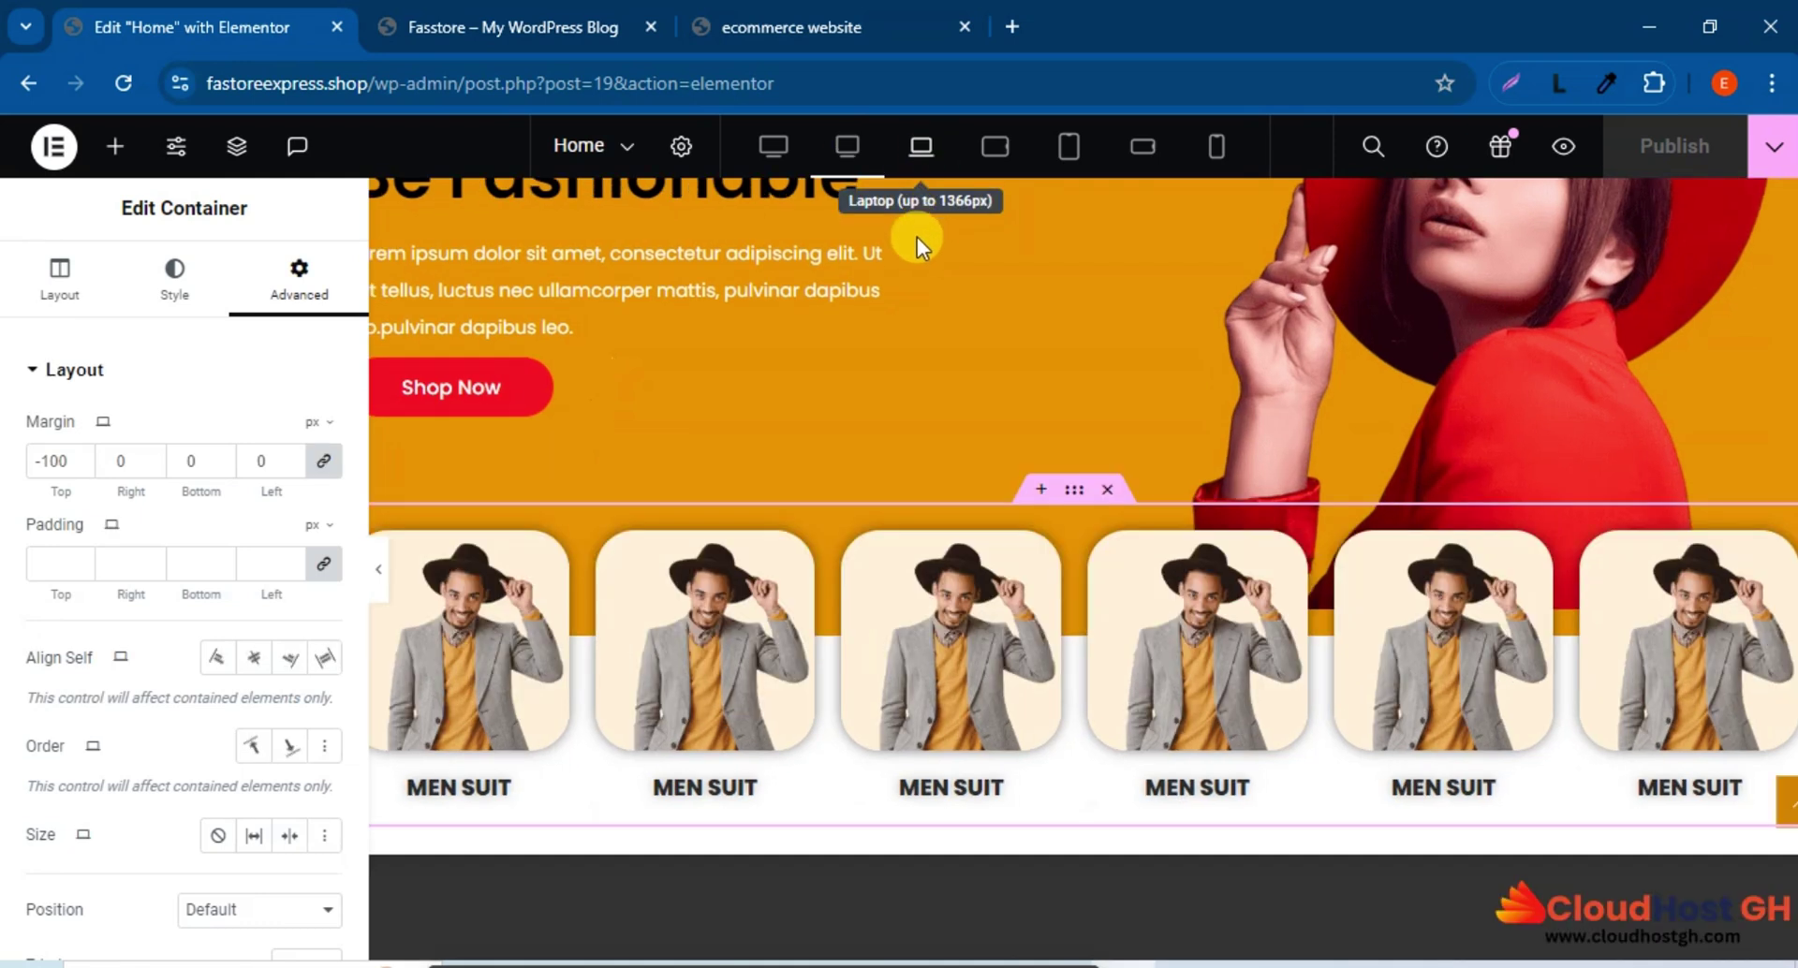
left_click(378, 573)
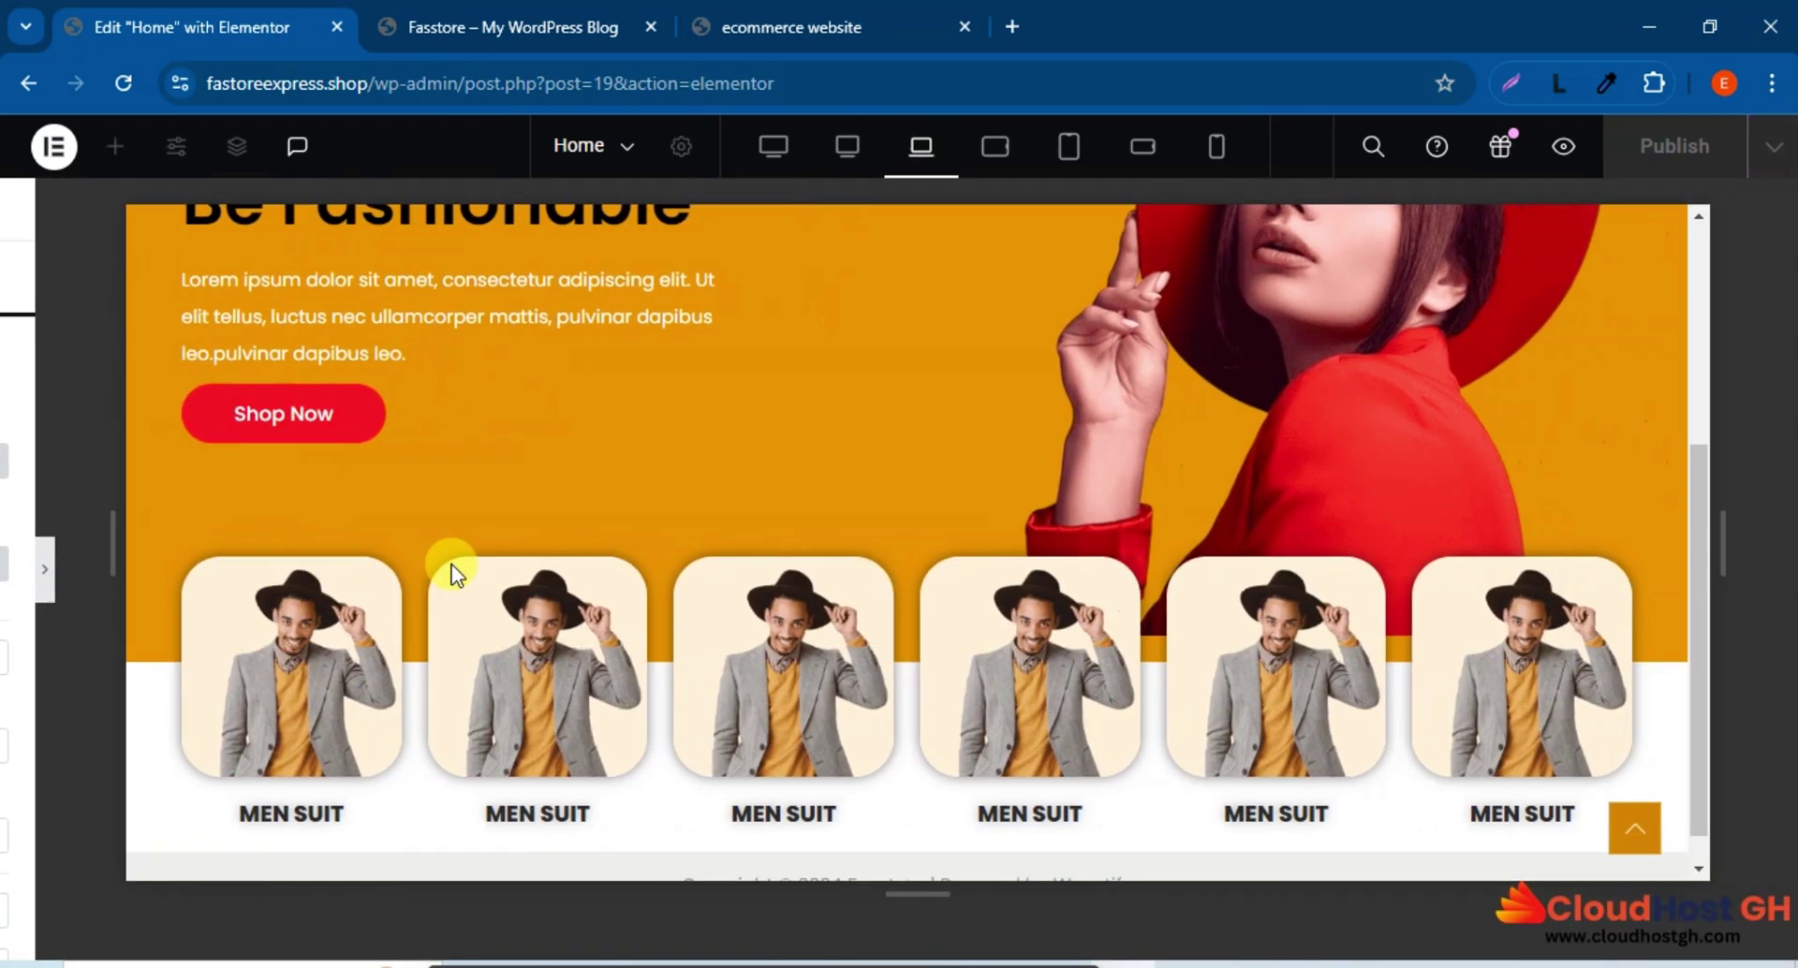
left_click(984, 167)
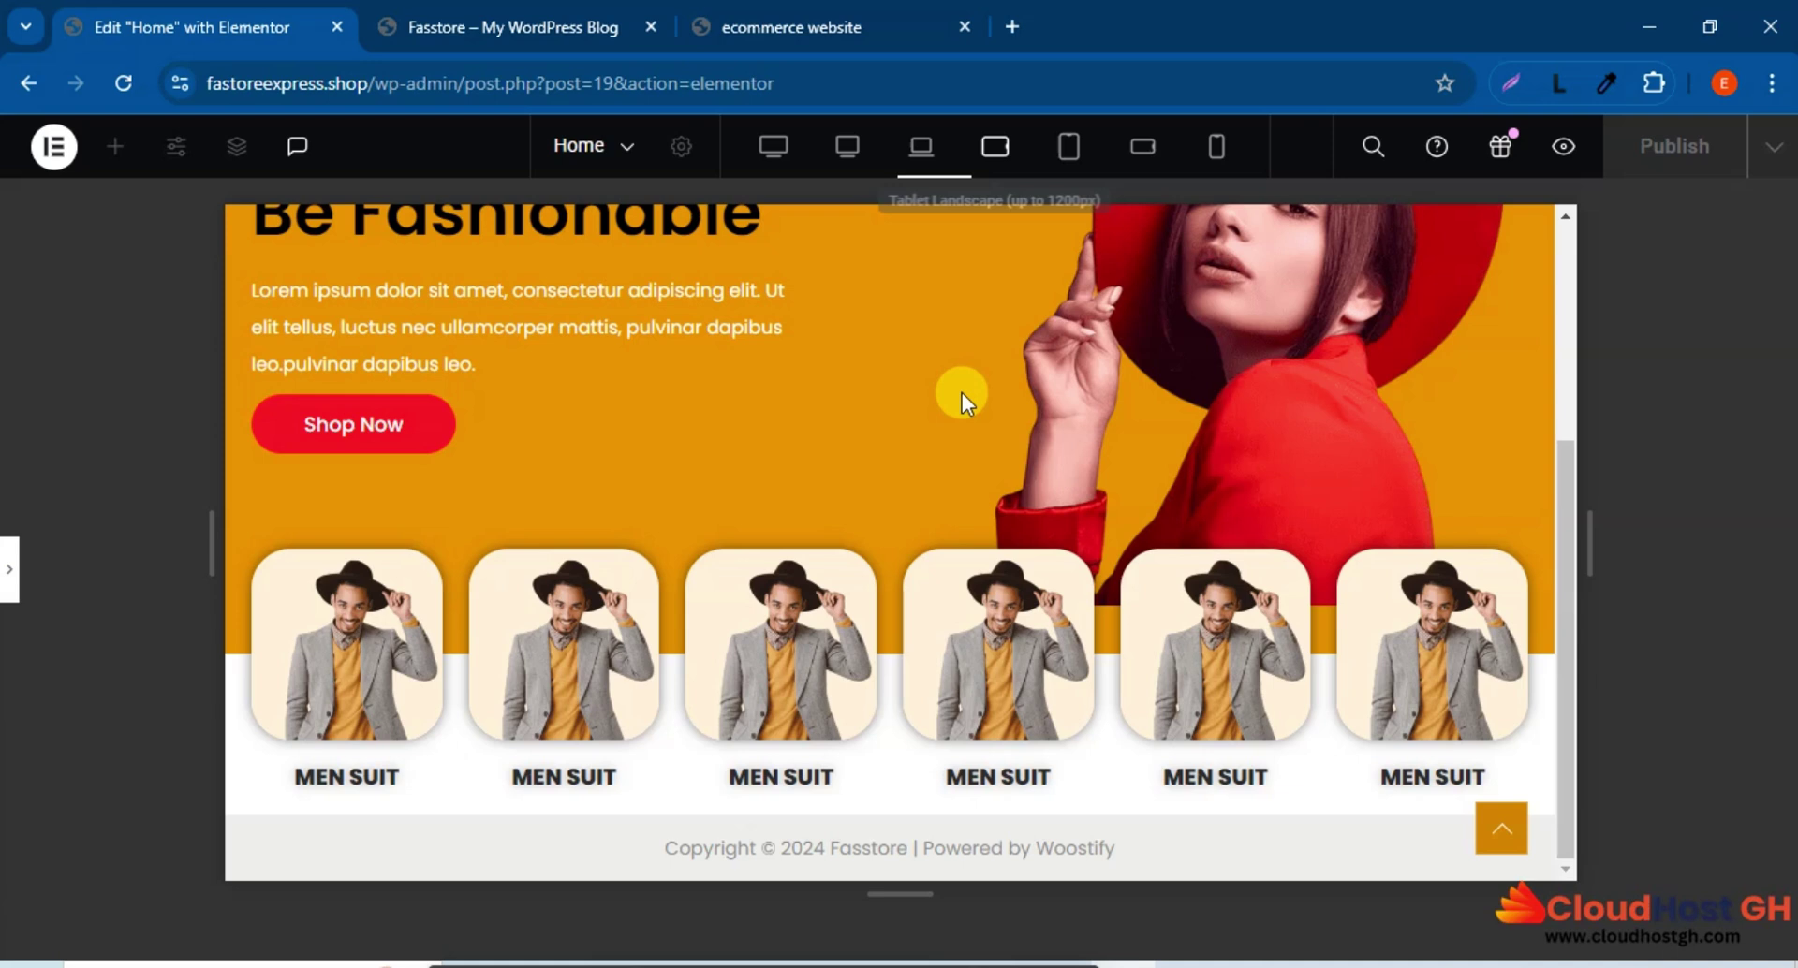
Check the category row and hero section in the Tablet Landscape and Tablet Portrait responsive views.
scroll(962, 391, "up", 4)
scroll(954, 390, "down", 3)
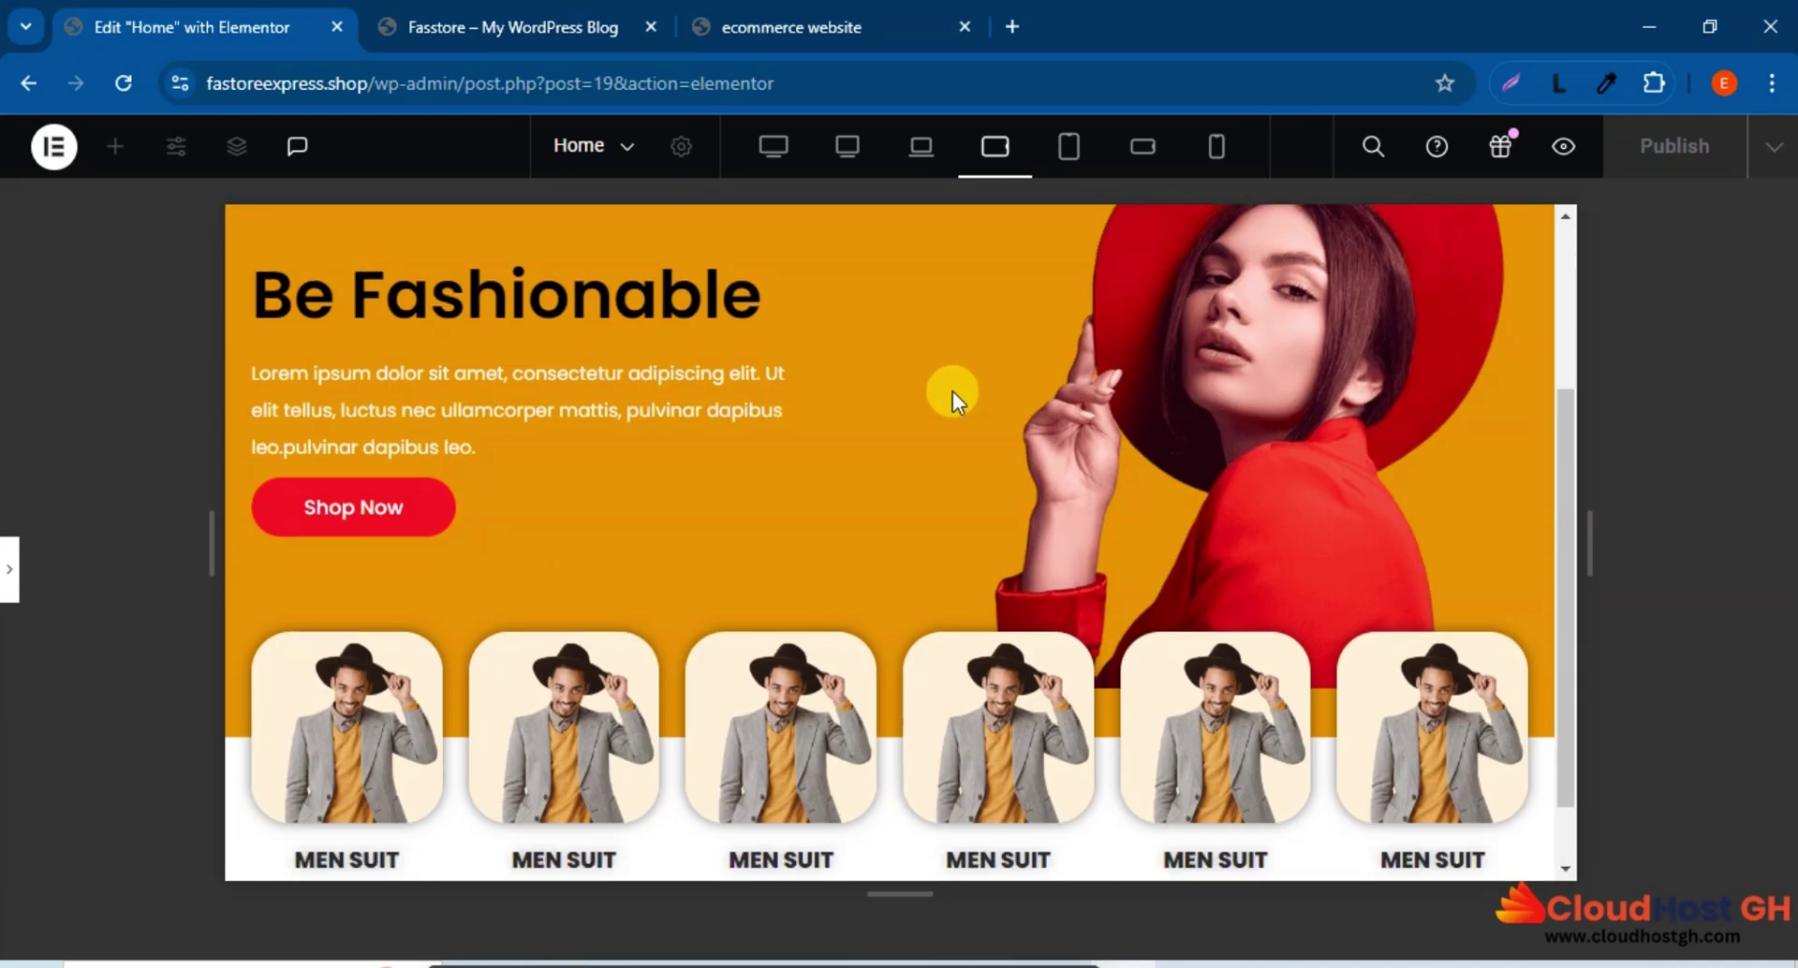
scroll(952, 391, "up", 3)
left_click(1065, 148)
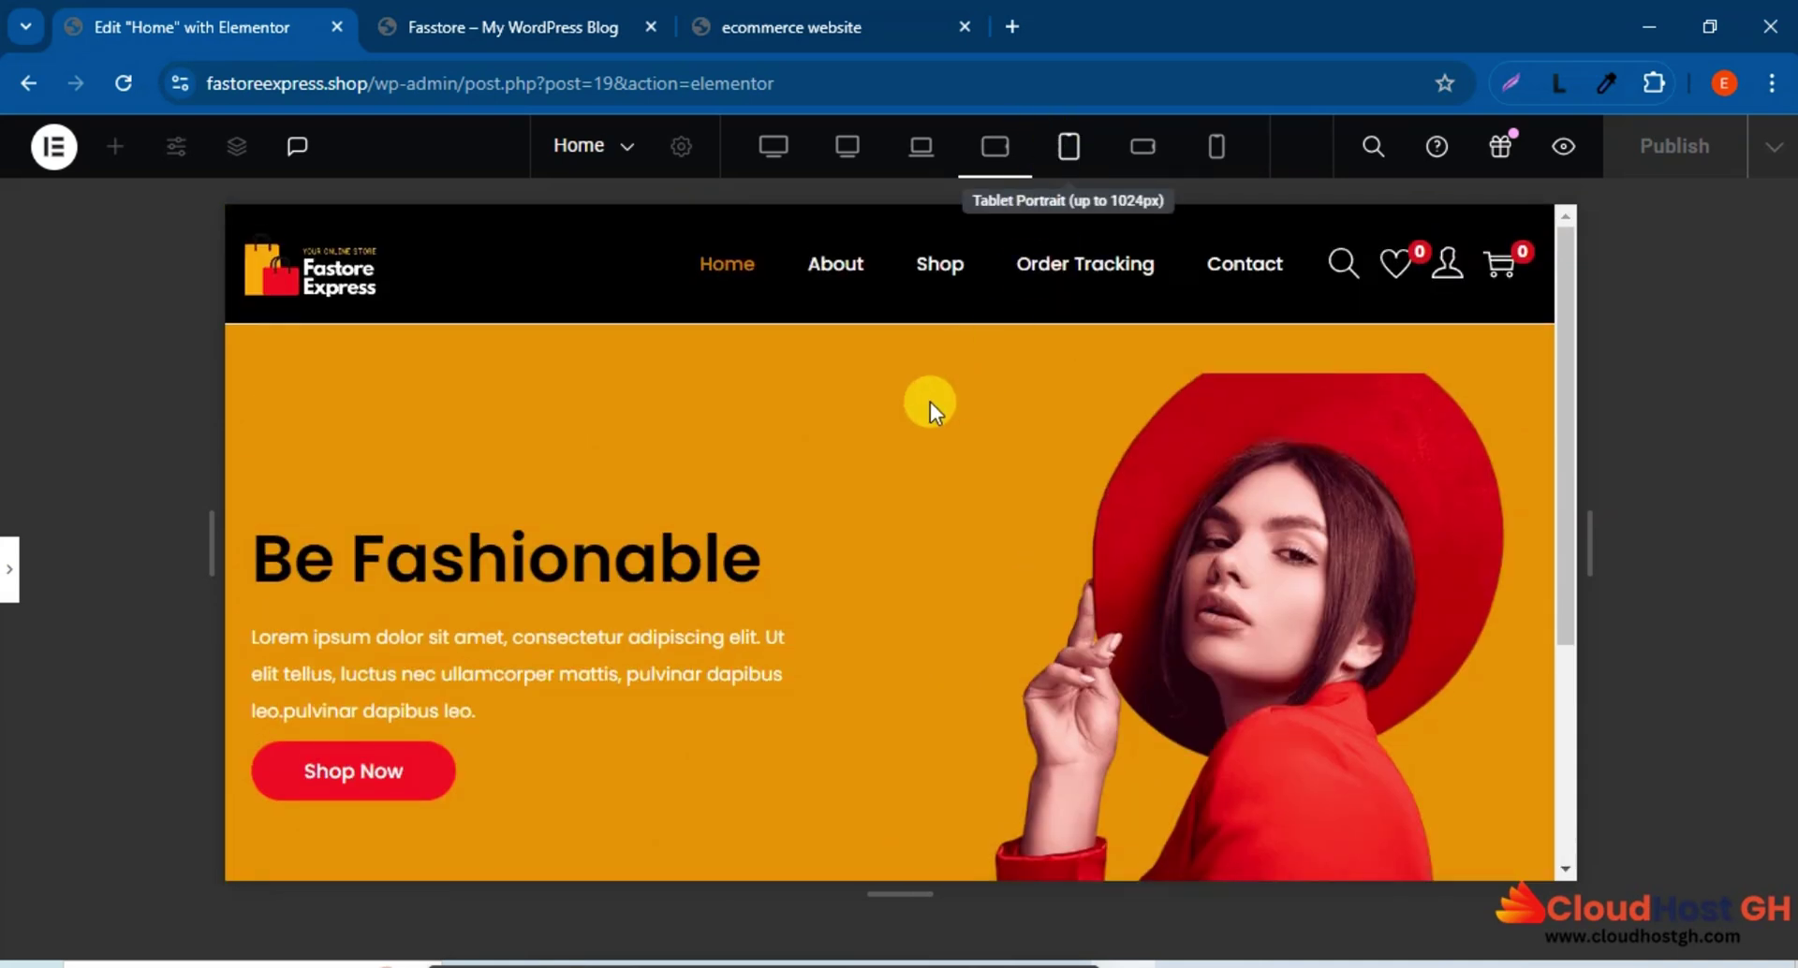
scroll(902, 401, "down", 2)
scroll(899, 402, "down", 2)
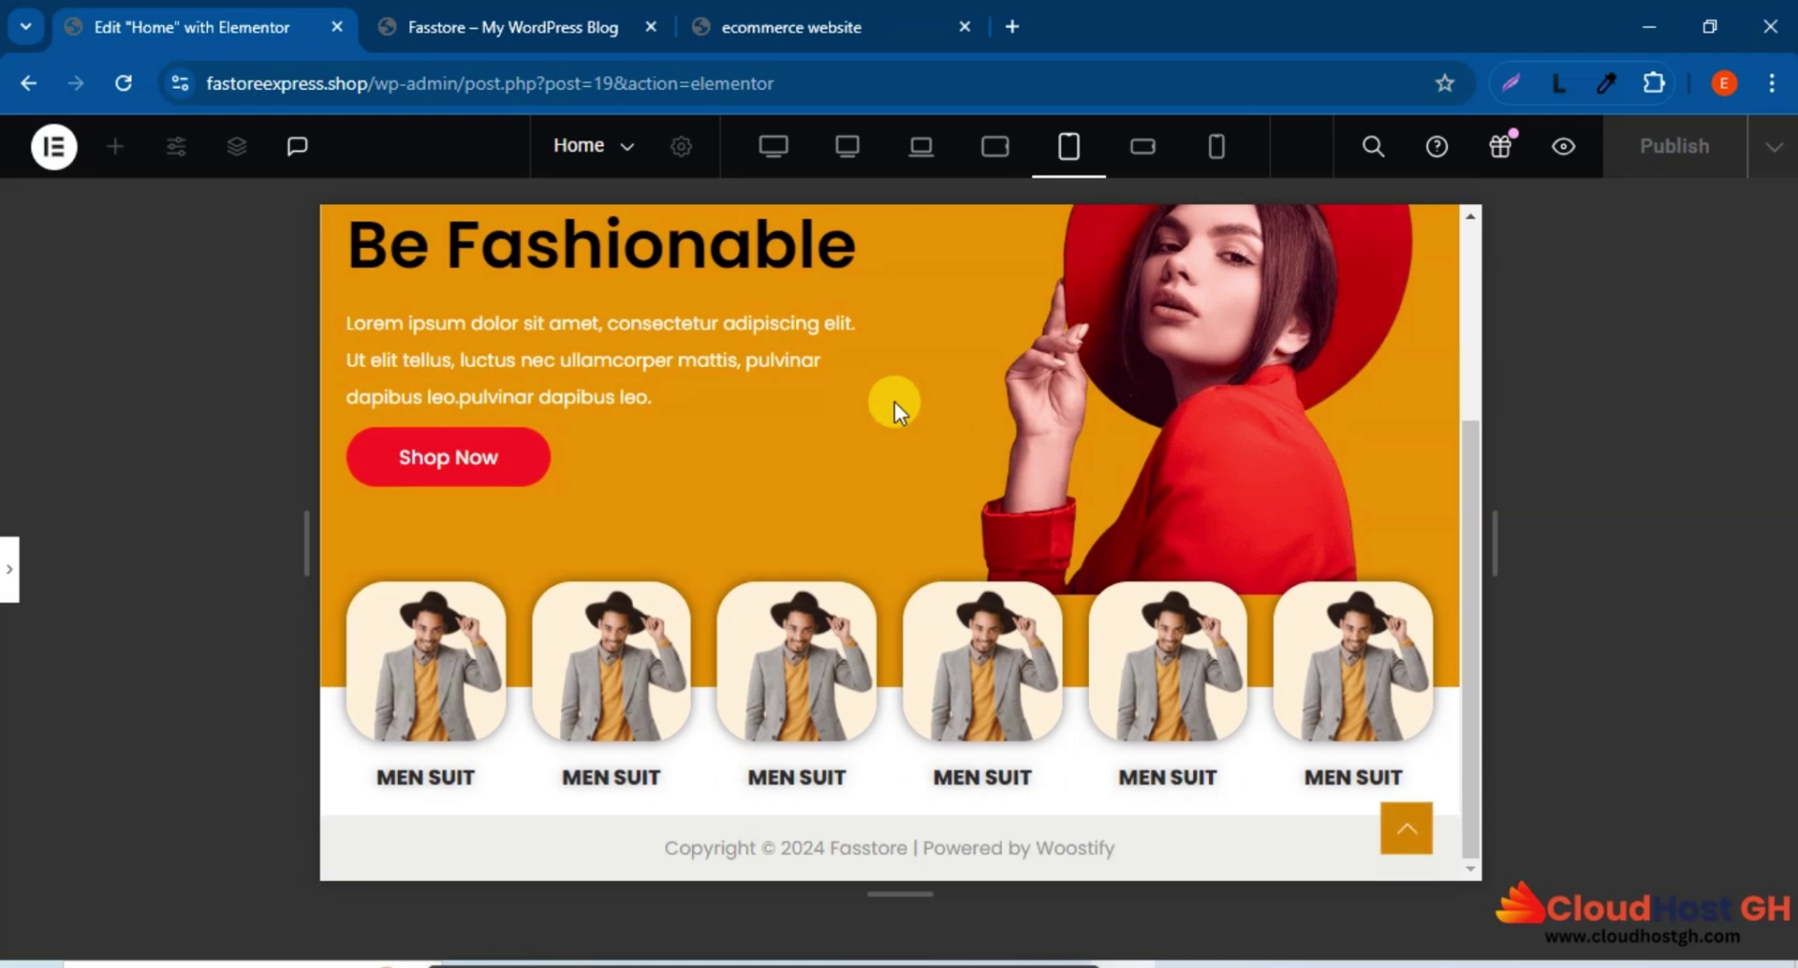
In the Mobile Landscape view, bring back the editing panel and set the first category heading's font size to 15 px.
left_click(1140, 146)
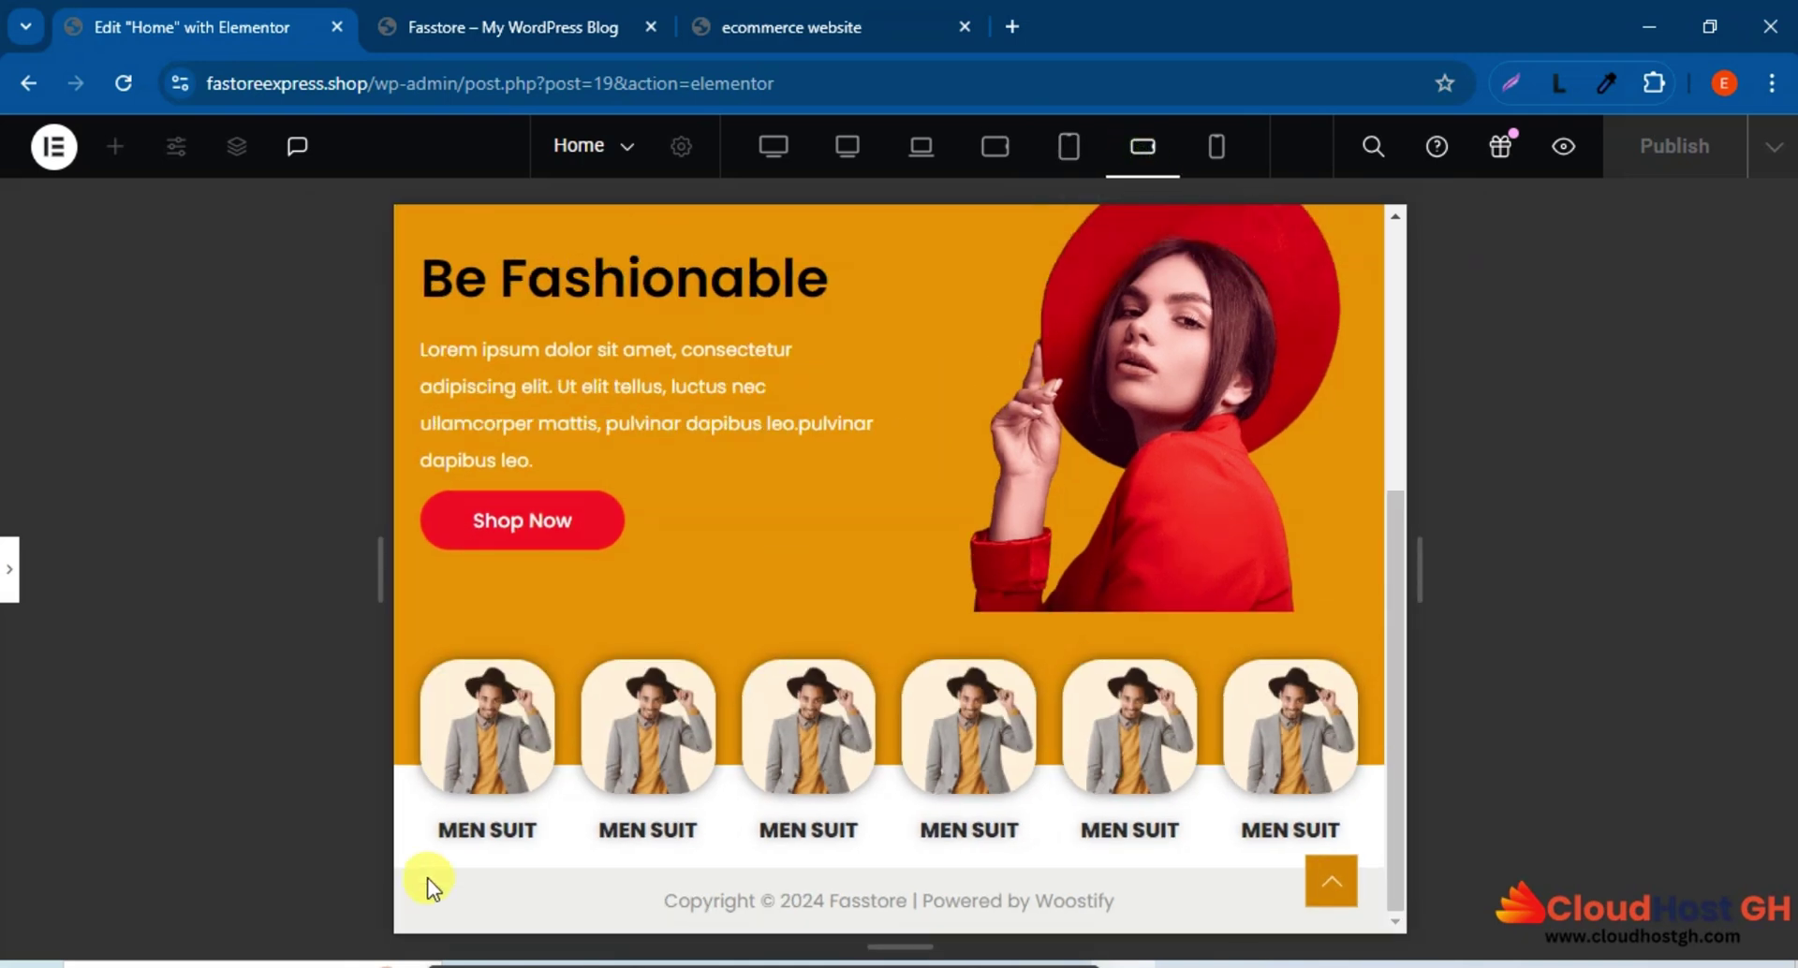
left_click(9, 569)
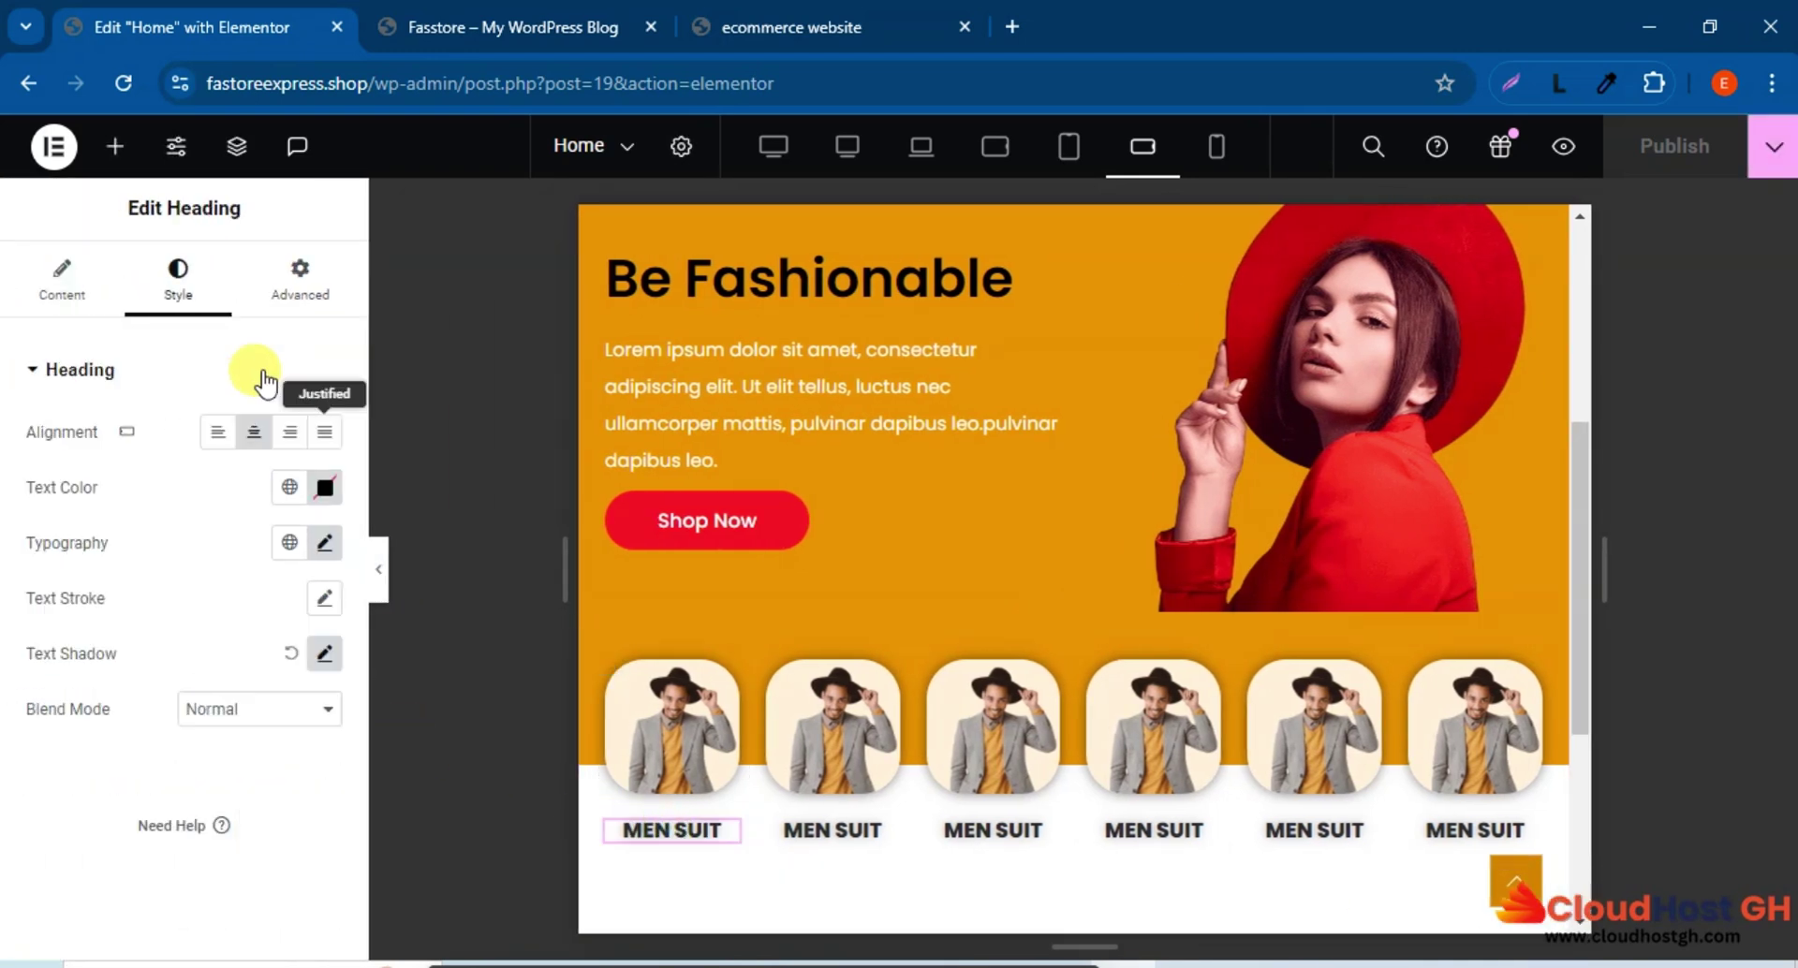
left_click(322, 542)
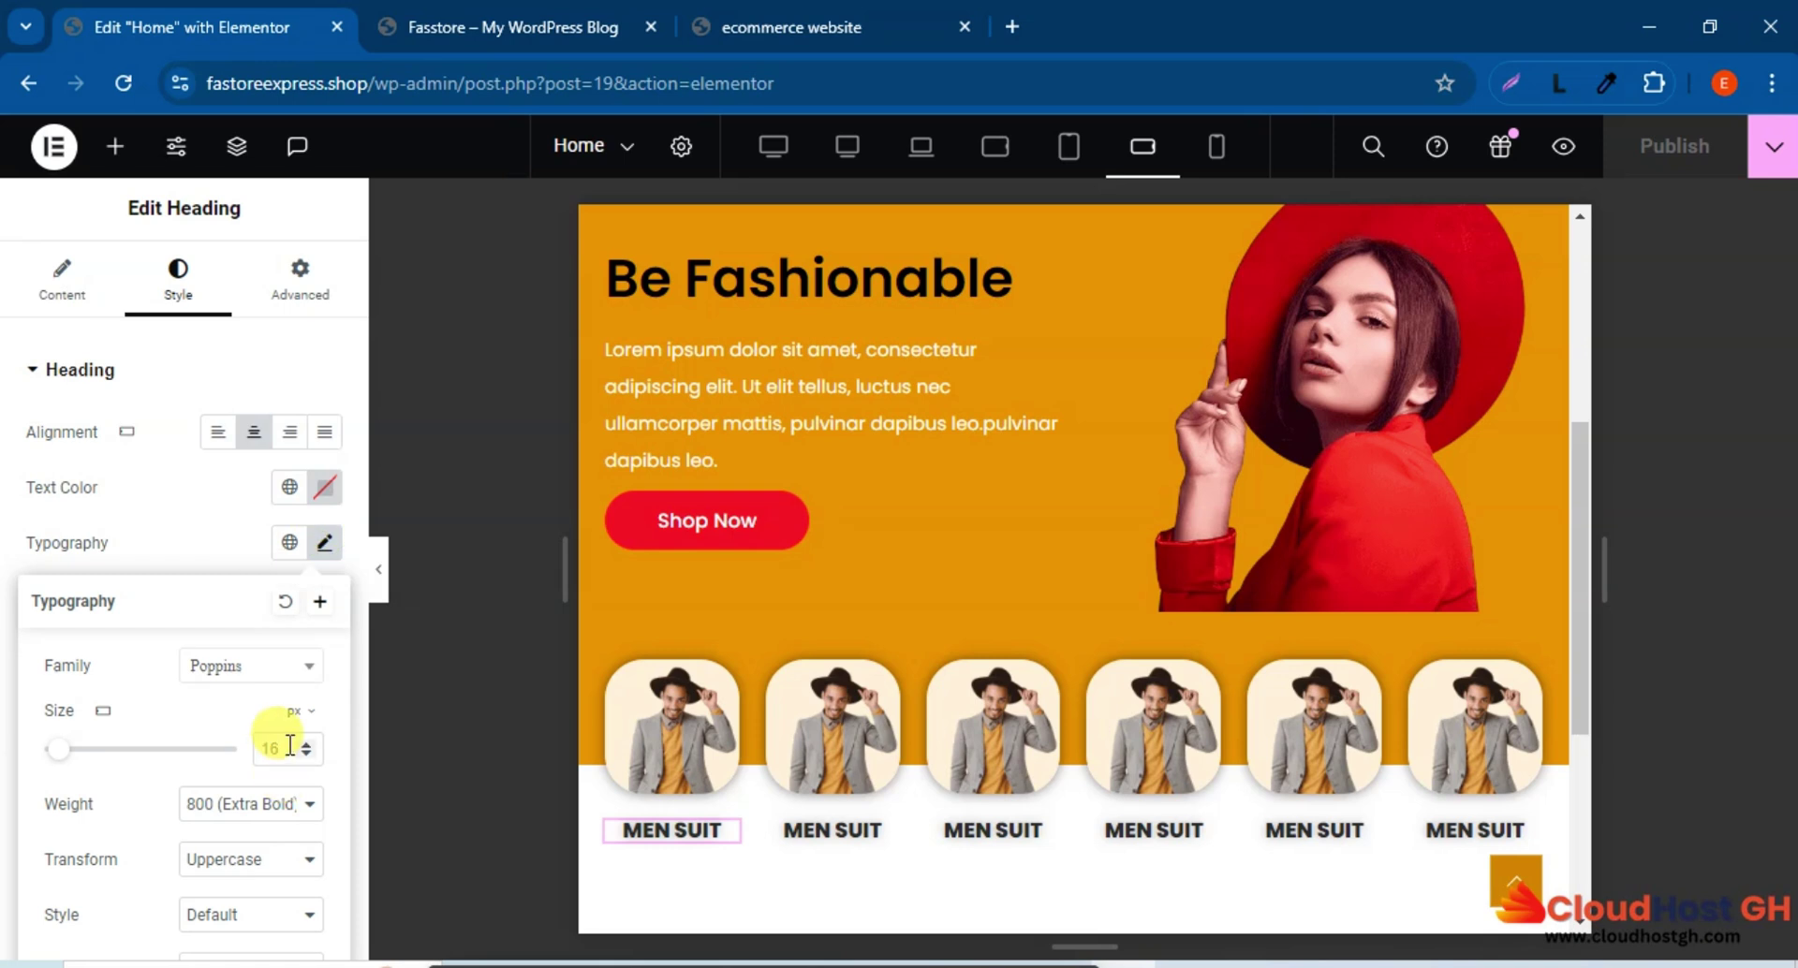
left_click(287, 746)
type("1")
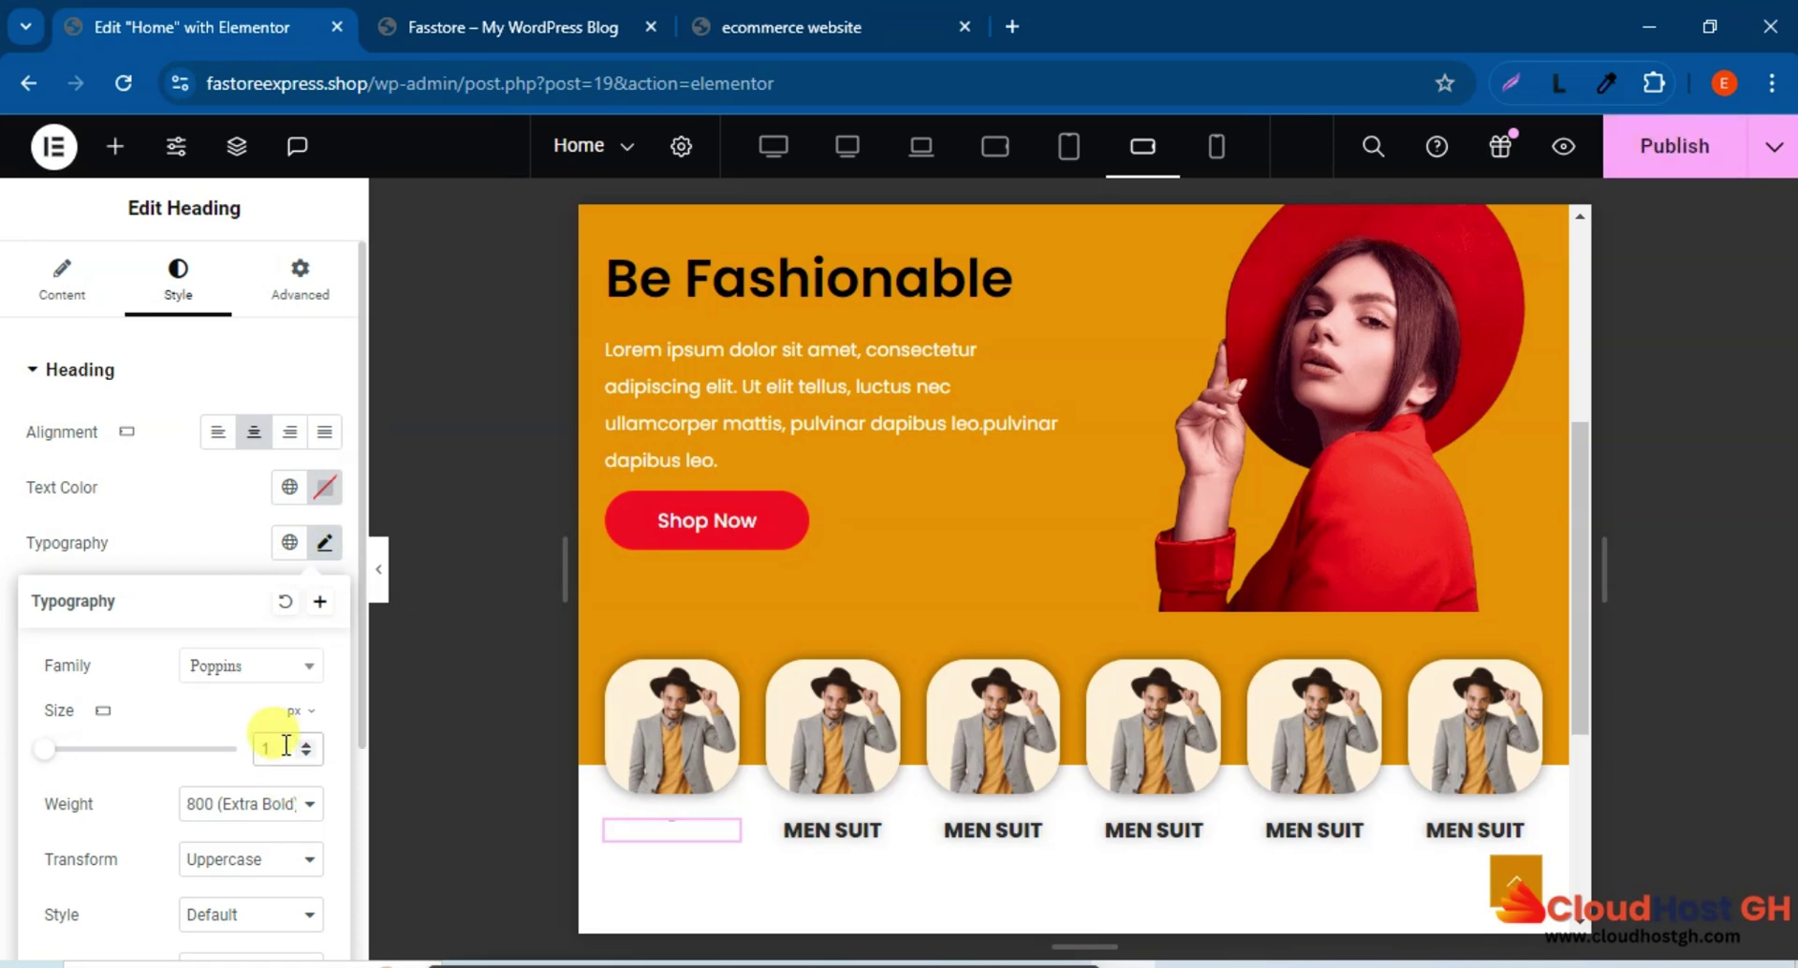
type("5")
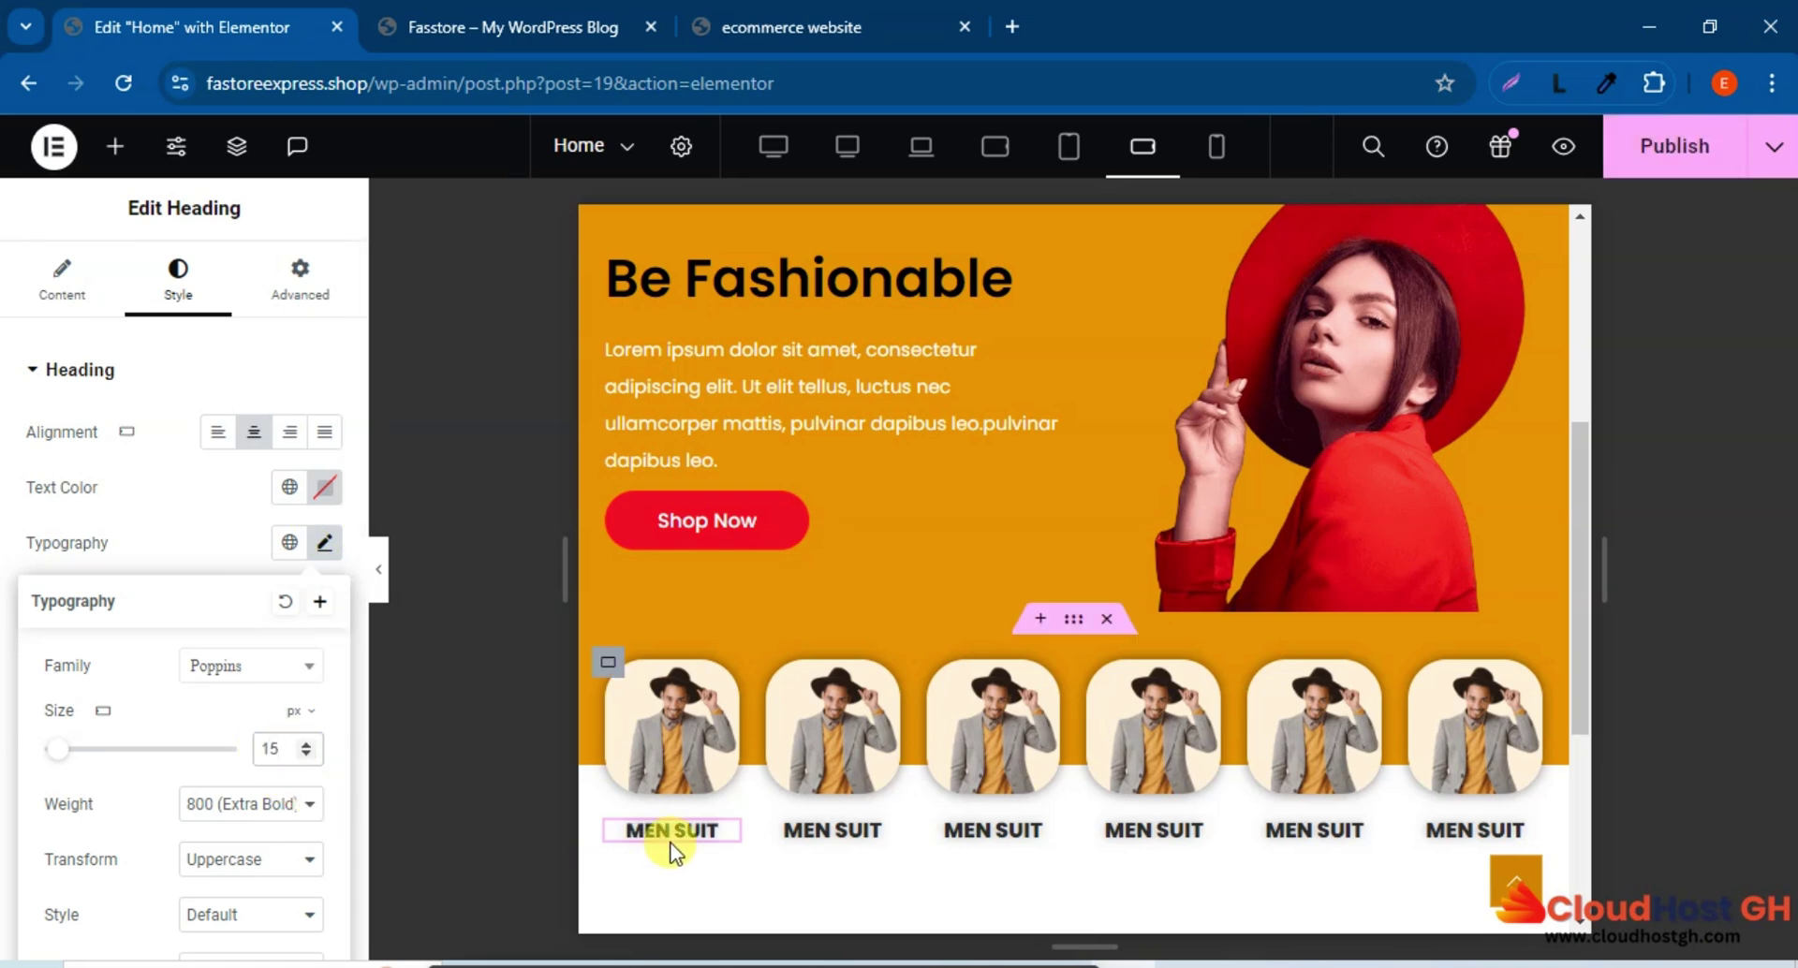
Copy the first category heading and paste its style onto the other five category headings.
right_click(682, 828)
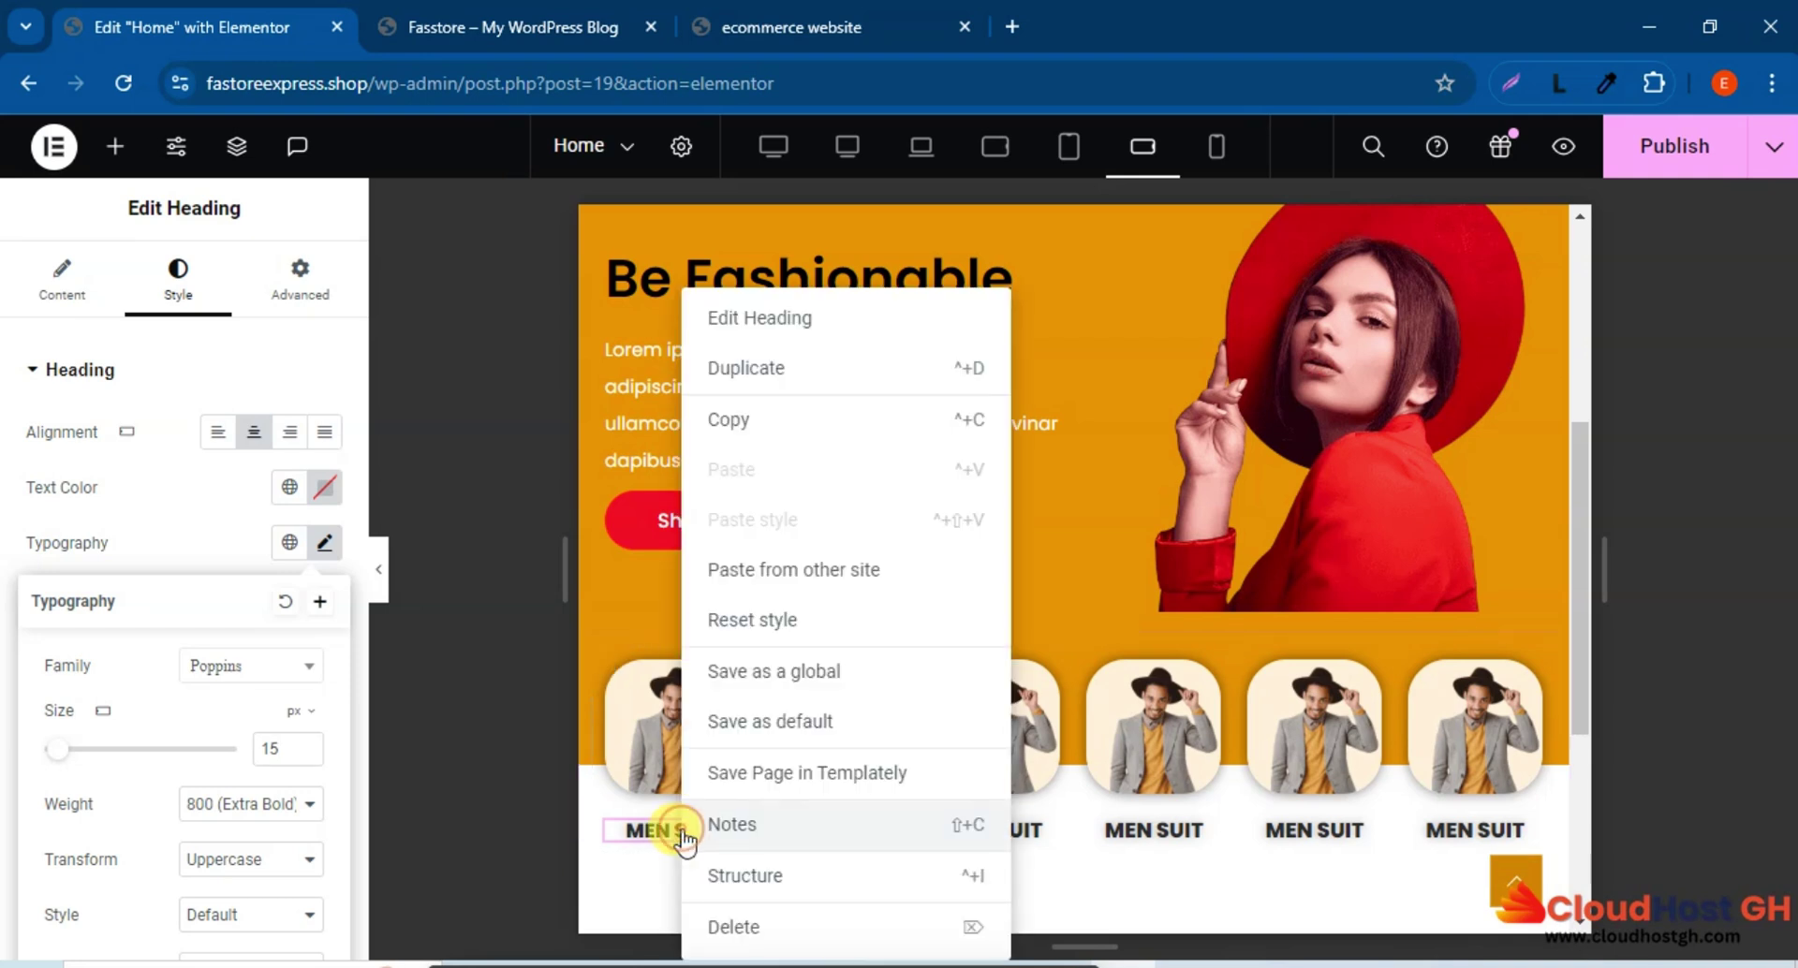
left_click(765, 433)
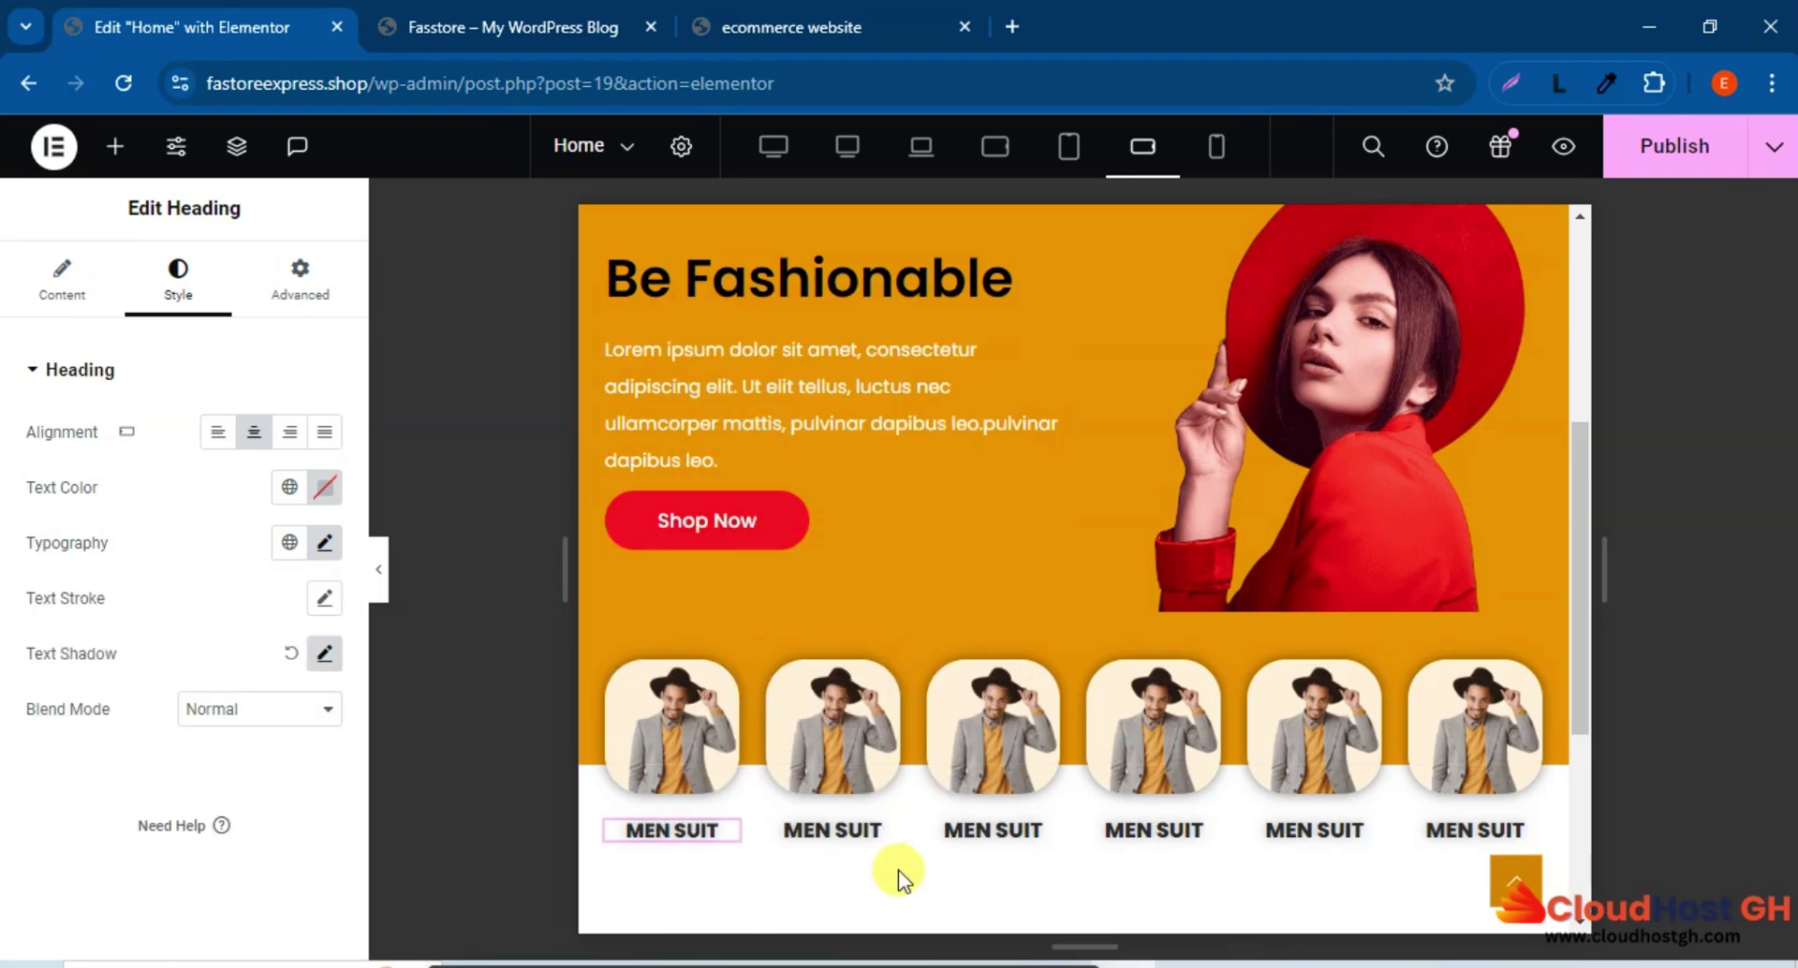
right_click(836, 840)
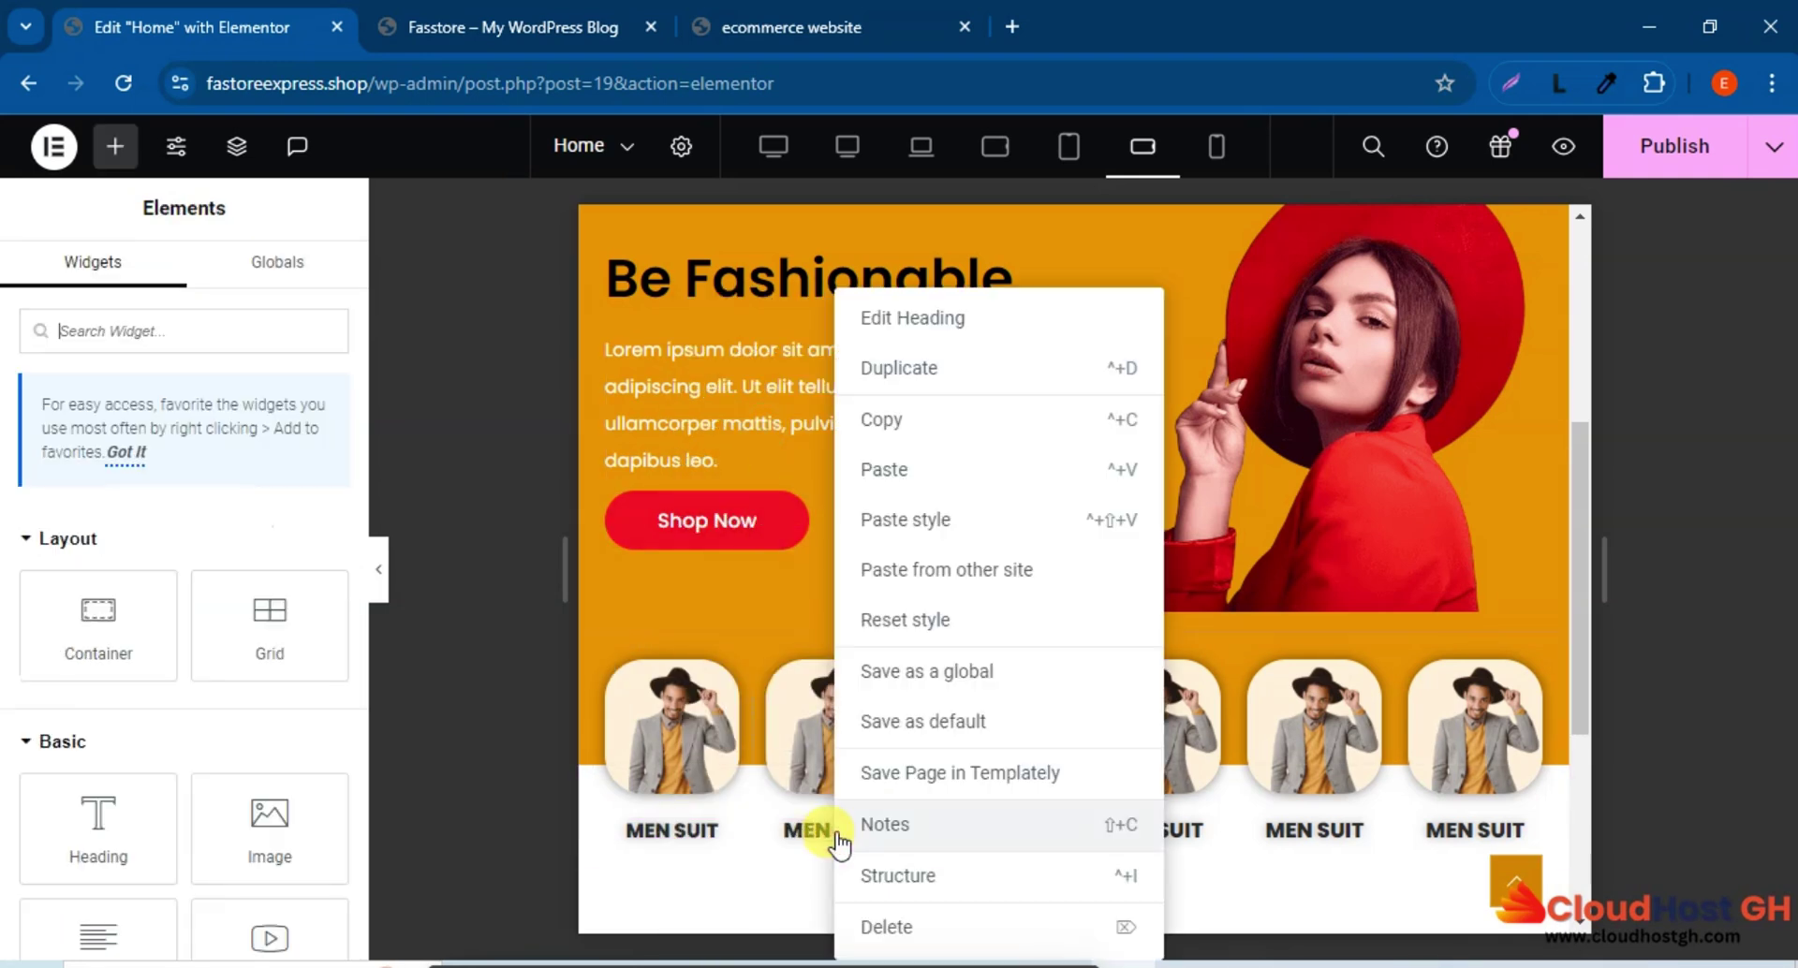
left_click(971, 518)
right_click(964, 831)
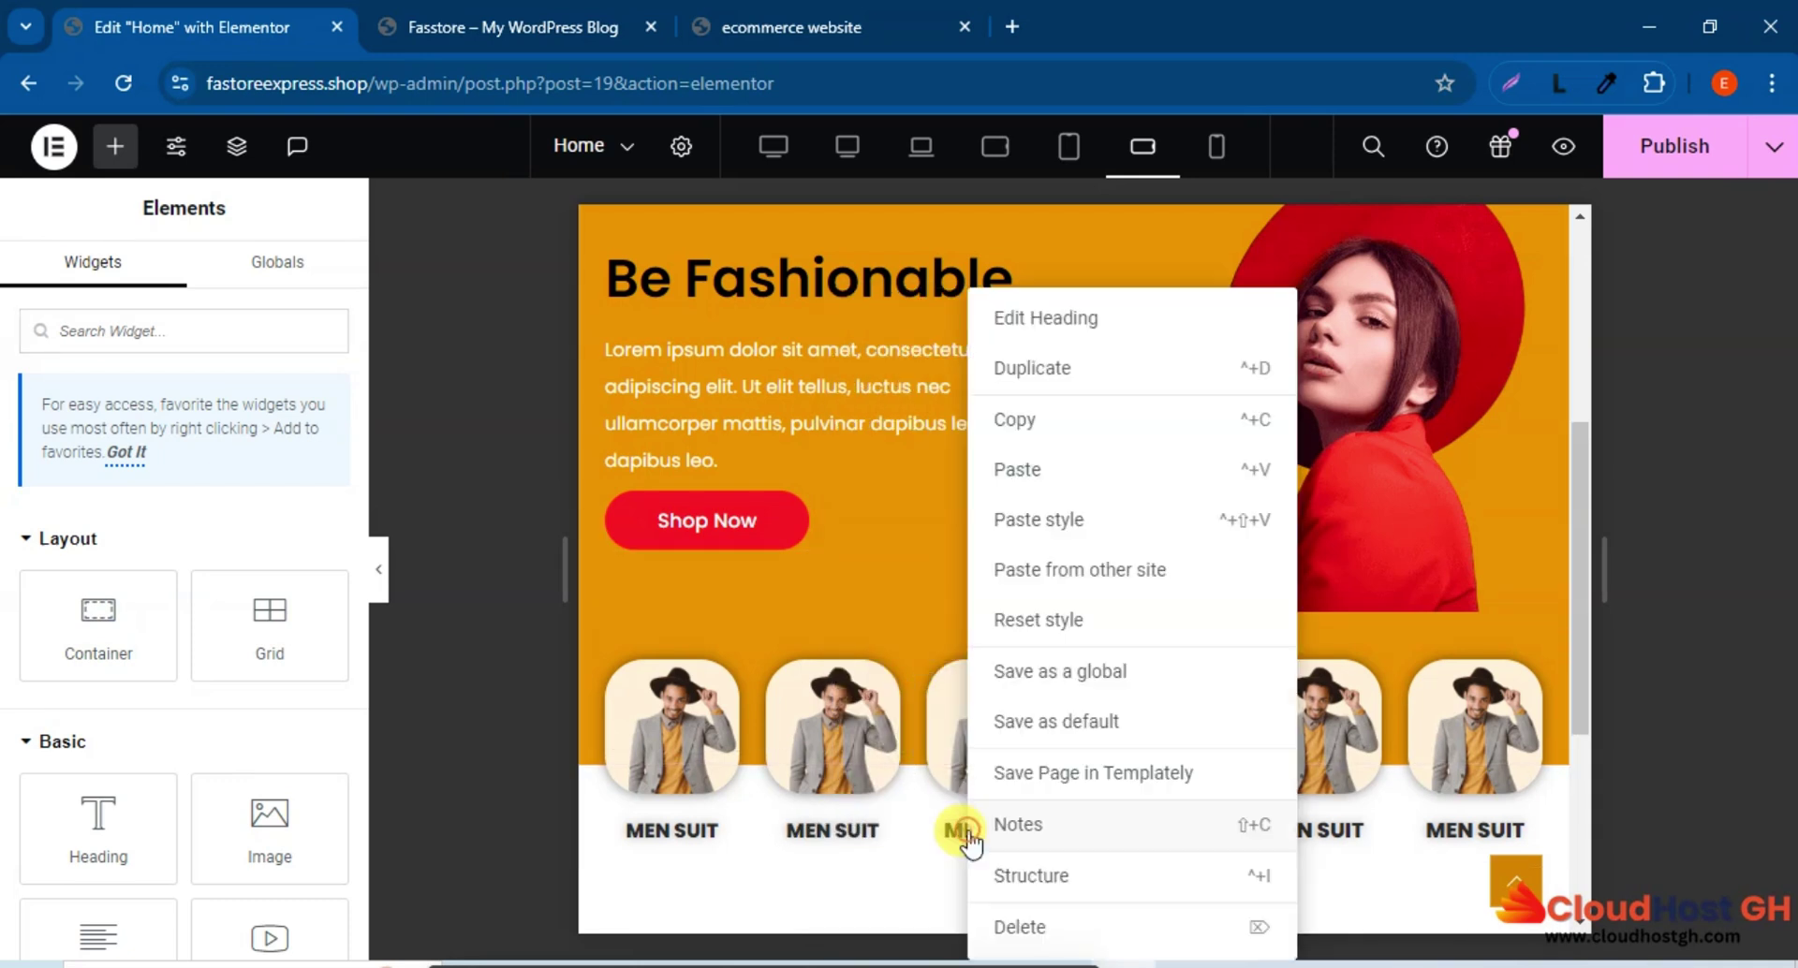
left_click(1061, 535)
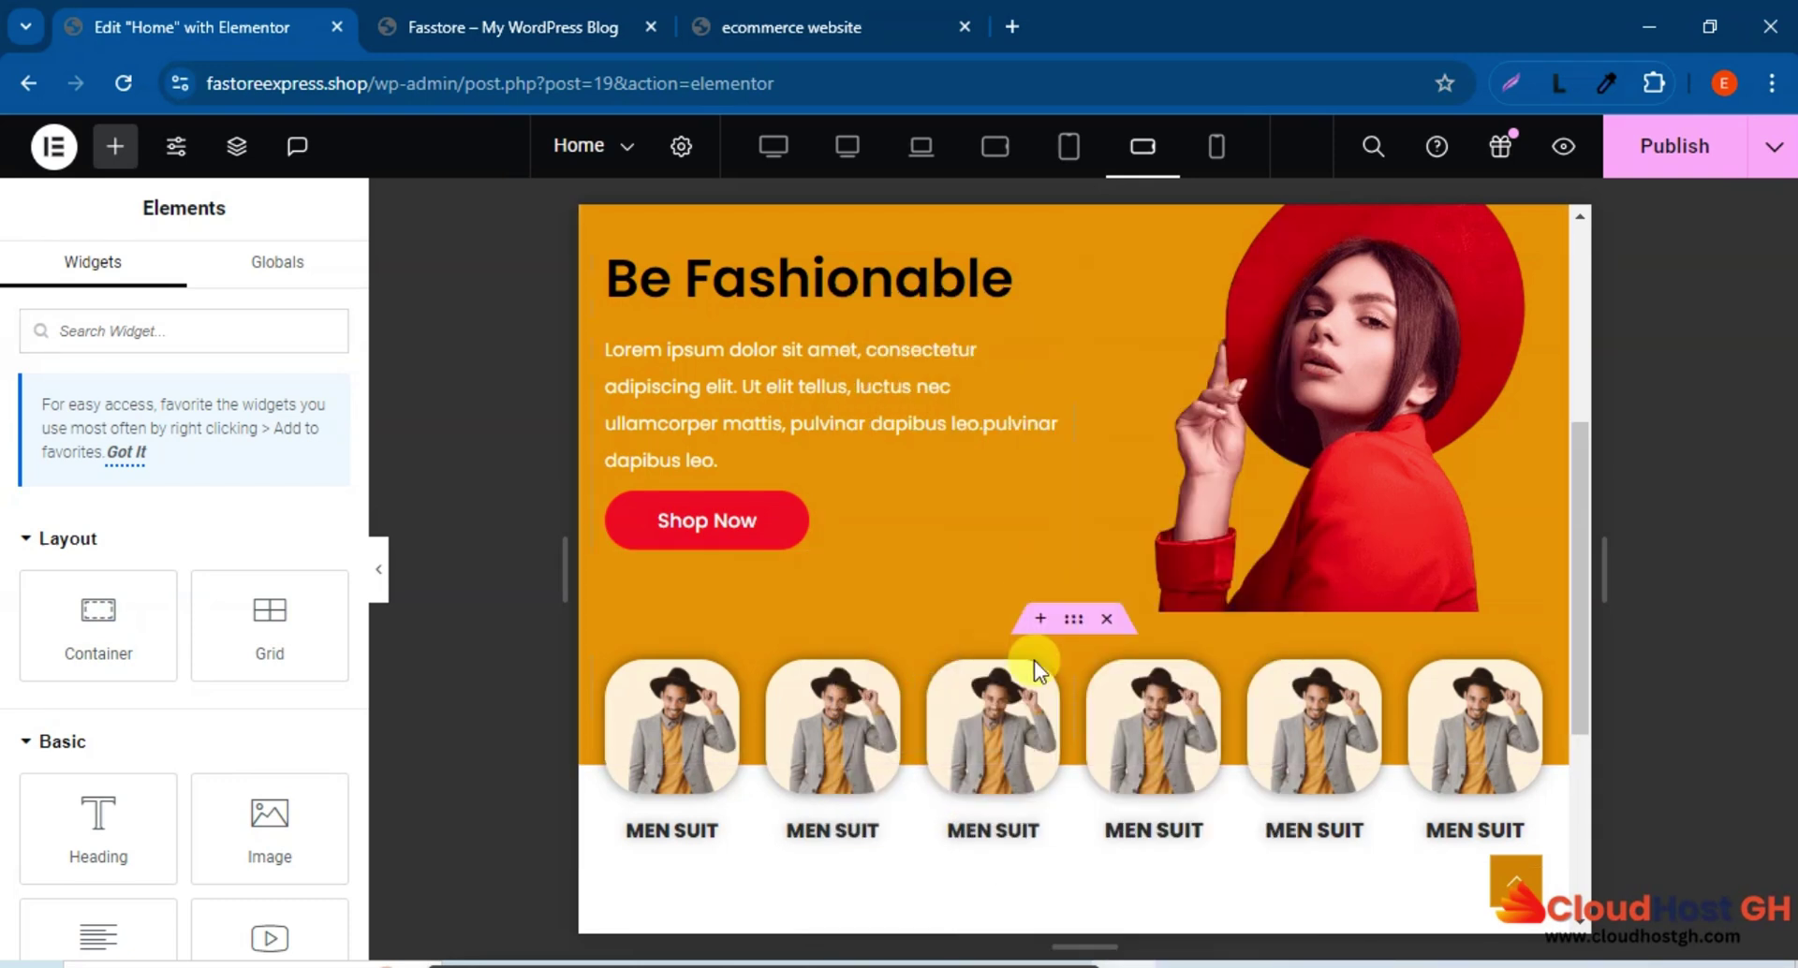
right_click(1154, 830)
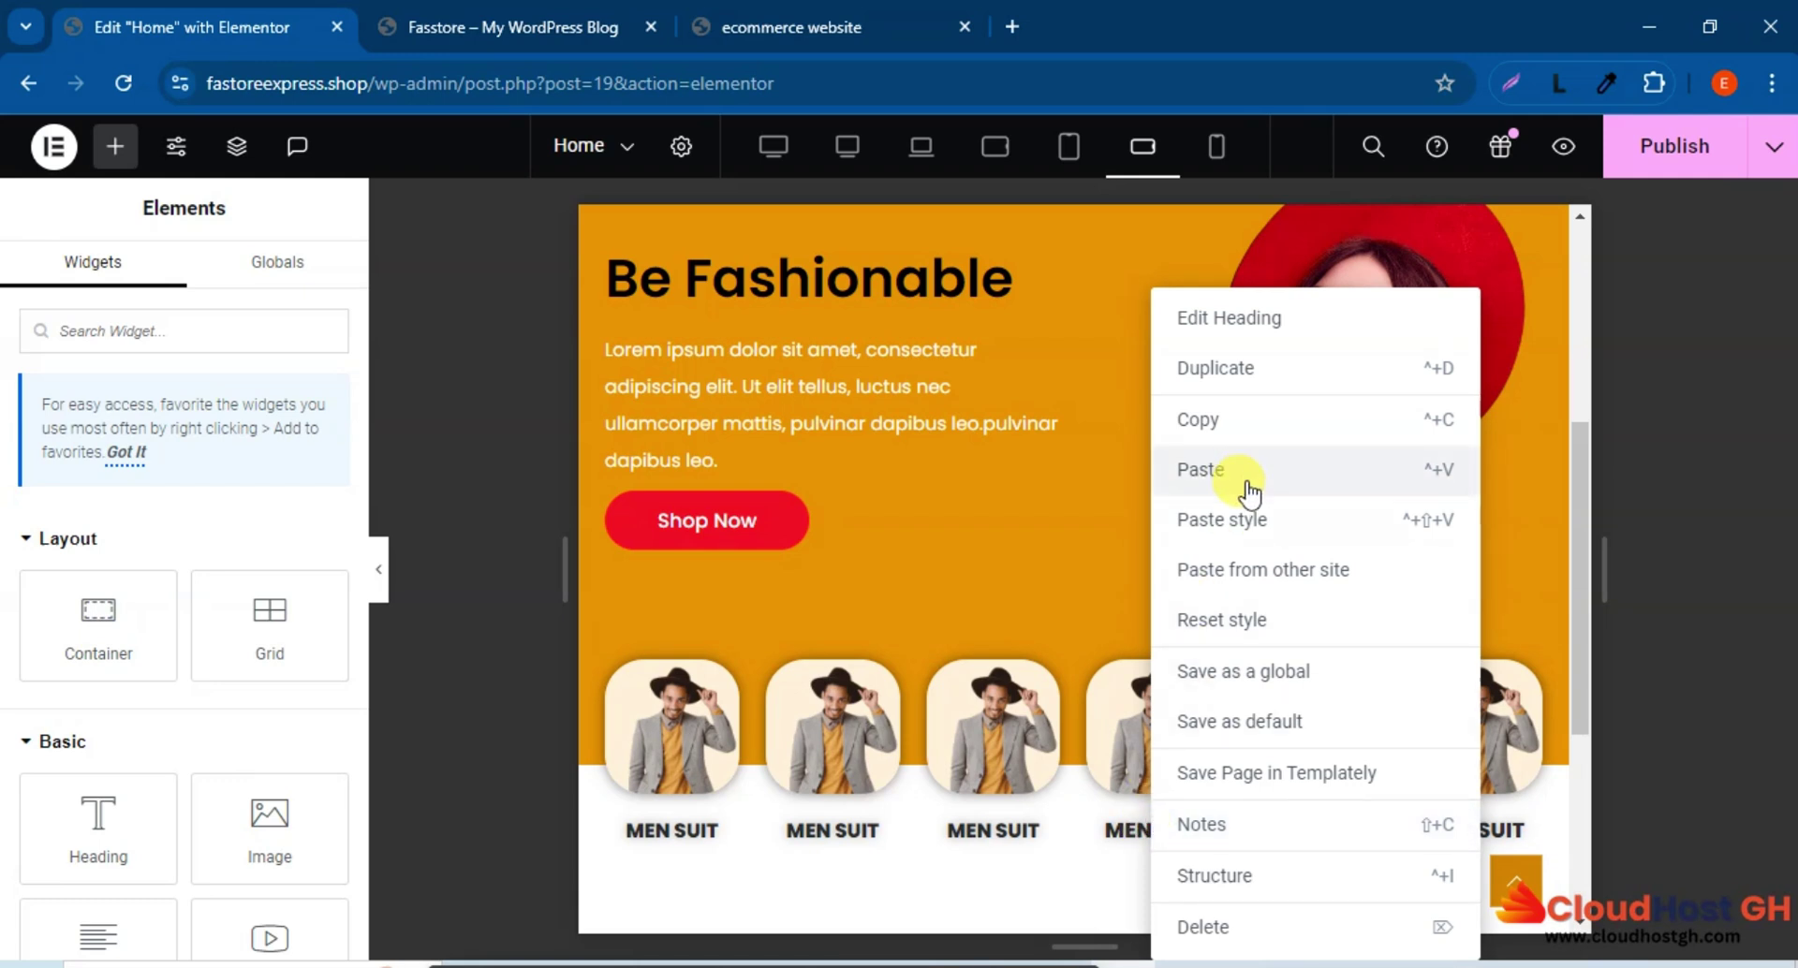
left_click(1242, 517)
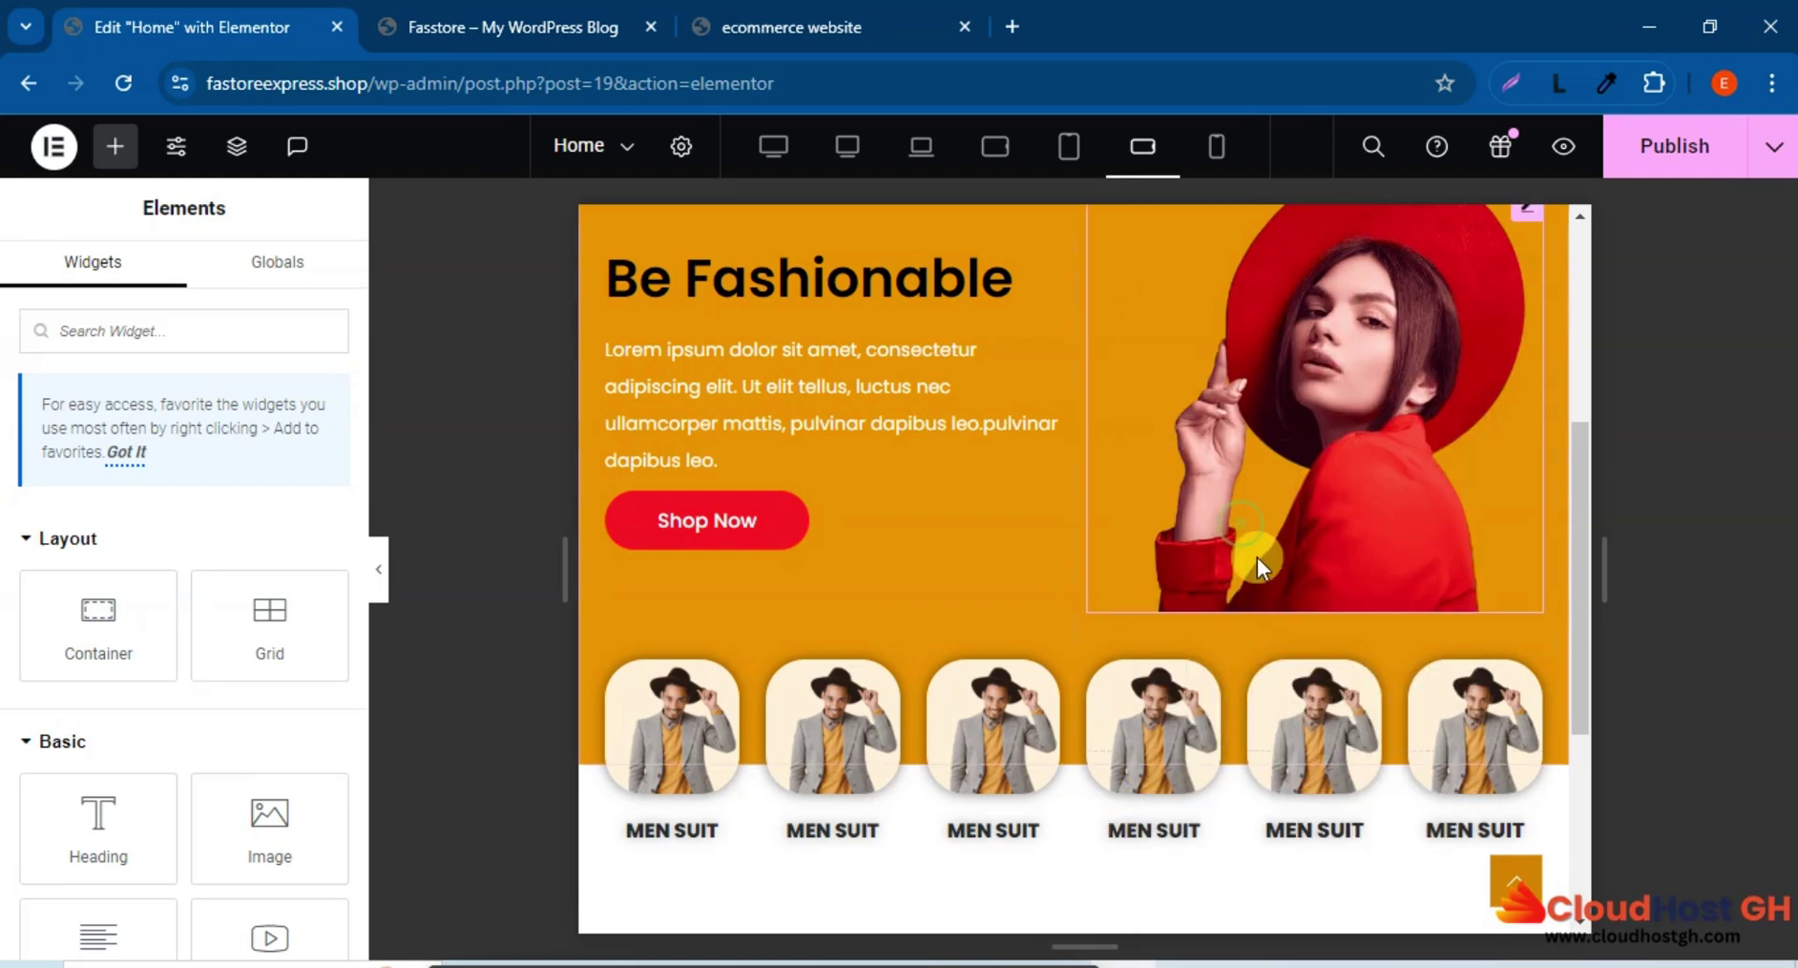
right_click(1292, 831)
left_click(1404, 521)
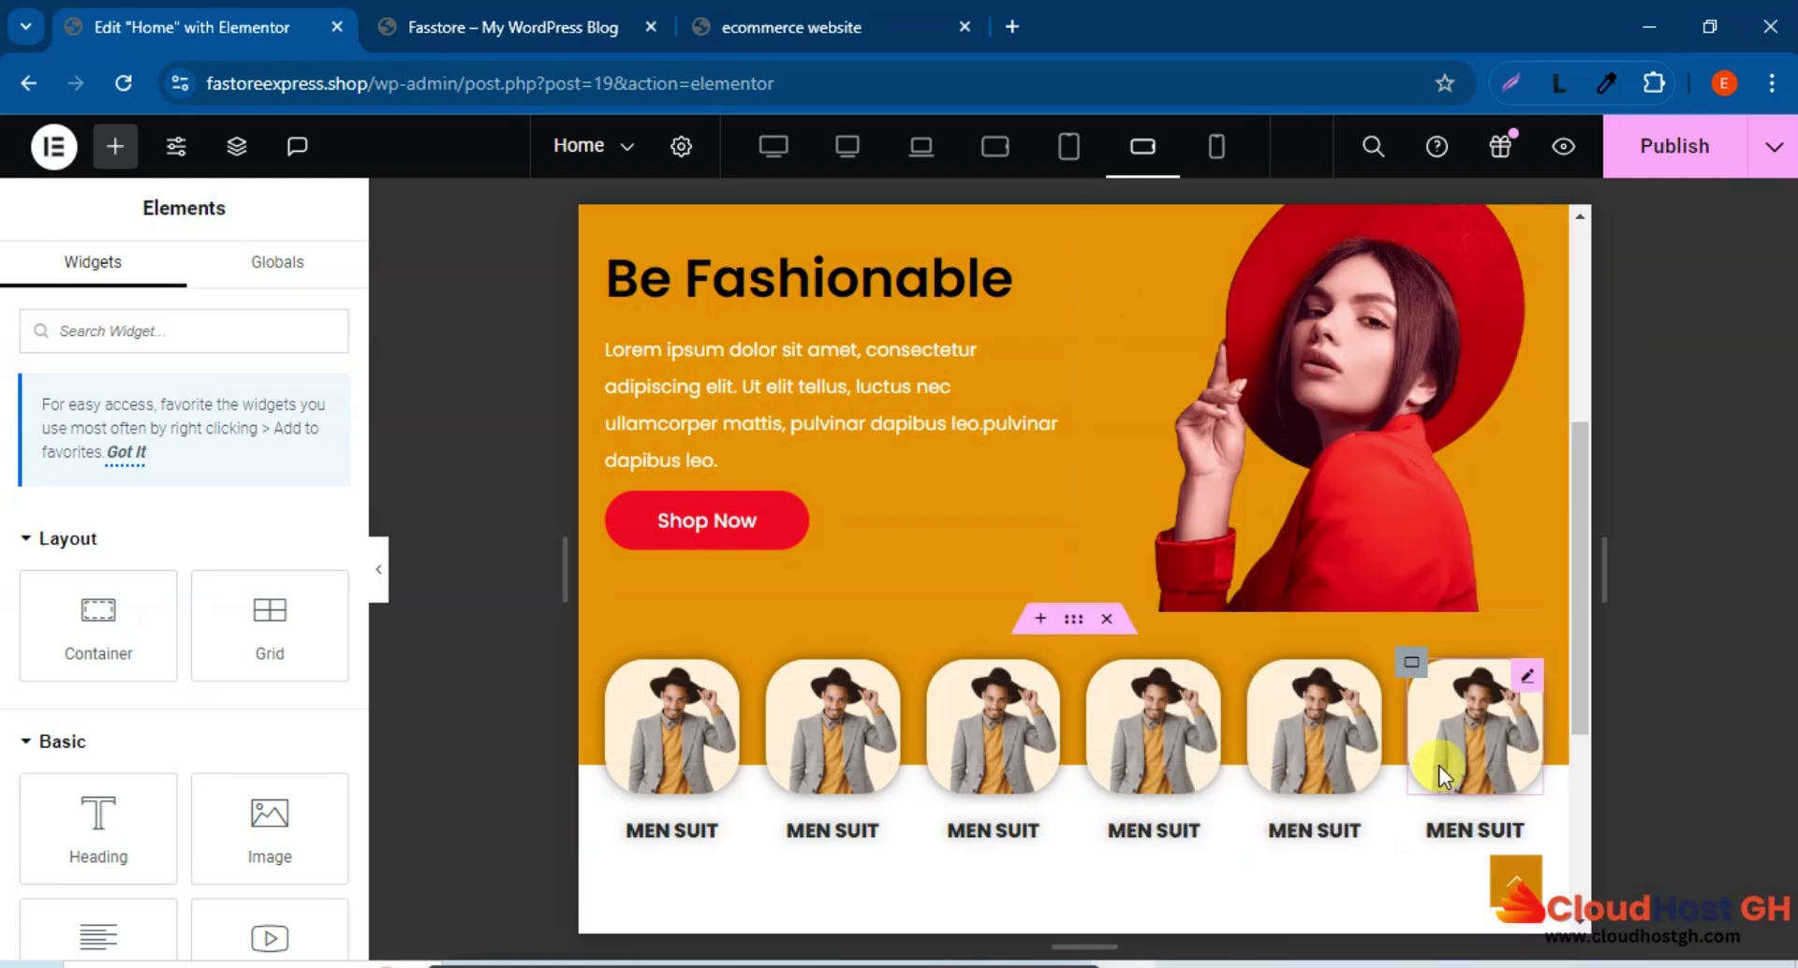
right_click(1447, 830)
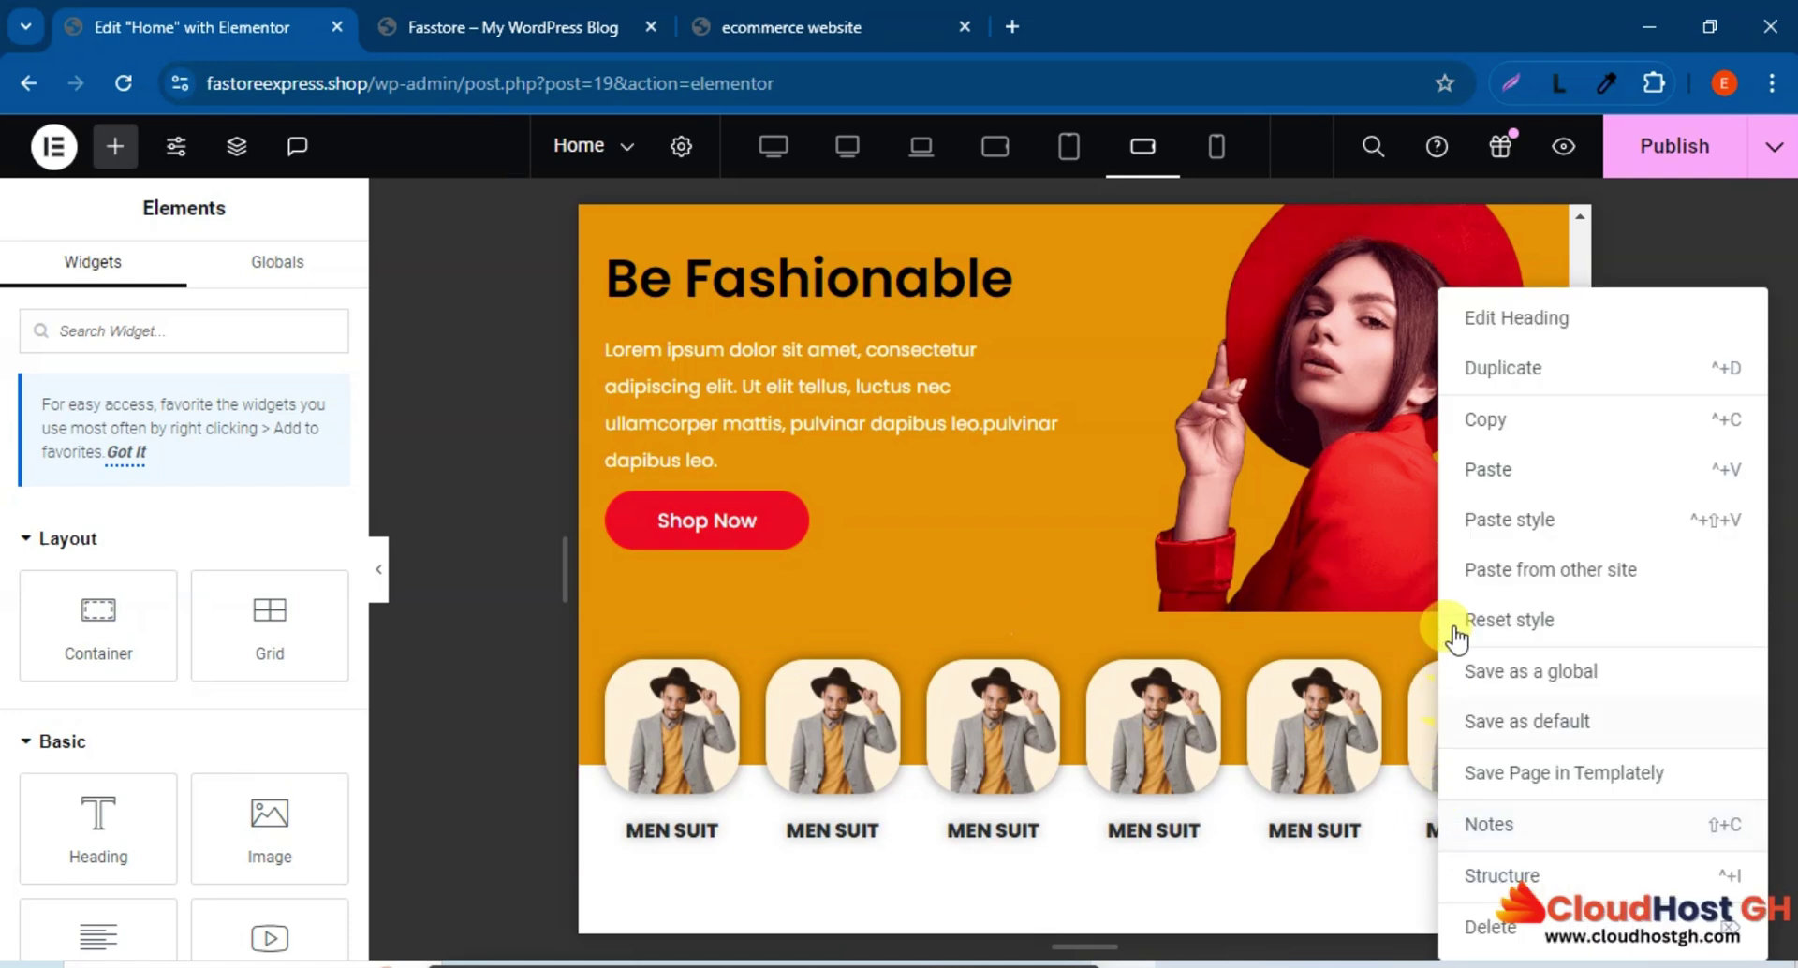
left_click(1474, 518)
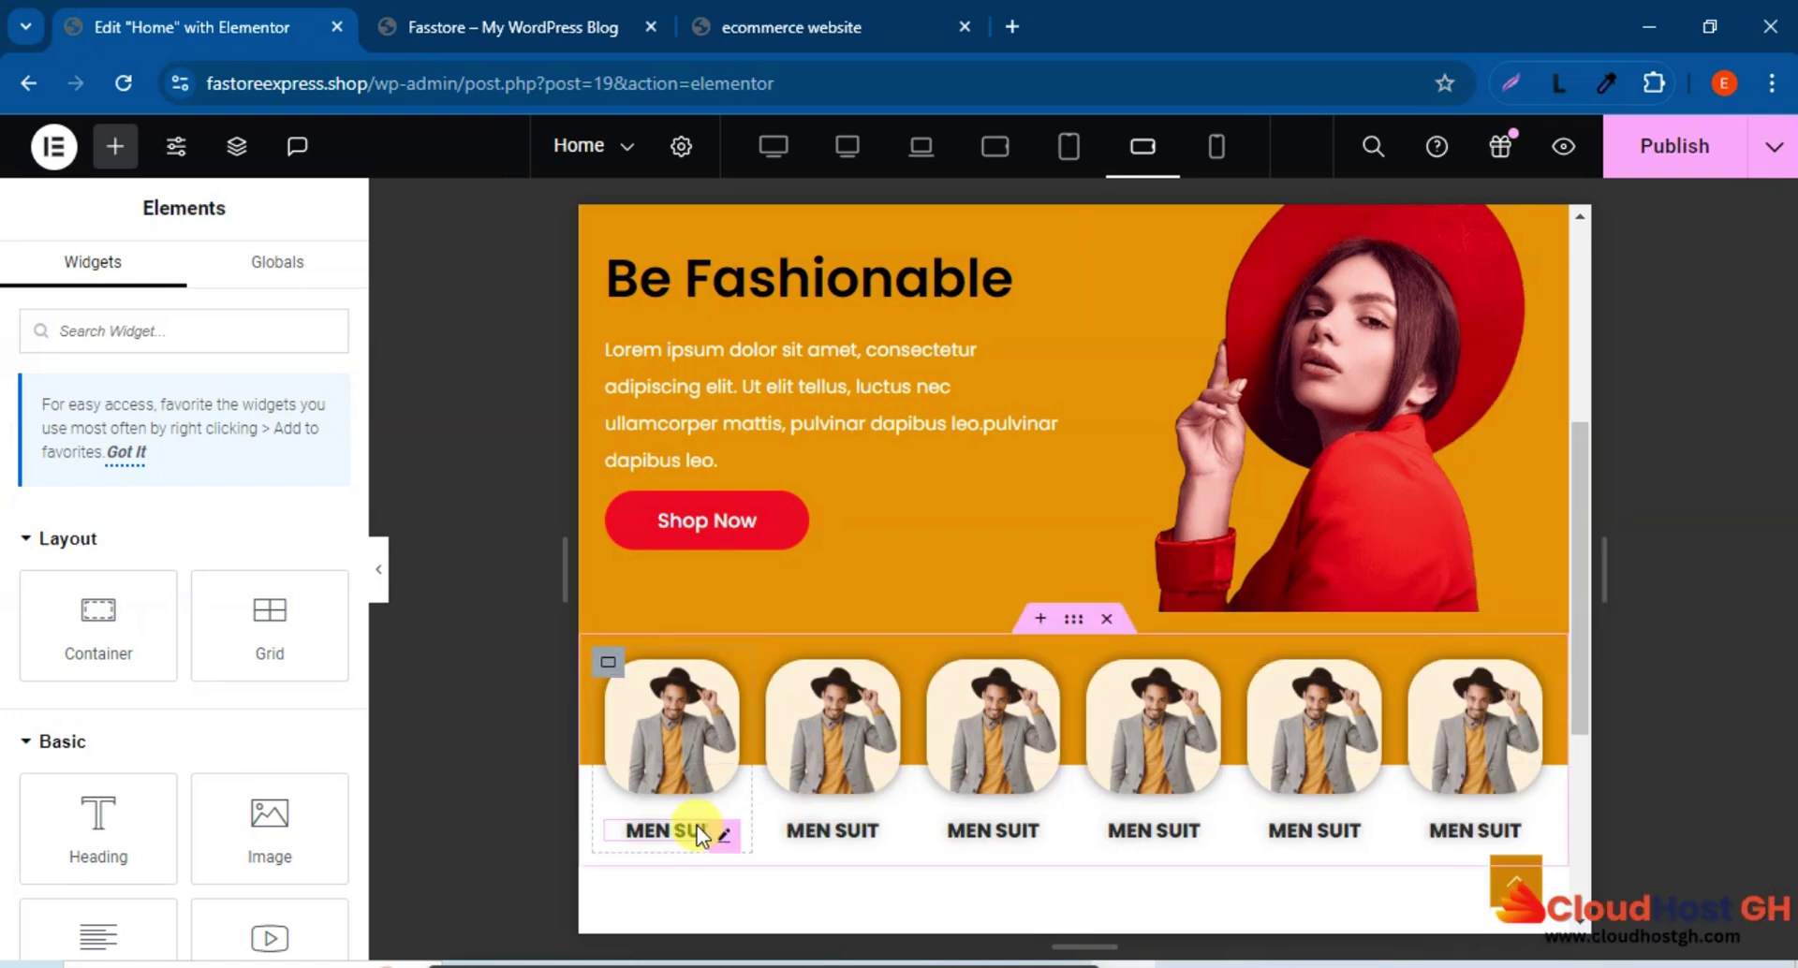
Check the typography settings of the third category heading and publish the page.
left_click(987, 829)
left_click(183, 286)
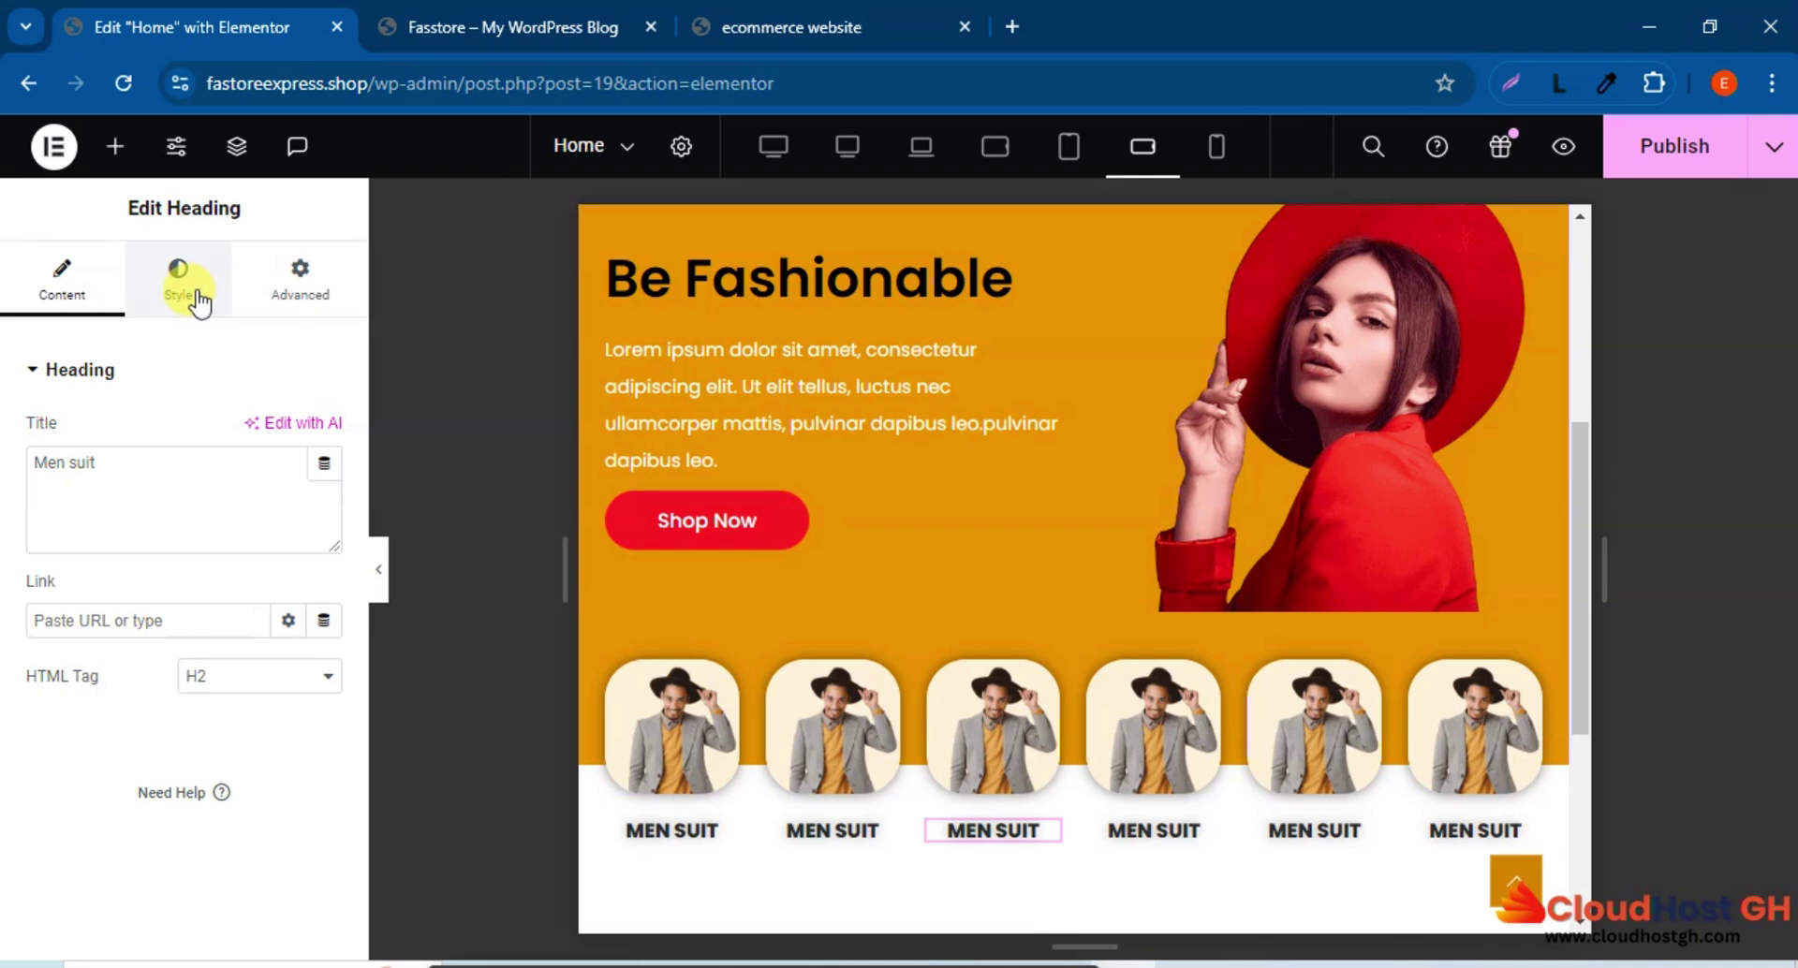
left_click(325, 546)
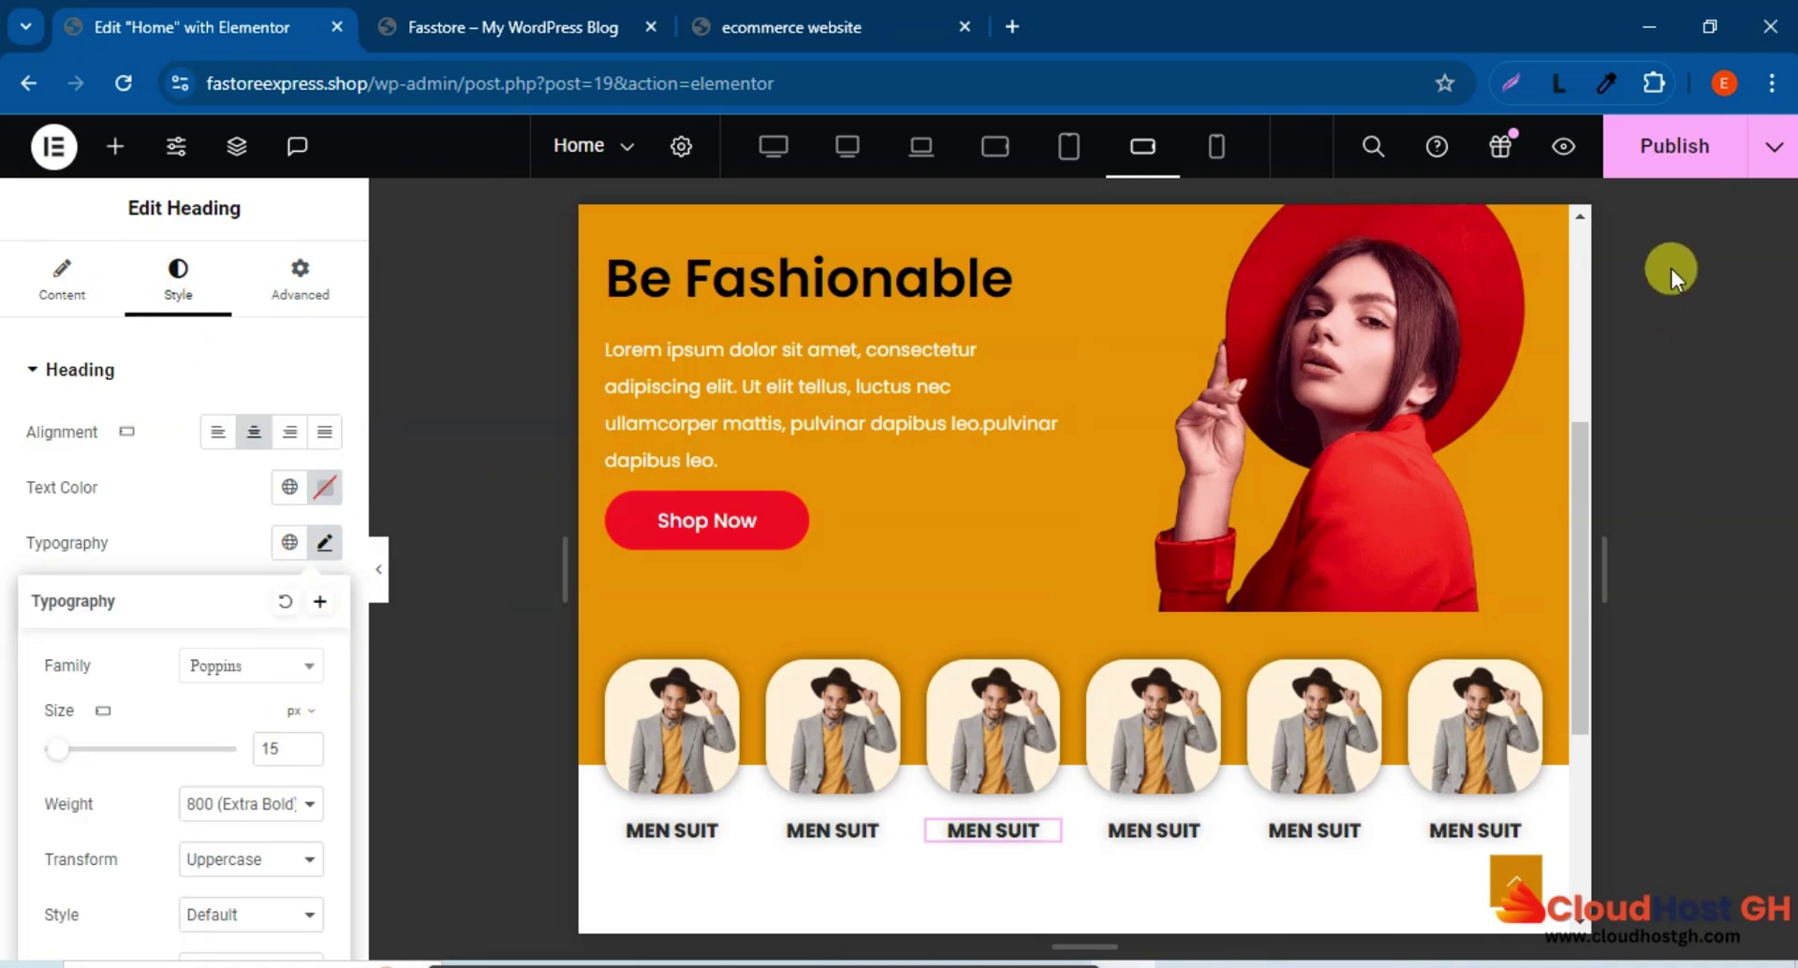
left_click(1661, 145)
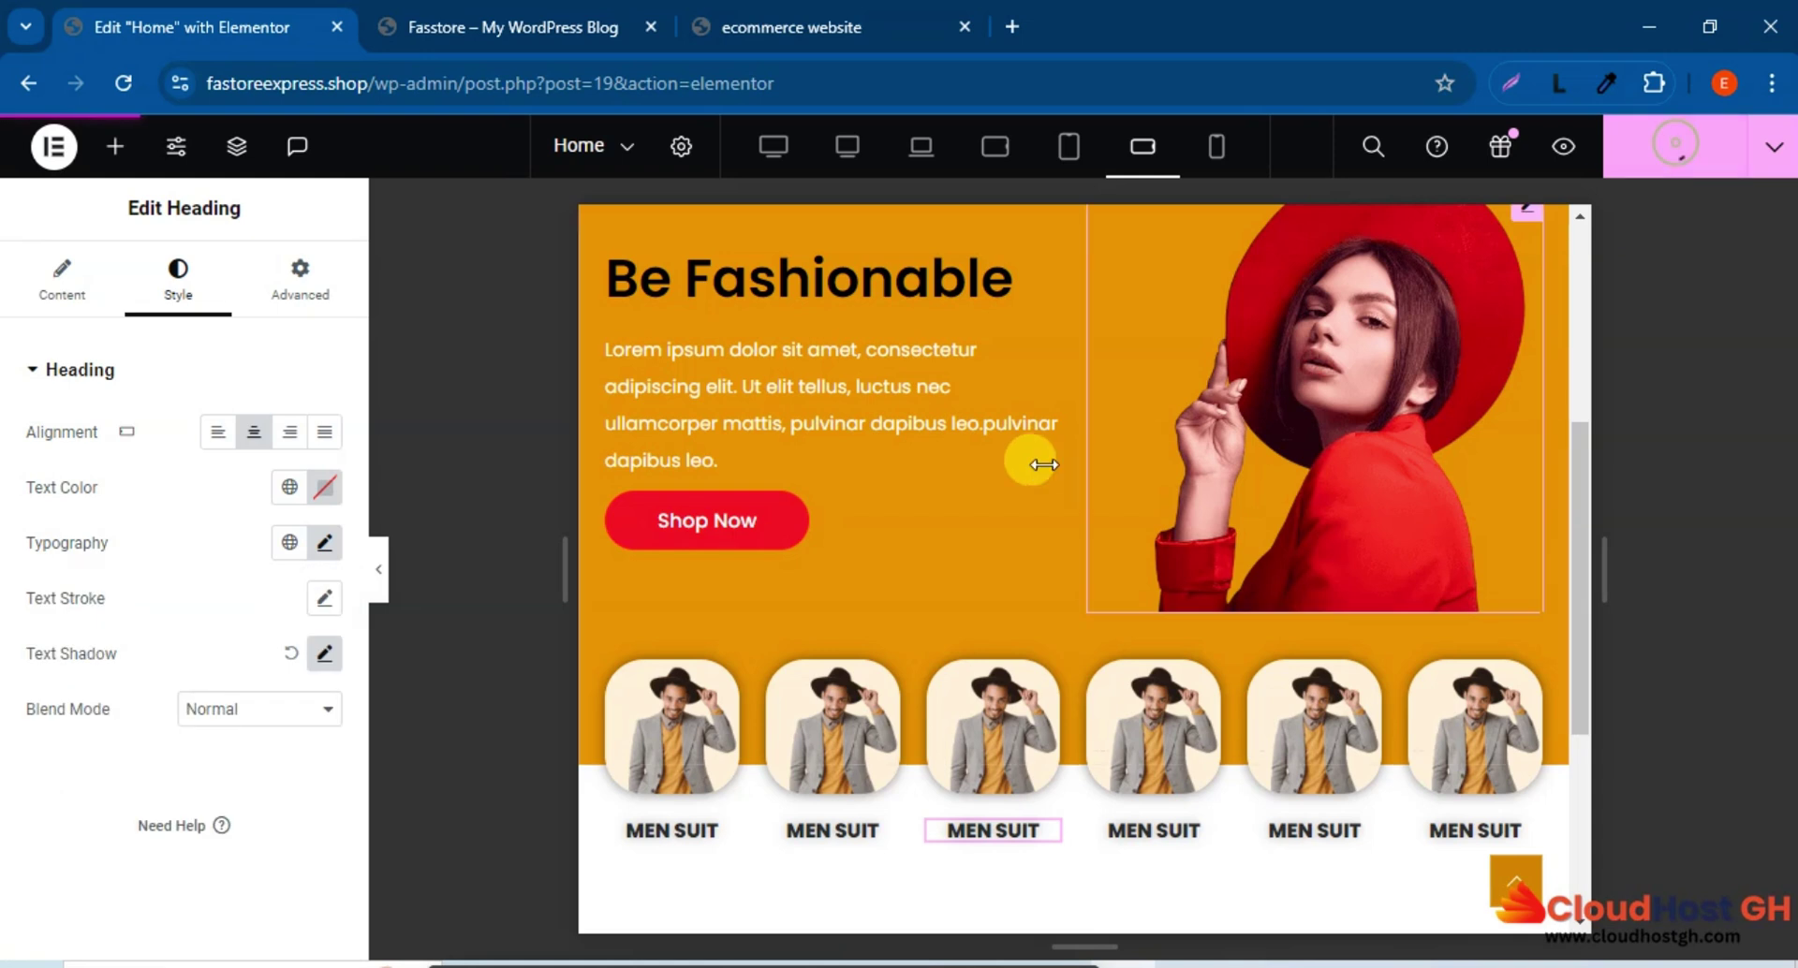
left_click(114, 159)
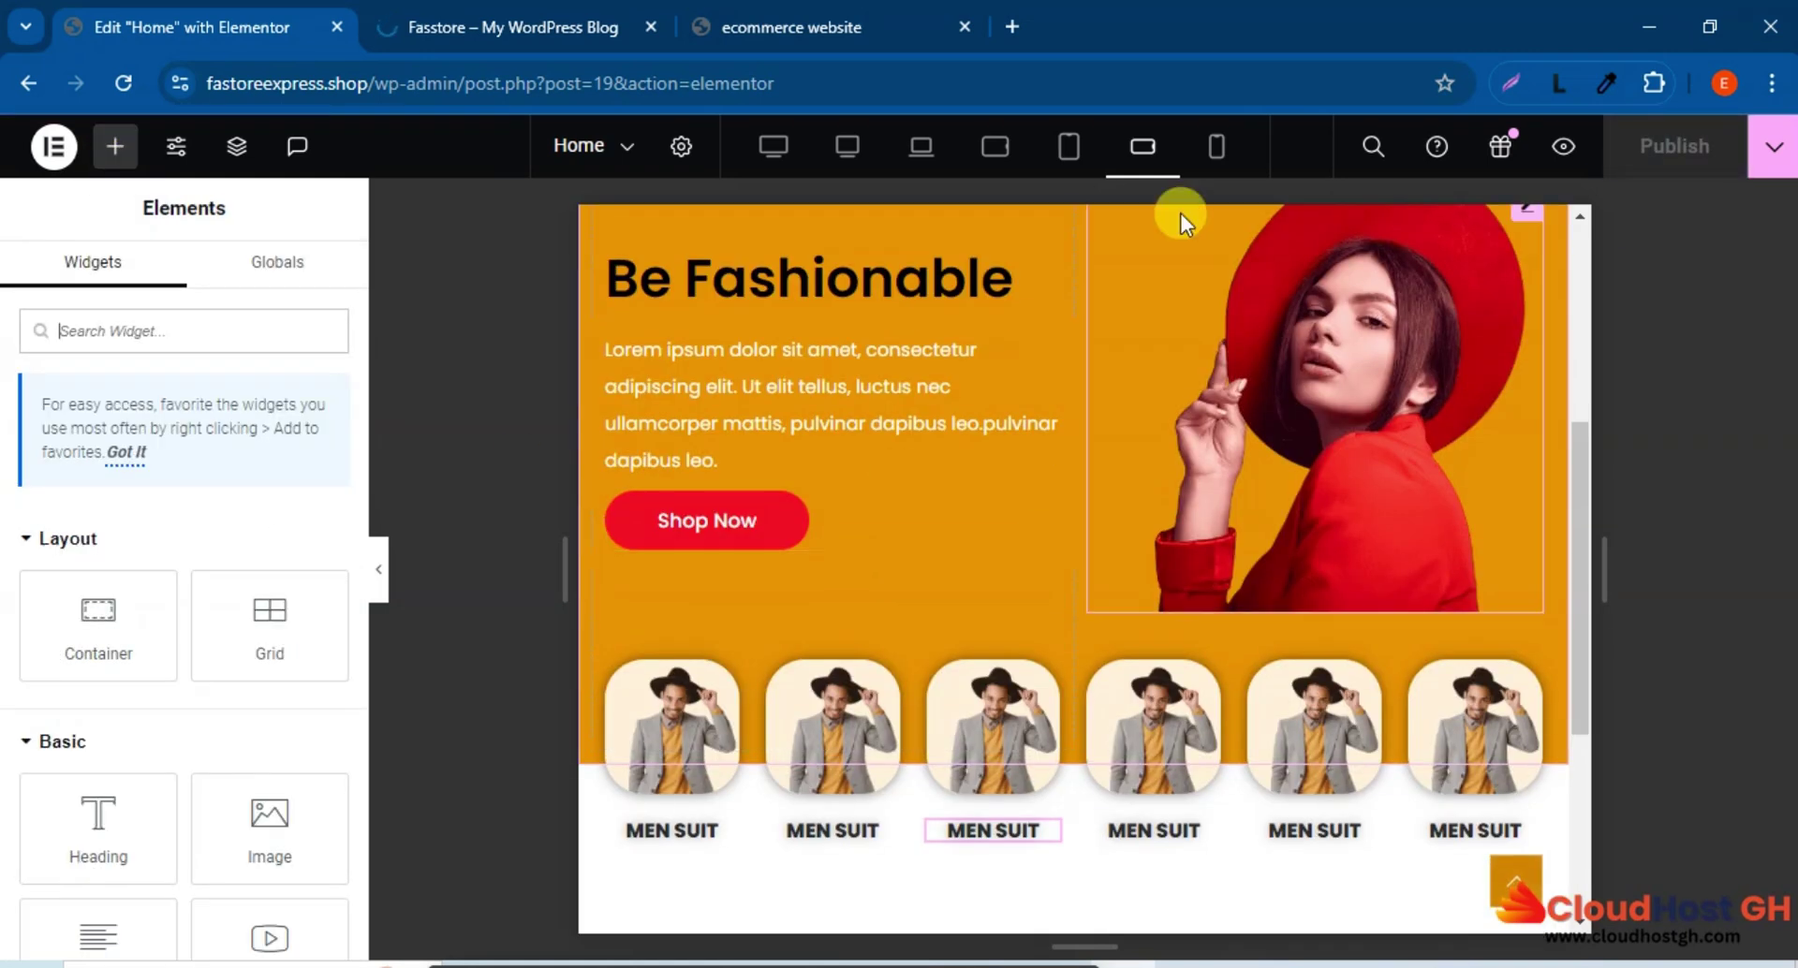
In the Mobile Portrait view, set the first category column container's linked padding to 0 px on all sides.
left_click(1216, 146)
scroll(1170, 521, "down", 8)
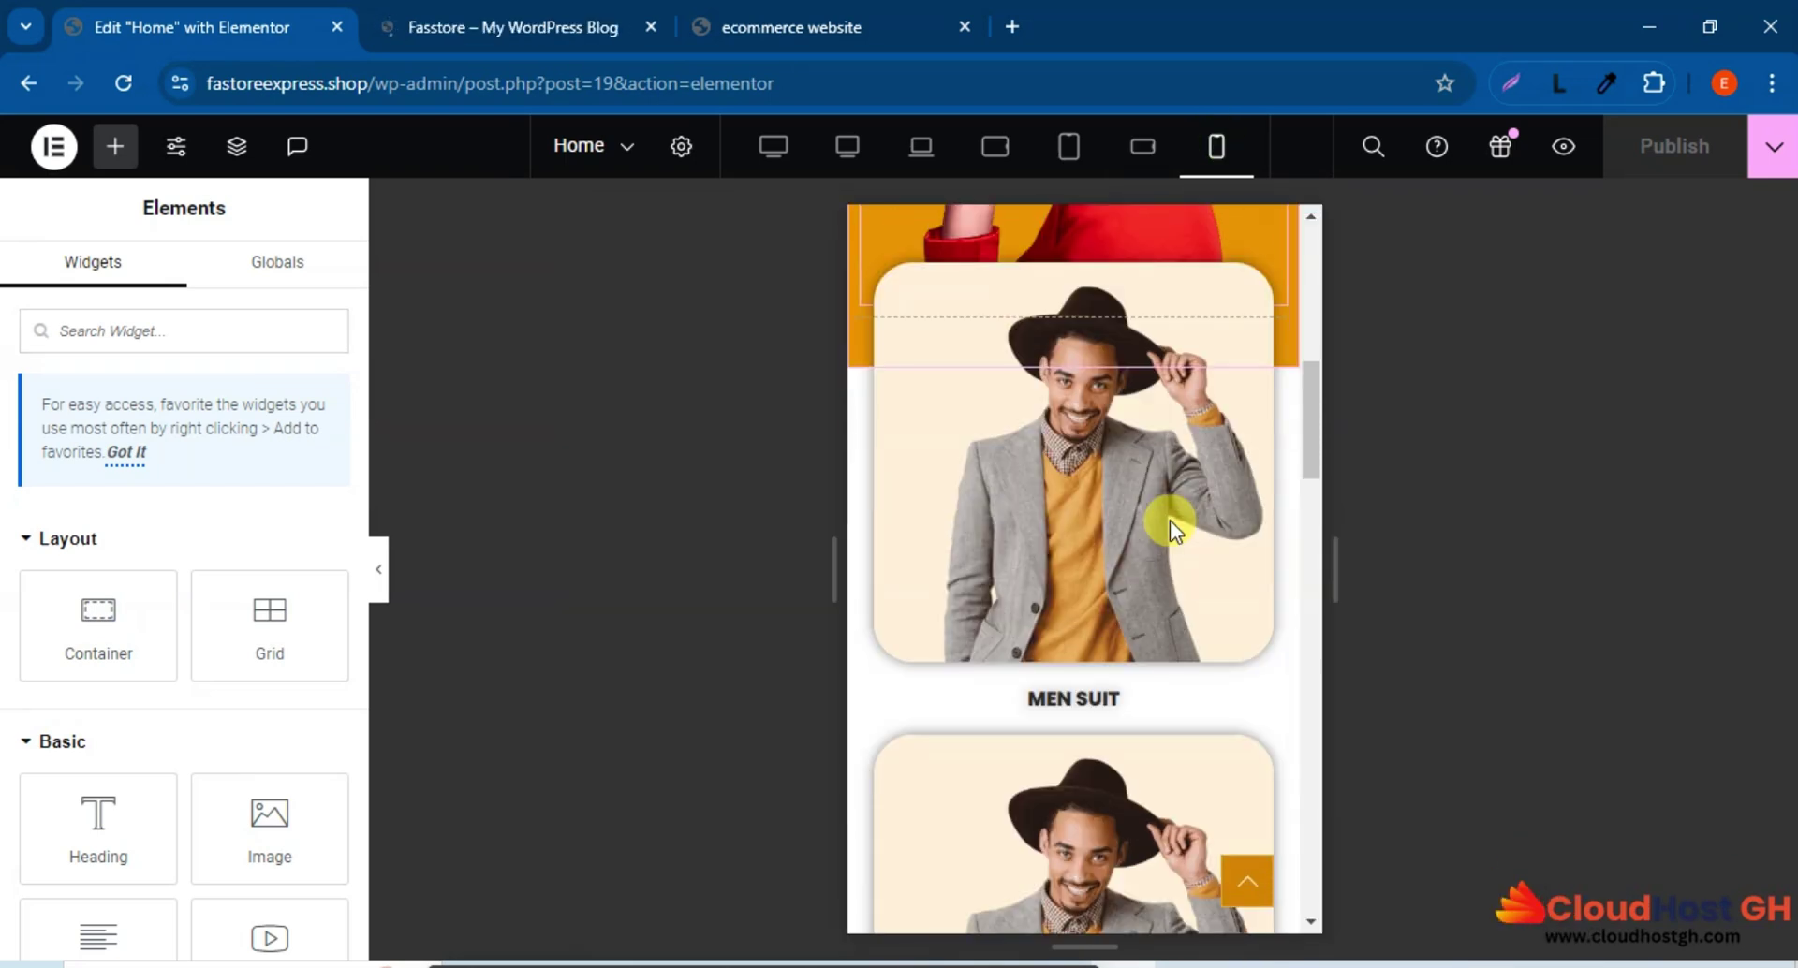
scroll(1170, 520, "up", 5)
scroll(1165, 514, "up", 1)
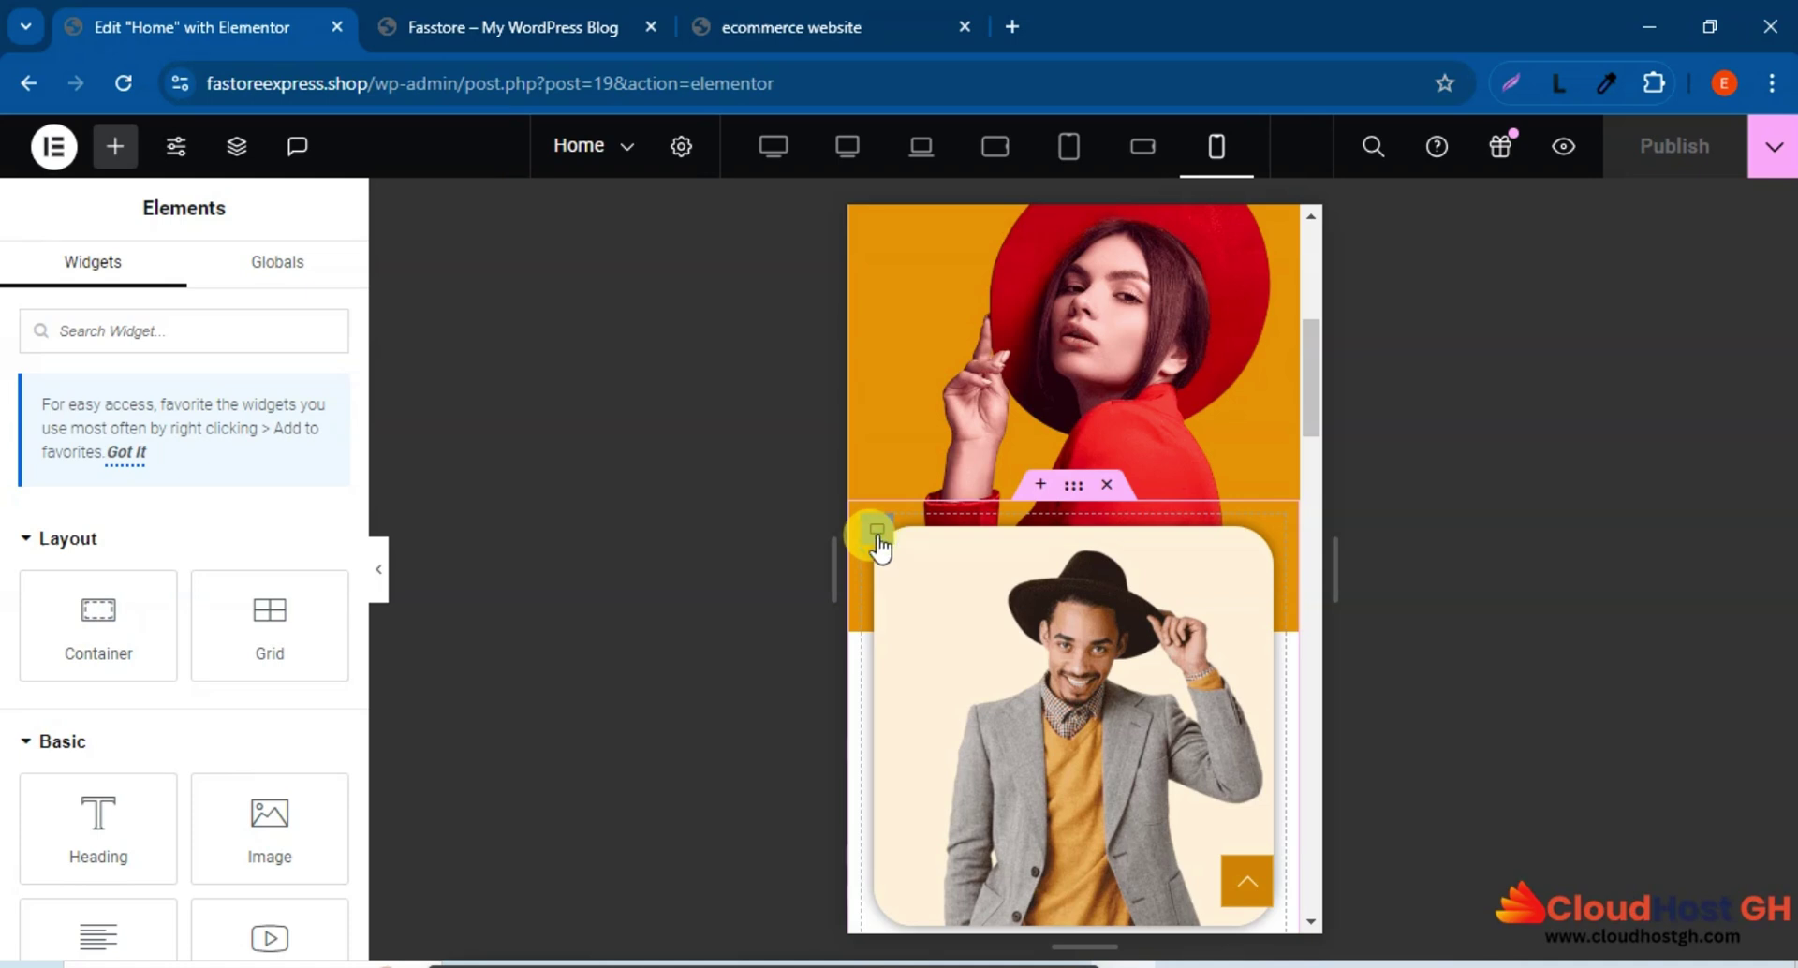
left_click(877, 531)
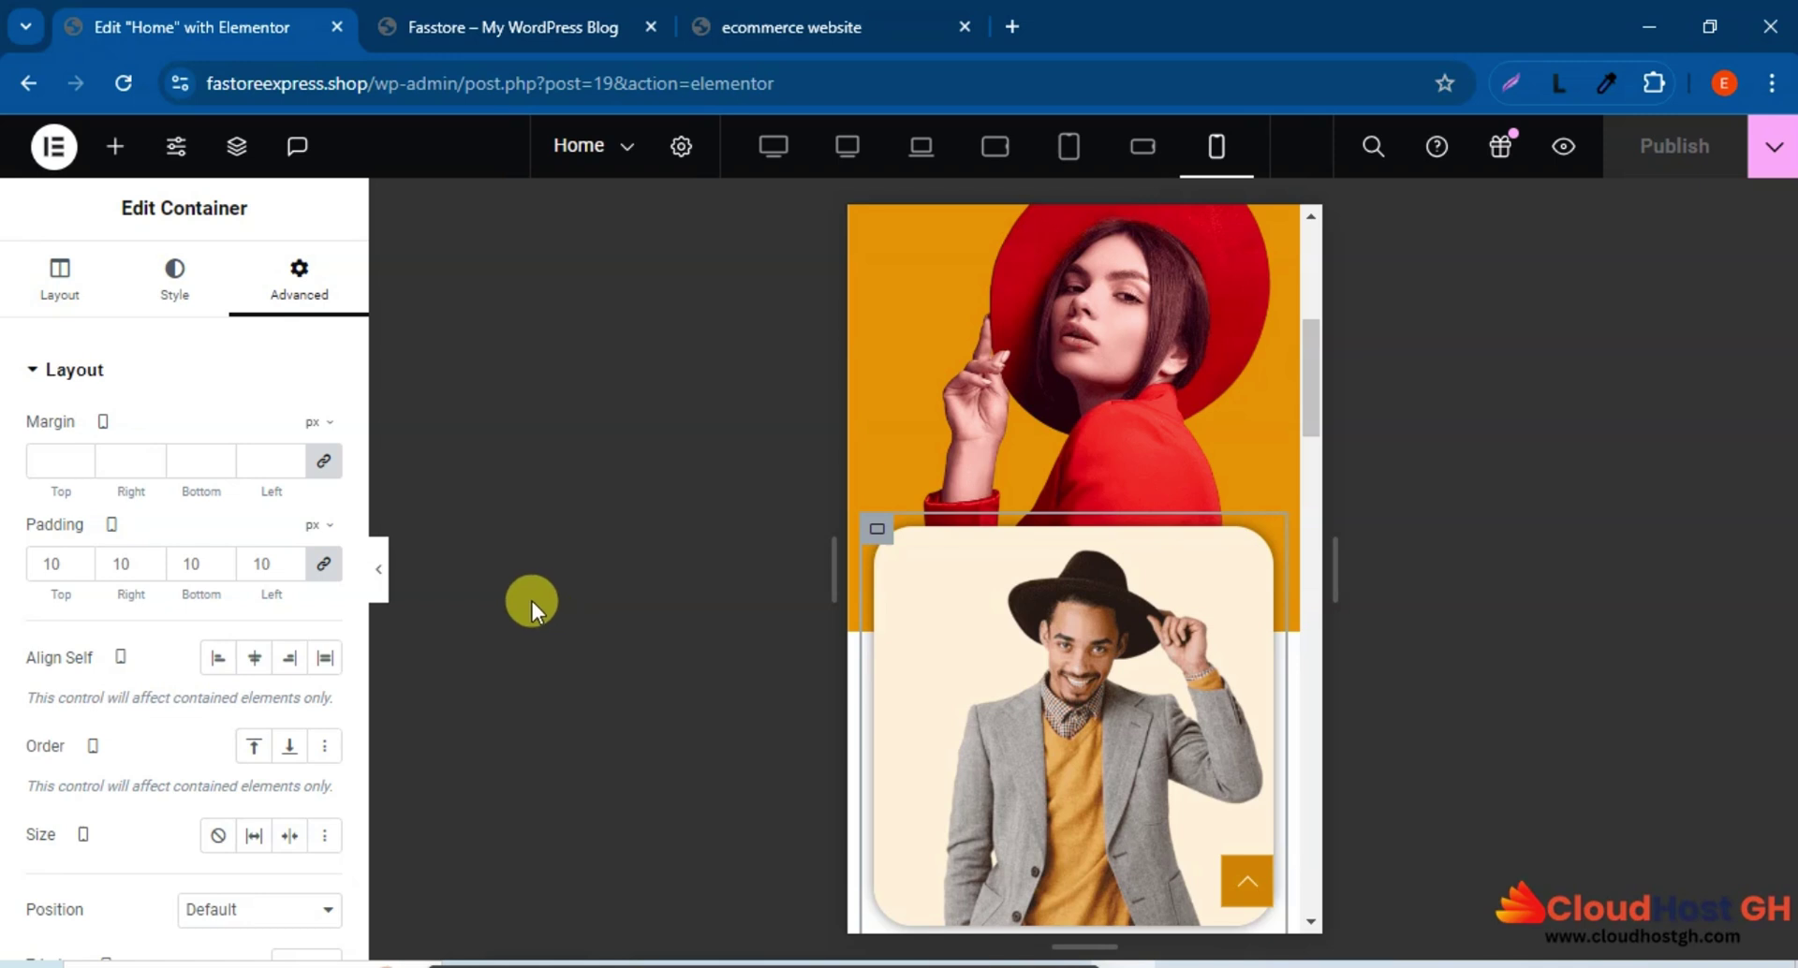
double_click(46, 563)
type("0")
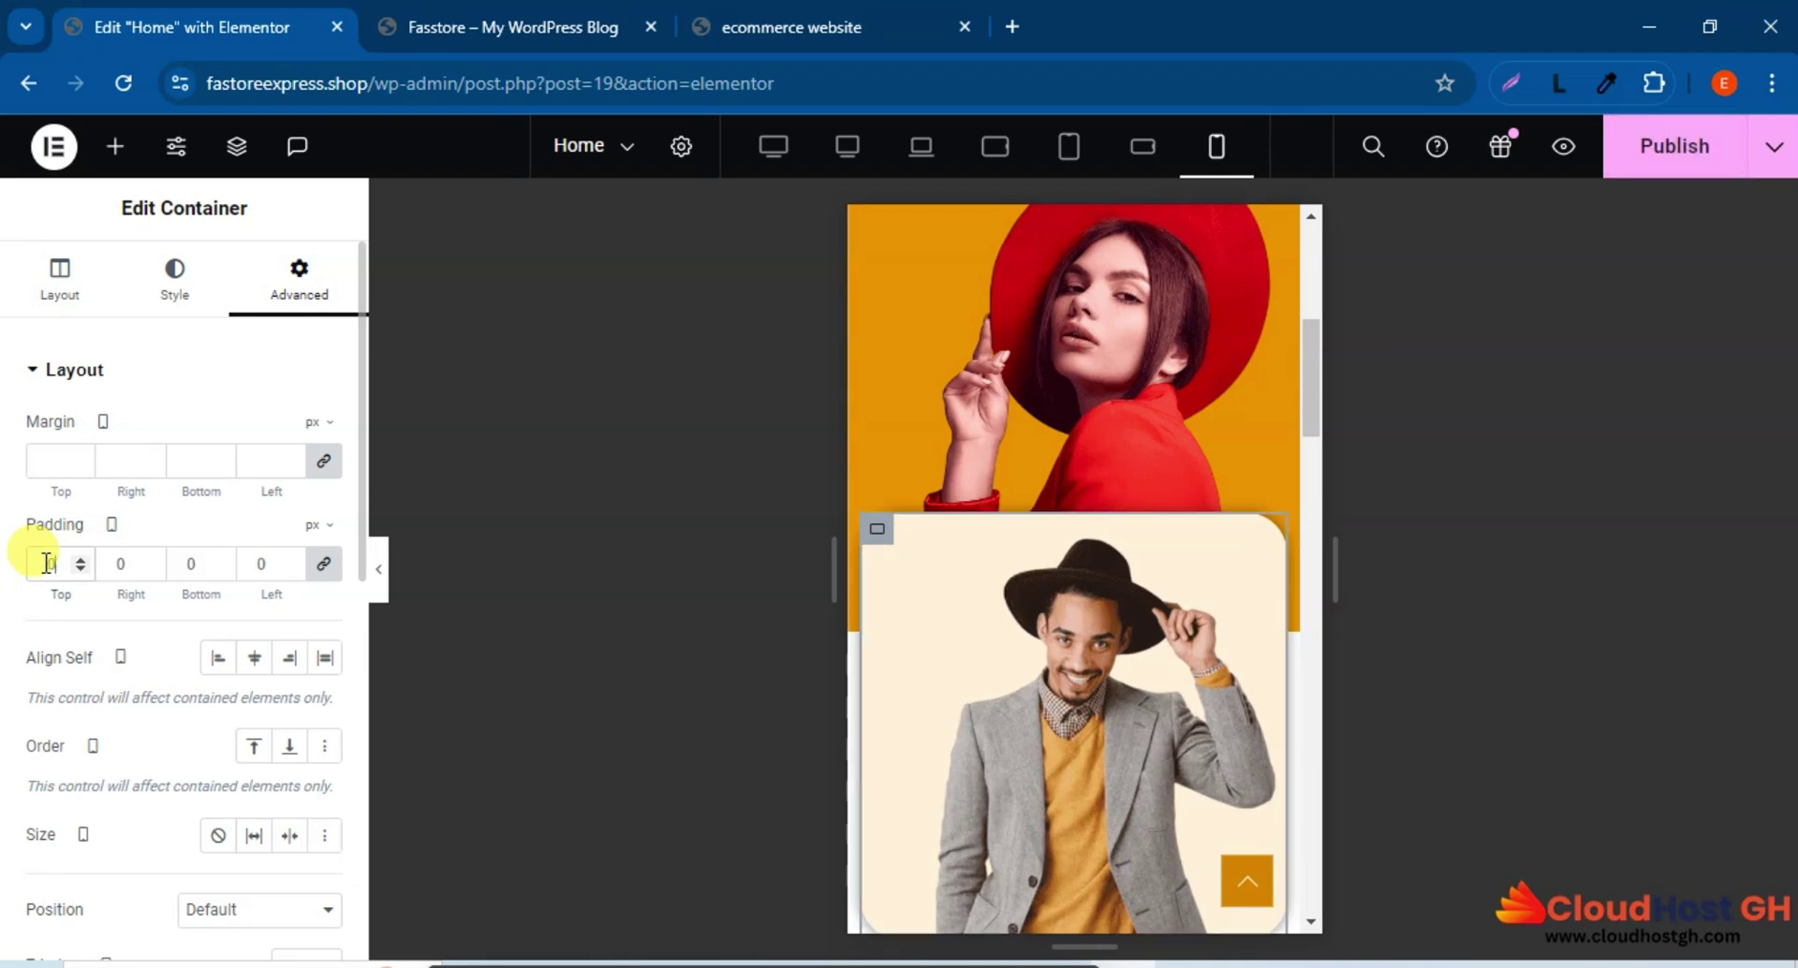
Copy the first category column container and paste its style onto the second category container.
scroll(936, 580, "down", 5)
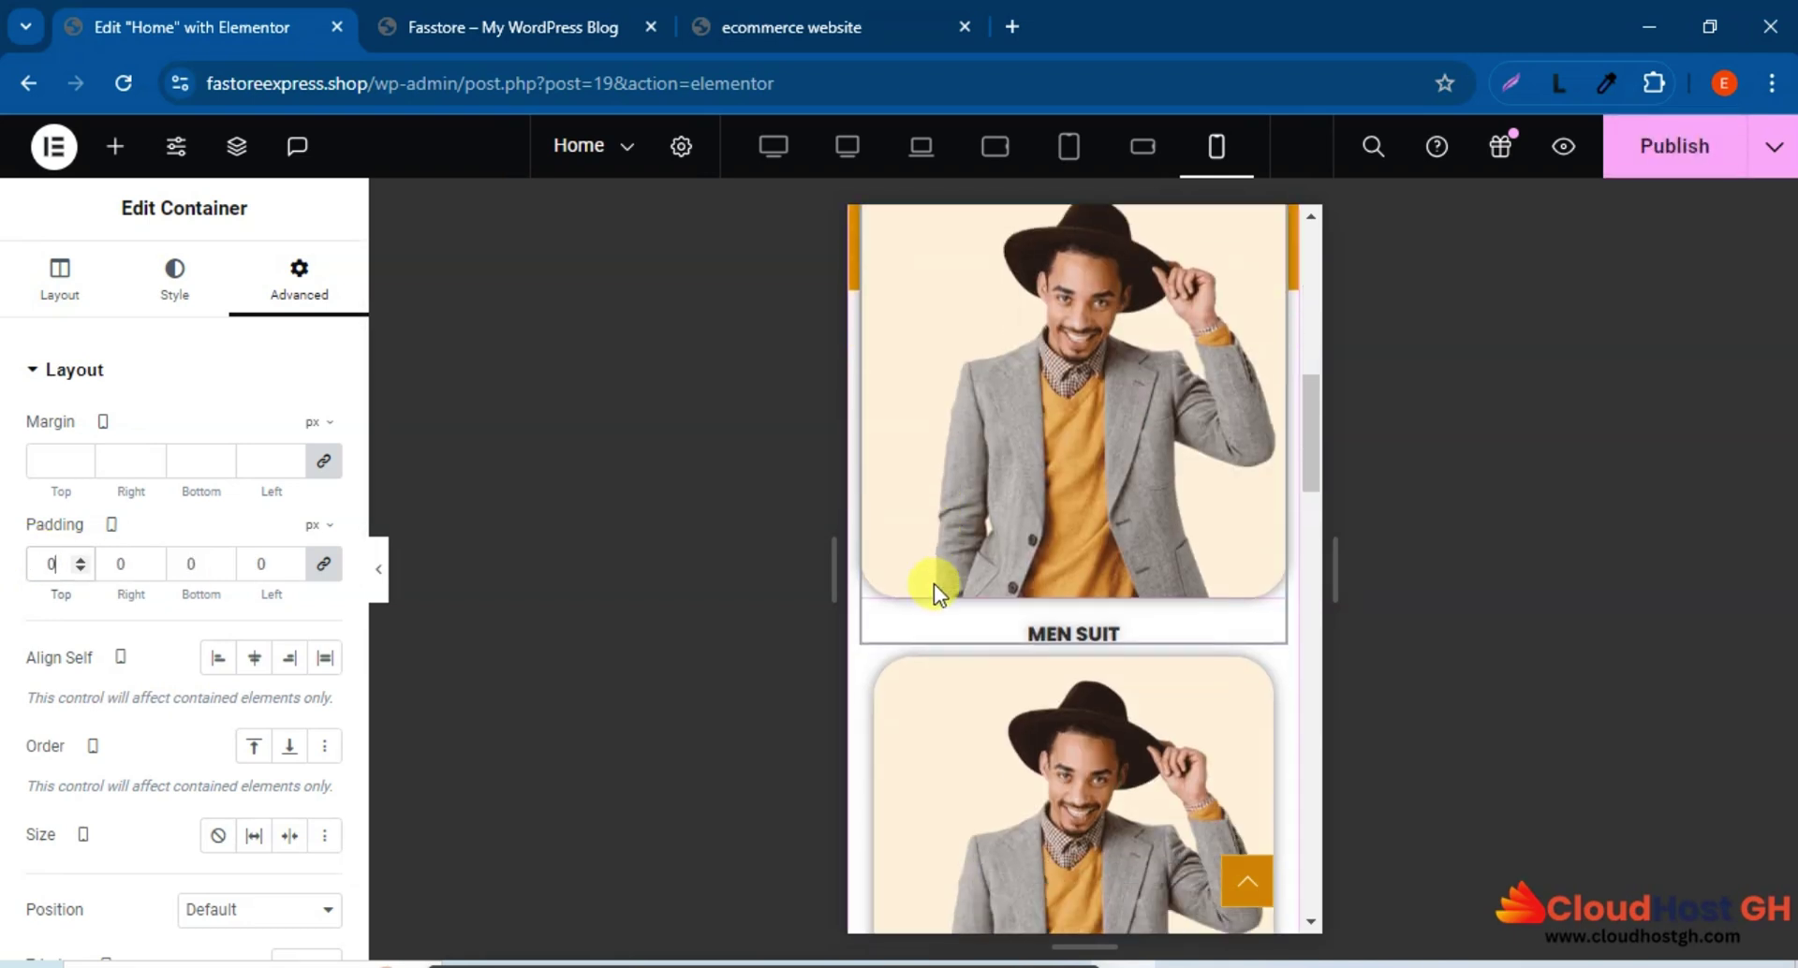
scroll(935, 582, "up", 5)
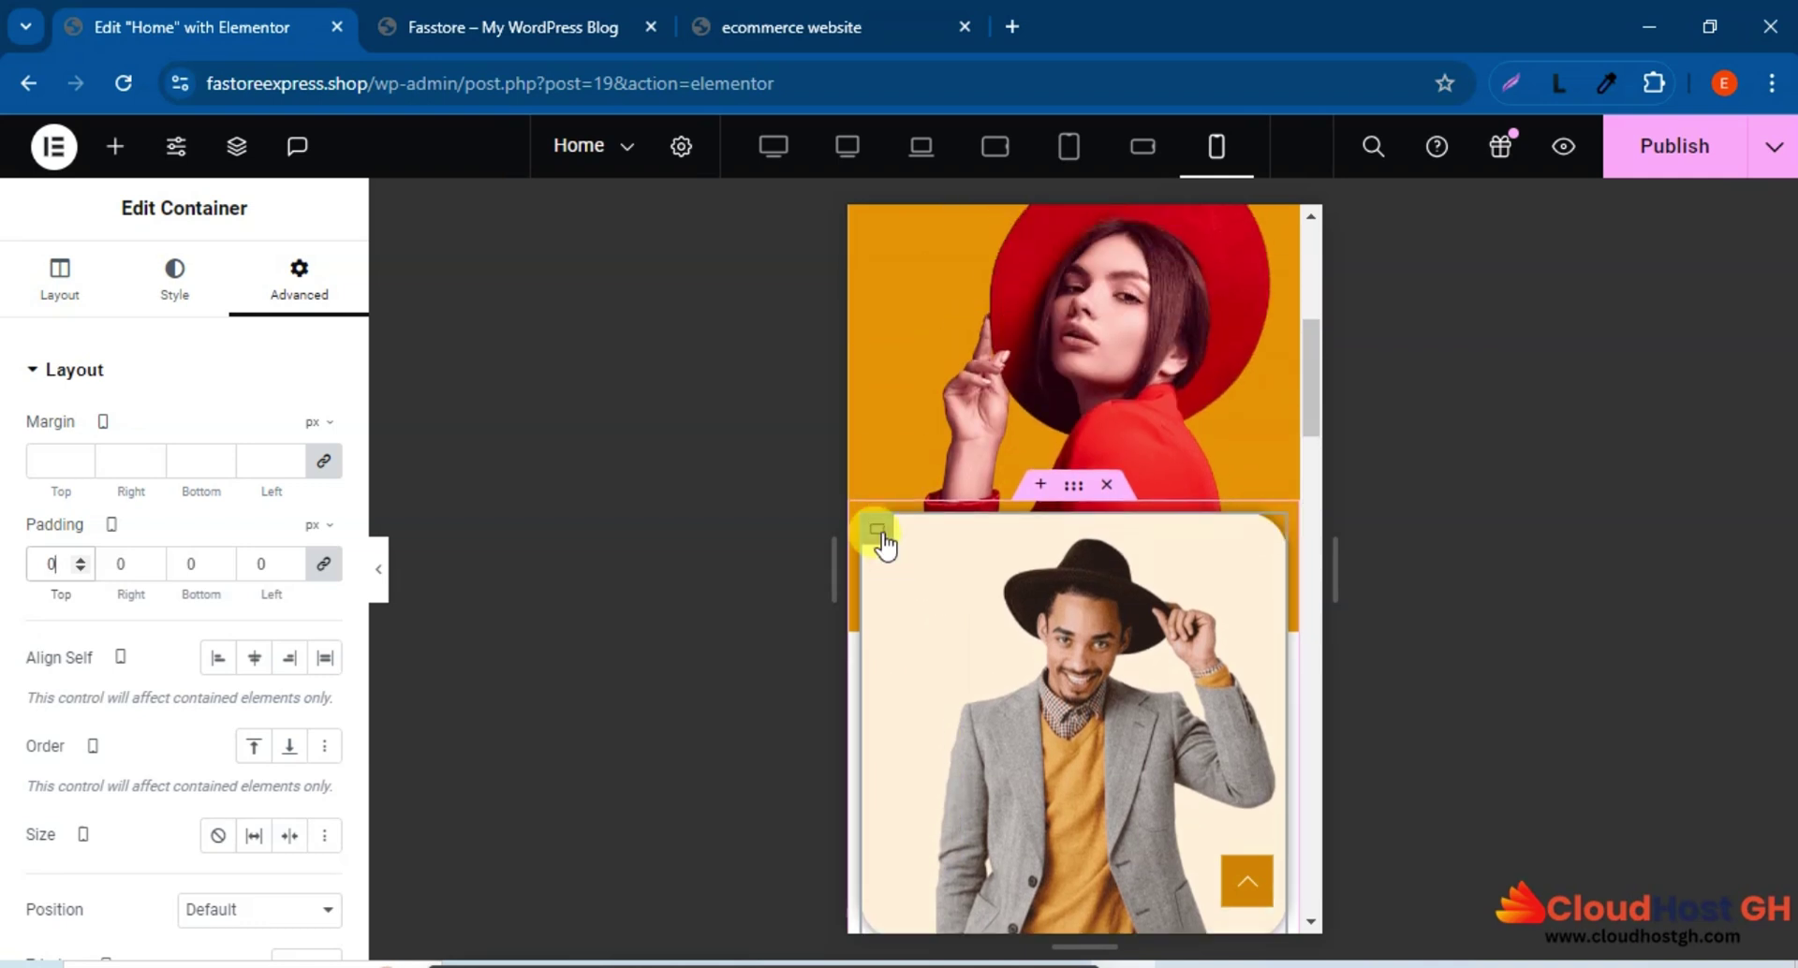
right_click(878, 530)
left_click(964, 307)
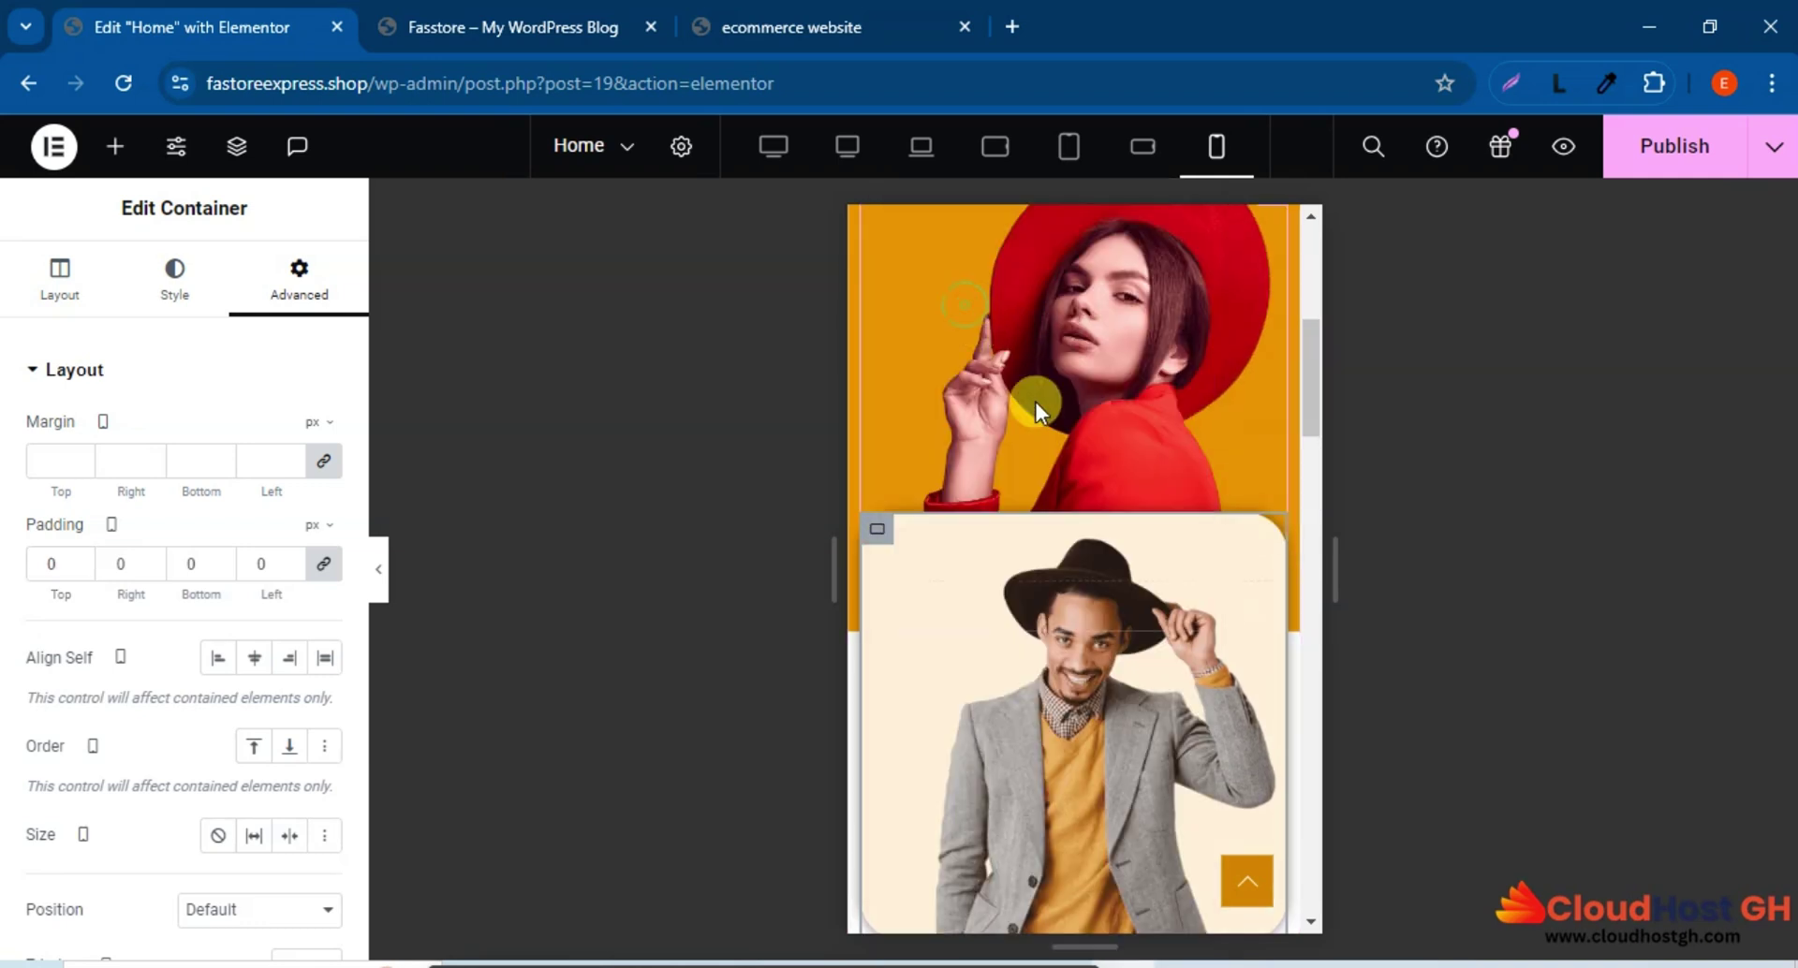
scroll(1041, 441, "down", 4)
scroll(990, 476, "down", 2)
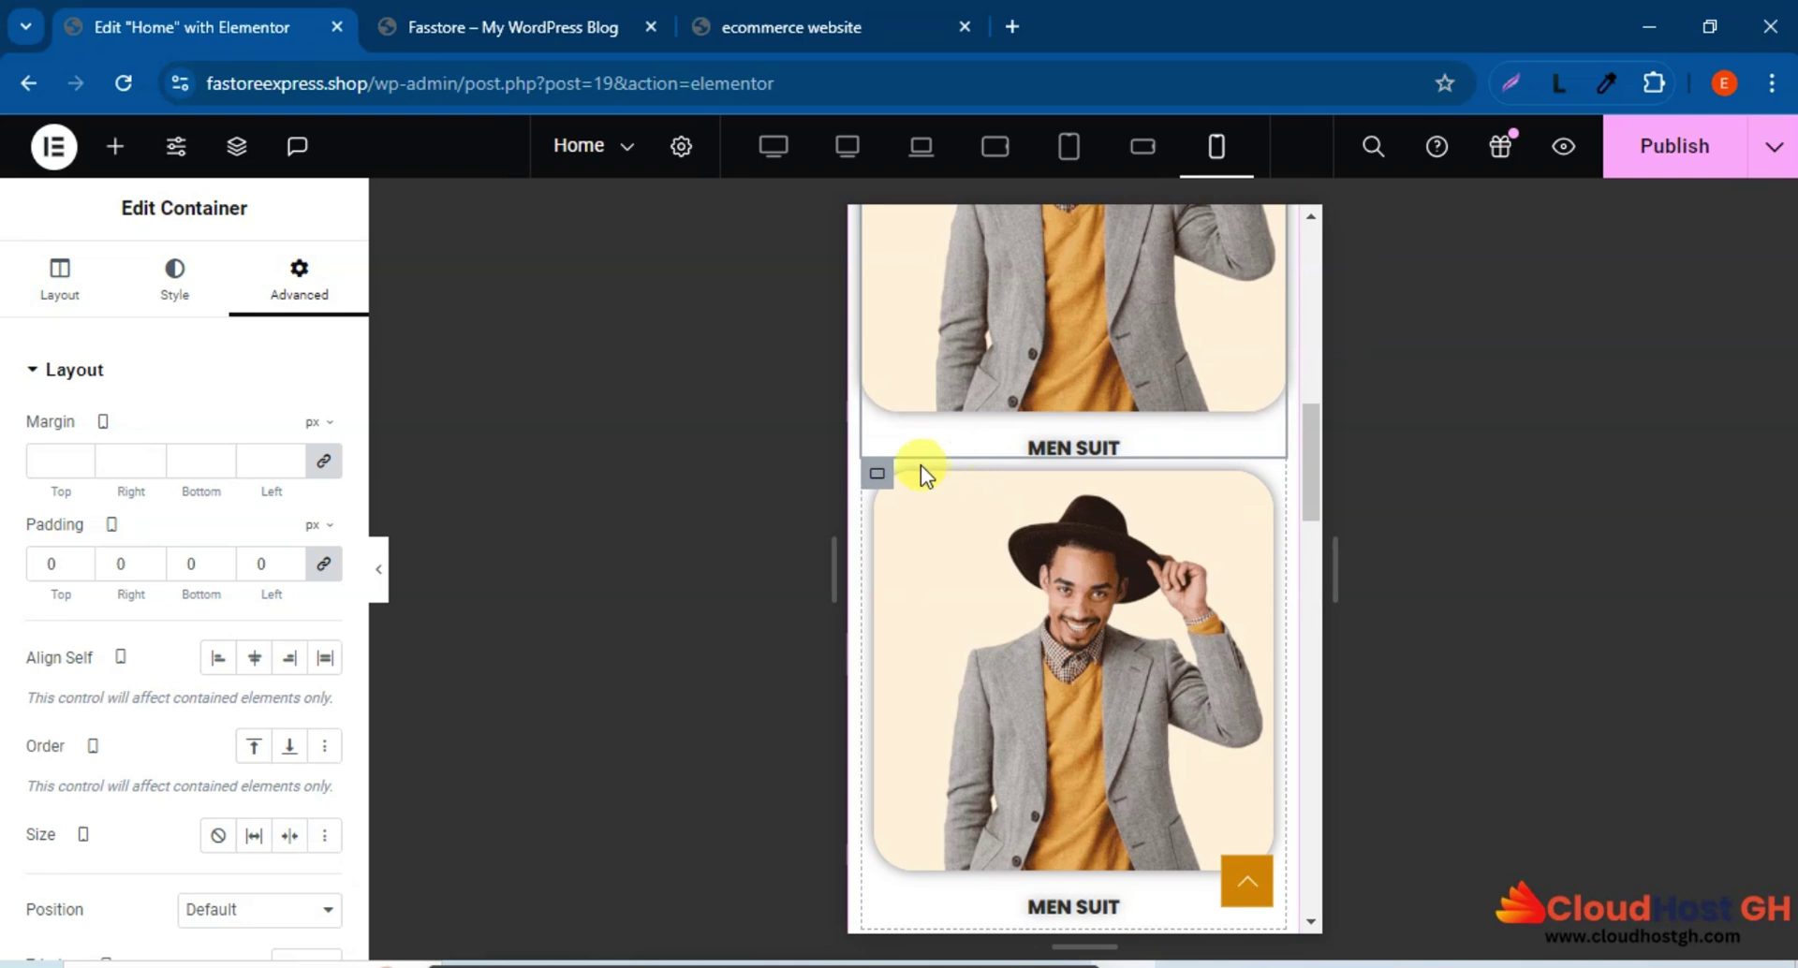
right_click(875, 480)
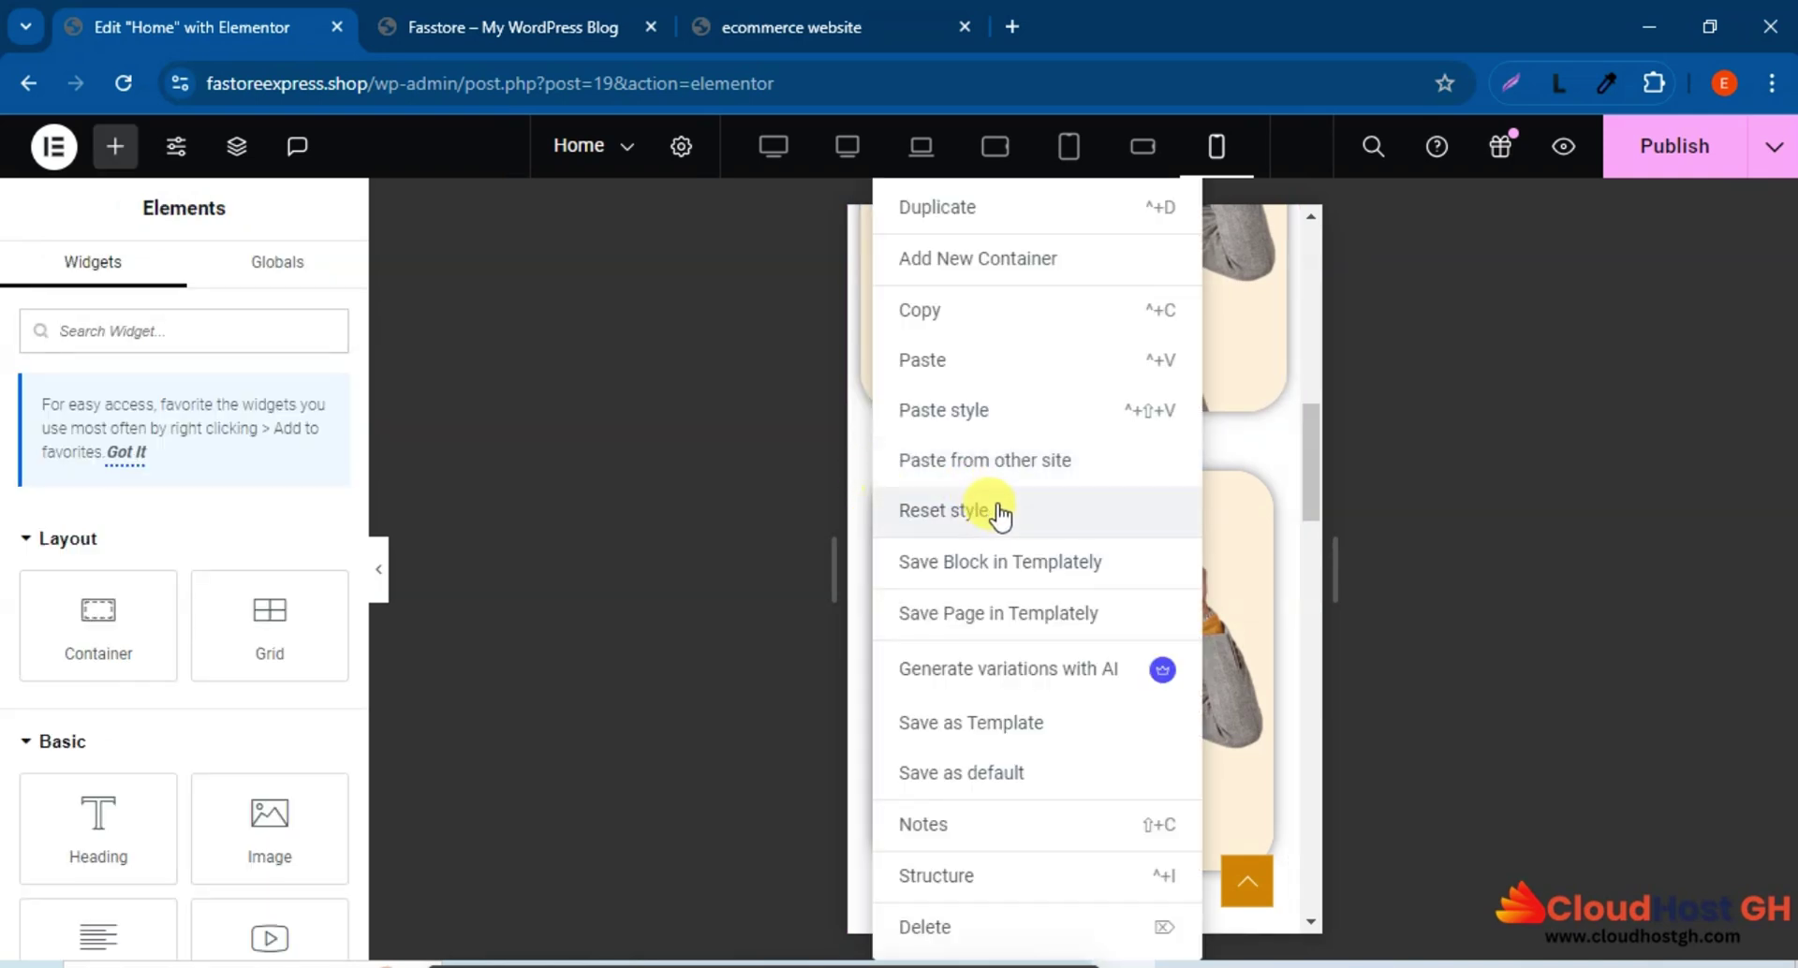
left_click(950, 417)
Paste the copied container style onto the third, fourth, fifth and sixth category column containers.
scroll(1093, 528, "up", 1)
right_click(877, 553)
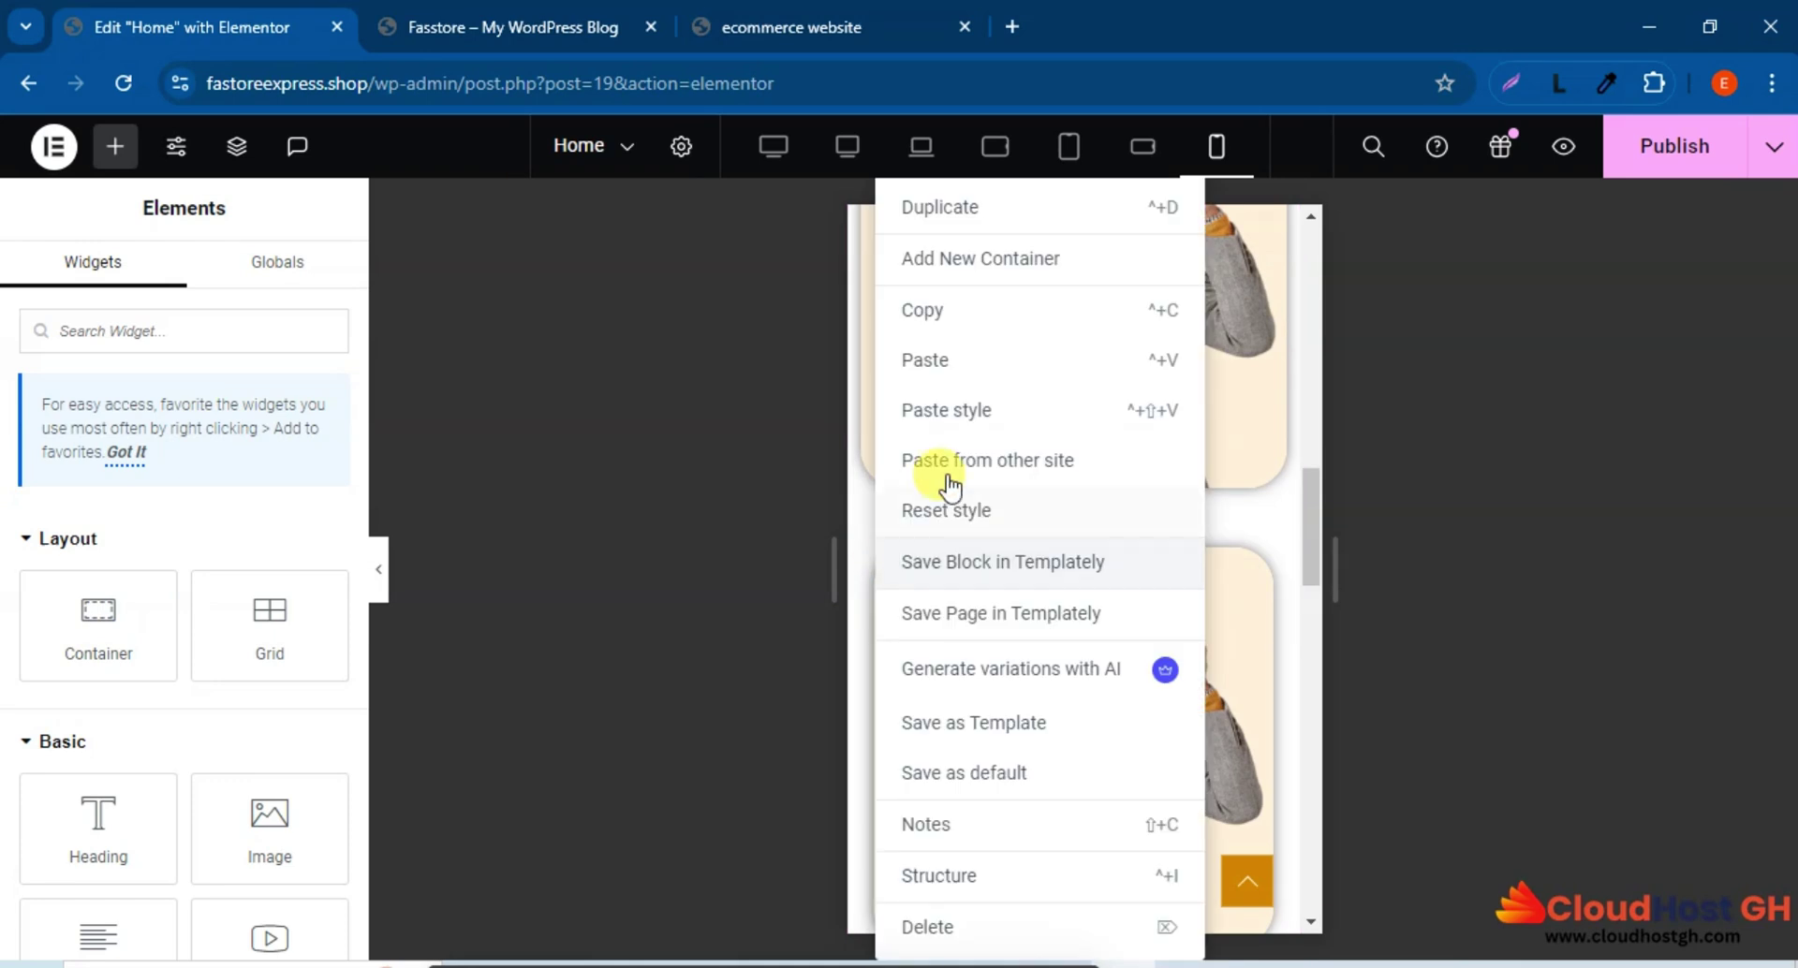
left_click(967, 417)
scroll(1095, 543, "down", 1)
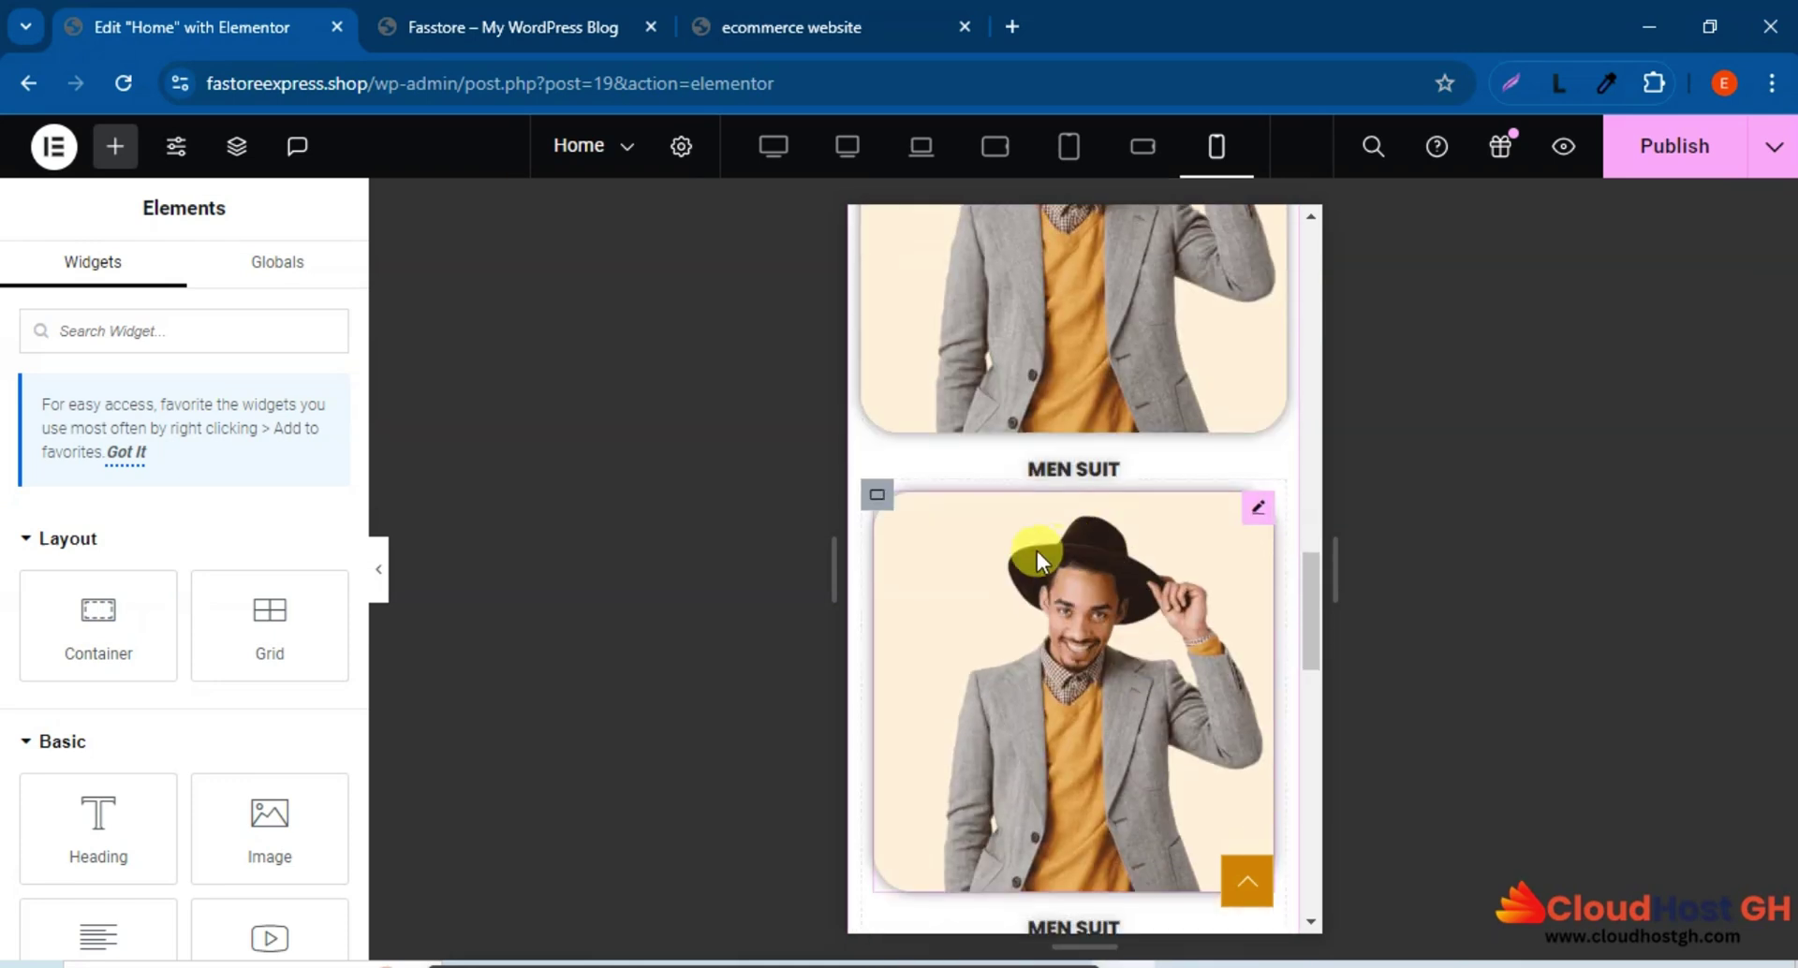
right_click(880, 514)
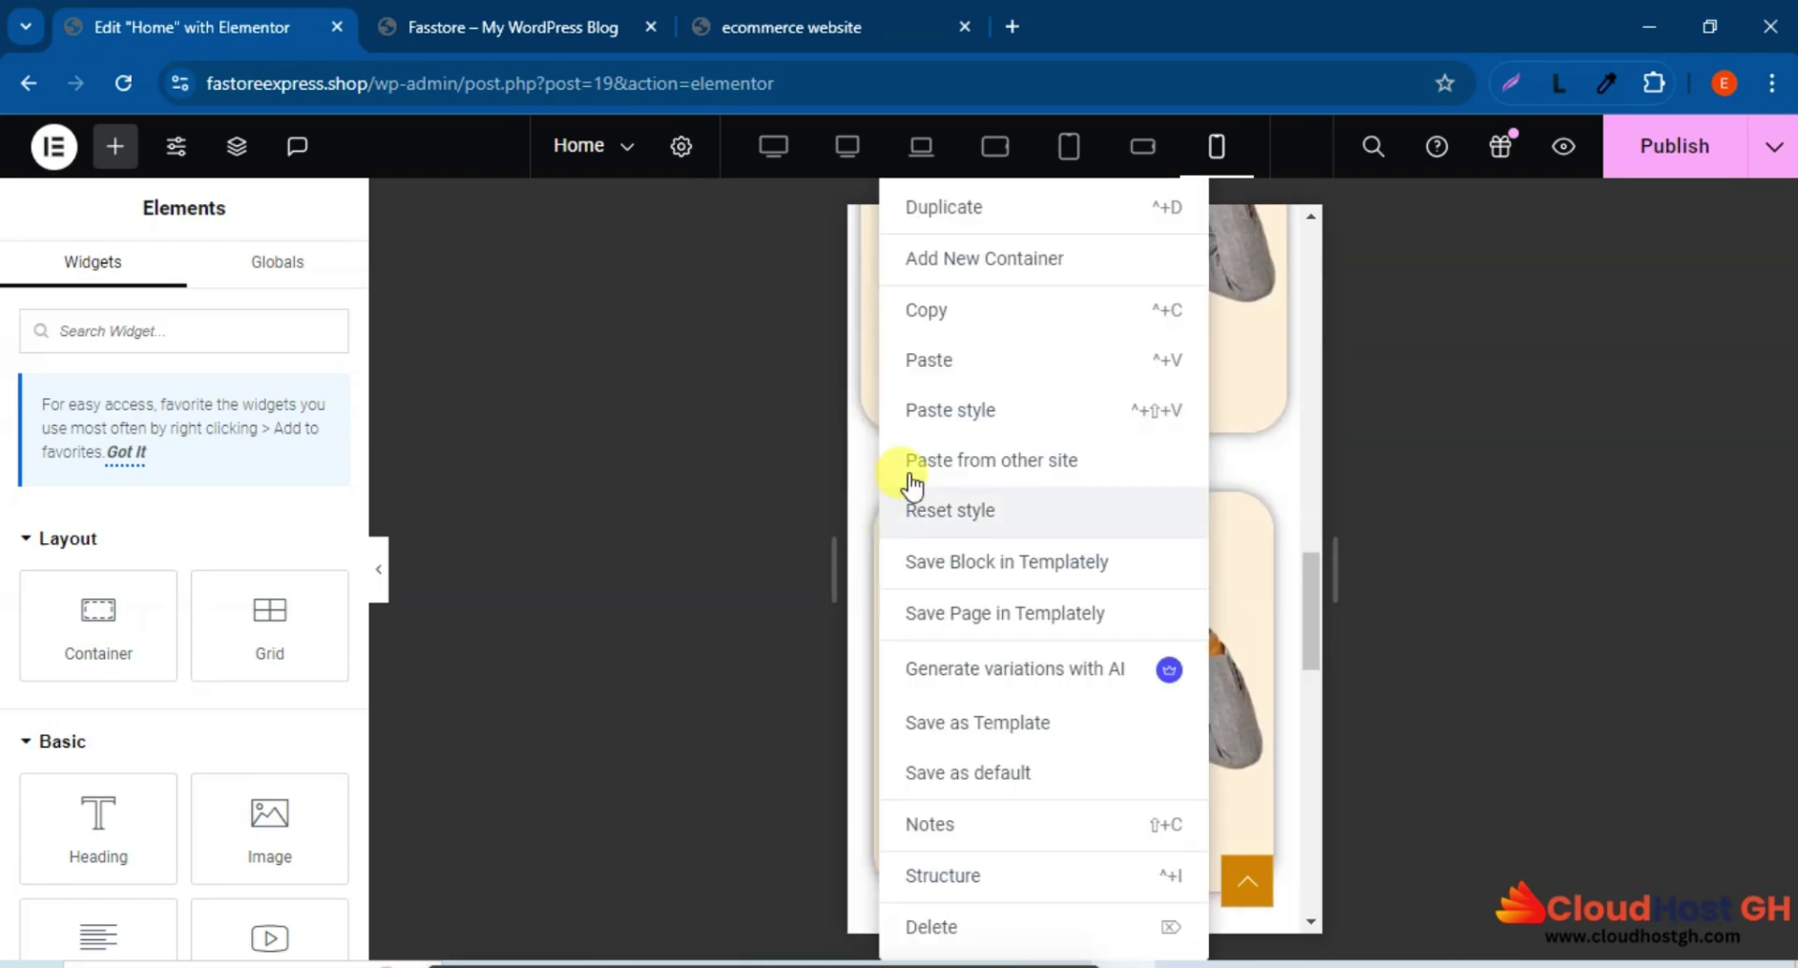
left_click(967, 413)
scroll(1032, 508, "down", 2)
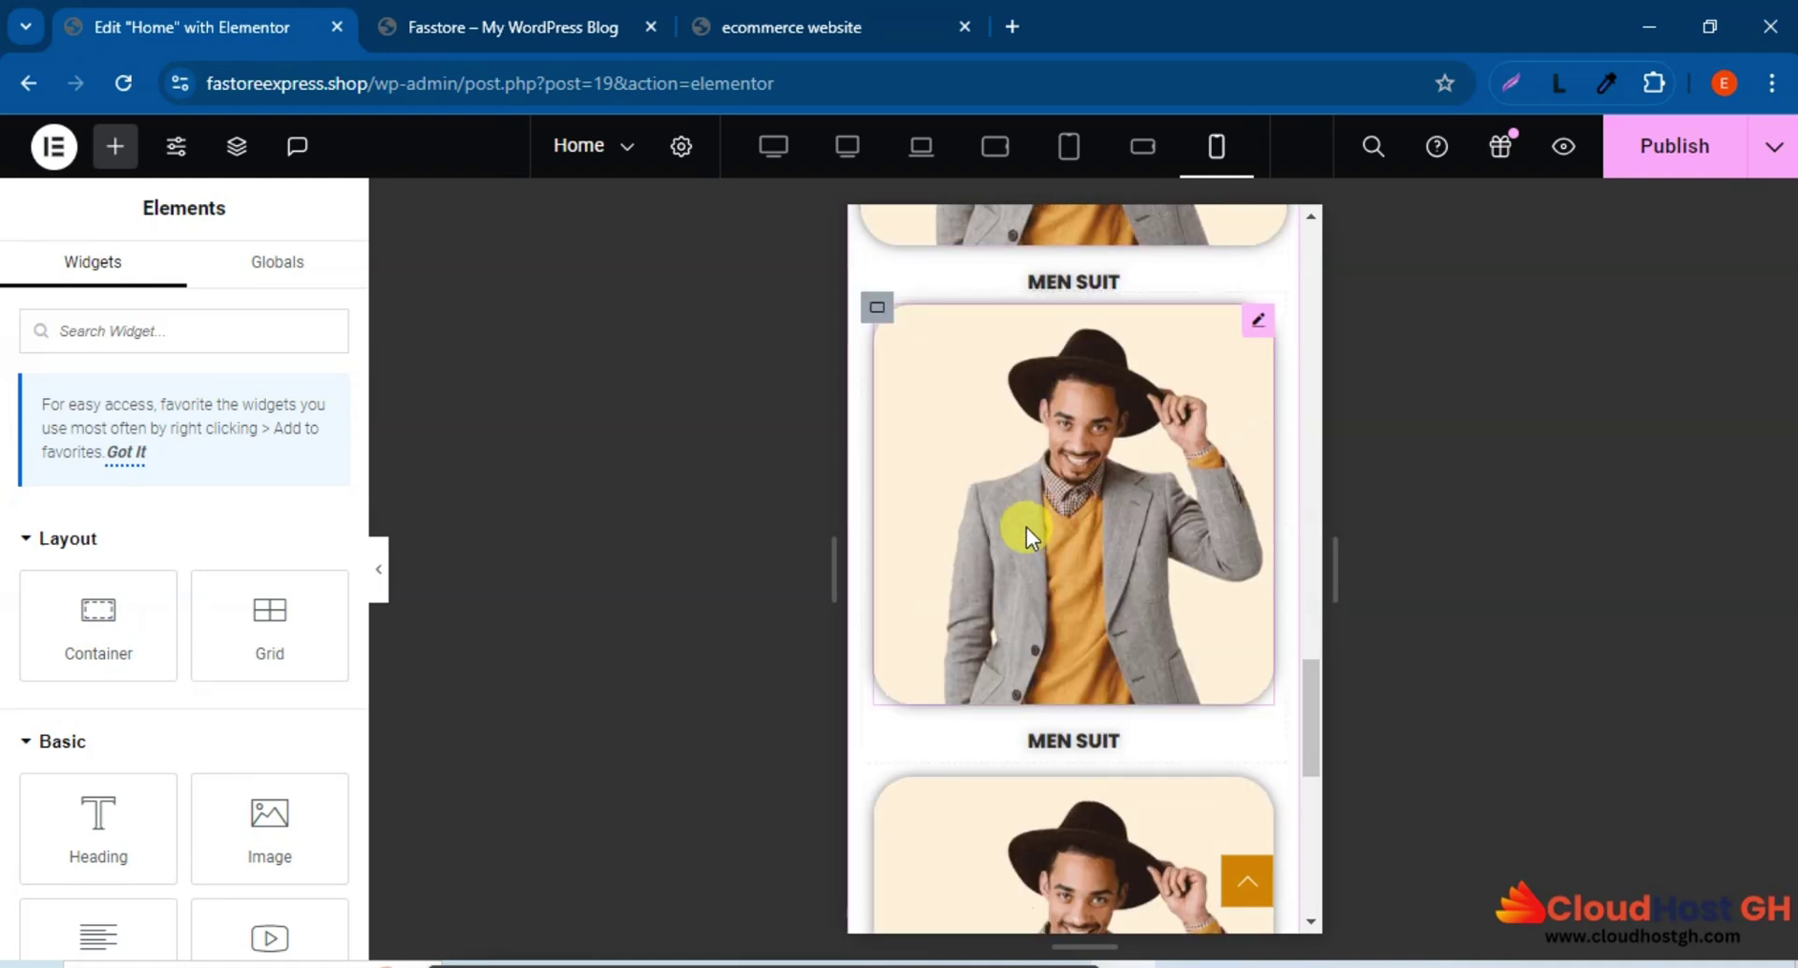
right_click(877, 321)
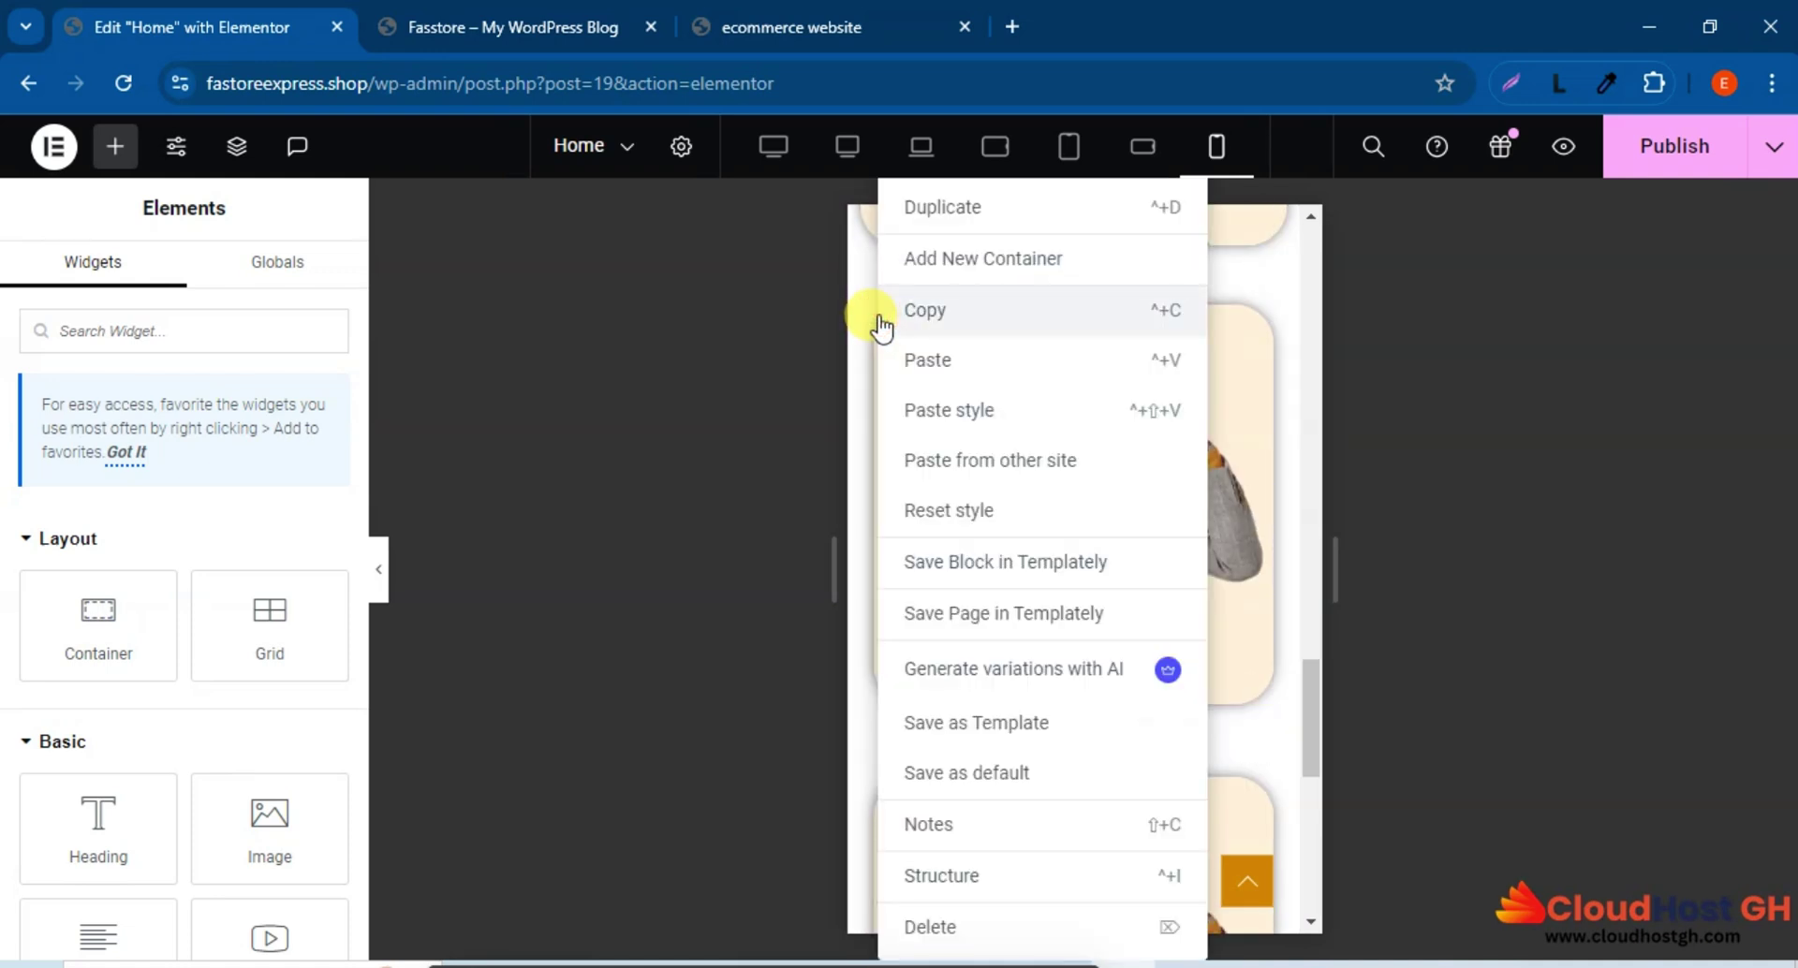
left_click(971, 411)
scroll(1038, 652, "down", 3)
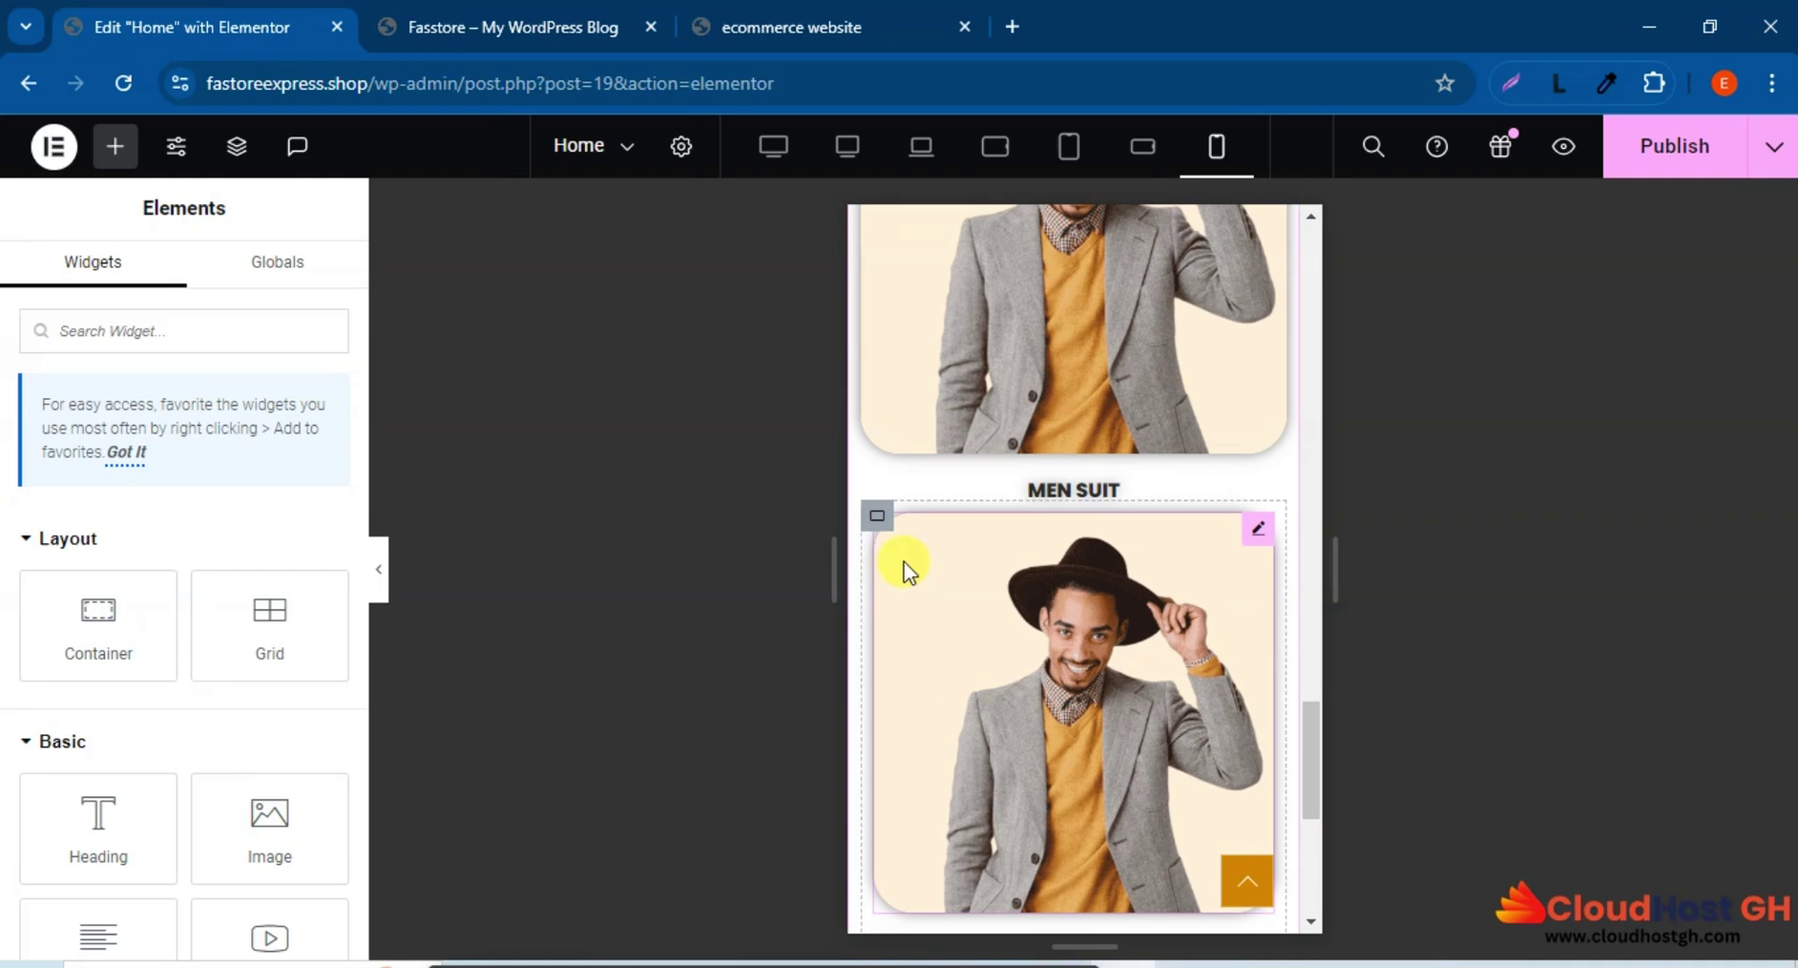
right_click(880, 524)
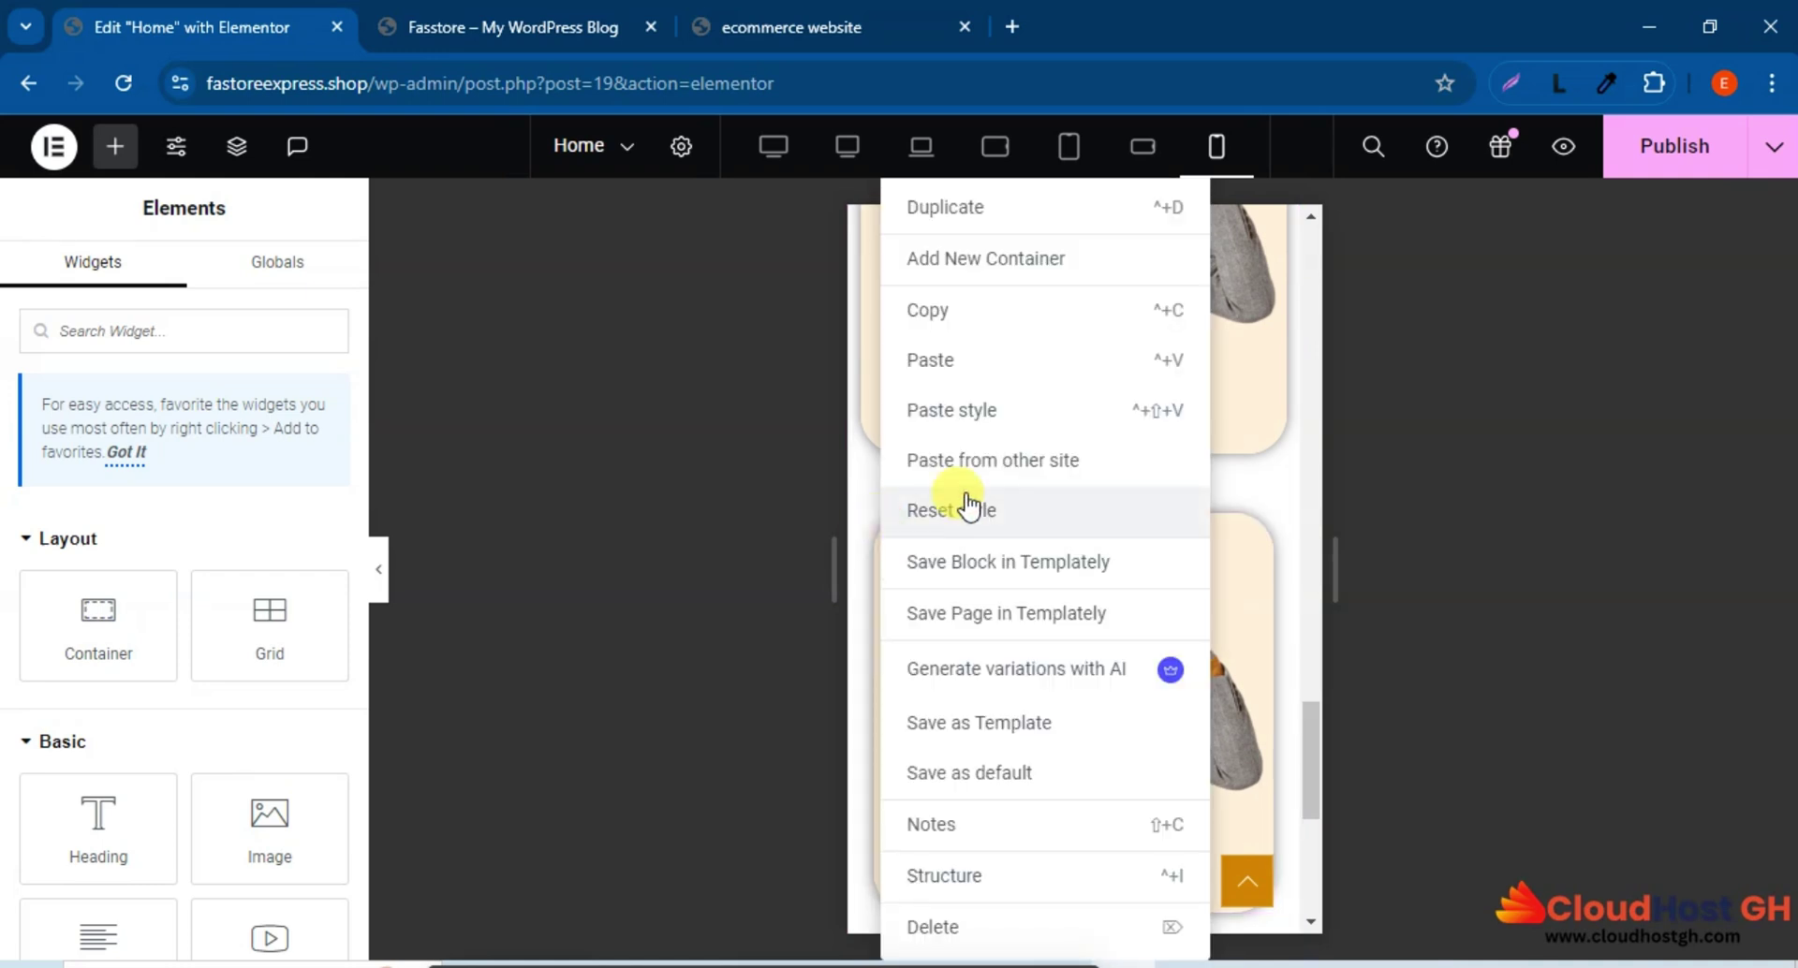
left_click(998, 412)
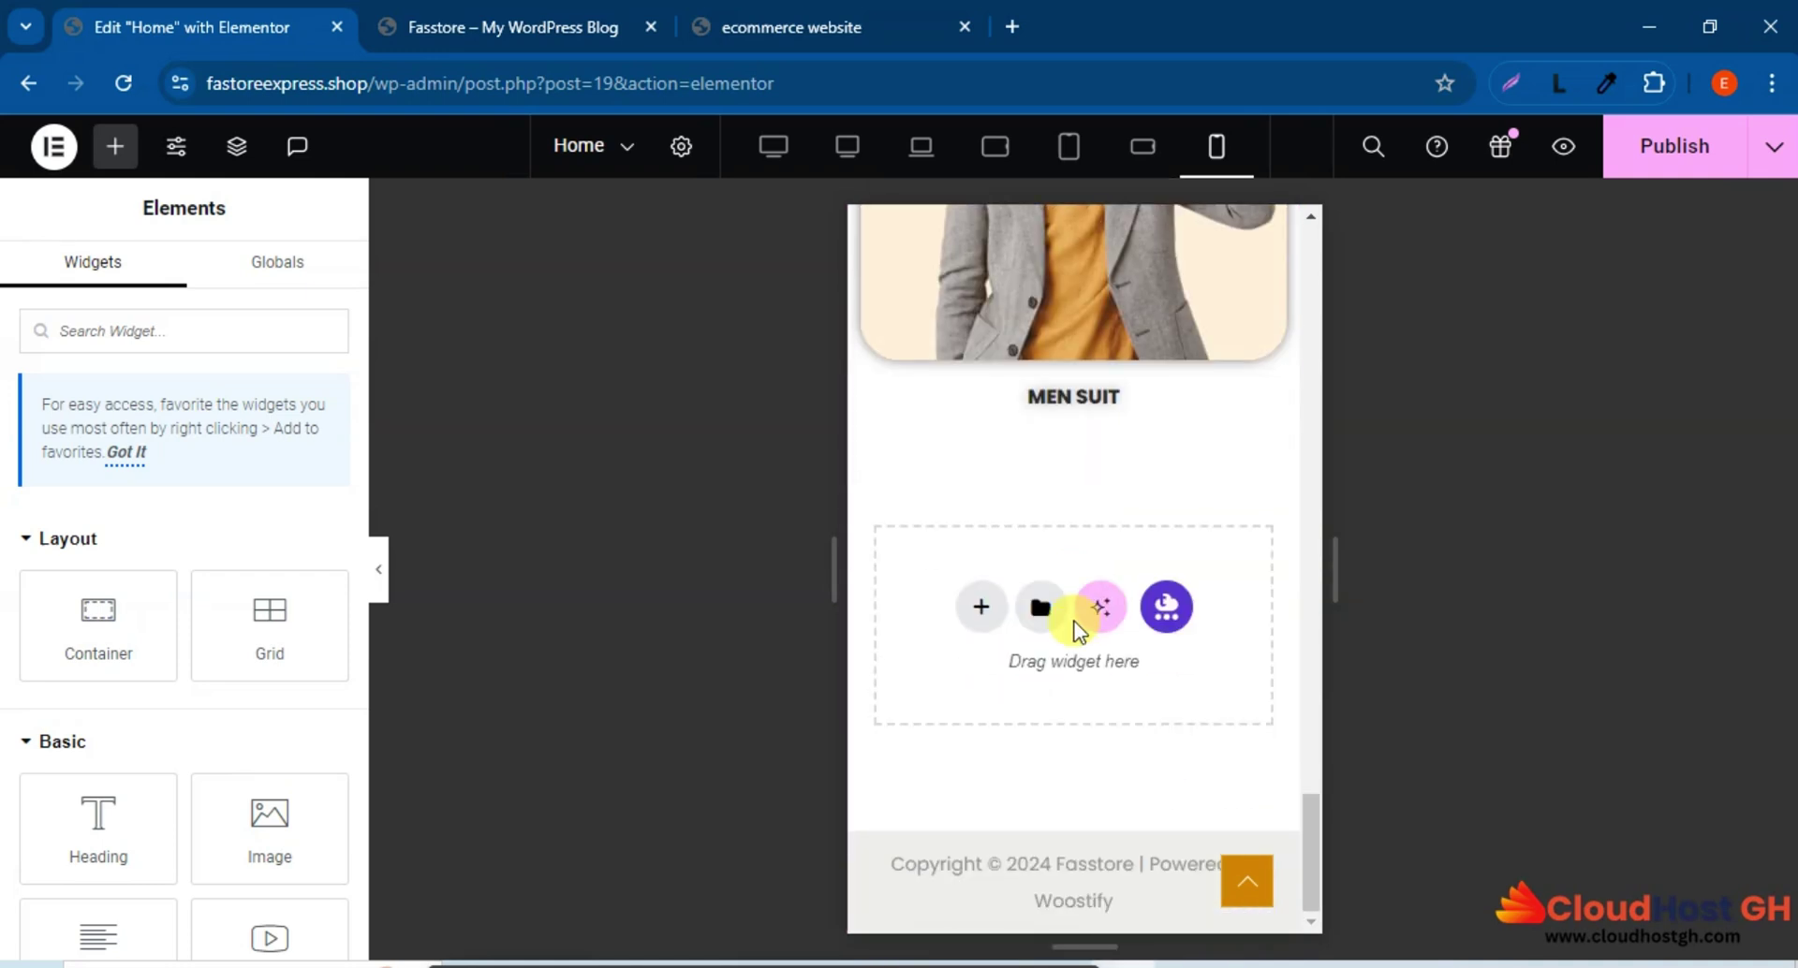
Publish the page and review the hero and category sections in the Mobile Portrait view.
scroll(1052, 584, "up", 10)
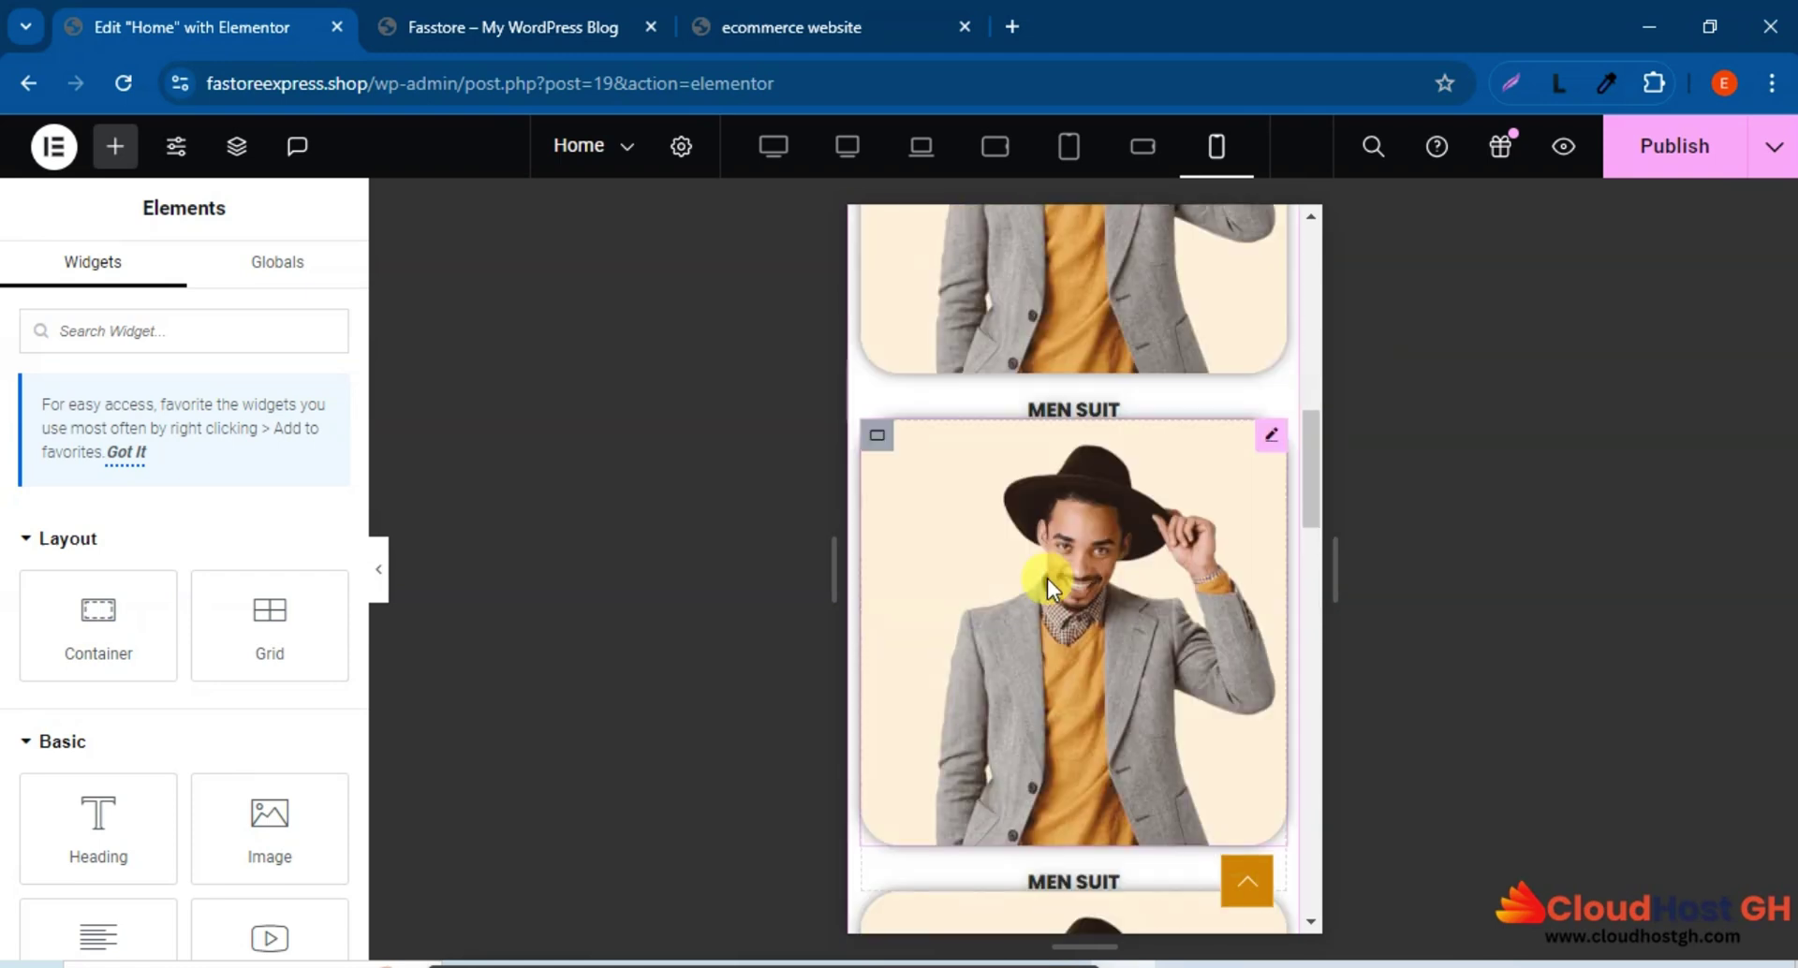
left_click(1658, 147)
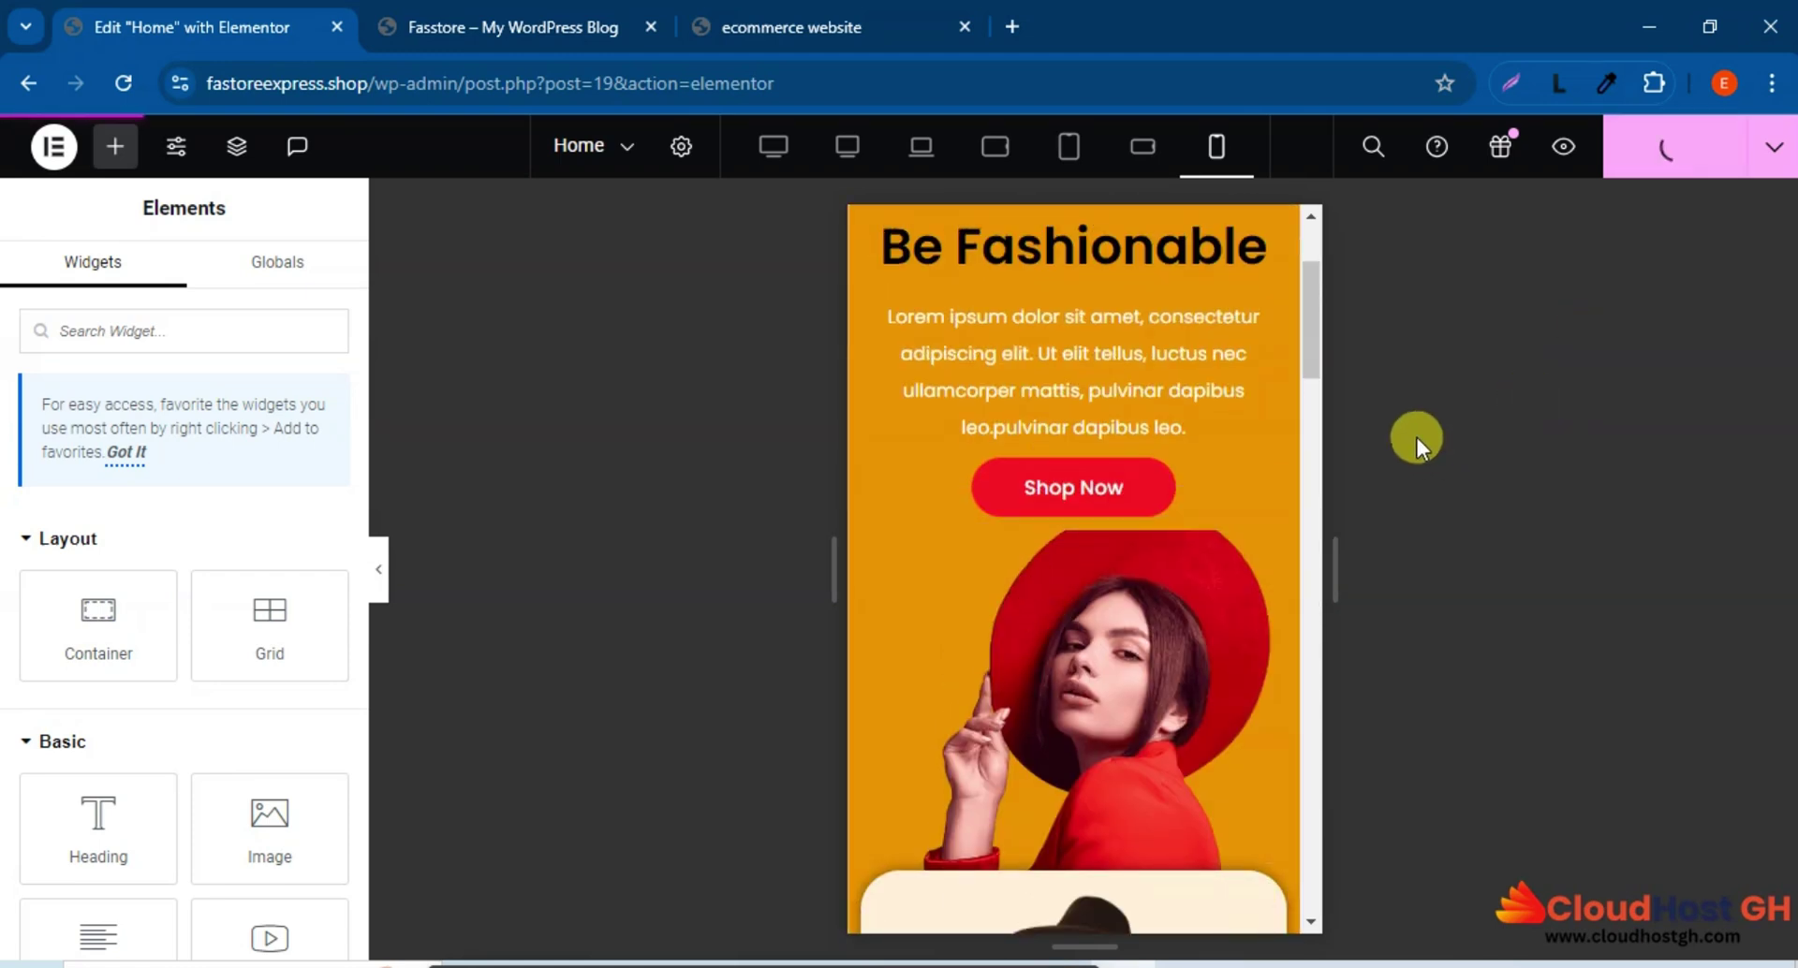
scroll(1104, 526, "up", 1)
scroll(1097, 520, "down", 6)
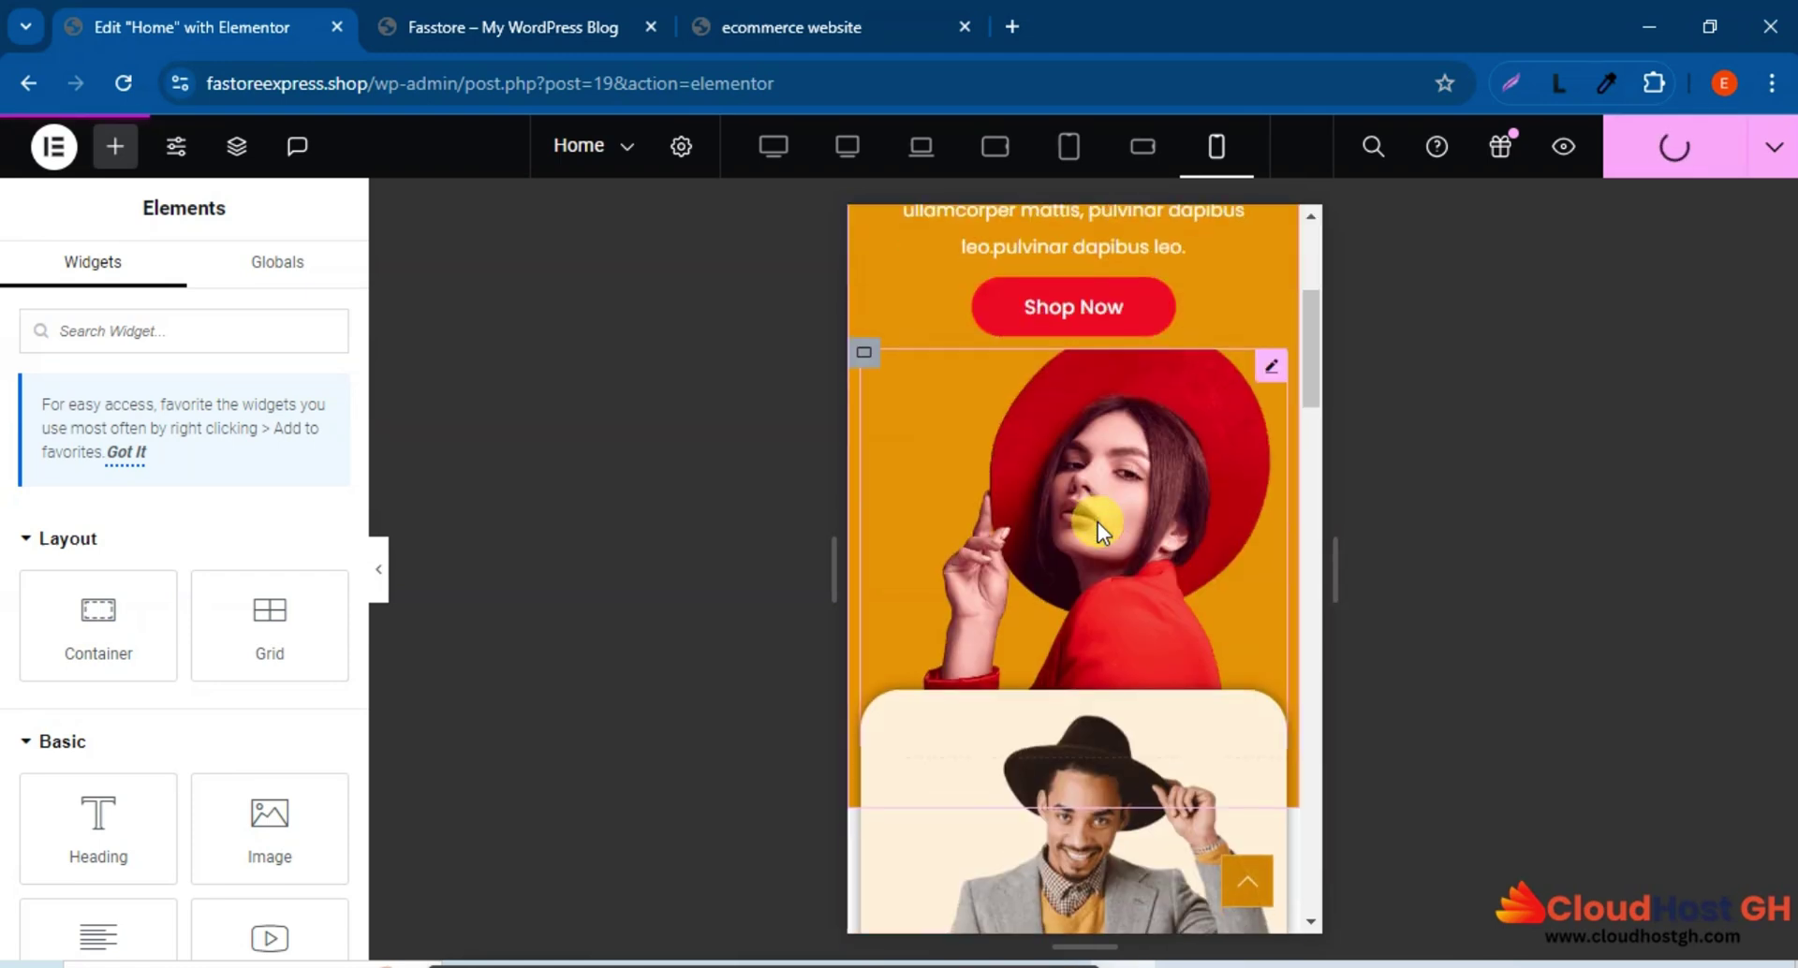
scroll(1094, 518, "up", 7)
scroll(1090, 580, "down", 5)
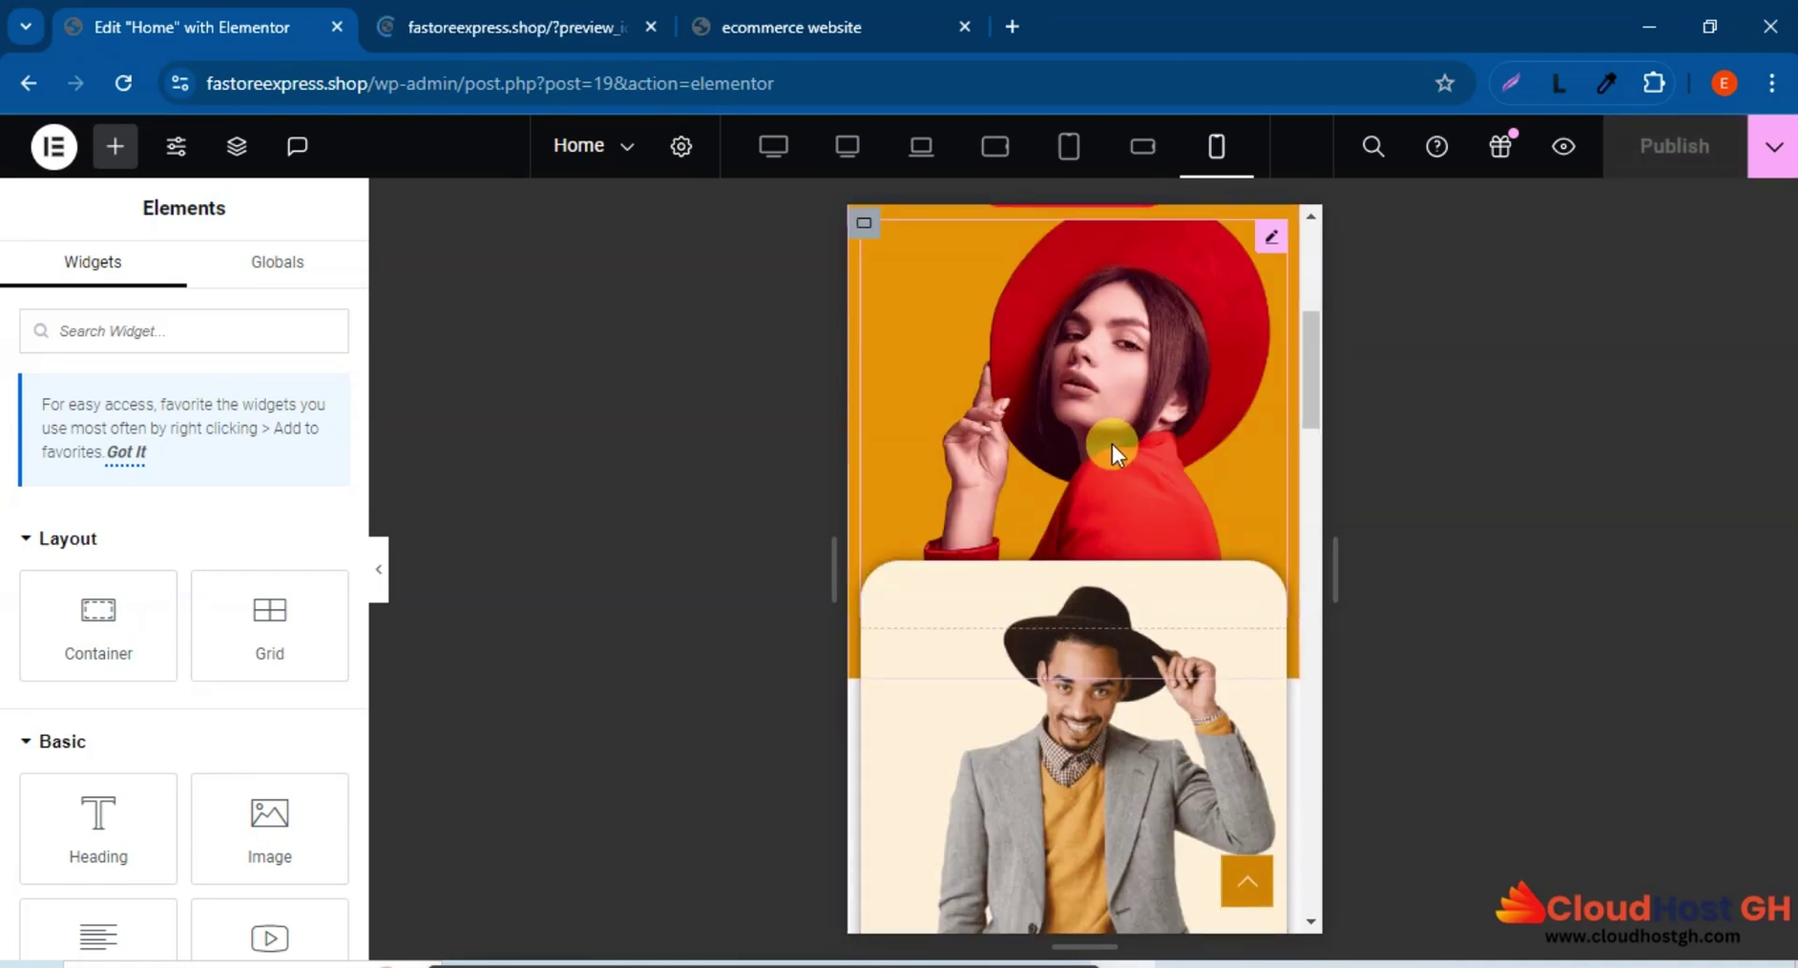
scroll(1137, 483, "up", 6)
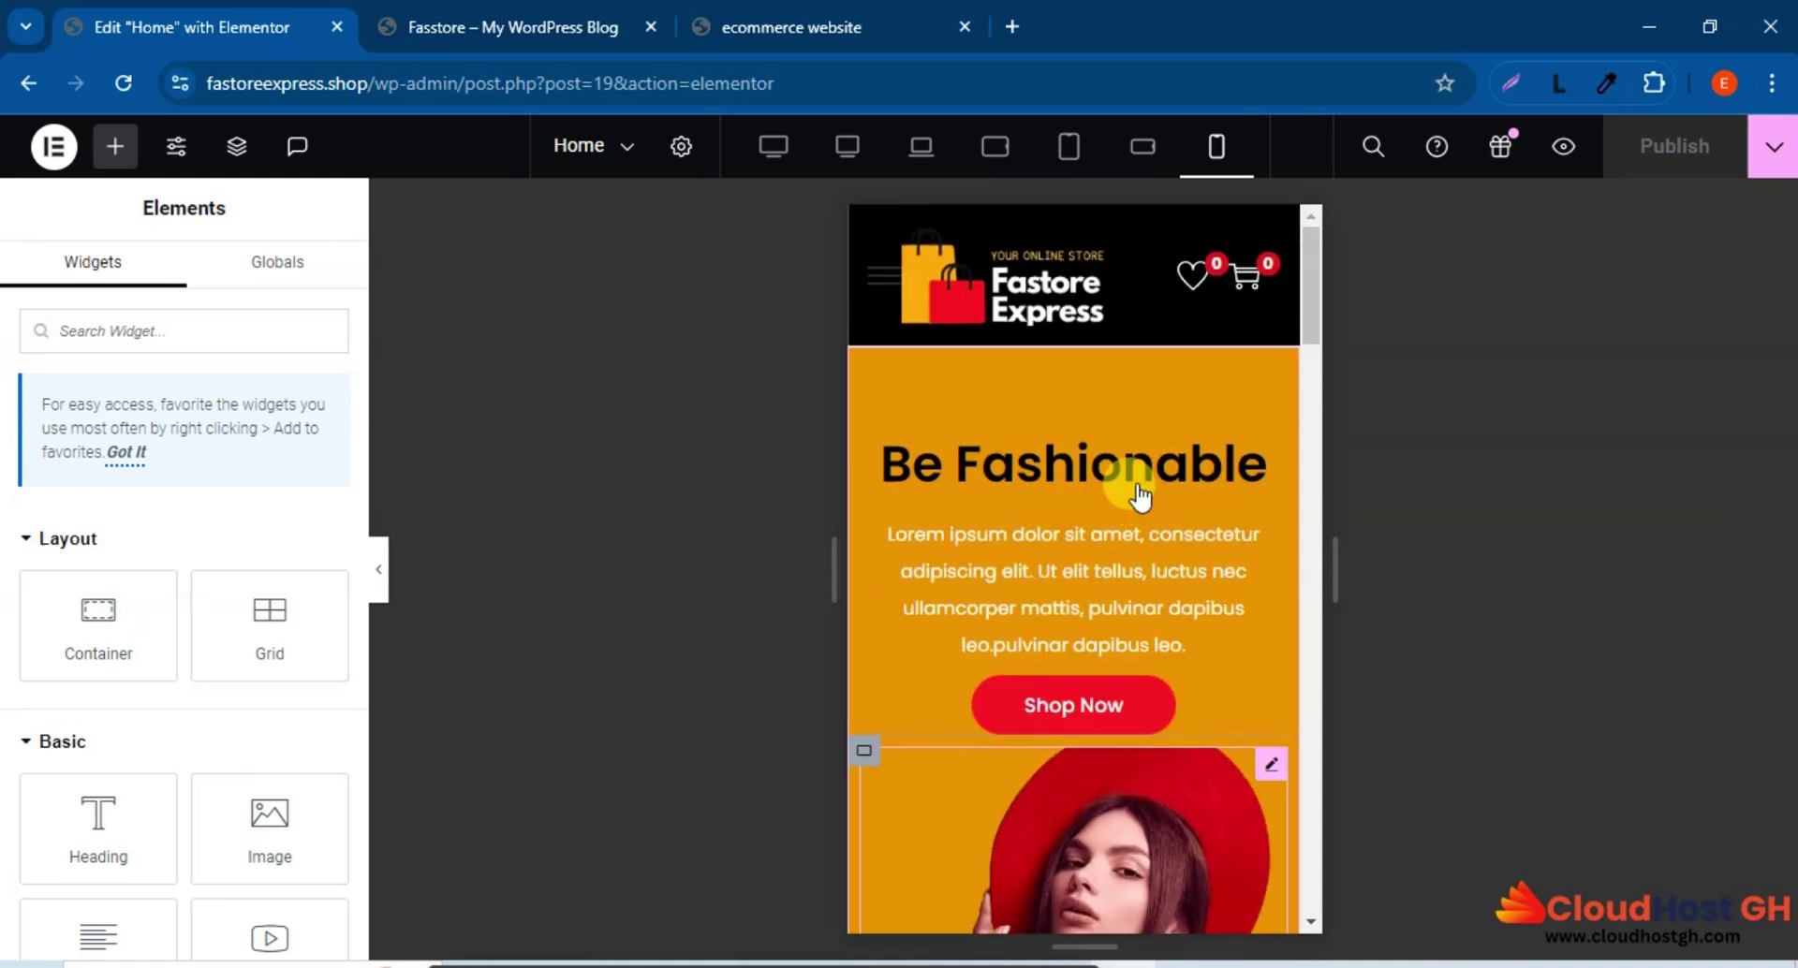
Select the hero's parent container in the page structure and set its Mobile Portrait bottom padding to 81 px.
left_click(236, 148)
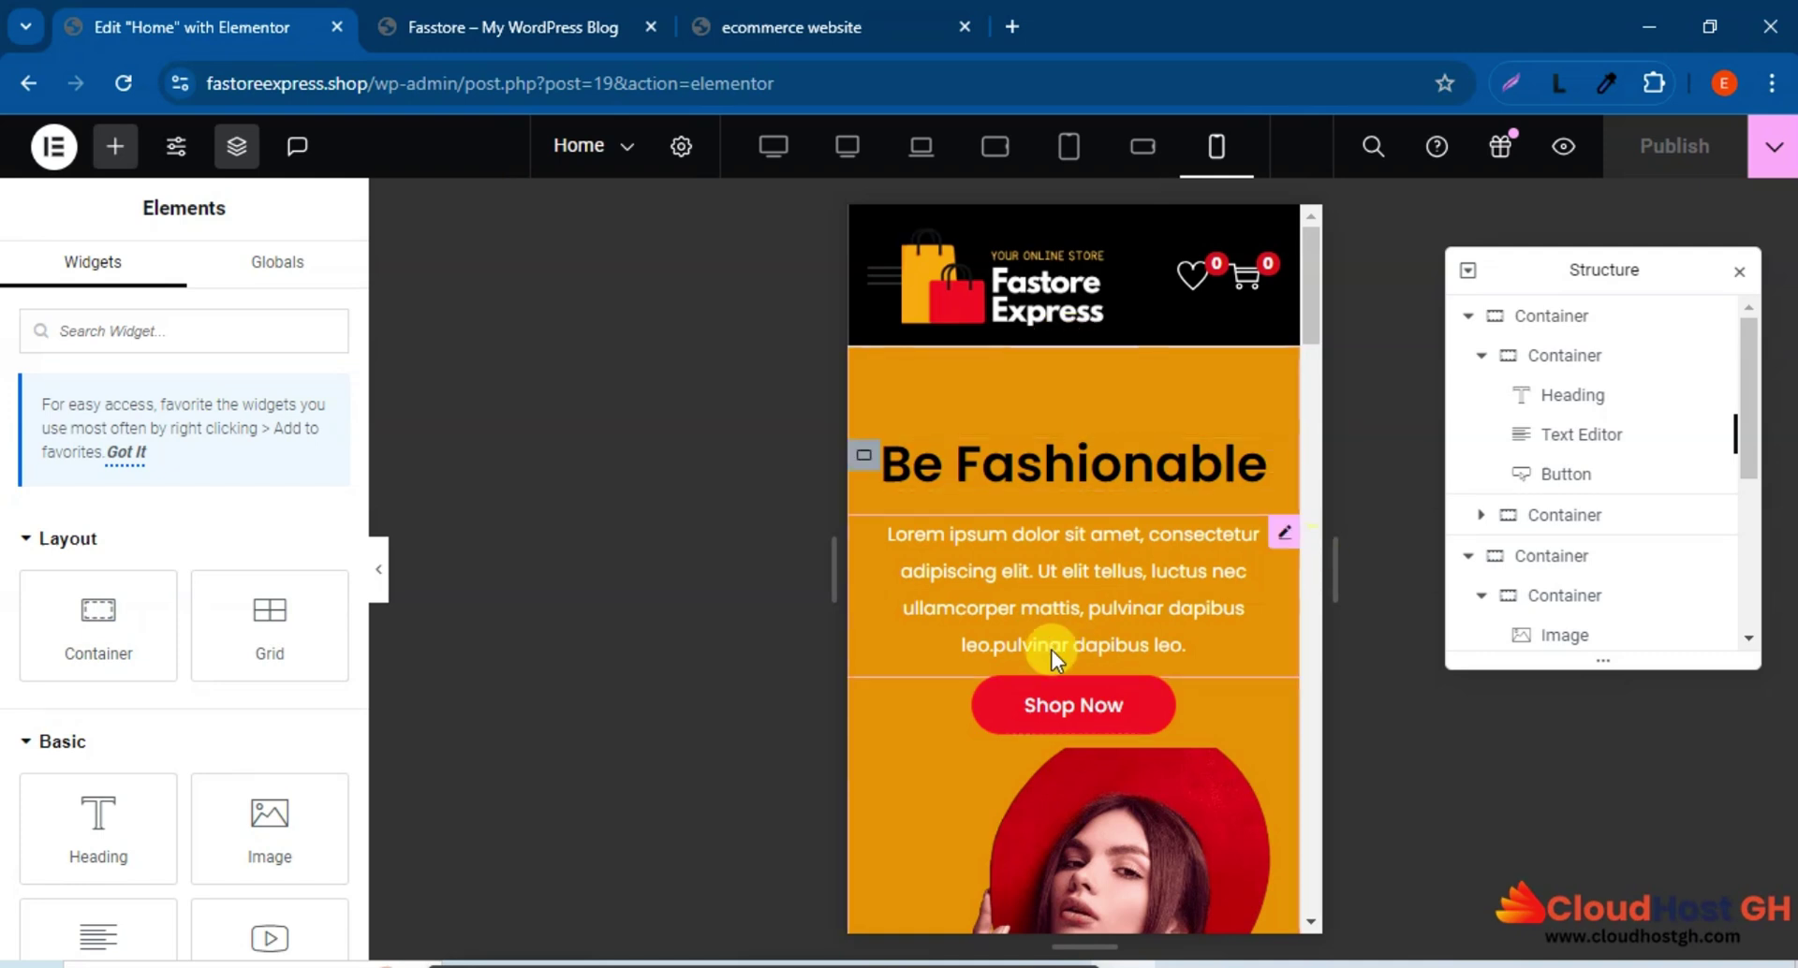
scroll(1049, 646, "down", 5)
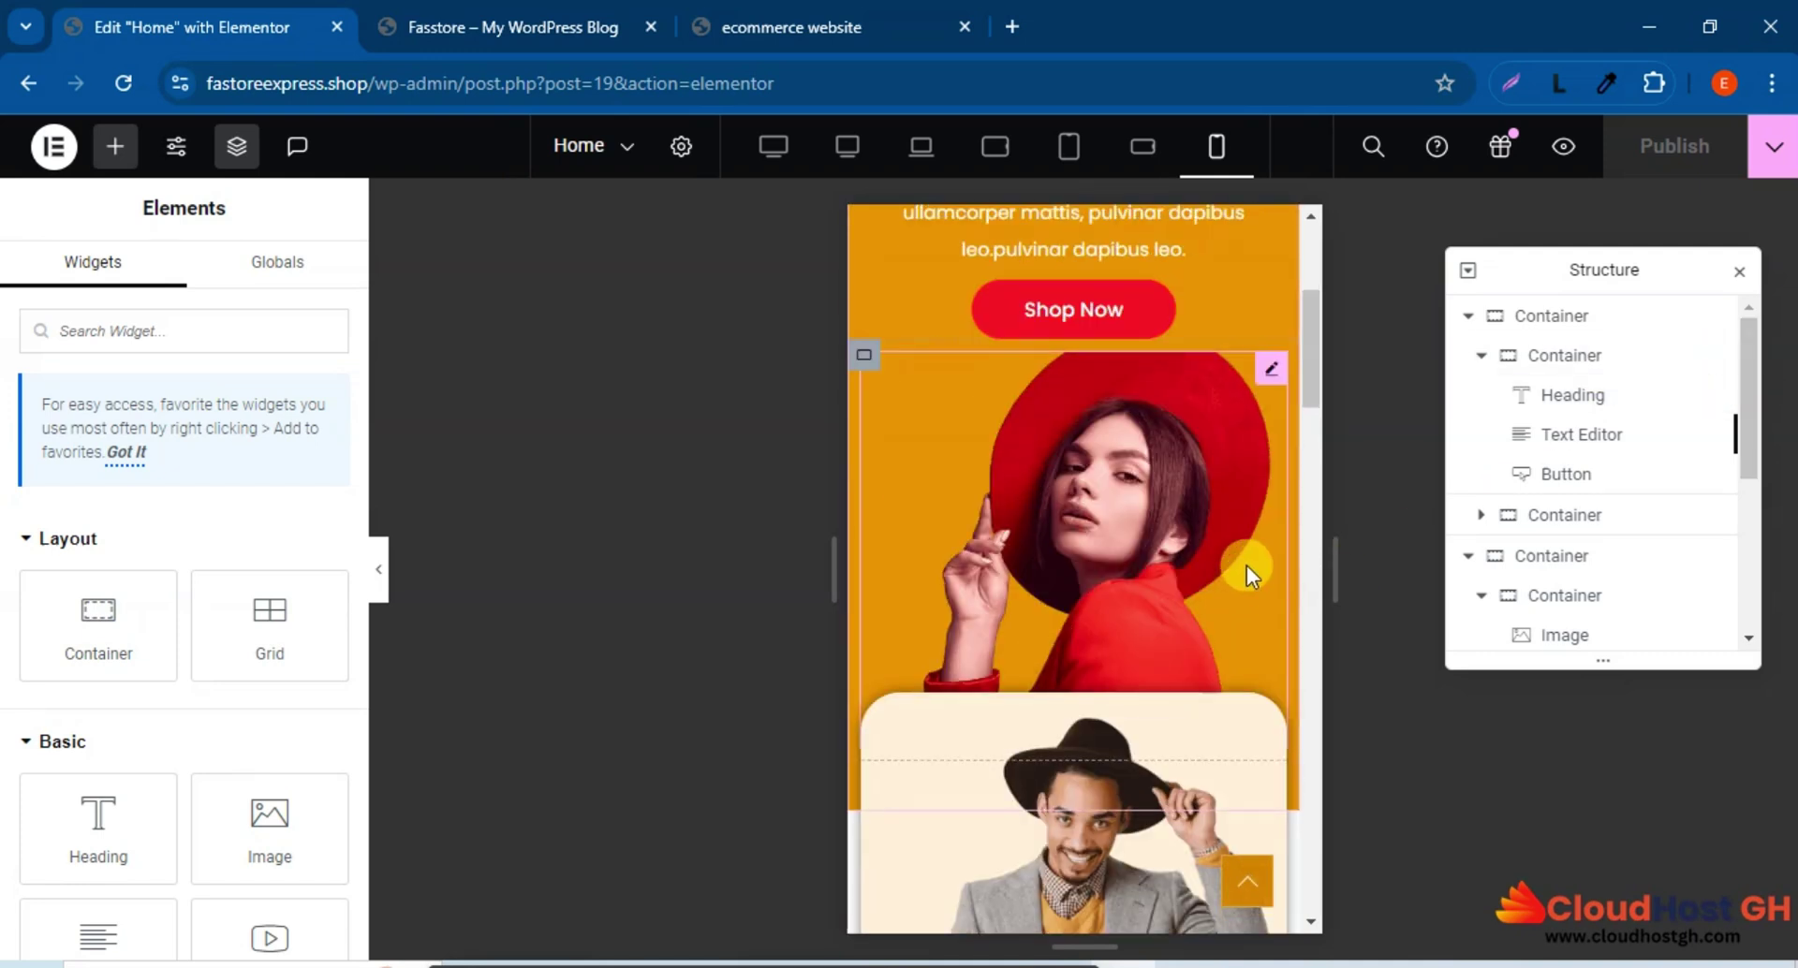
scroll(1245, 566, "up", 3)
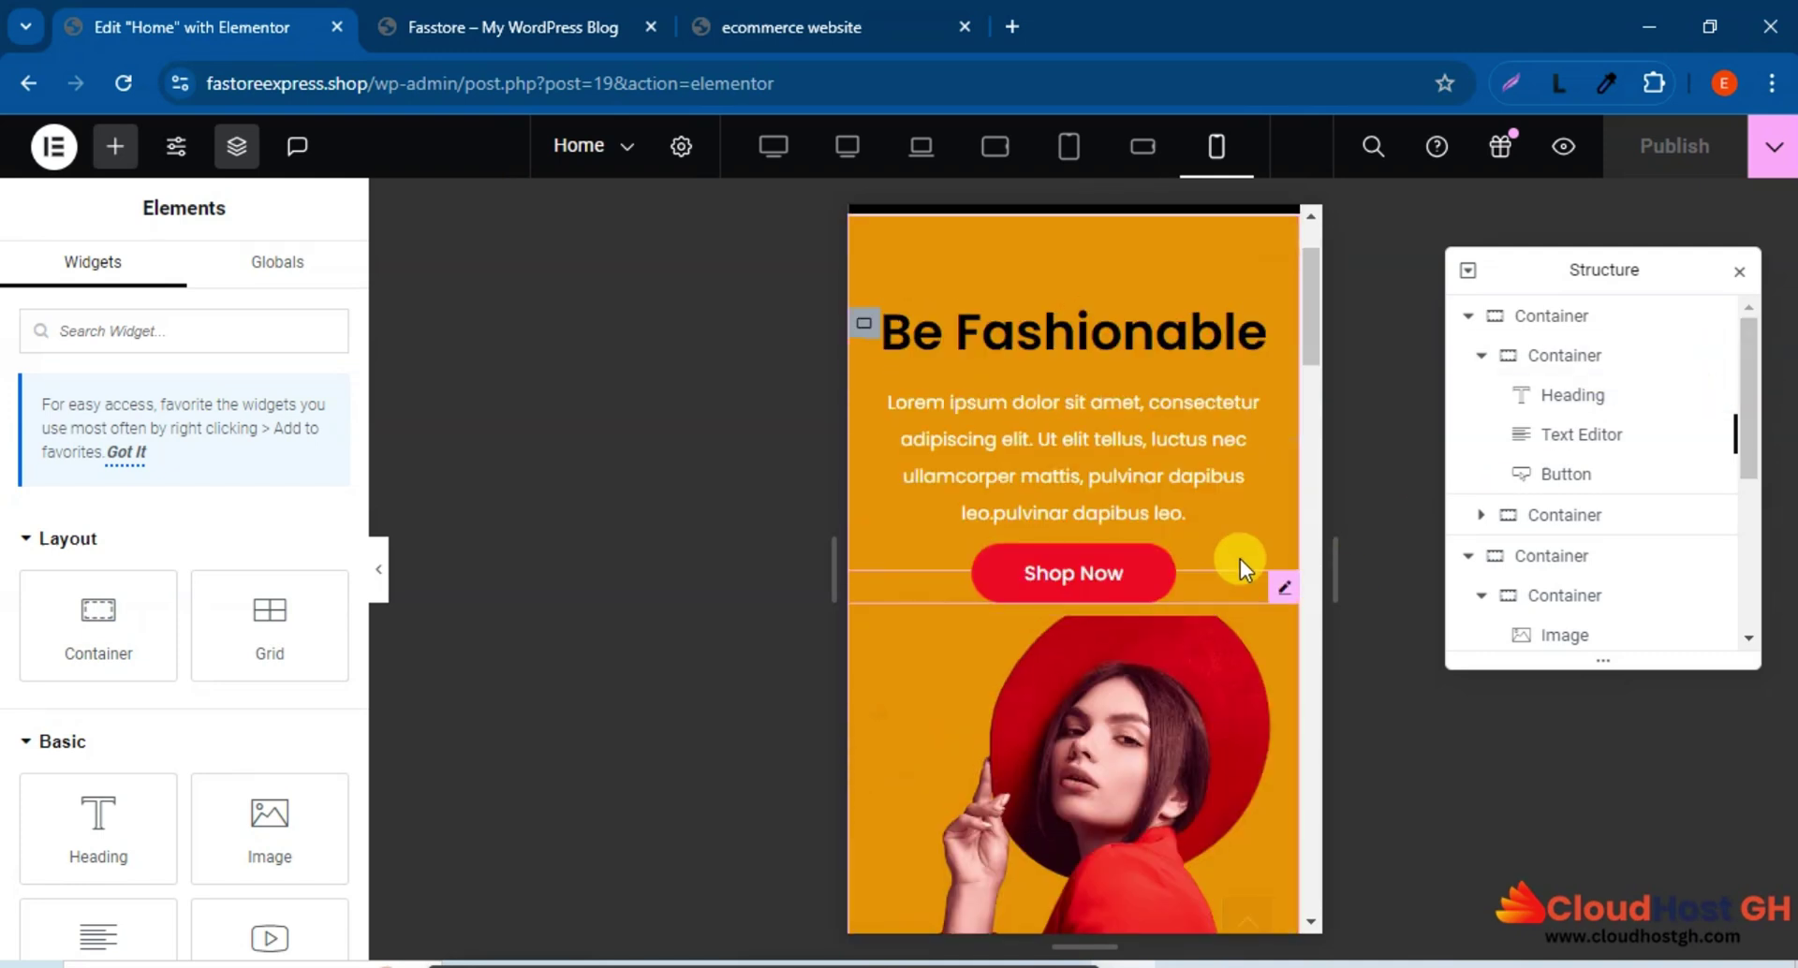
left_click(1550, 321)
scroll(983, 580, "down", 5)
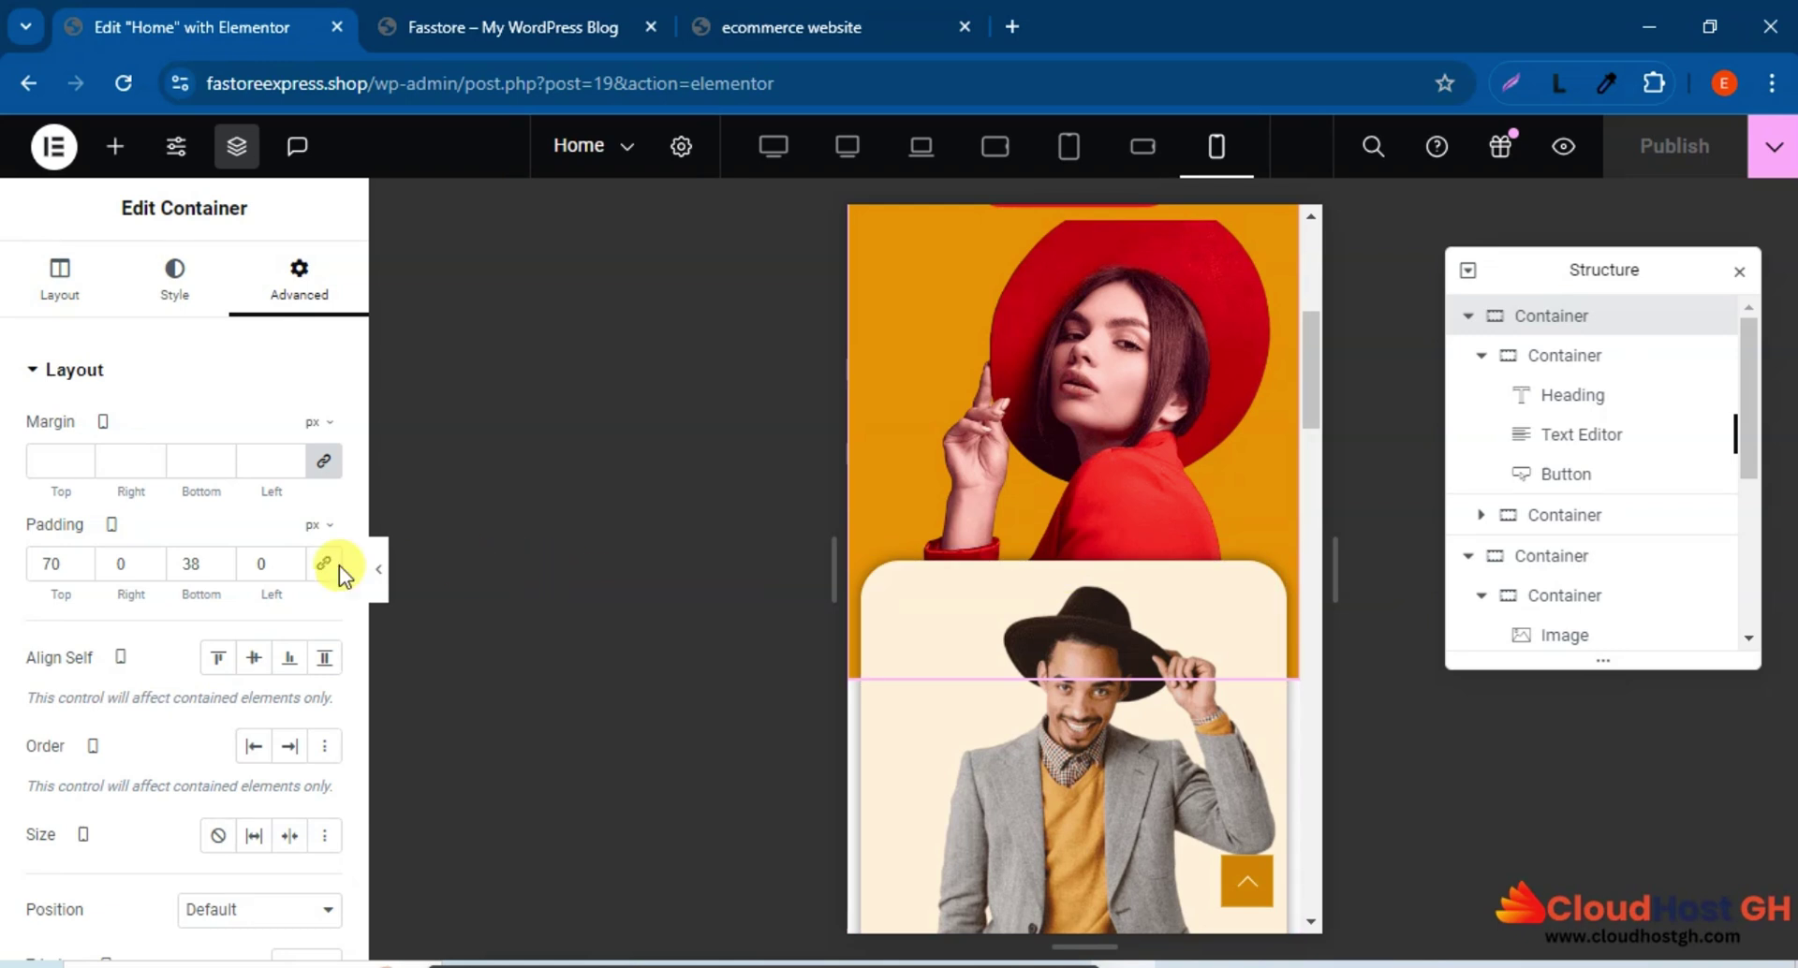
left_click(227, 557)
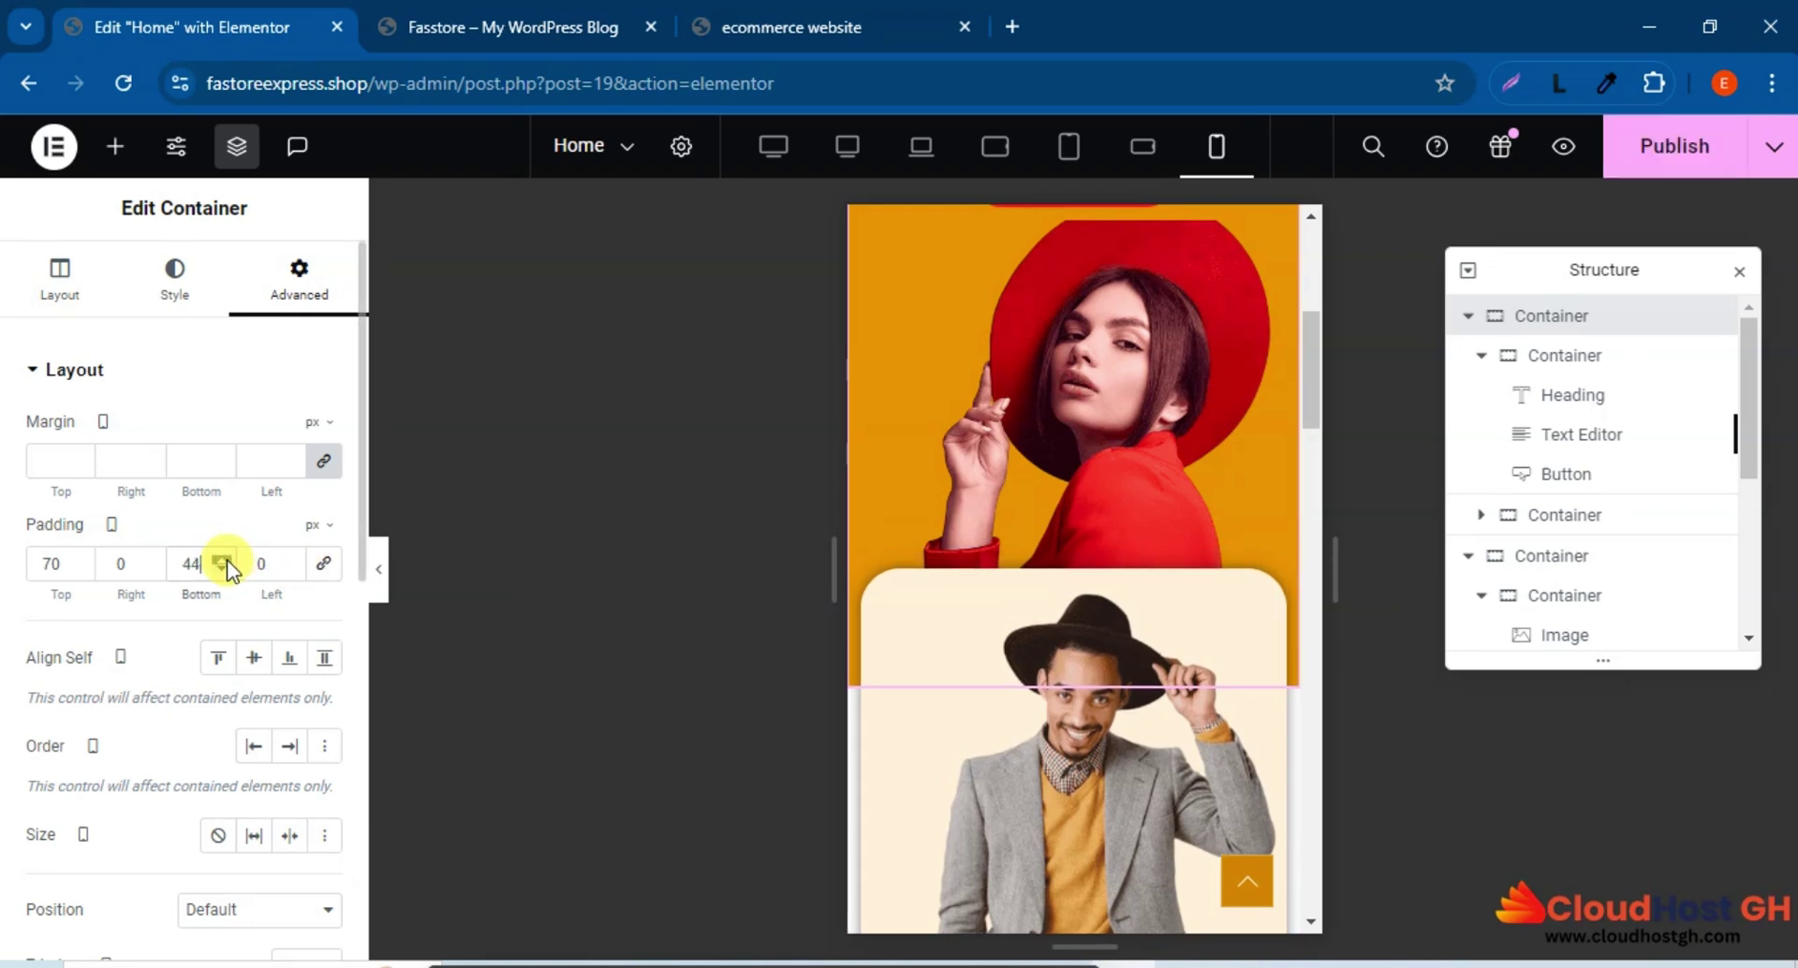
left_click(226, 560)
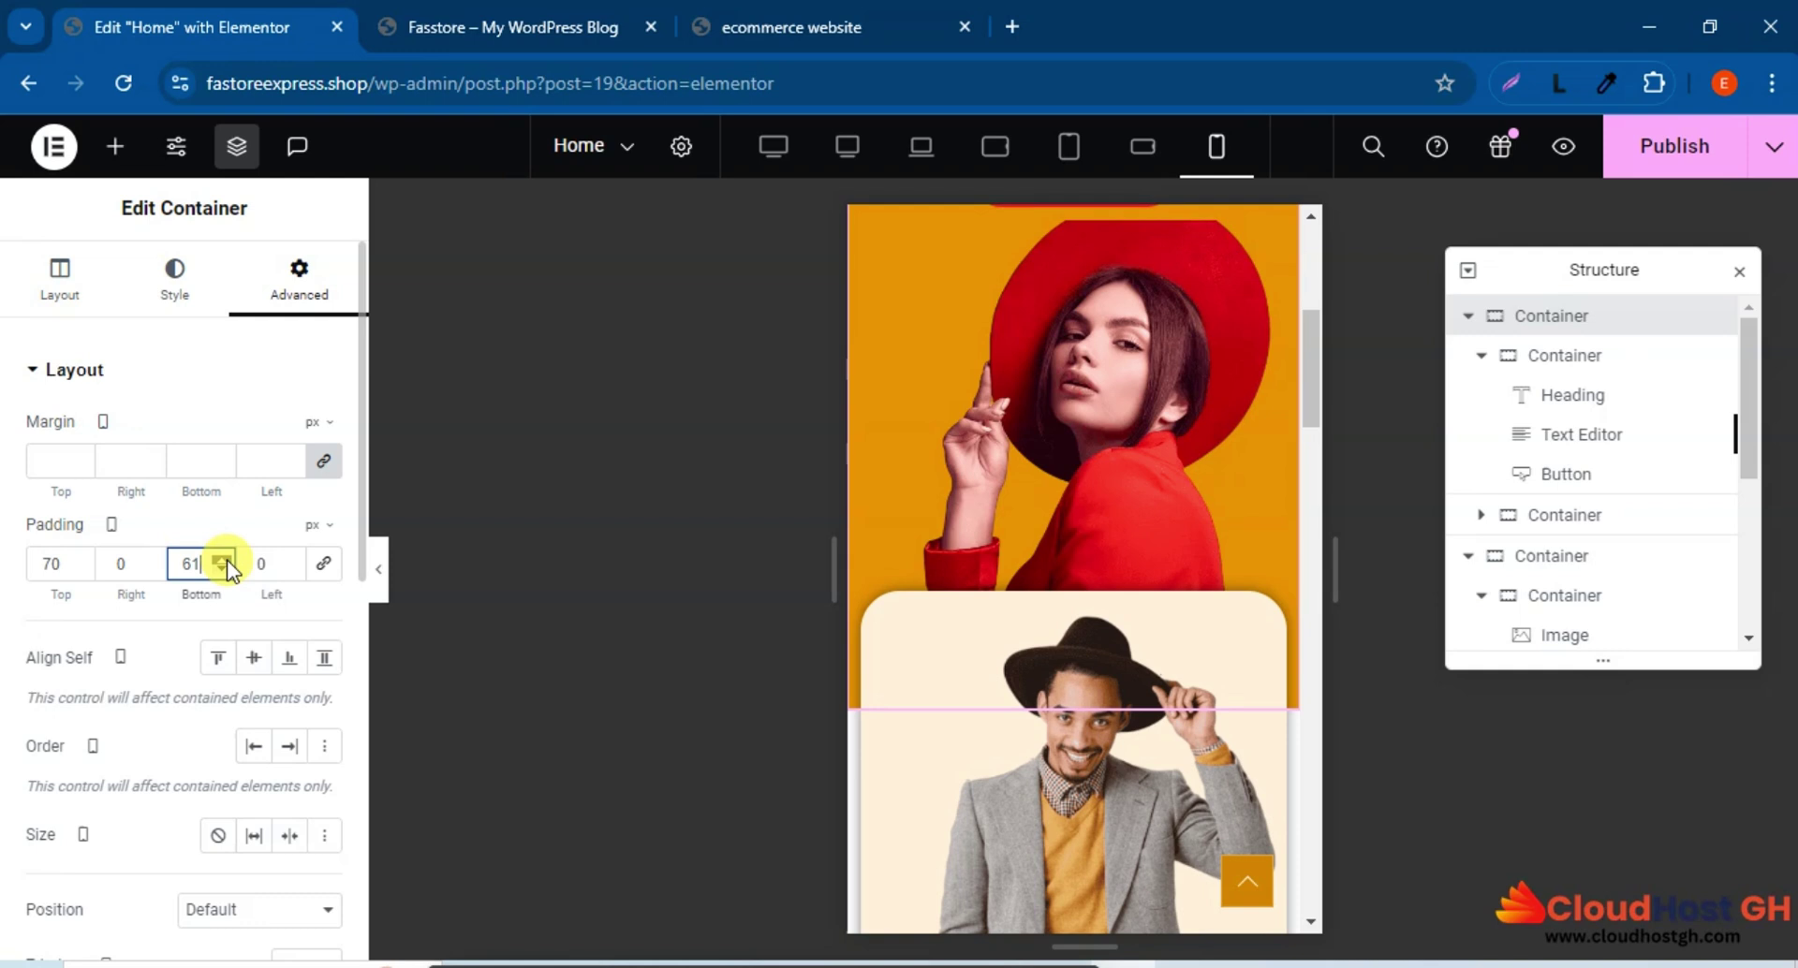
left_click(226, 560)
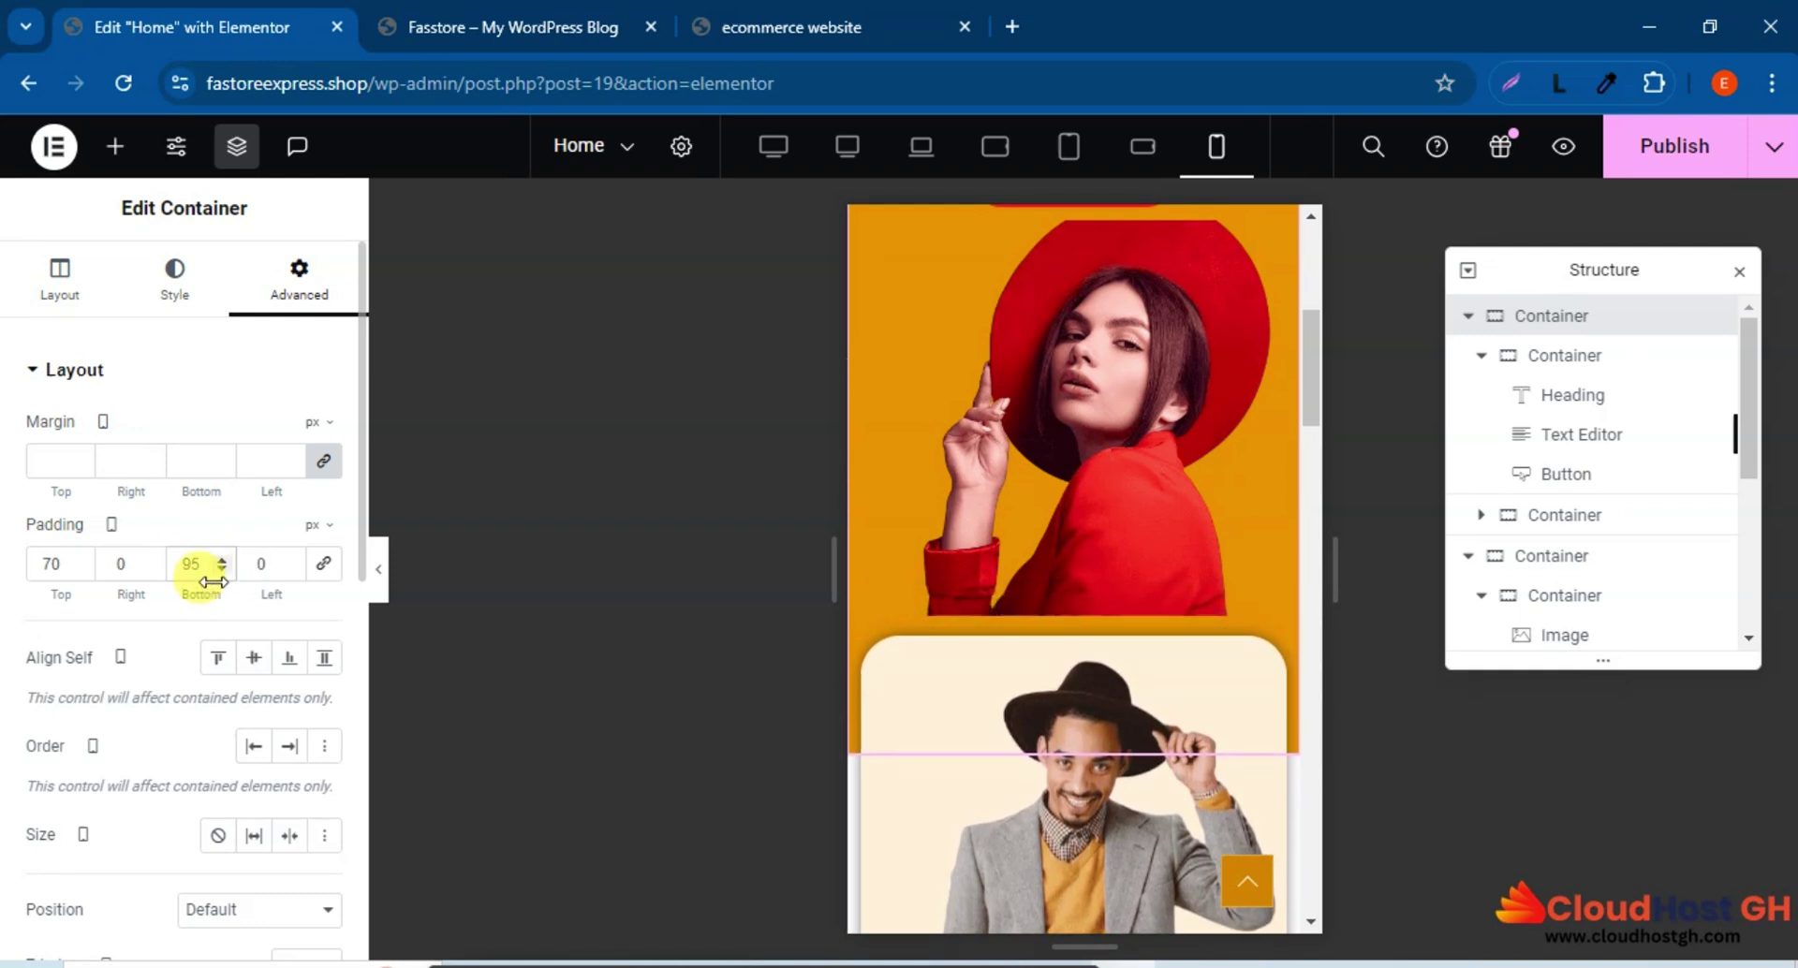
left_click(221, 569)
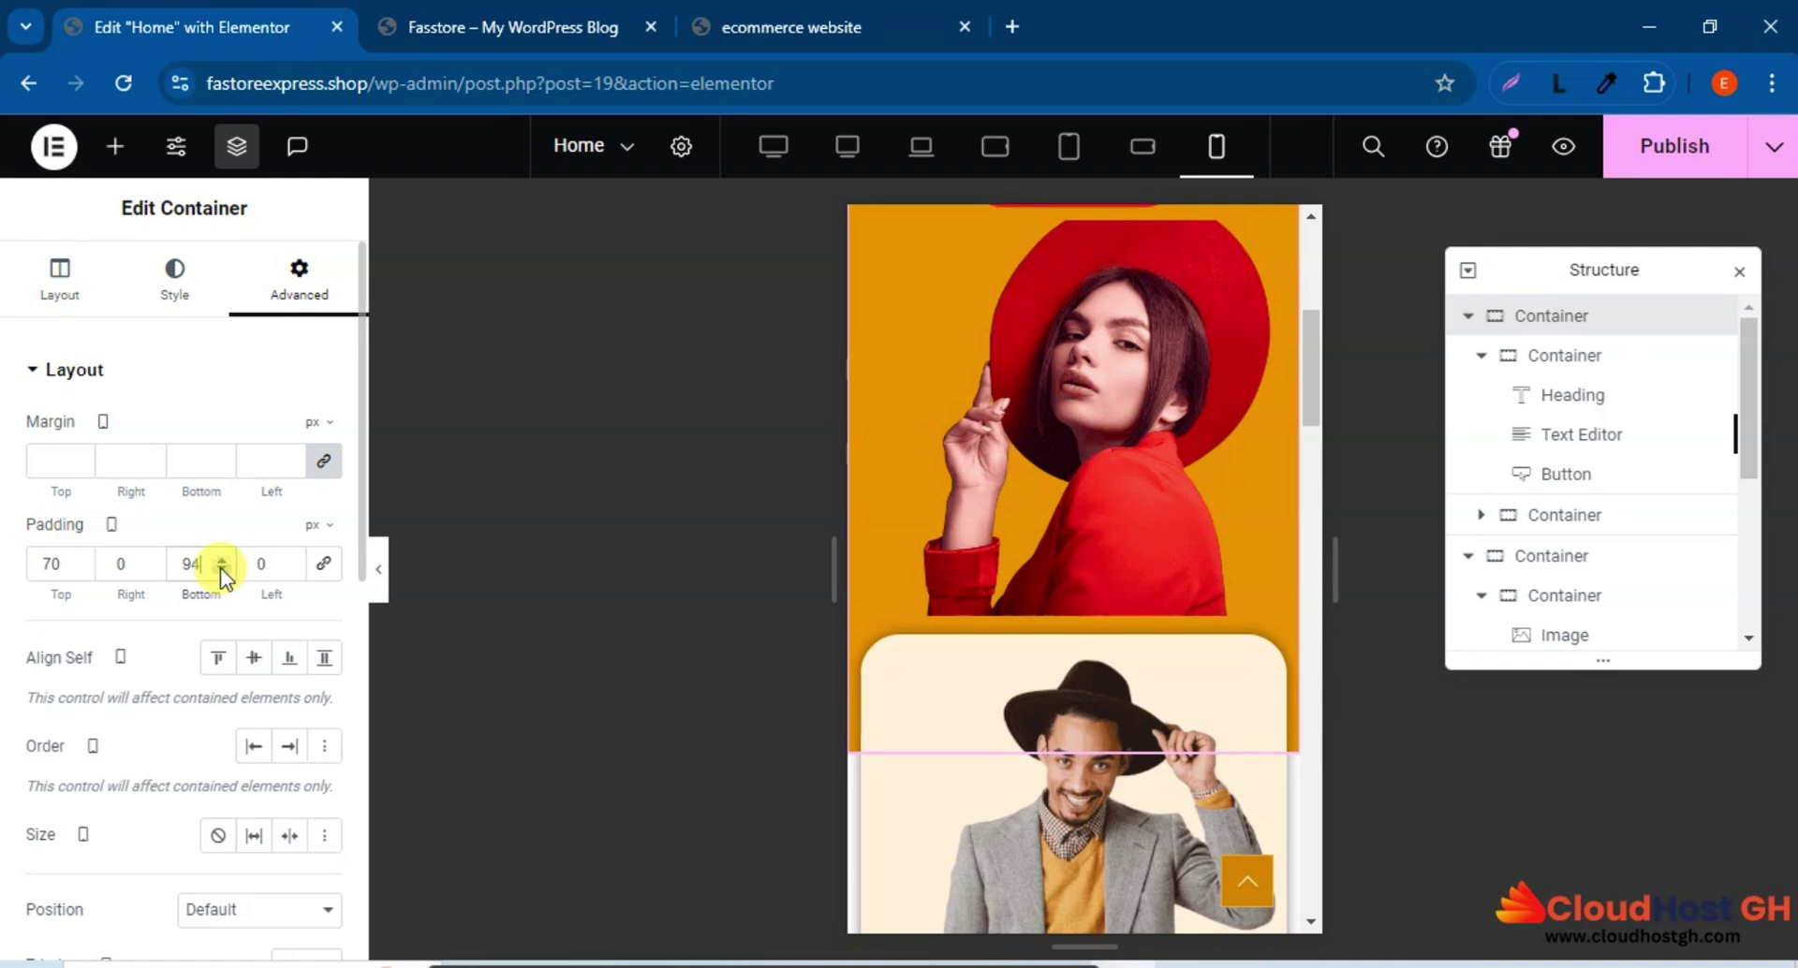
left_click(221, 569)
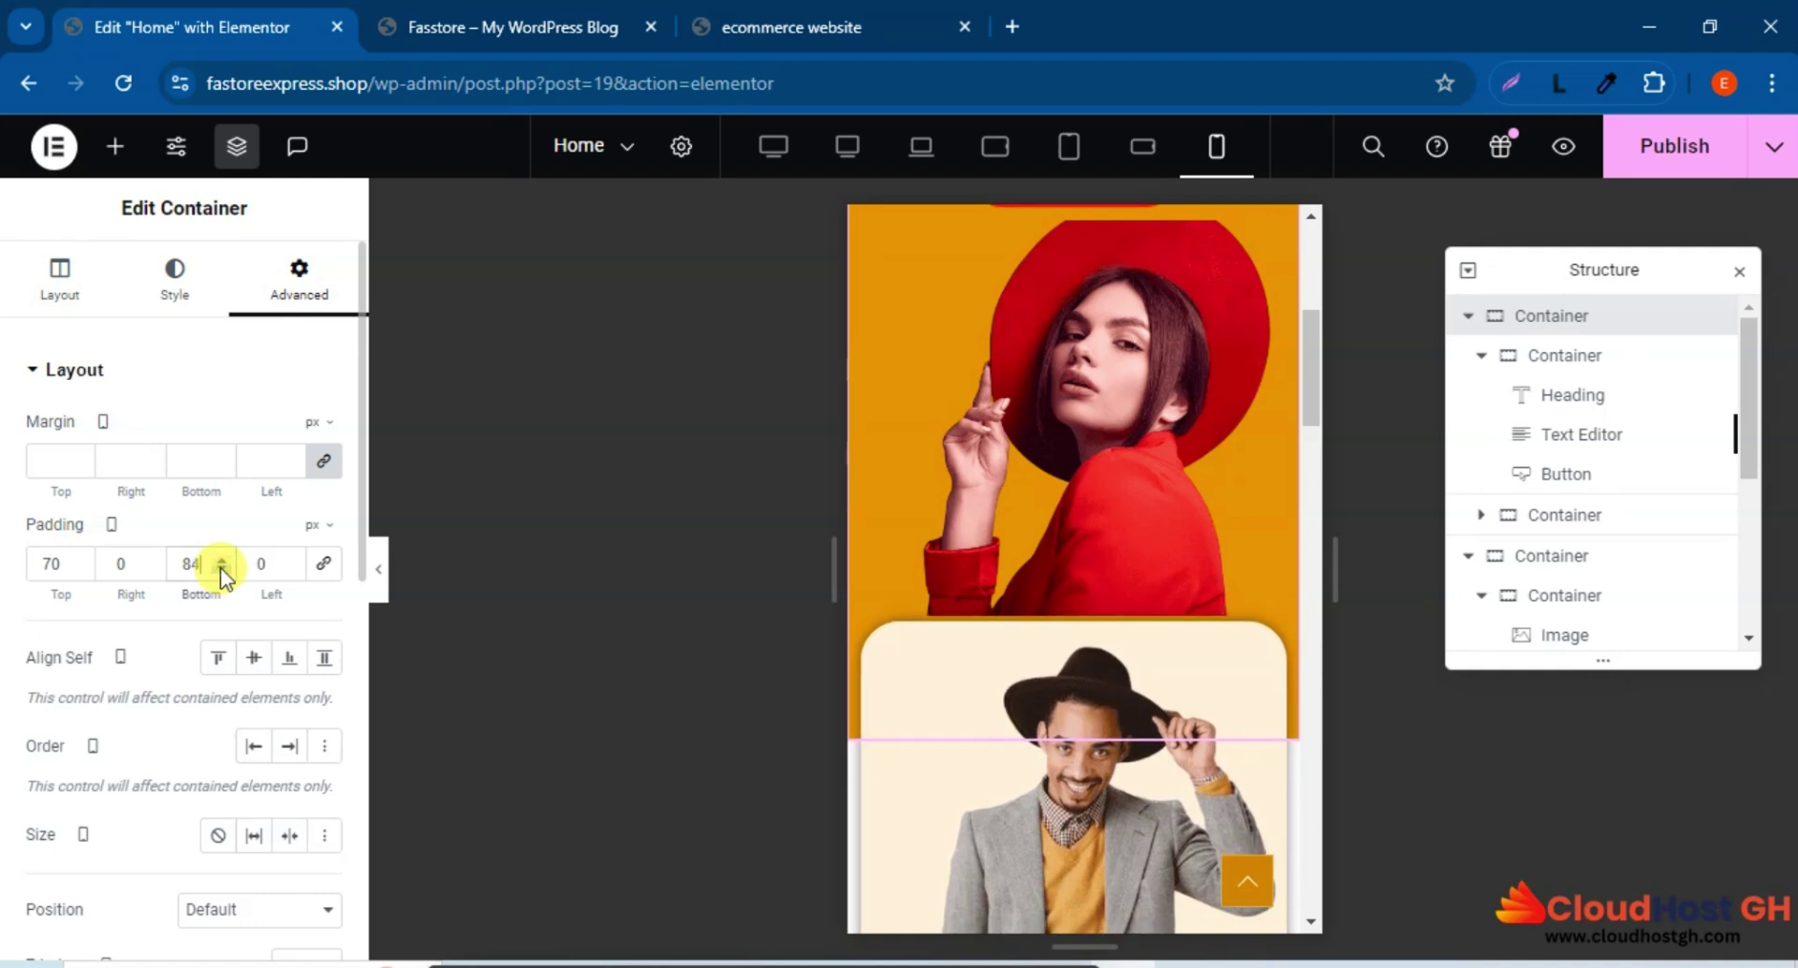
scroll(1183, 482, "up", 5)
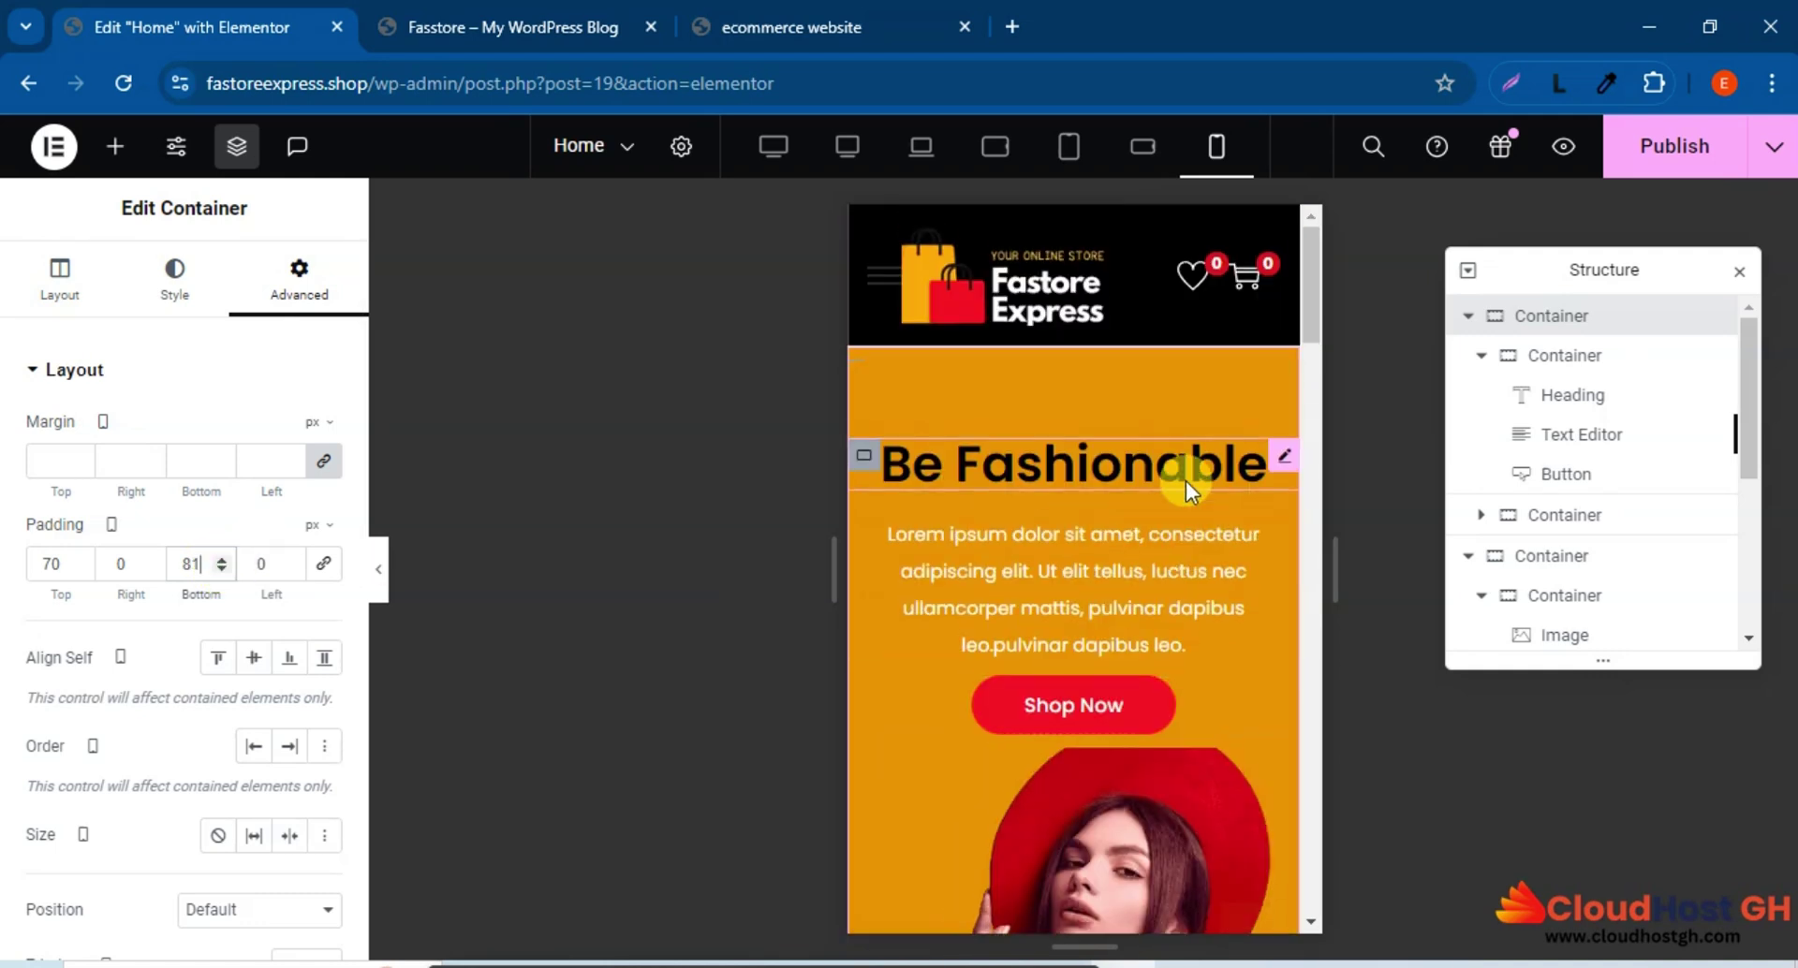
Publish the updated hero spacing and check how the first category card overlaps the hero on mobile.
scroll(1180, 483, "down", 8)
scroll(1175, 483, "up", 5)
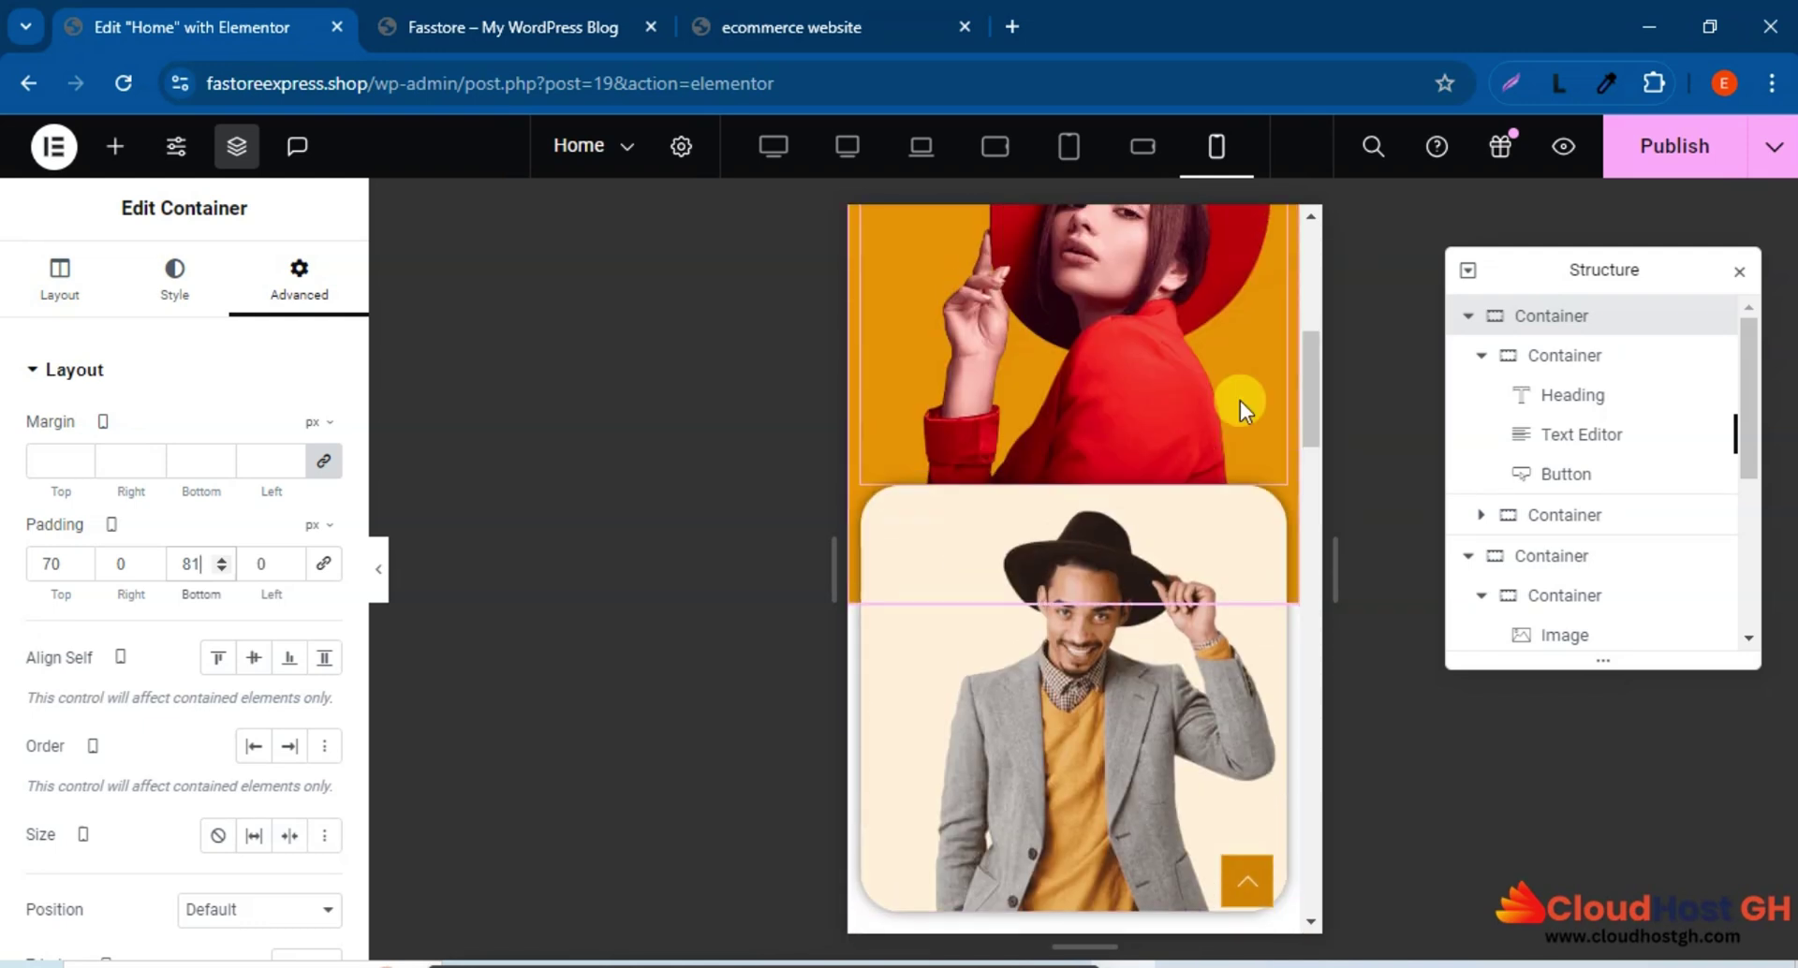
left_click(1612, 176)
scroll(1009, 695, "up", 3)
scroll(1007, 693, "up", 3)
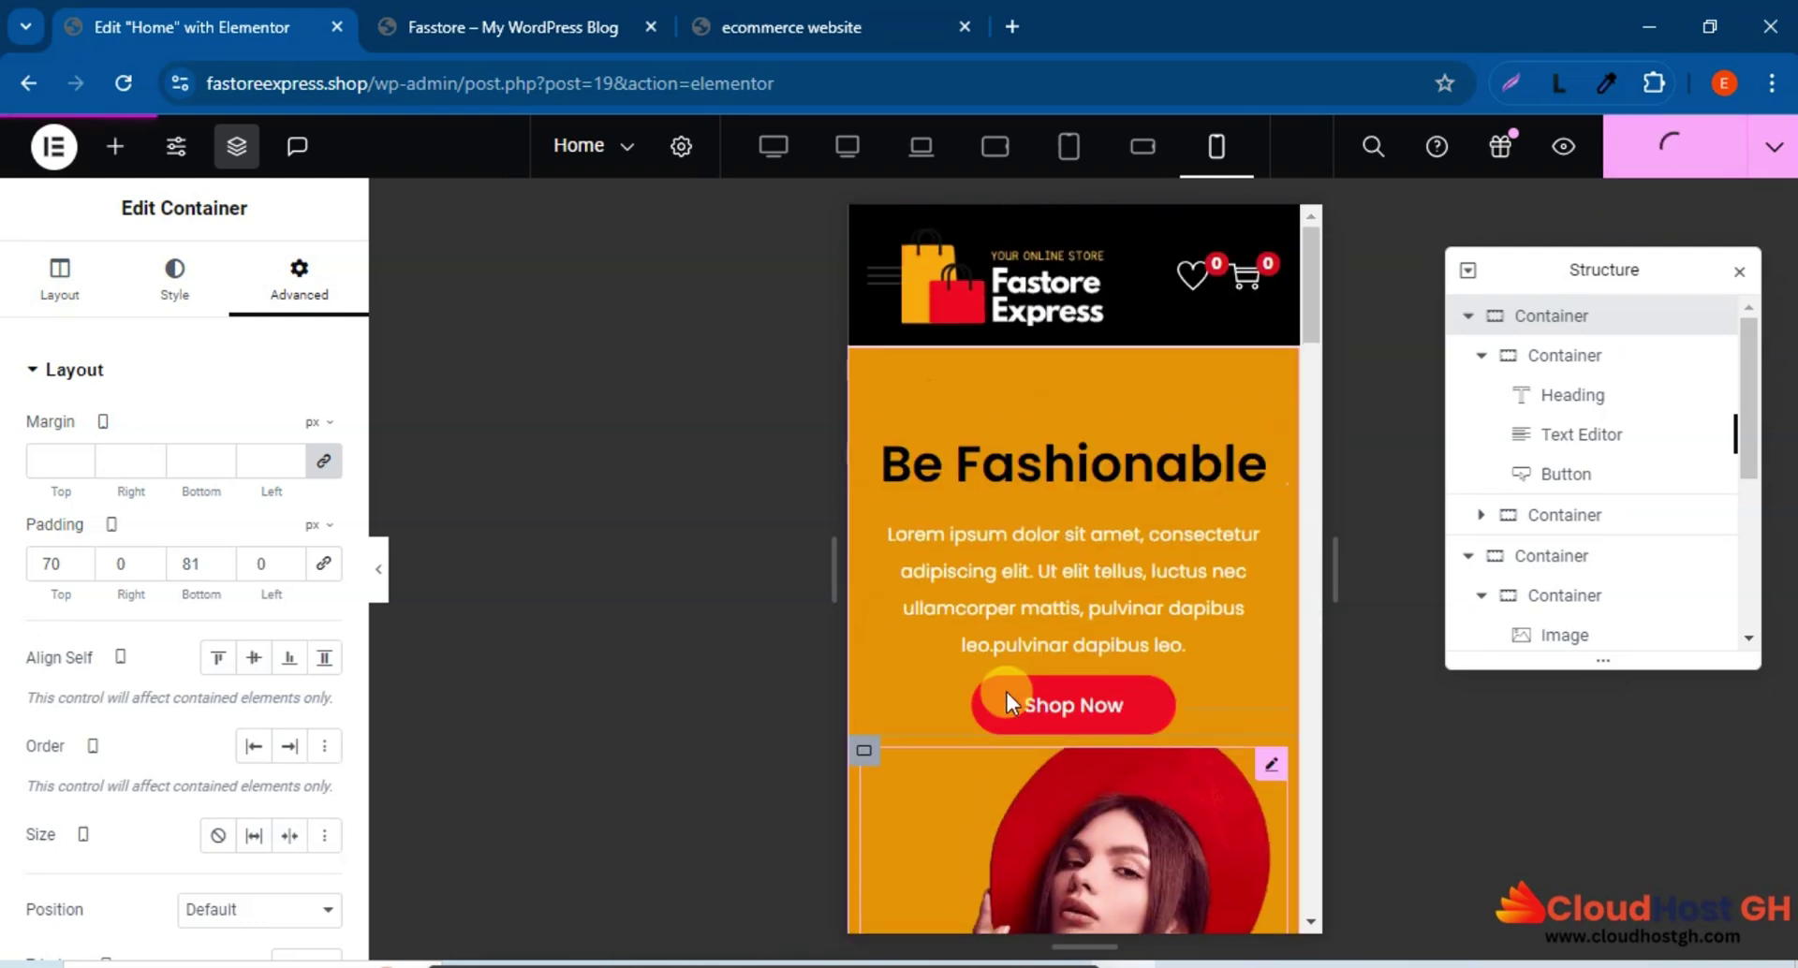
scroll(1007, 693, "down", 10)
scroll(1024, 677, "up", 5)
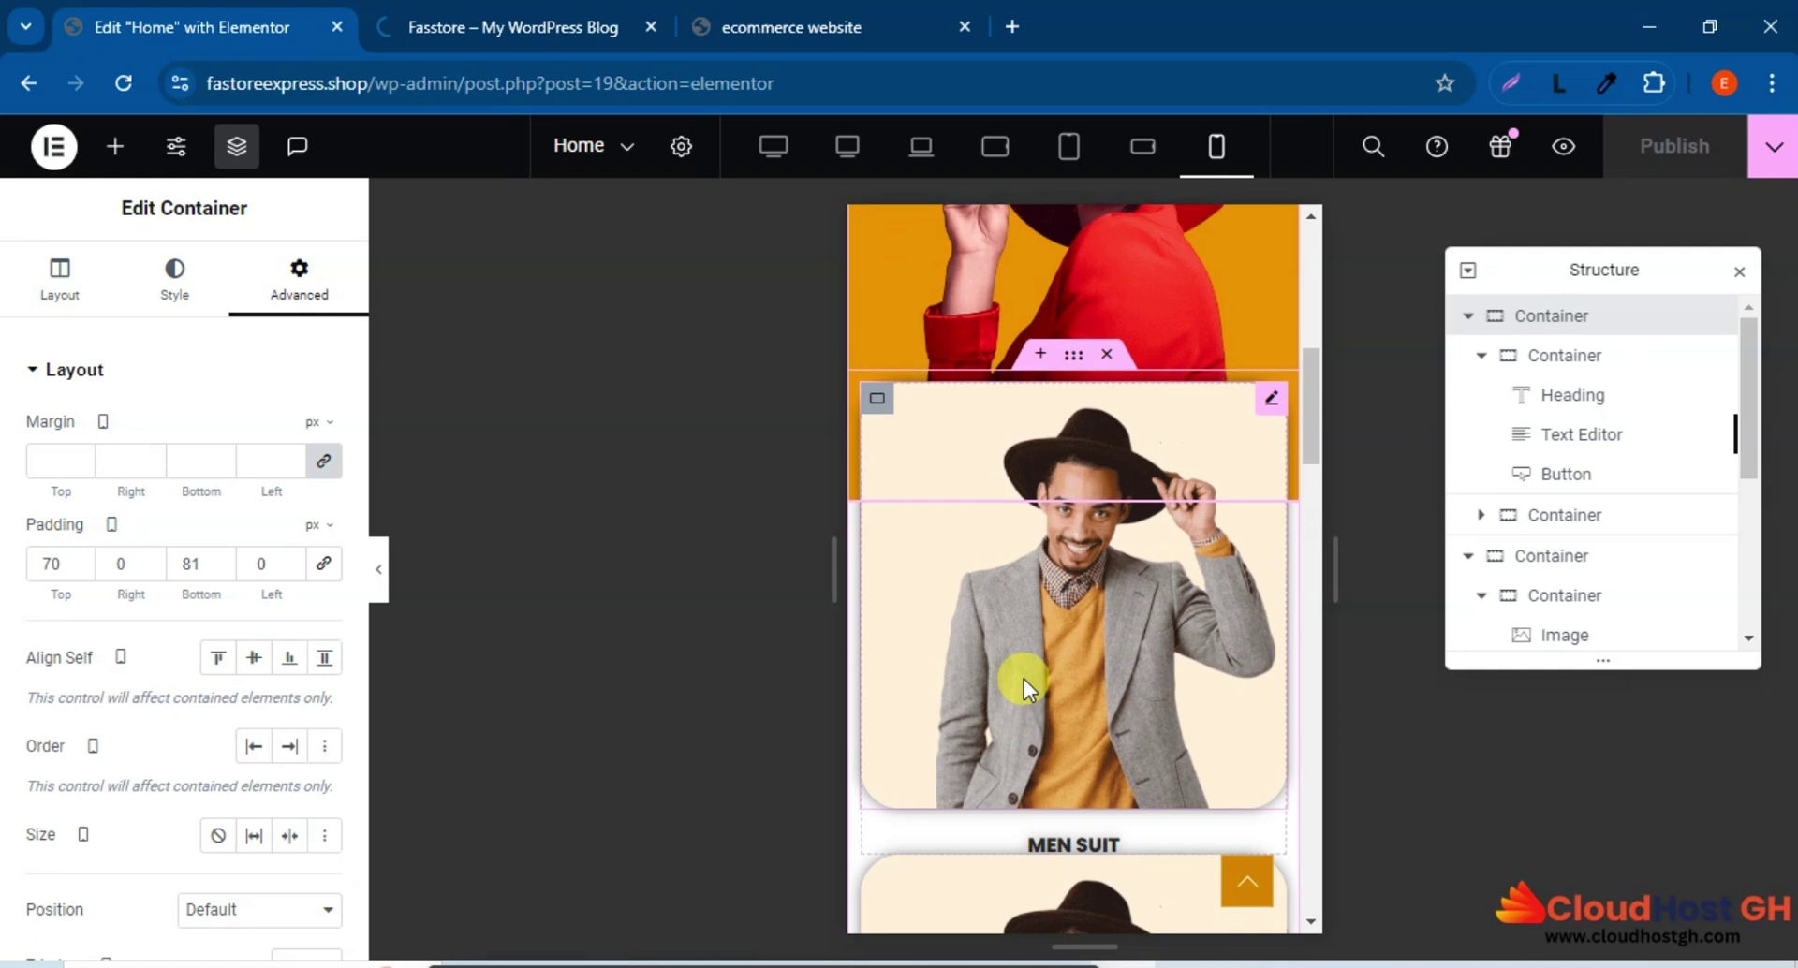
scroll(1025, 678, "down", 3)
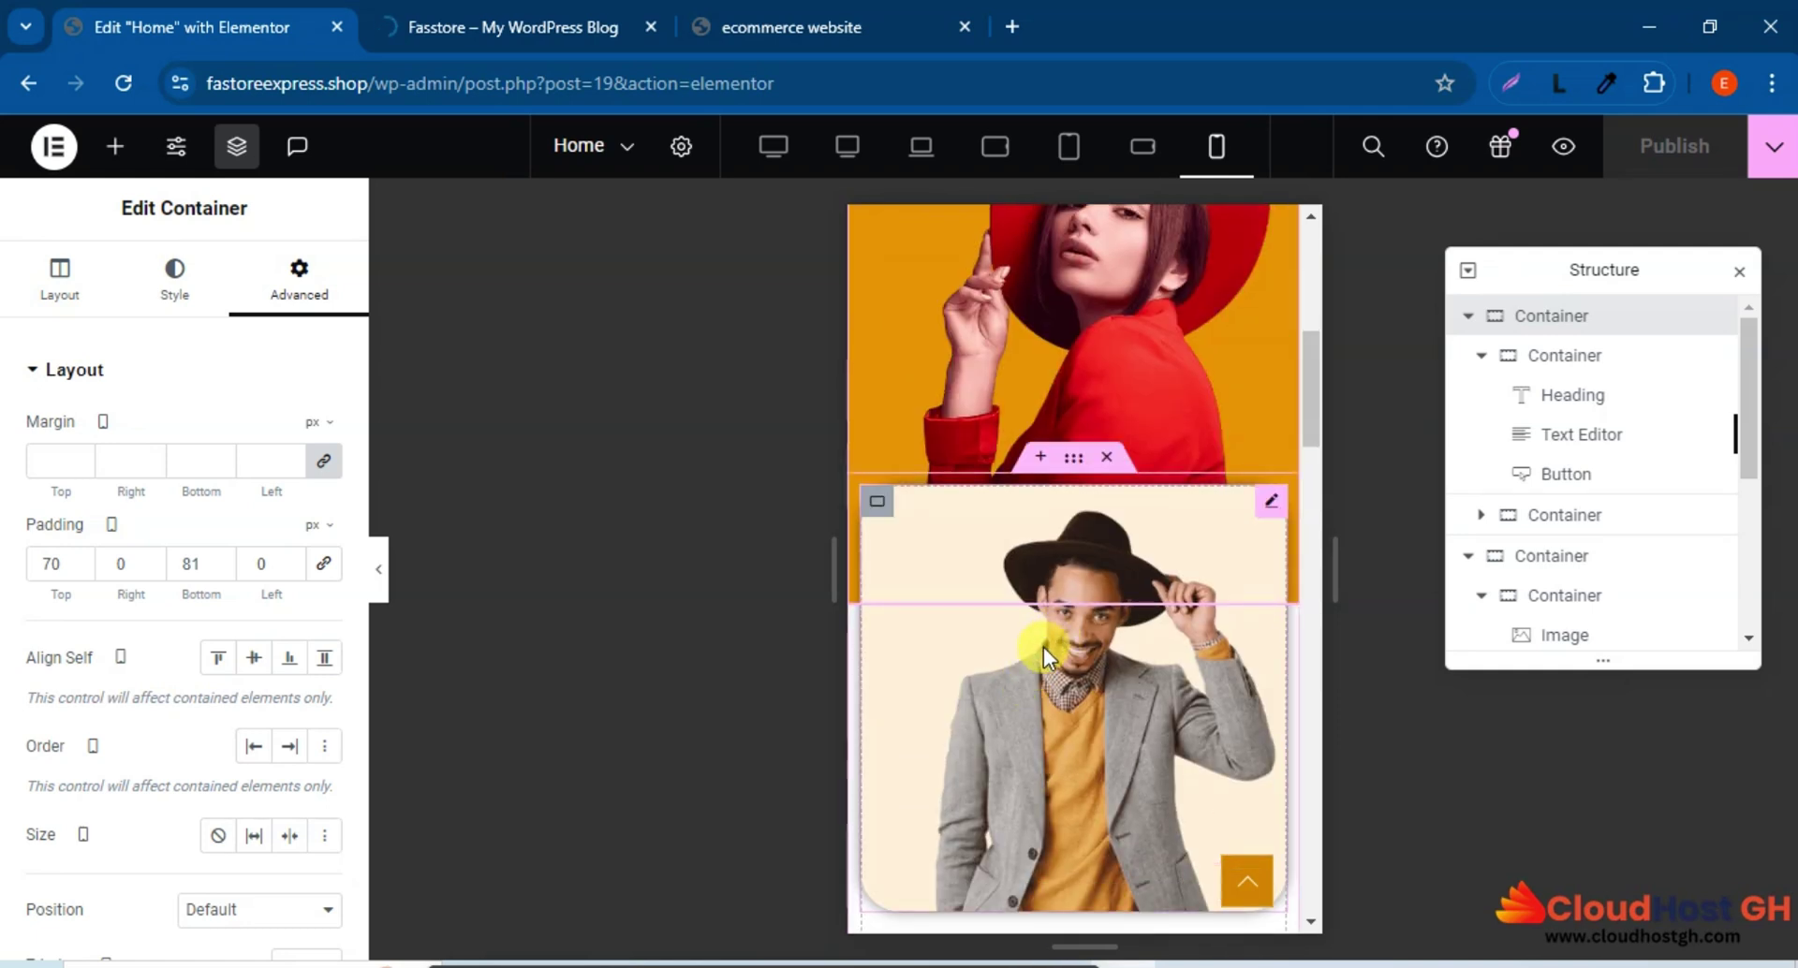
scroll(1043, 648, "up", 3)
scroll(992, 648, "down", 2)
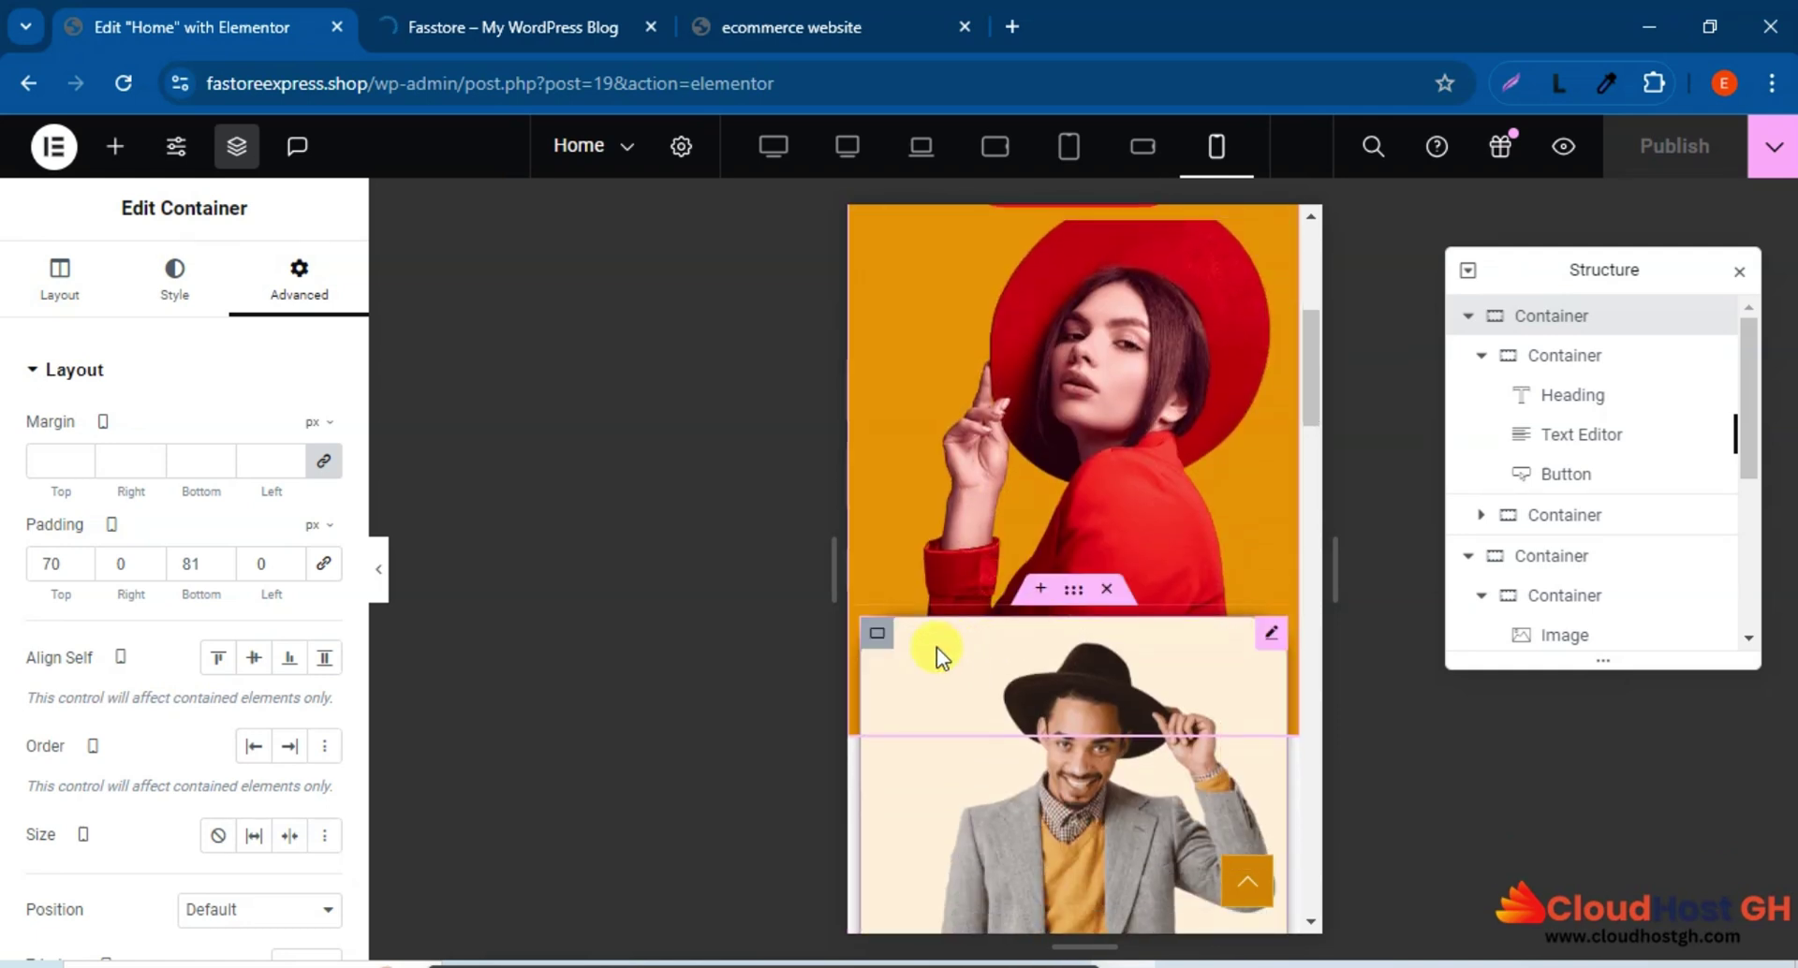
Set the first category column container's Mobile Portrait width to 50%.
left_click(878, 636)
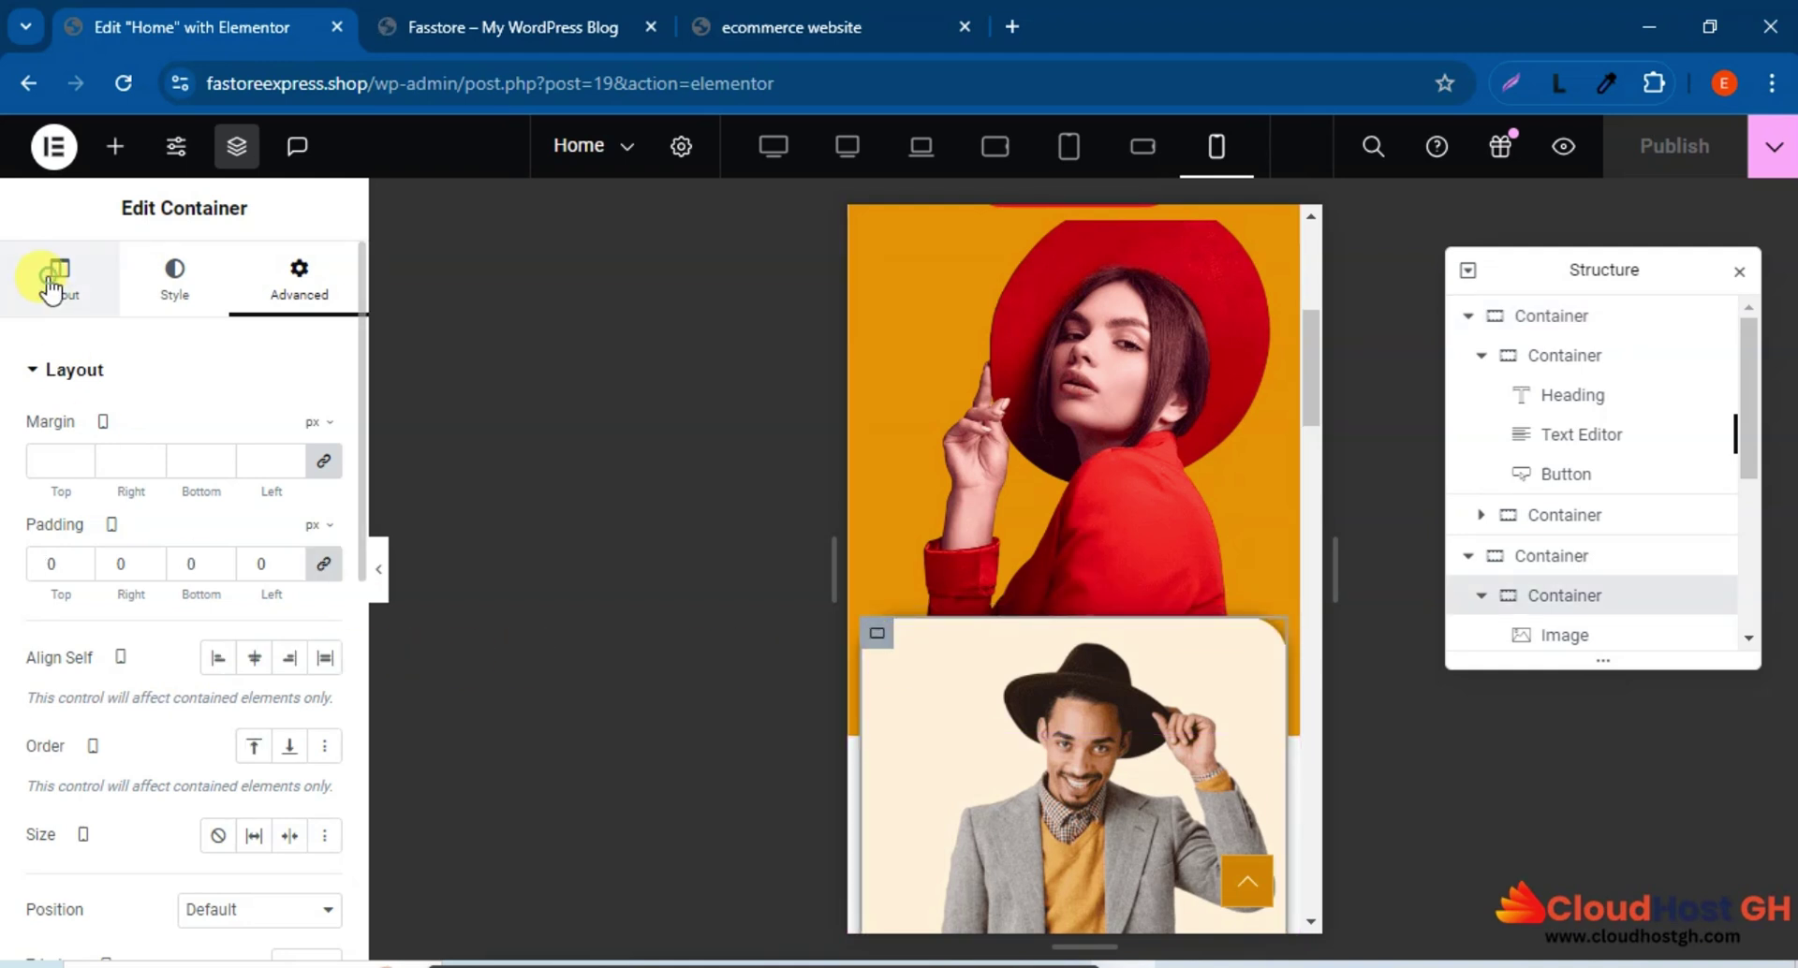
left_click(58, 309)
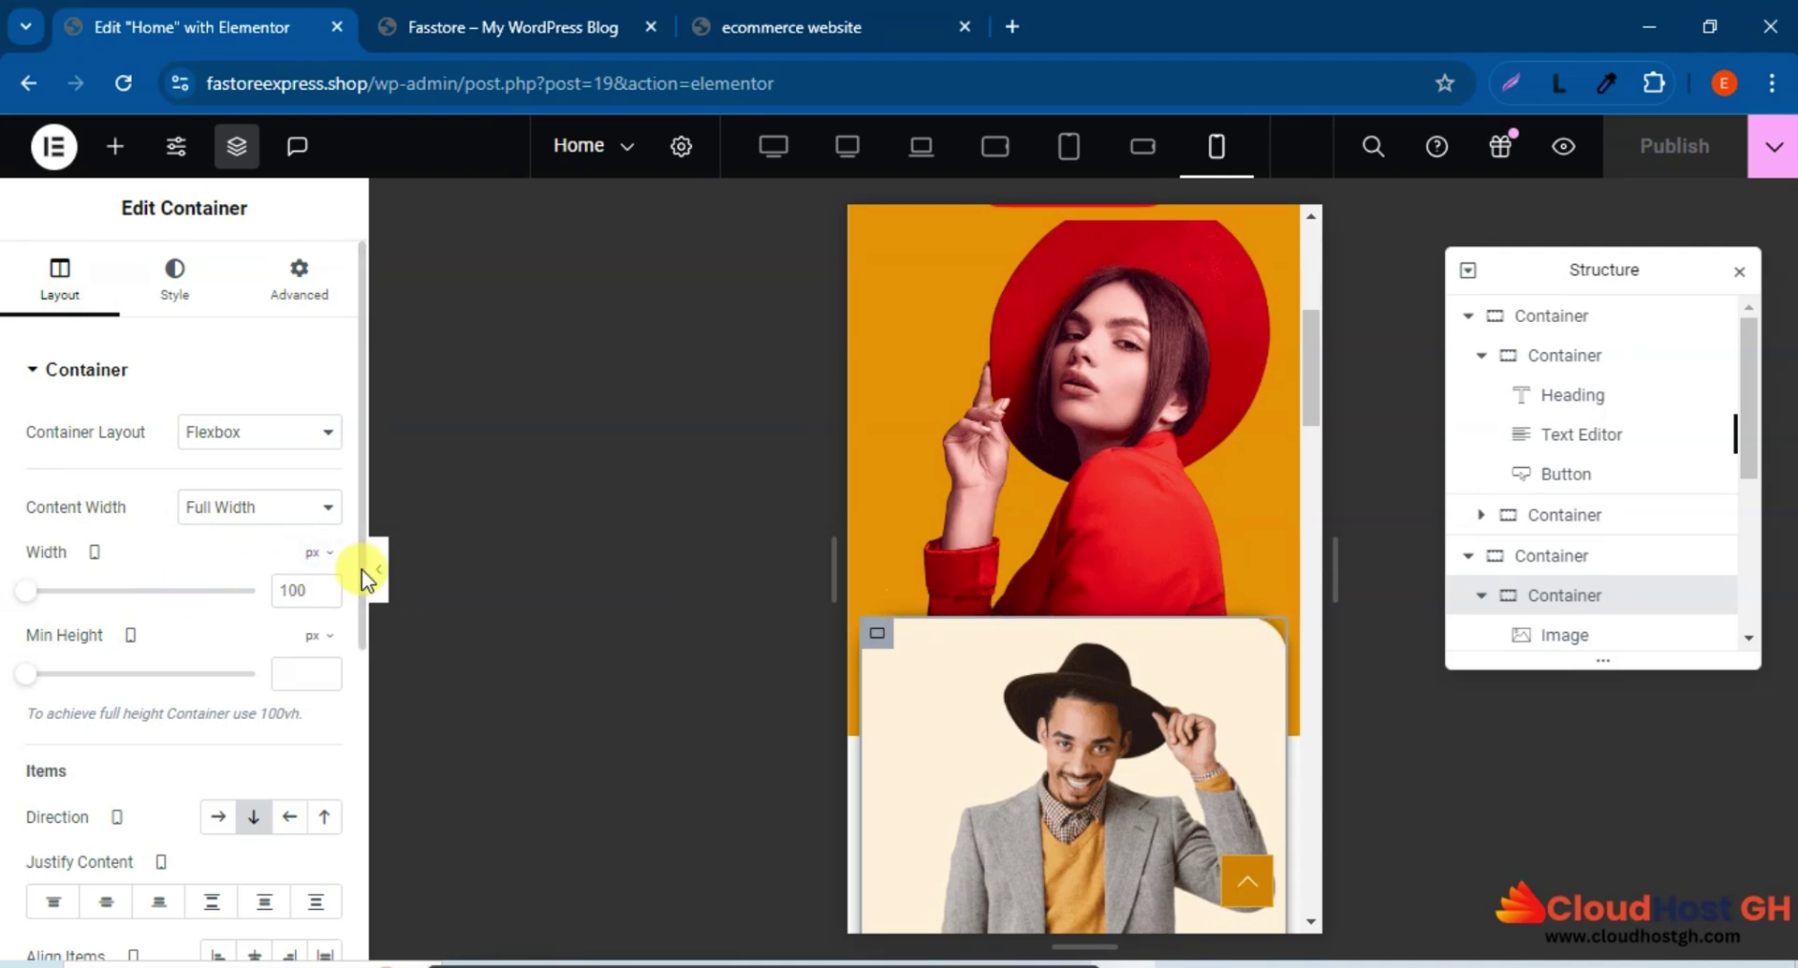
left_click(318, 554)
left_click(313, 593)
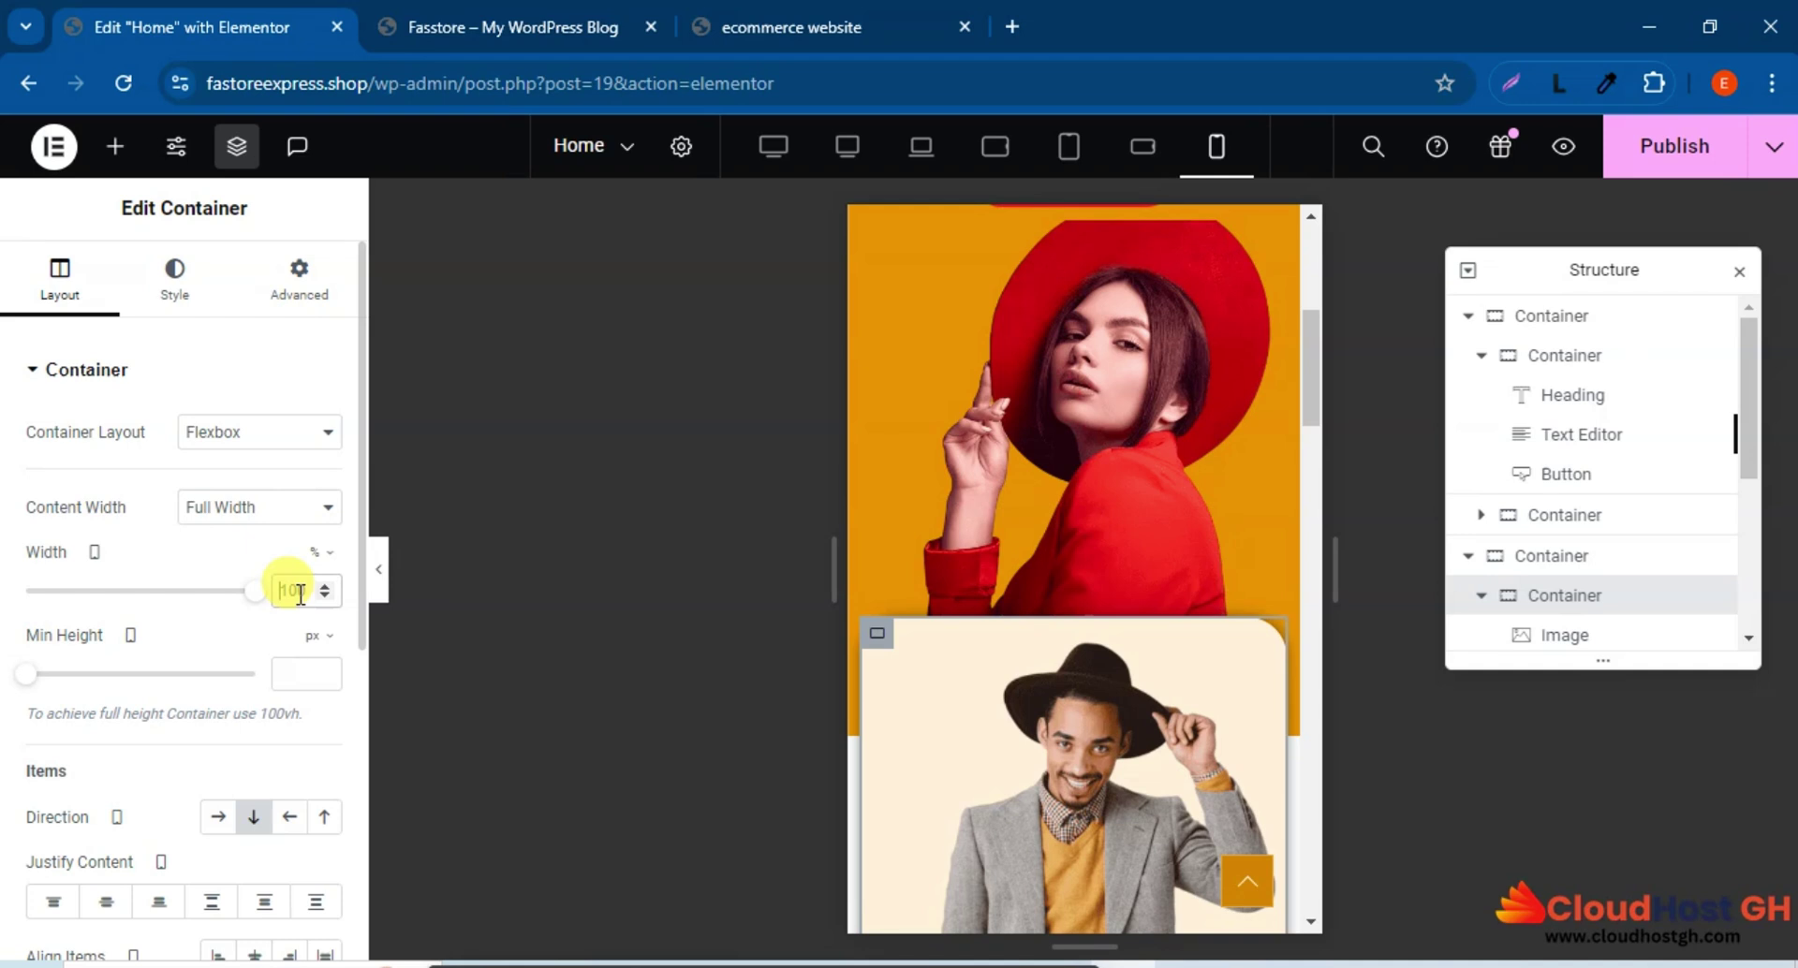
double_click(299, 592)
type("50")
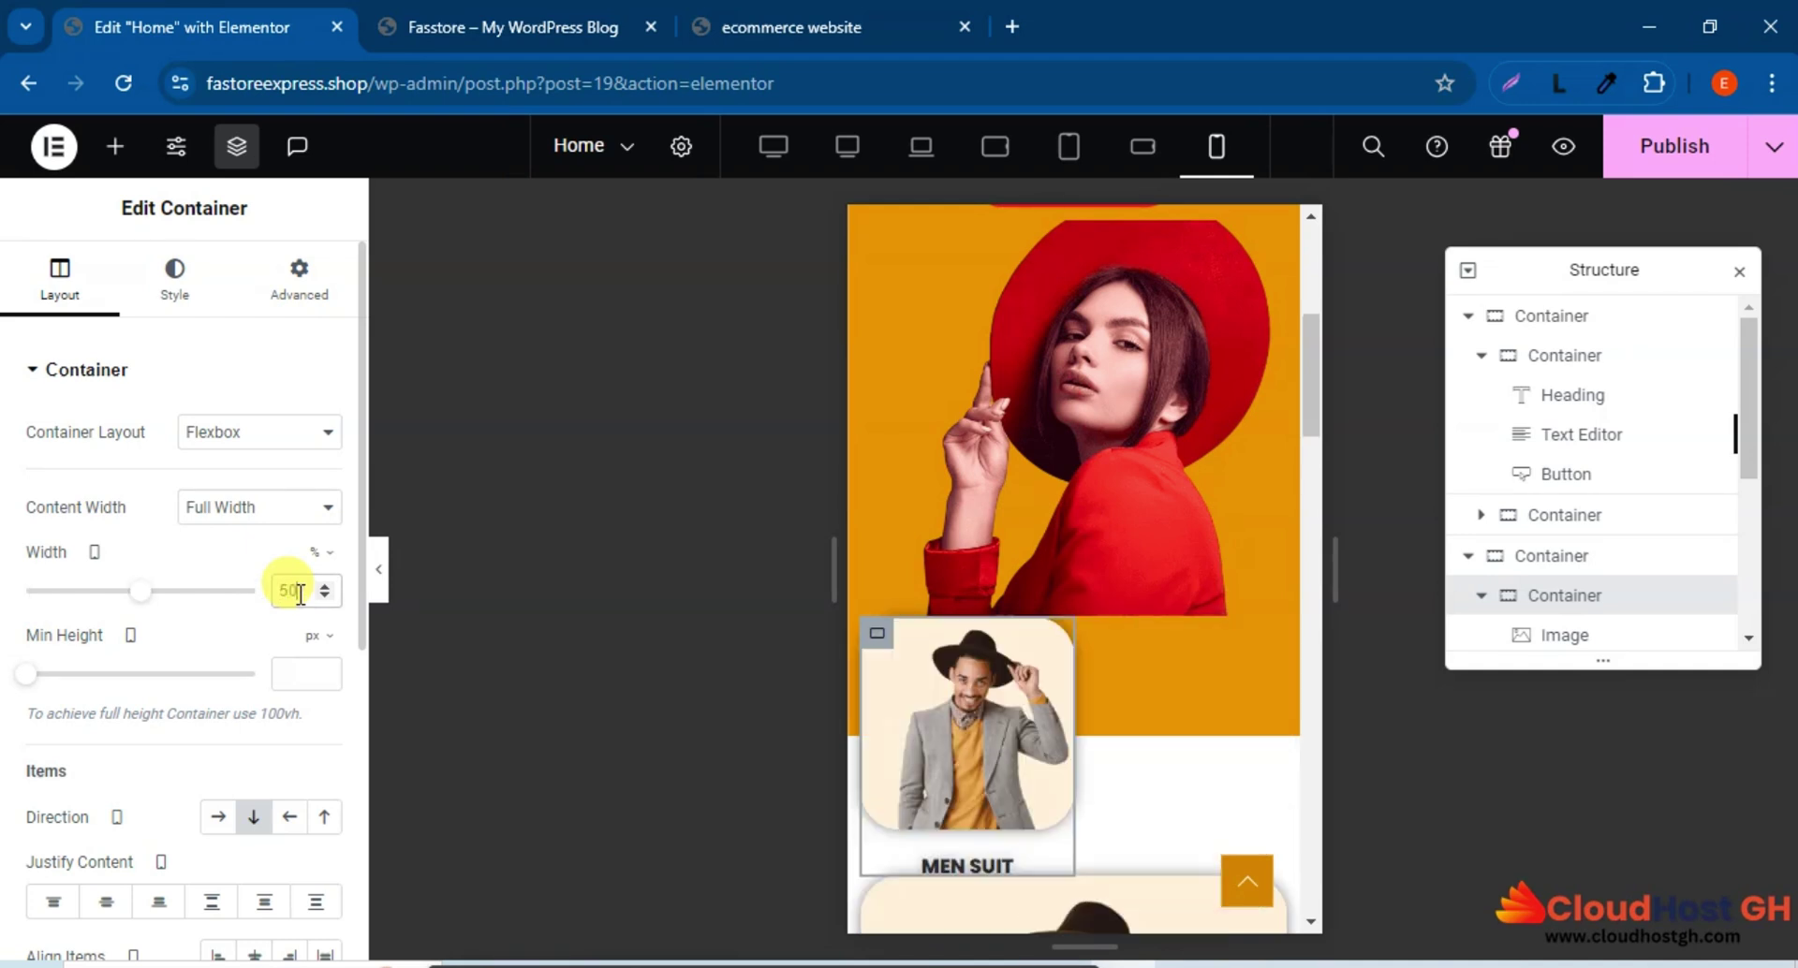
Set the second category column container's Mobile Portrait width to 50%, using percent as the unit.
scroll(1030, 618, "down", 4)
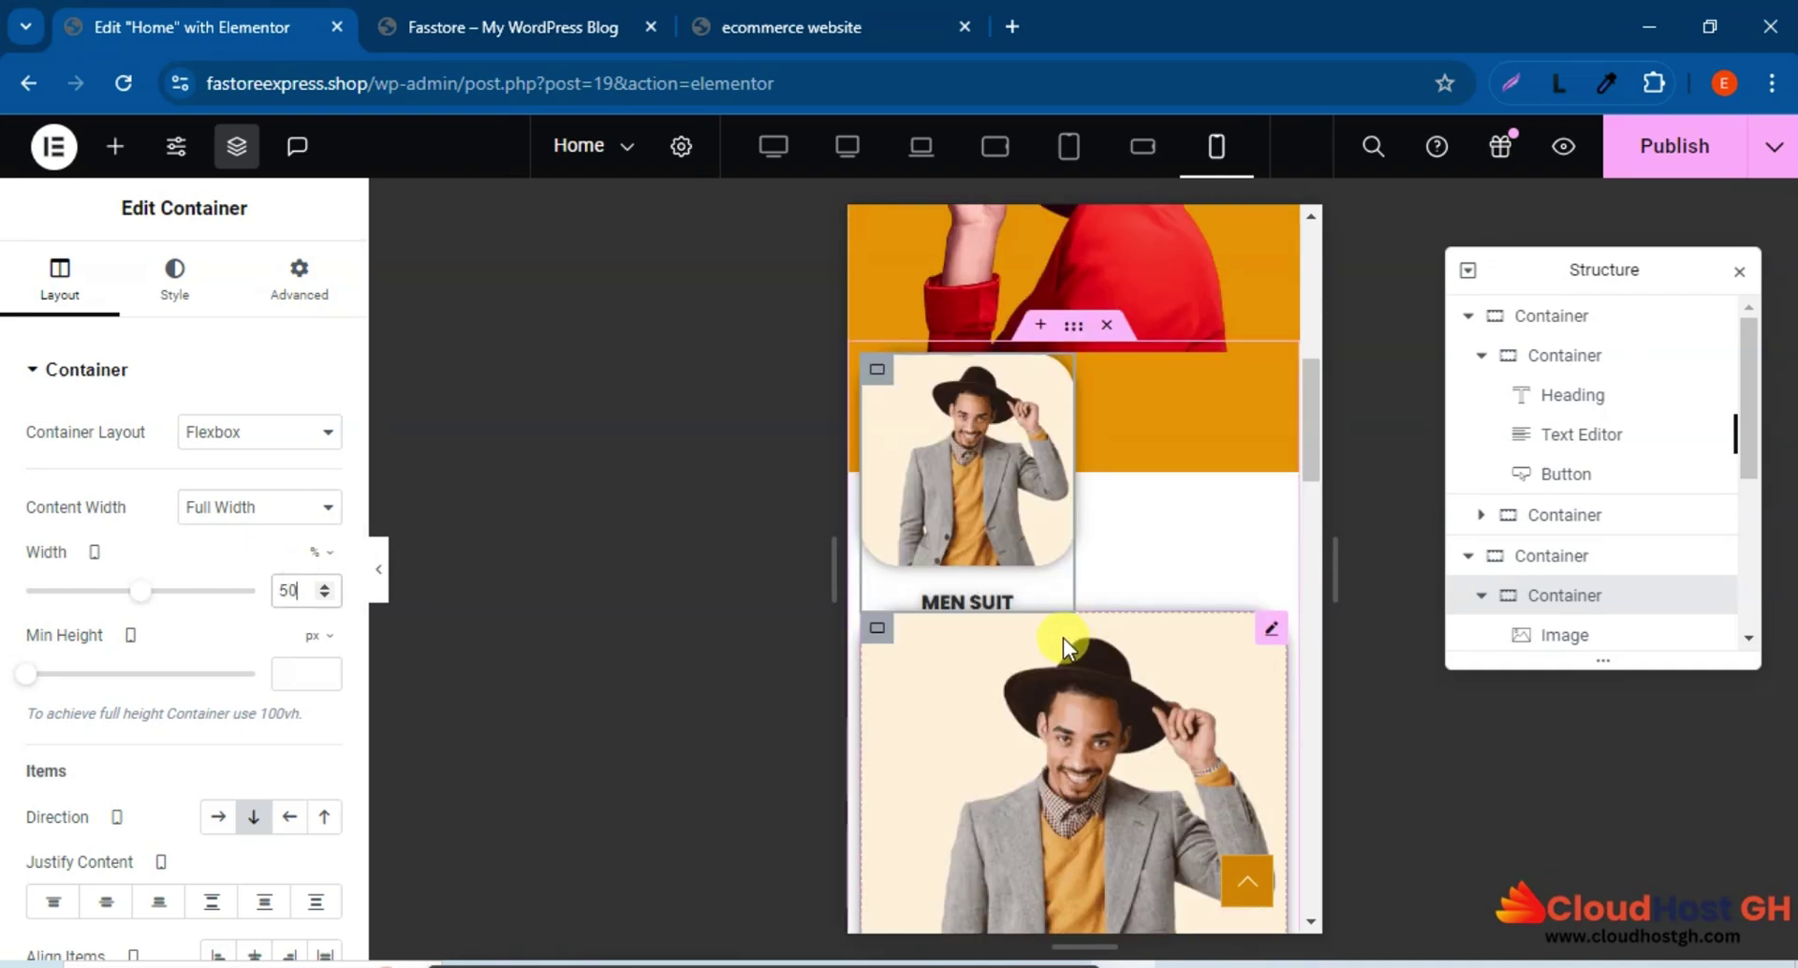
scroll(1062, 638, "up", 3)
scroll(1062, 638, "down", 3)
scroll(1059, 638, "up", 3)
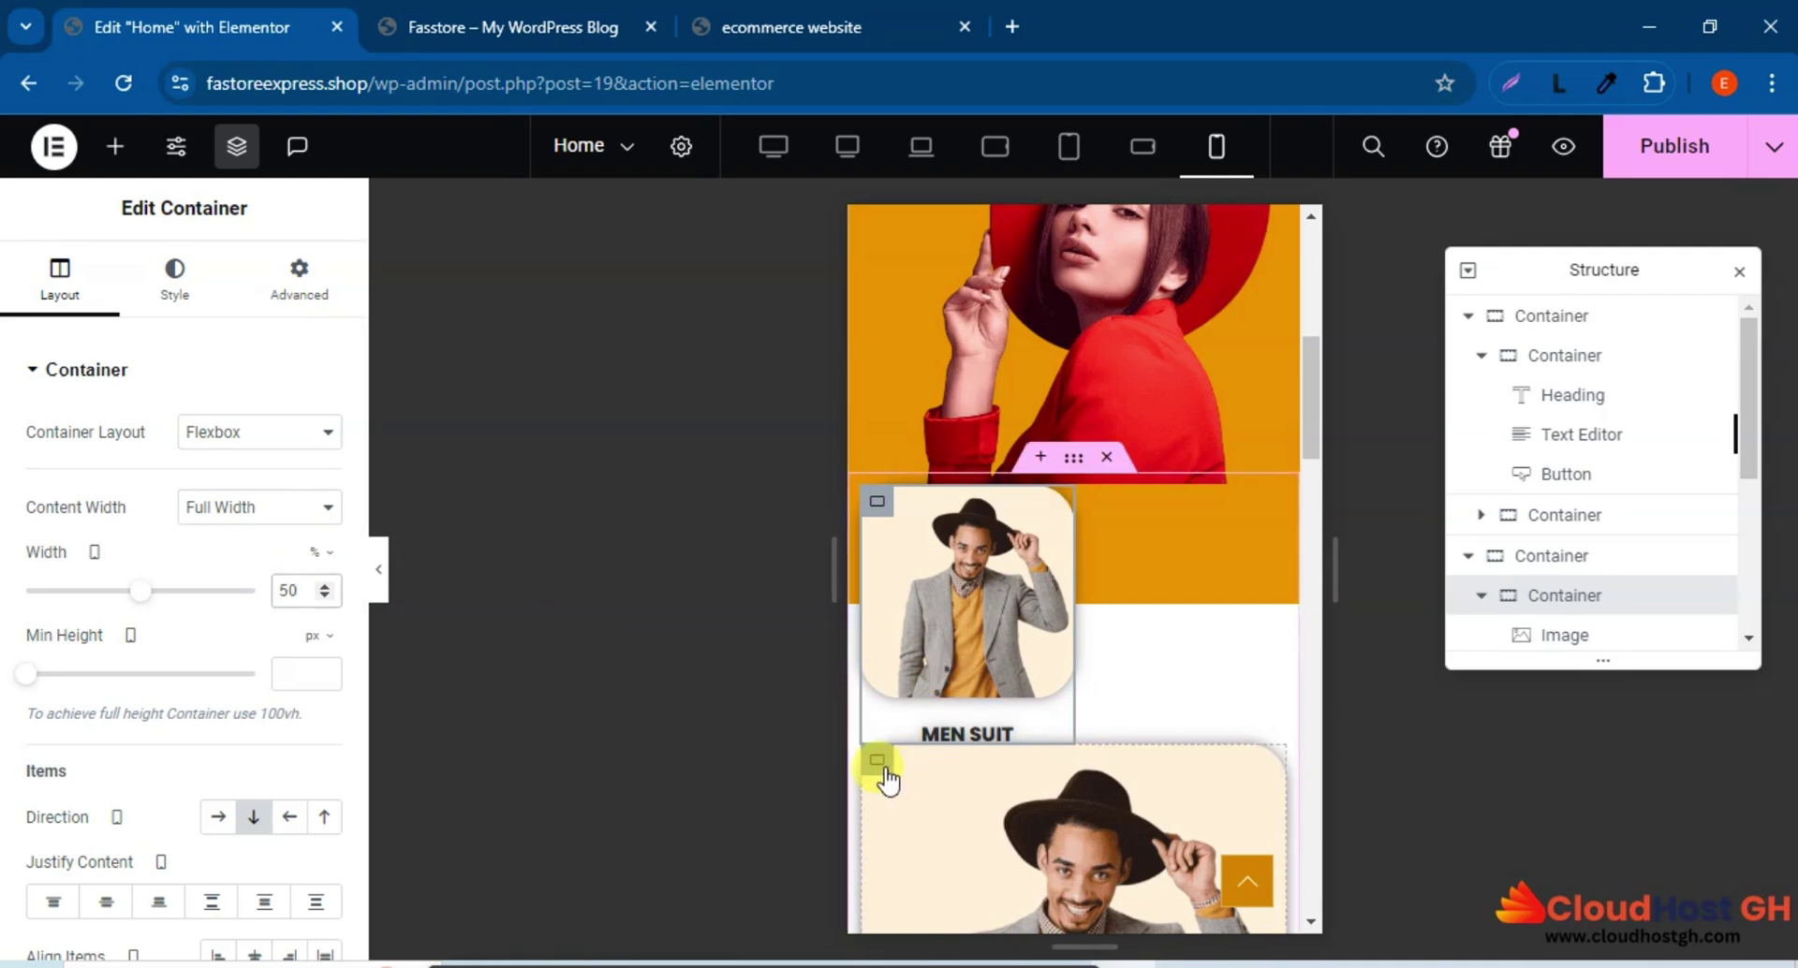
left_click(872, 762)
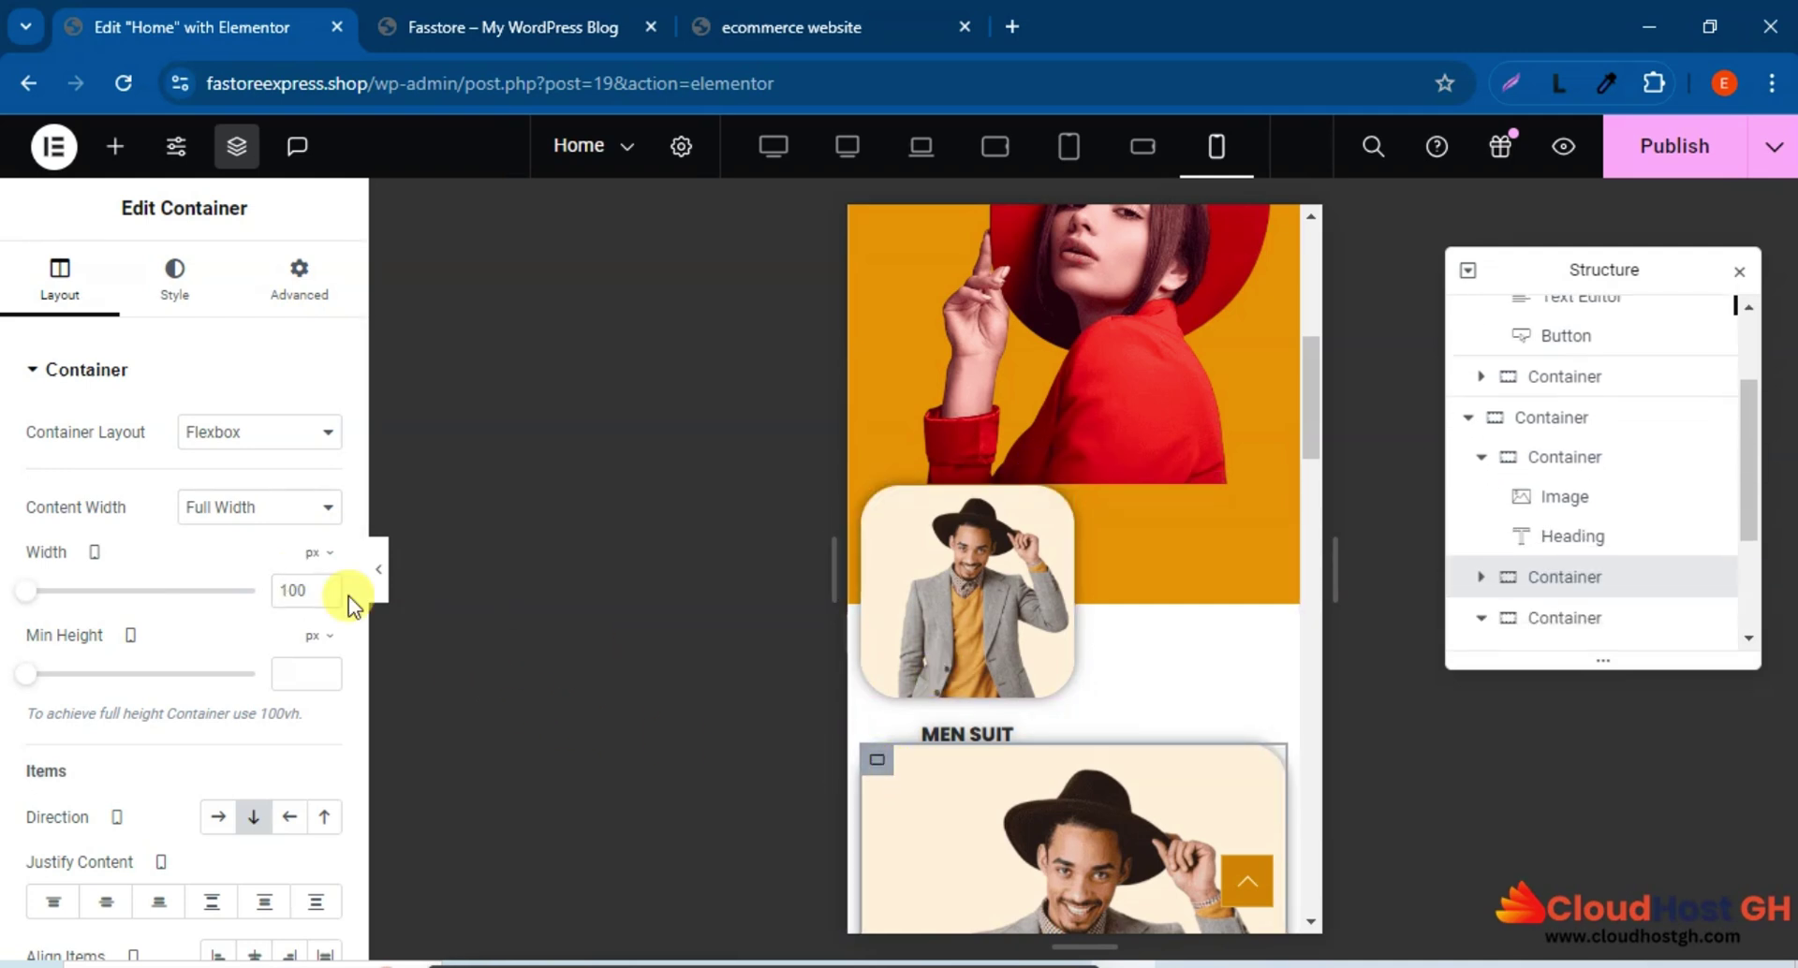
left_click(327, 559)
left_click(311, 601)
left_click(298, 597)
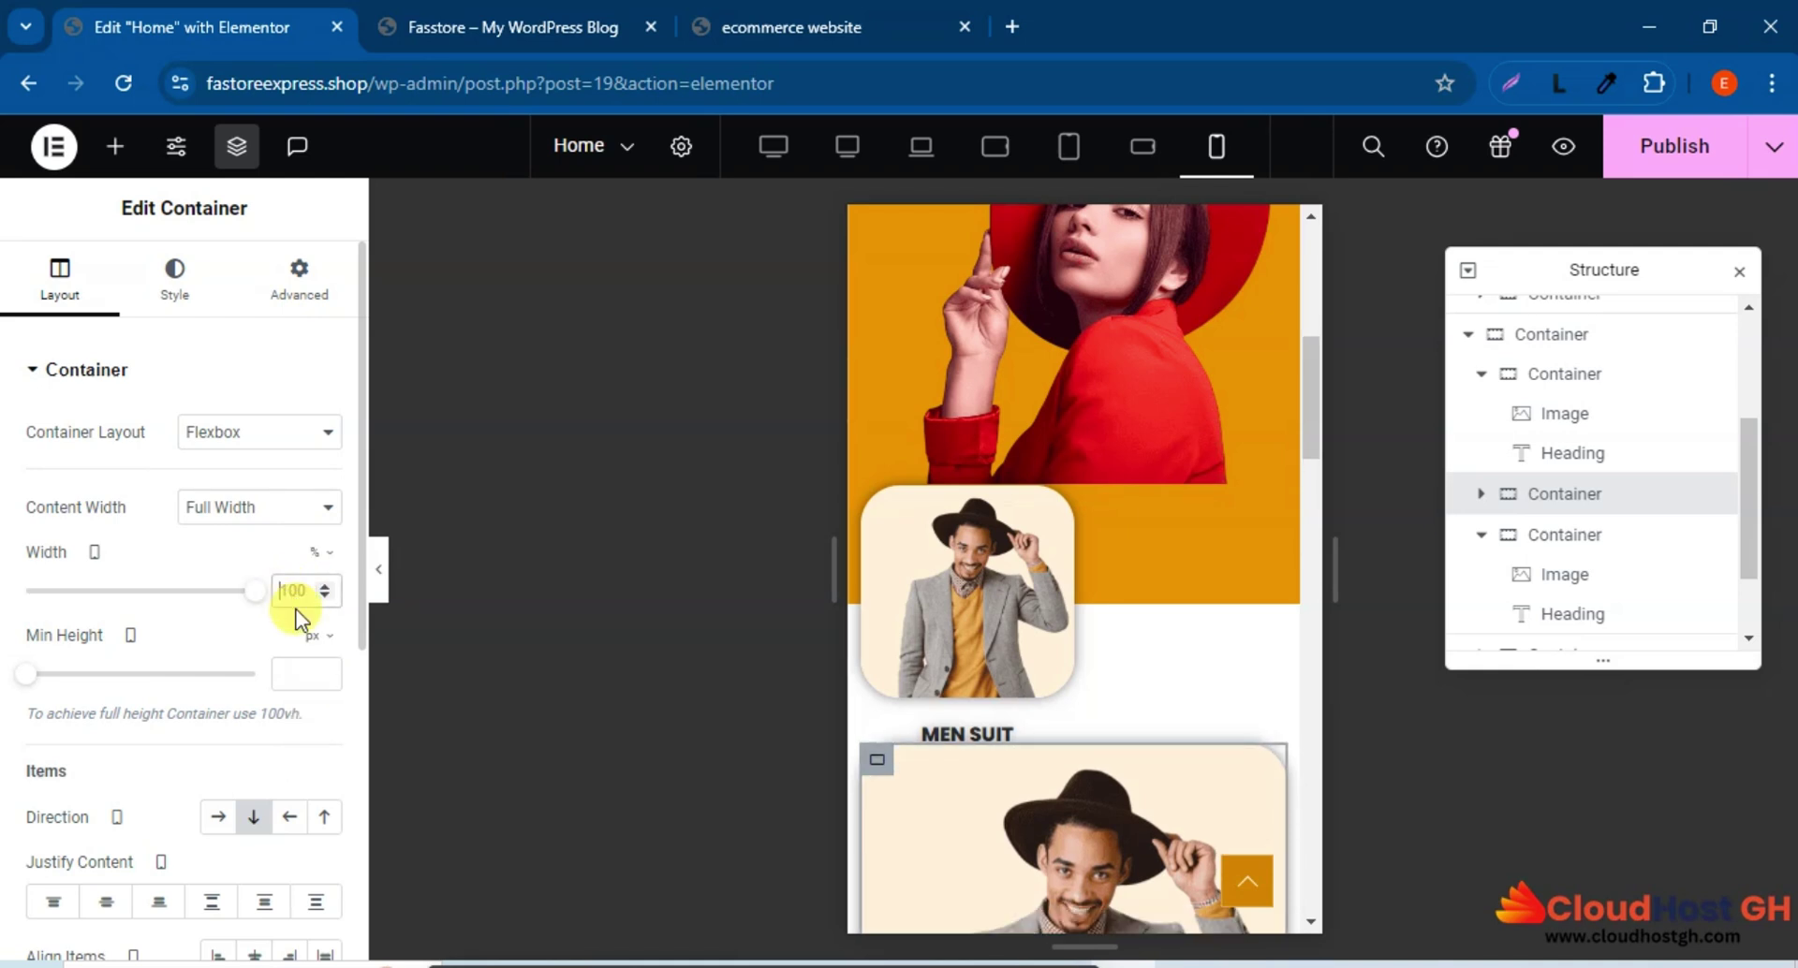
type("50")
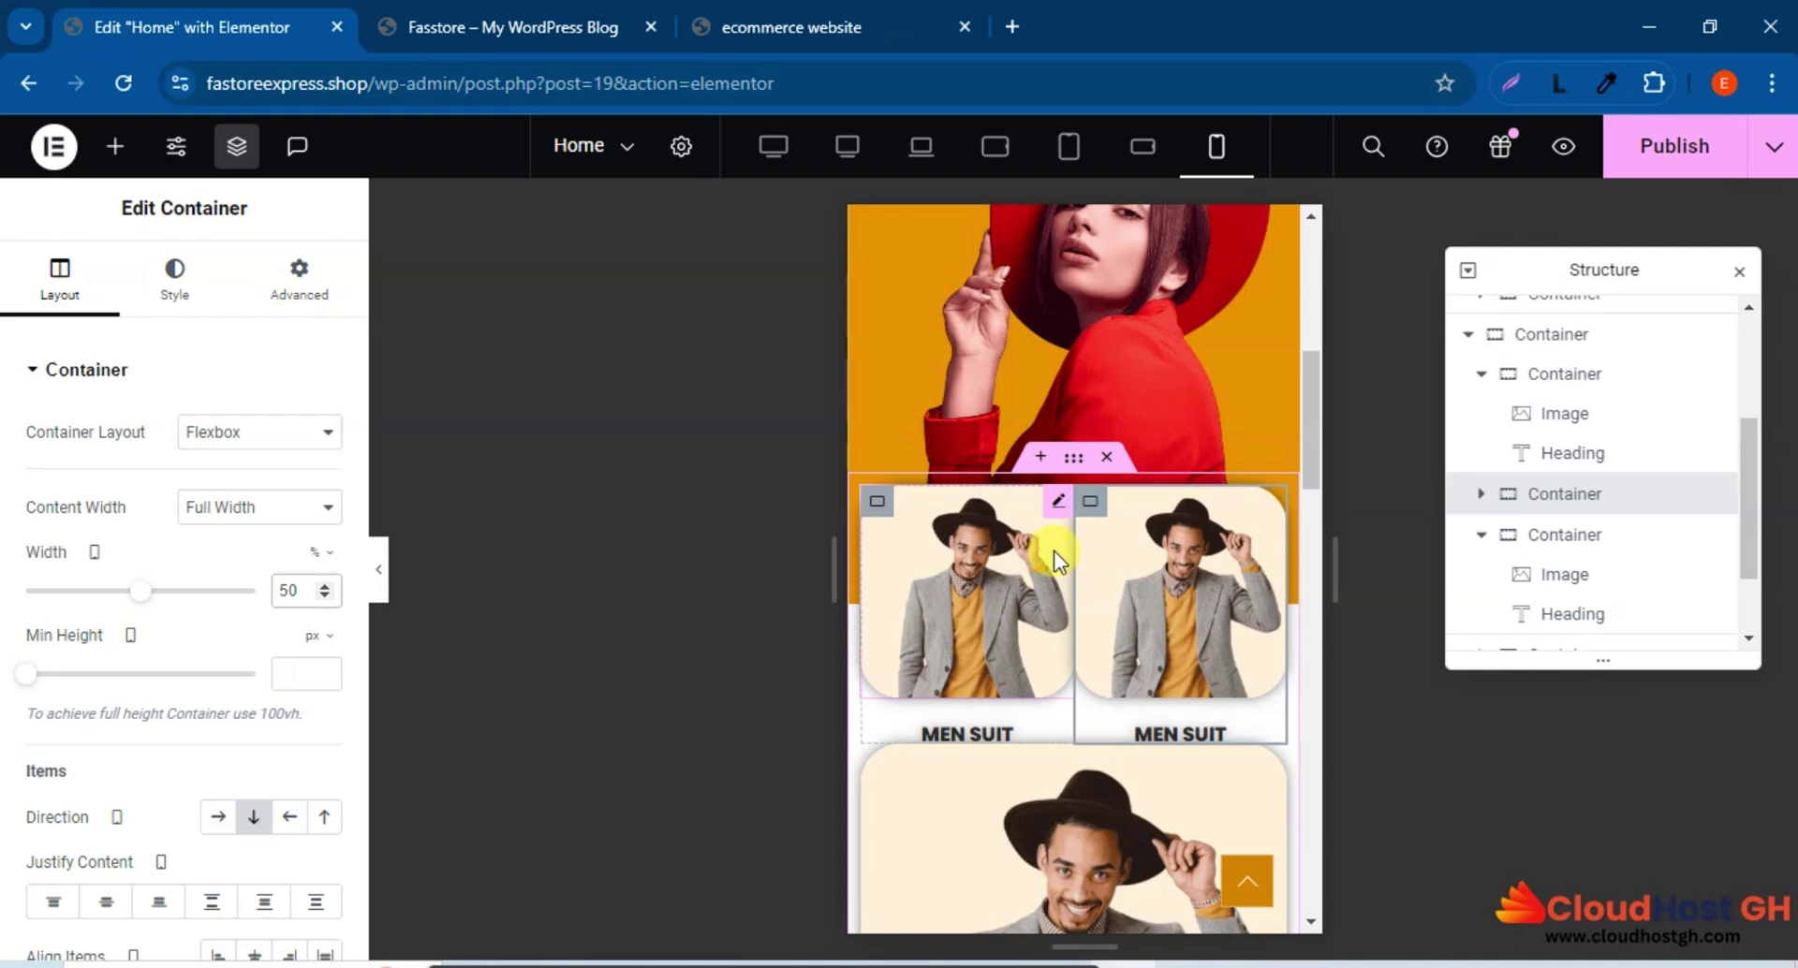
Try a 5 px Mobile Portrait margin on all sides of the first category column container, and clear it.
scroll(1126, 626, "down", 4)
scroll(1126, 626, "up", 3)
scroll(1126, 626, "up", 3)
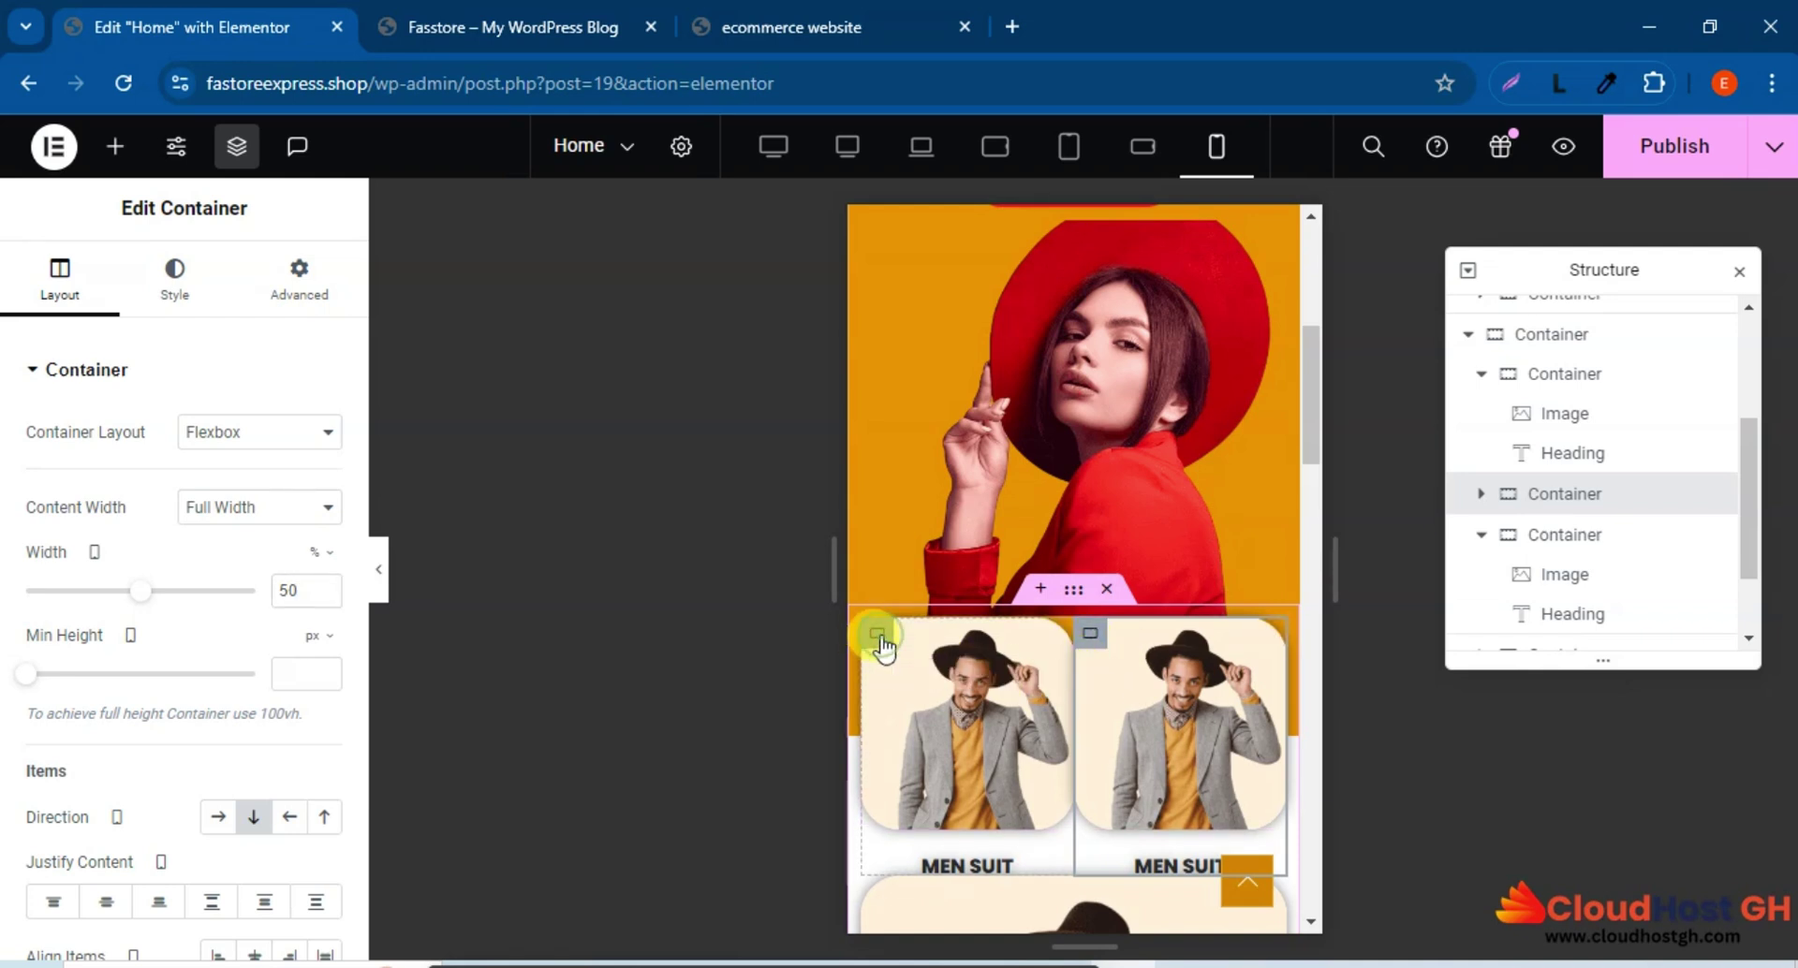
left_click(878, 636)
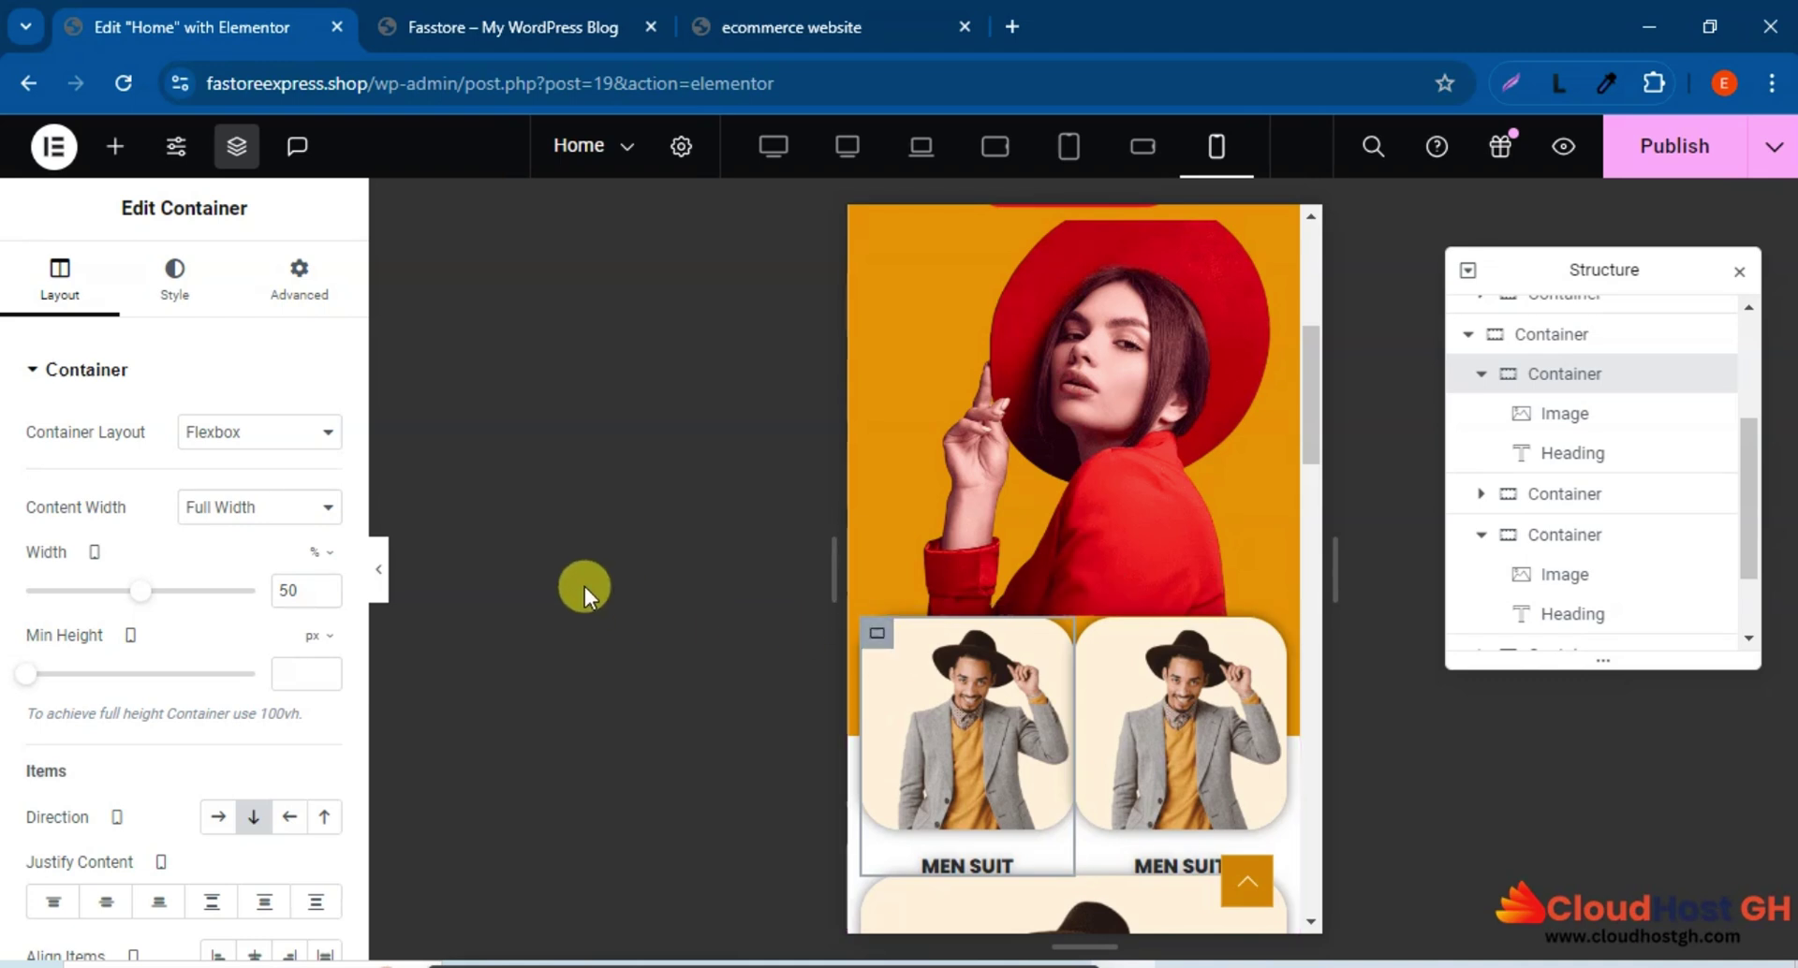
left_click(314, 295)
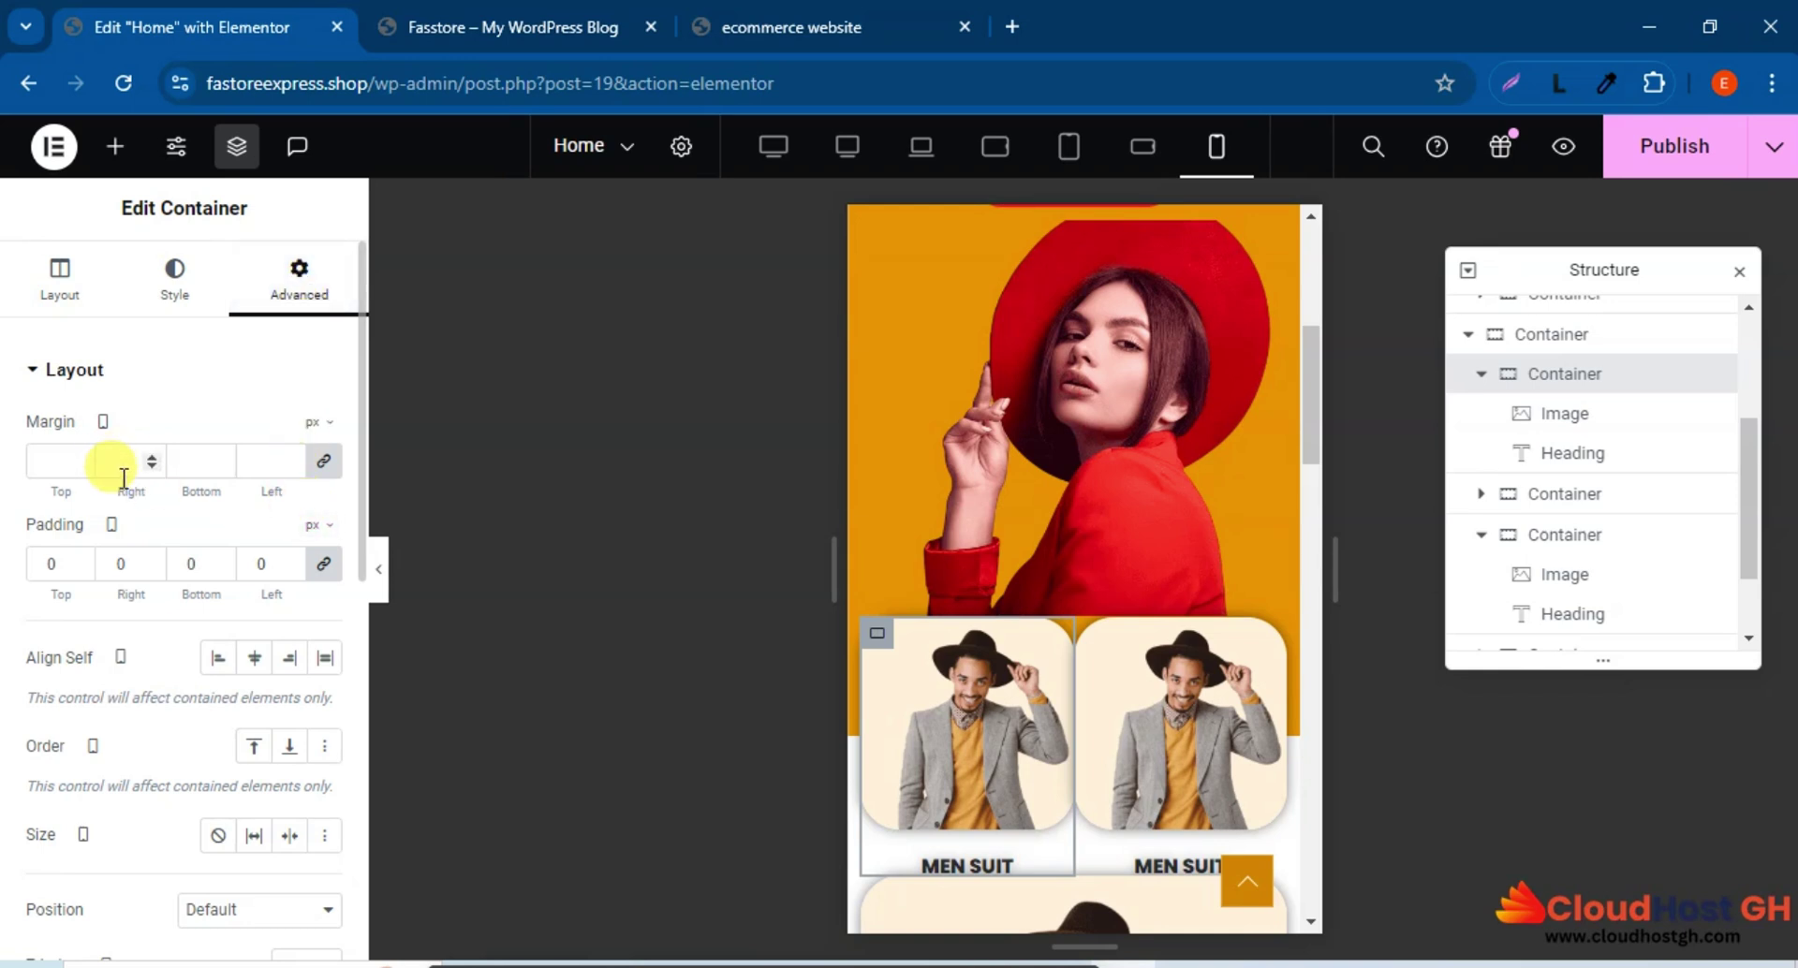
left_click(55, 457)
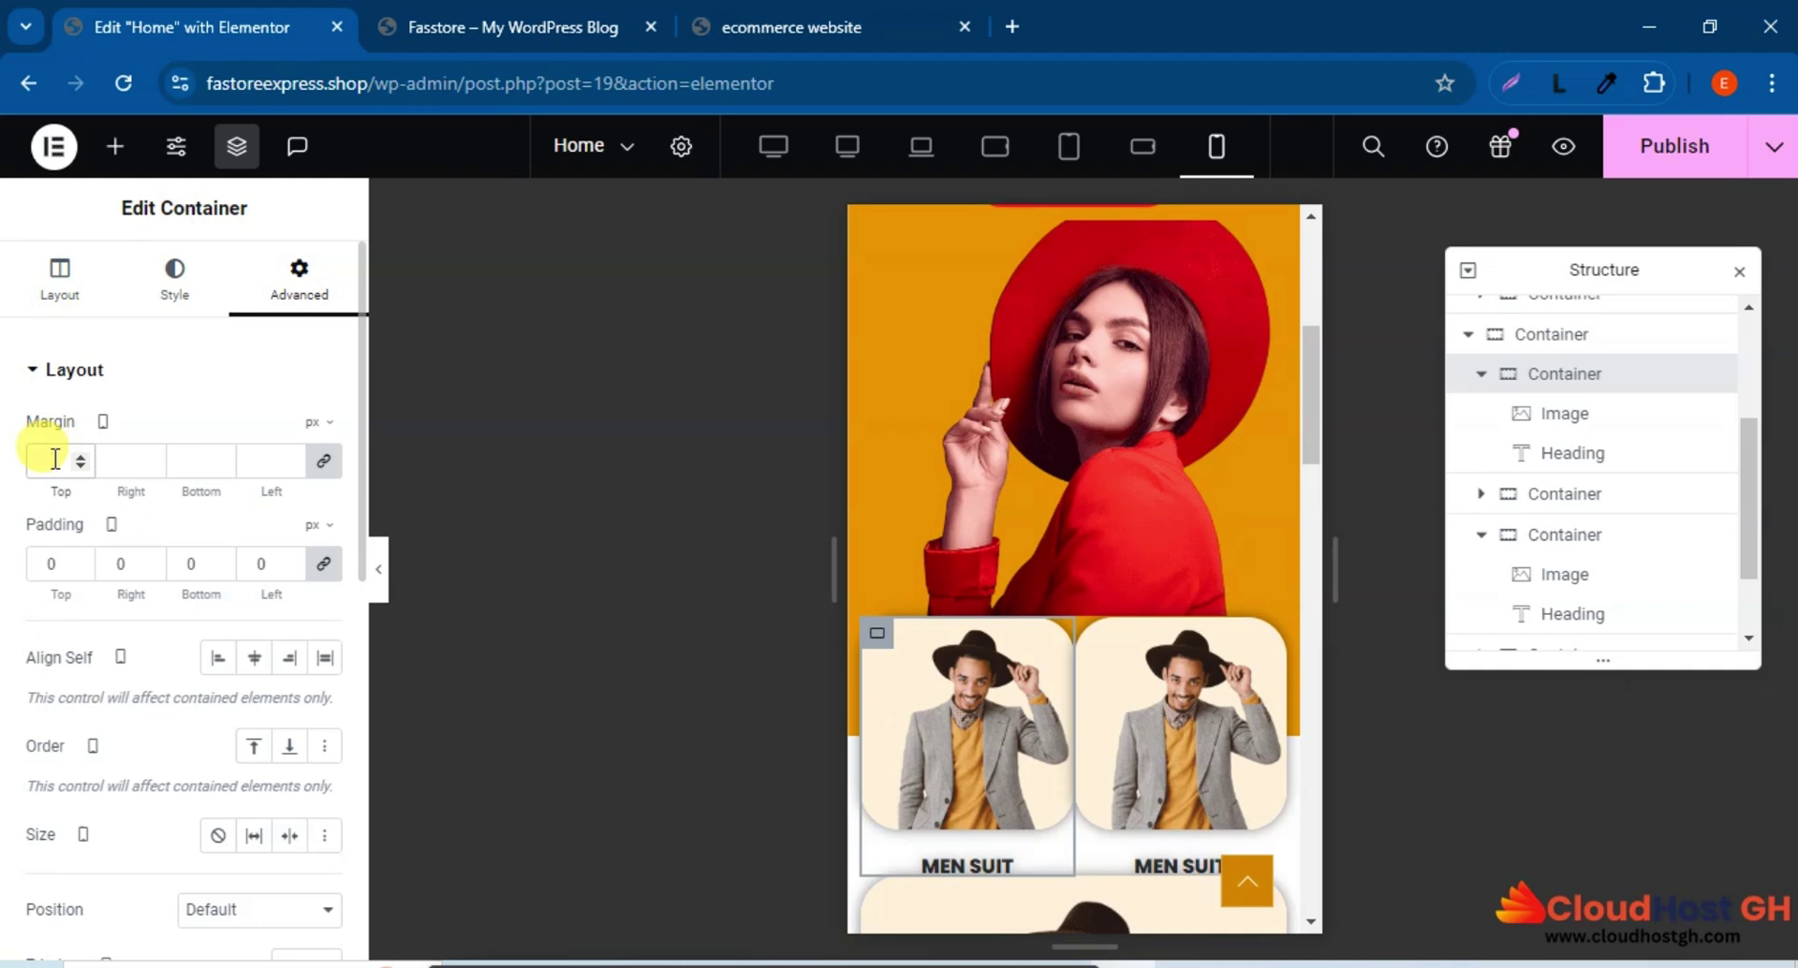
type("5")
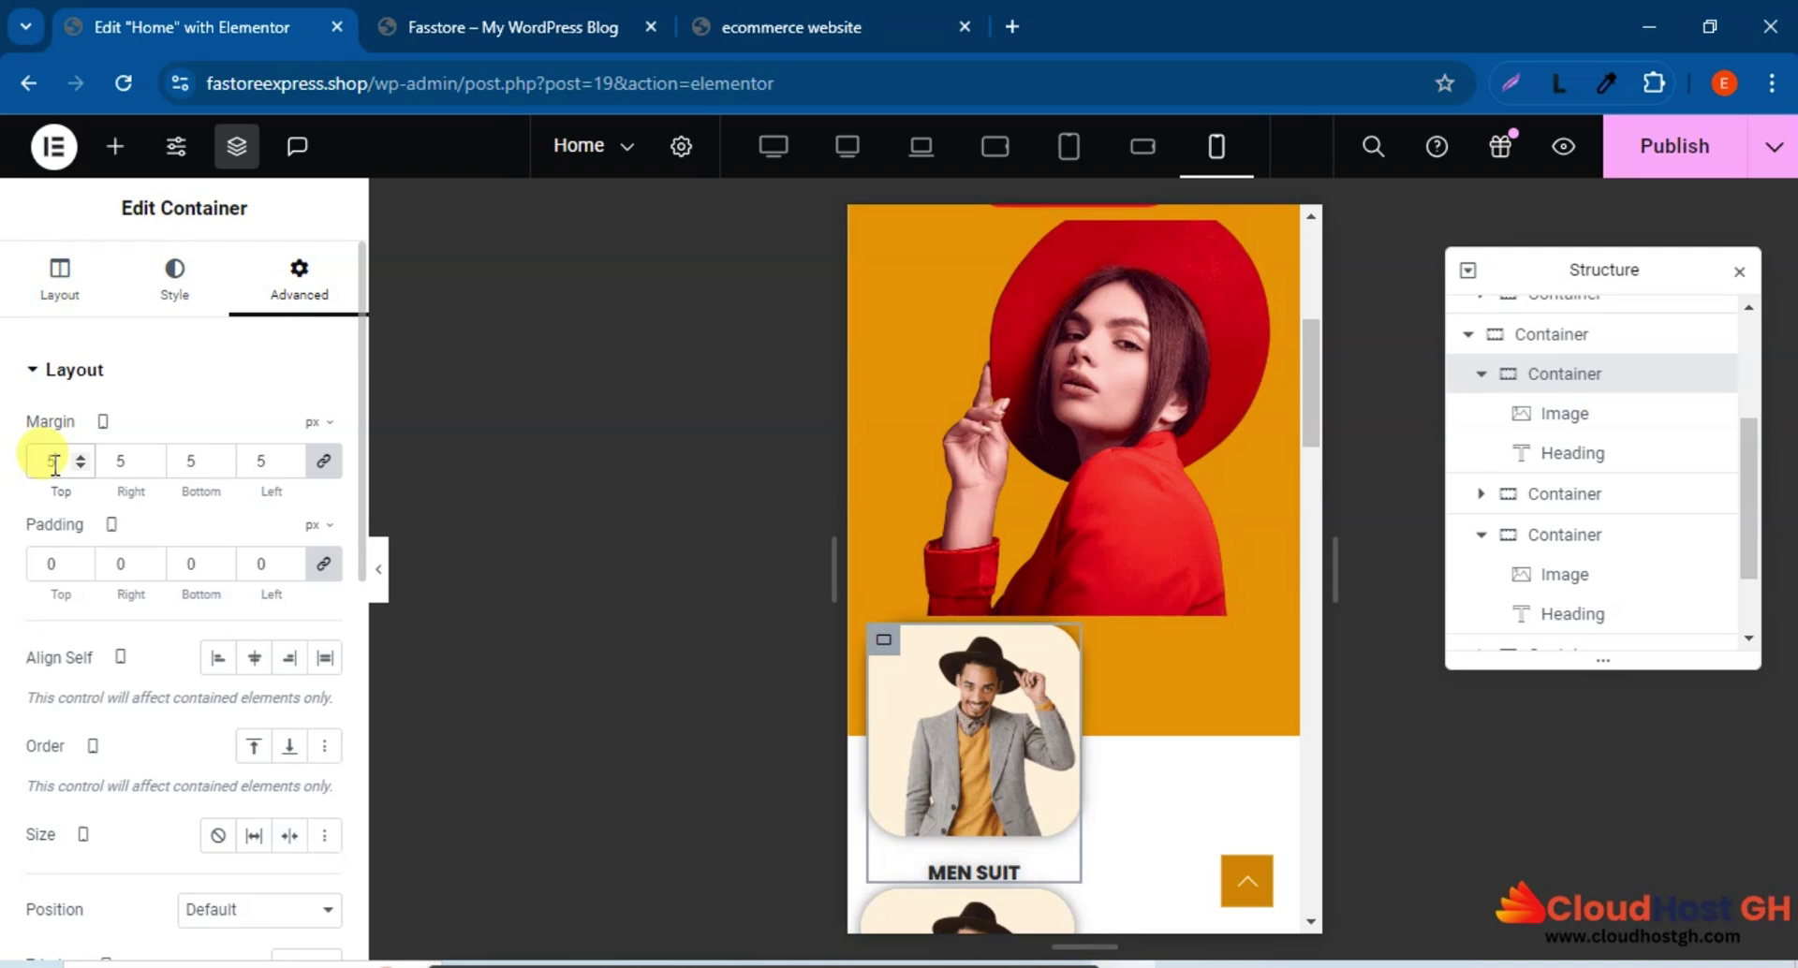
key("BackSpace")
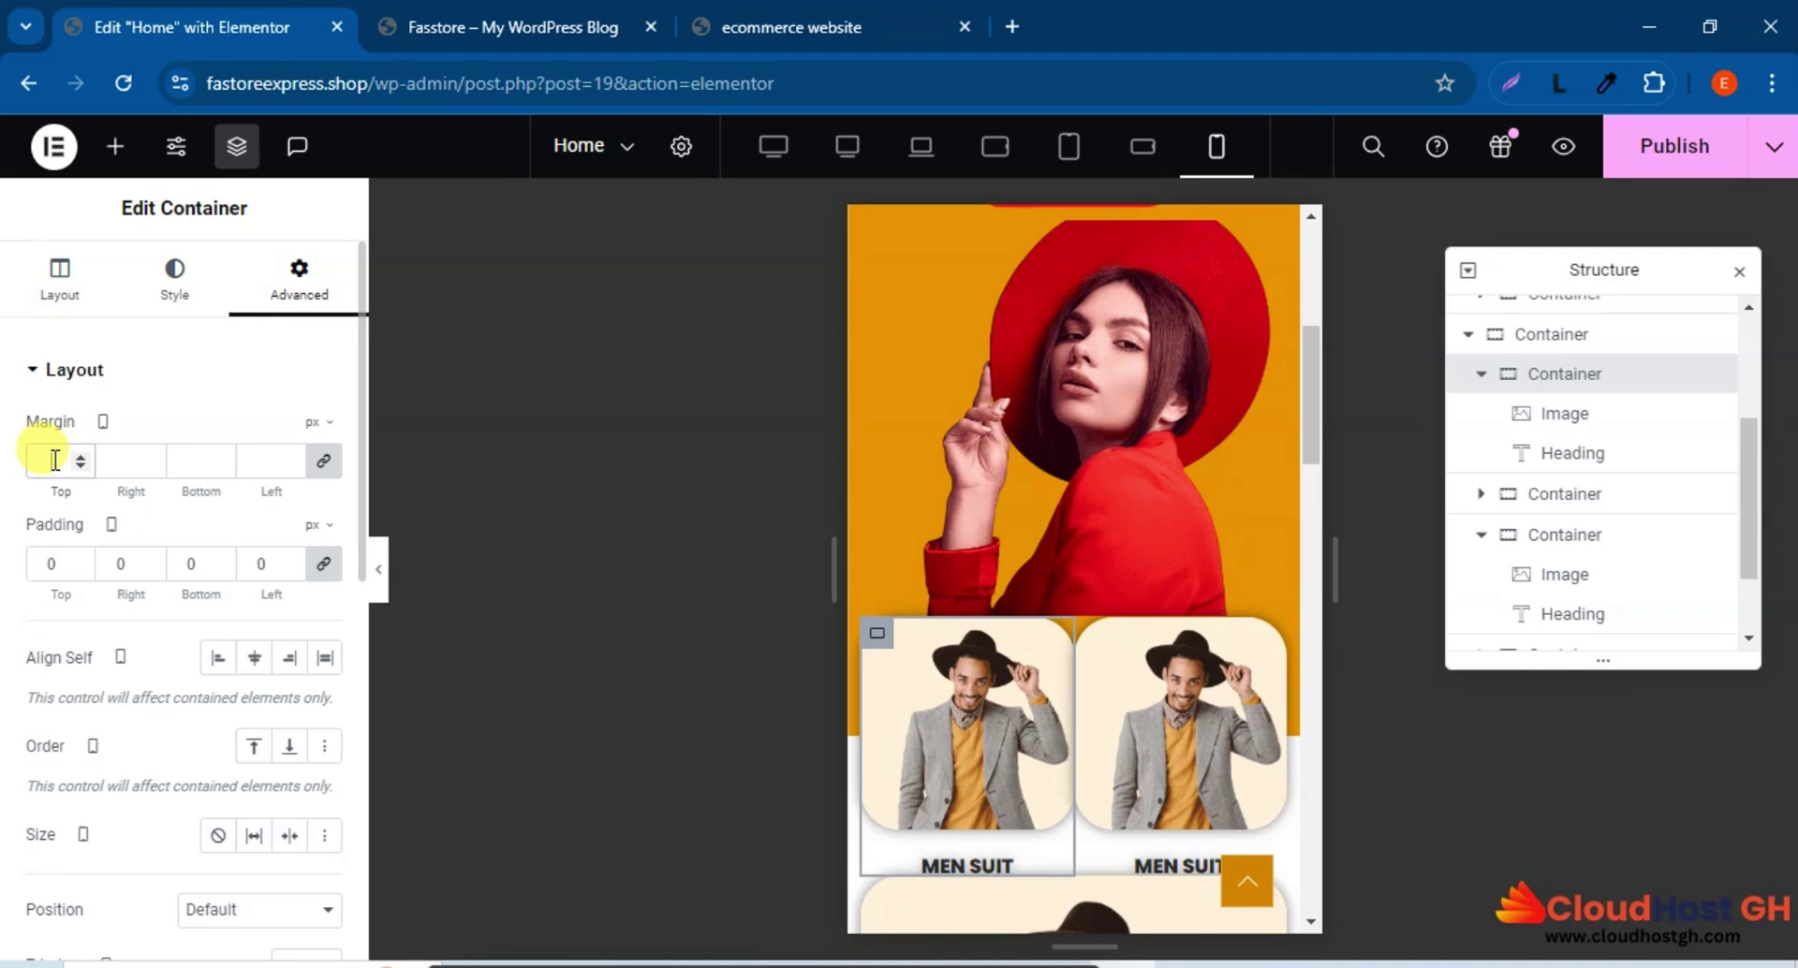
Examine the first category container's advanced and layout settings for options that control spacing between the two mobile cards.
scroll(104, 590, "down", 4)
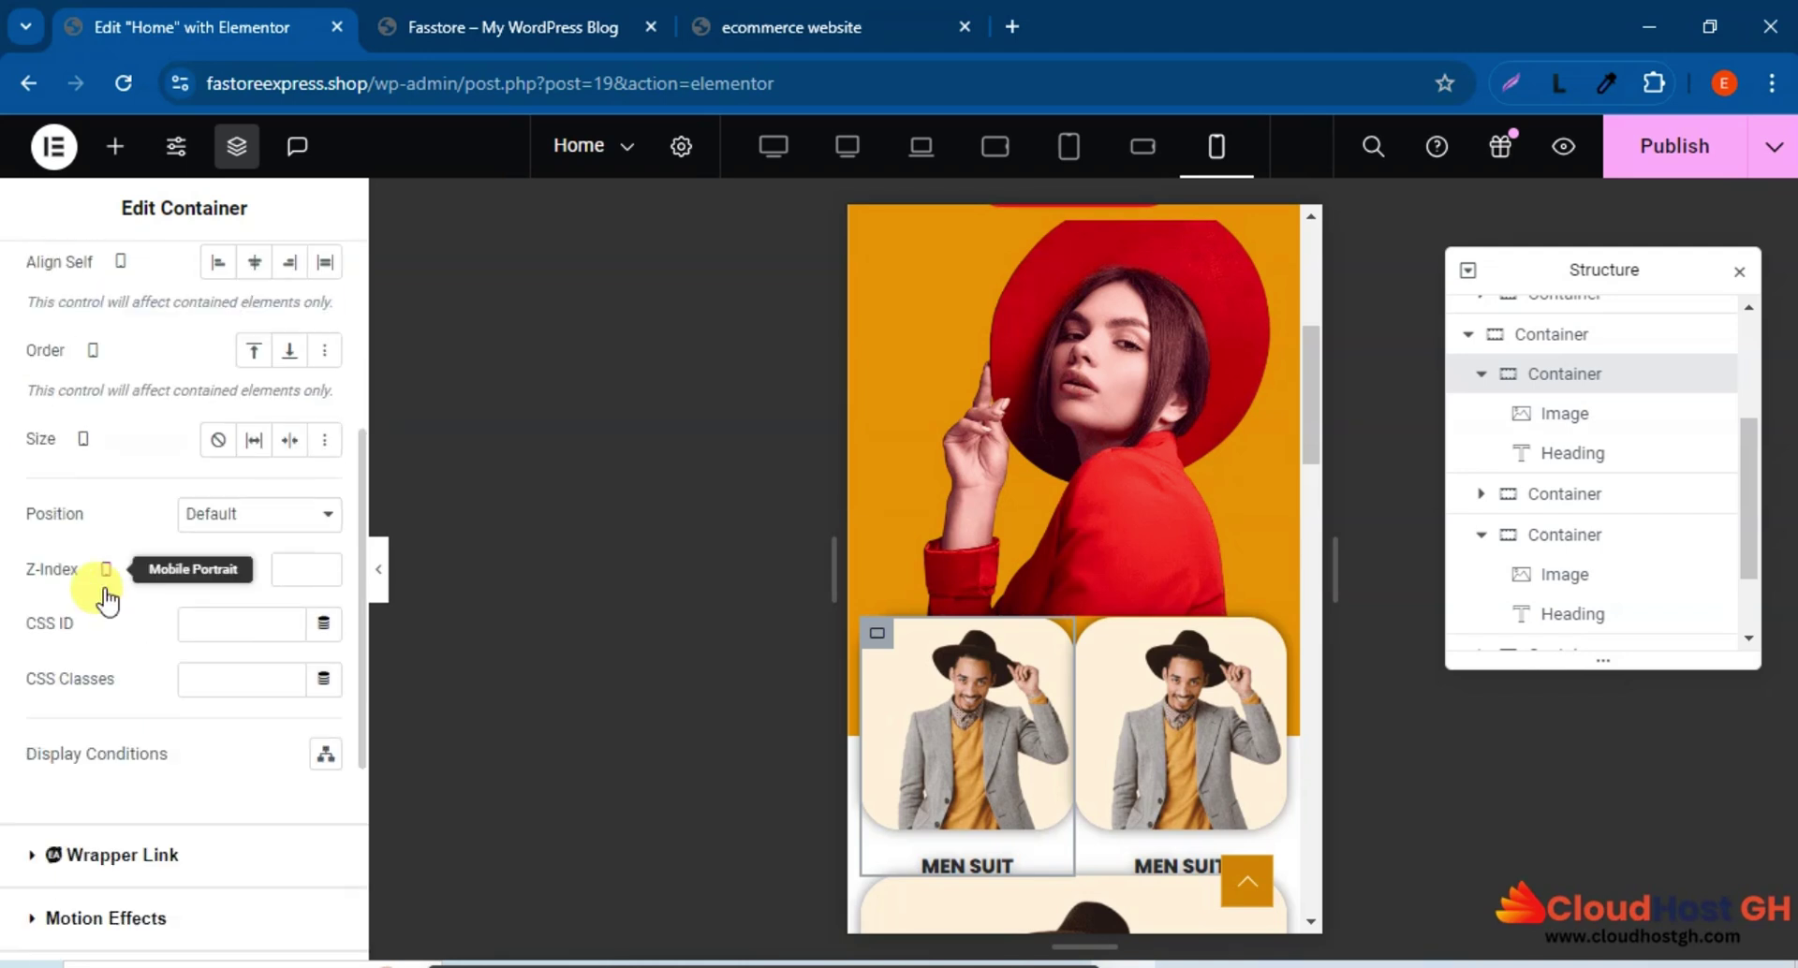
scroll(177, 592, "down", 3)
scroll(178, 592, "up", 7)
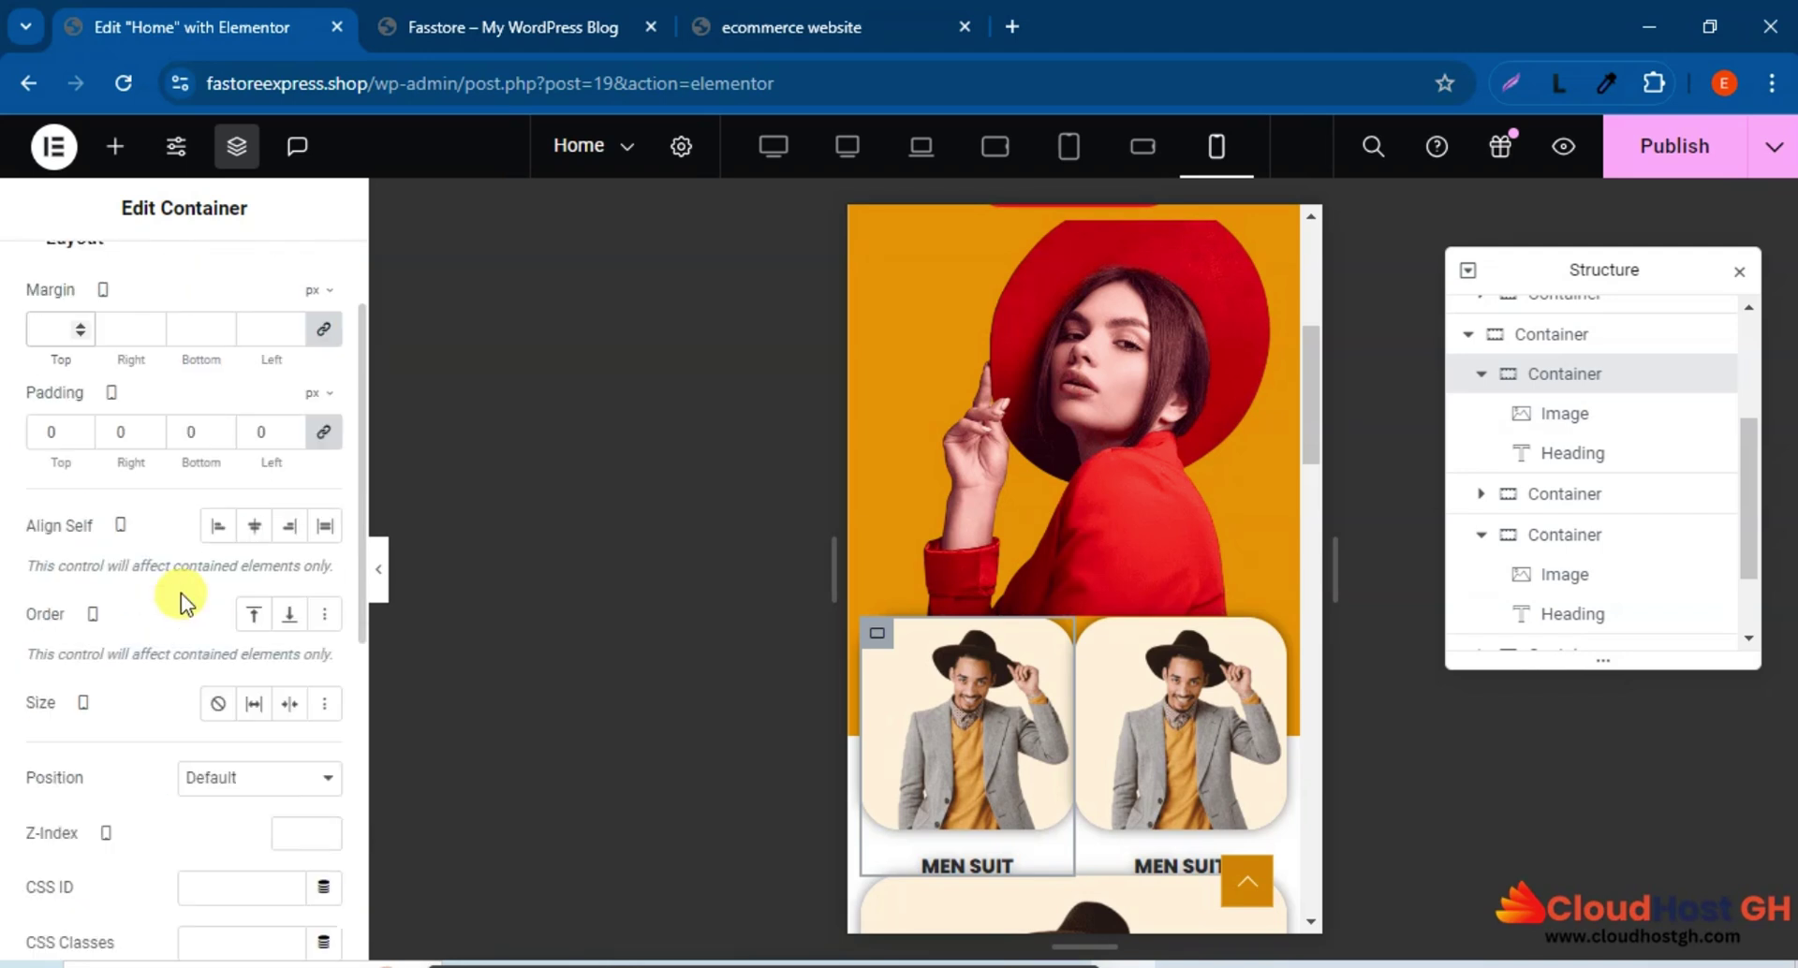
scroll(178, 591, "down", 7)
scroll(181, 599, "up", 7)
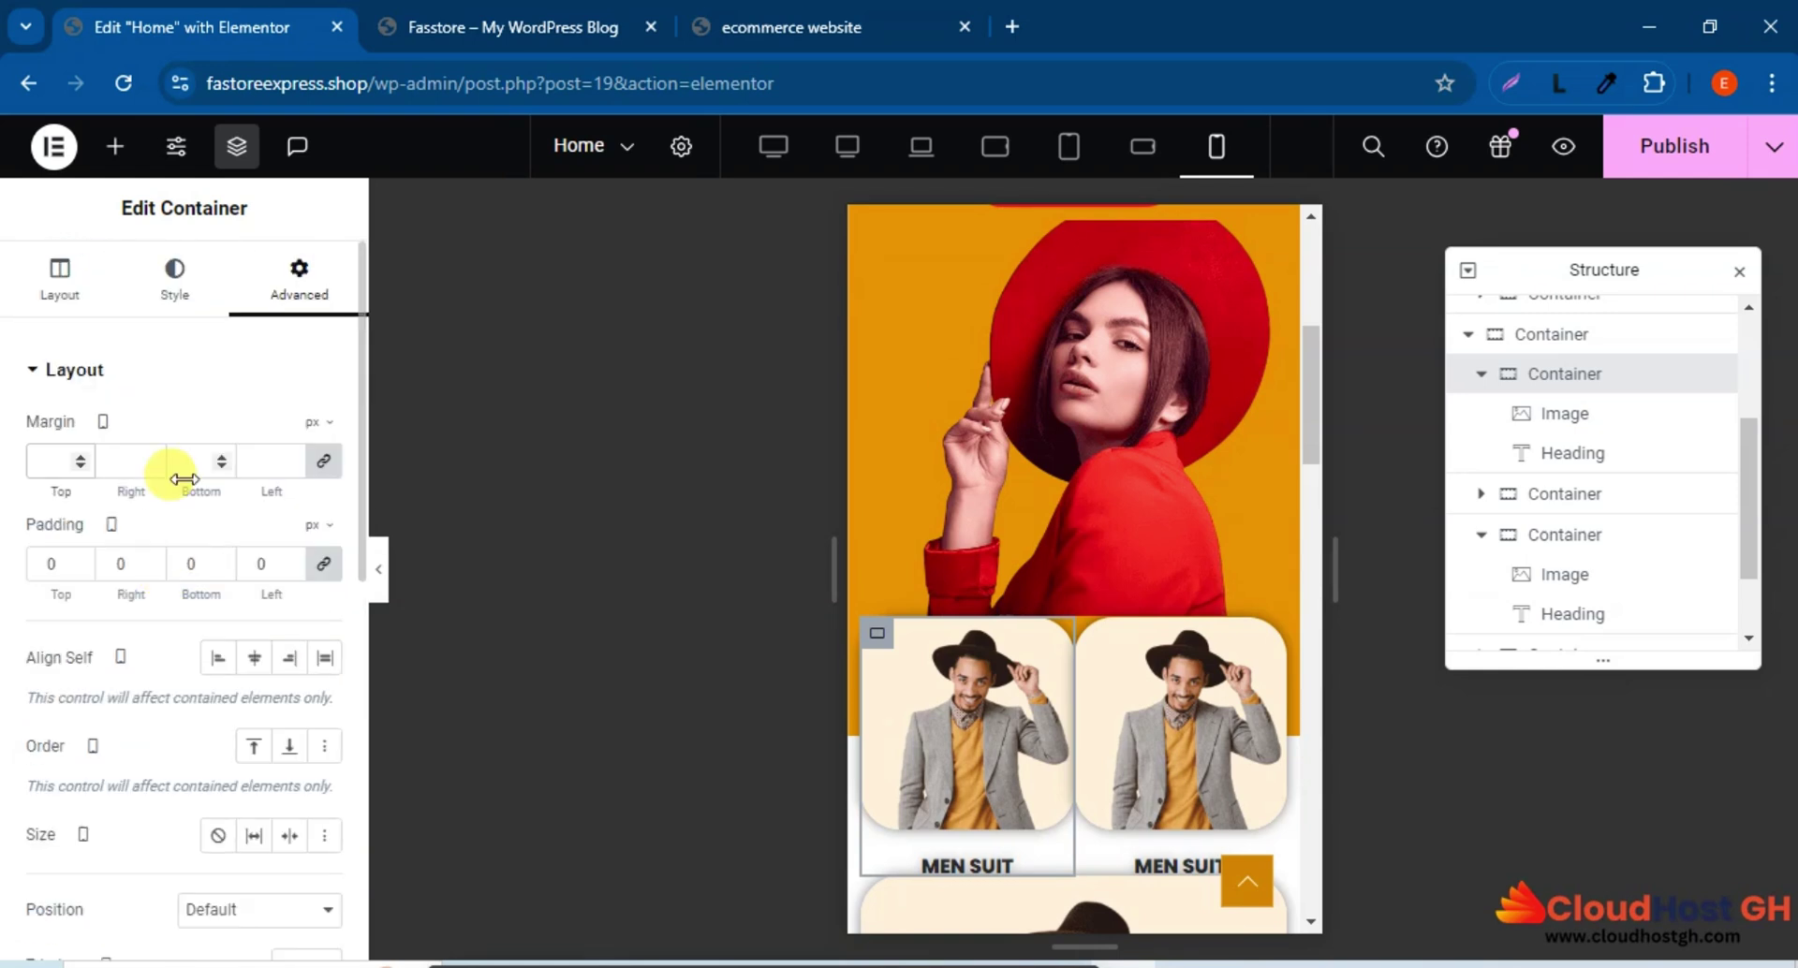
left_click(59, 281)
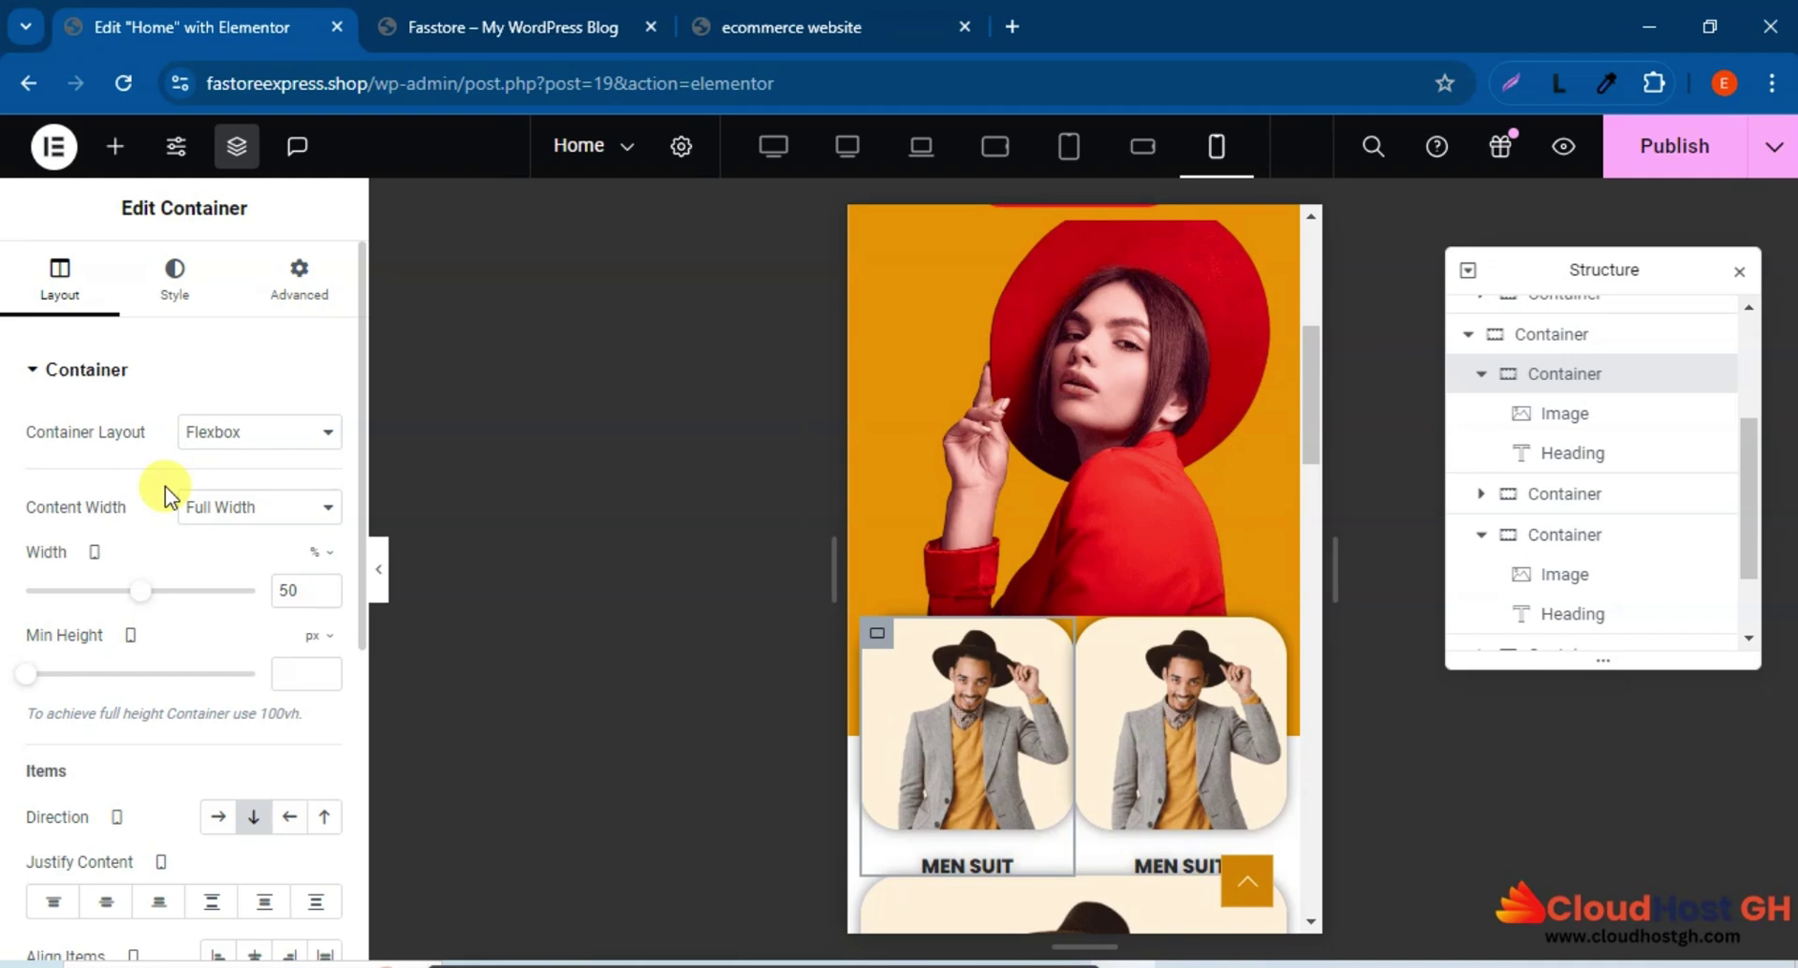
scroll(165, 492, "down", 4)
scroll(166, 503, "down", 2)
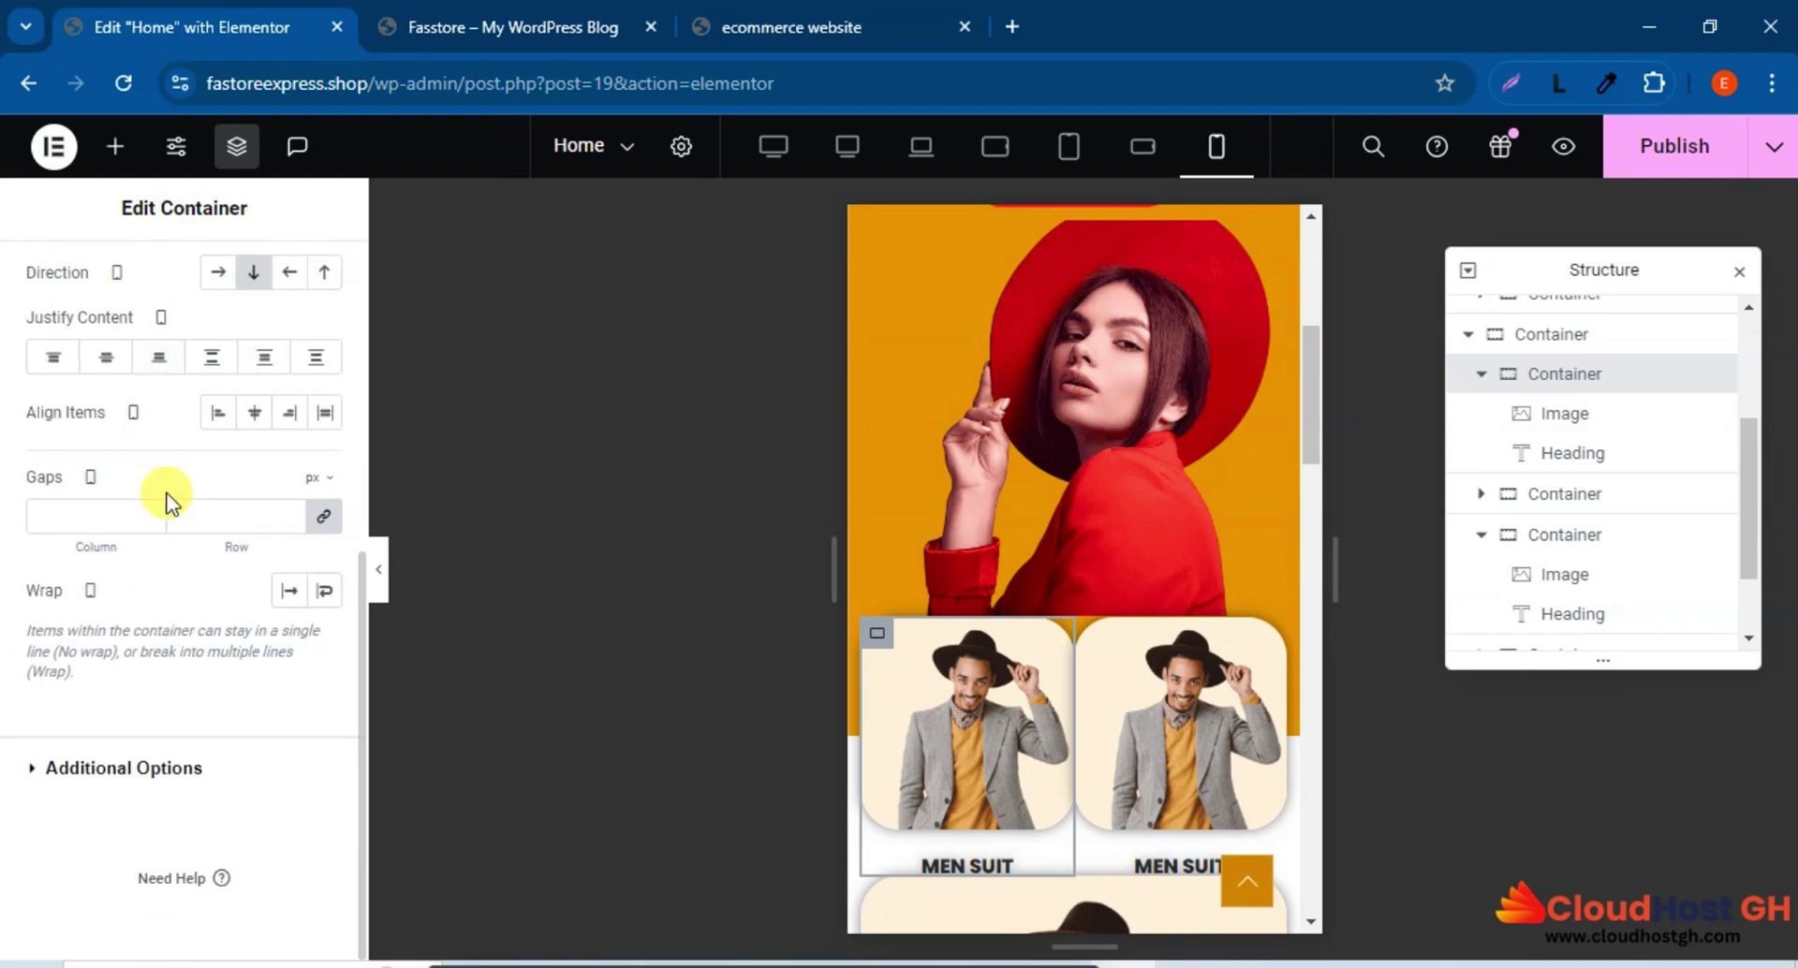
scroll(170, 502, "up", 3)
scroll(166, 503, "up", 3)
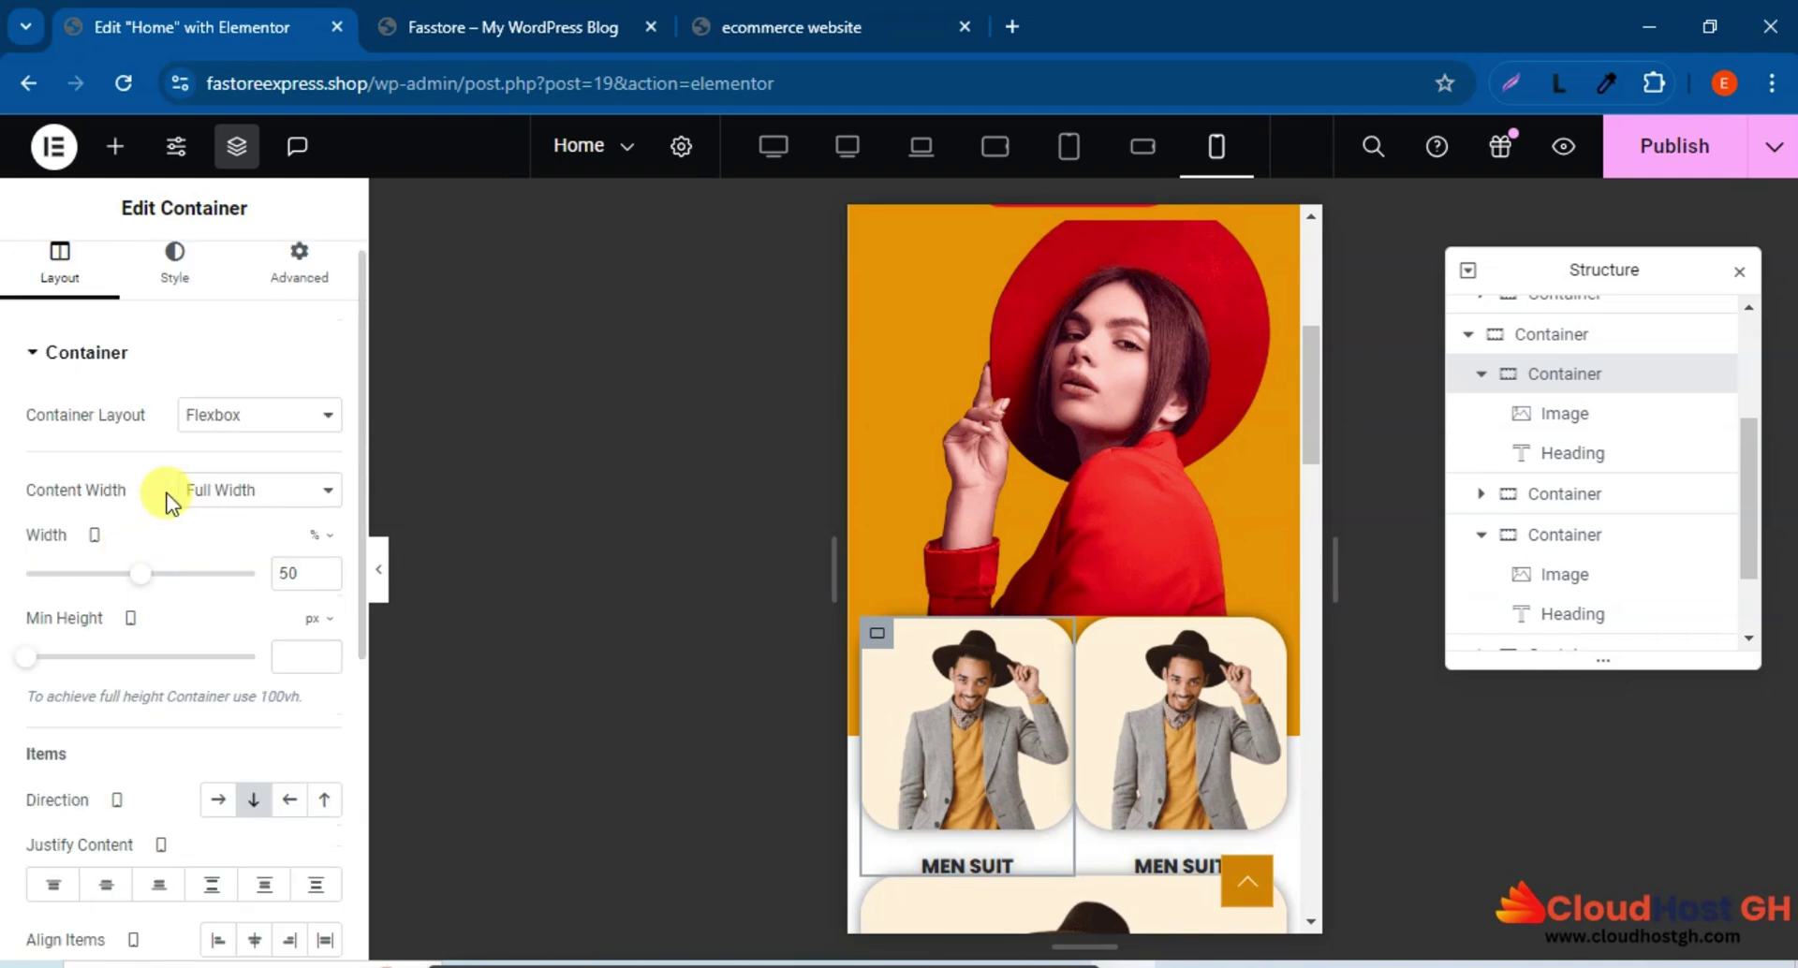
scroll(165, 503, "up", 1)
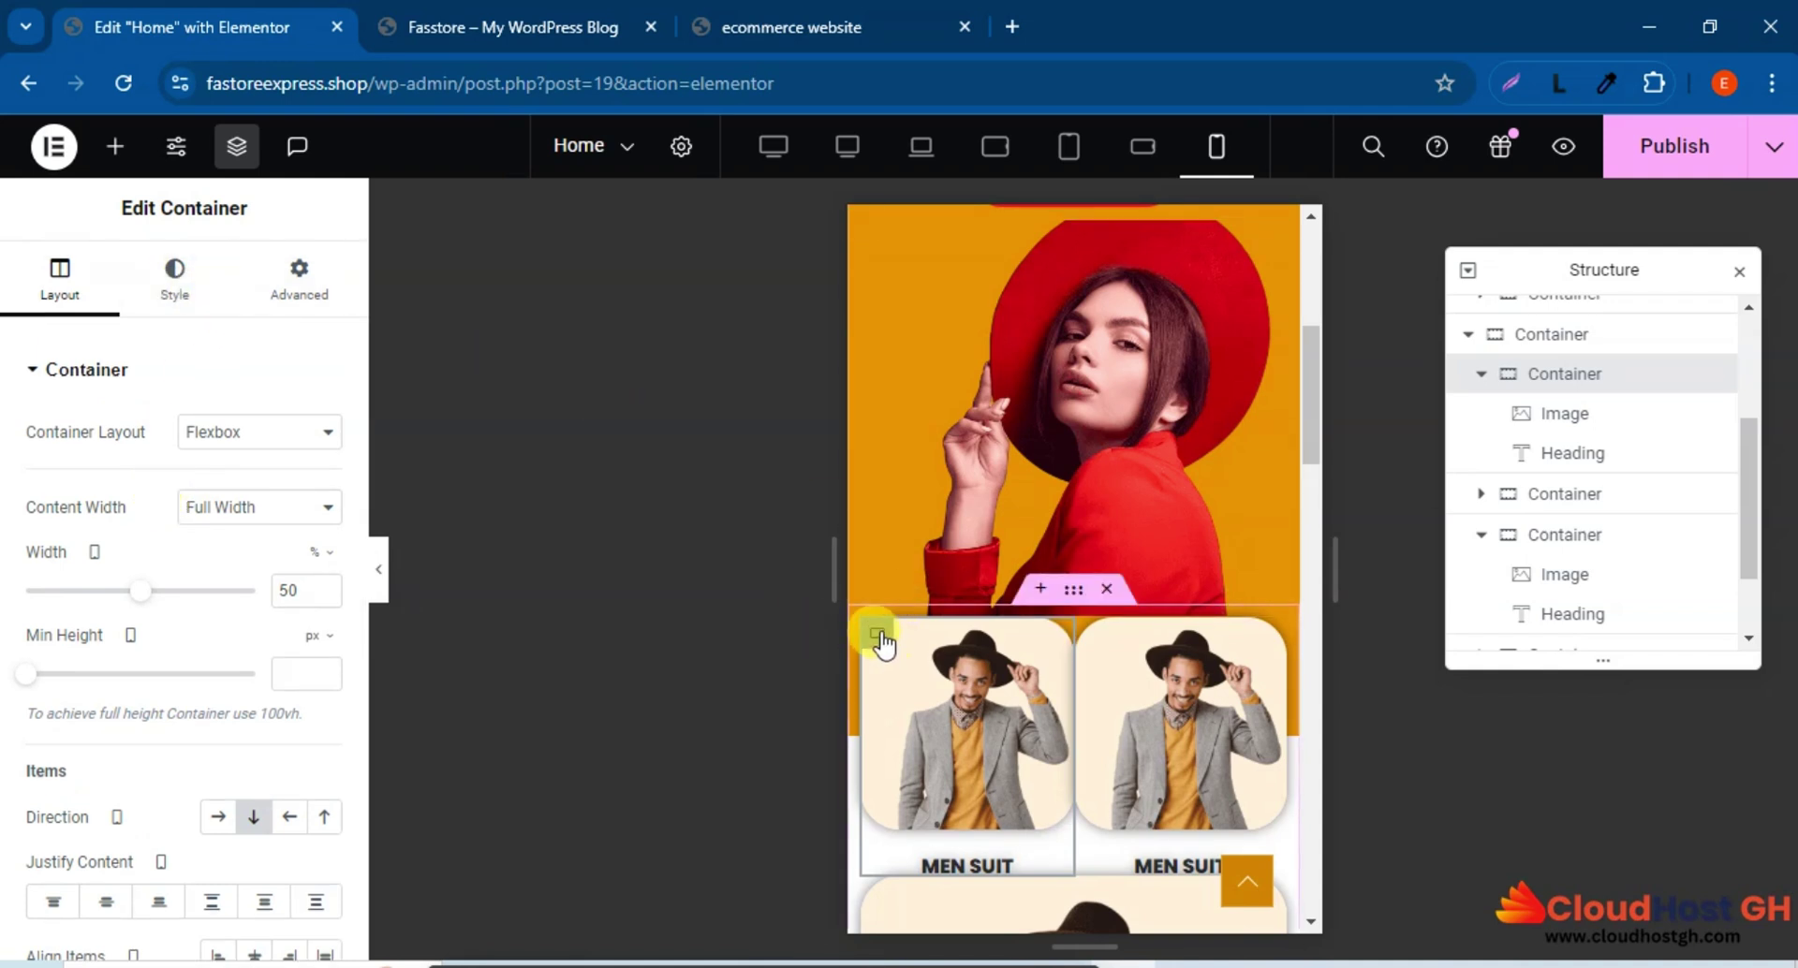
left_click(302, 292)
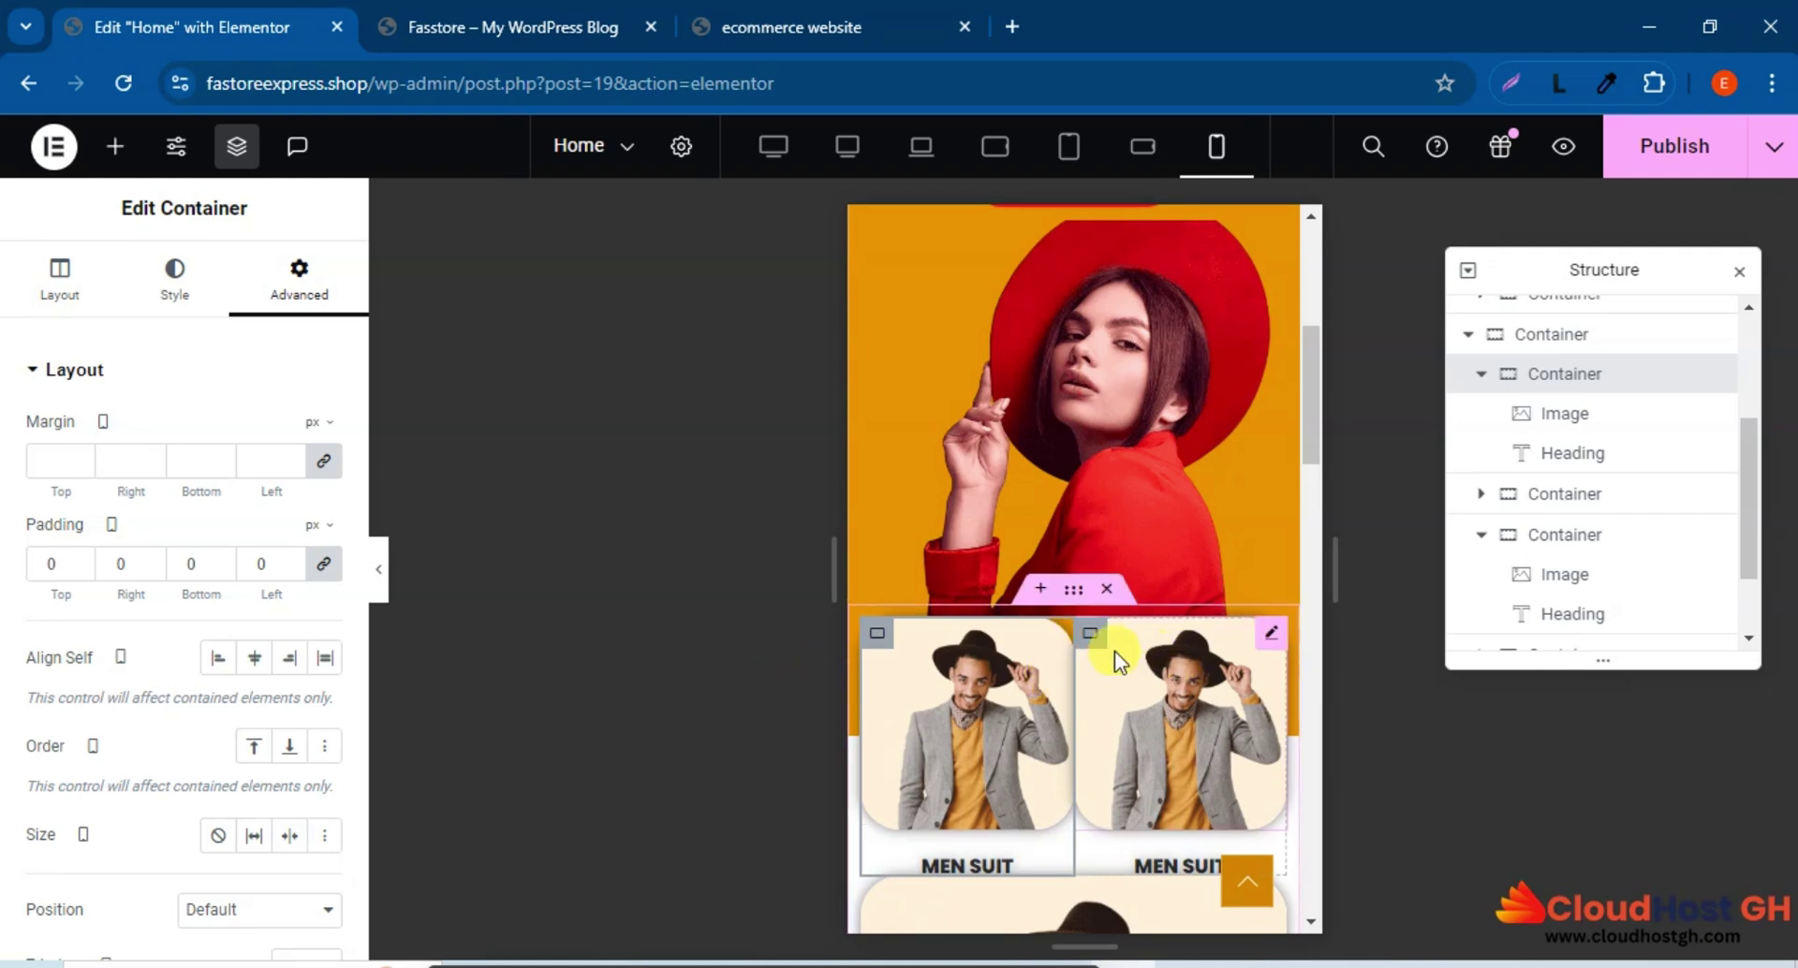
scroll(1109, 705, "down", 2)
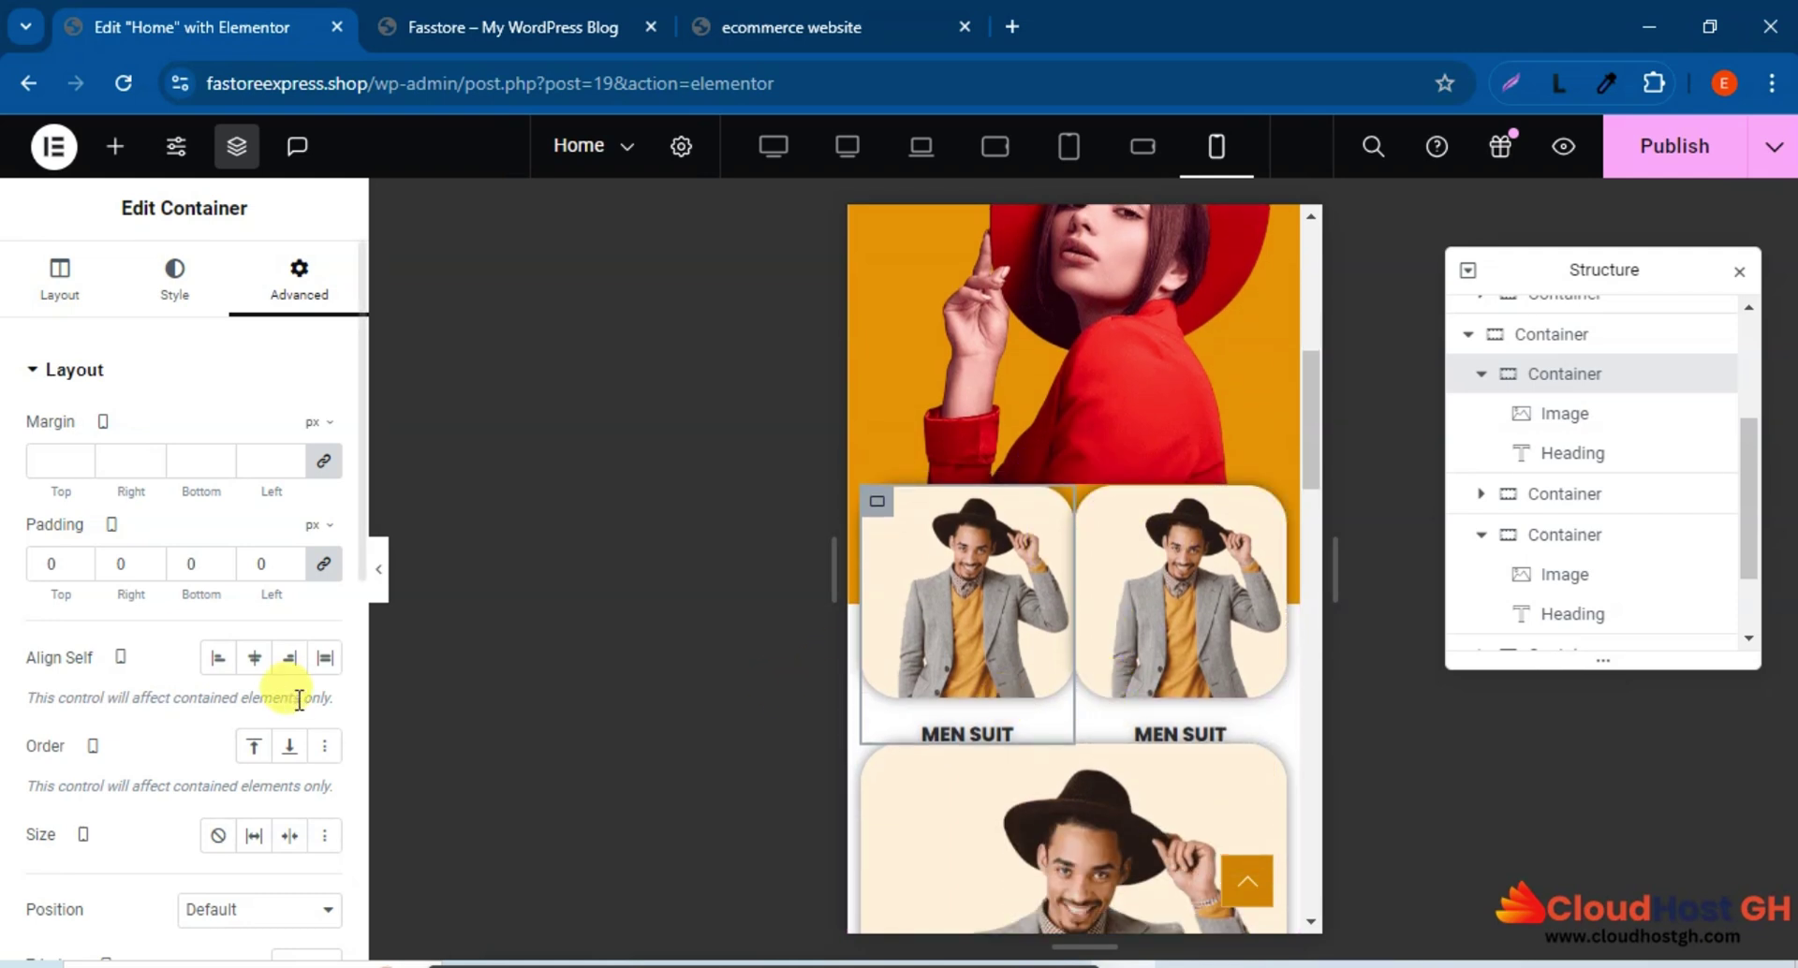
scroll(323, 688, "down", 3)
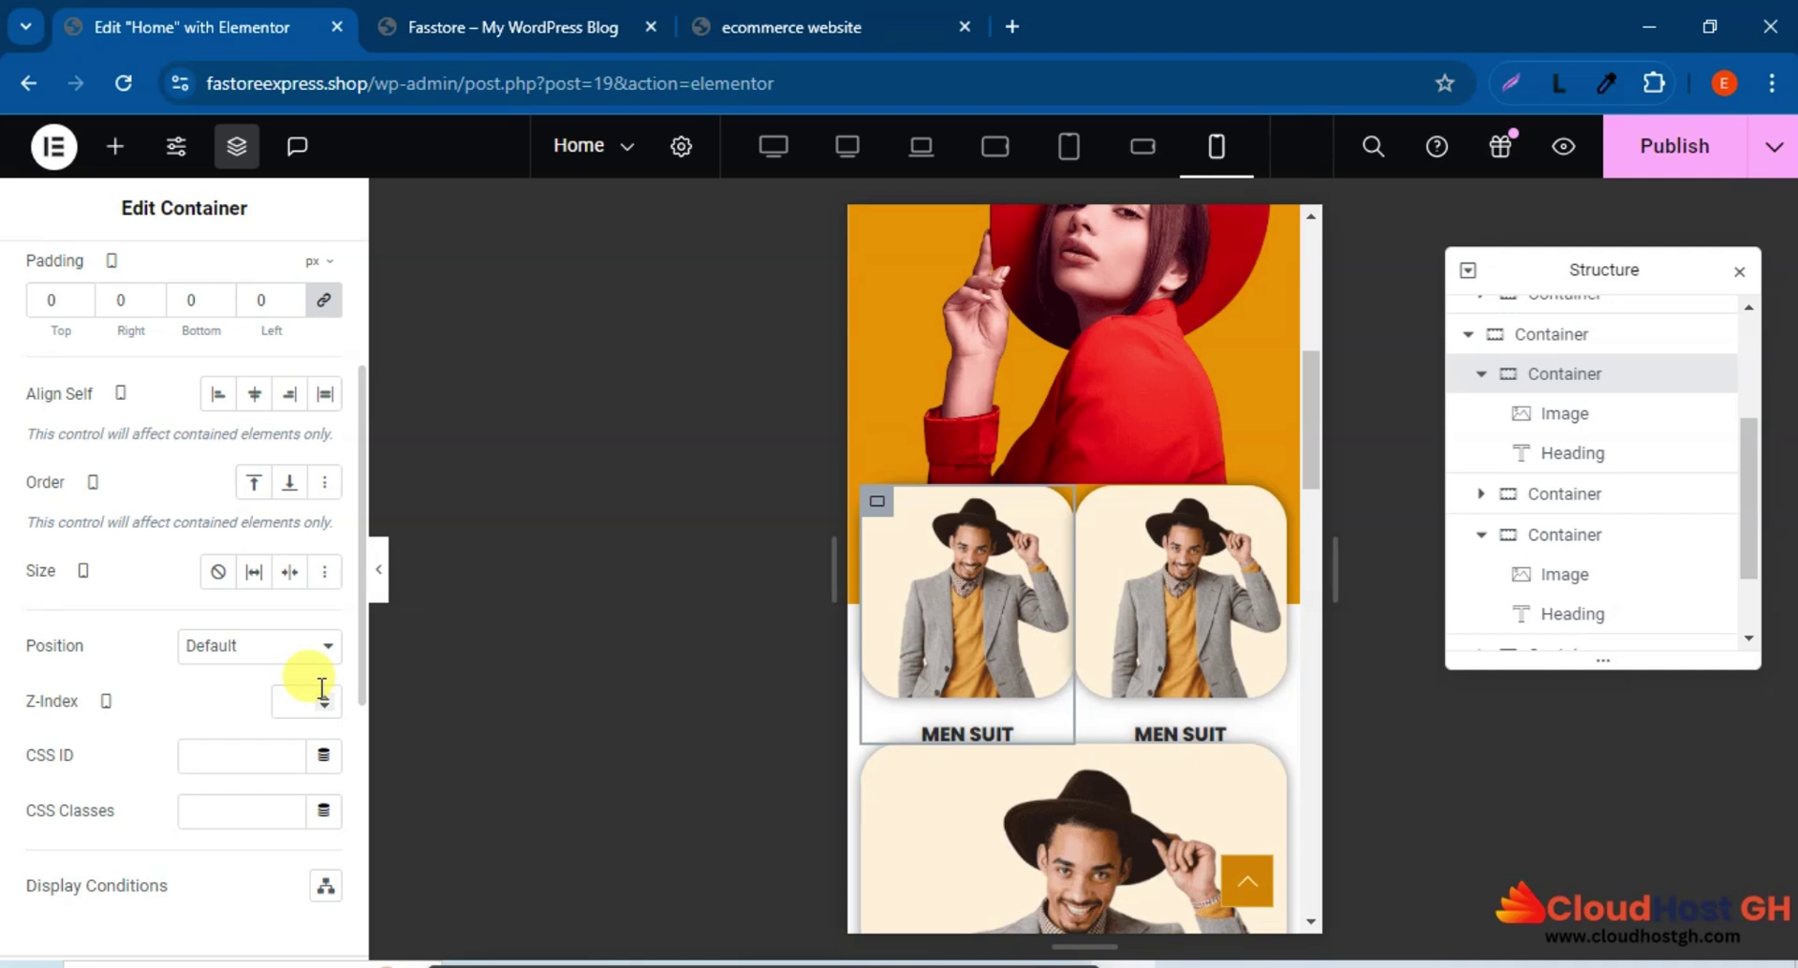
scroll(322, 690, "down", 3)
scroll(320, 697, "down", 3)
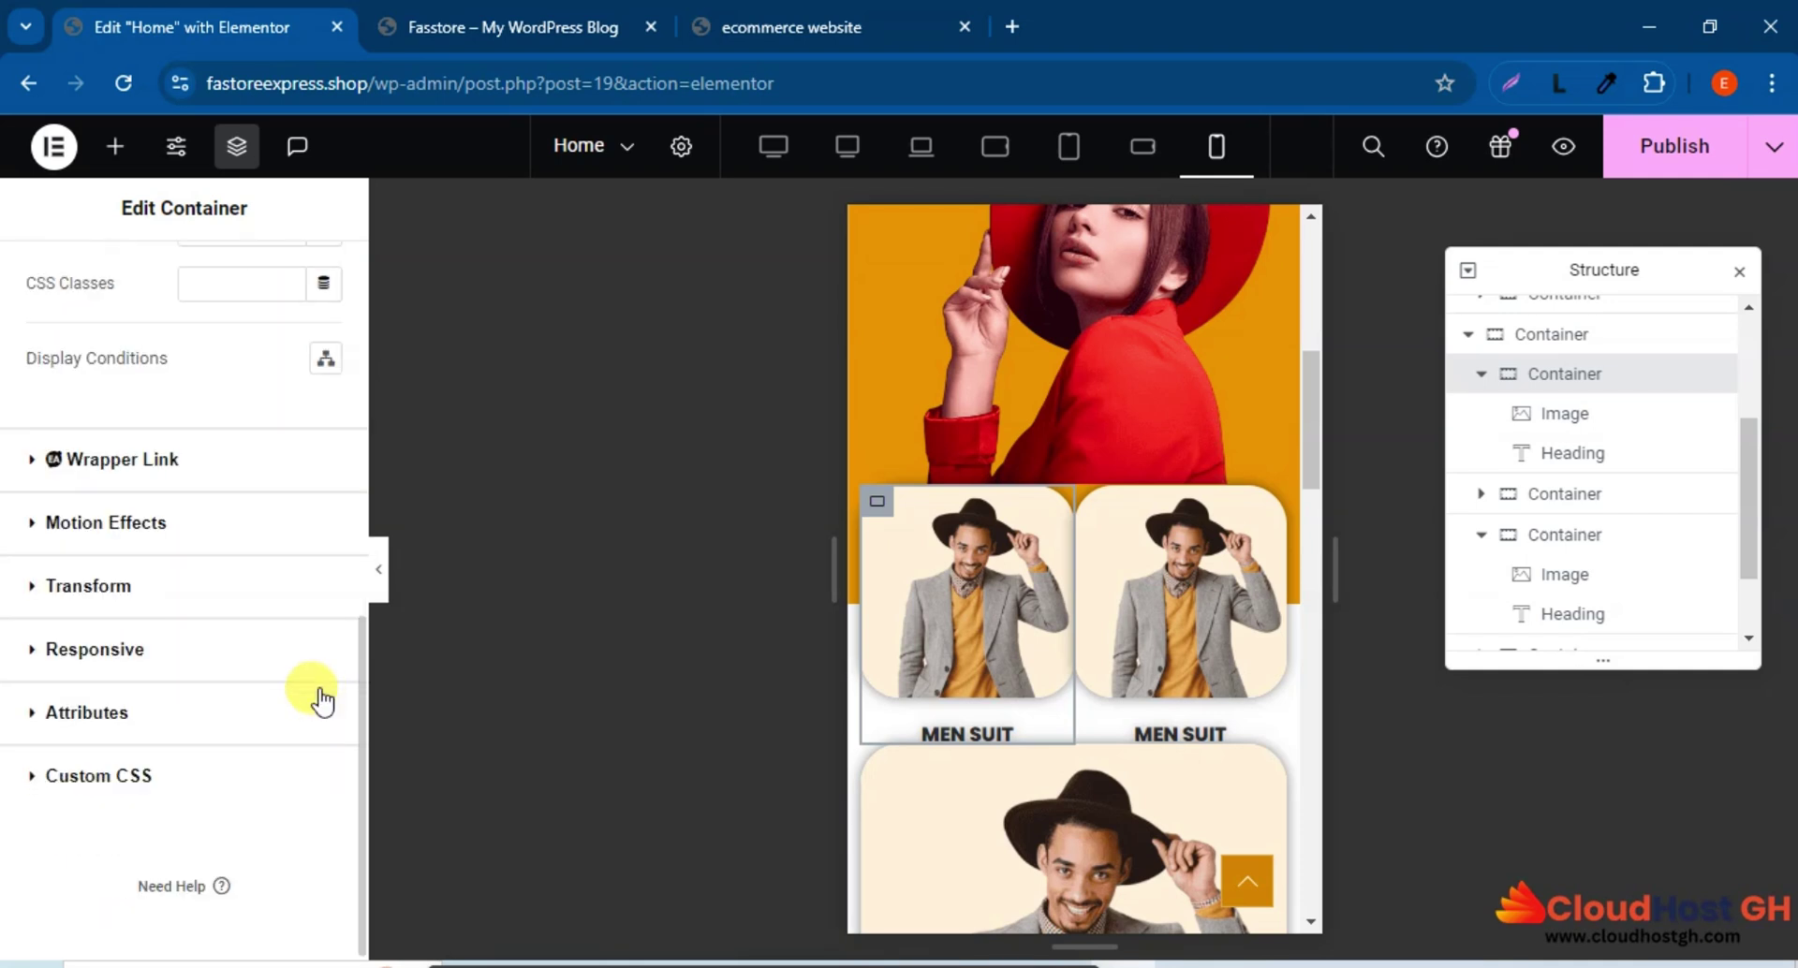
scroll(319, 696, "up", 2)
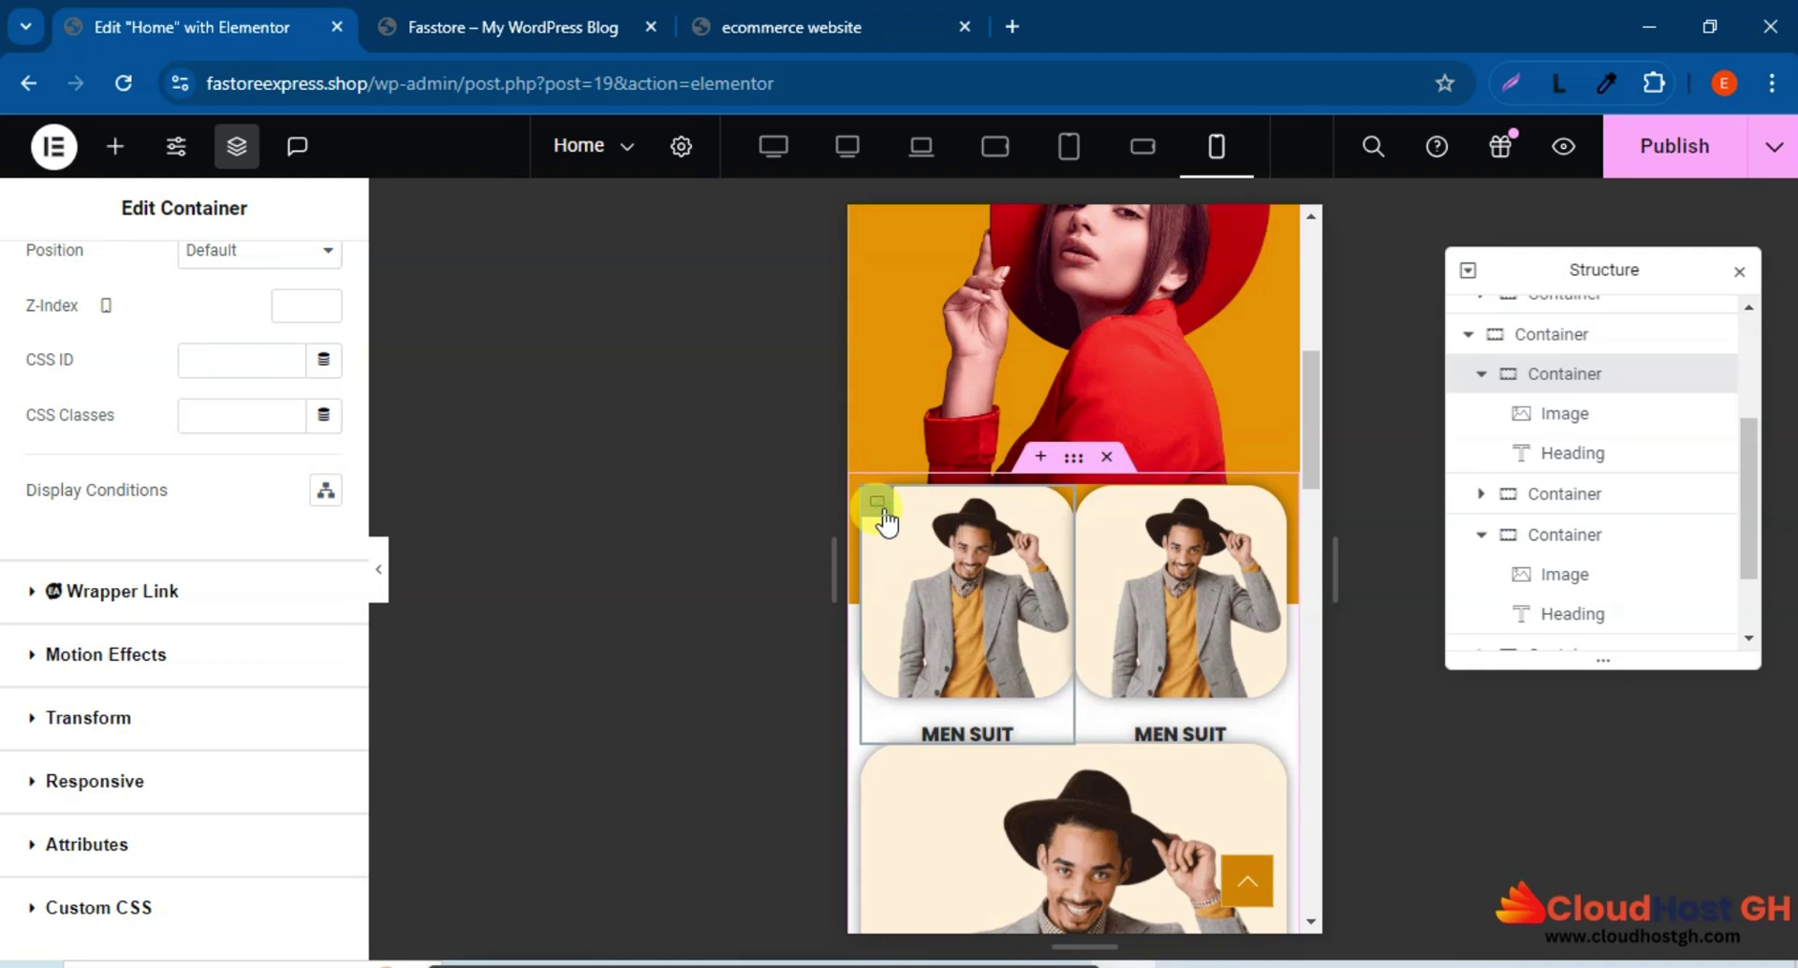
Set the second category column container's Mobile Portrait width to 100%.
scroll(1193, 644, "up", 5)
scroll(1188, 644, "down", 4)
left_click(1089, 638)
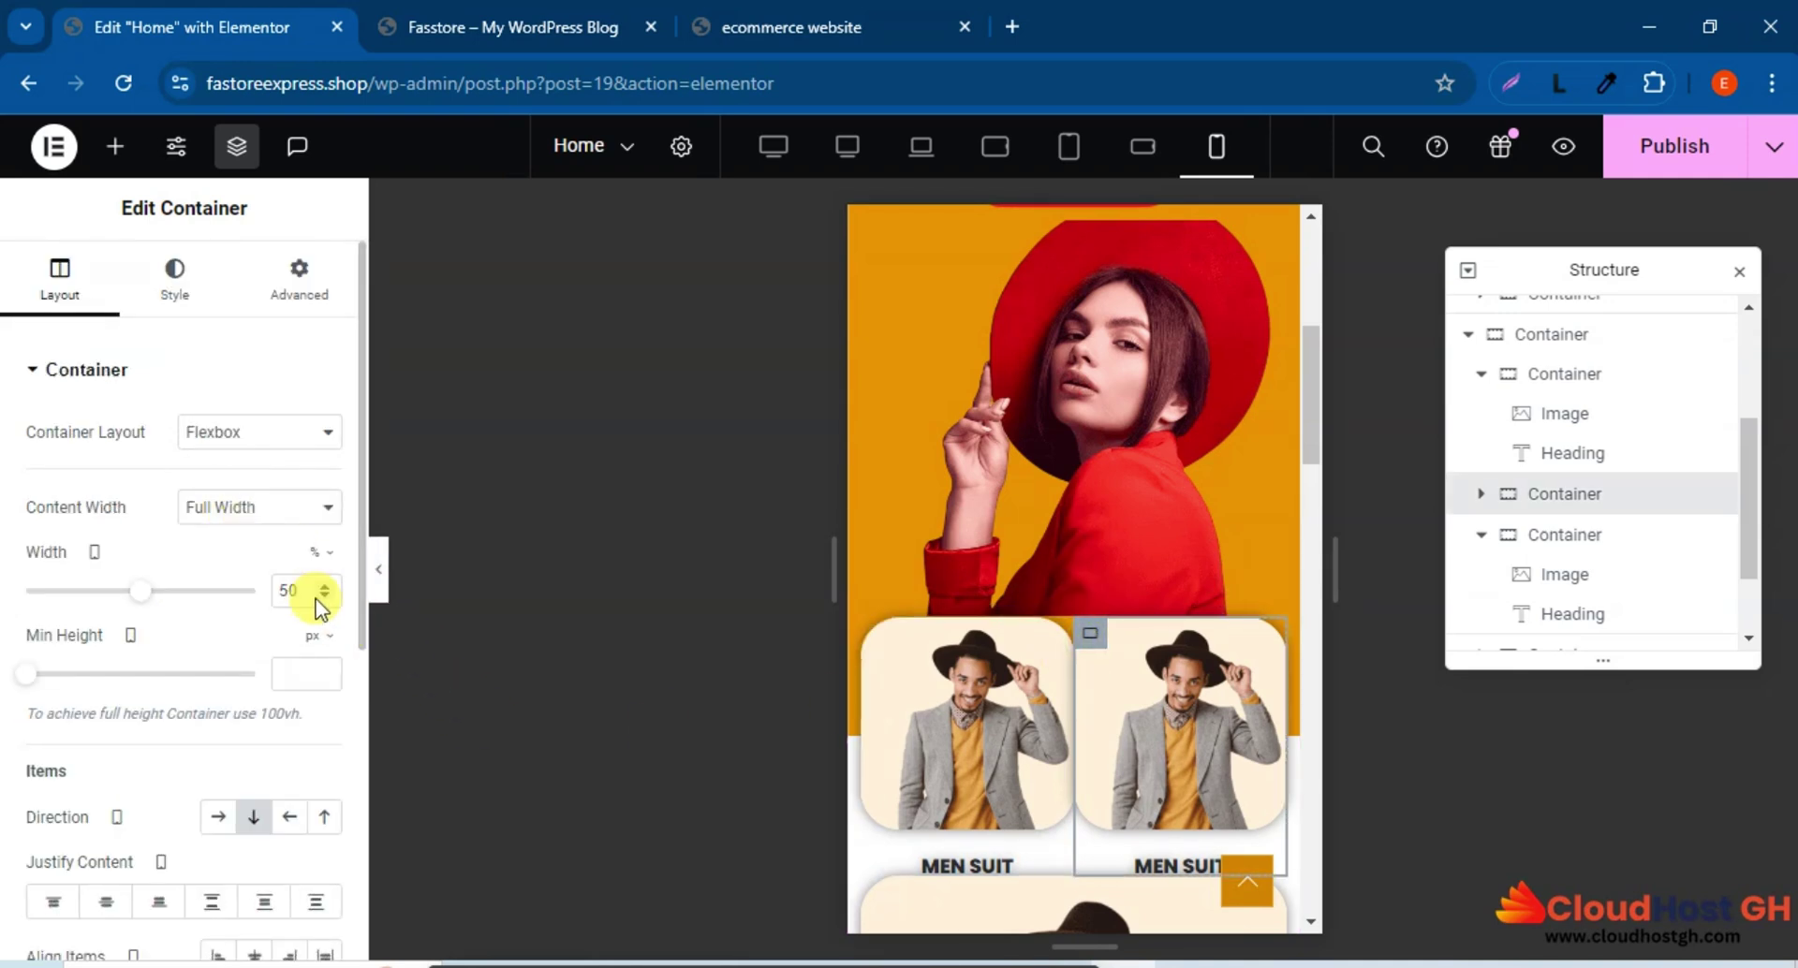
left_click(302, 582)
type("1")
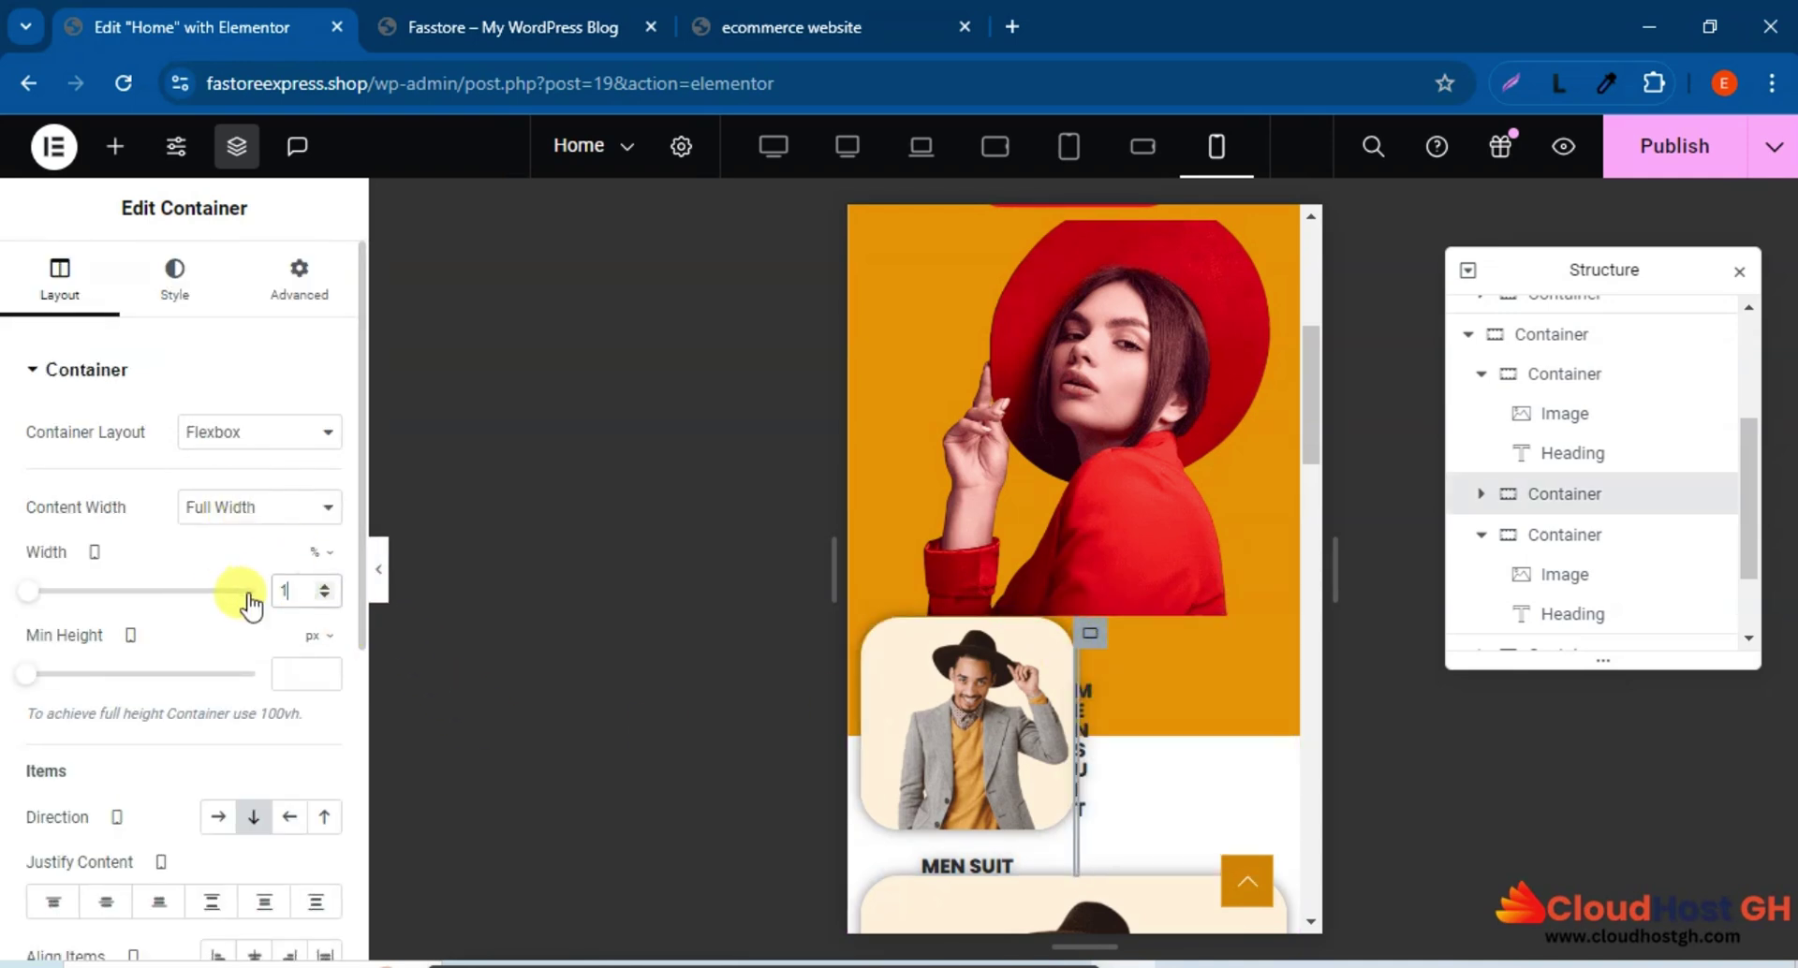
type("00")
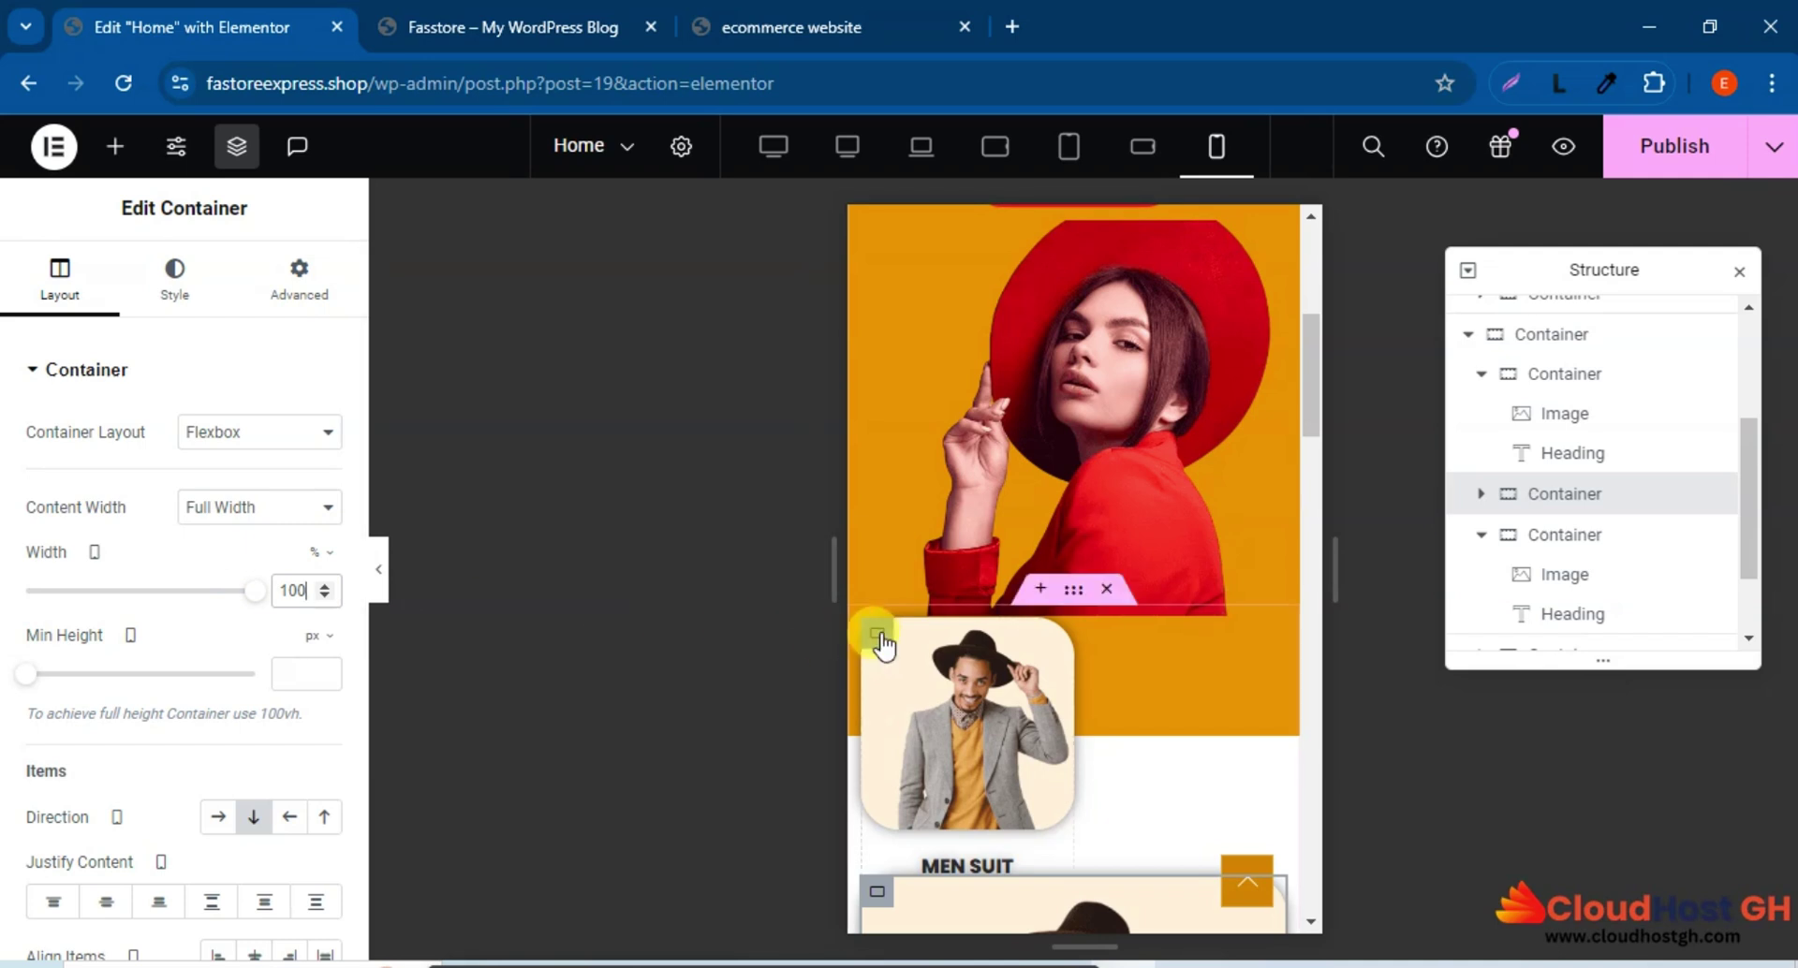
Set the first category column container's Mobile Portrait width to 33%.
left_click(880, 639)
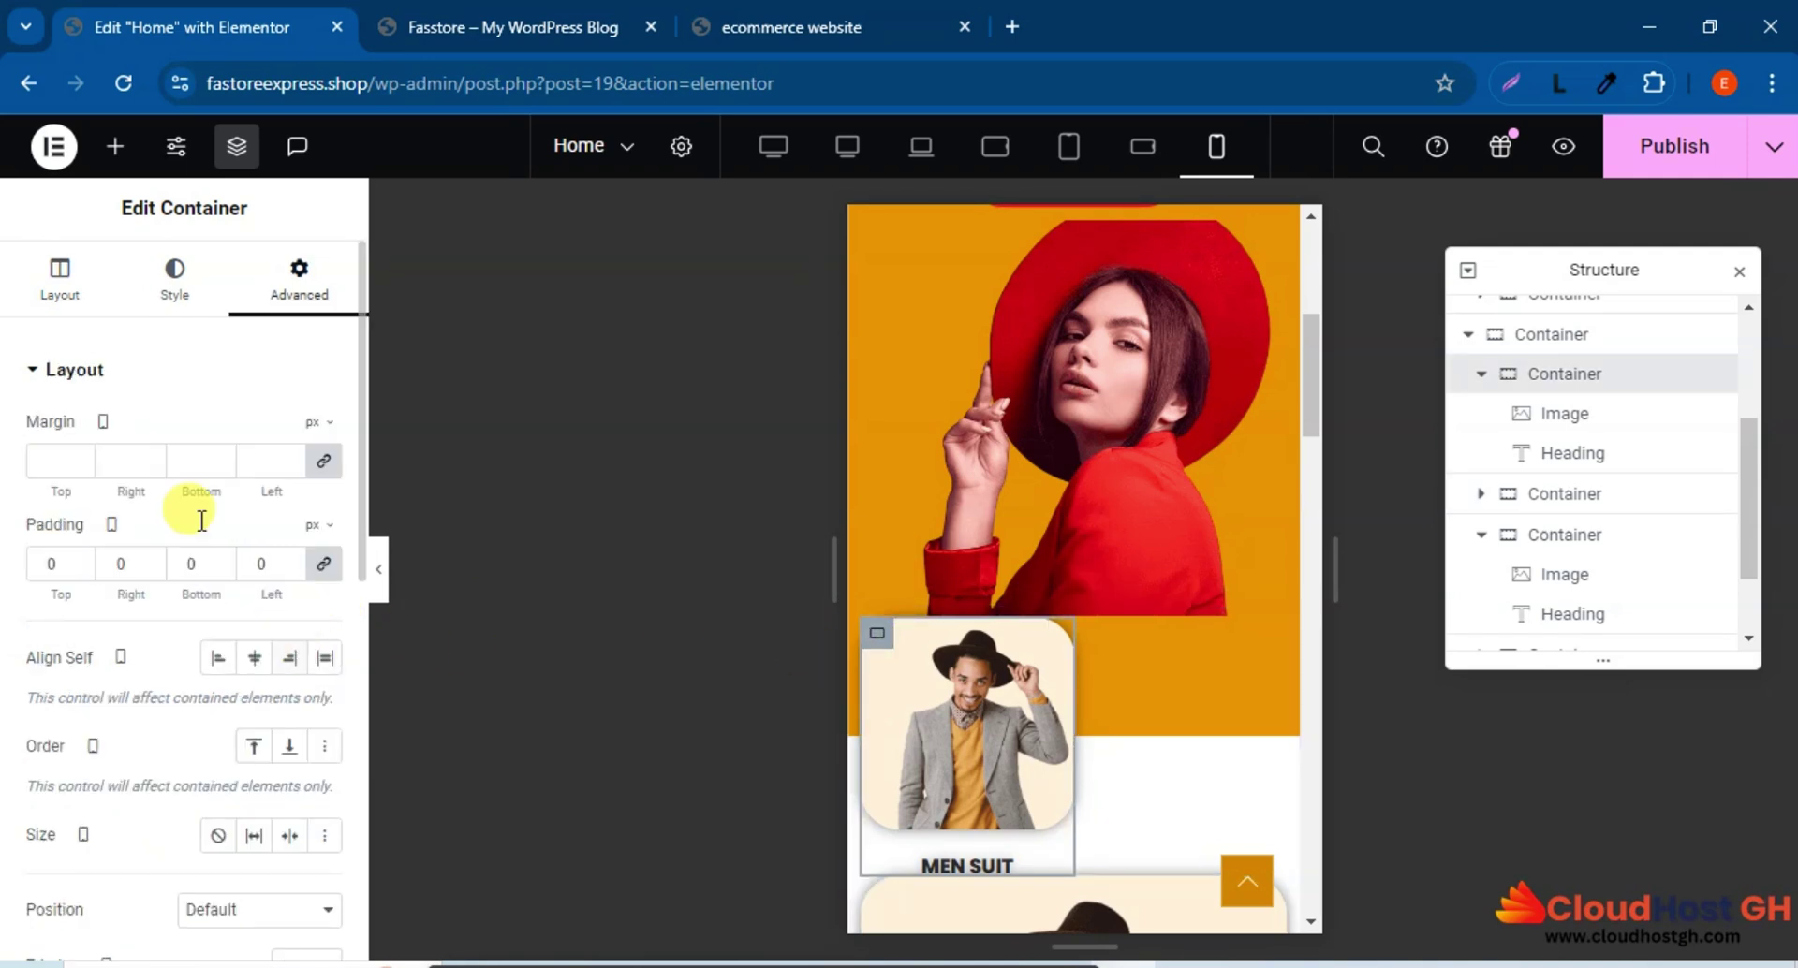
left_click(60, 286)
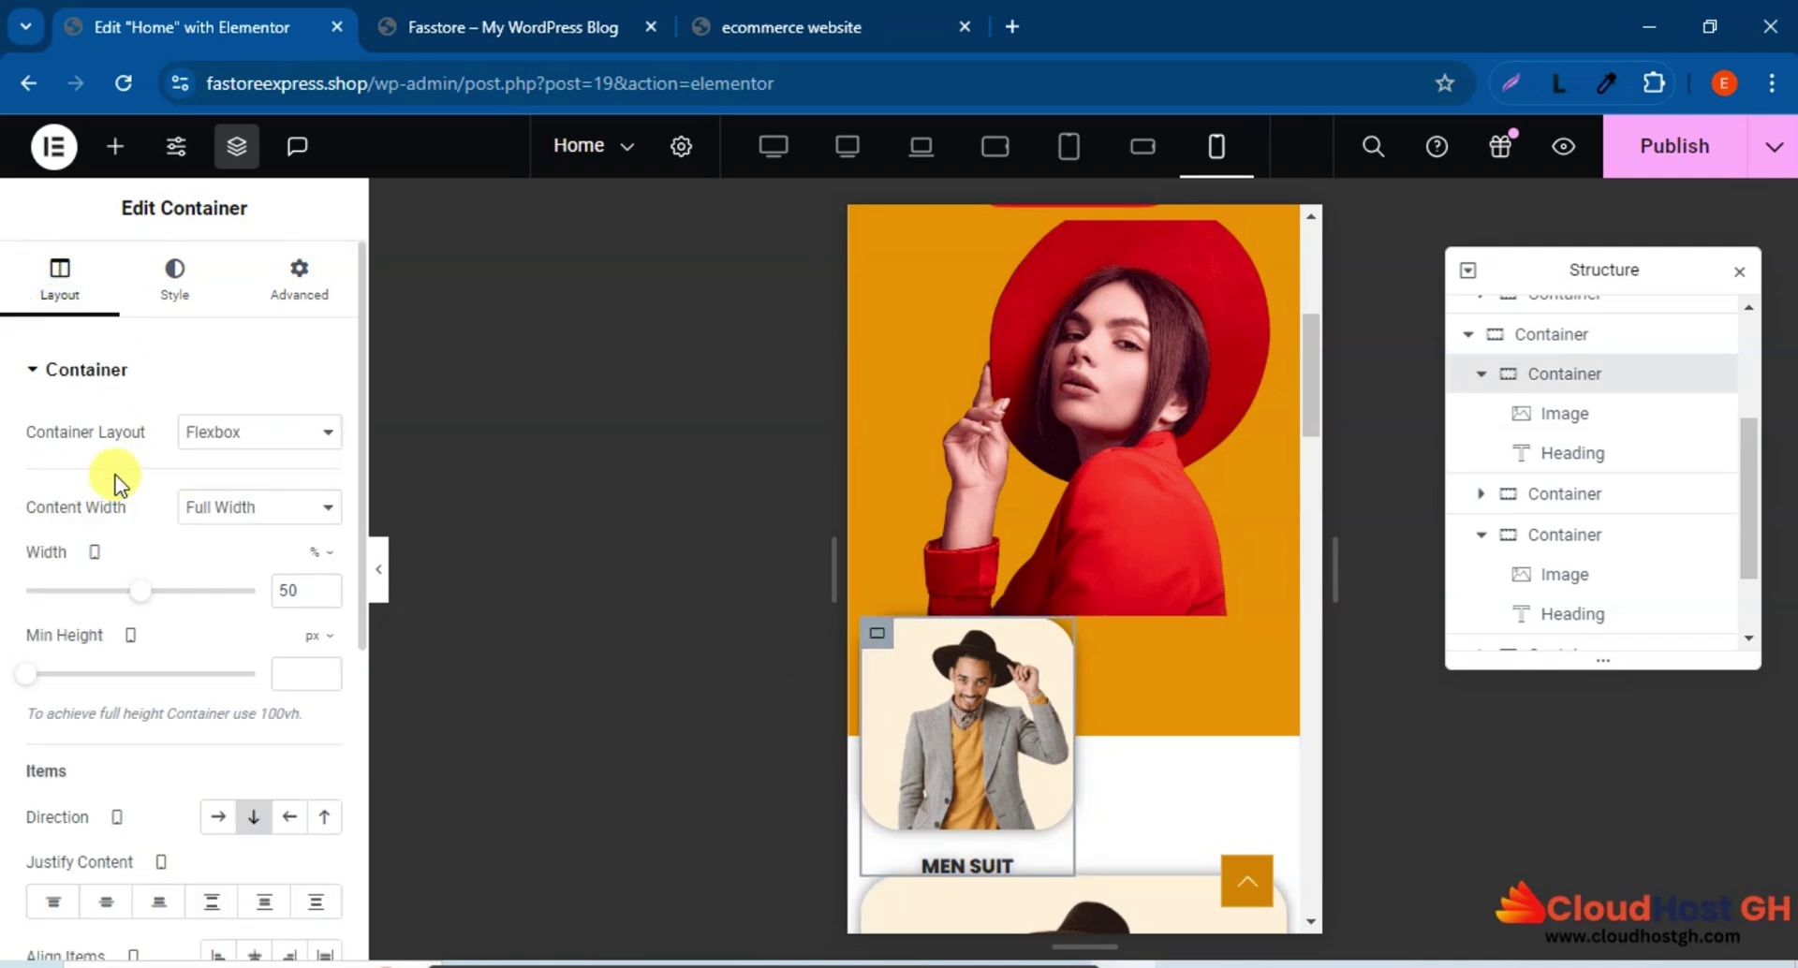
left_click_drag(298, 590, 220, 595)
type("33")
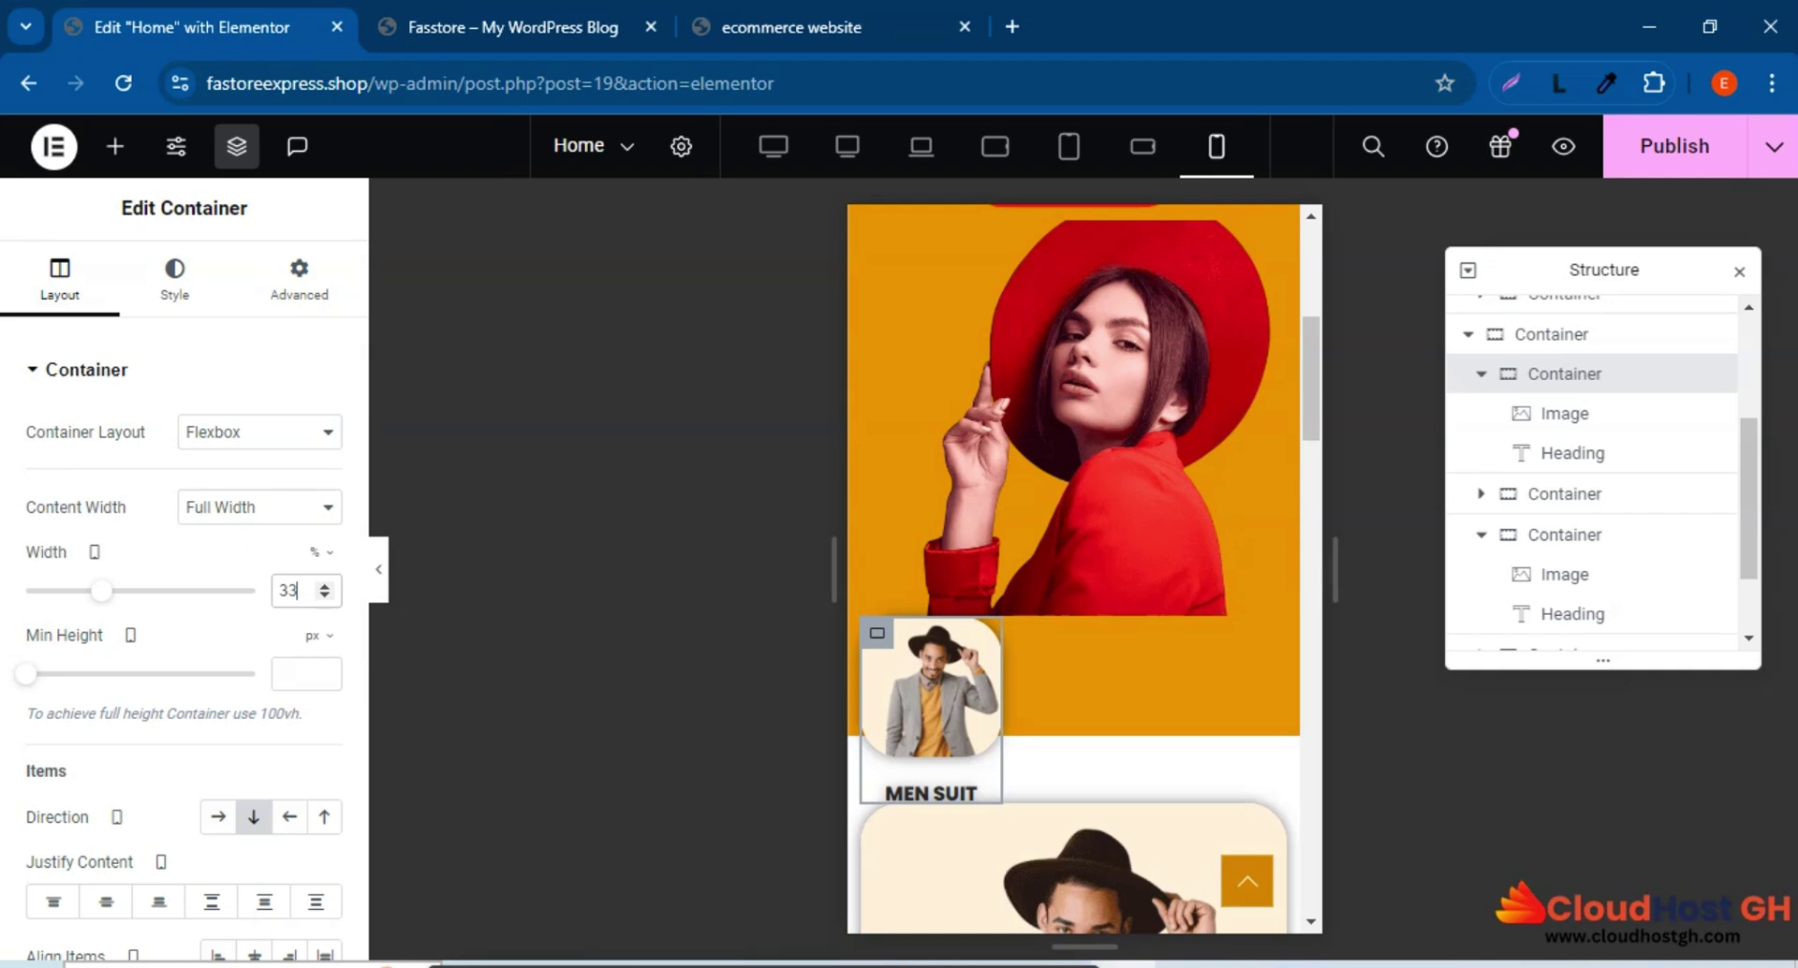
Open the Windows Calculator, divide 100 by 3 for the three-column width, and close it.
key("super+s")
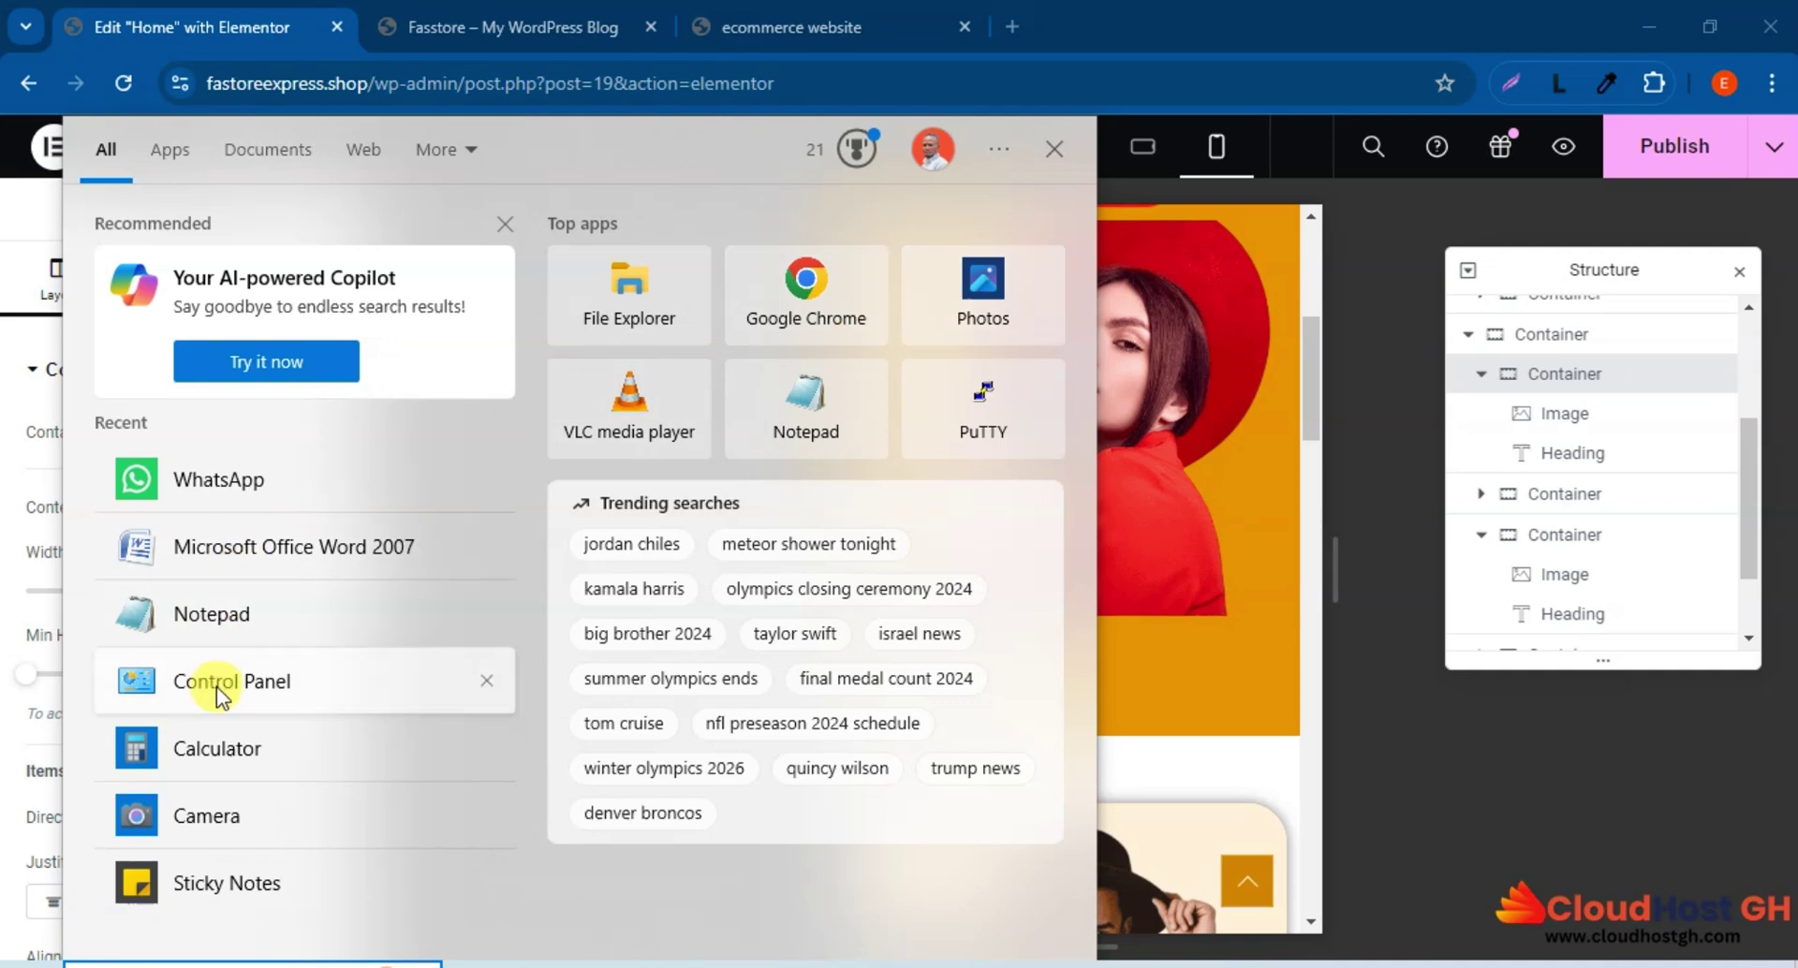
left_click(213, 746)
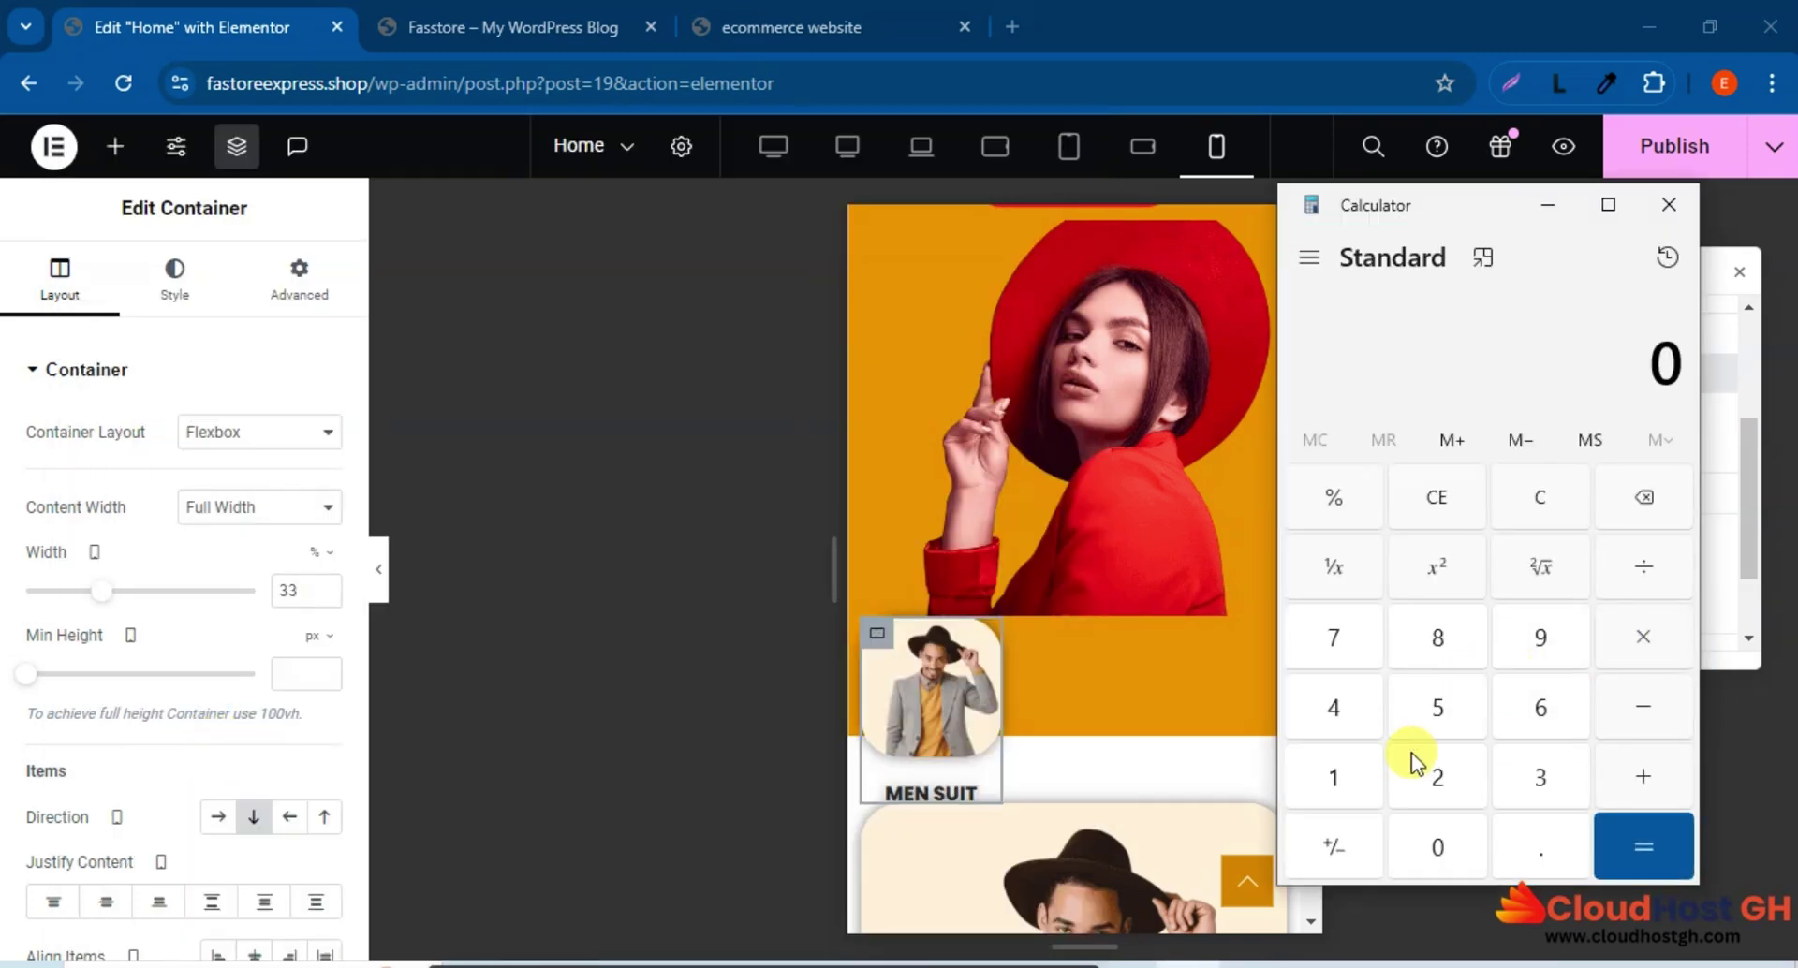
left_click(1344, 778)
left_click(1437, 839)
left_click(1437, 843)
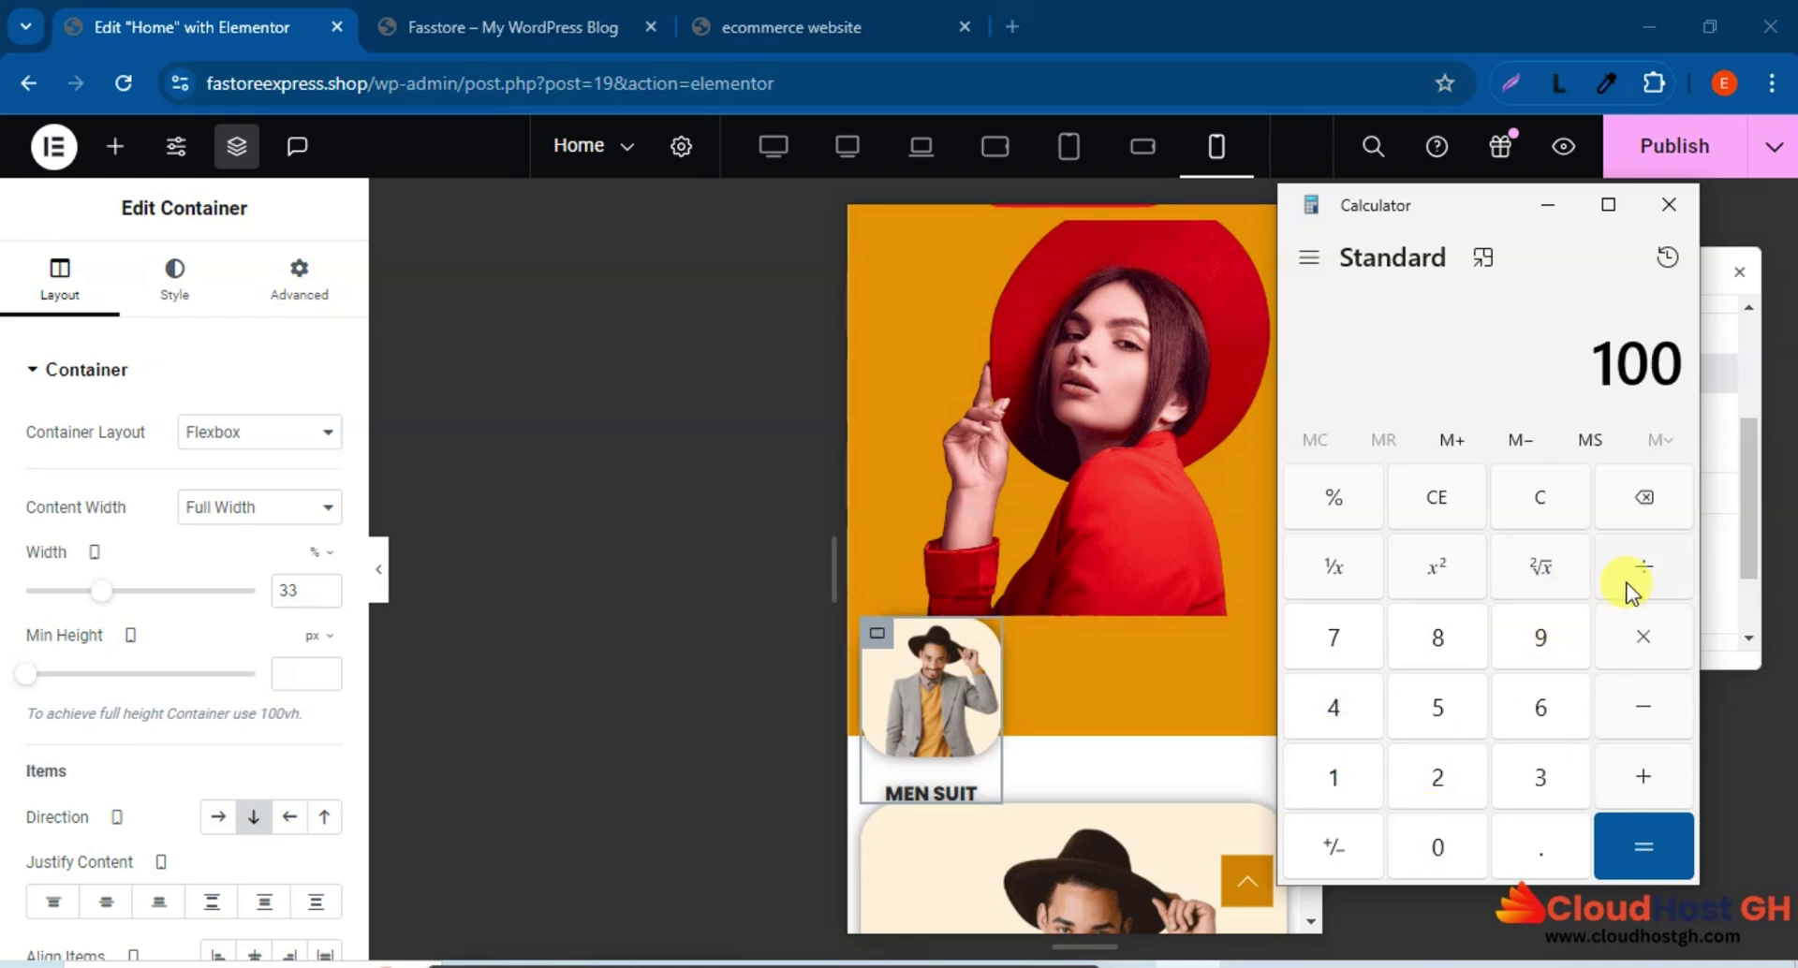
left_click(1554, 775)
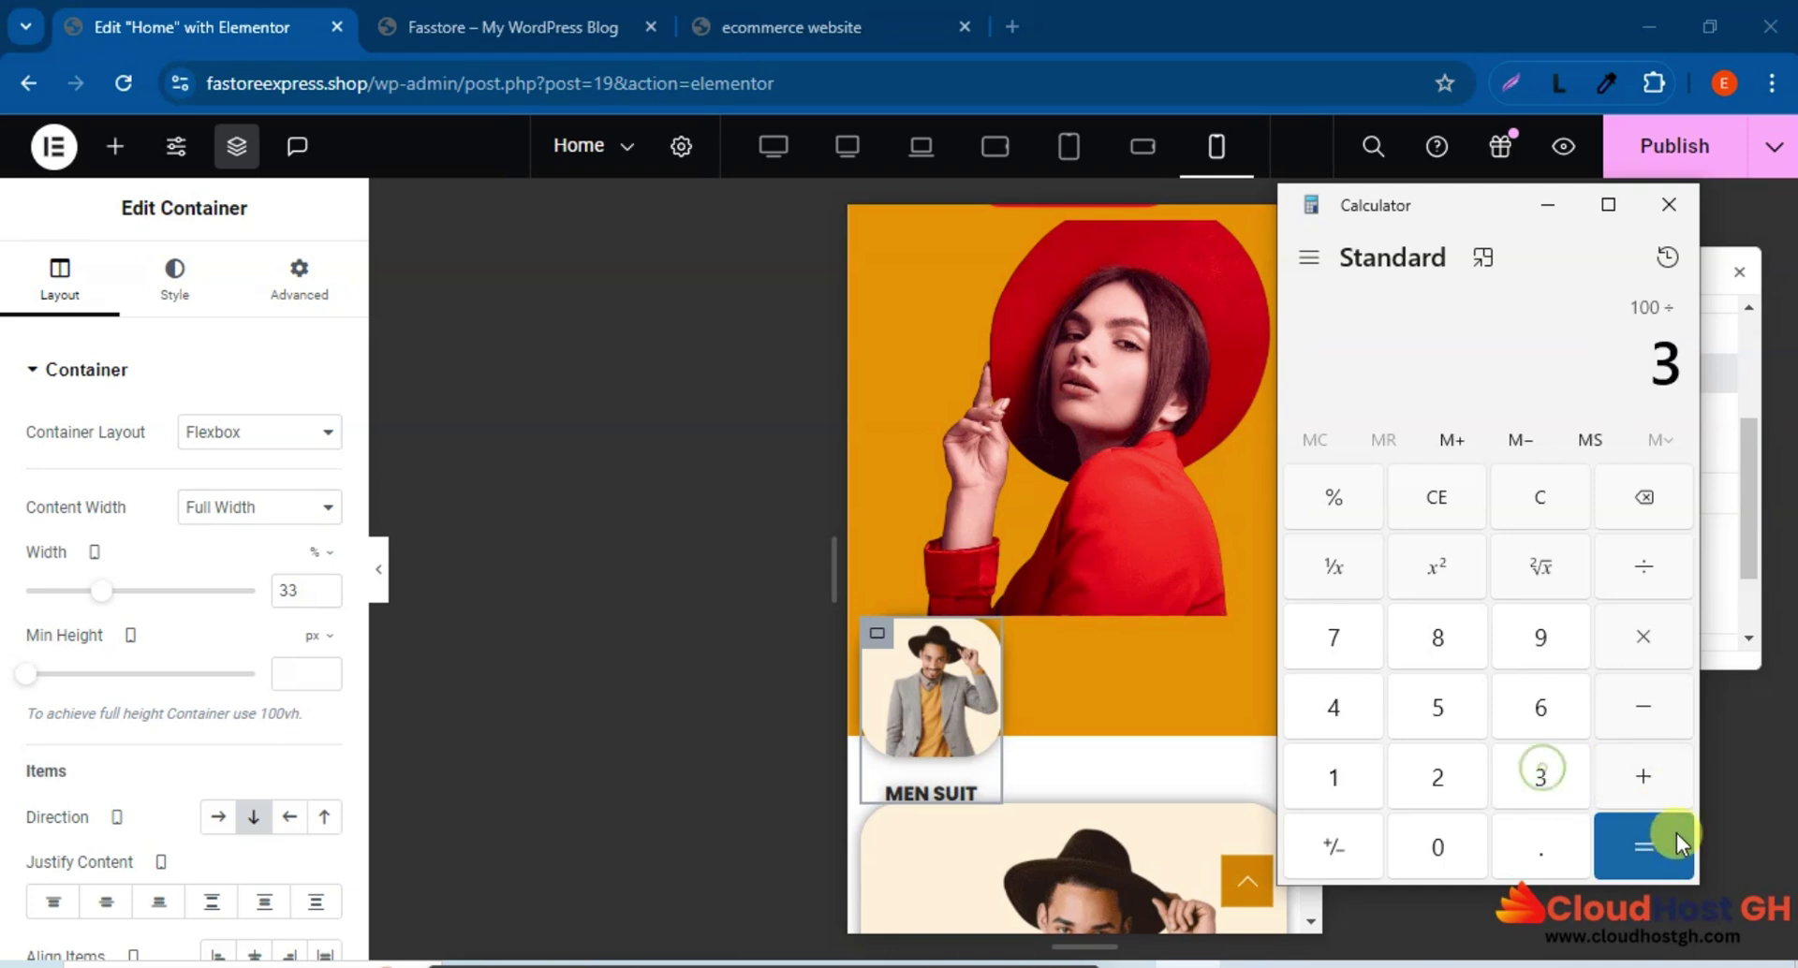
left_click(1670, 841)
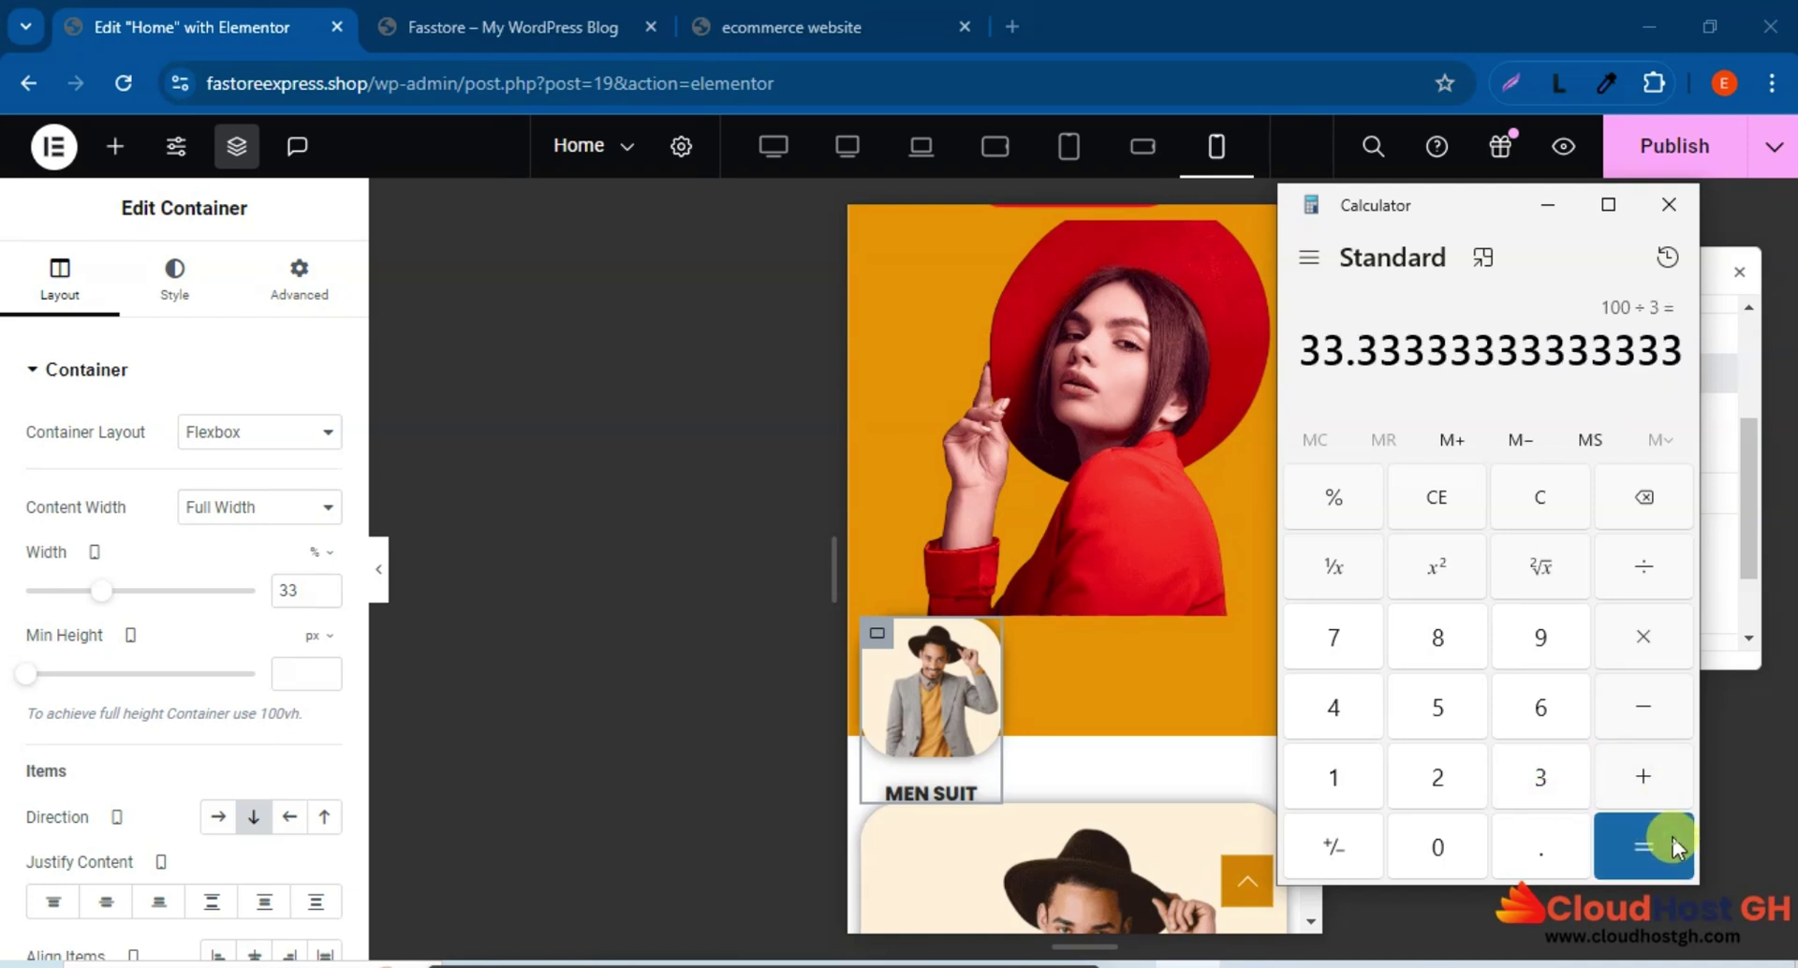
left_click(1666, 206)
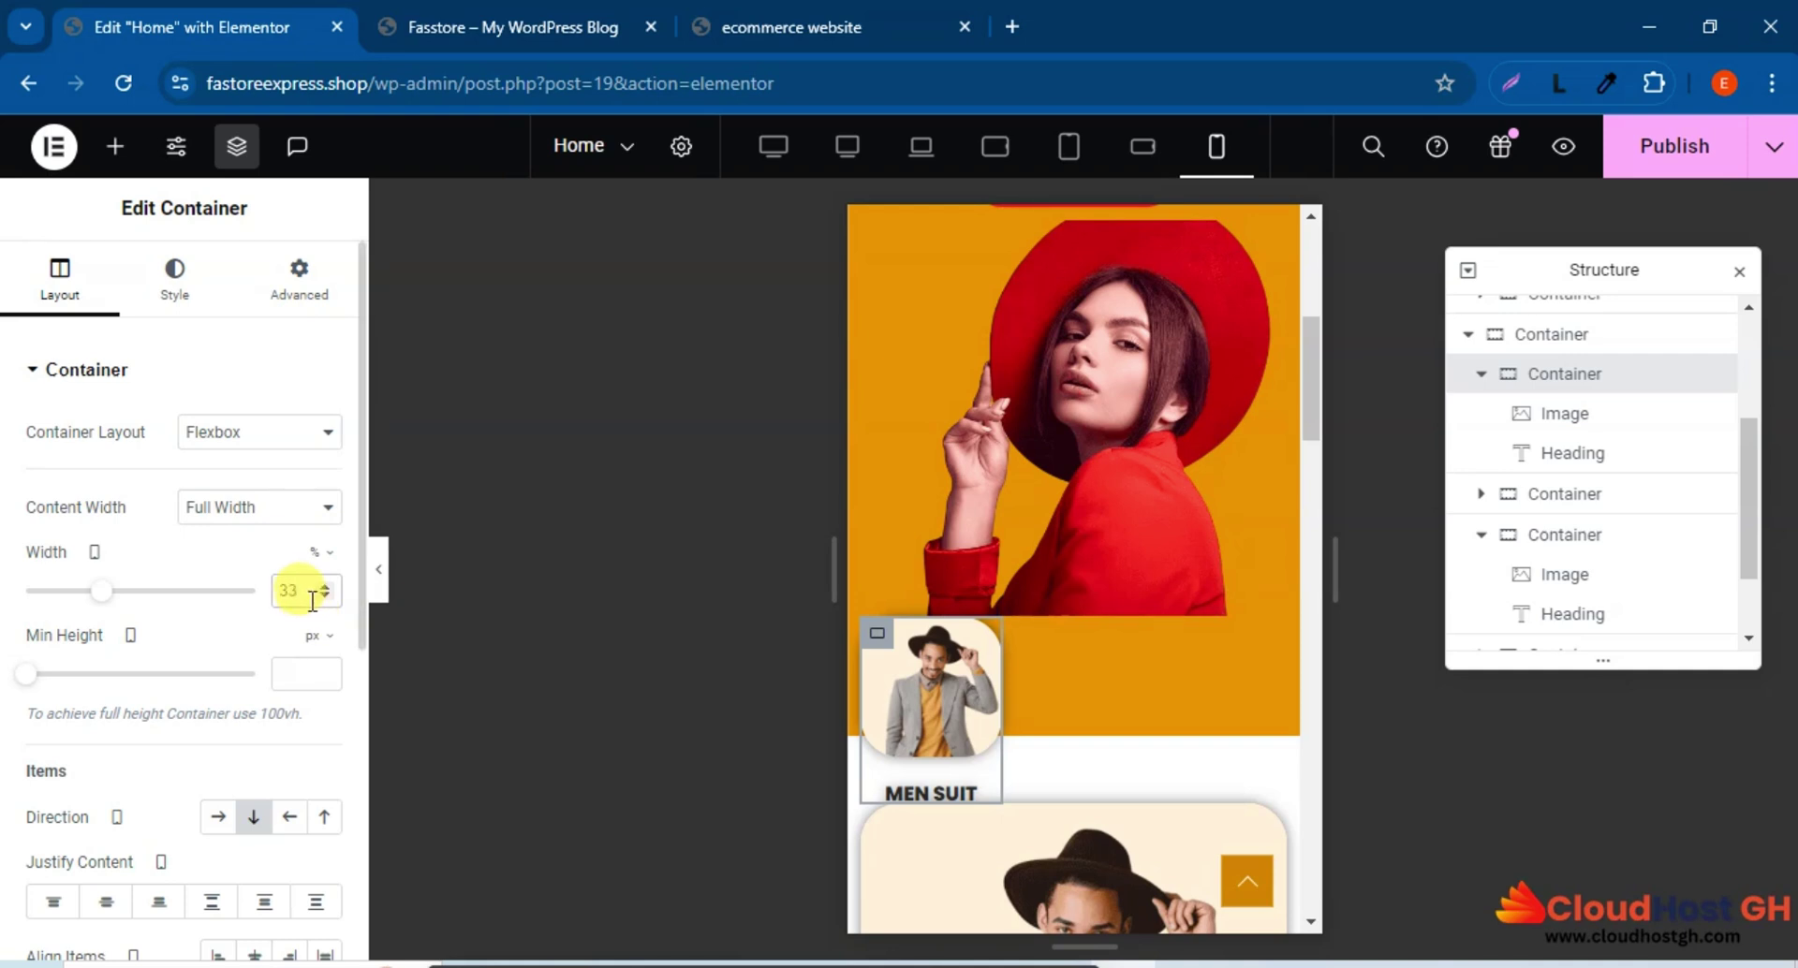
Set the first category container's Mobile Portrait width to 30% and paste its style onto the second and third category containers.
key("BackSpace")
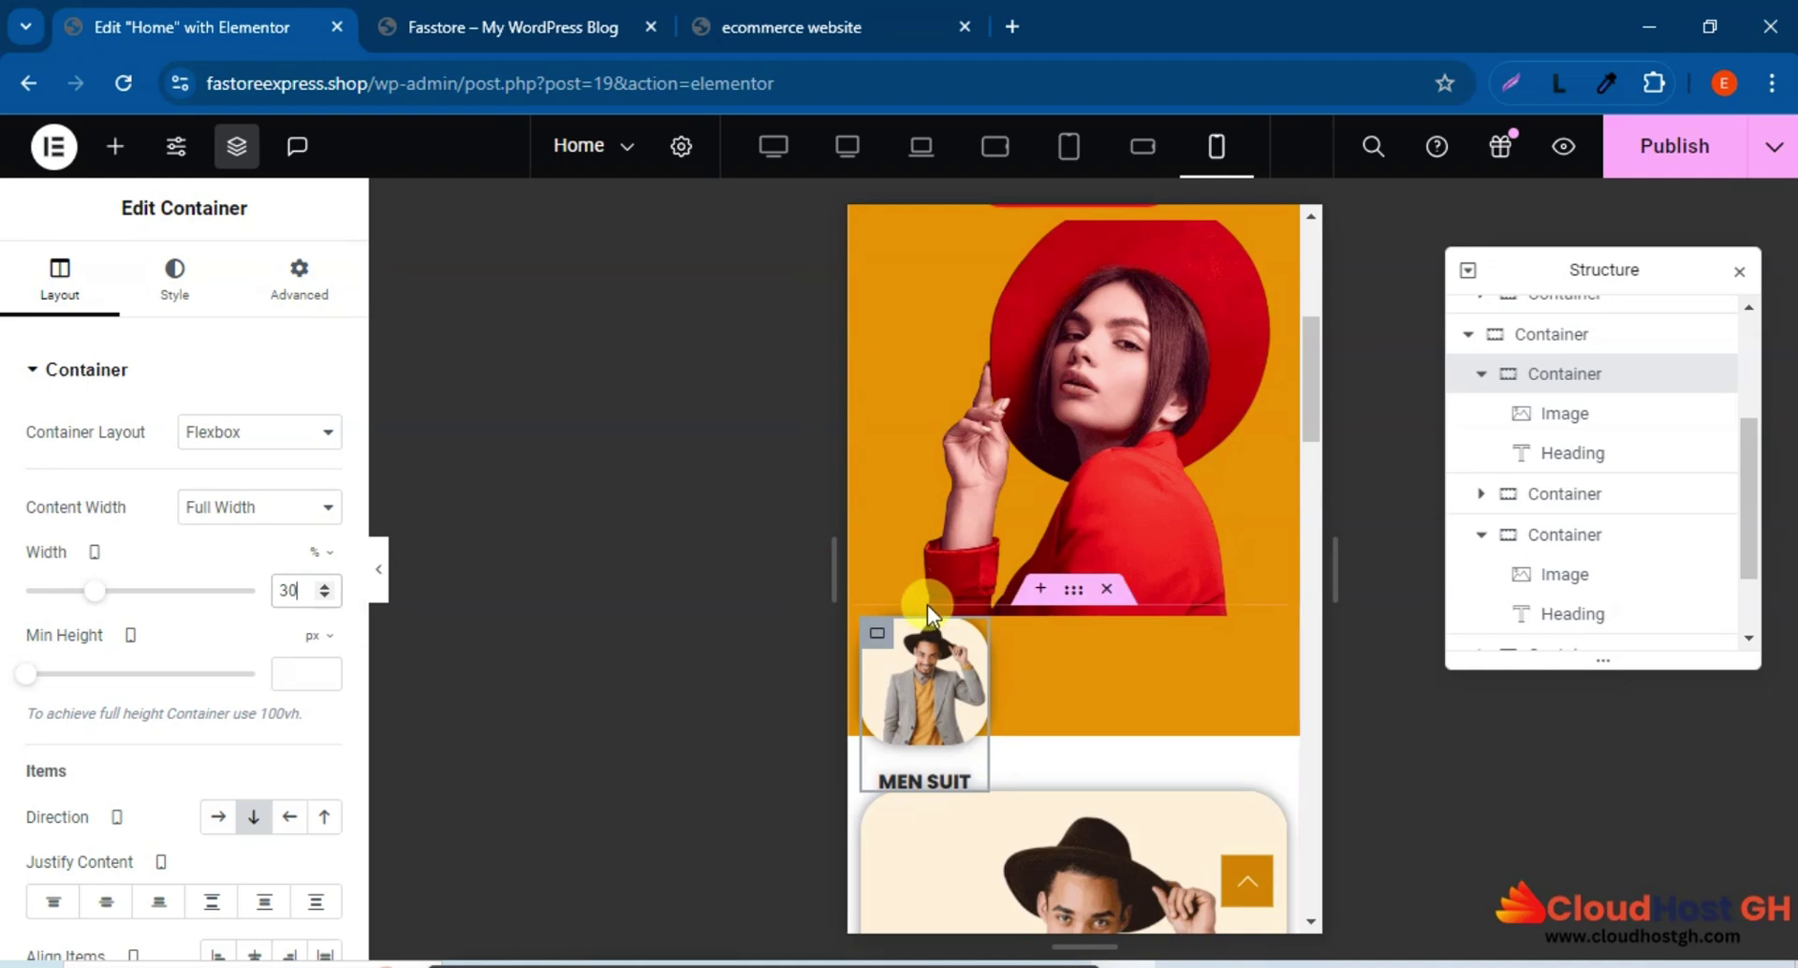
scroll(926, 605, "down", 3)
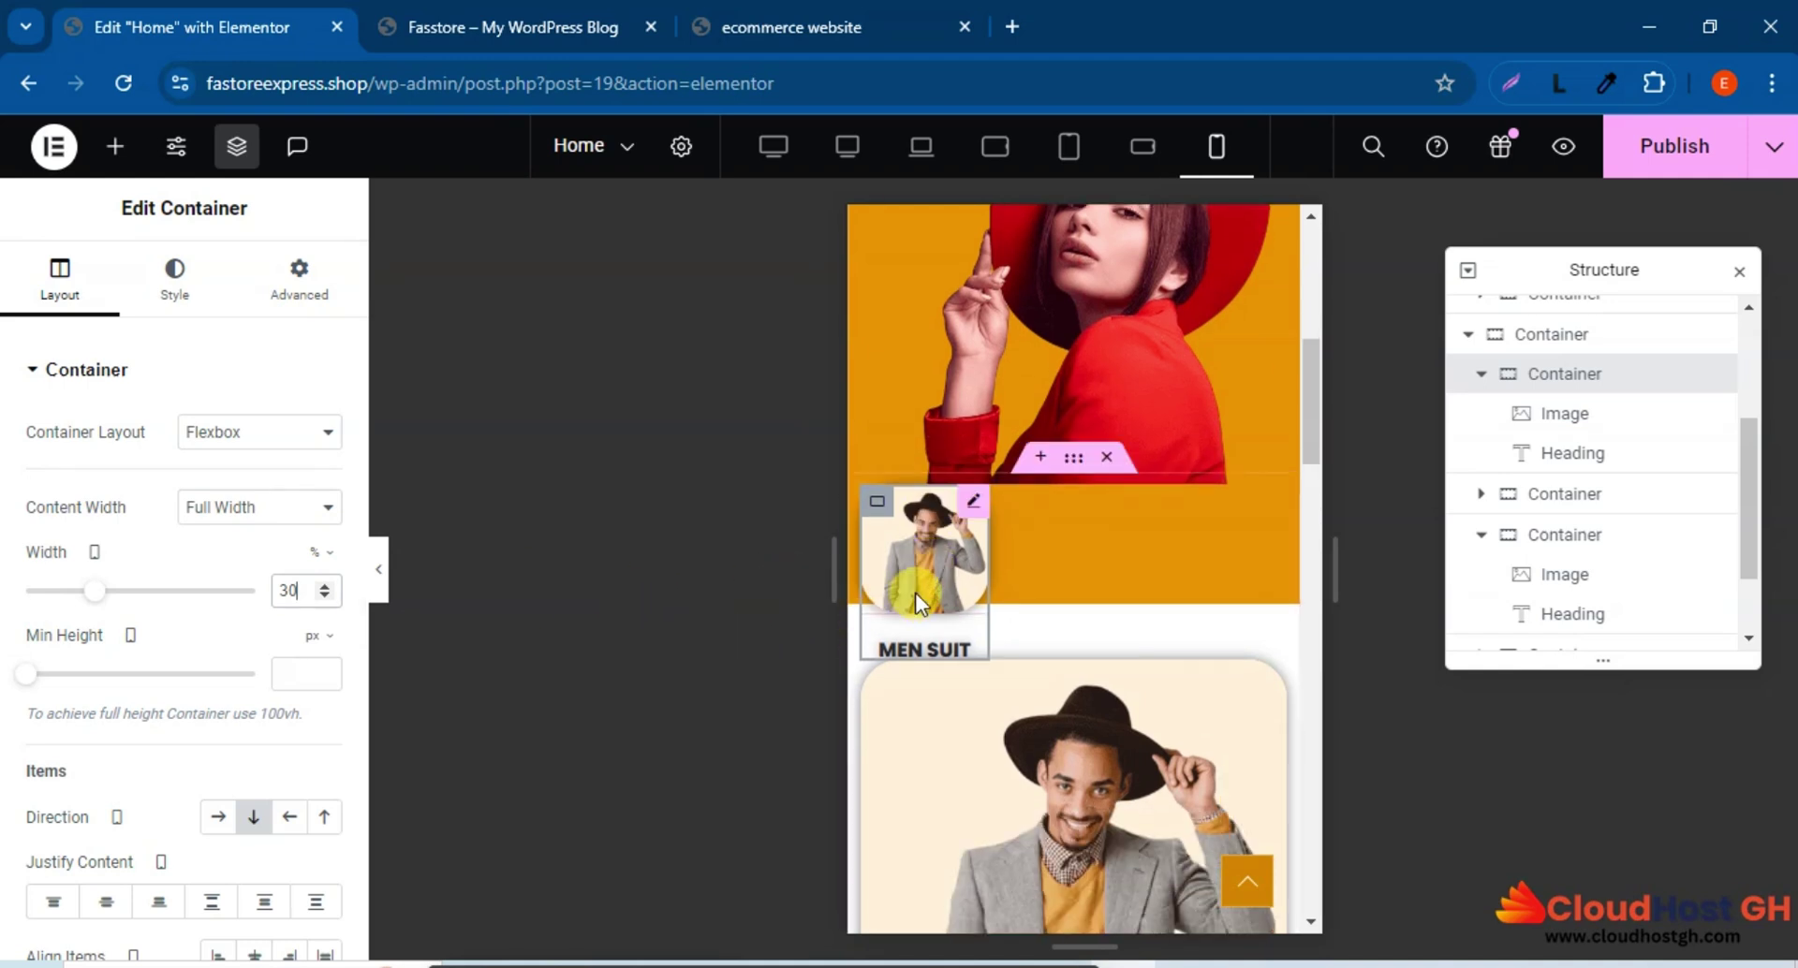
right_click(873, 502)
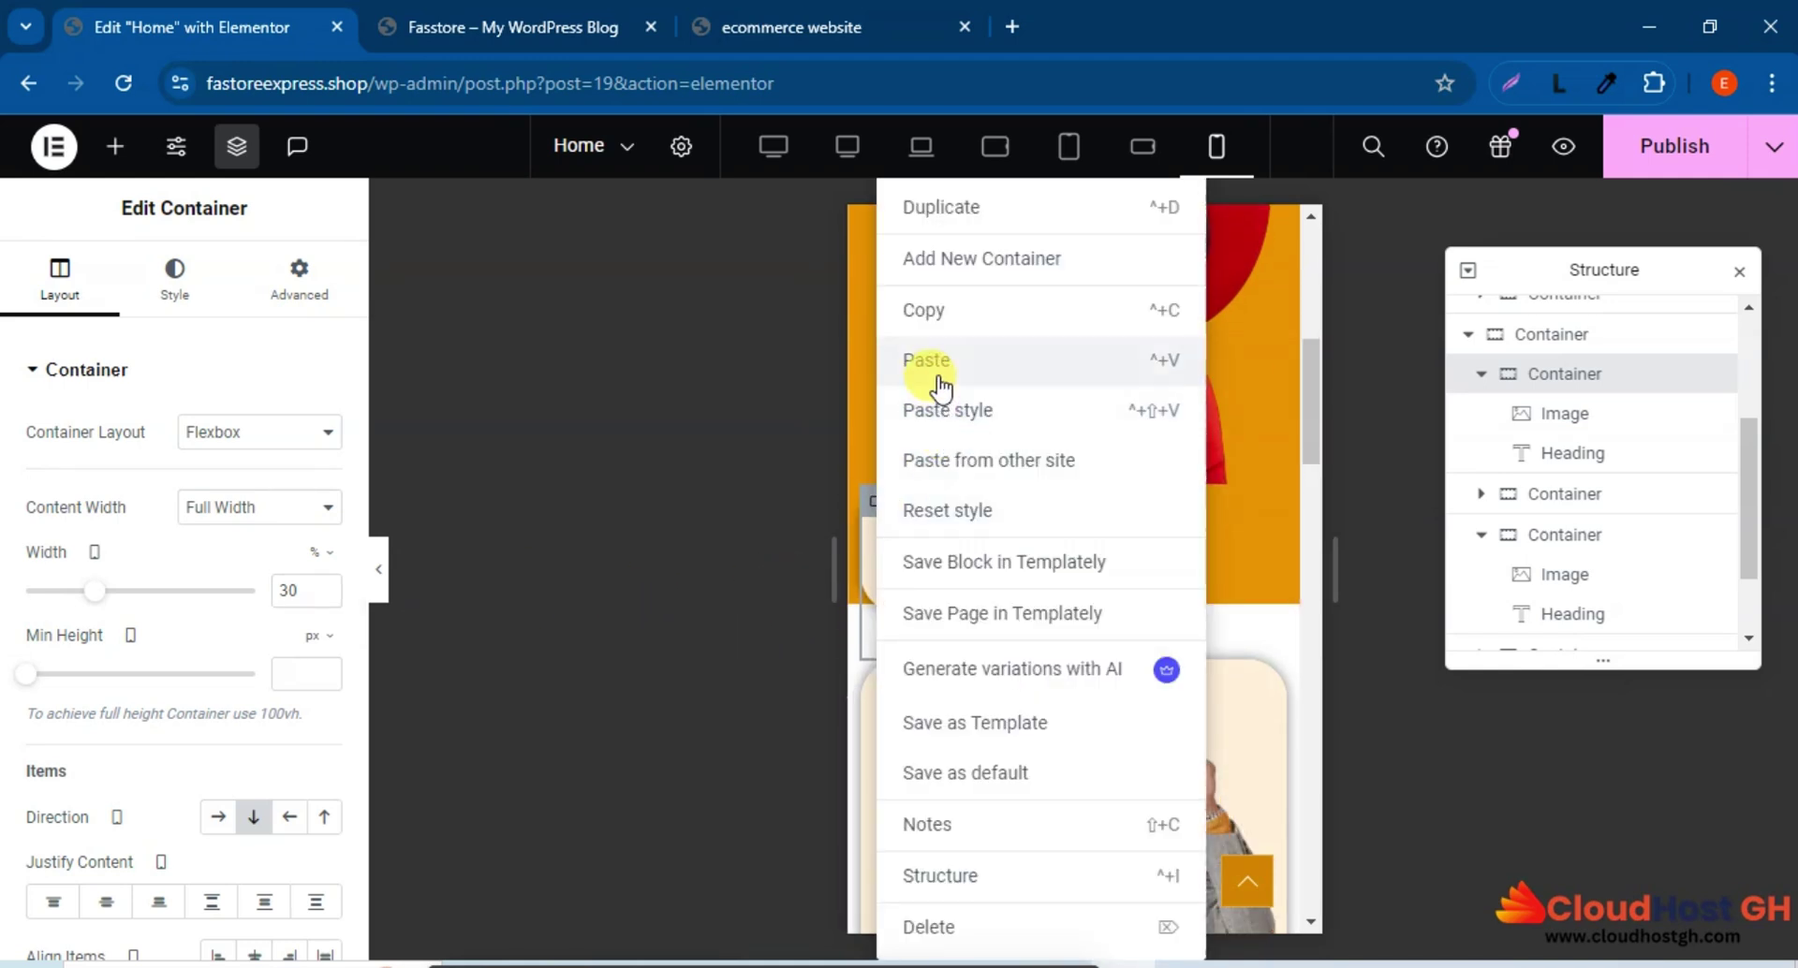
left_click(932, 310)
scroll(1097, 580, "down", 3)
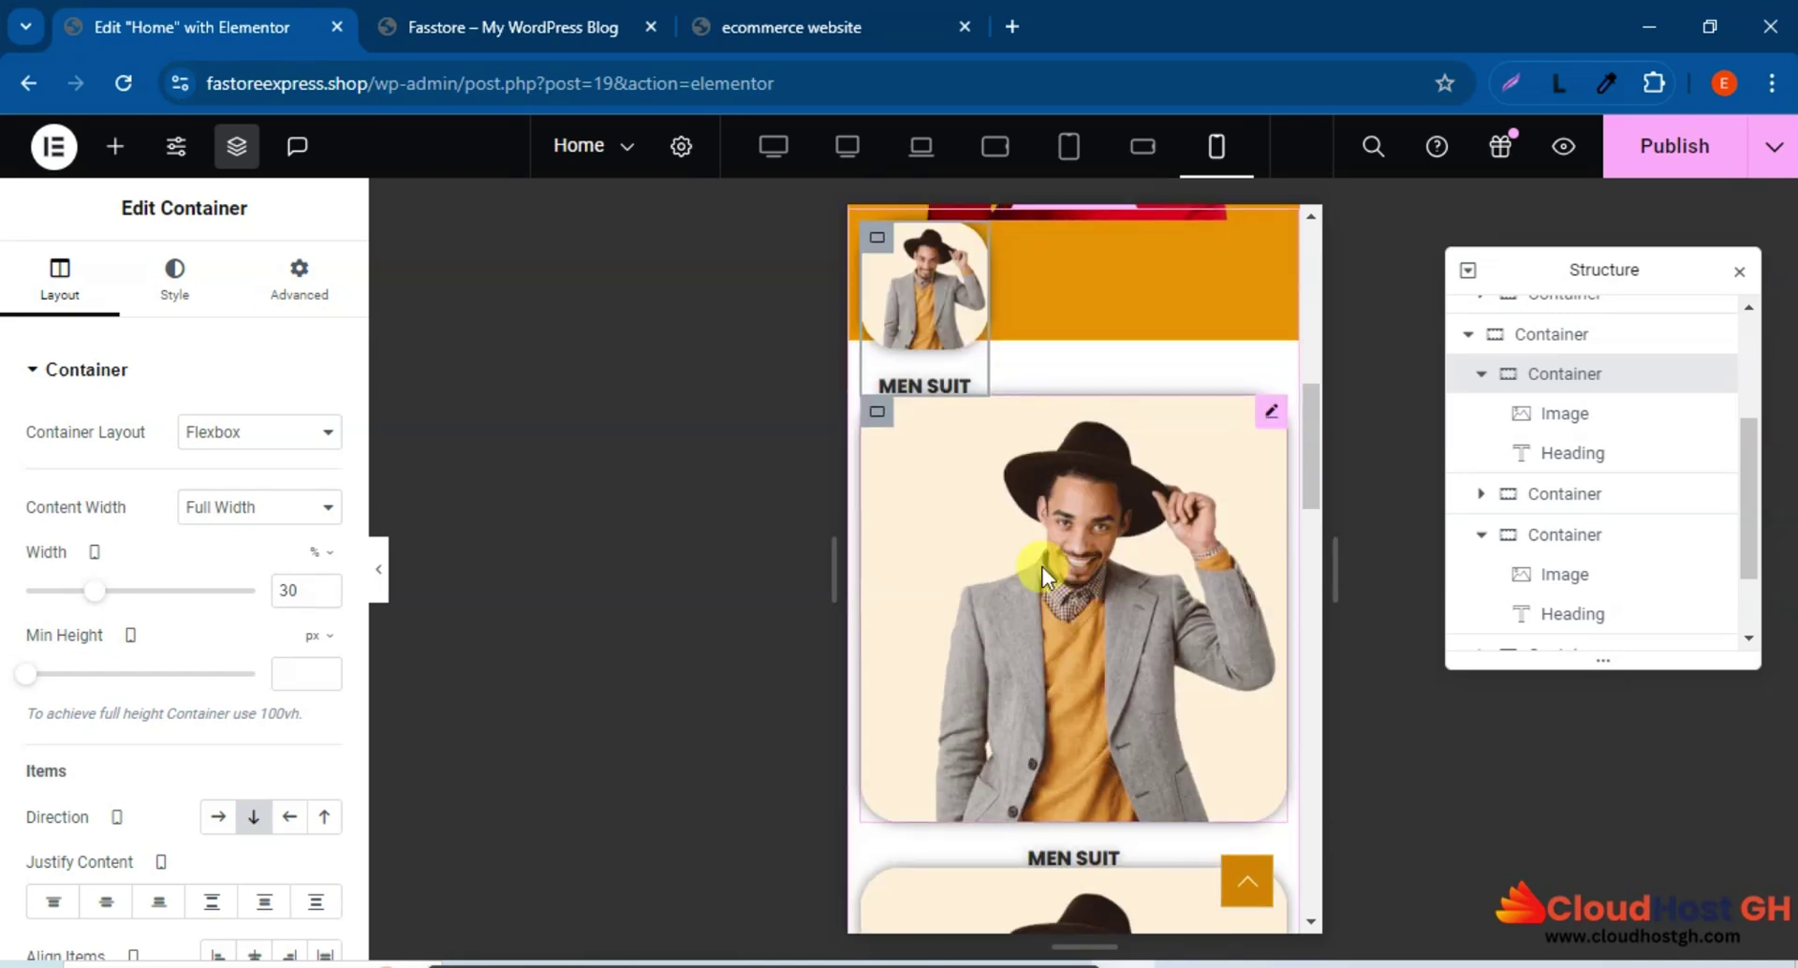
right_click(877, 412)
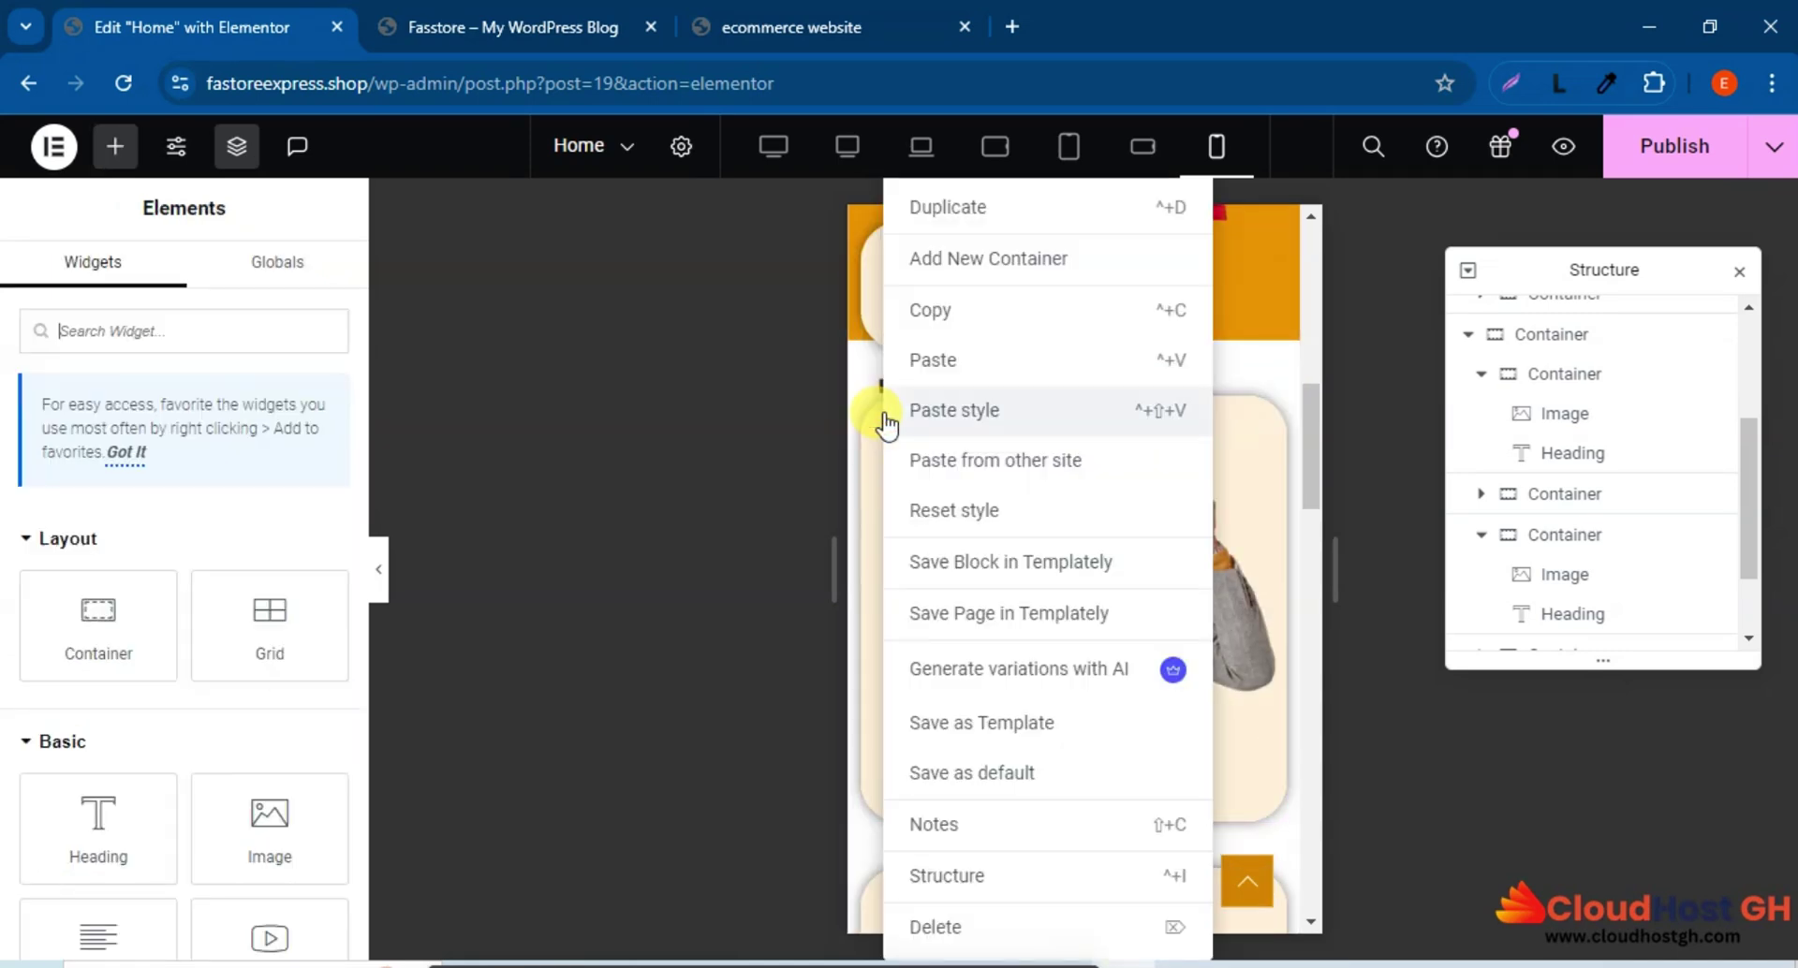
left_click(946, 412)
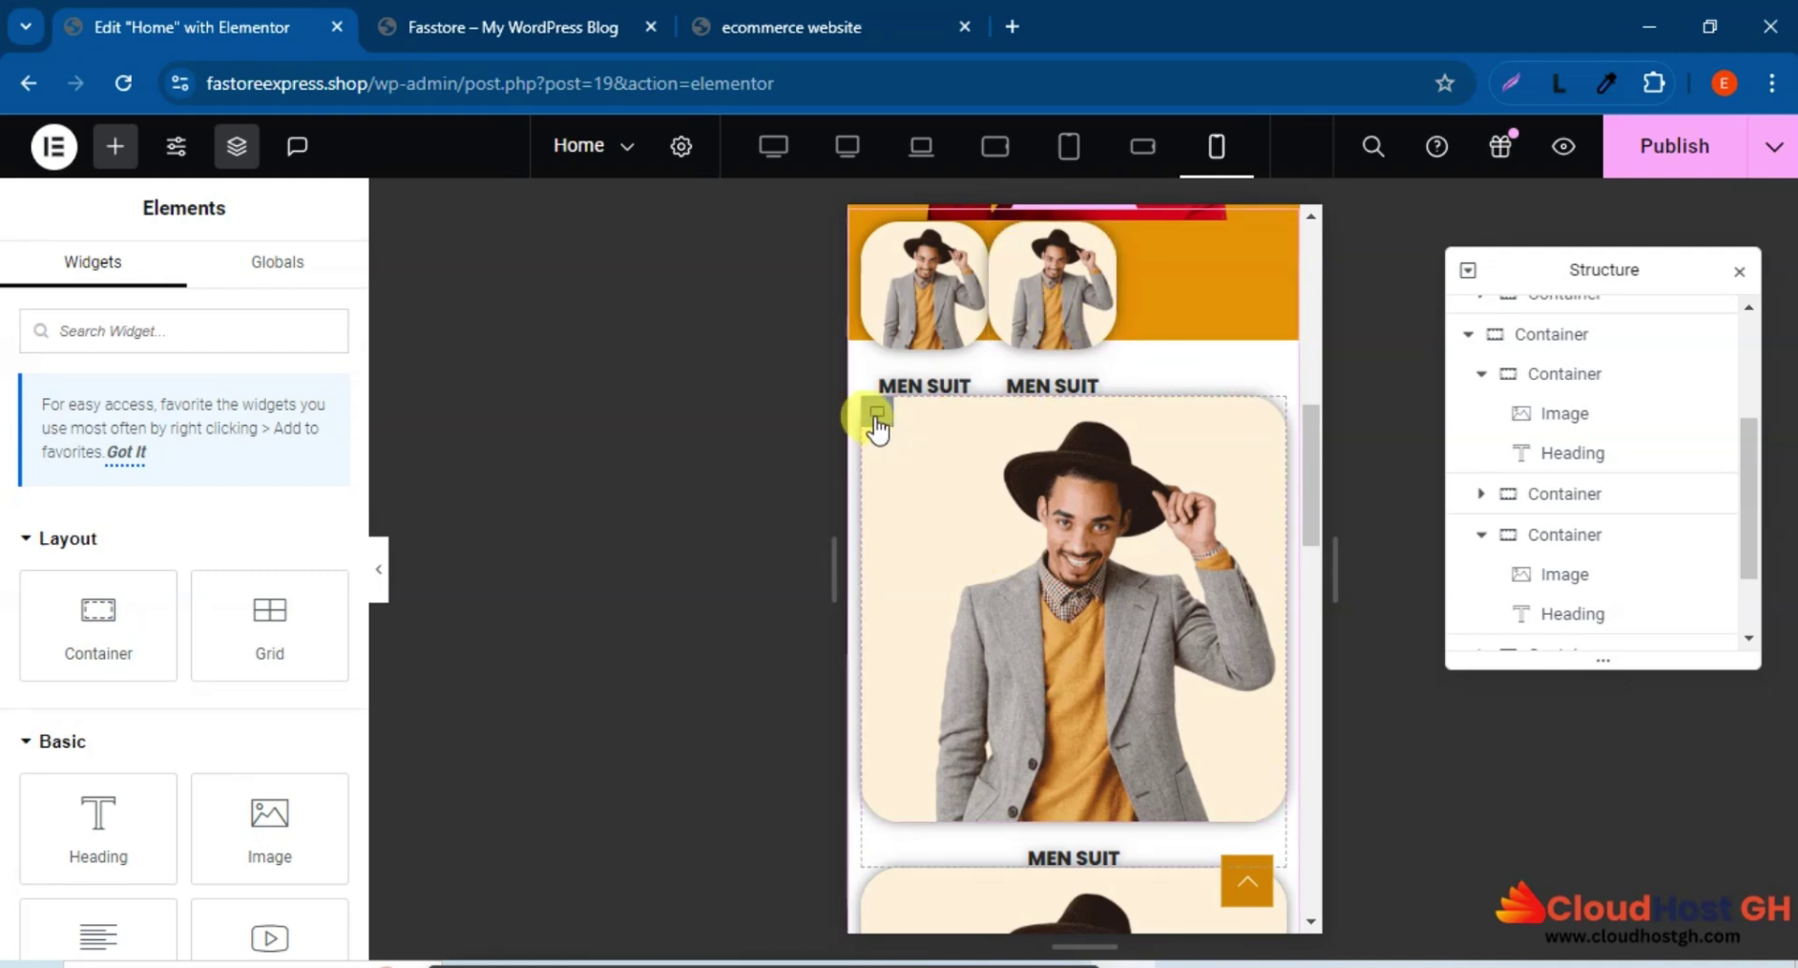
right_click(875, 412)
left_click(965, 421)
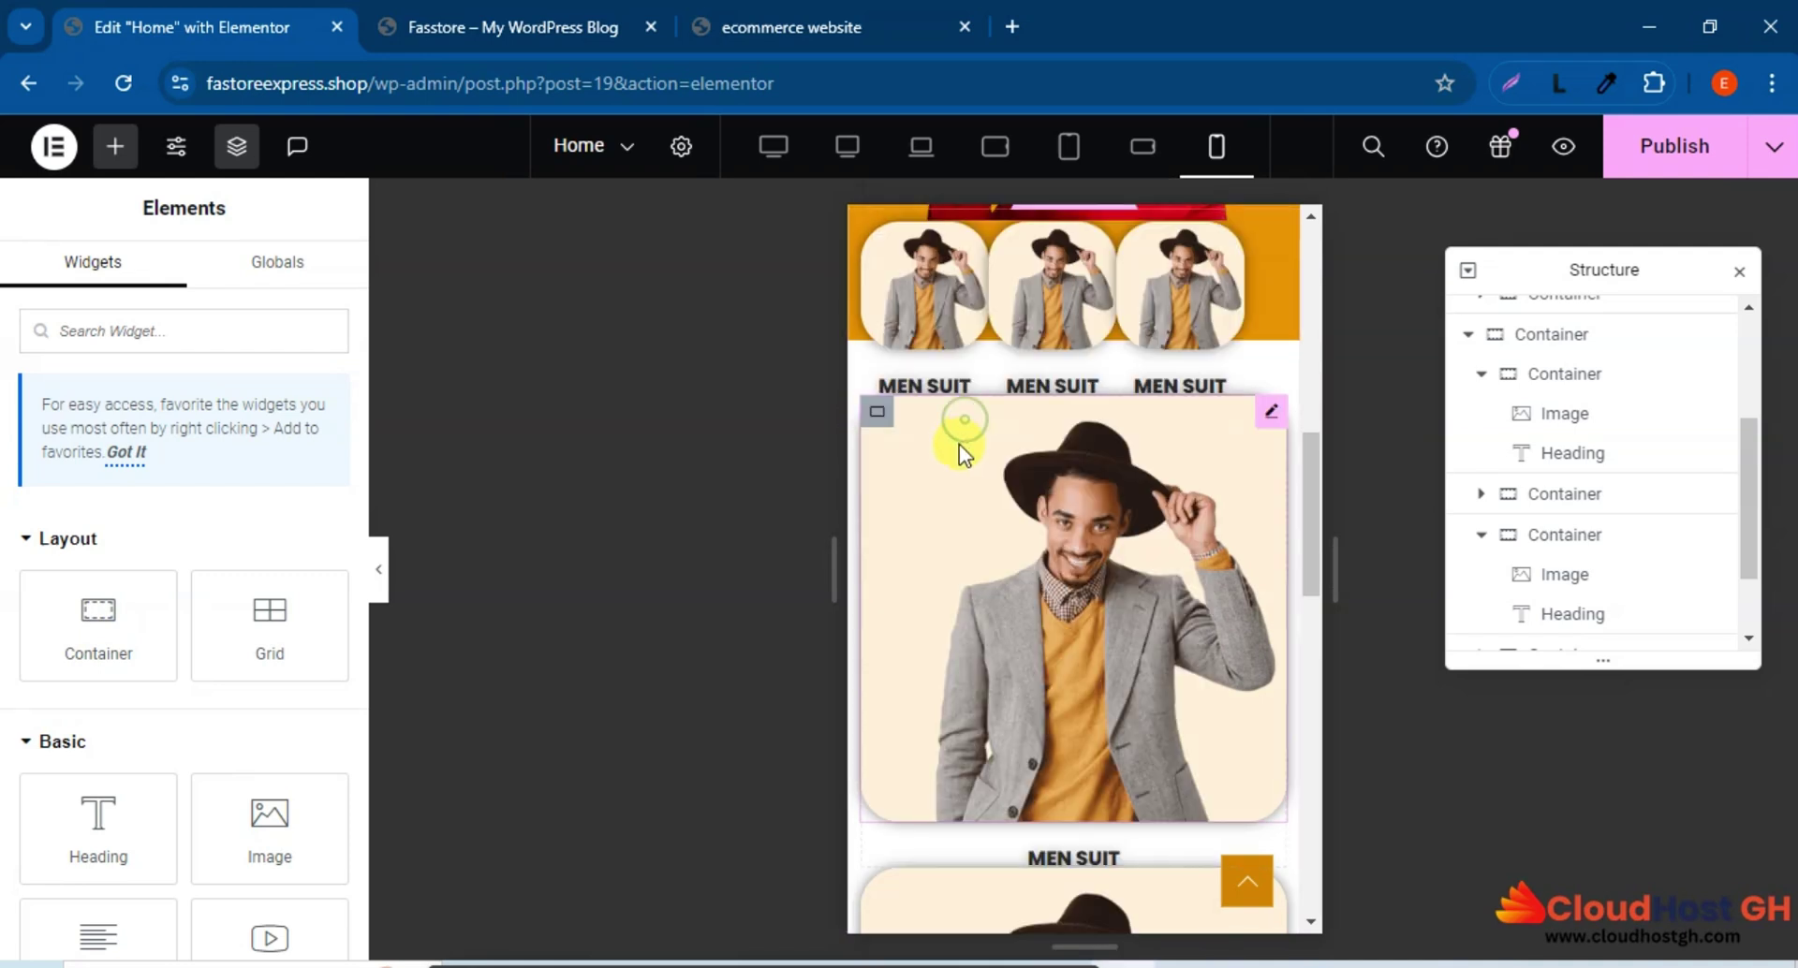
scroll(1200, 457, "up", 2)
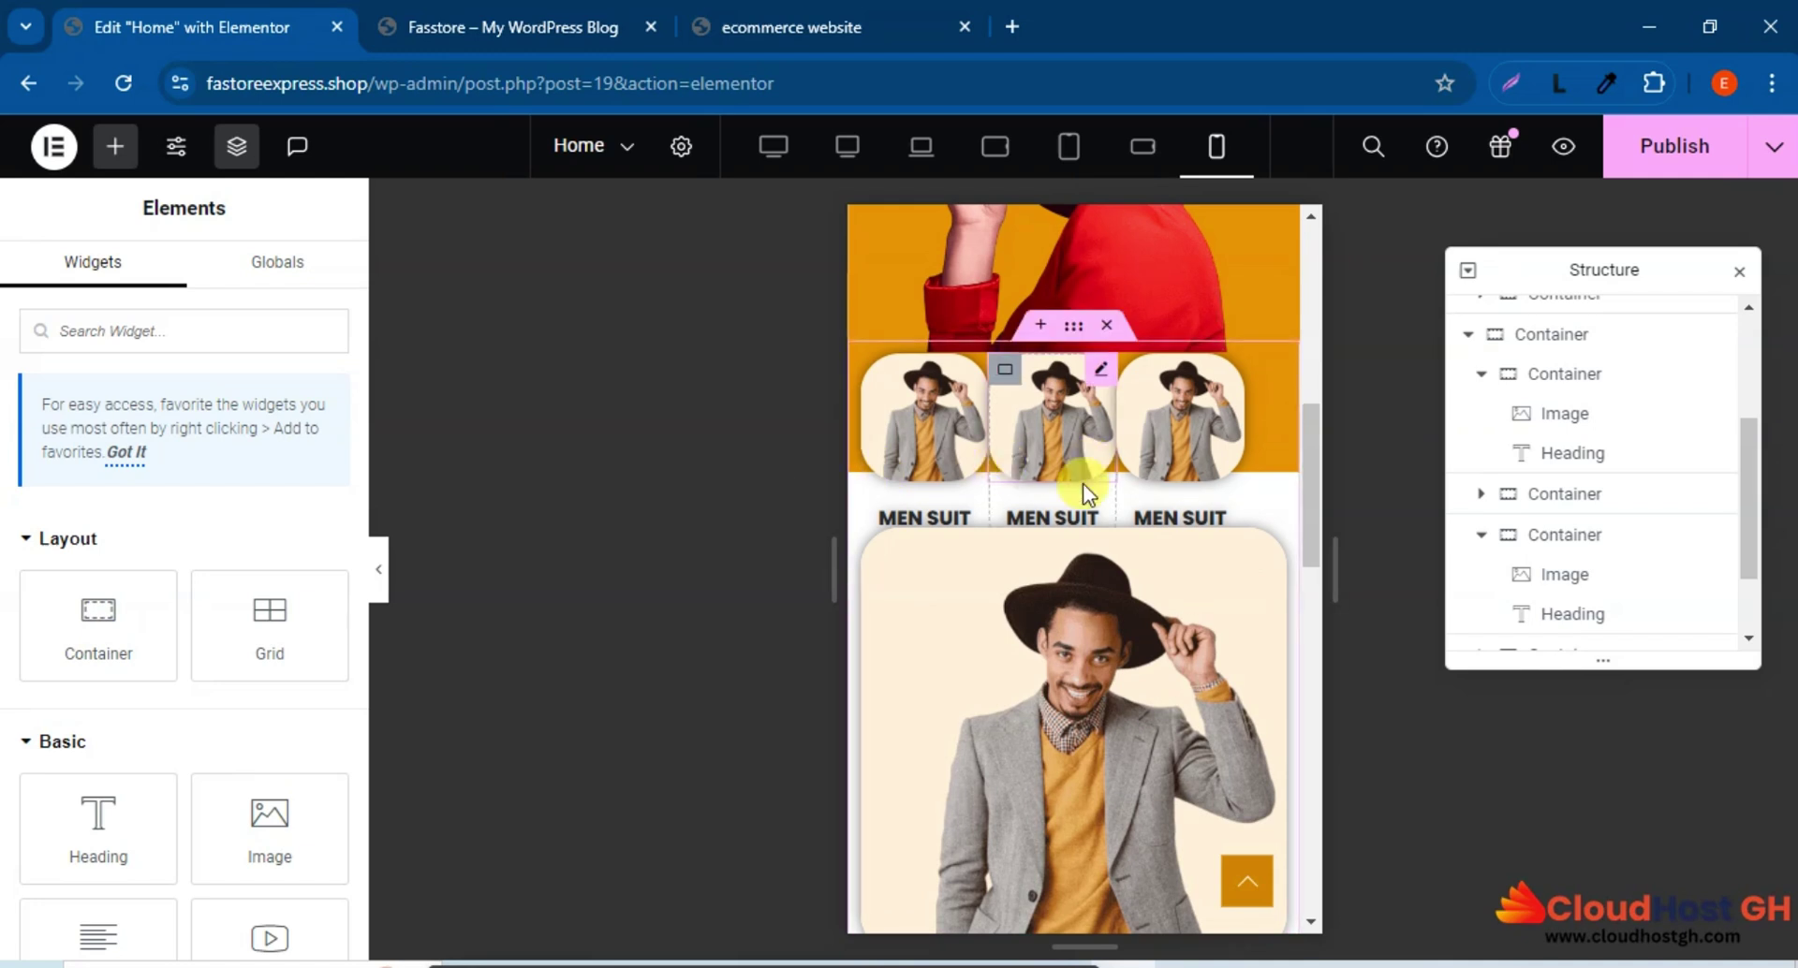
scroll(1081, 517, "up", 2)
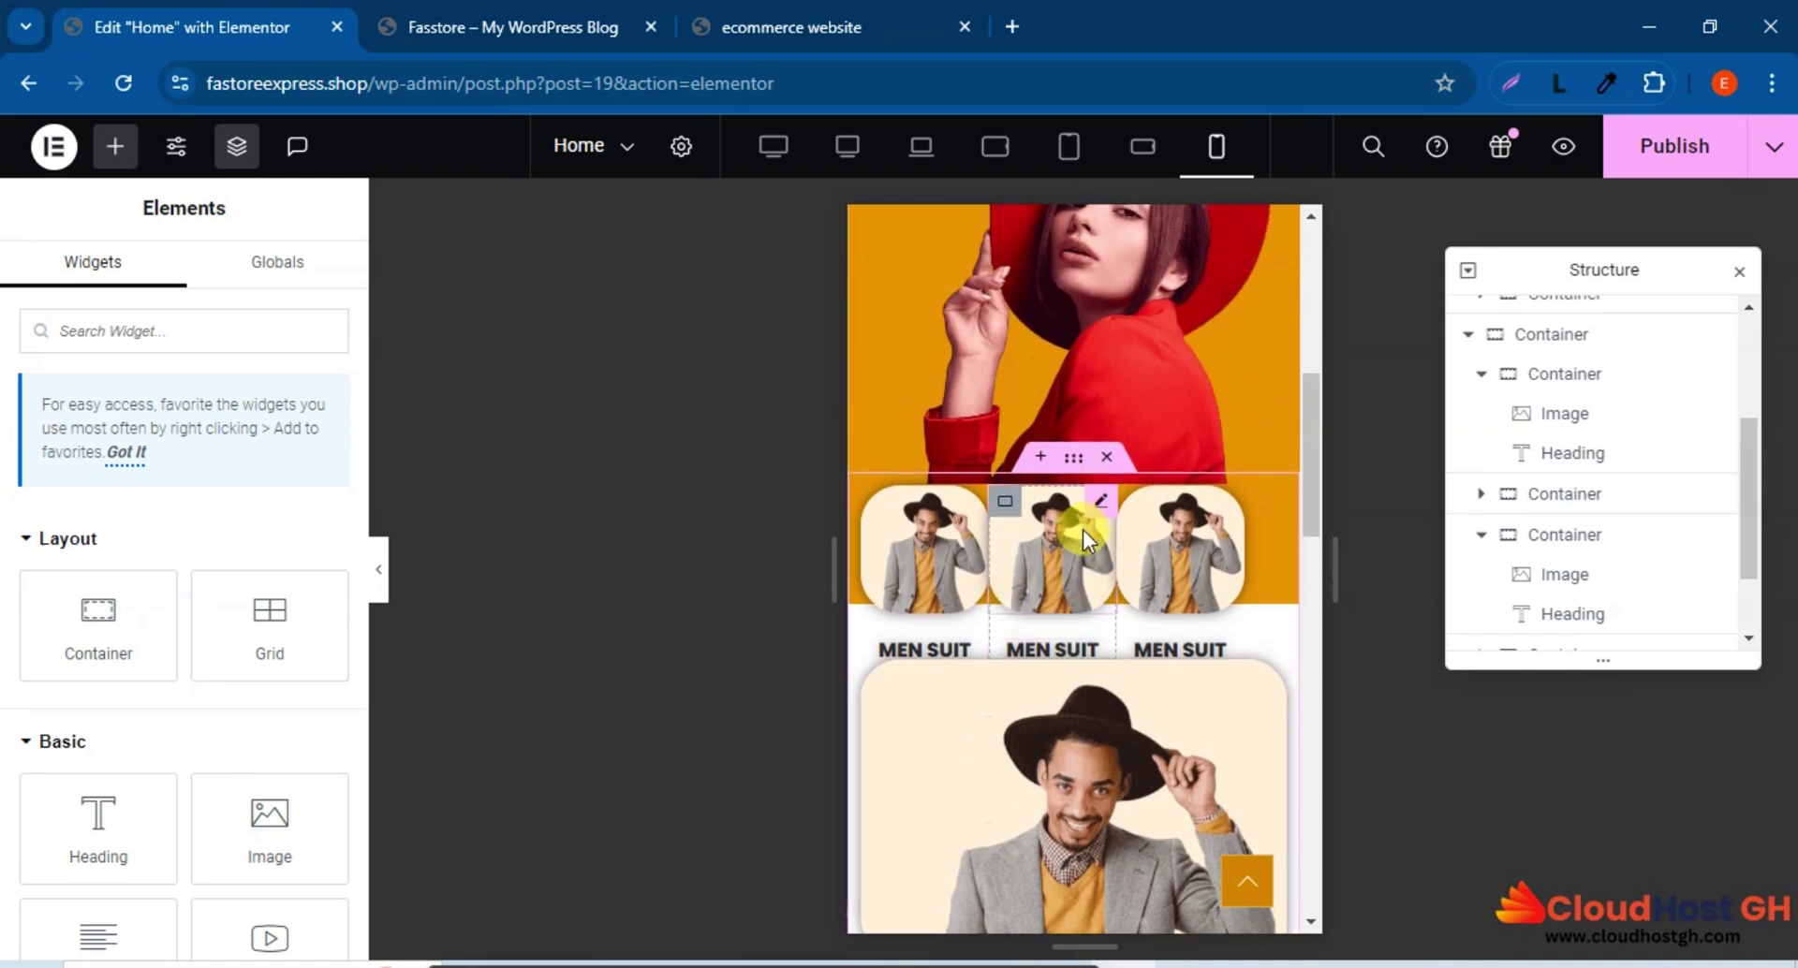
Try uniform mobile margins of 1 px and 2 px on the first category container, and clear them.
left_click(1073, 465)
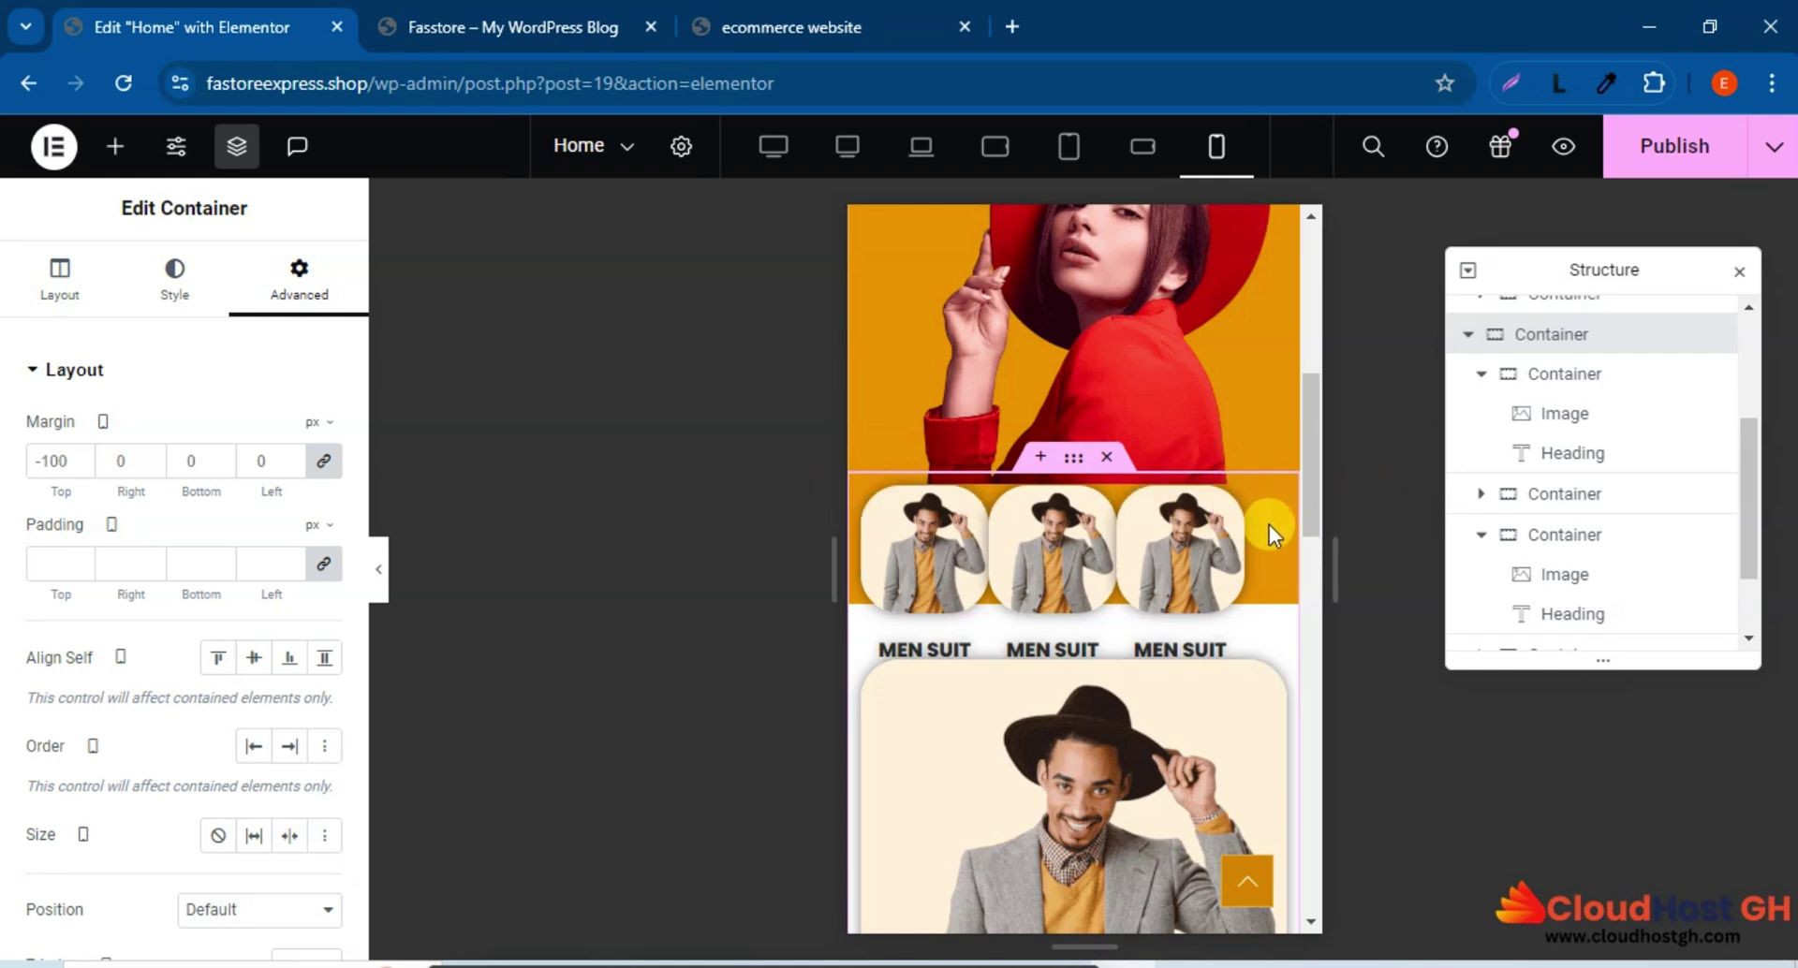
left_click(878, 508)
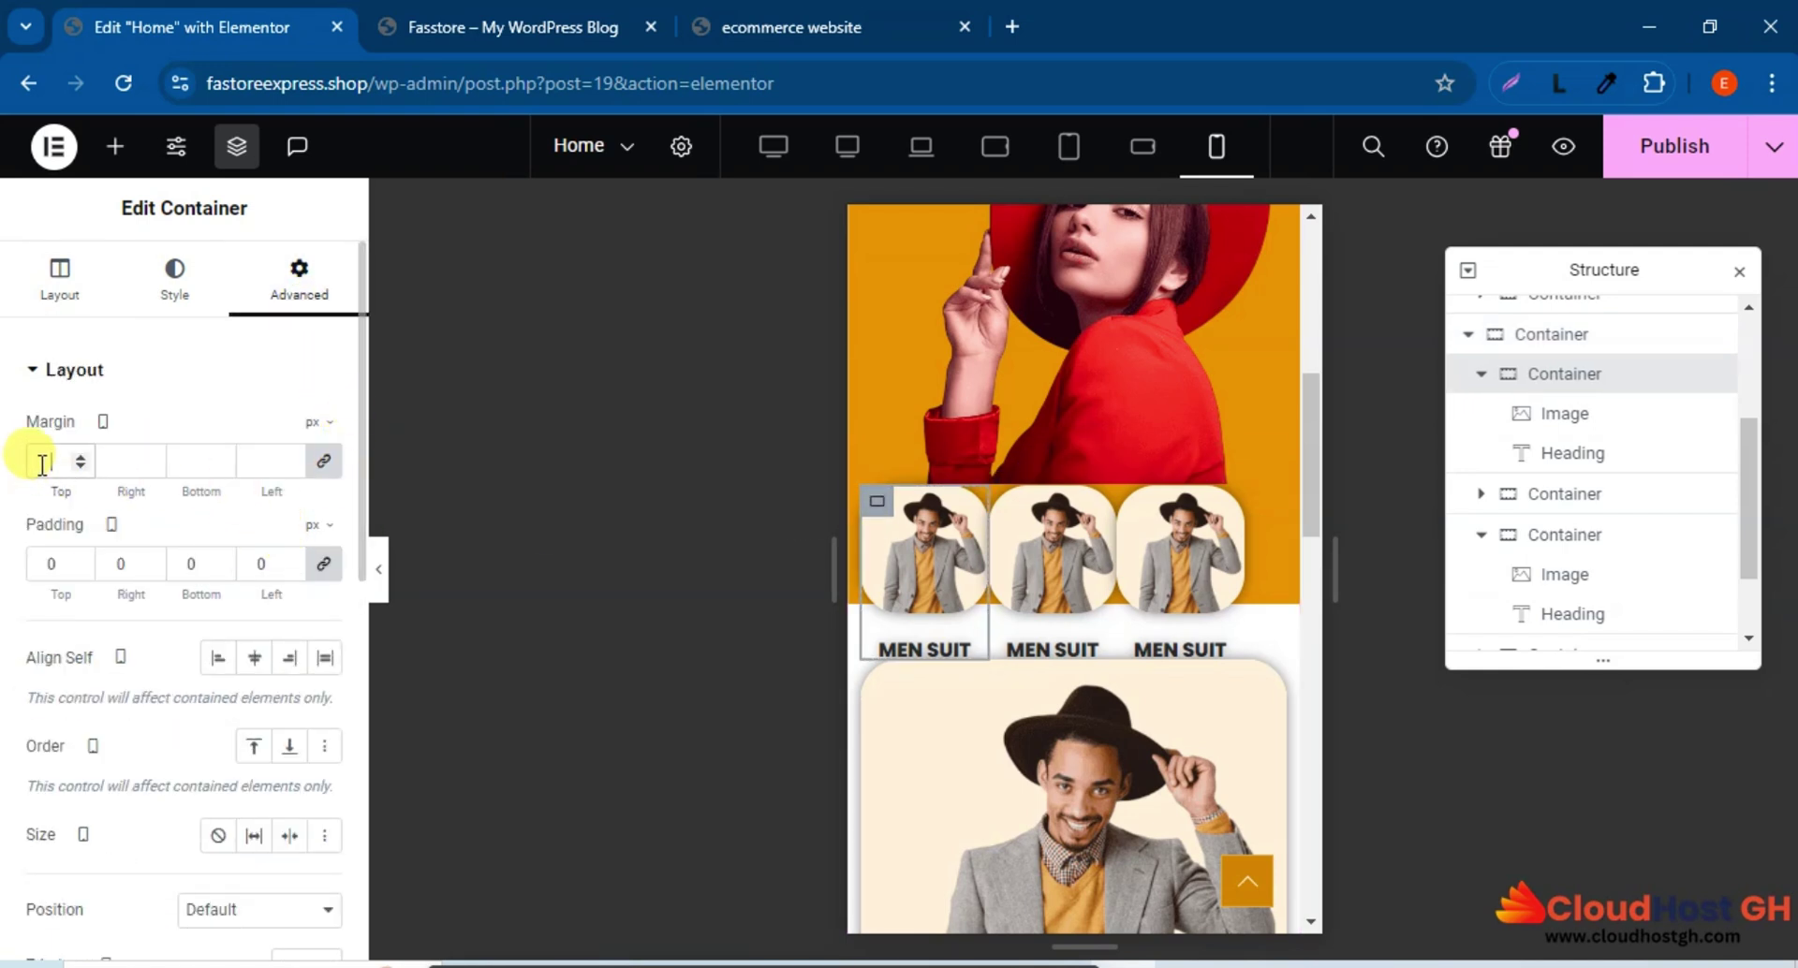
type("1")
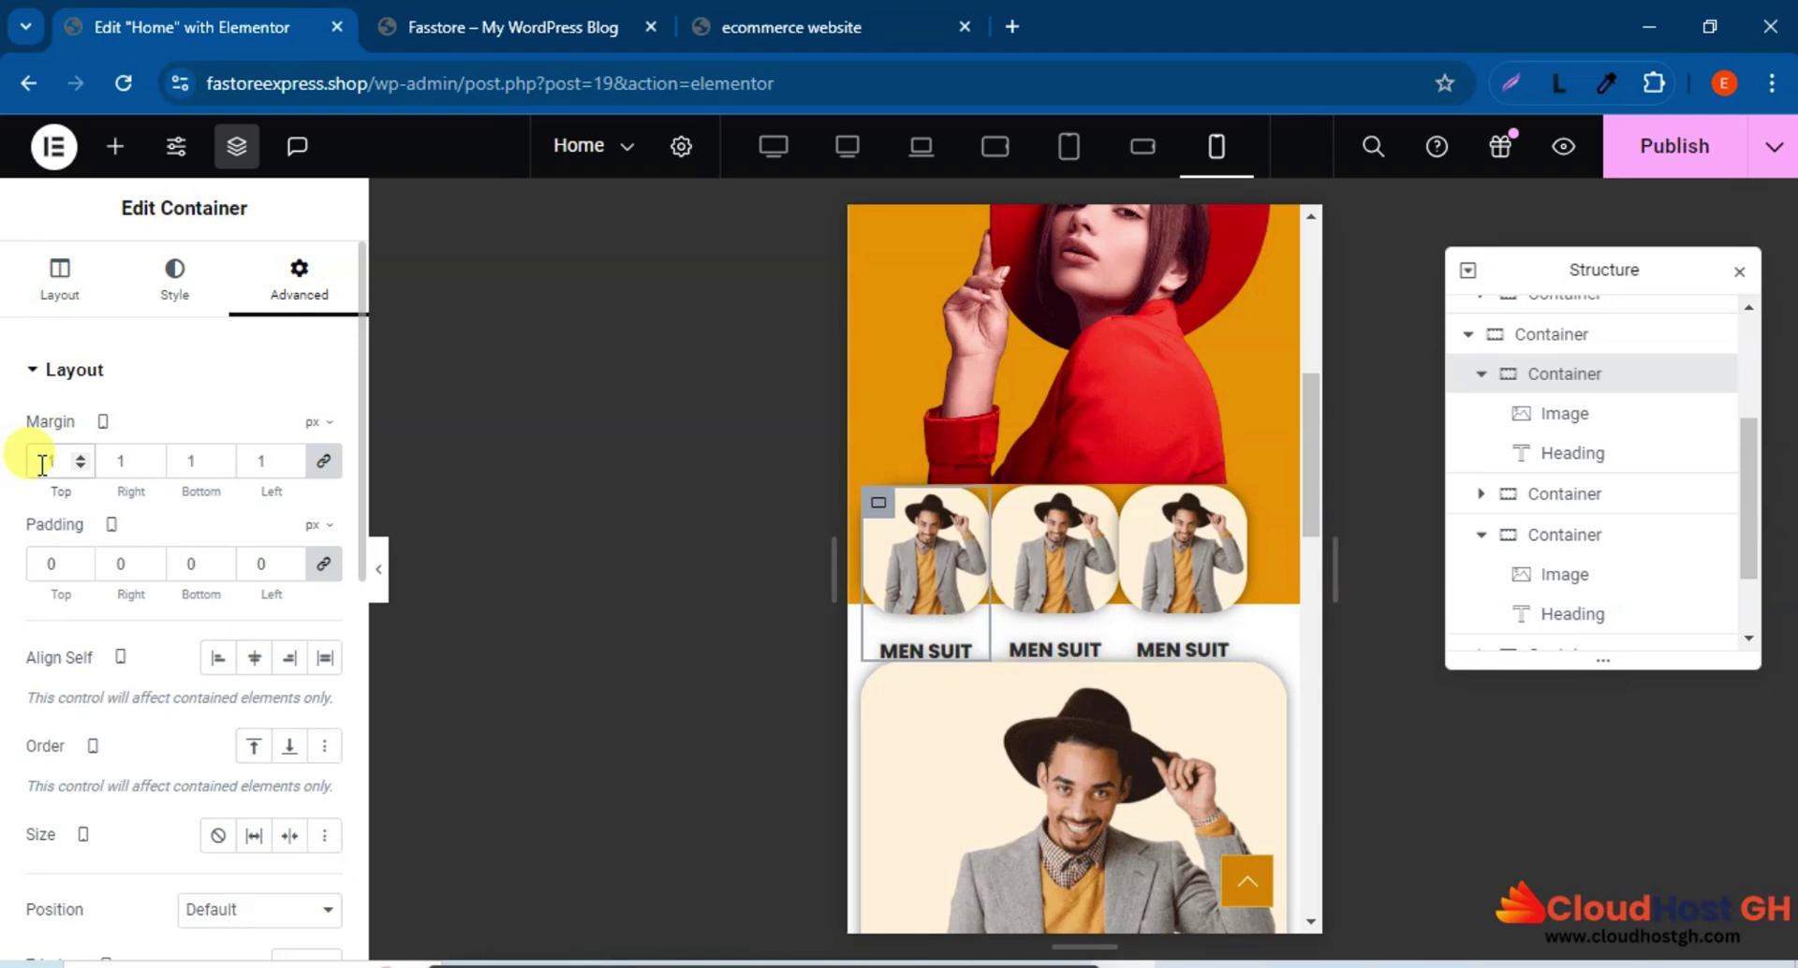
key("BackSpace")
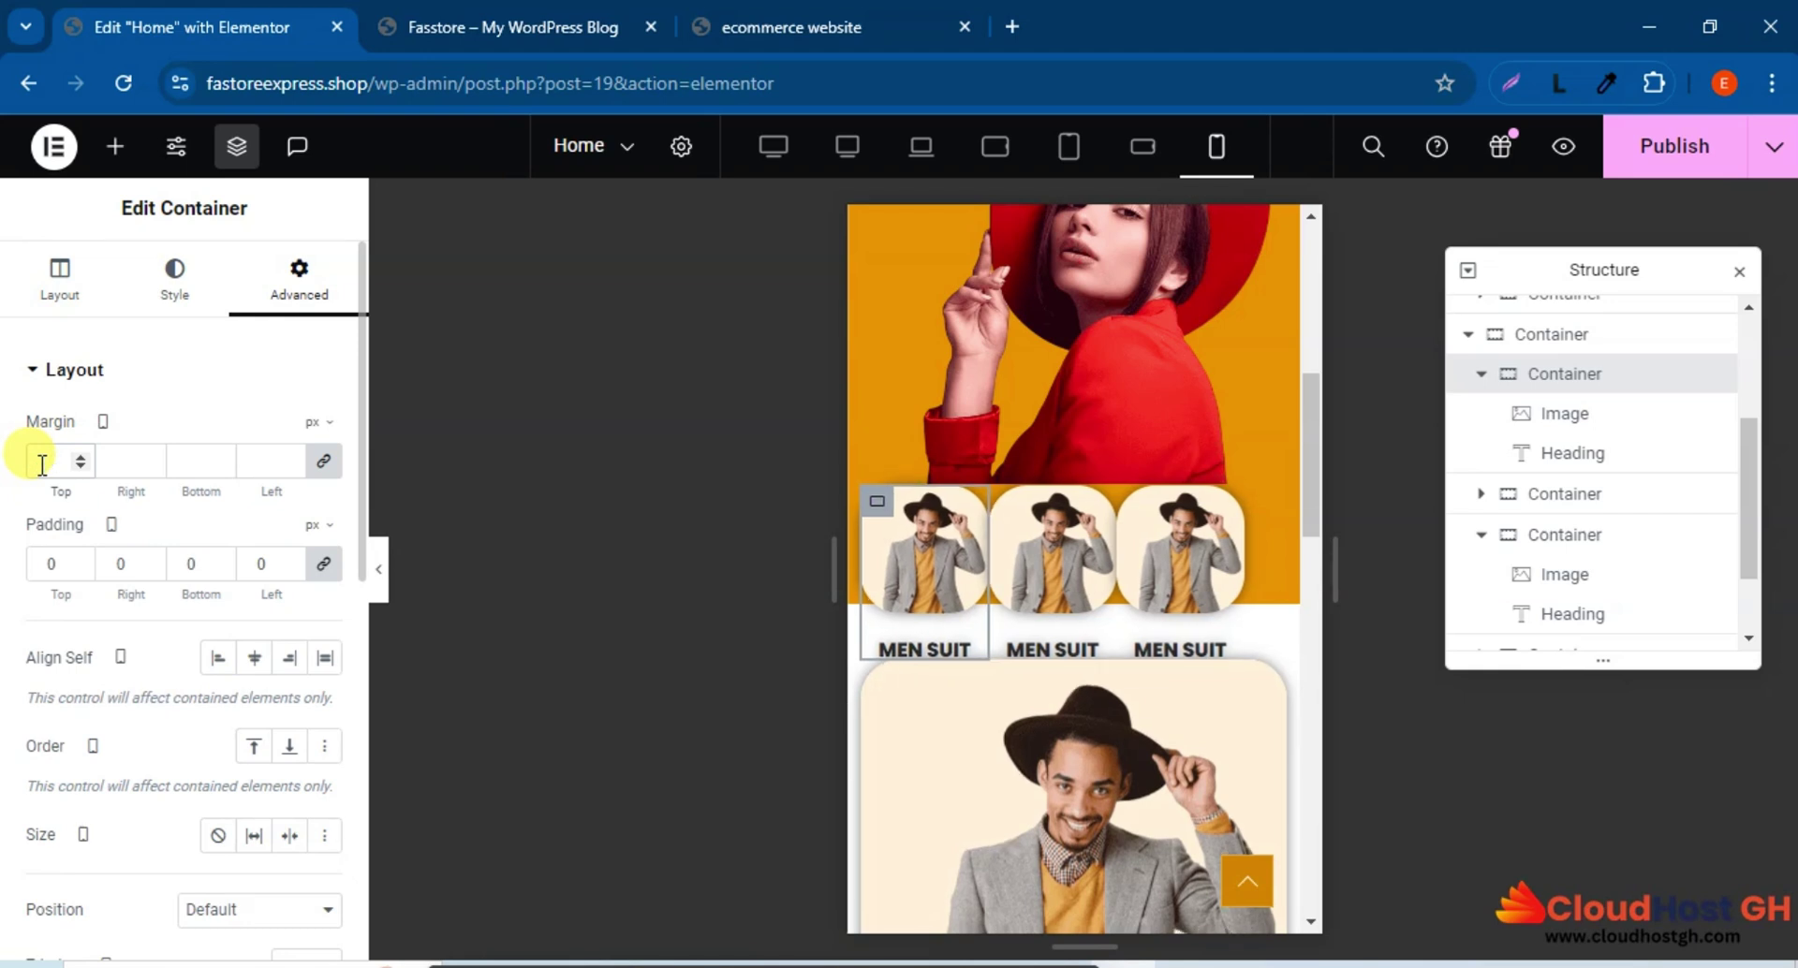
type("2")
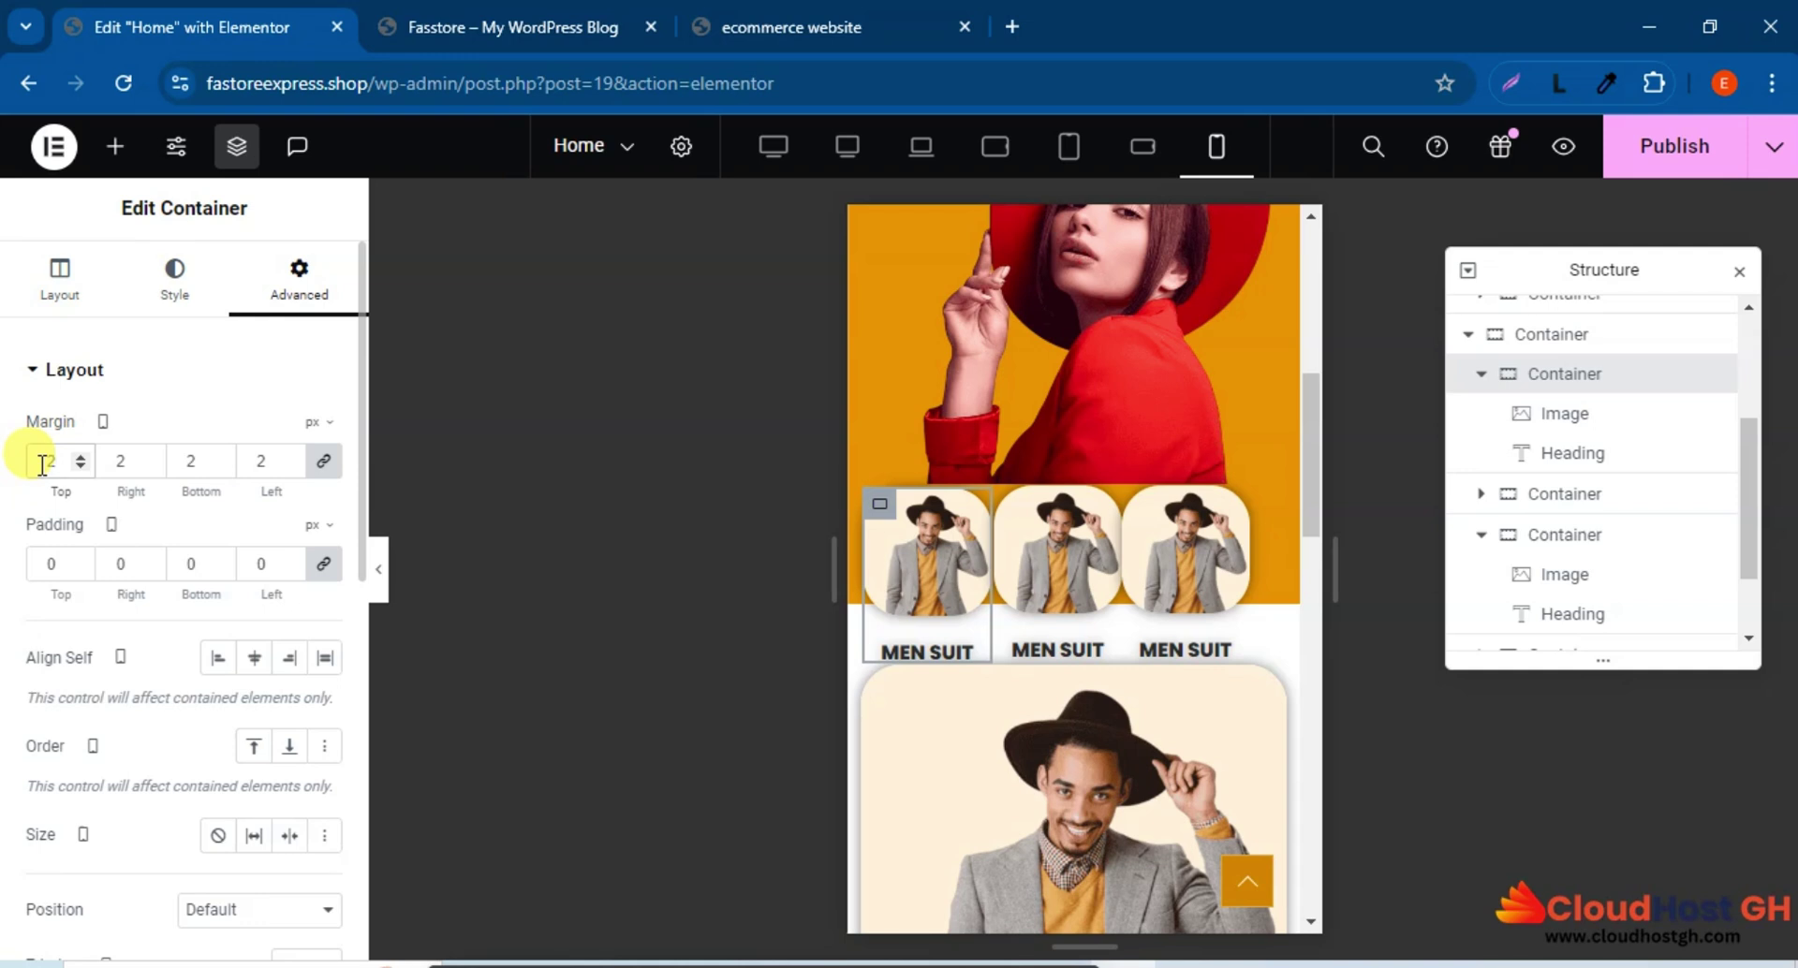
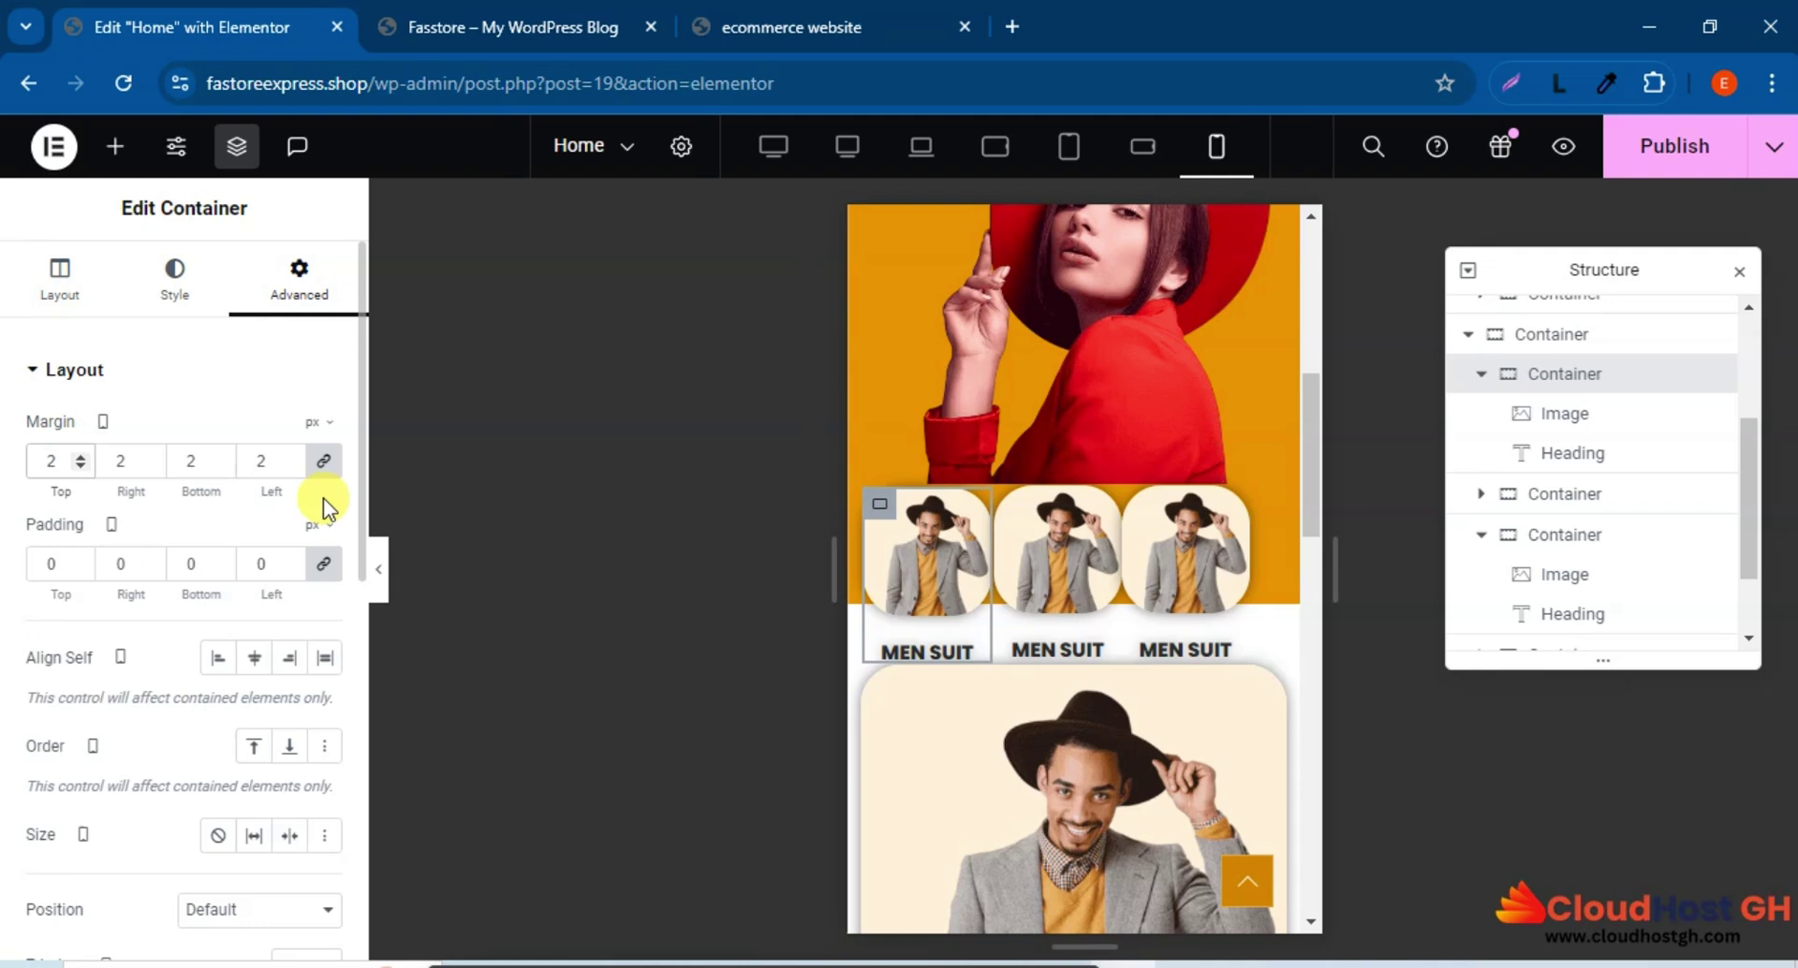
key("BackSpace")
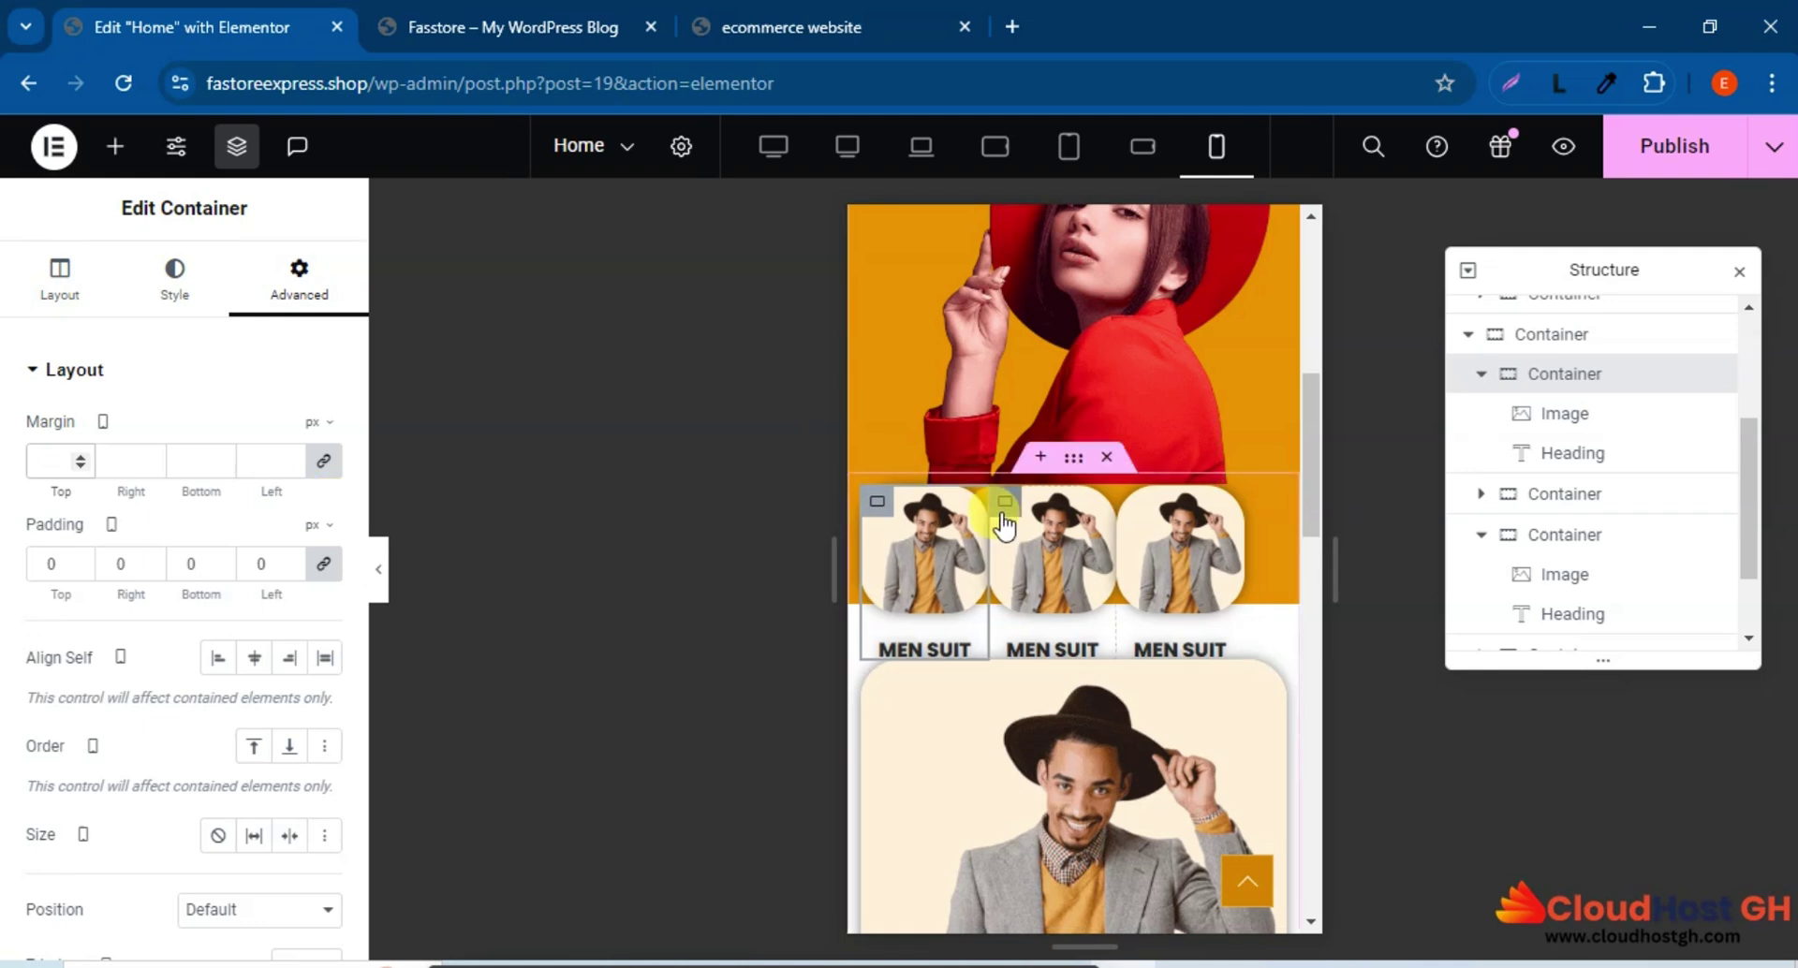
Unlink the second category container's mobile margins and set its right and left margins to 10 px.
left_click(1004, 505)
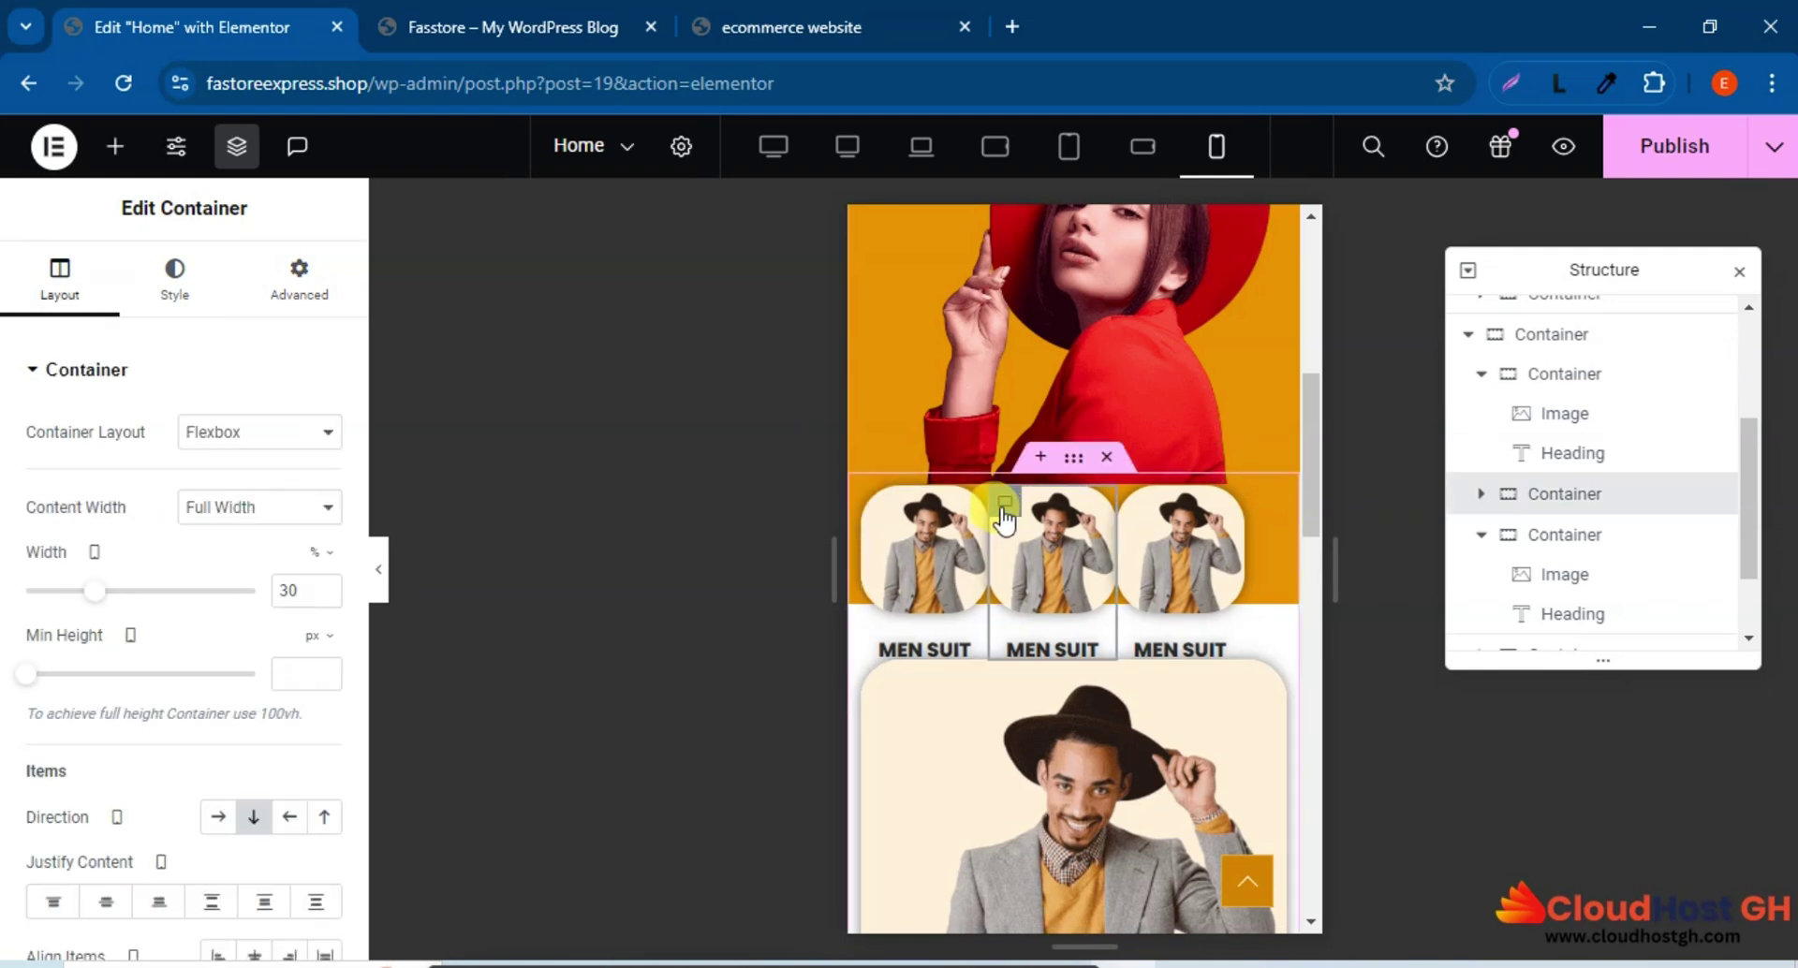
left_click(326, 293)
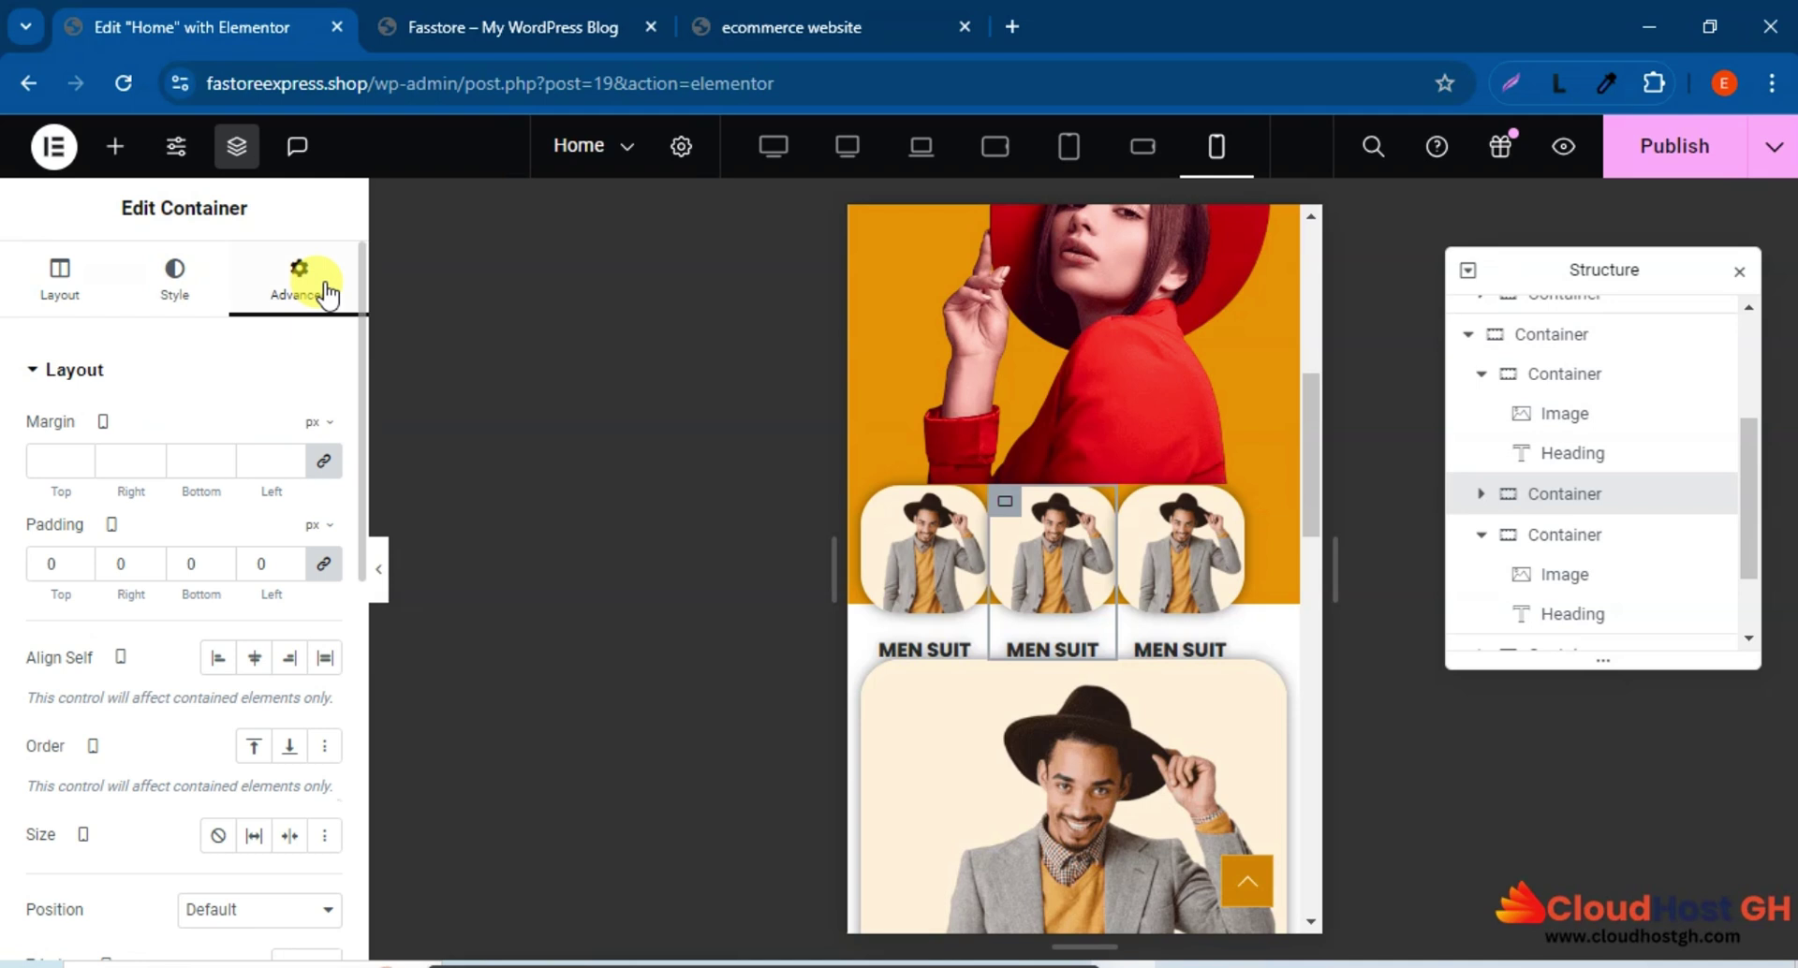
left_click(327, 465)
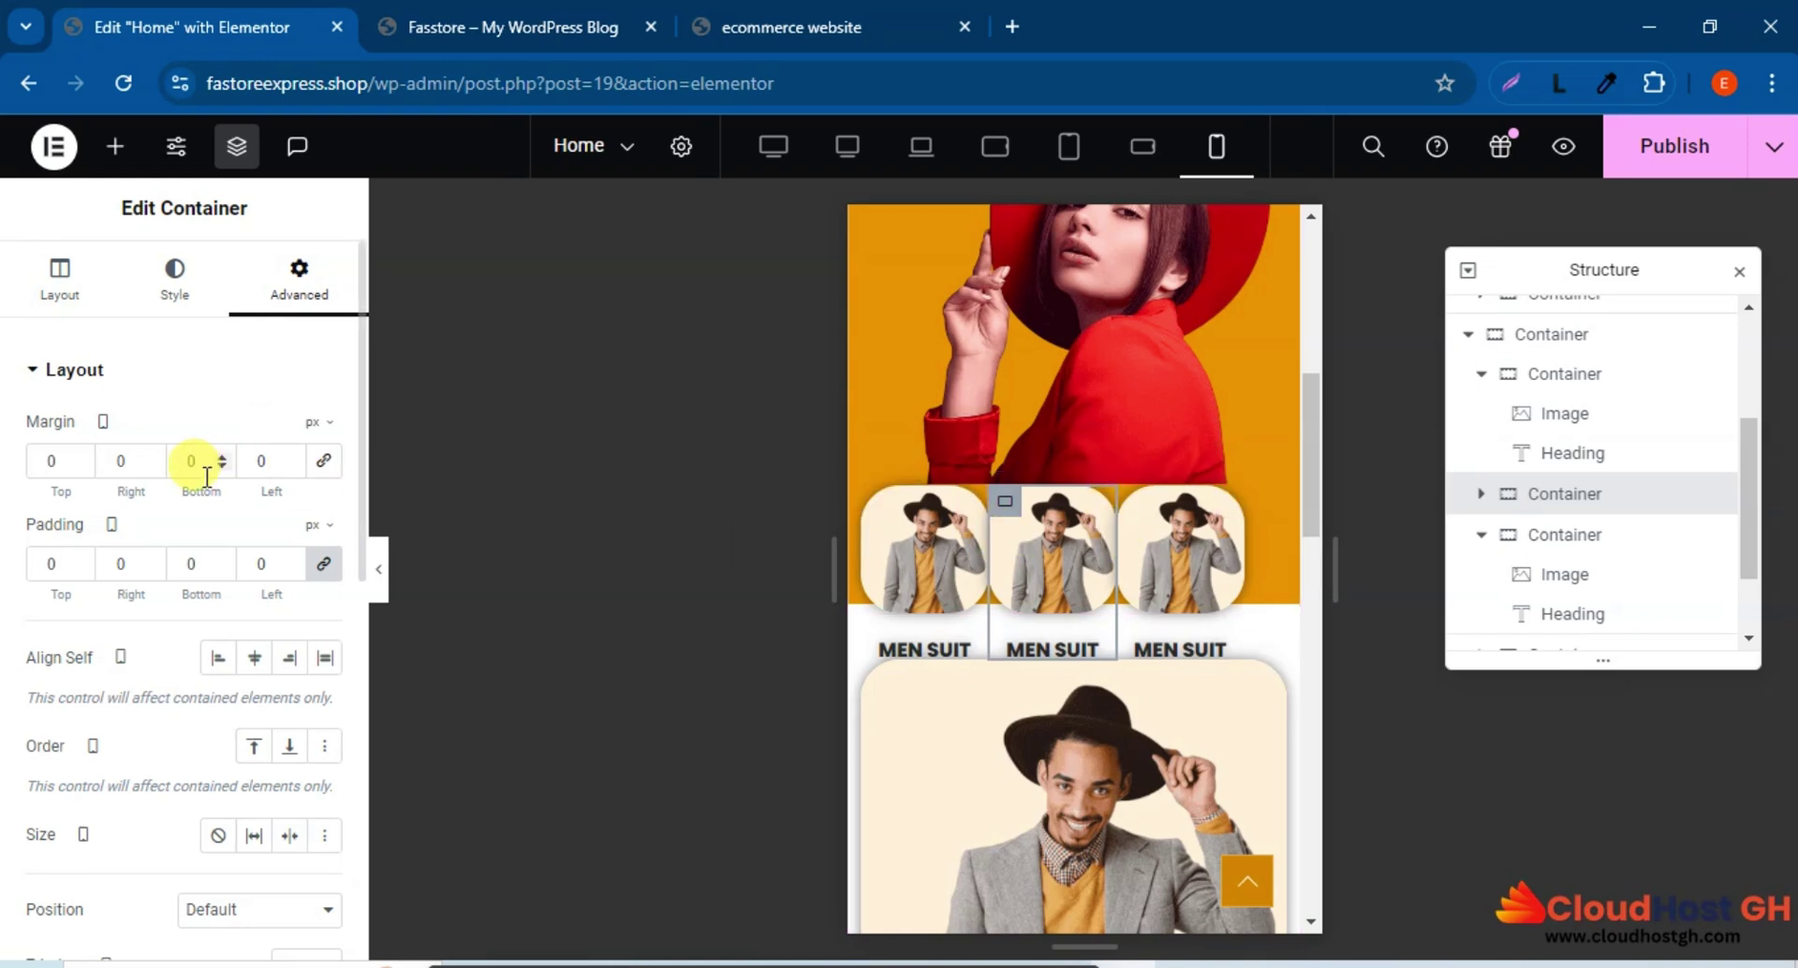
left_click(105, 459)
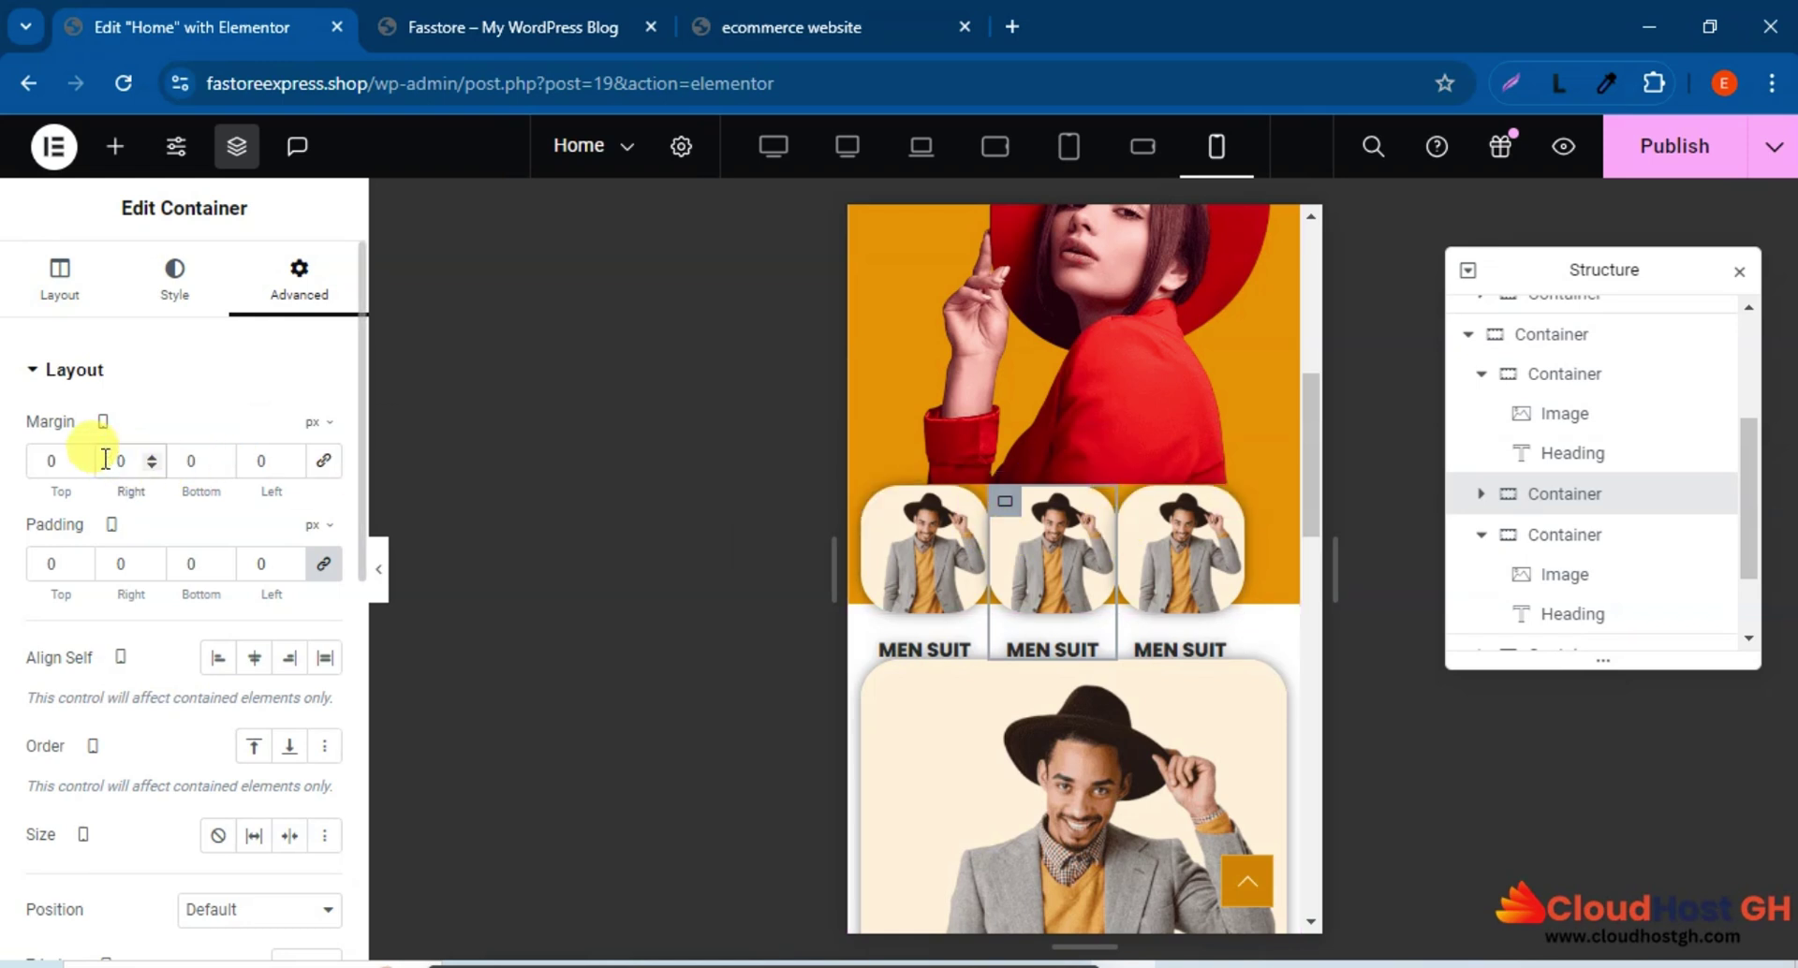
type("10")
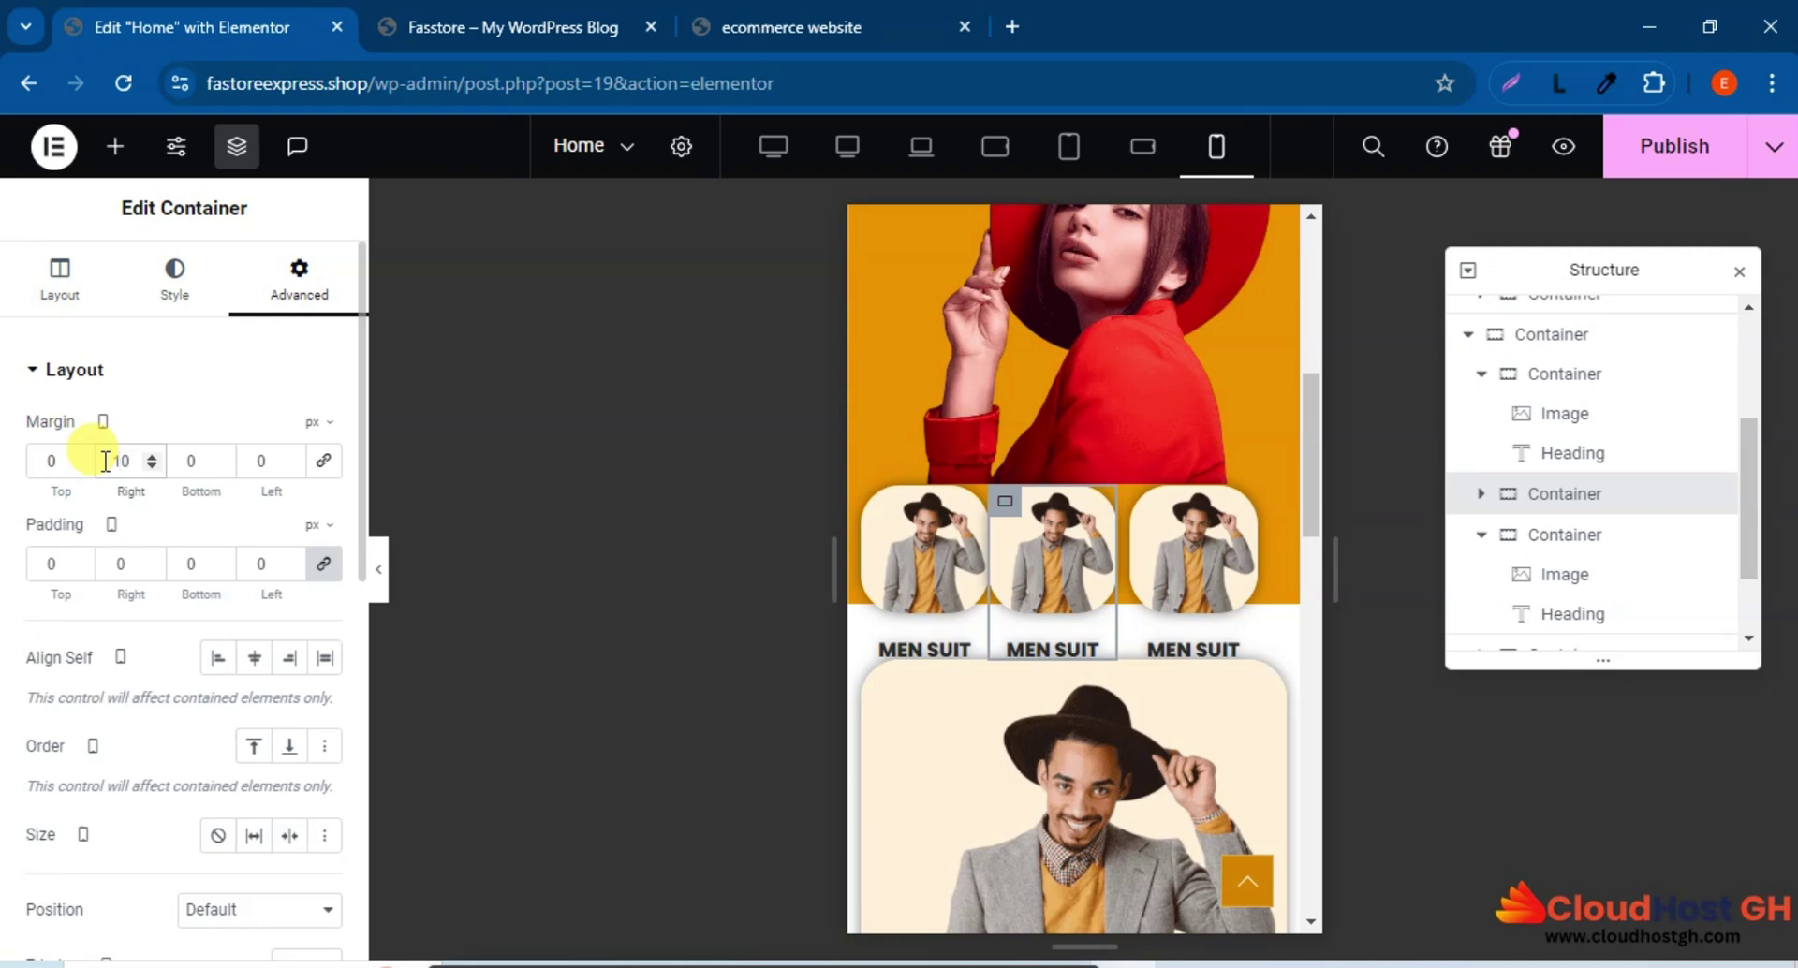
left_click(253, 461)
type("10")
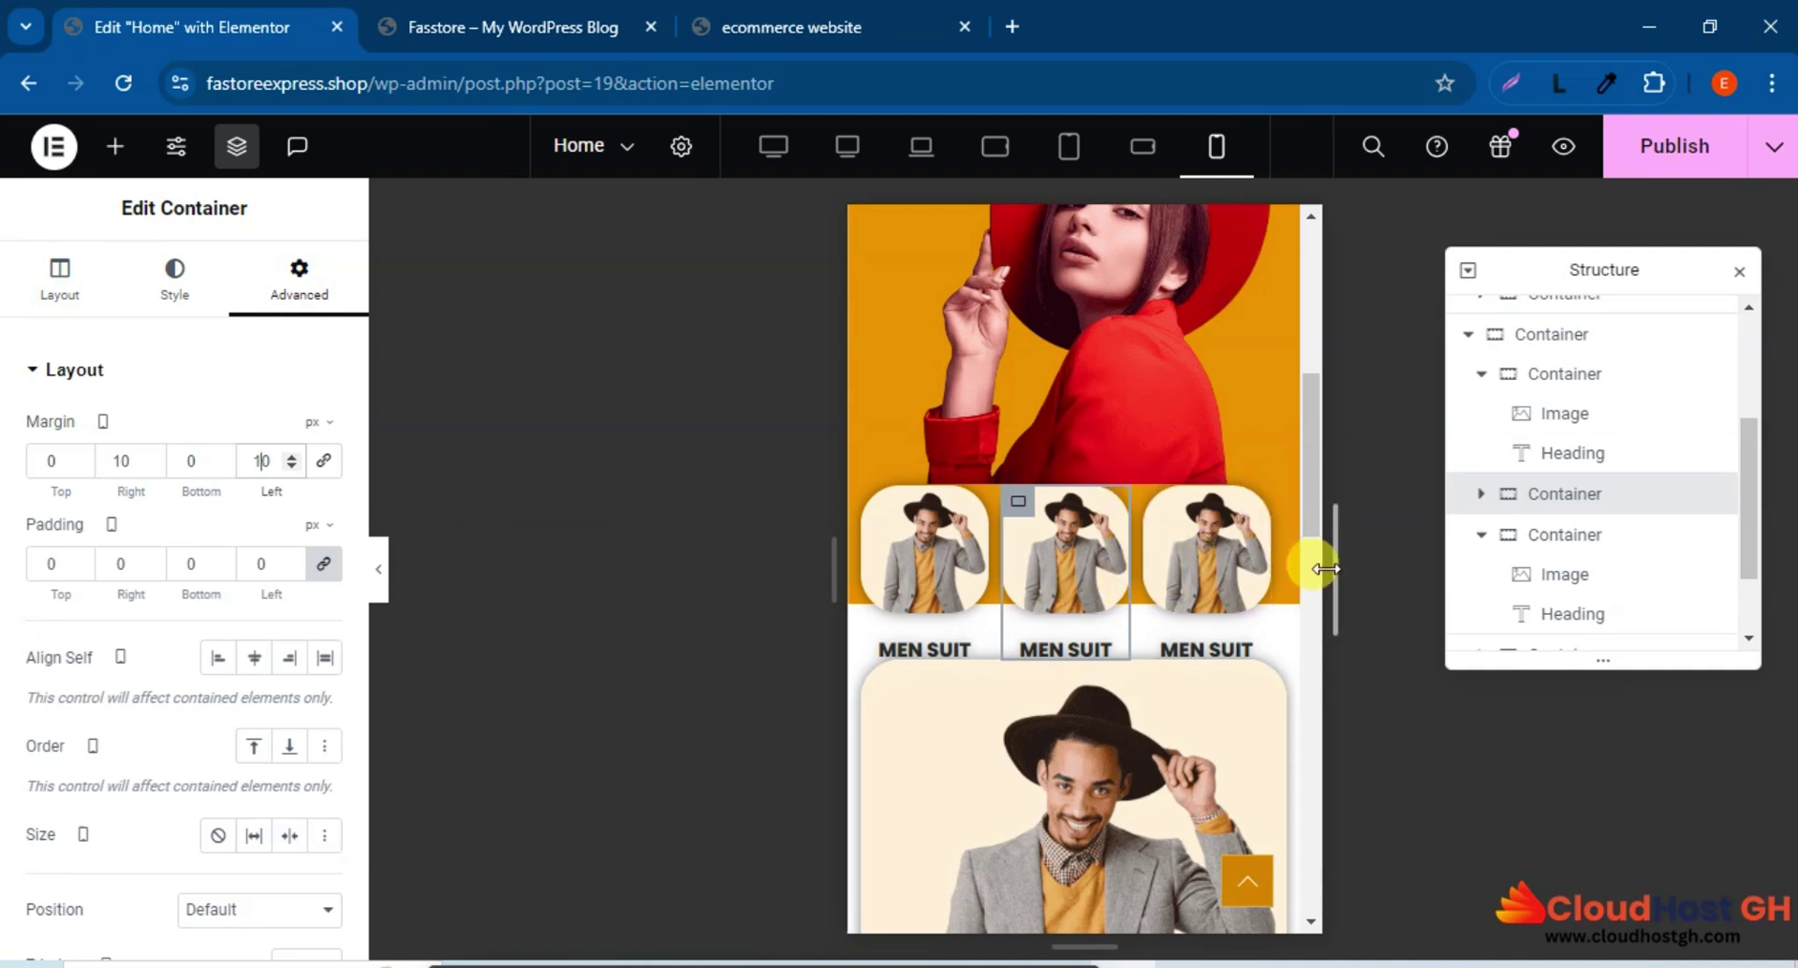
scroll(1114, 577, "down", 4)
scroll(1114, 577, "up", 3)
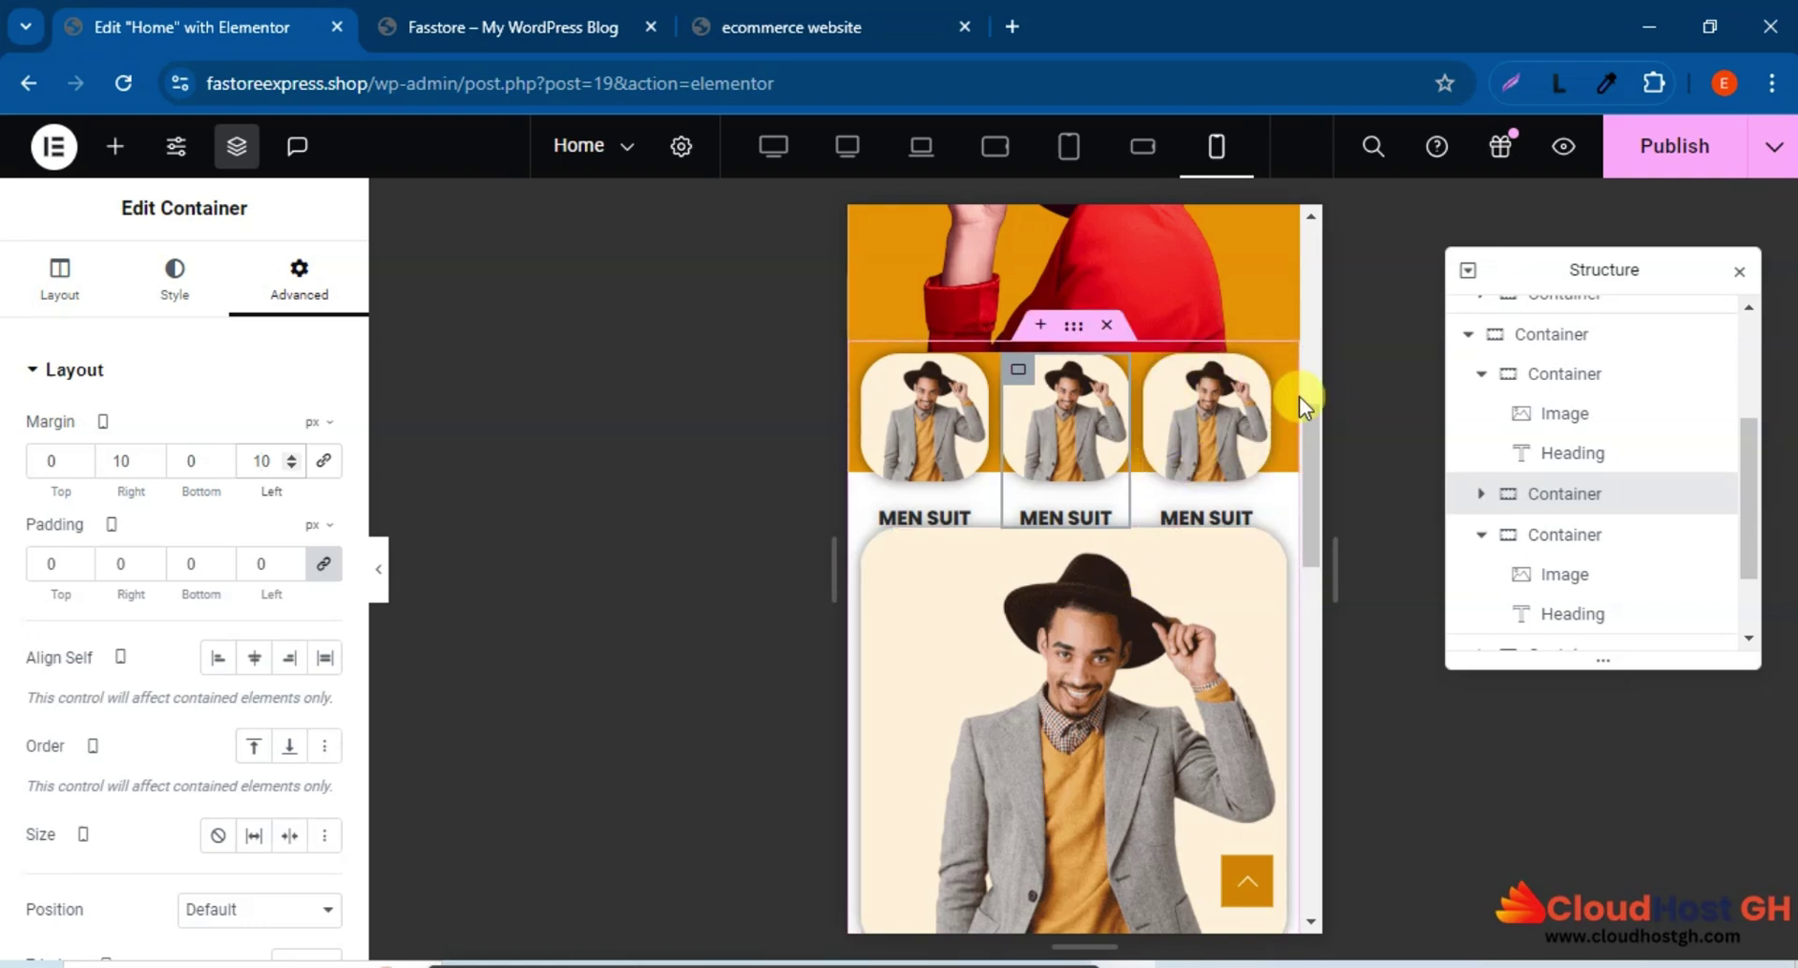
scroll(1192, 486, "up", 3)
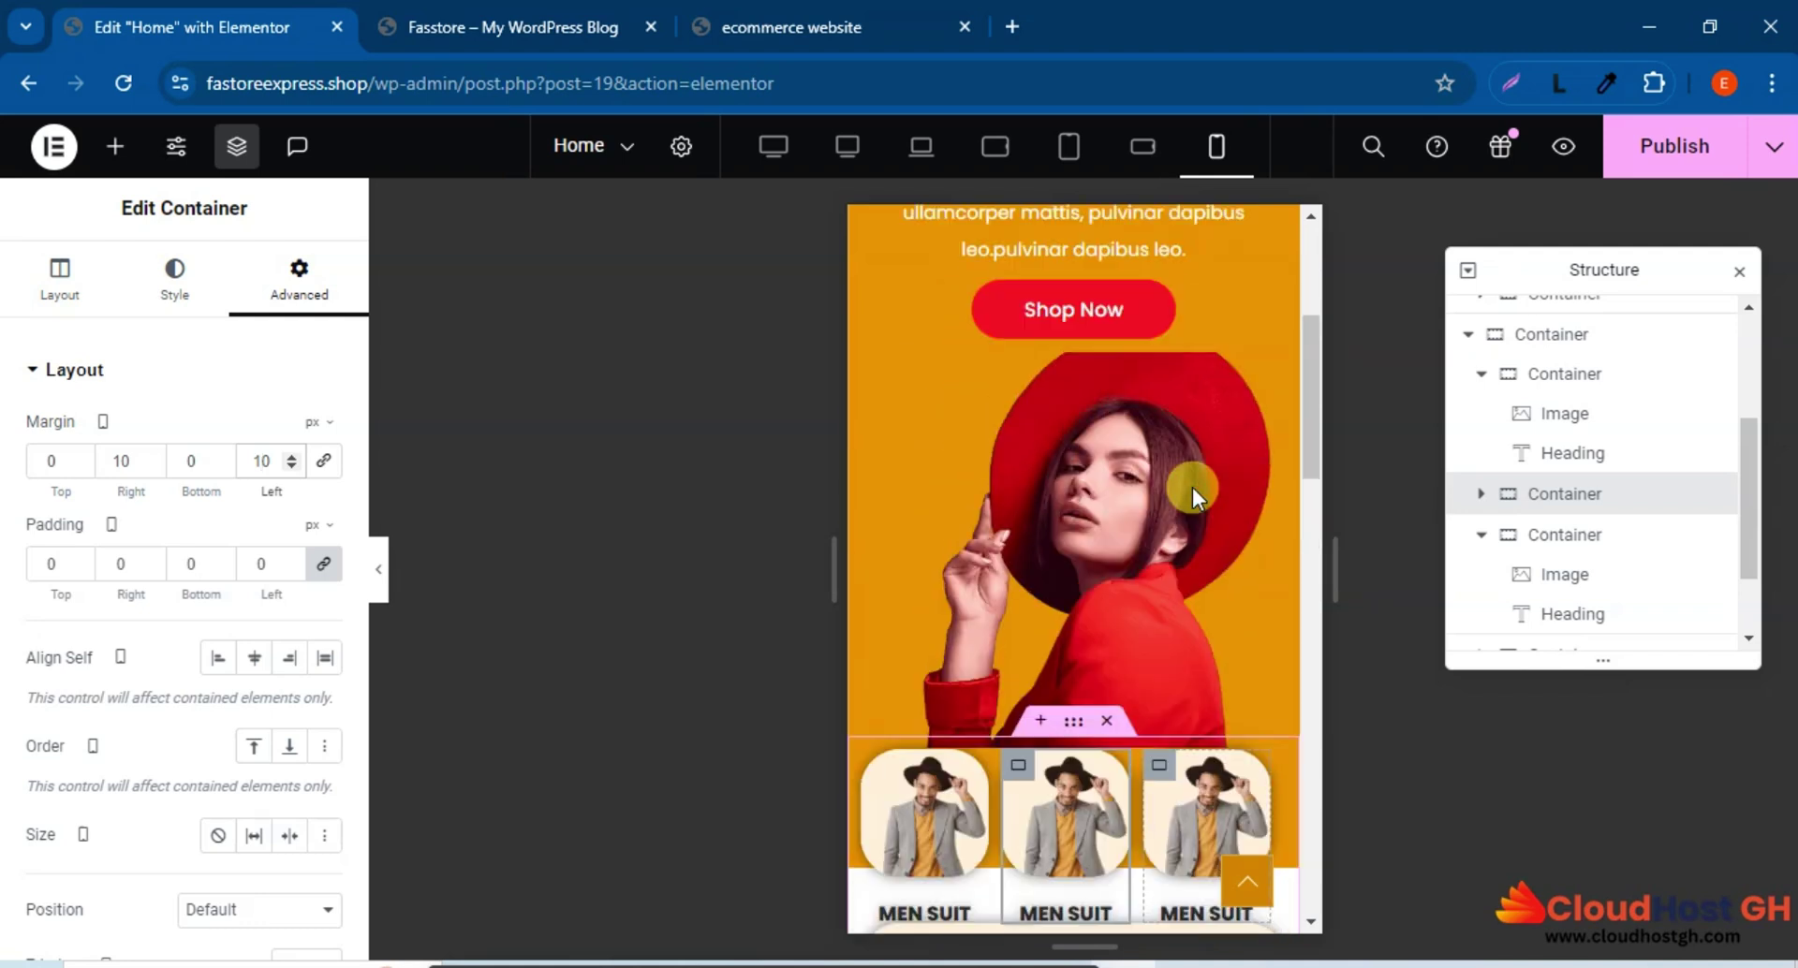
scroll(1192, 487, "down", 2)
scroll(1193, 487, "down", 2)
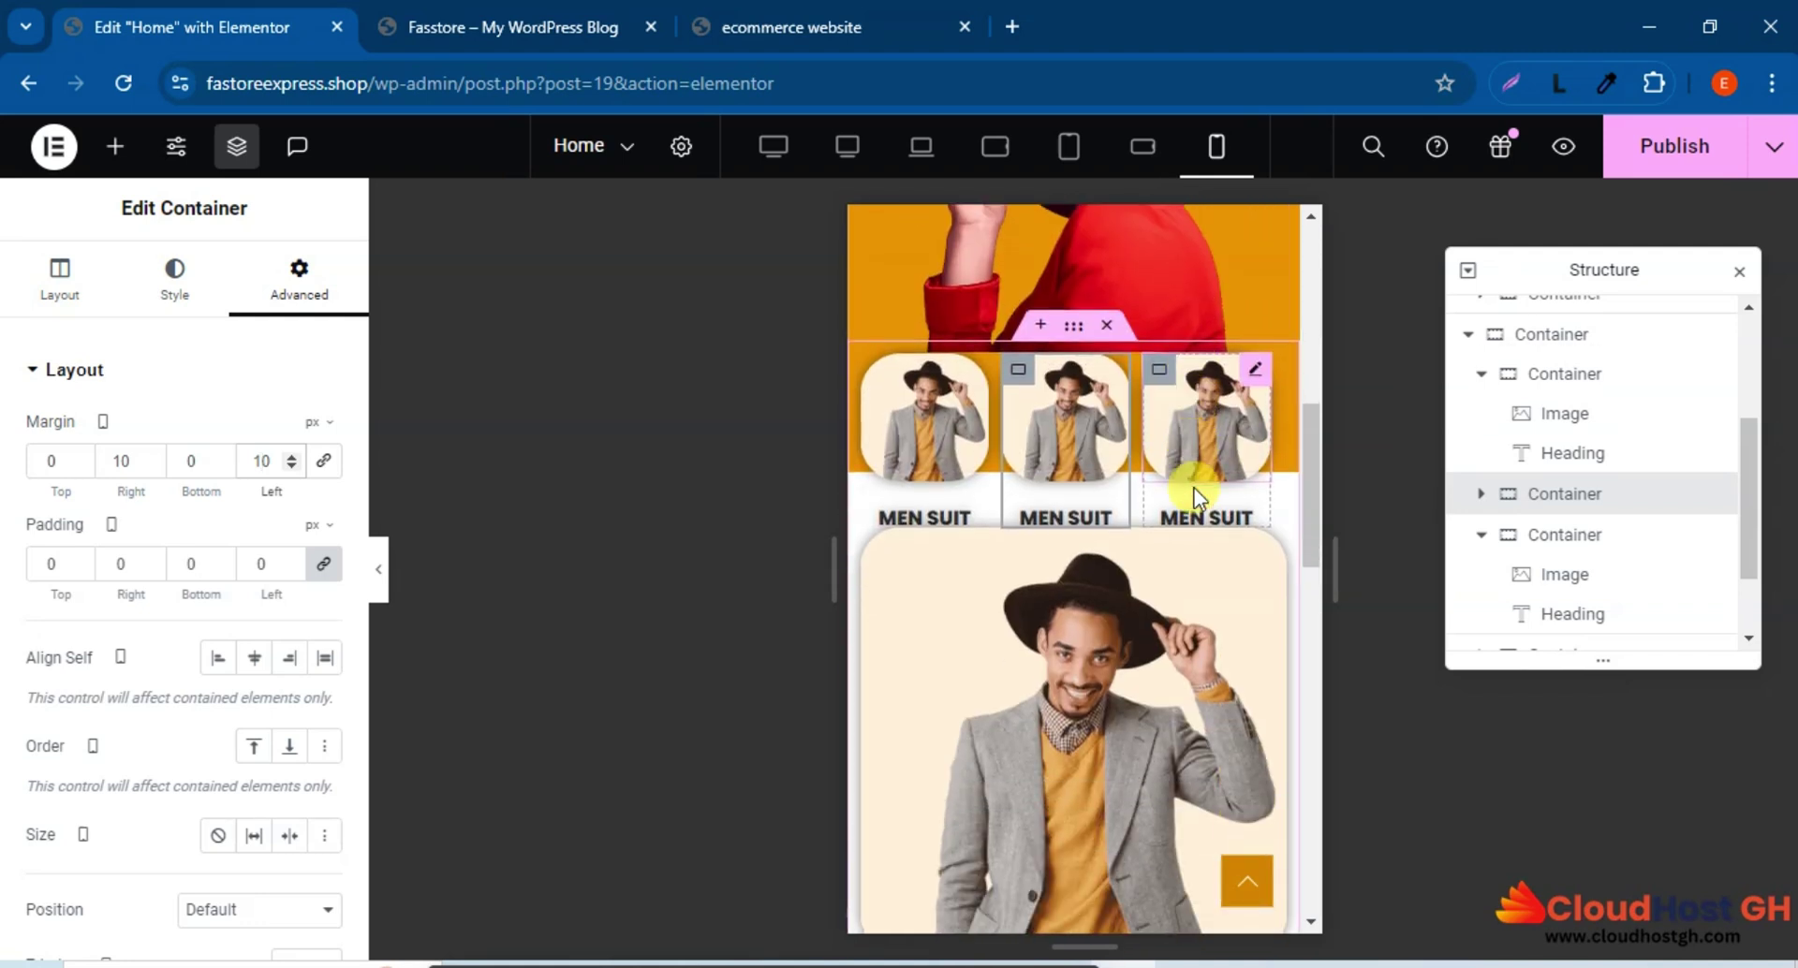
Copy the first category container and paste its style onto the fourth, fifth and sixth category containers.
left_click(875, 384)
right_click(874, 384)
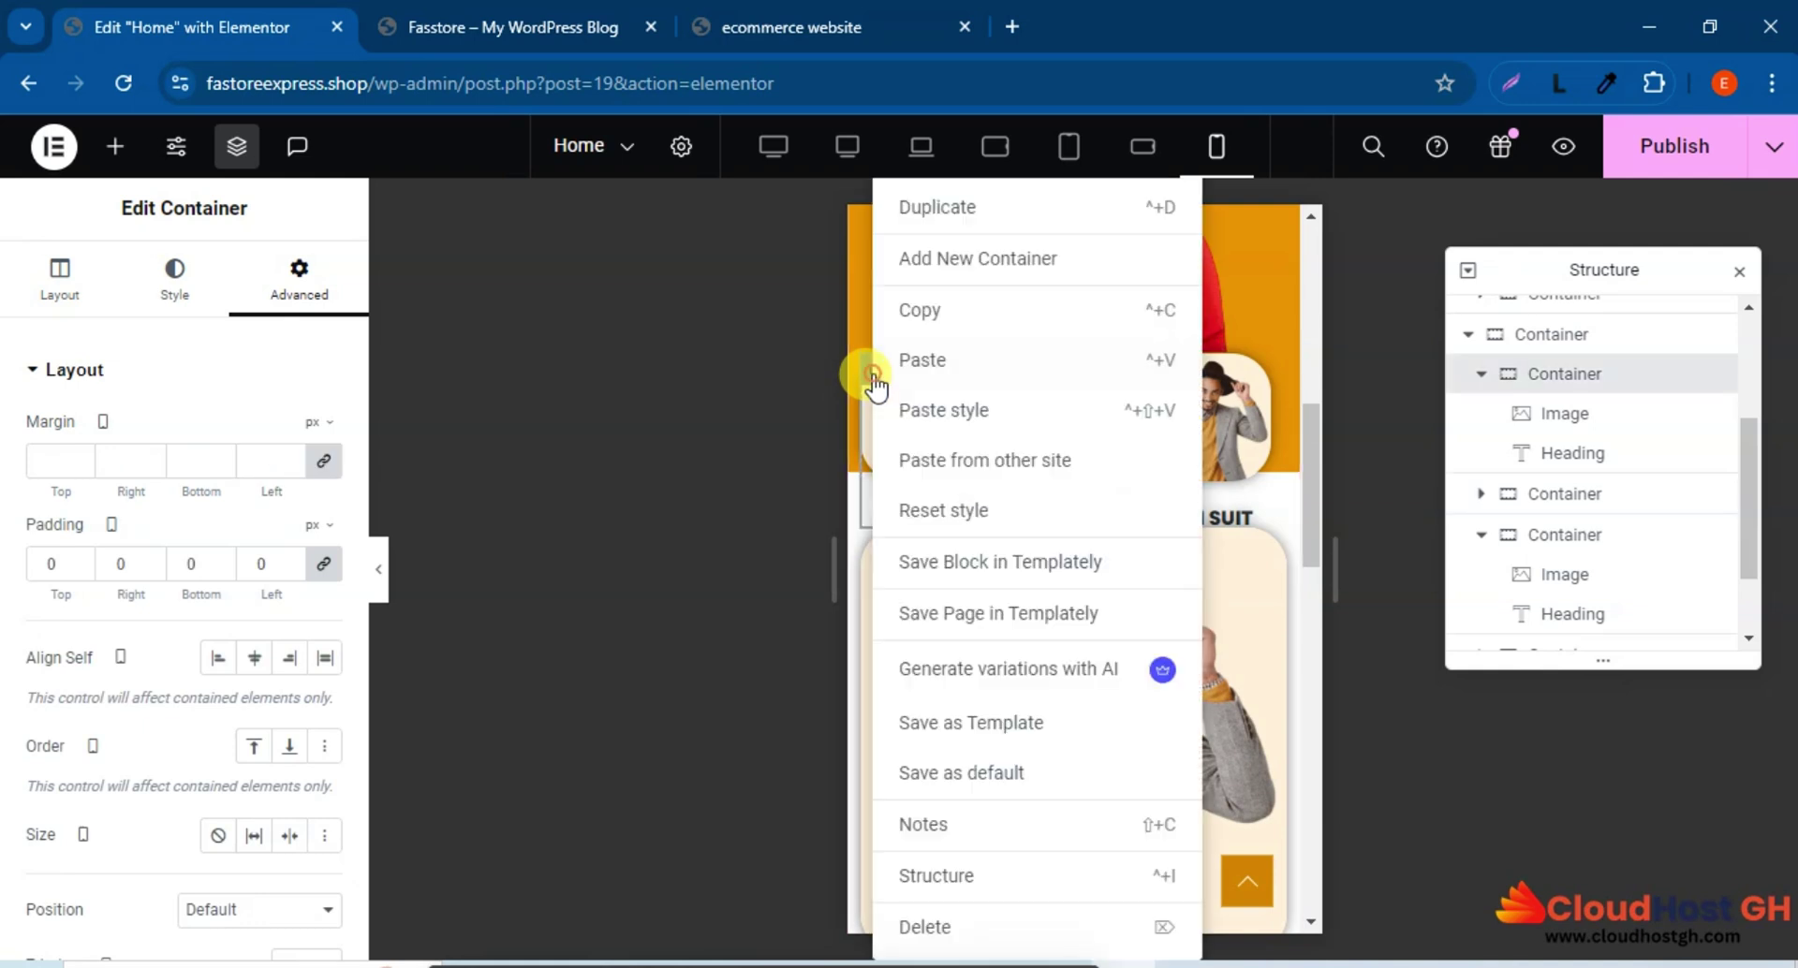
left_click(910, 311)
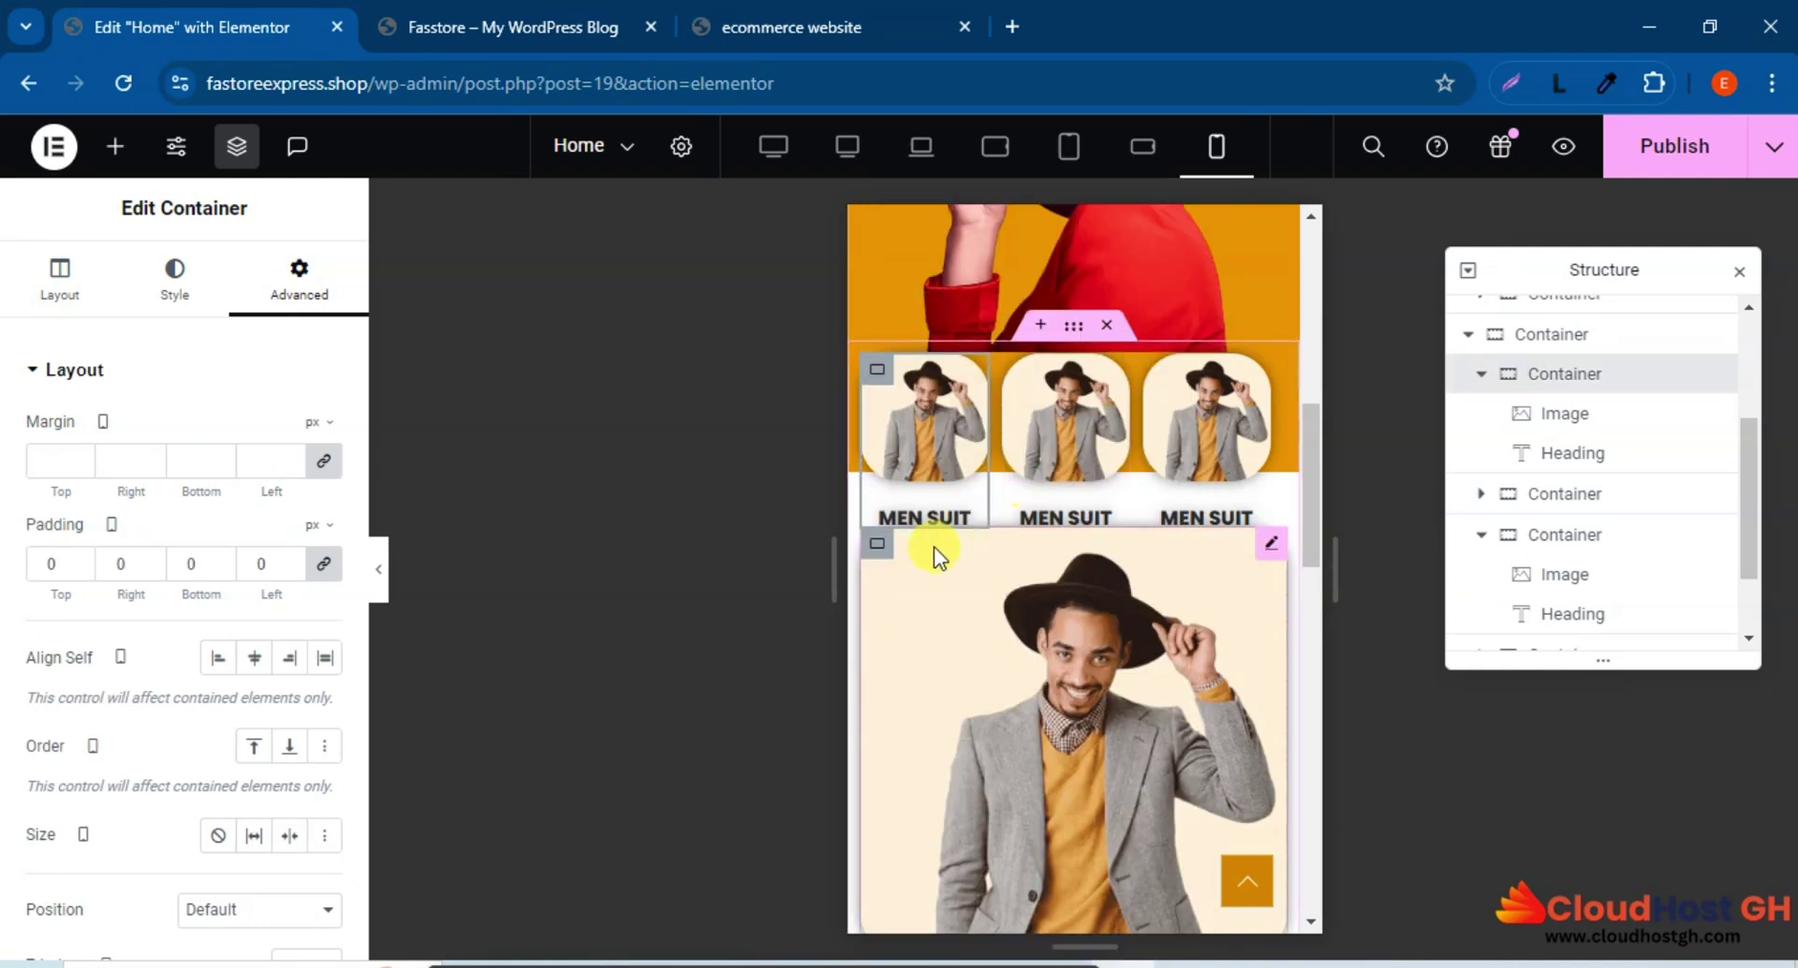
right_click(885, 557)
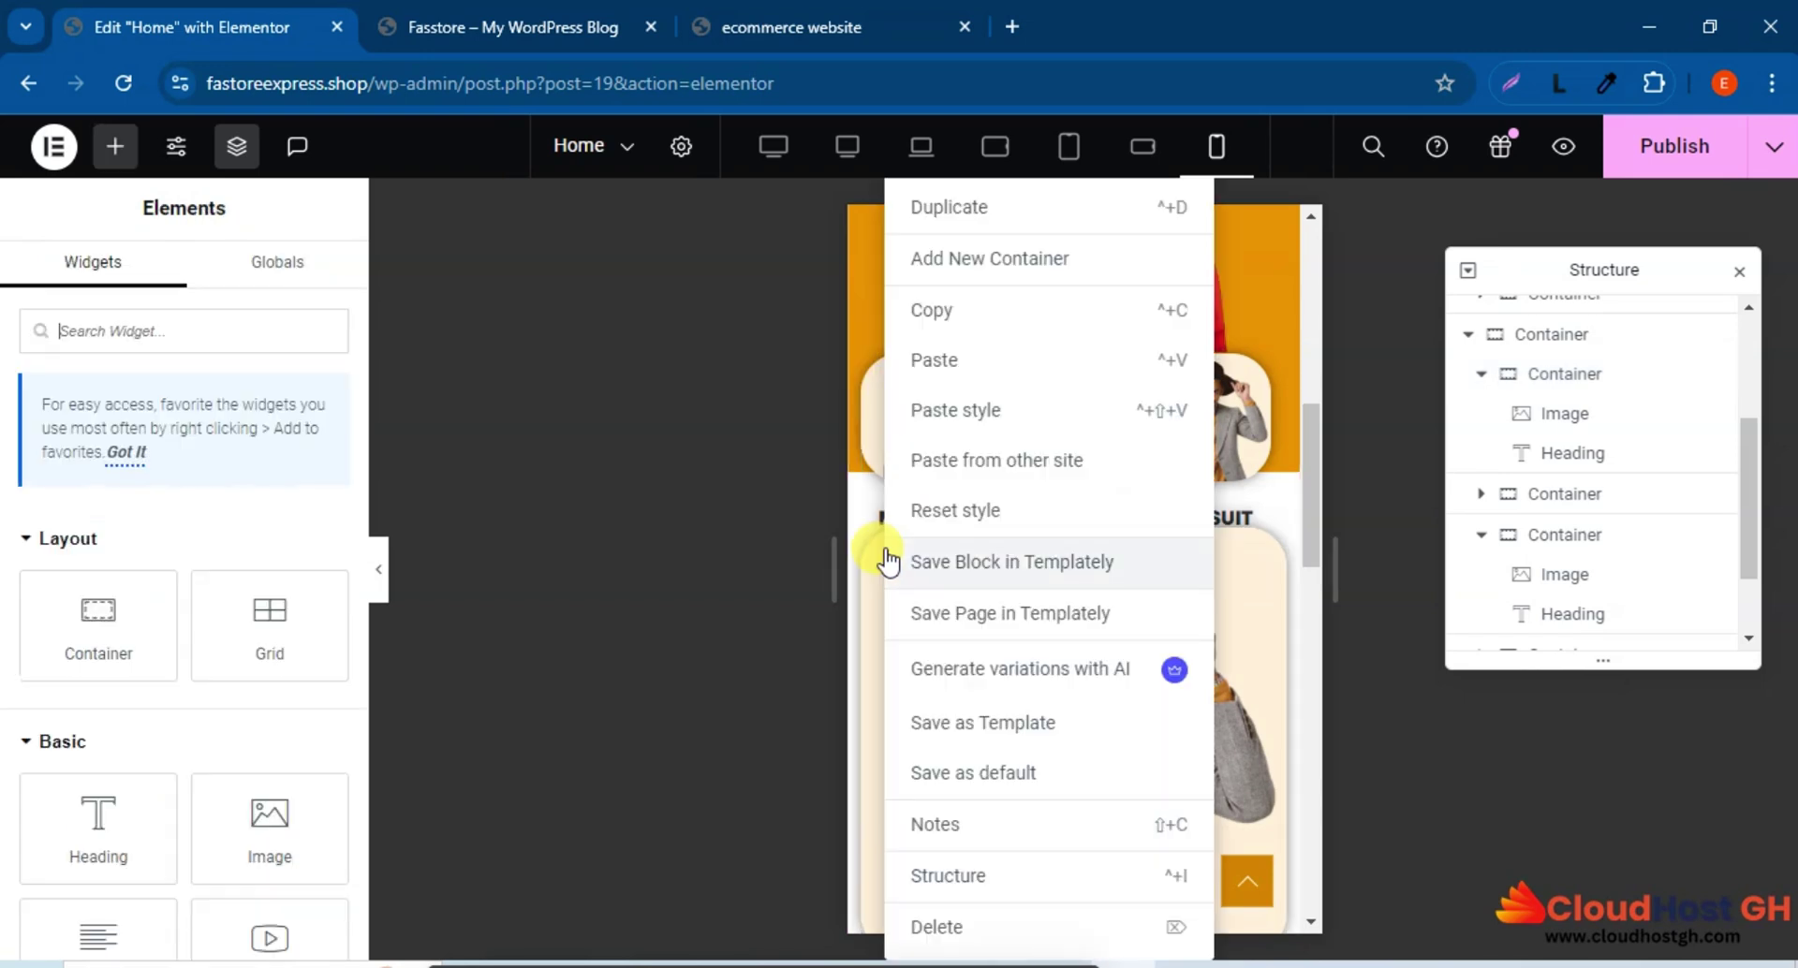
left_click(971, 412)
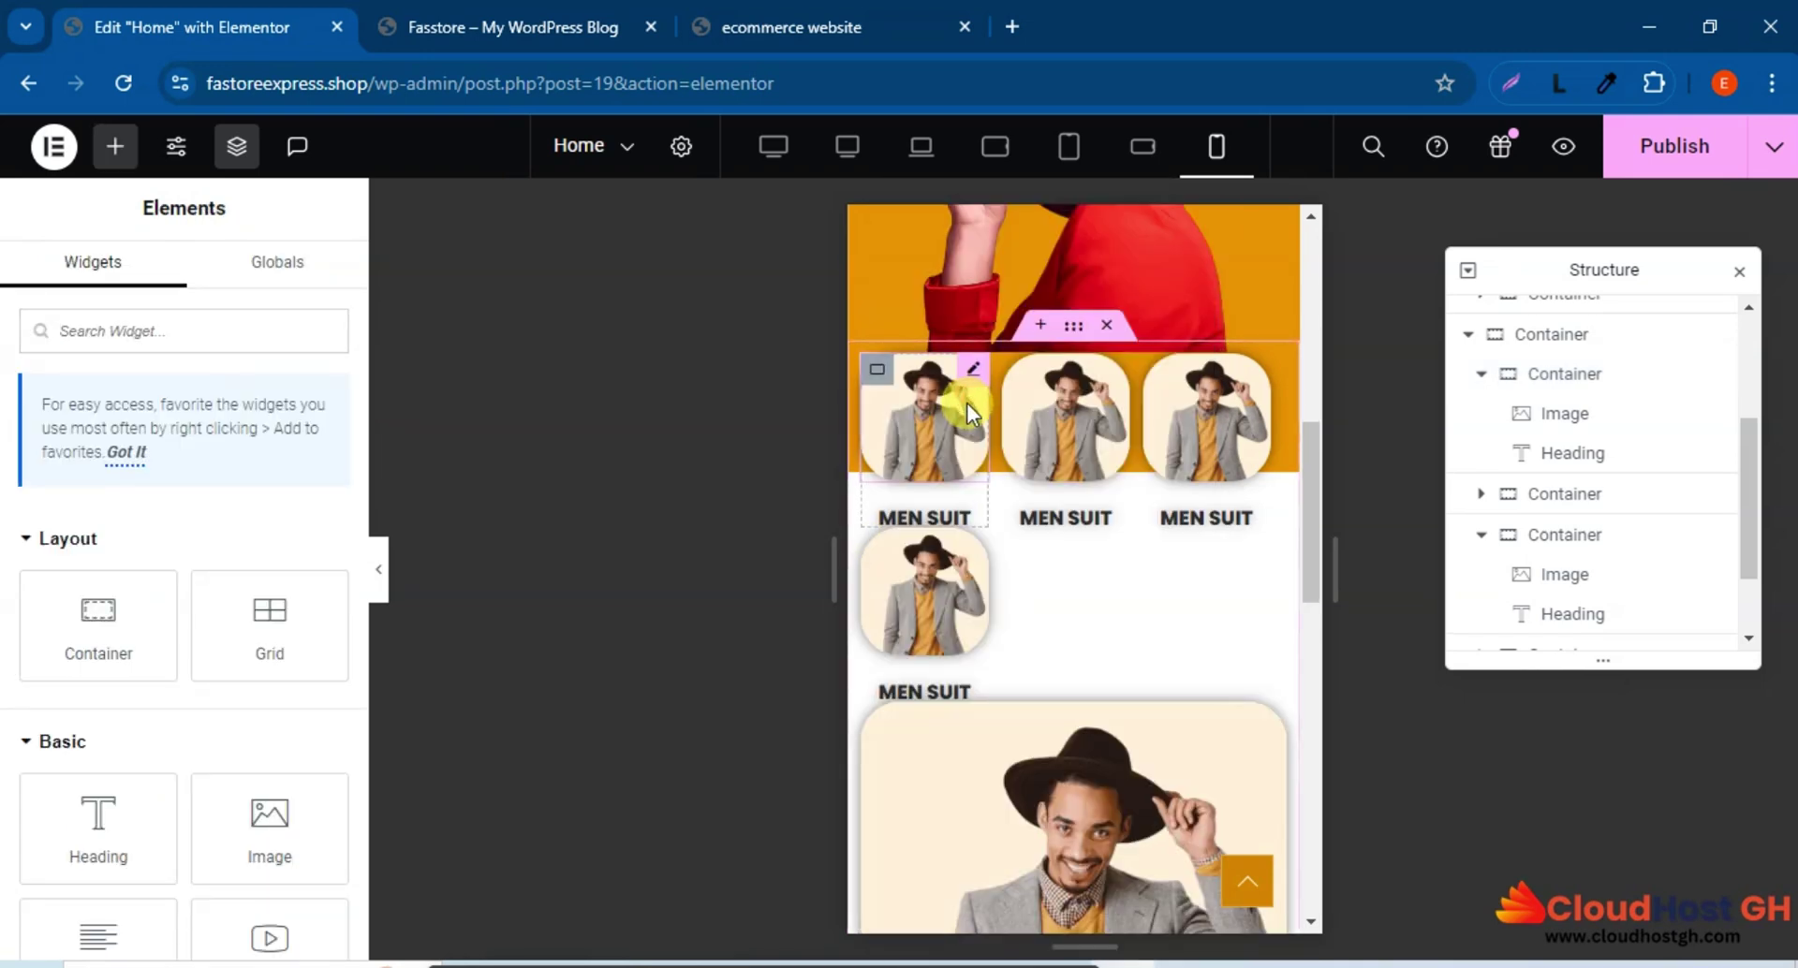
scroll(1060, 561, "down", 3)
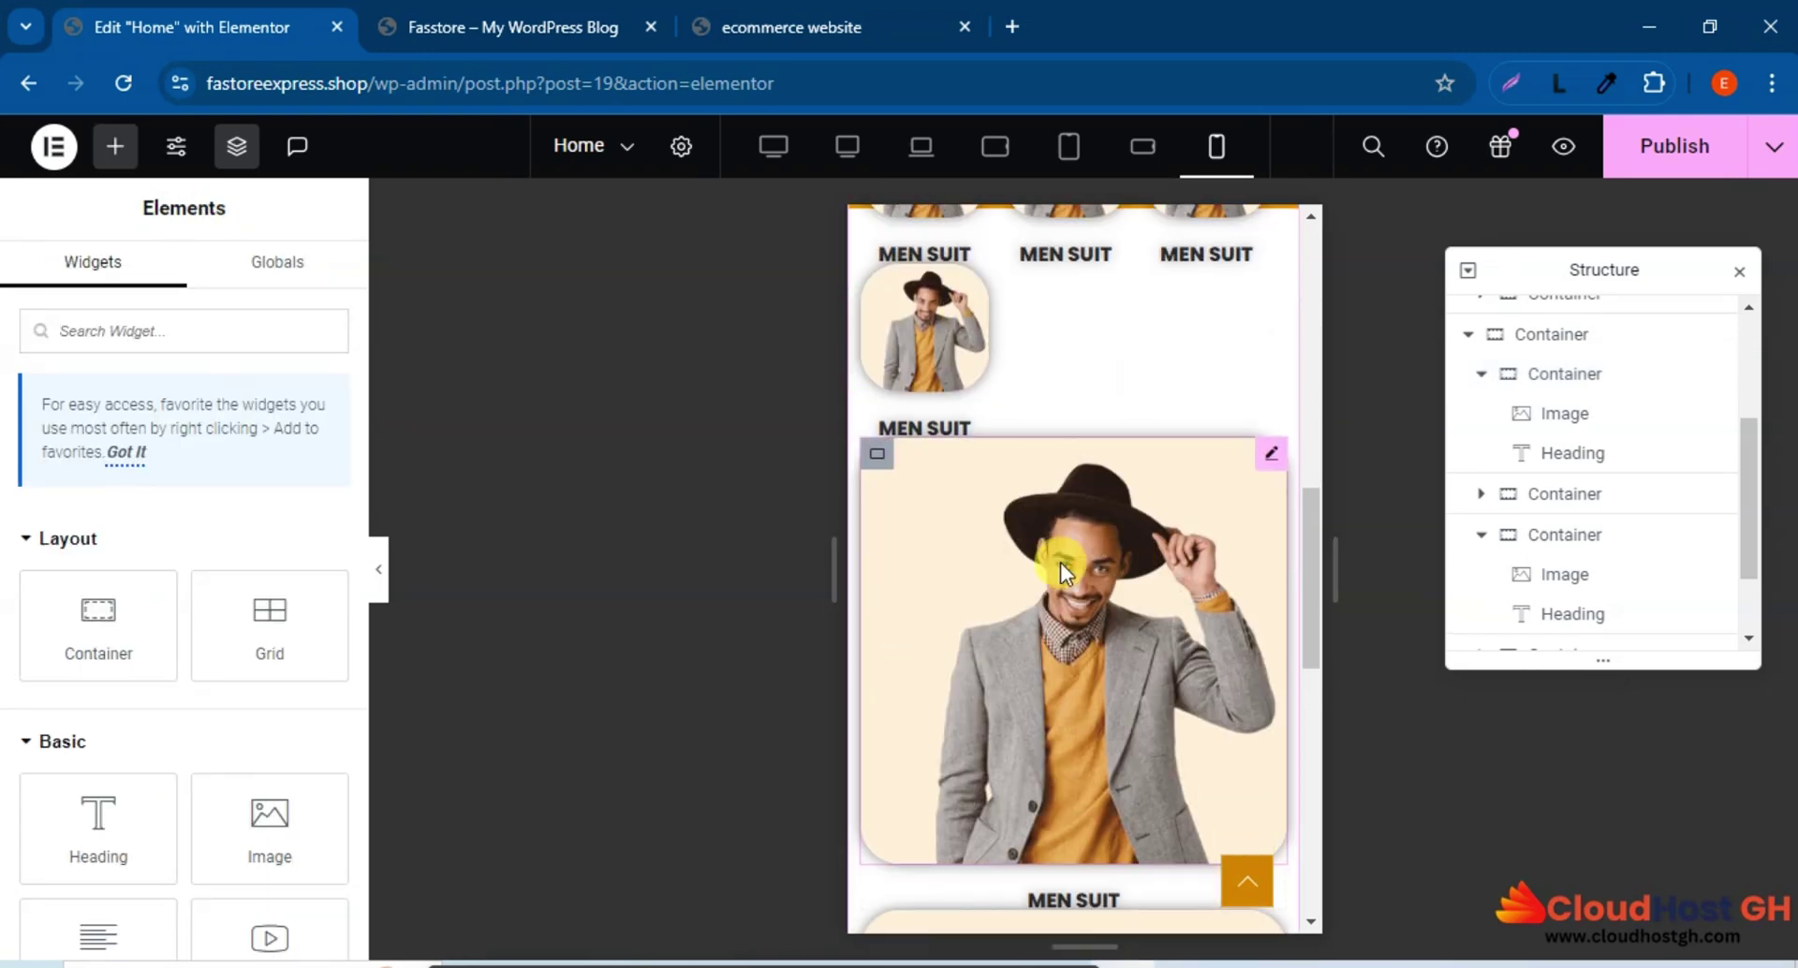
right_click(859, 465)
left_click(952, 412)
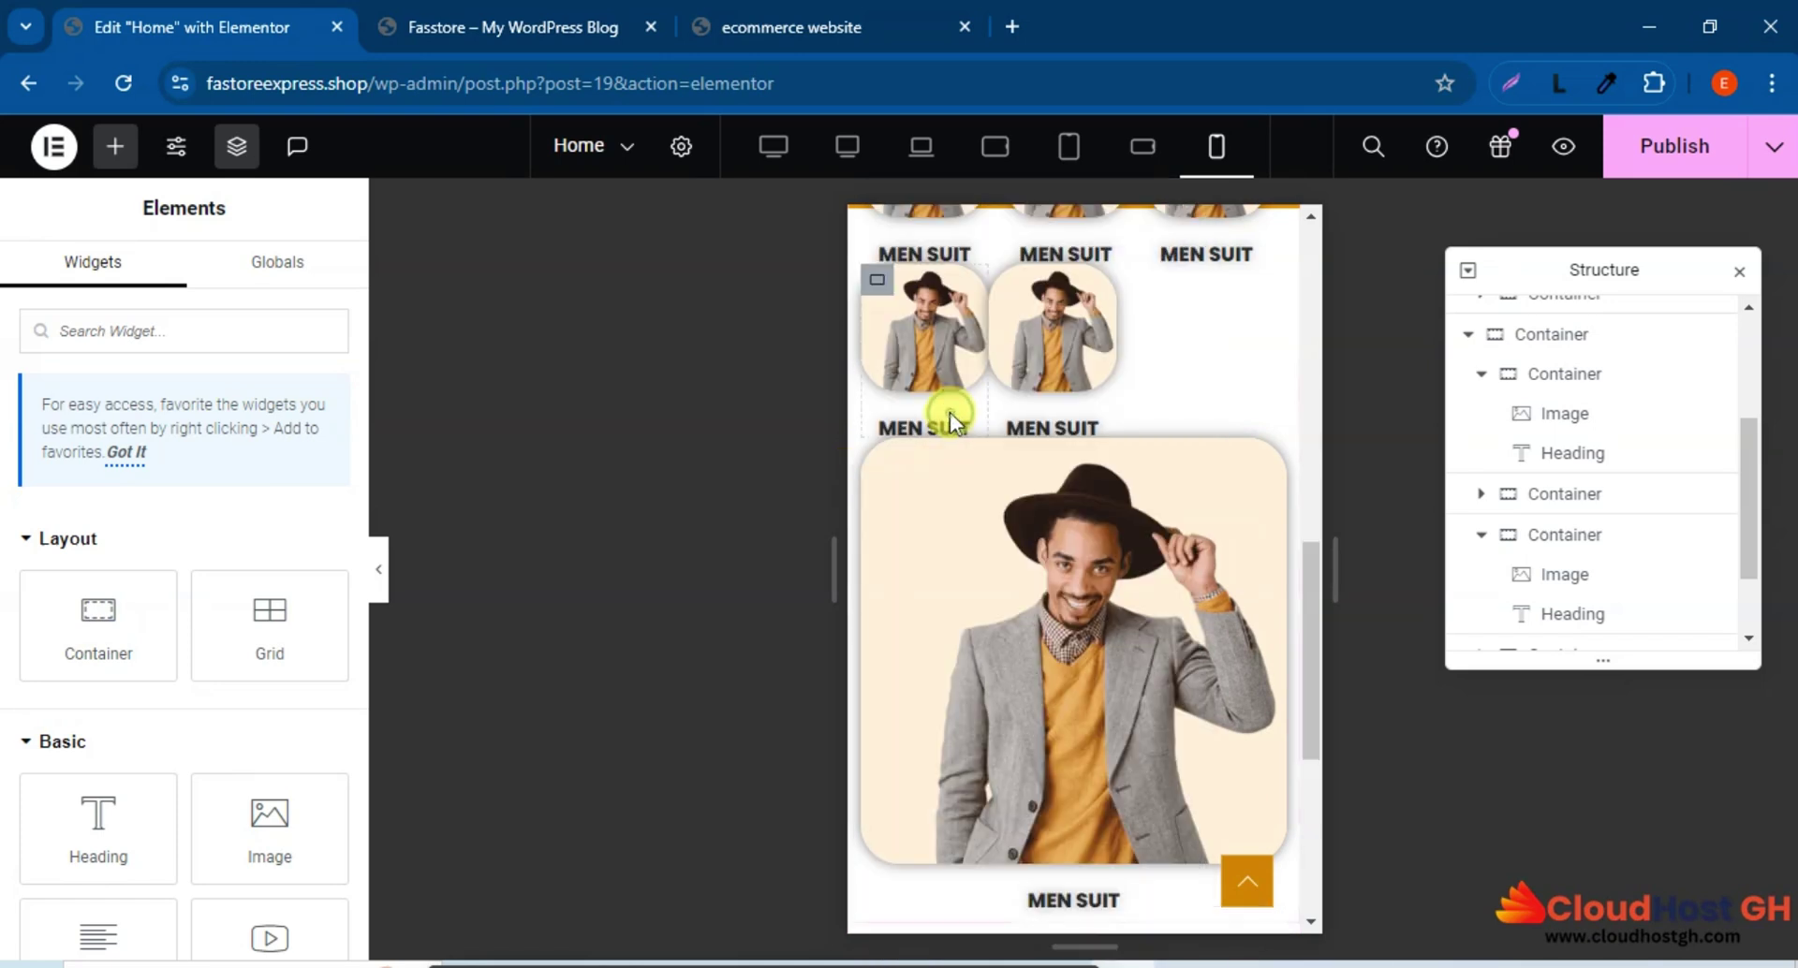
right_click(884, 466)
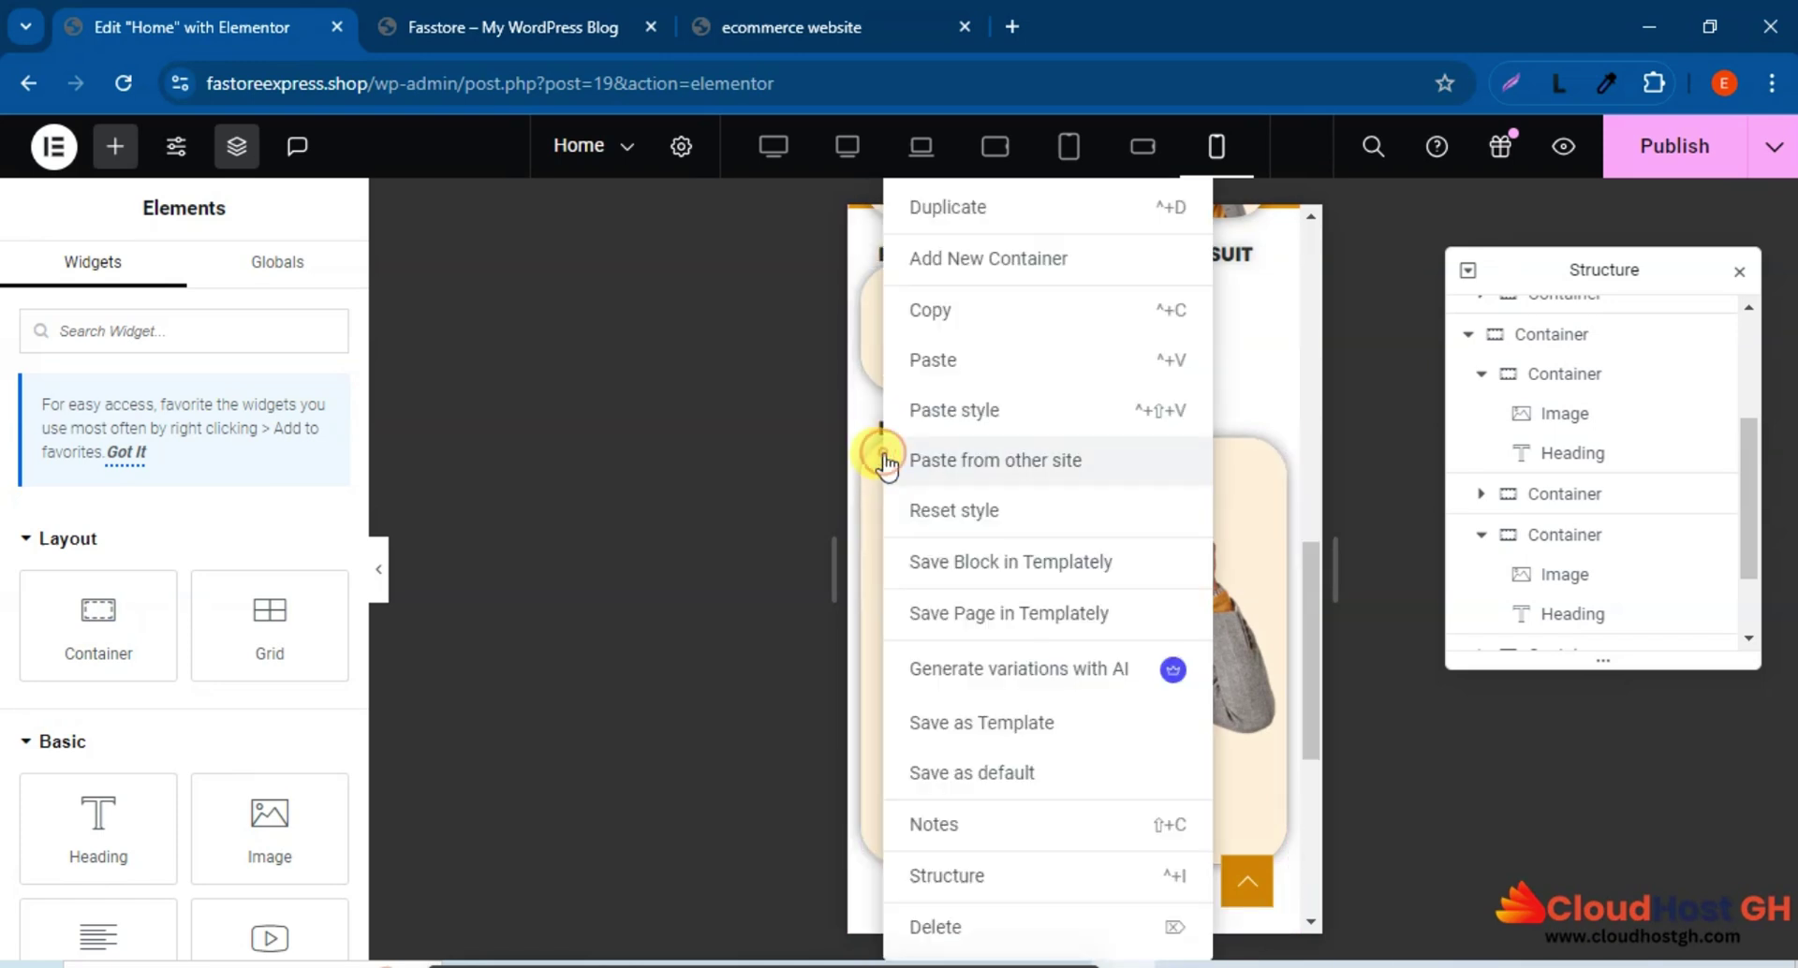
left_click(960, 418)
scroll(1183, 498, "up", 3)
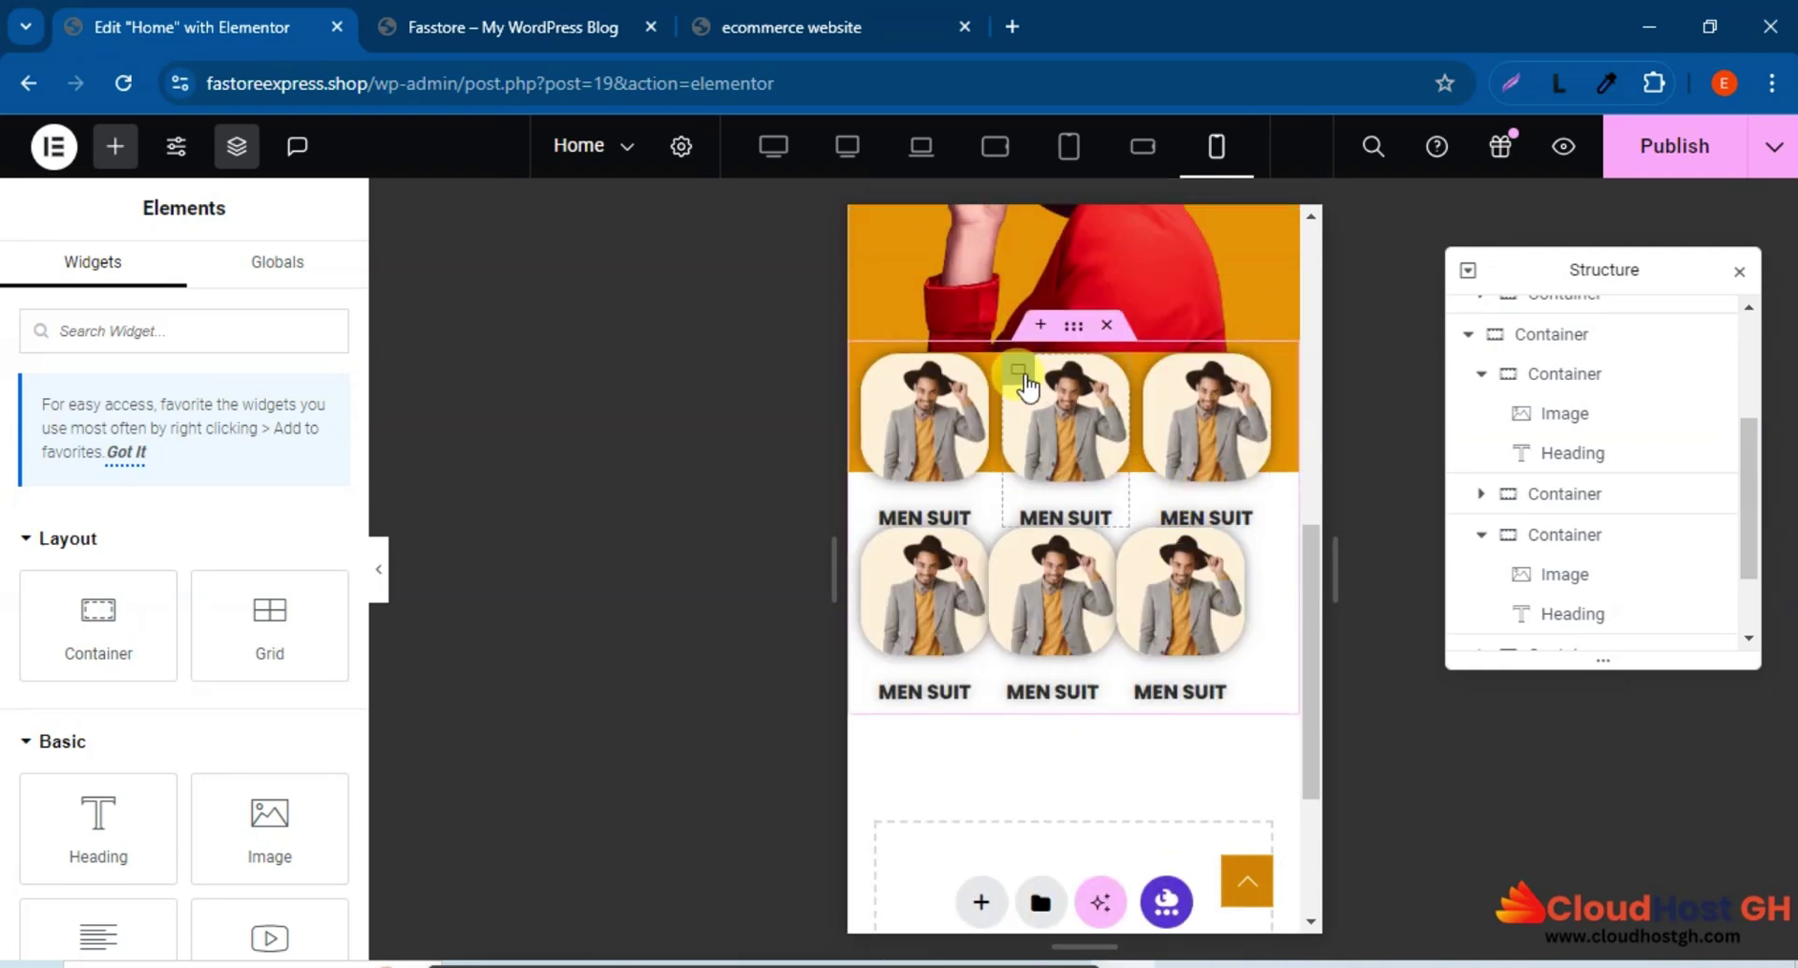
Copy the second category container and paste its style onto the fifth category container.
right_click(1021, 372)
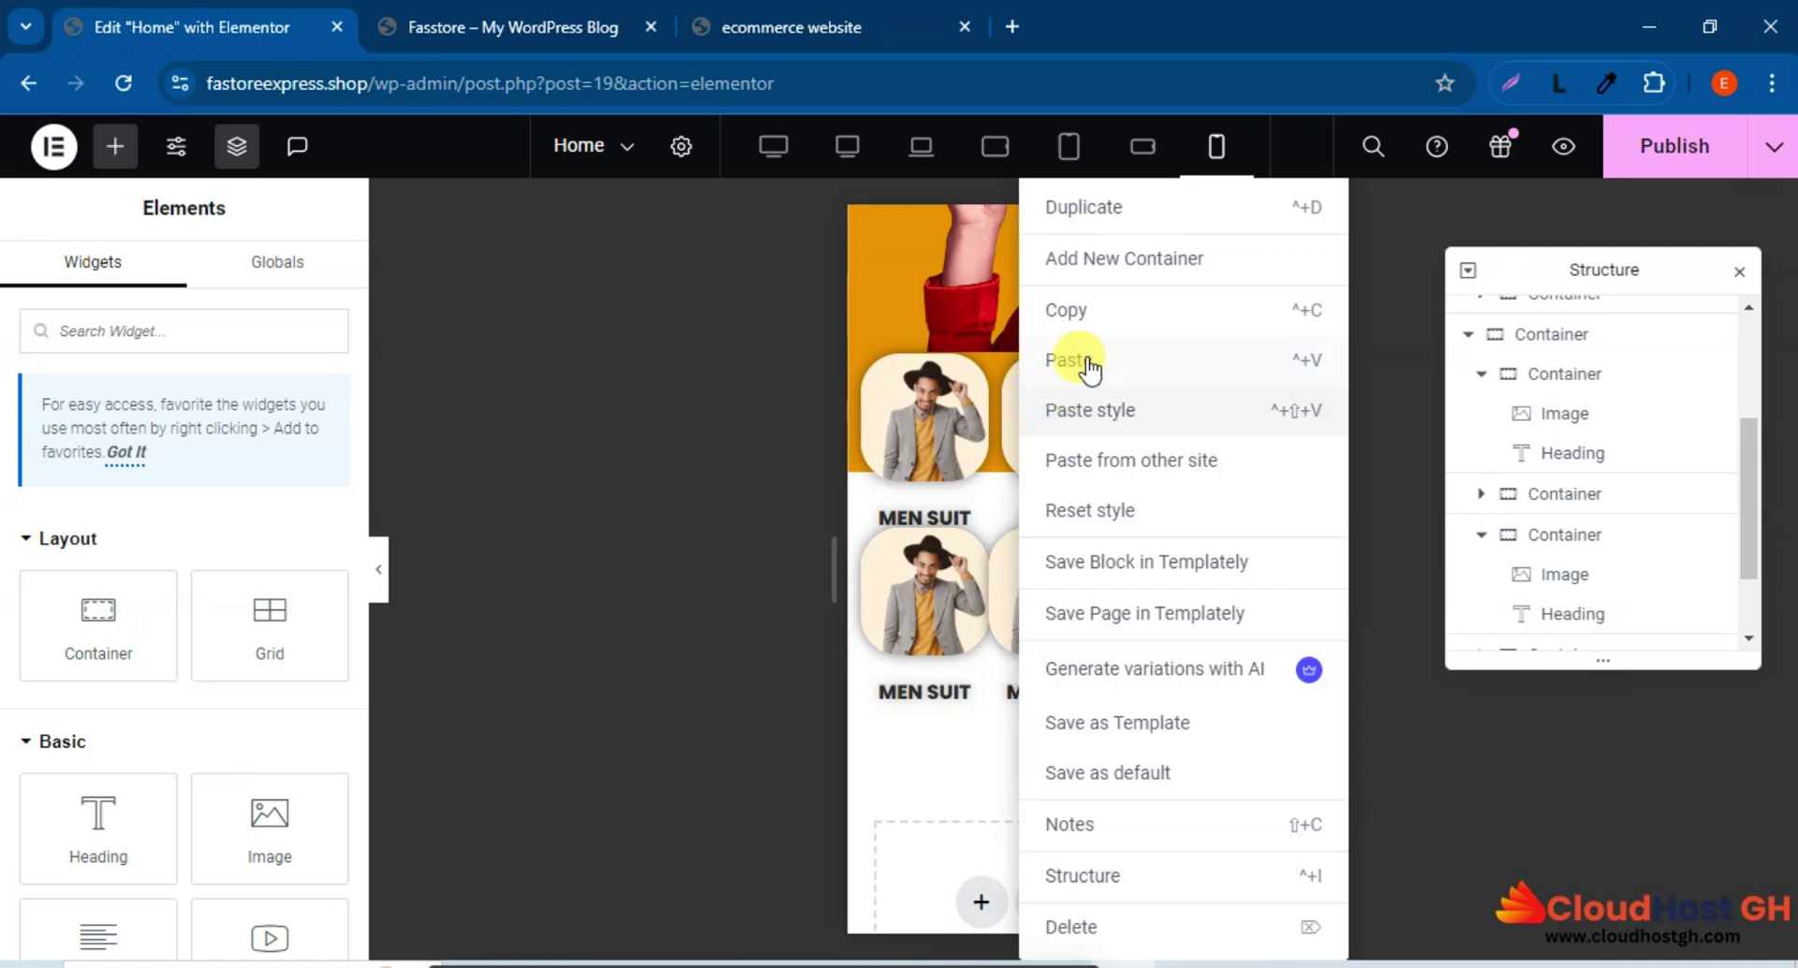
left_click(1073, 322)
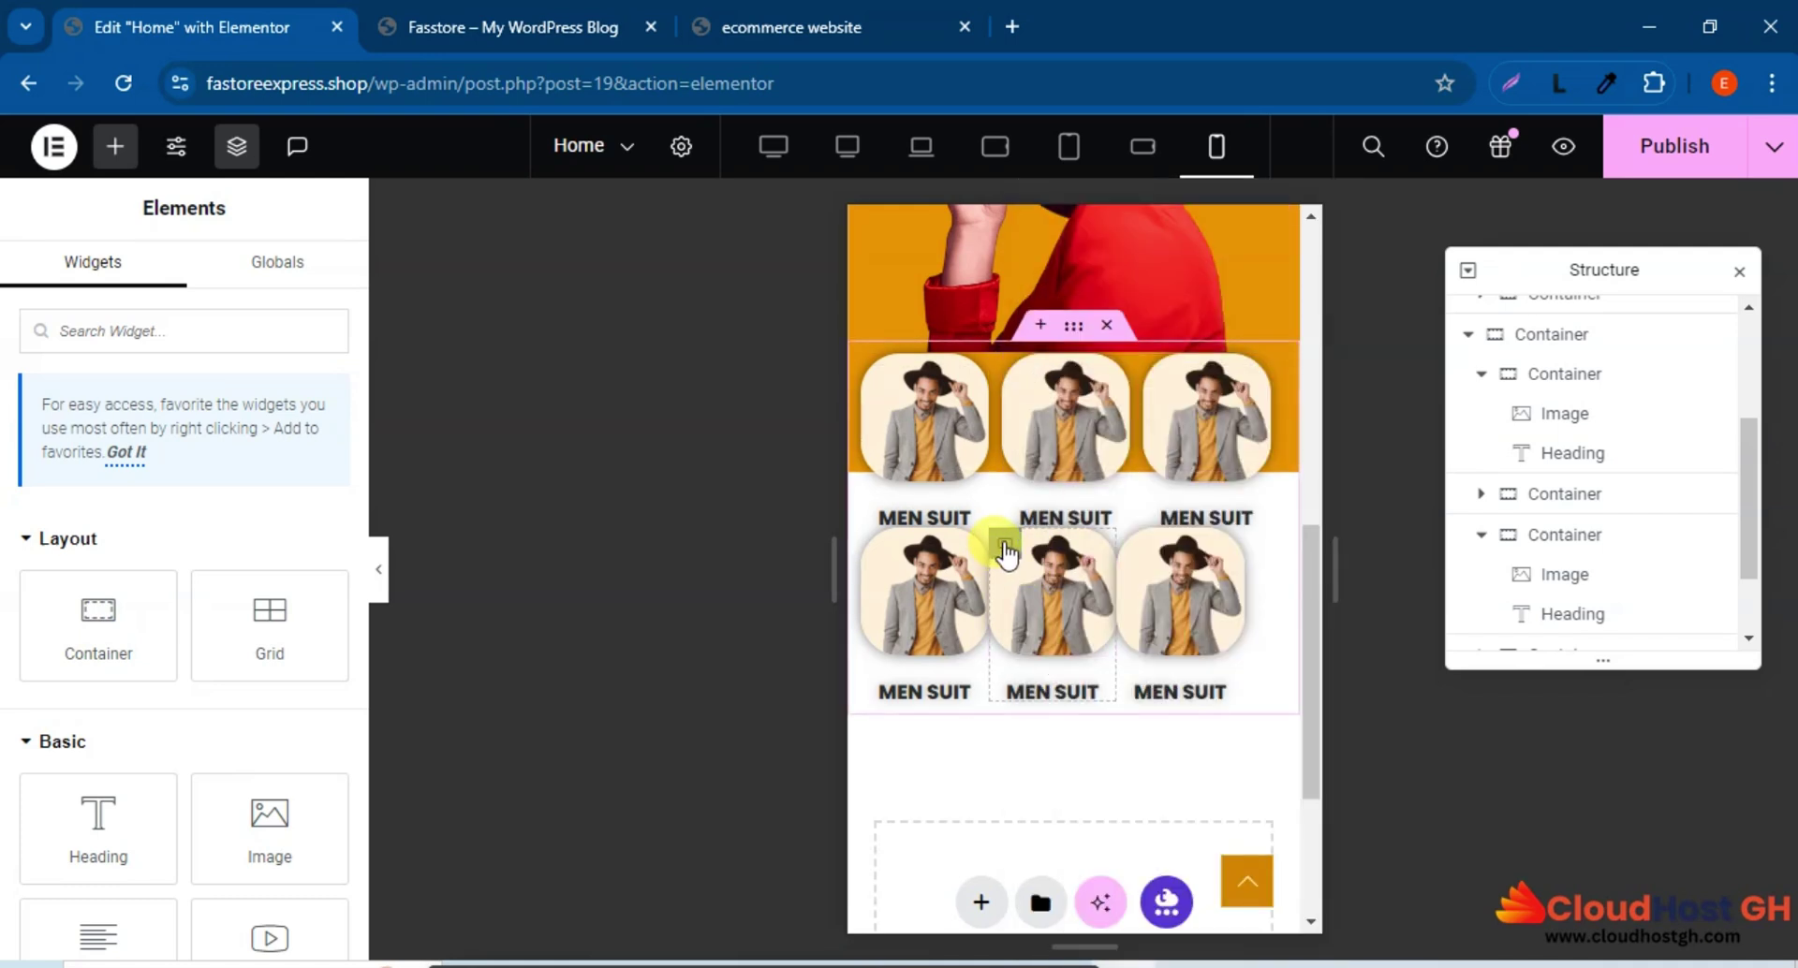
right_click(1006, 548)
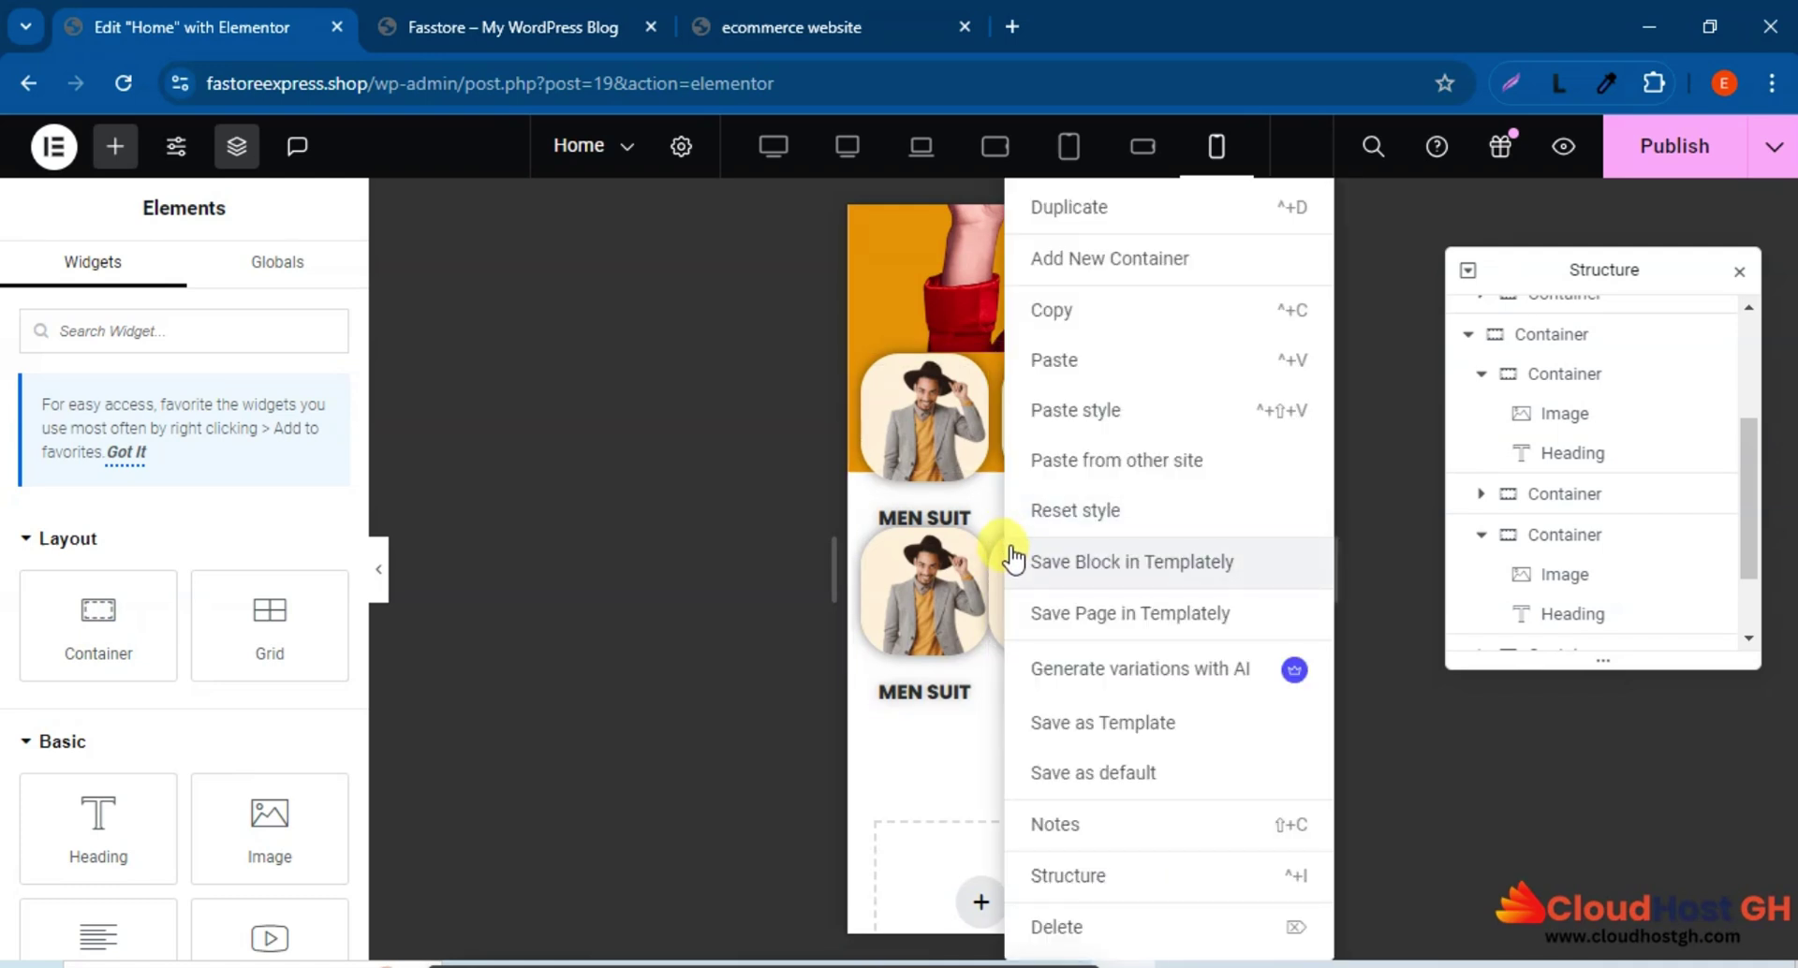
left_click(713, 610)
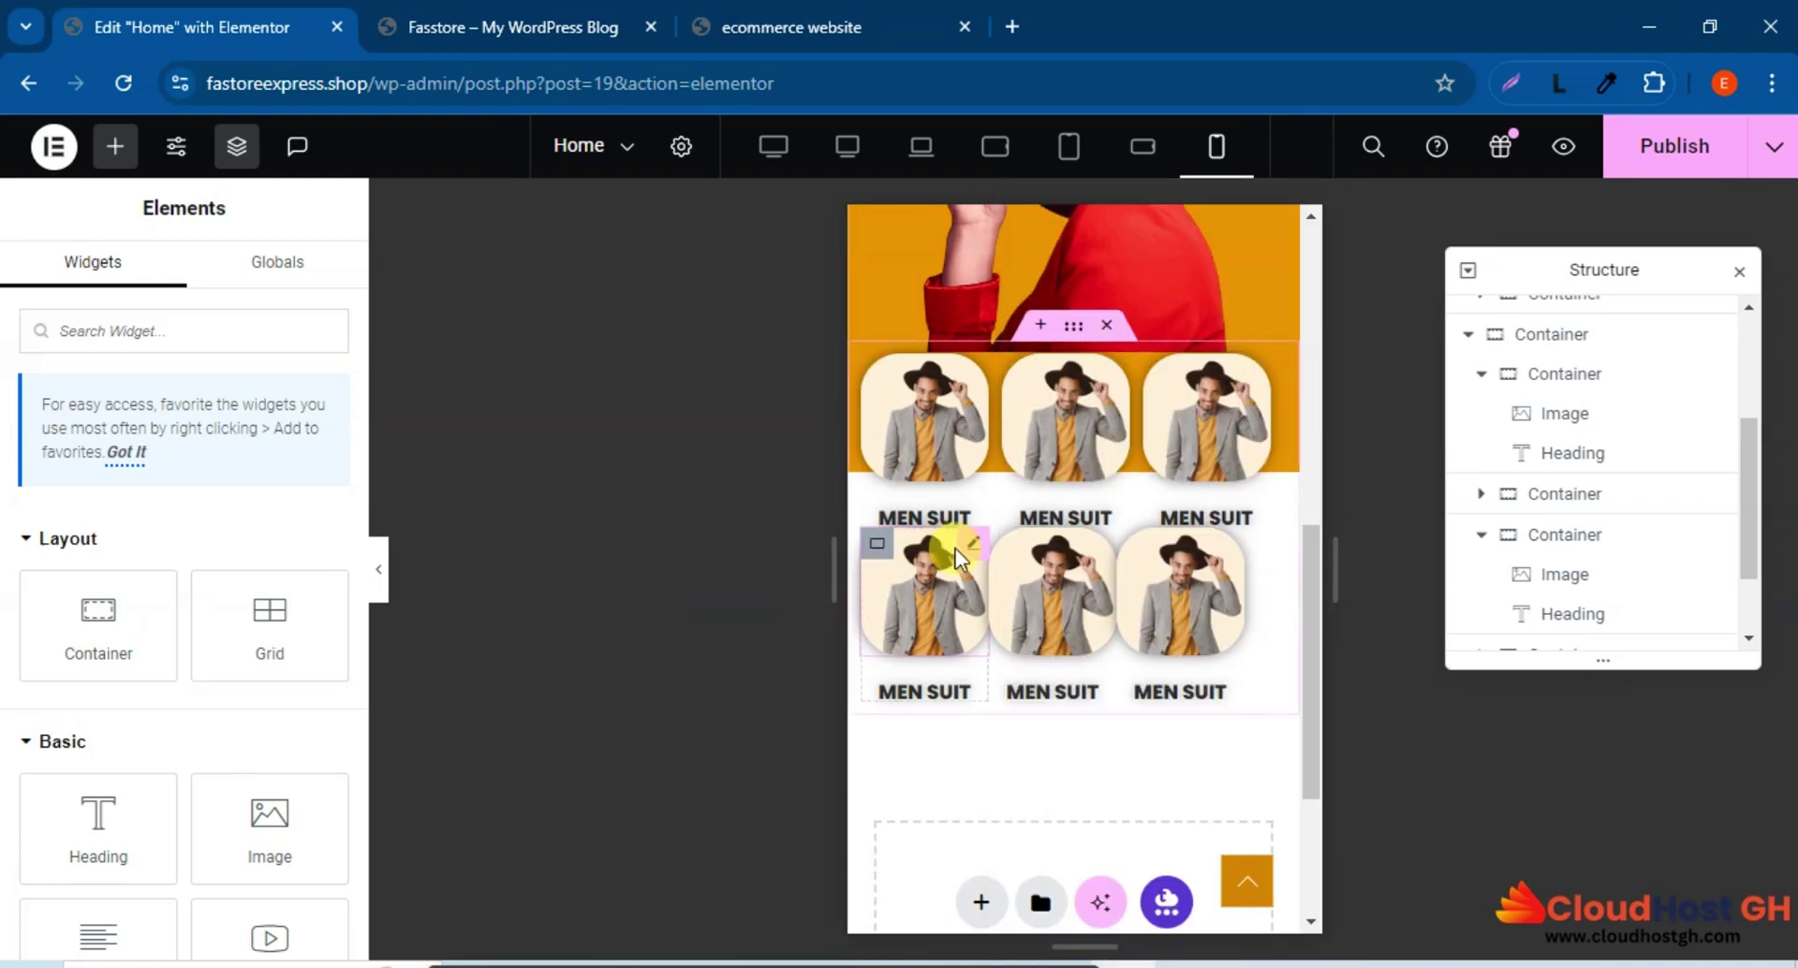
left_click(1002, 548)
right_click(998, 540)
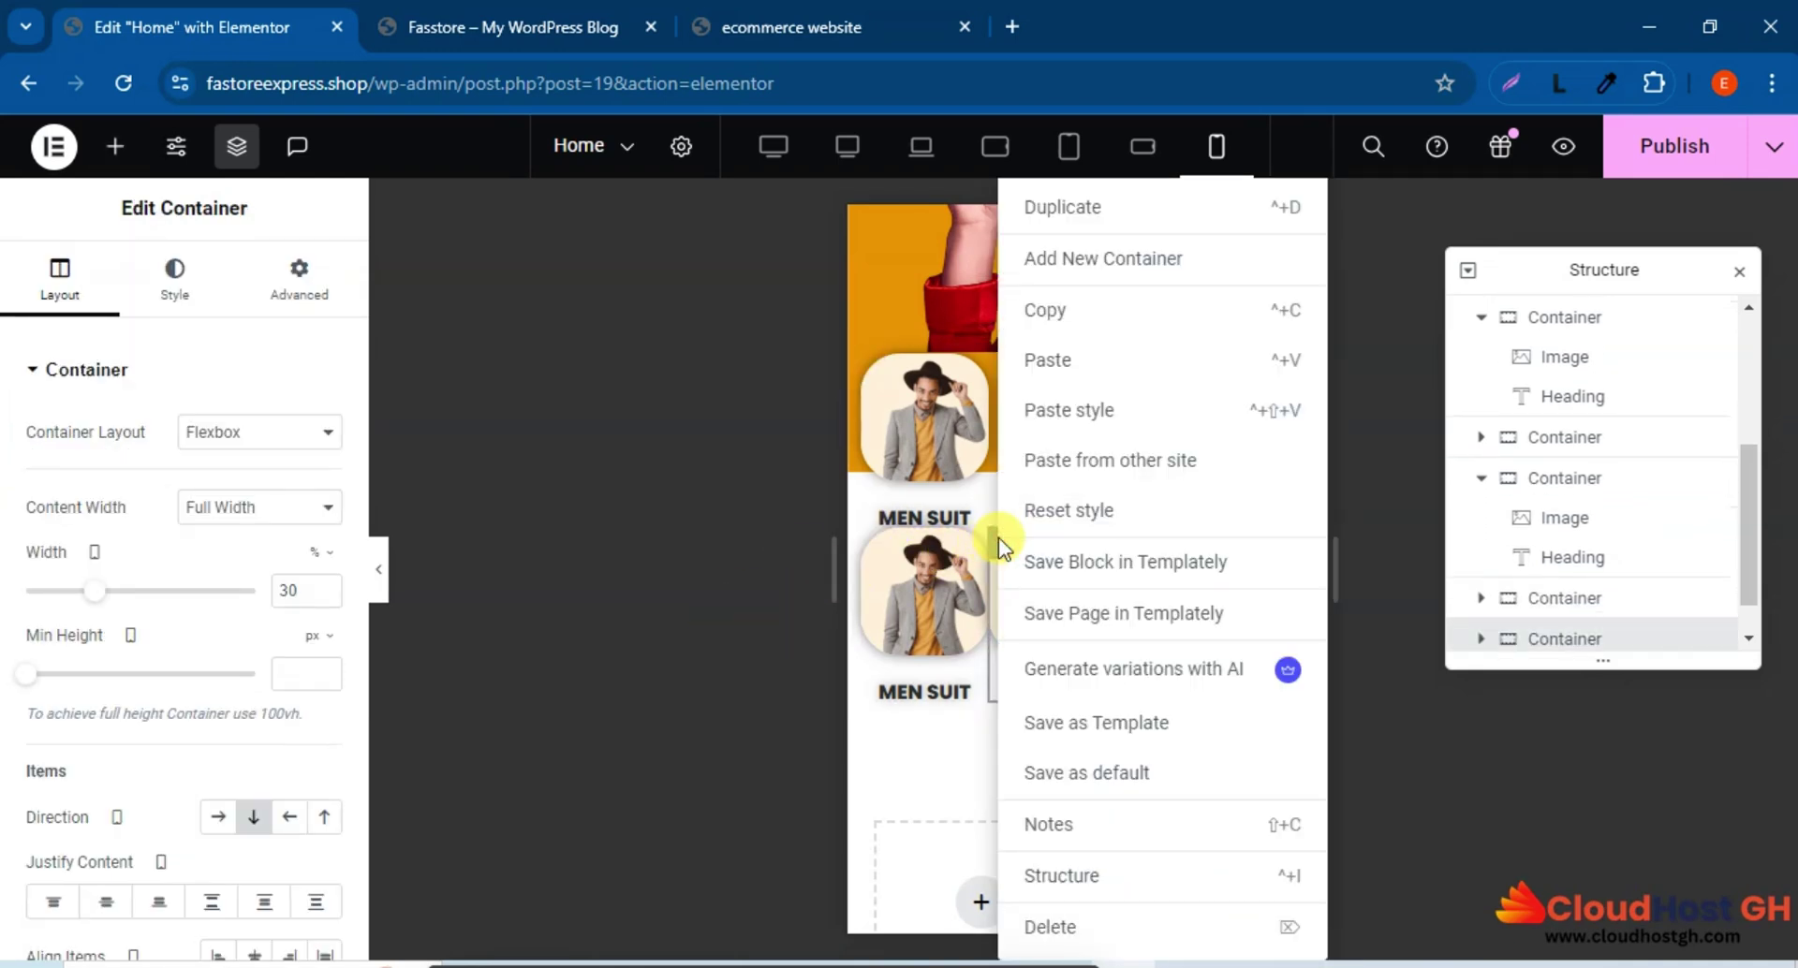
left_click(1071, 420)
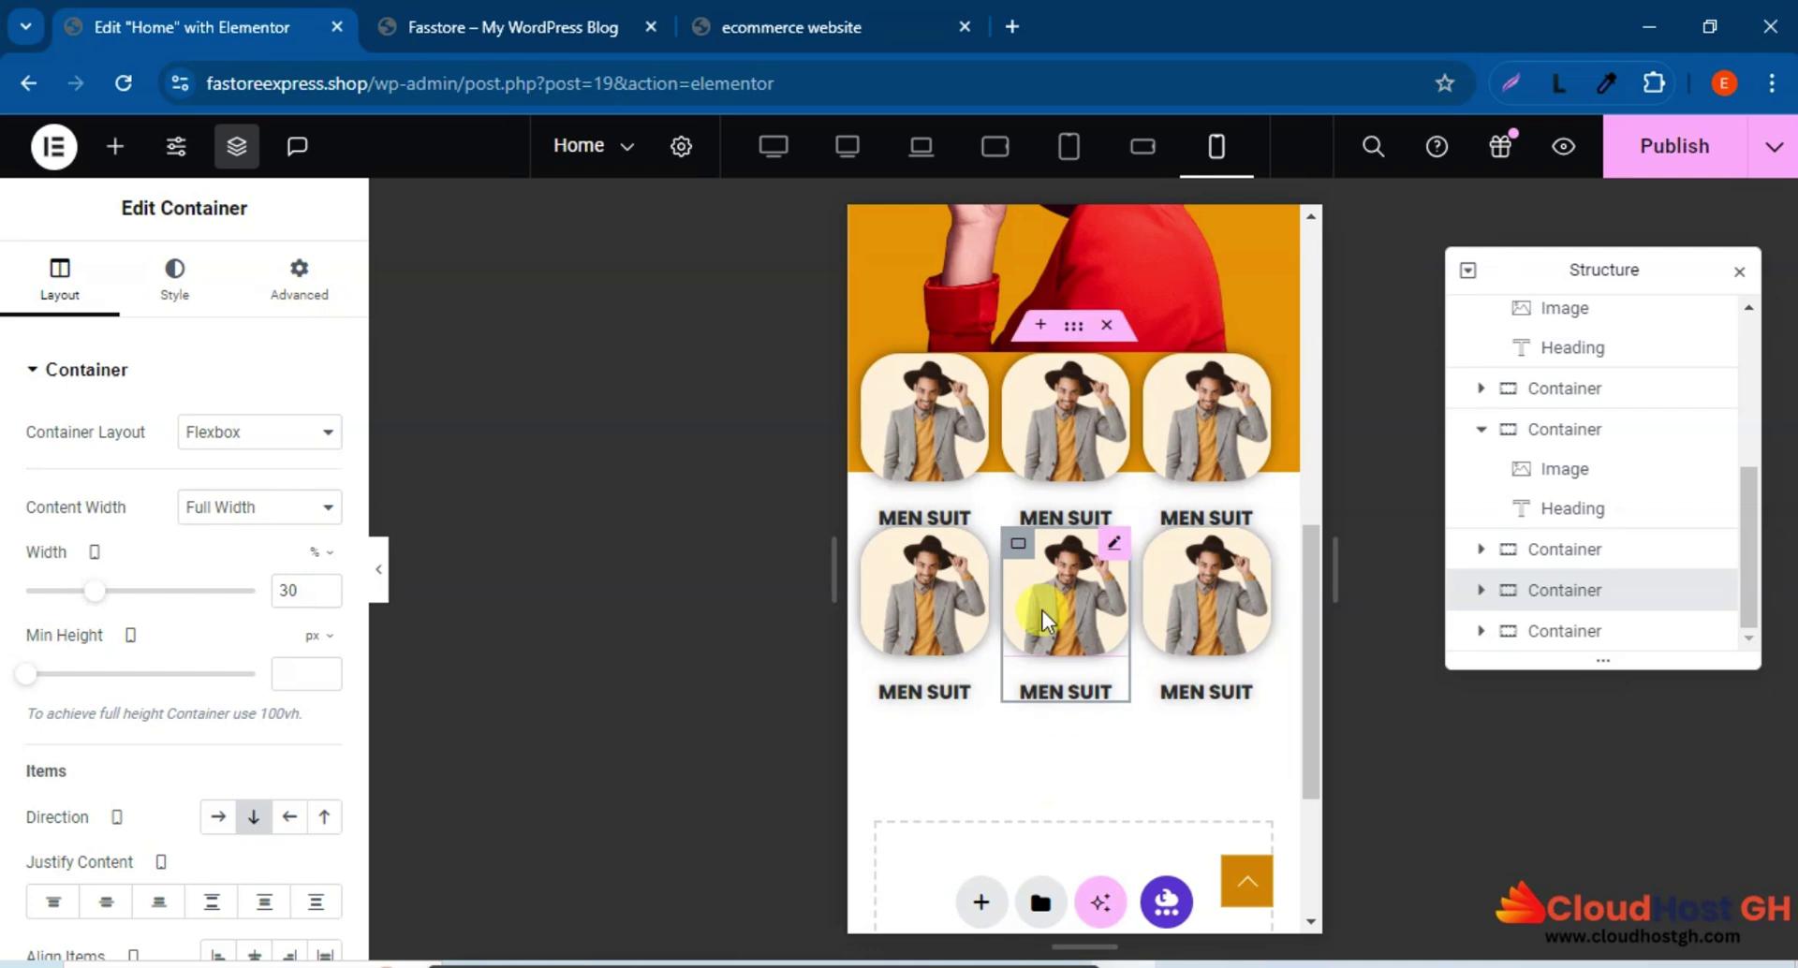
Set the fourth category container's Mobile Portrait top padding to 20 px.
left_click(875, 547)
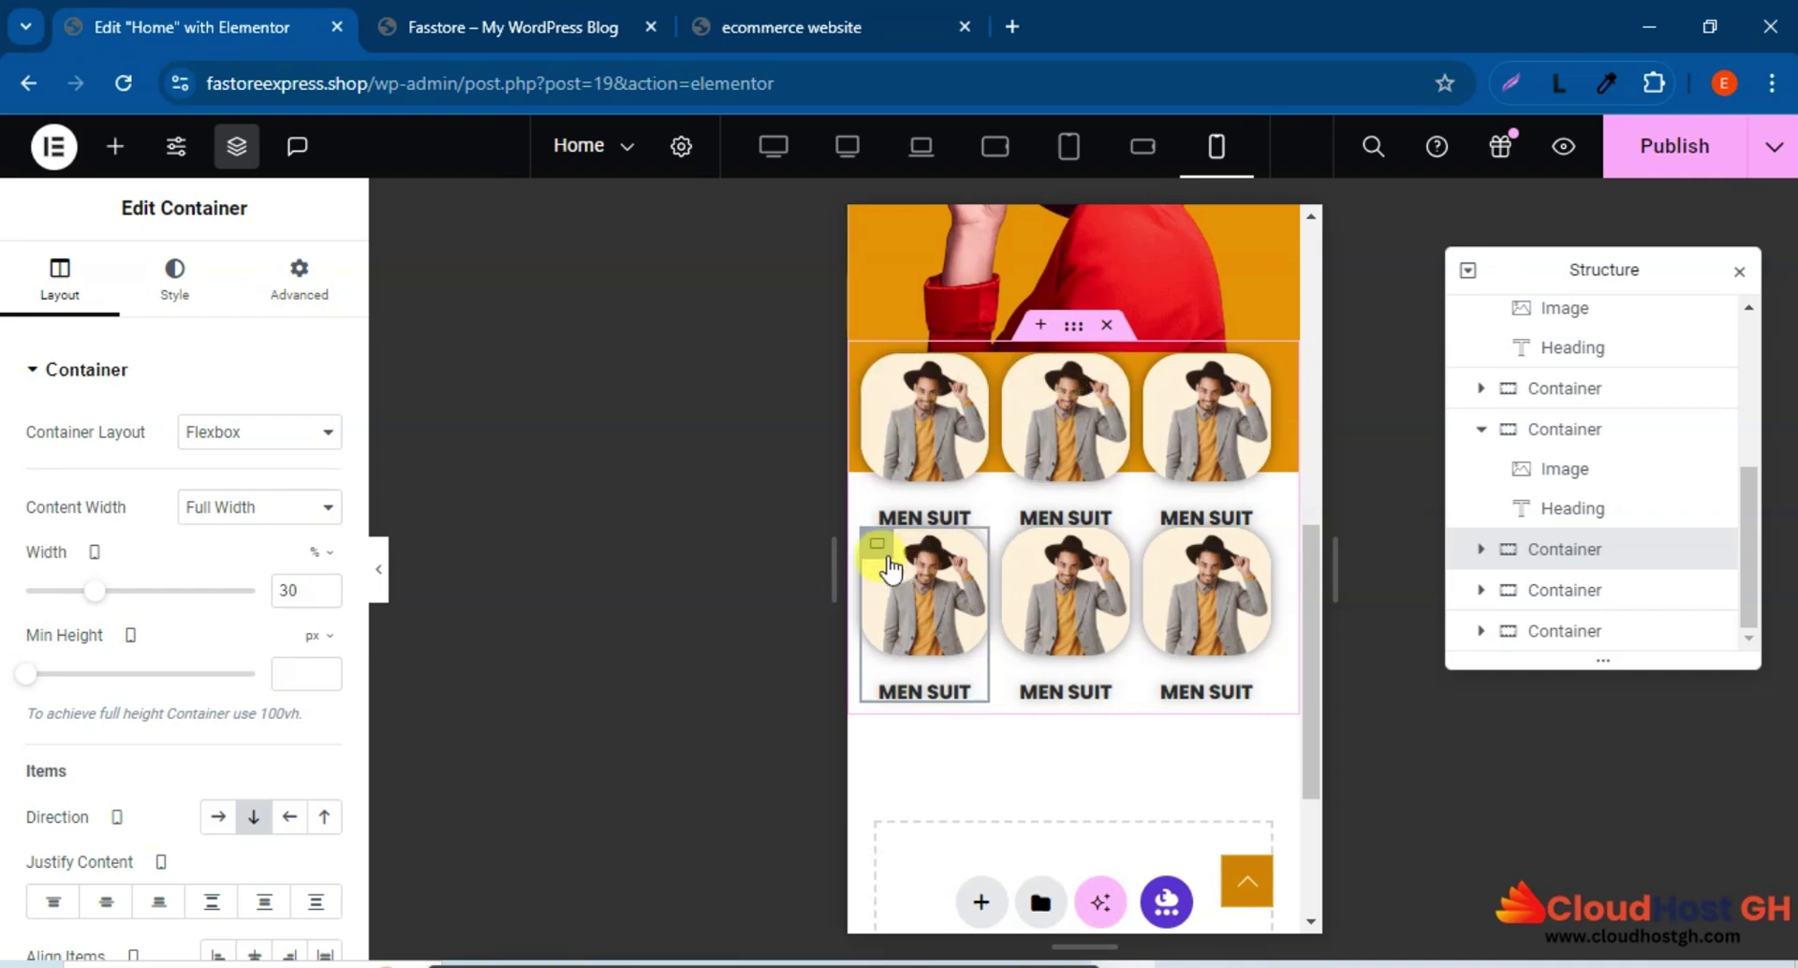
left_click(298, 279)
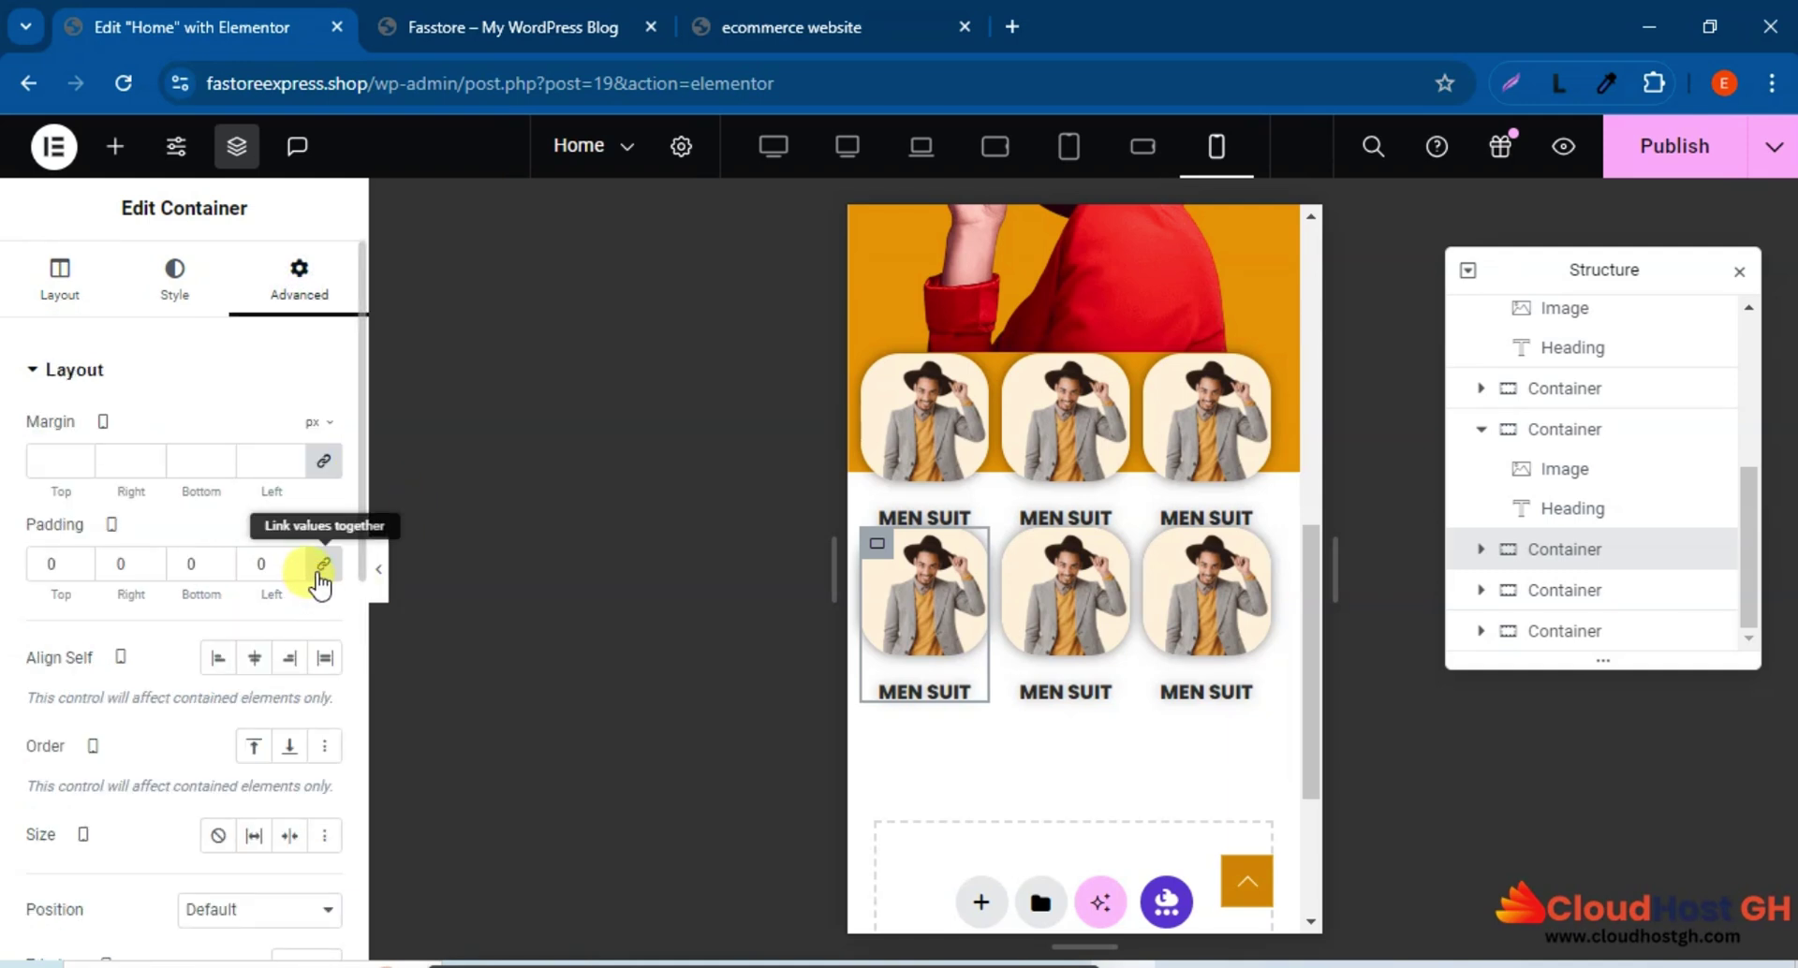
left_click(319, 572)
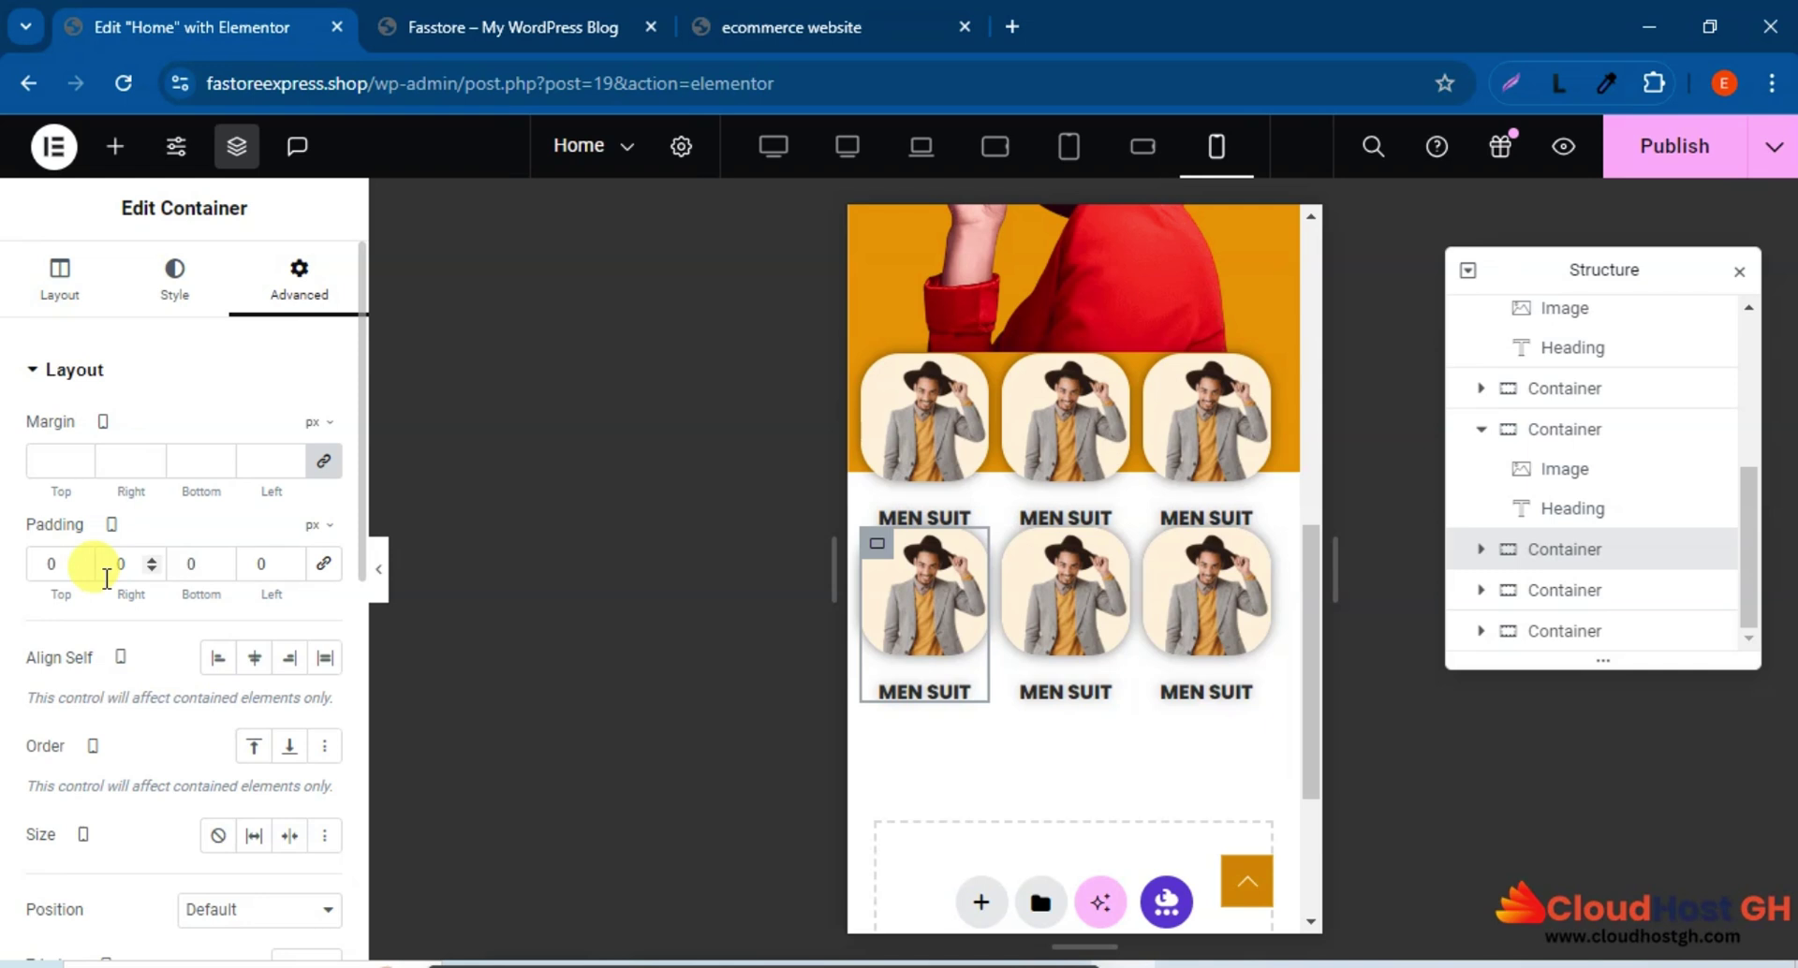
left_click(33, 558)
type("2")
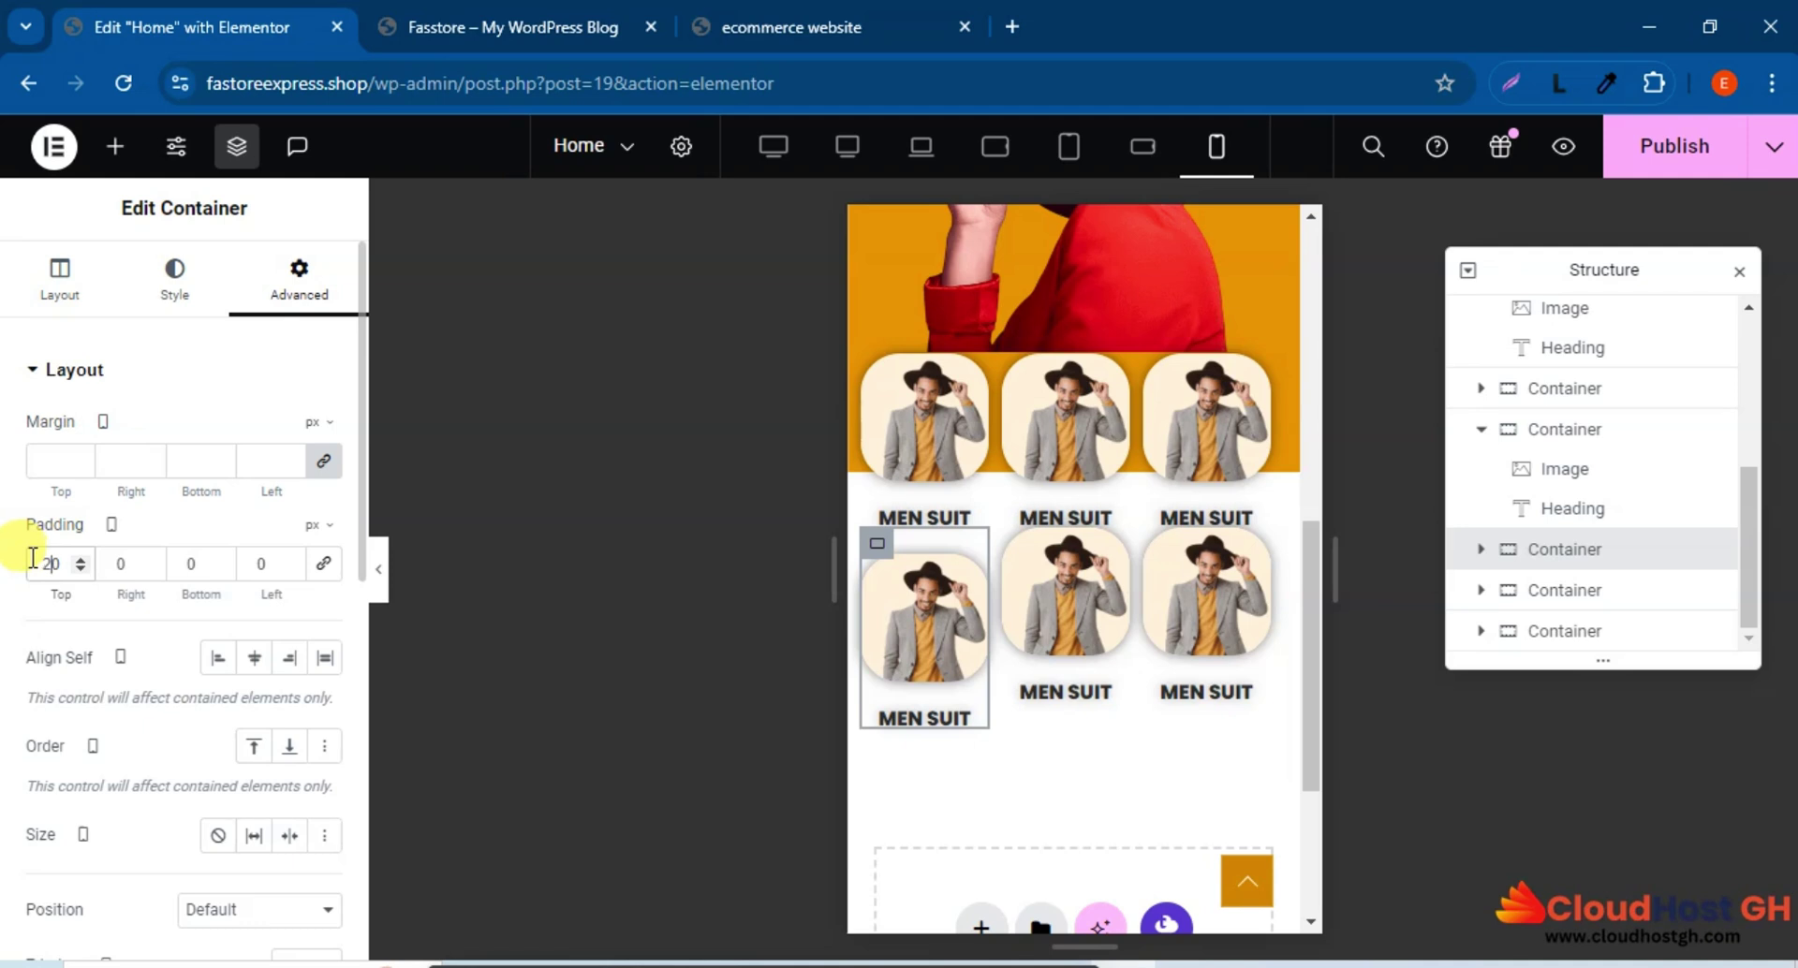
Set the top padding of the fifth and sixth category containers to 20 px on mobile and publish the page.
left_click(1013, 547)
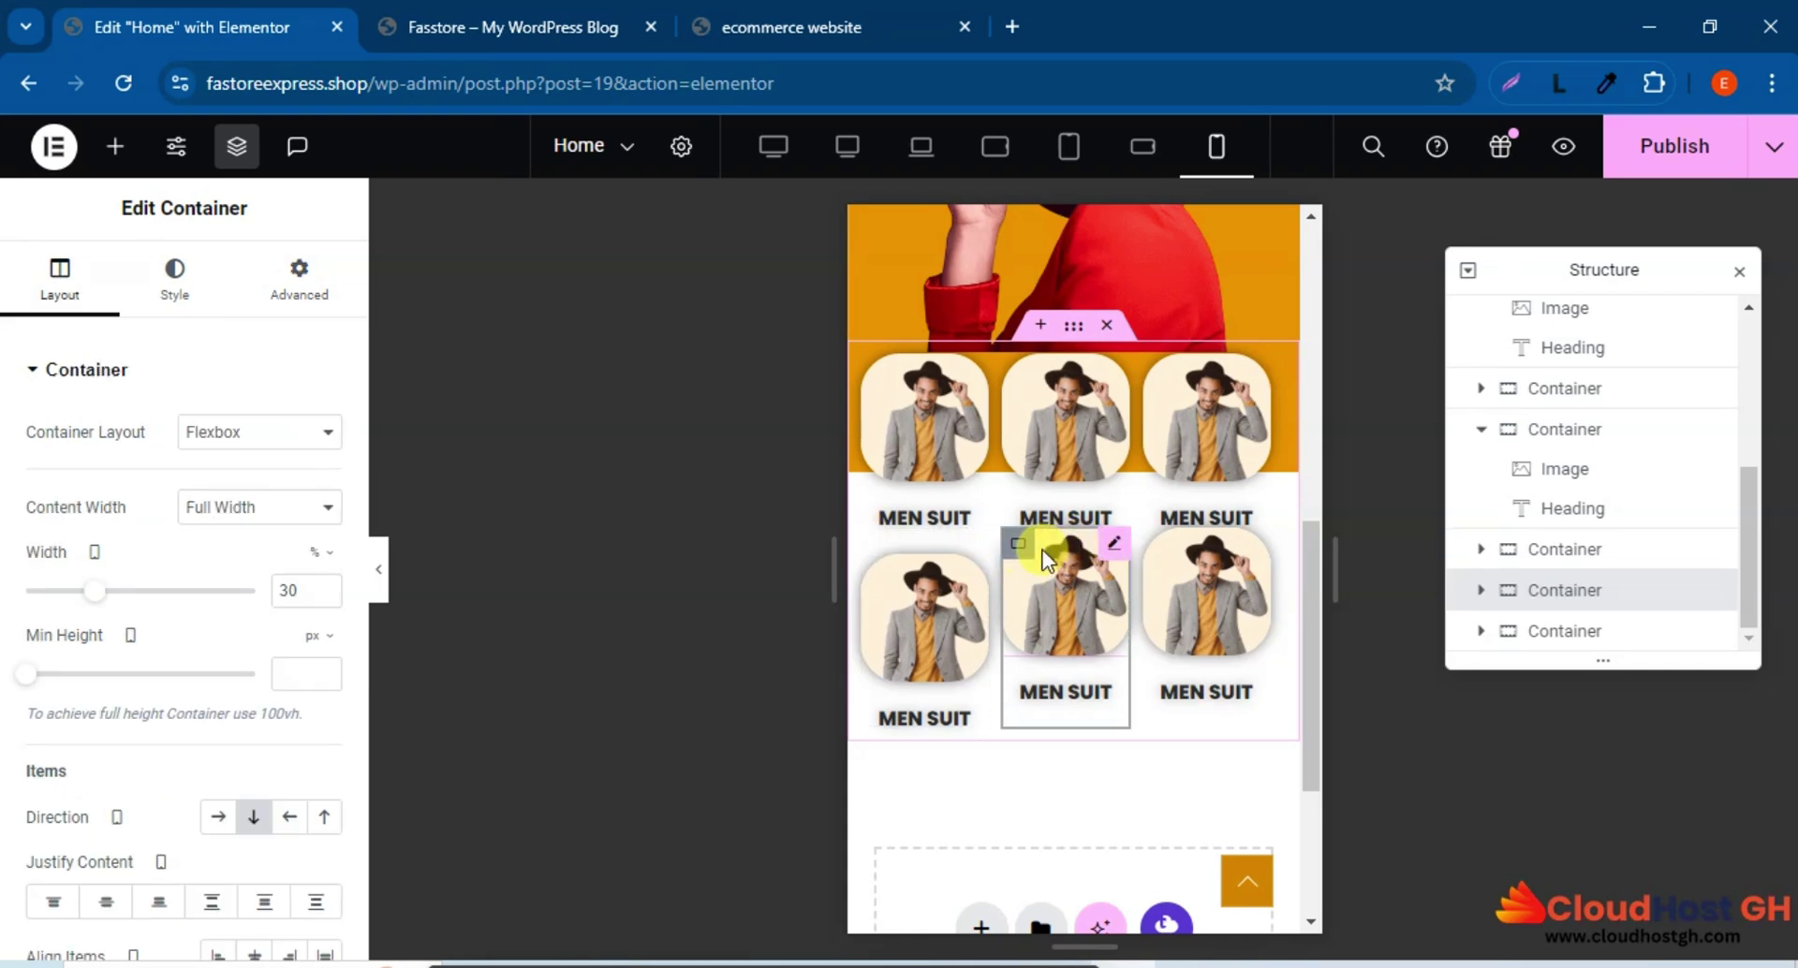
left_click(300, 276)
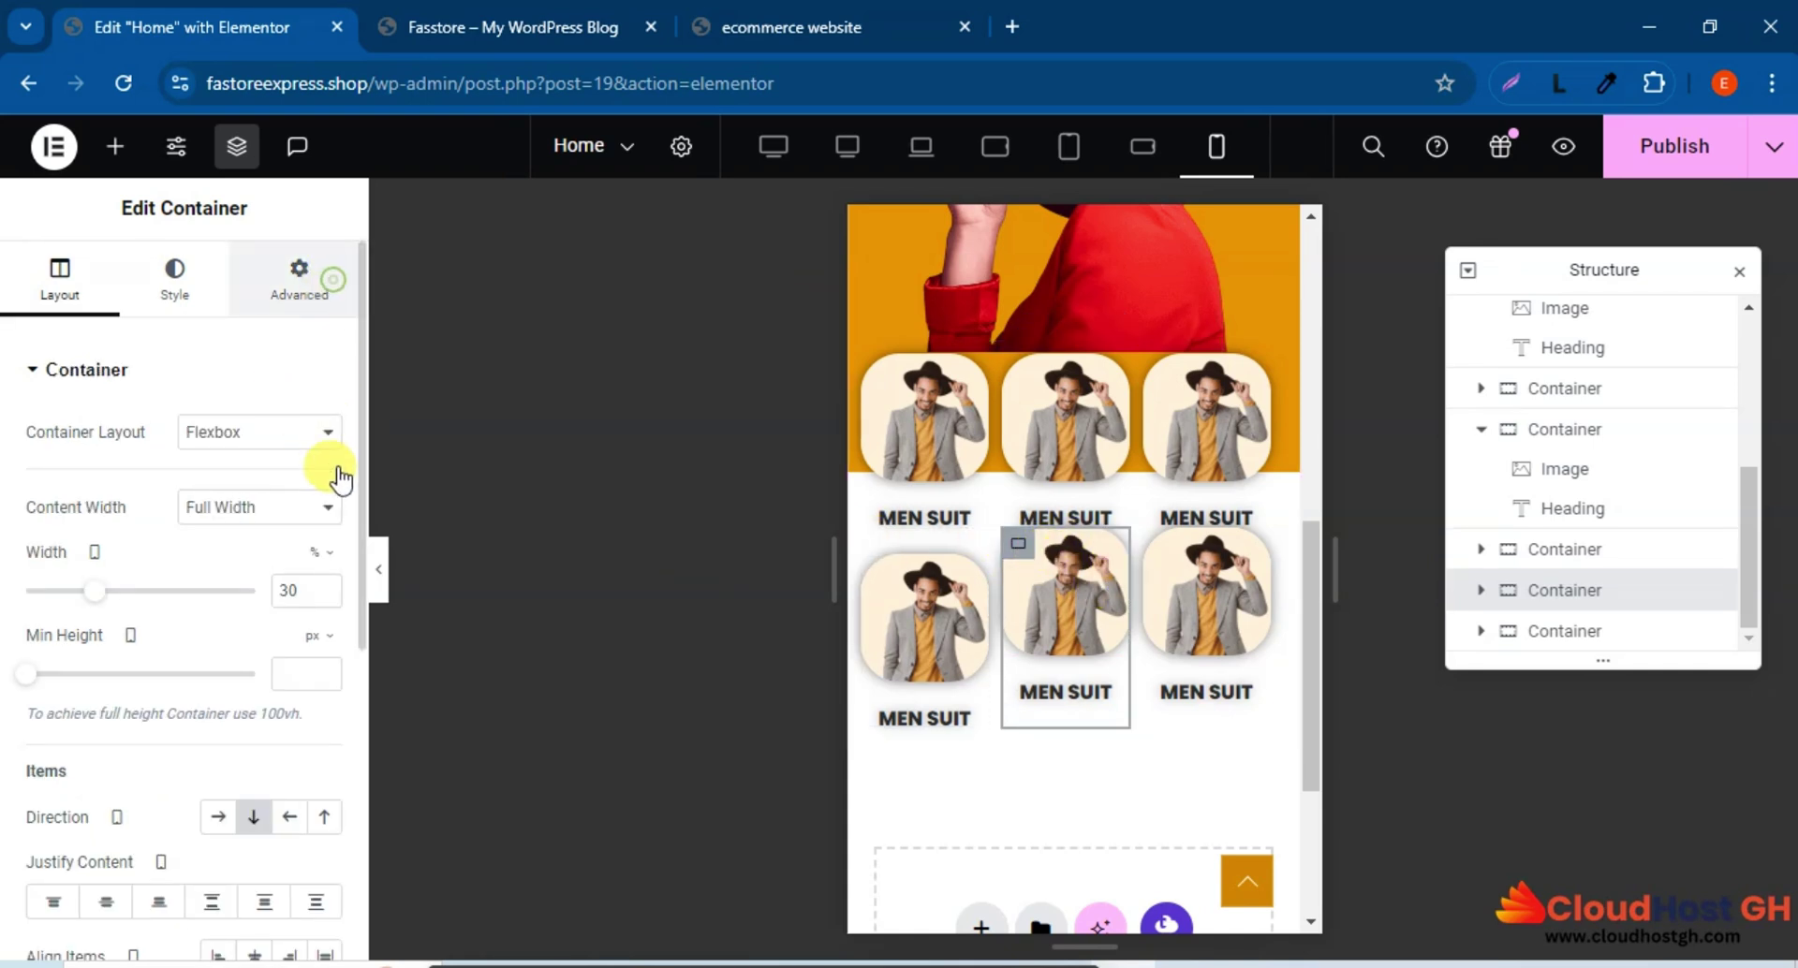
left_click(320, 562)
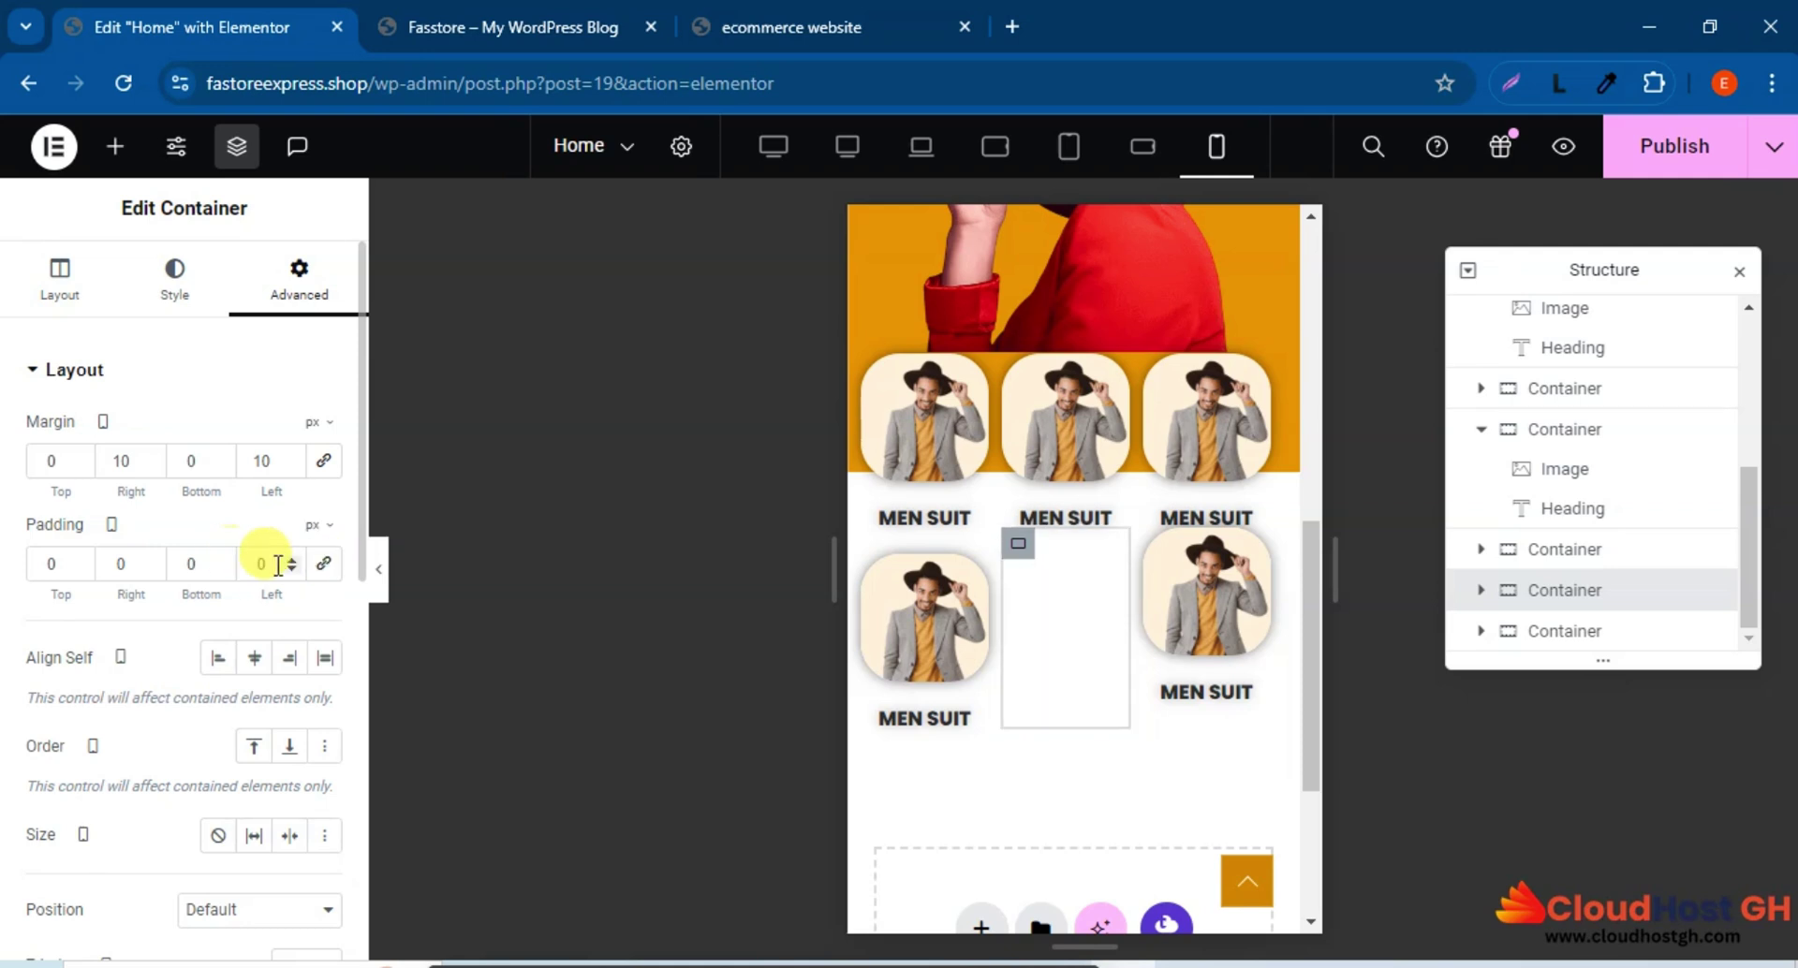
left_click(31, 571)
type("20")
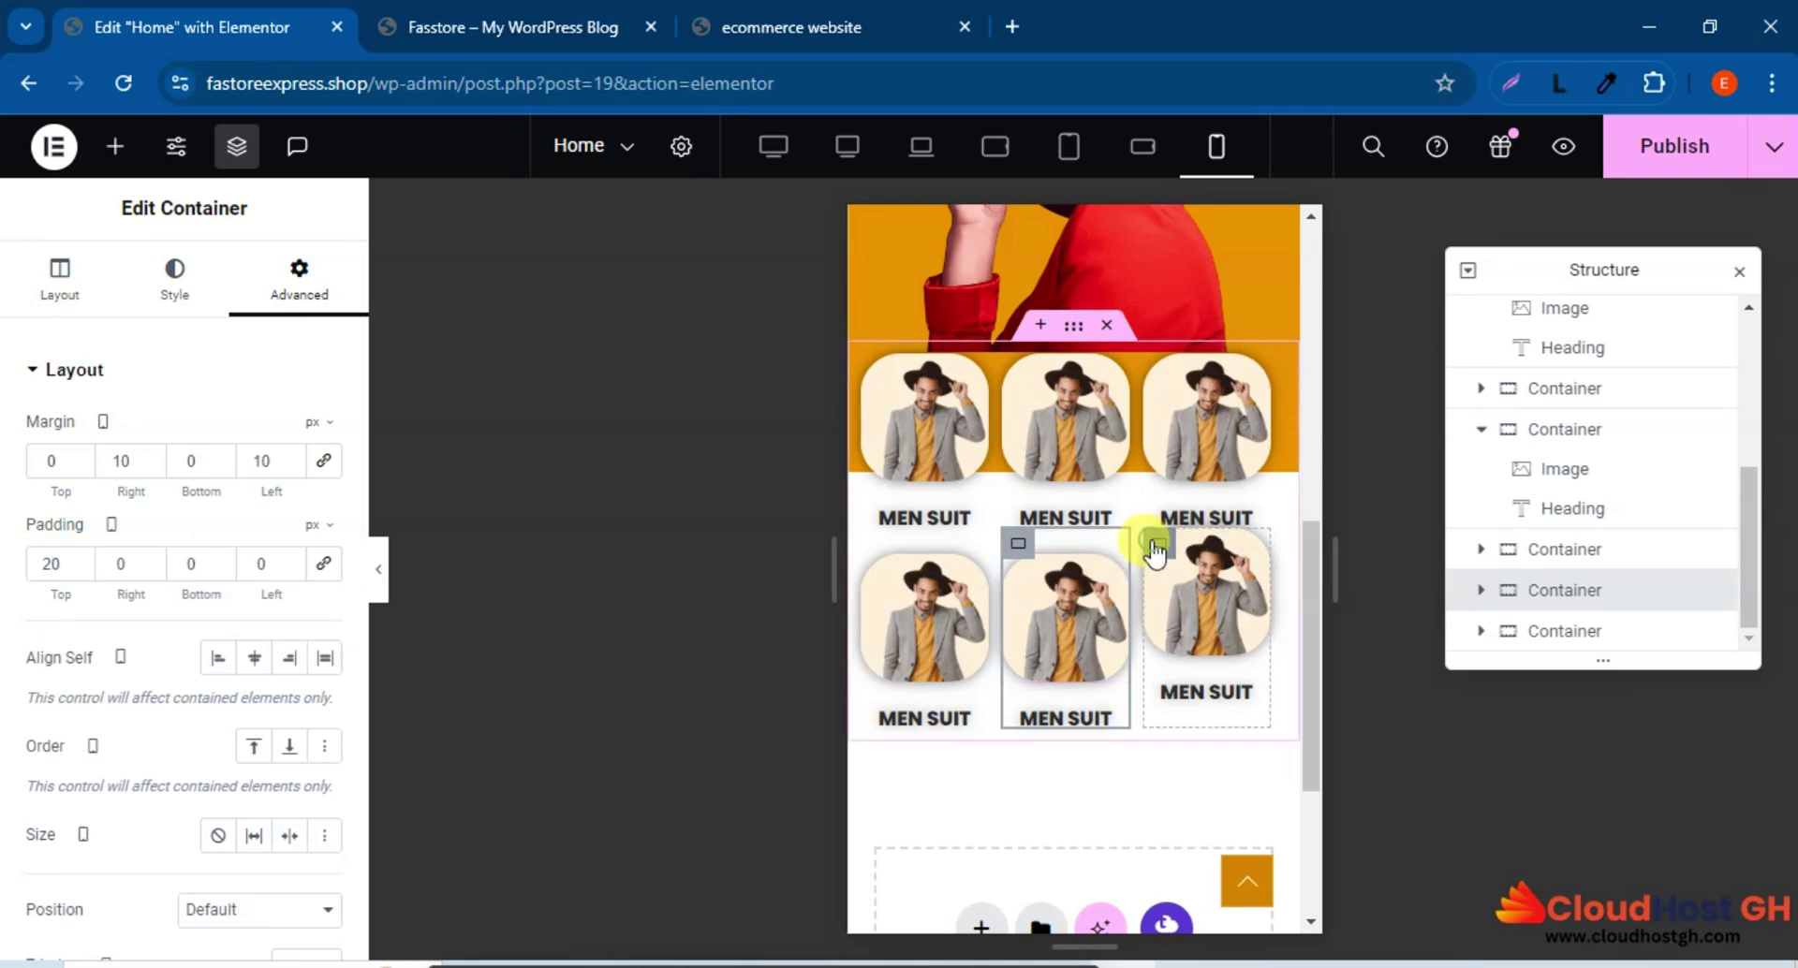
left_click(1157, 547)
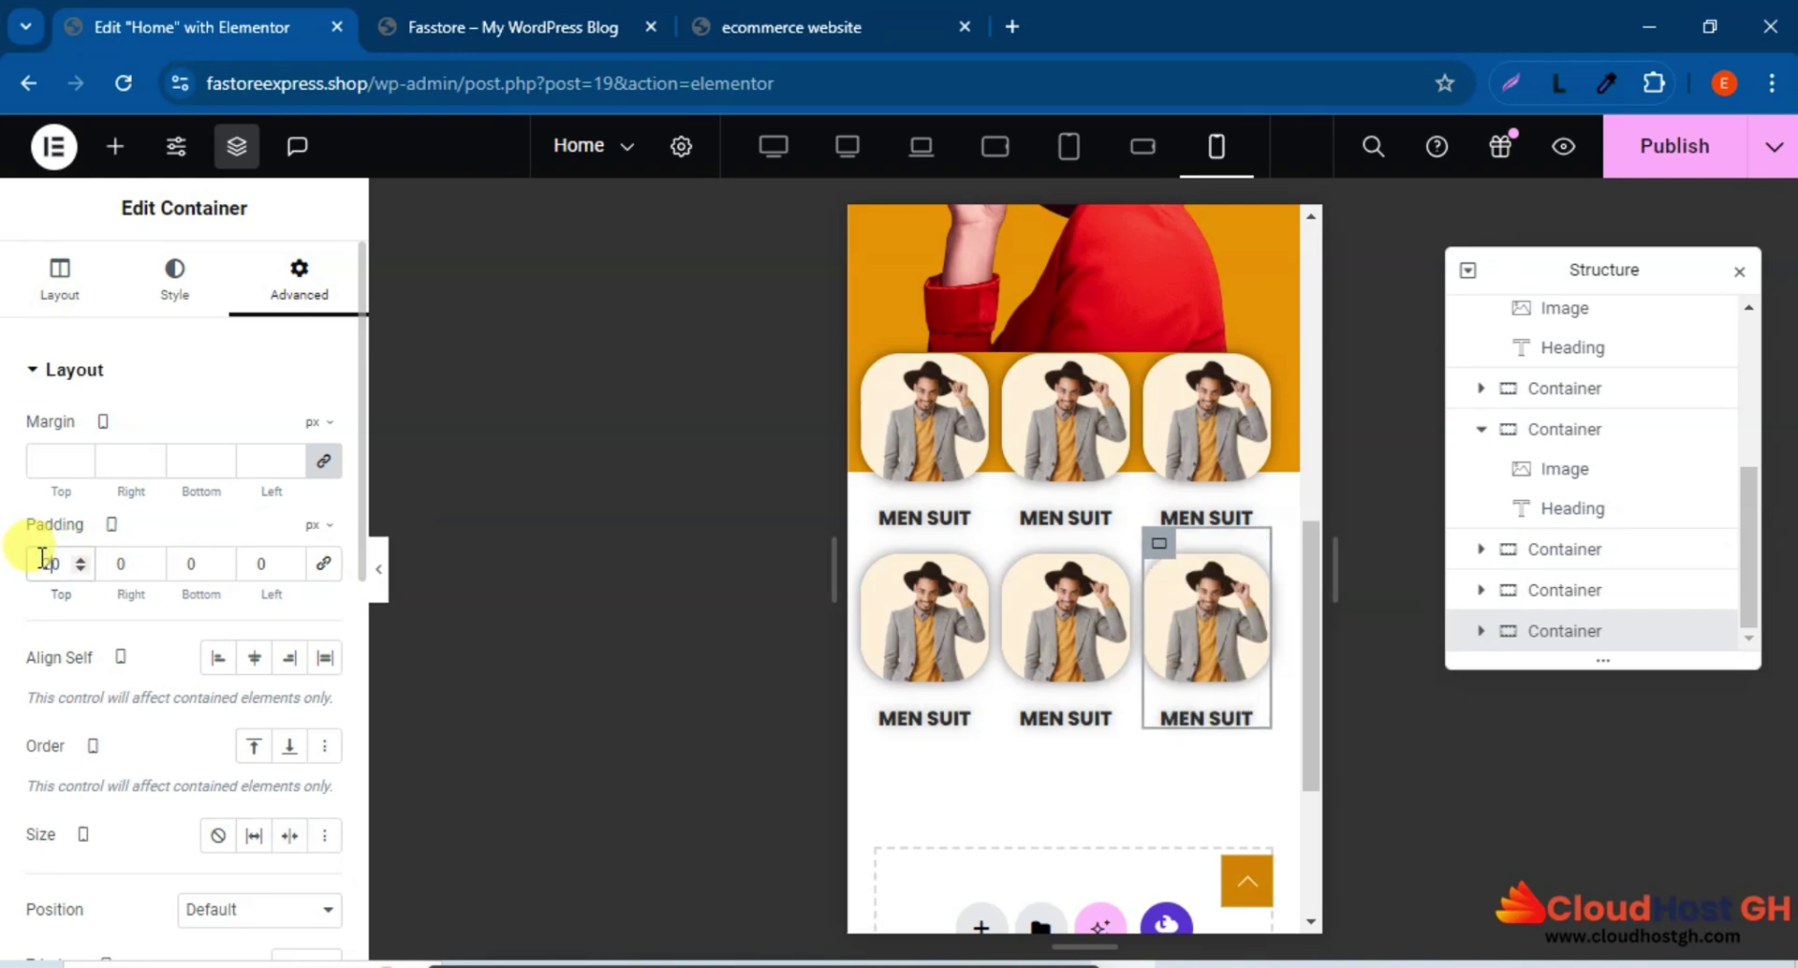
left_click(1645, 158)
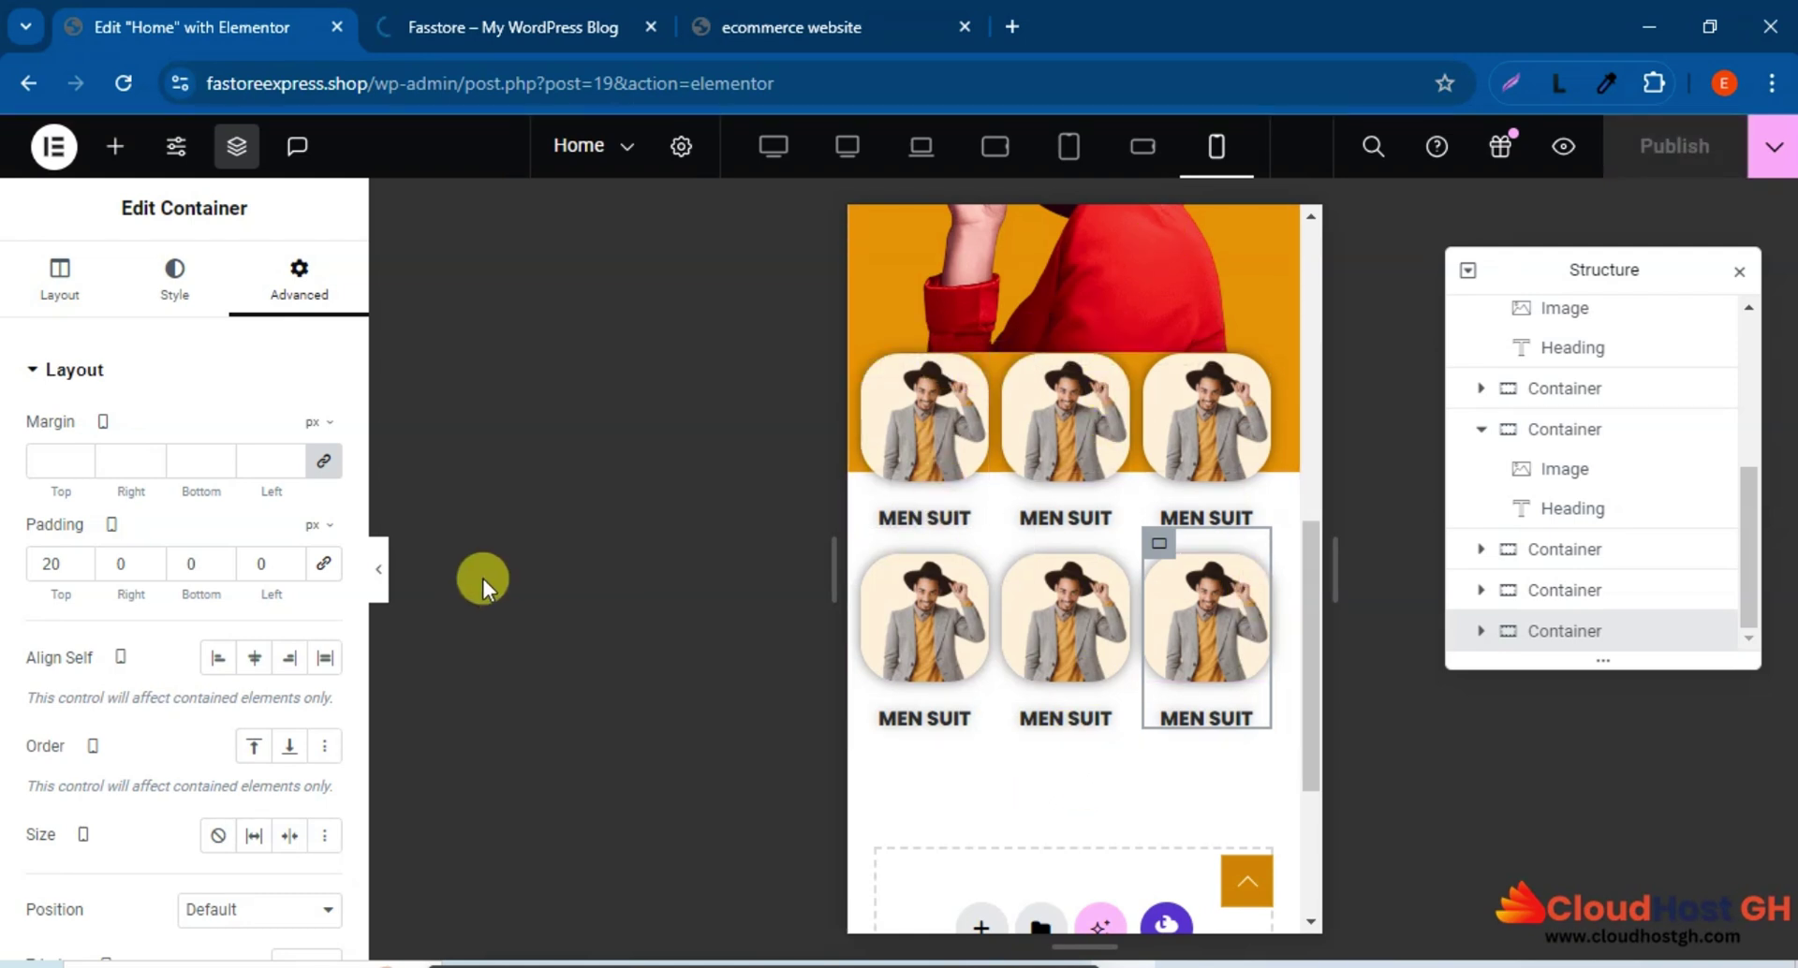
Preview the page without the editing panel and check its layout in the mobile, tablet, laptop and desktop views.
left_click(376, 571)
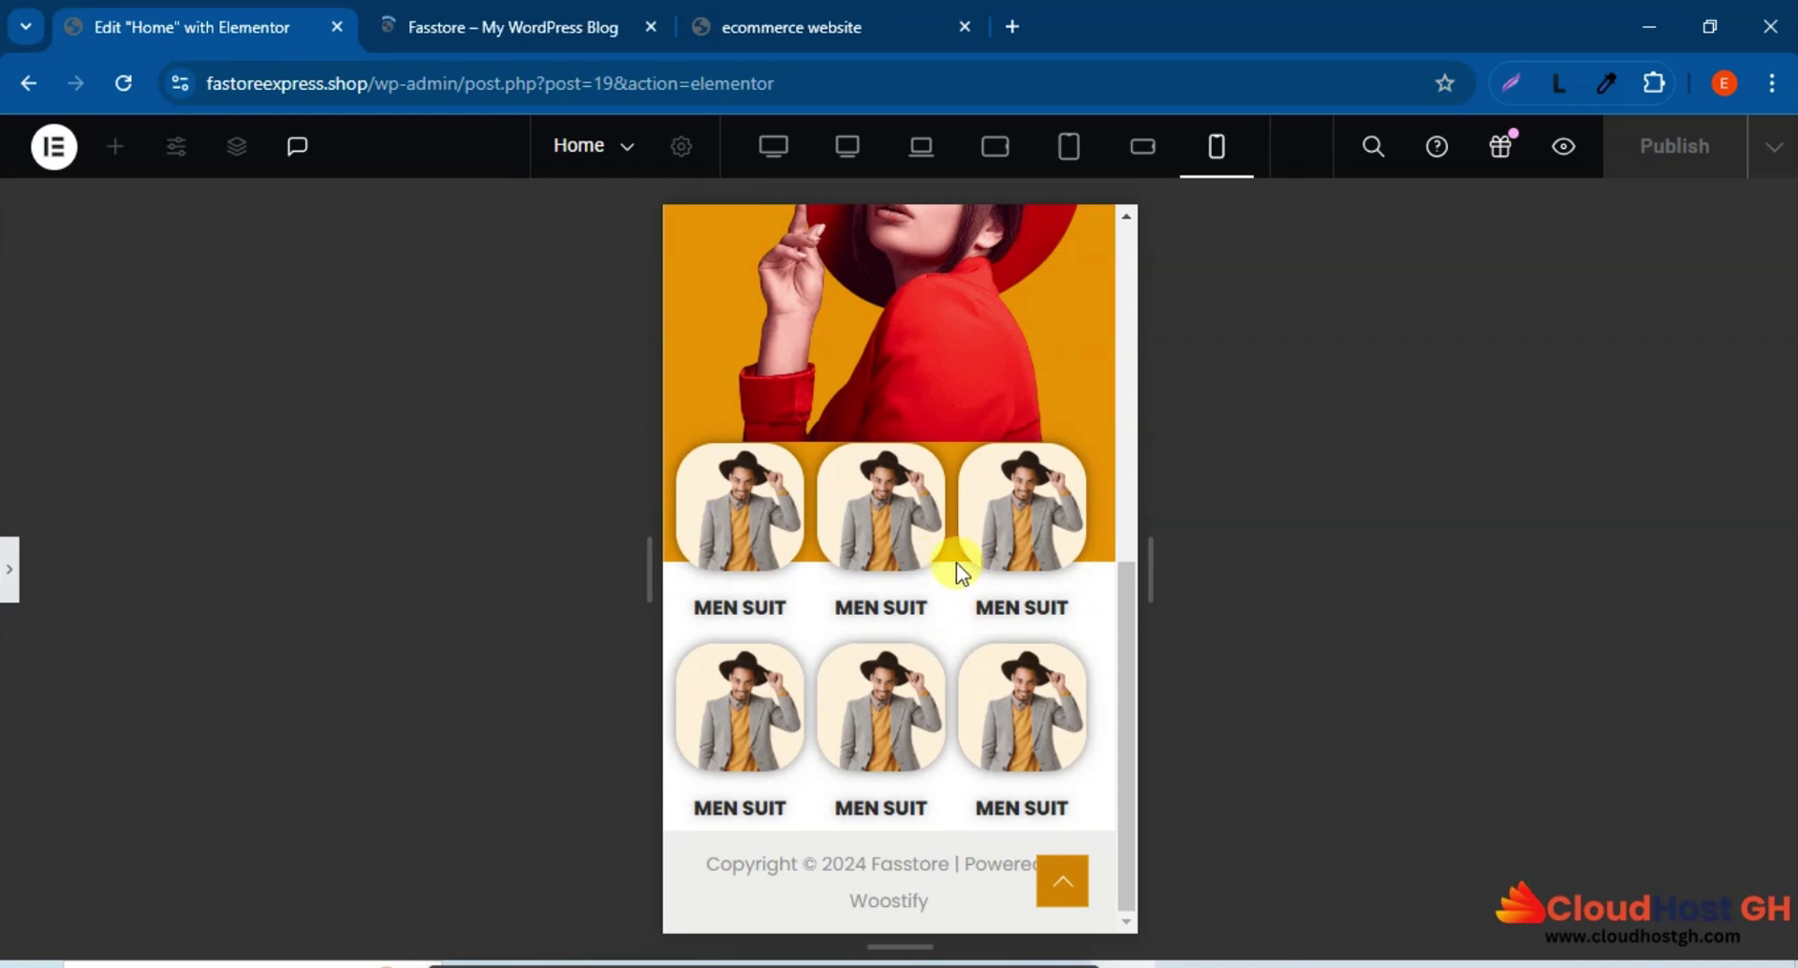
scroll(945, 562, "up", 10)
scroll(942, 553, "down", 4)
scroll(937, 553, "up", 4)
scroll(935, 554, "down", 10)
scroll(935, 553, "up", 2)
scroll(936, 554, "down", 2)
left_click(1136, 140)
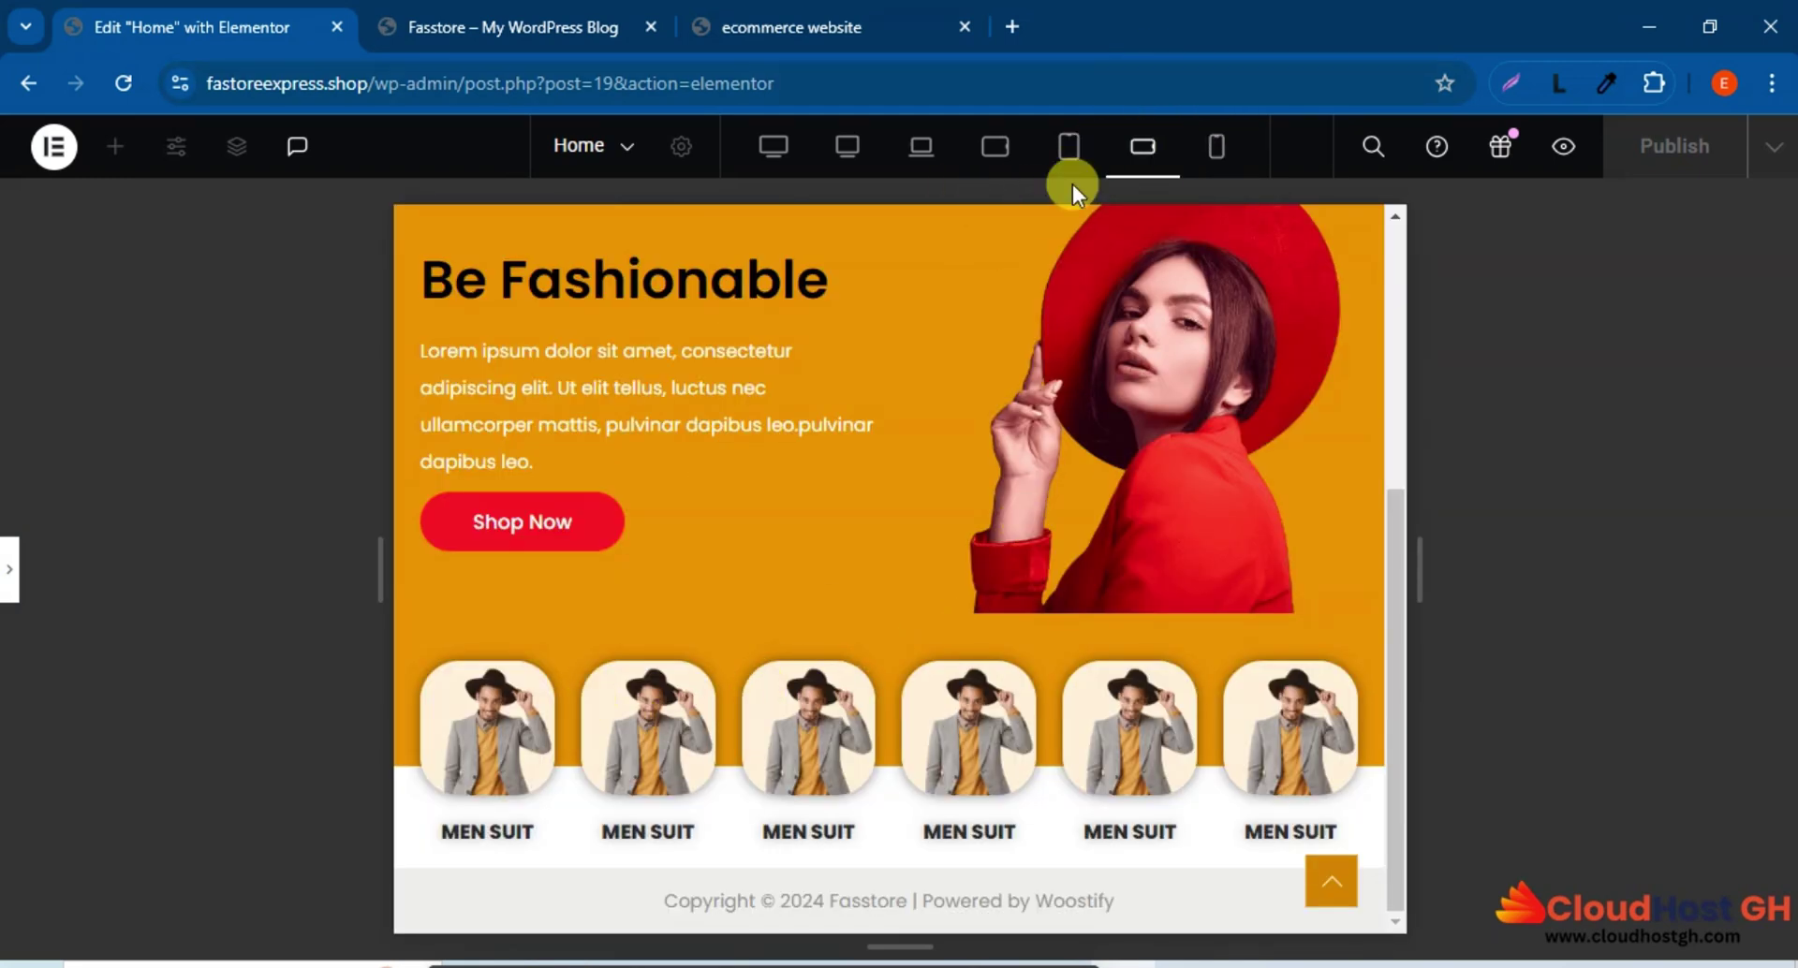
left_click(1068, 147)
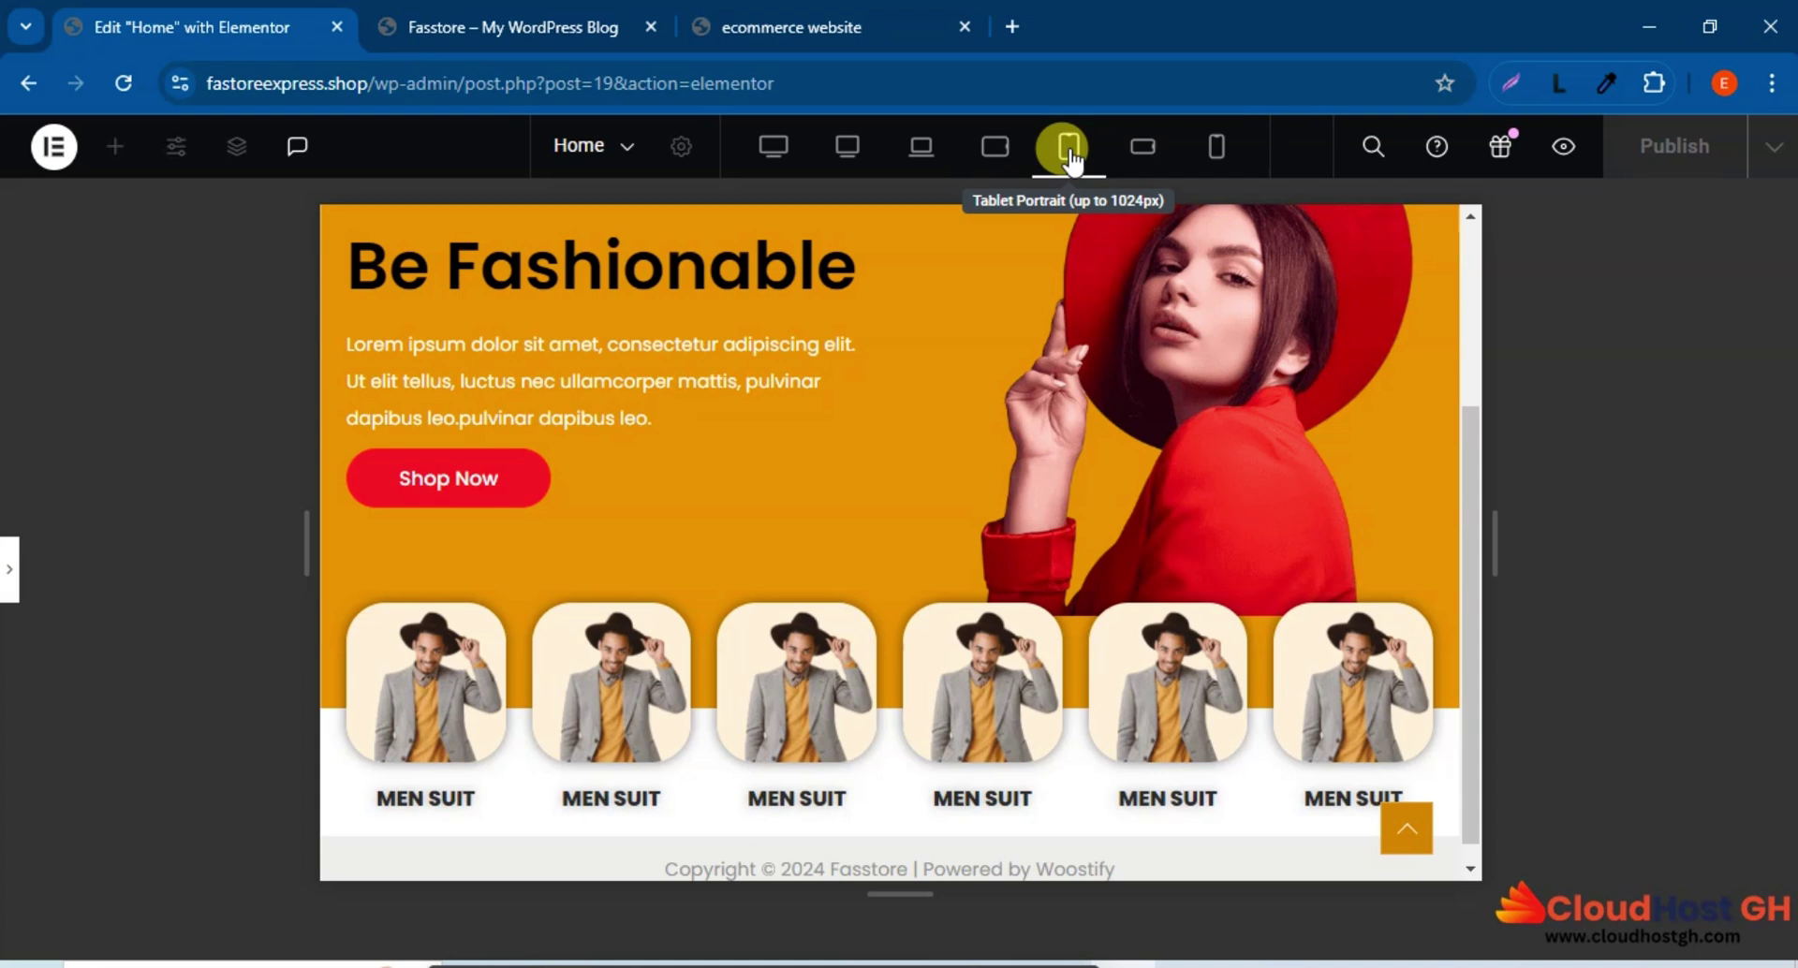
left_click(996, 147)
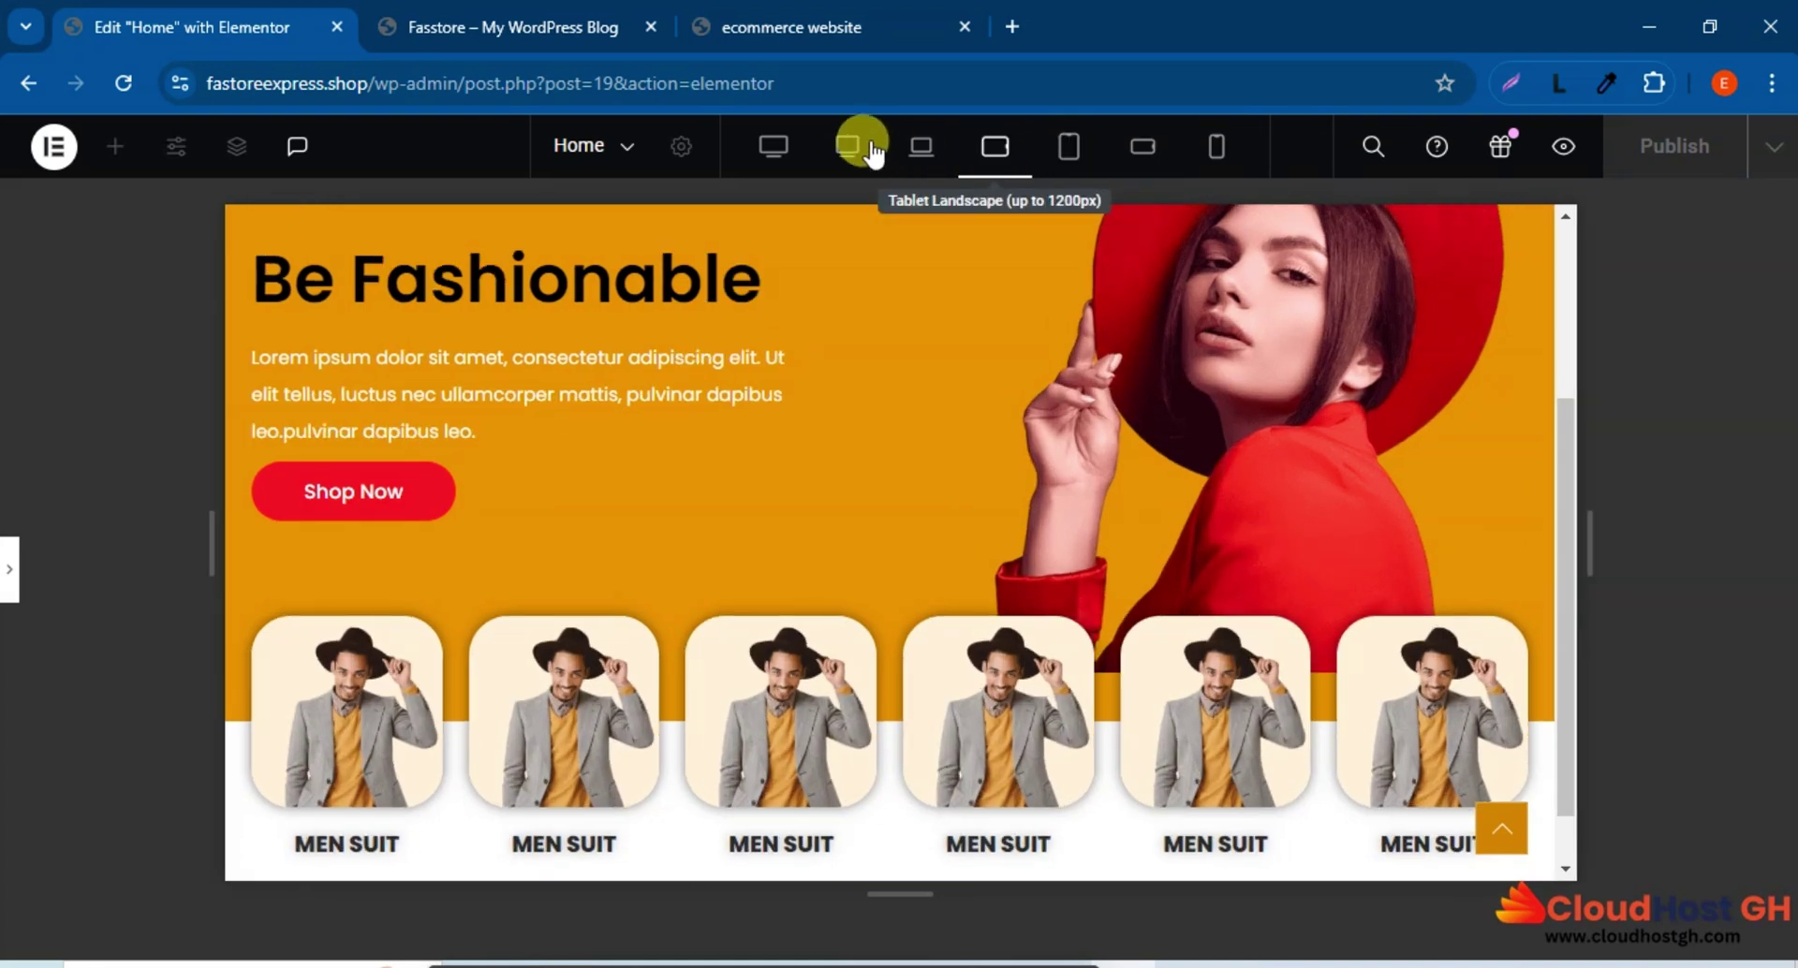
left_click(937, 148)
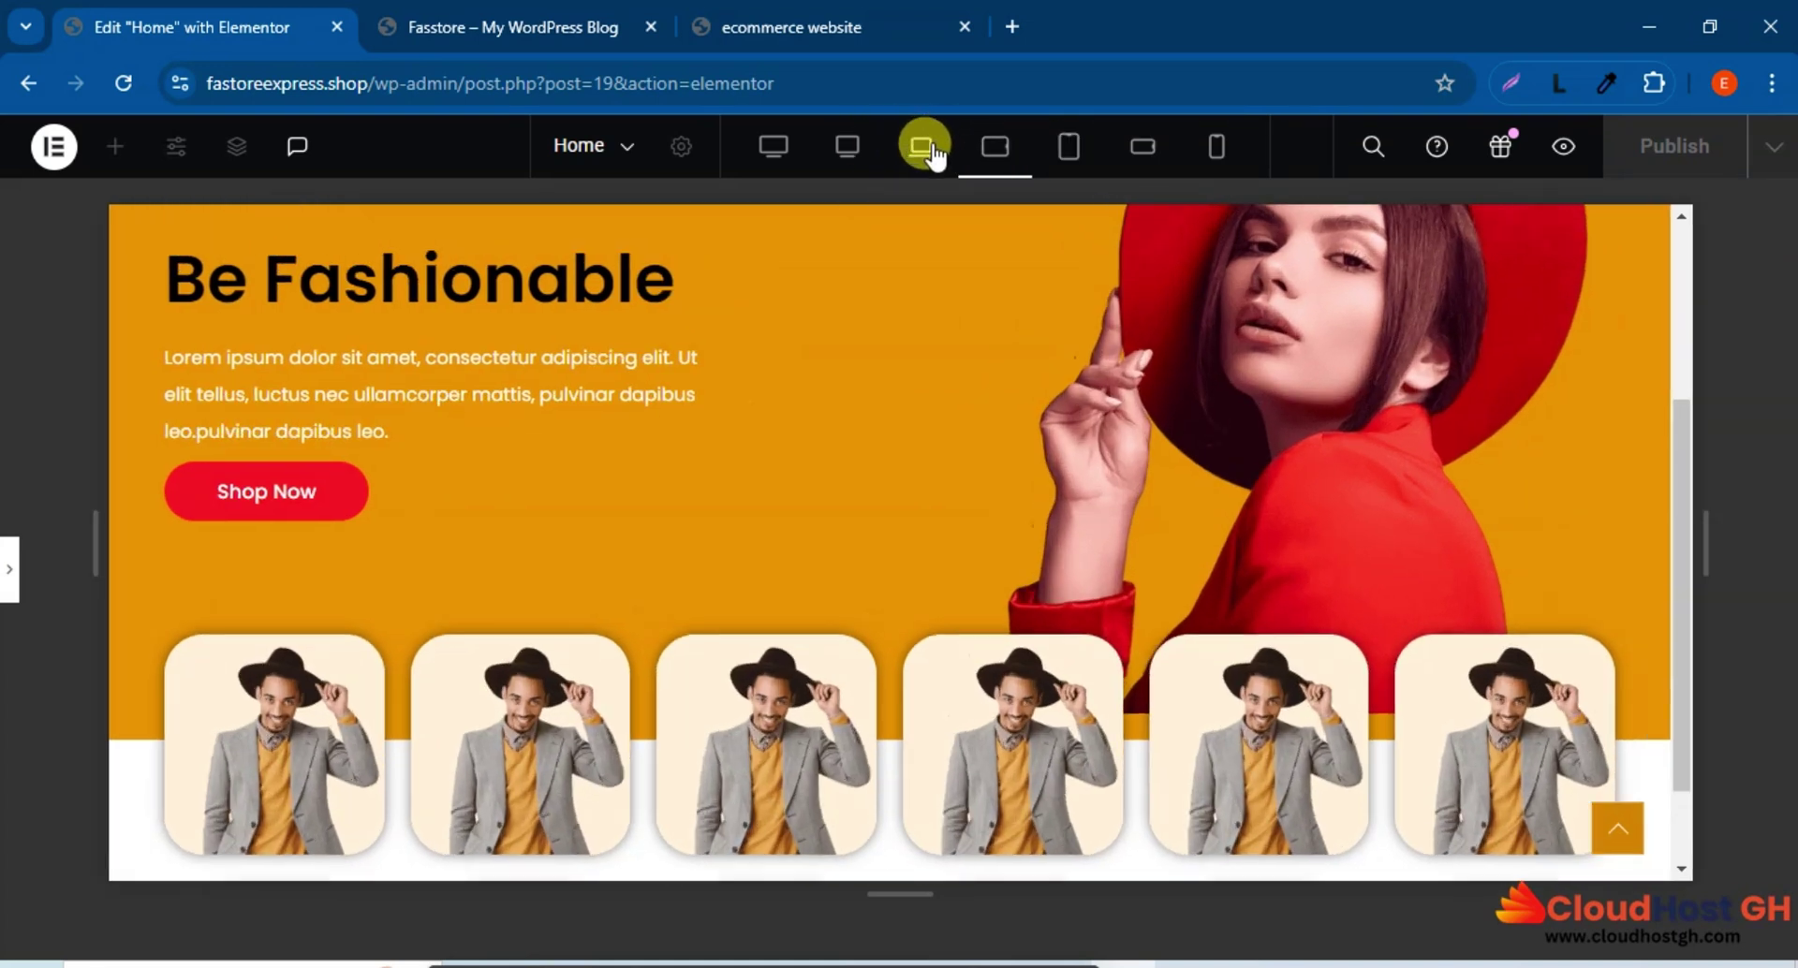
left_click(850, 150)
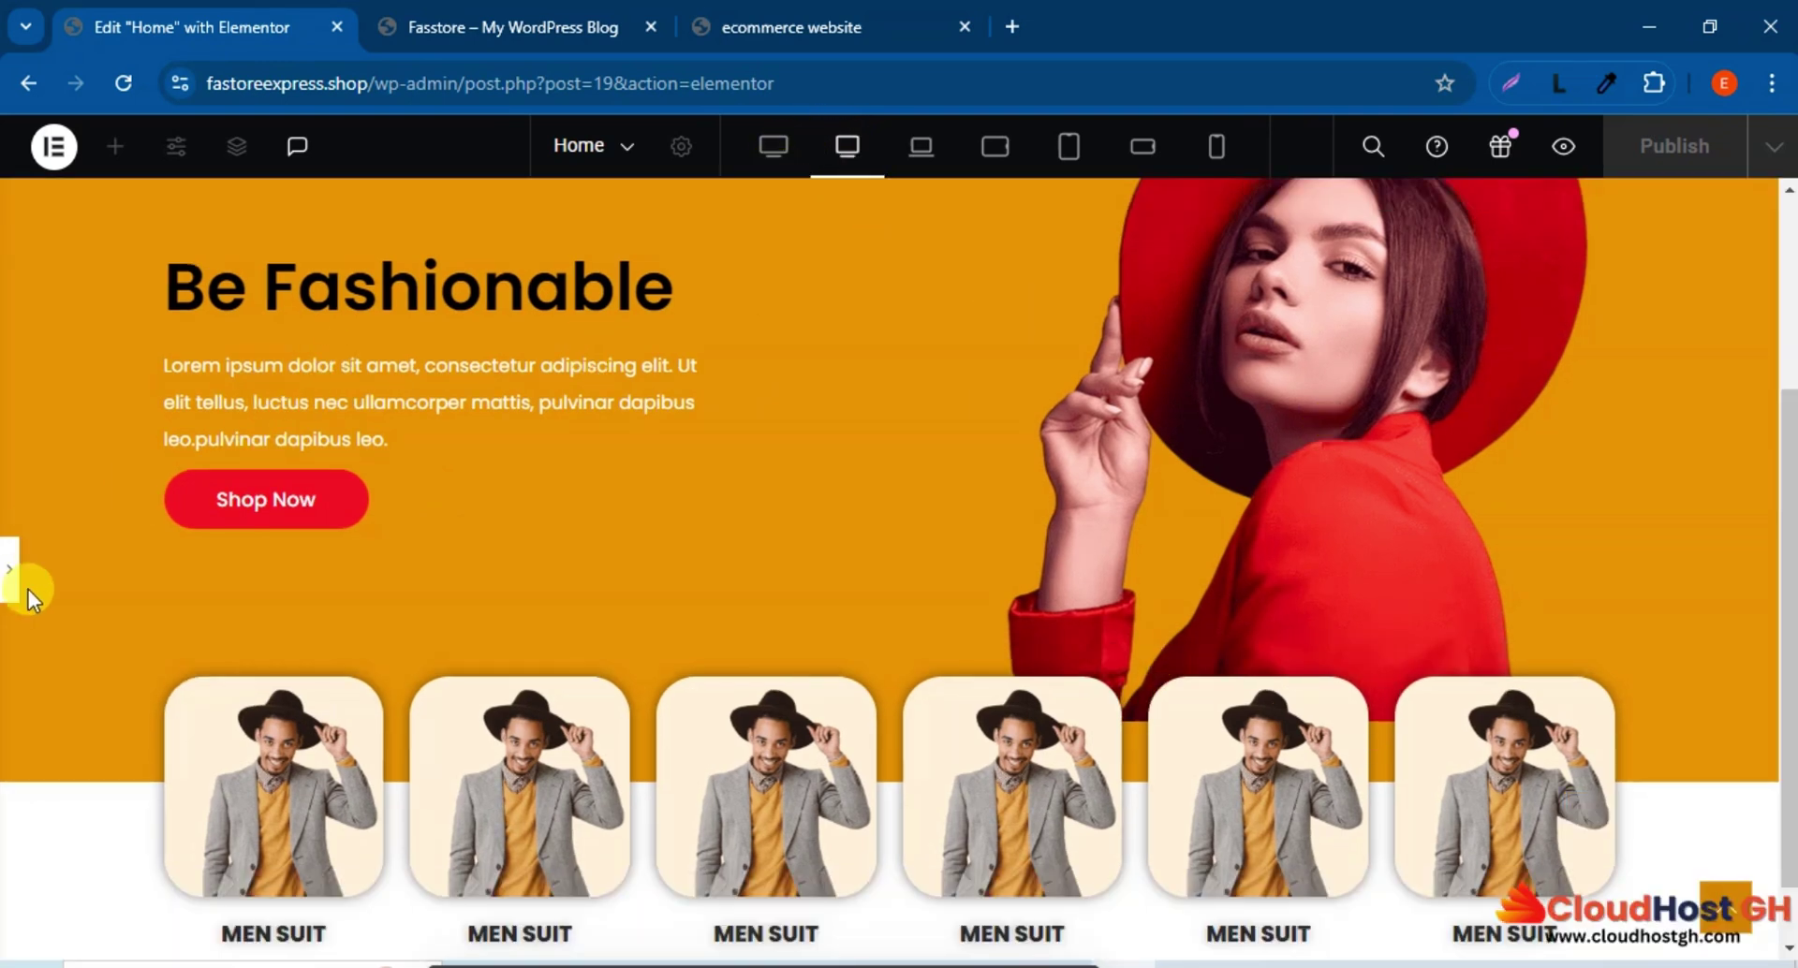
Bring back the editing panel and compare the category row with the reference ecommerce website.
left_click(9, 568)
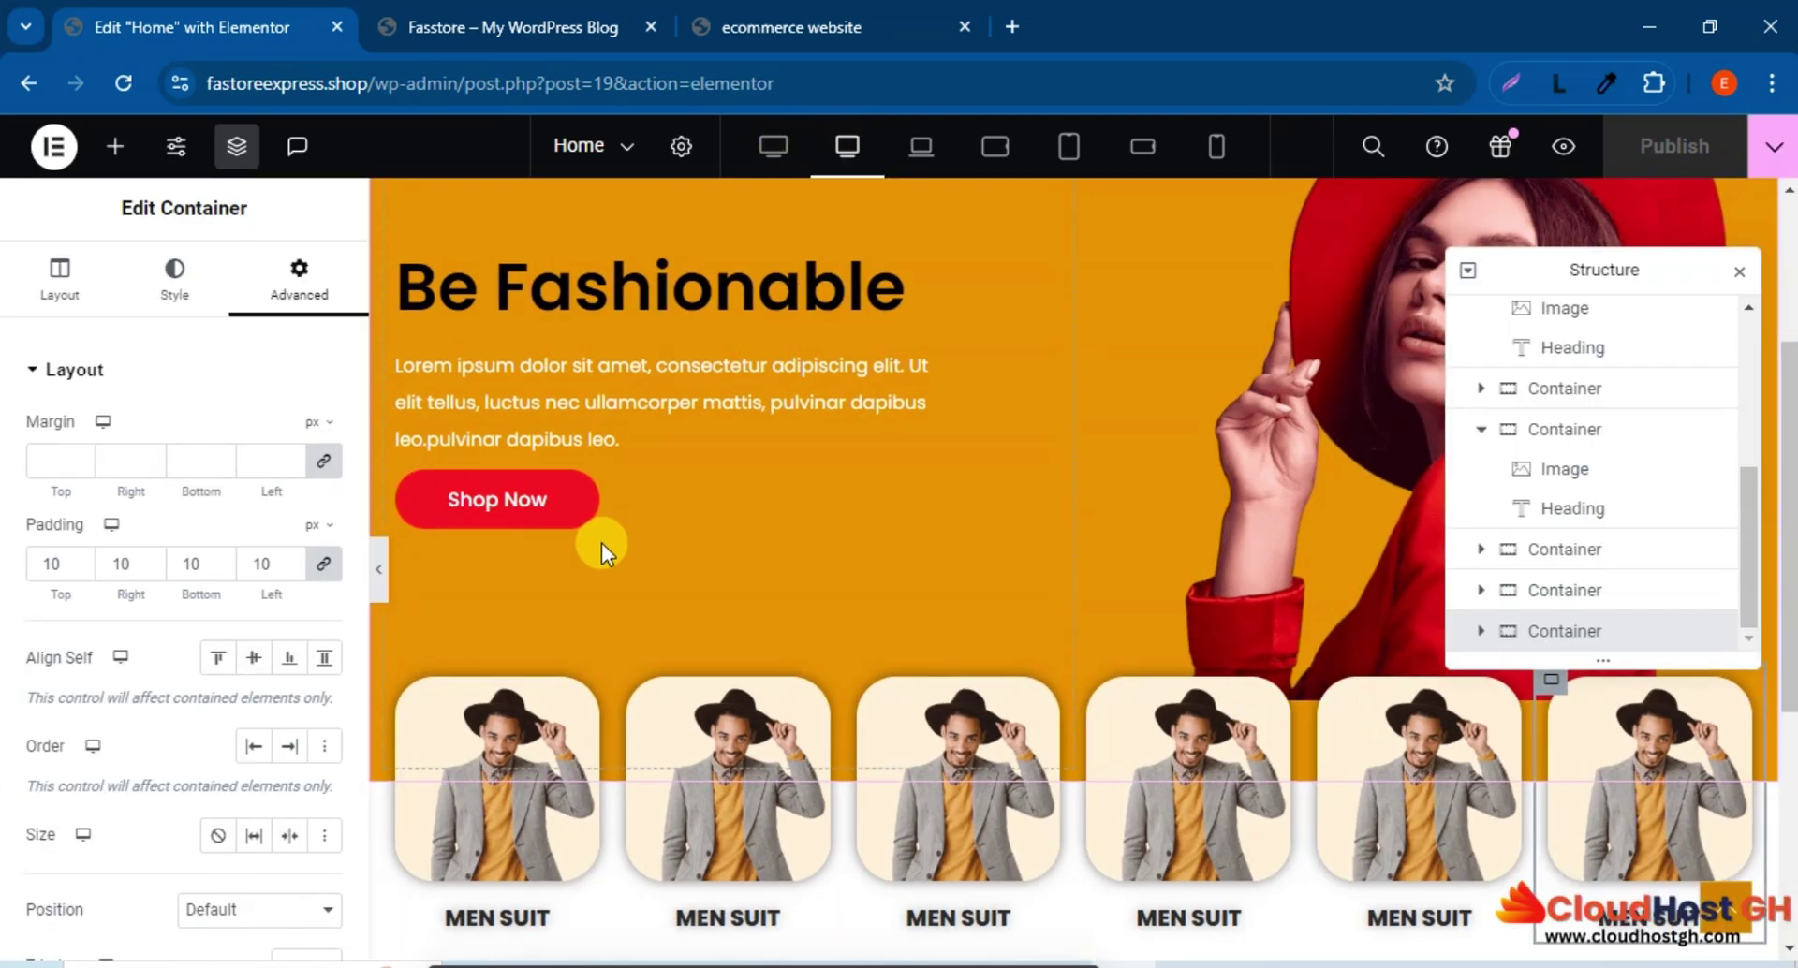
scroll(594, 541, "down", 2)
scroll(594, 541, "down", 1)
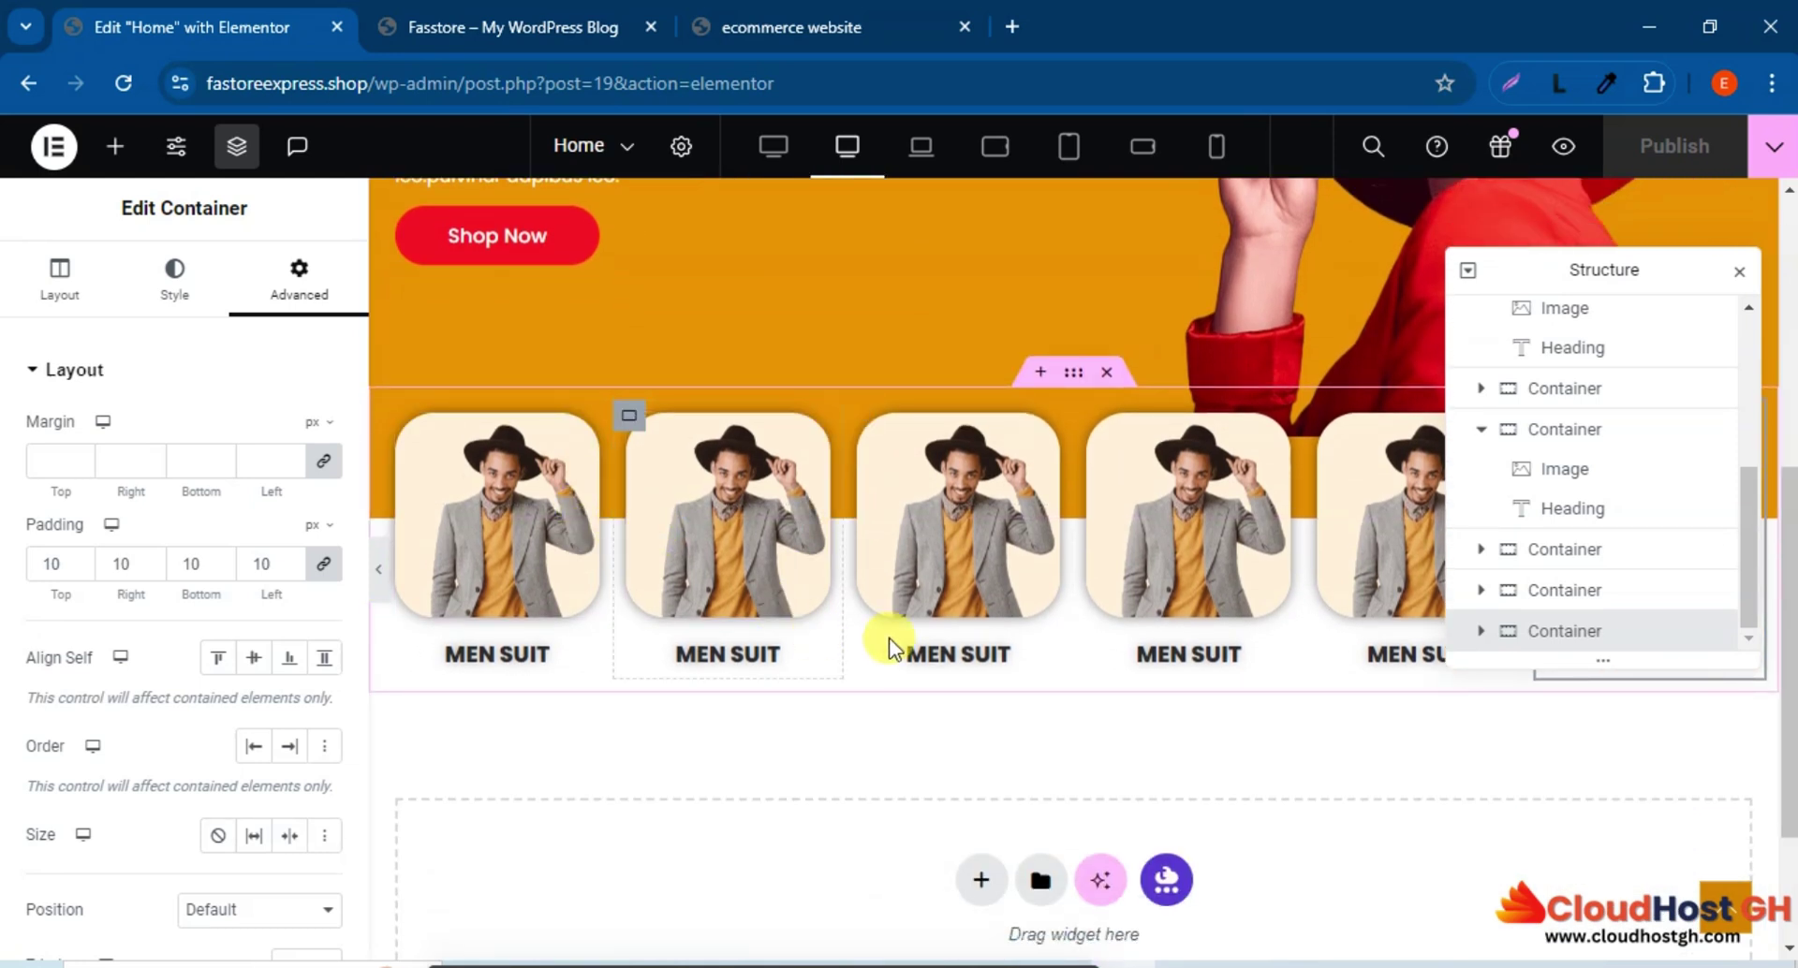
left_click(795, 26)
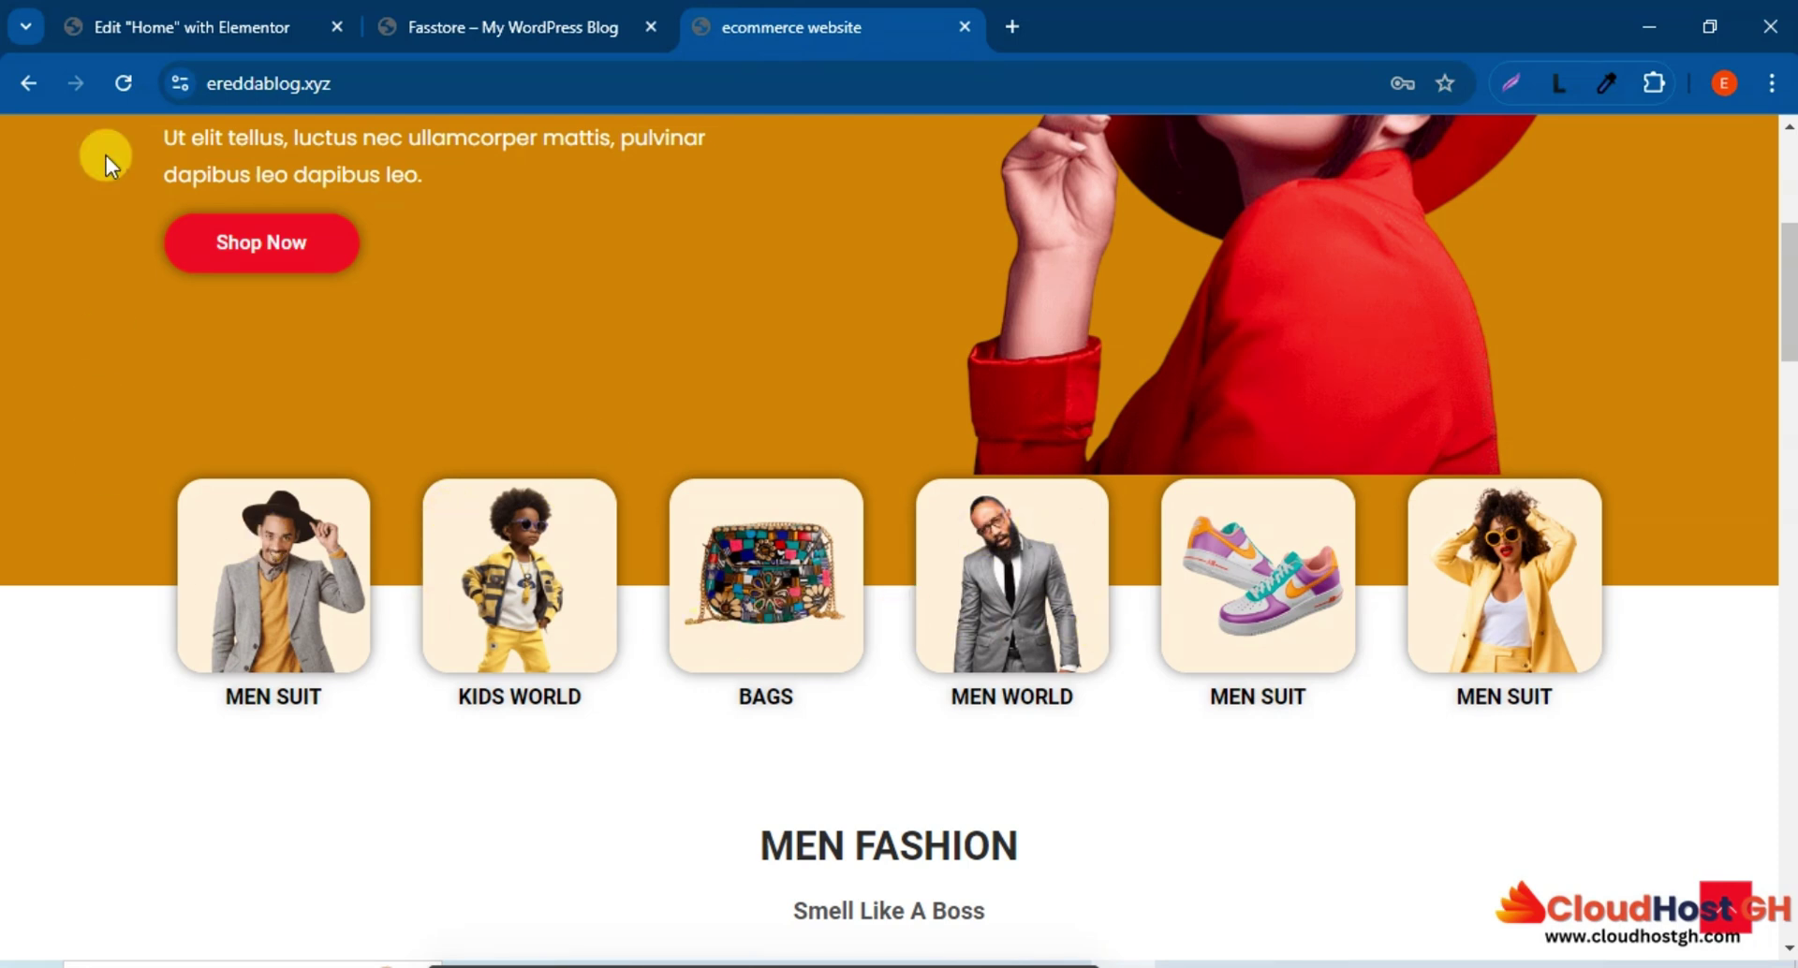
left_click(164, 12)
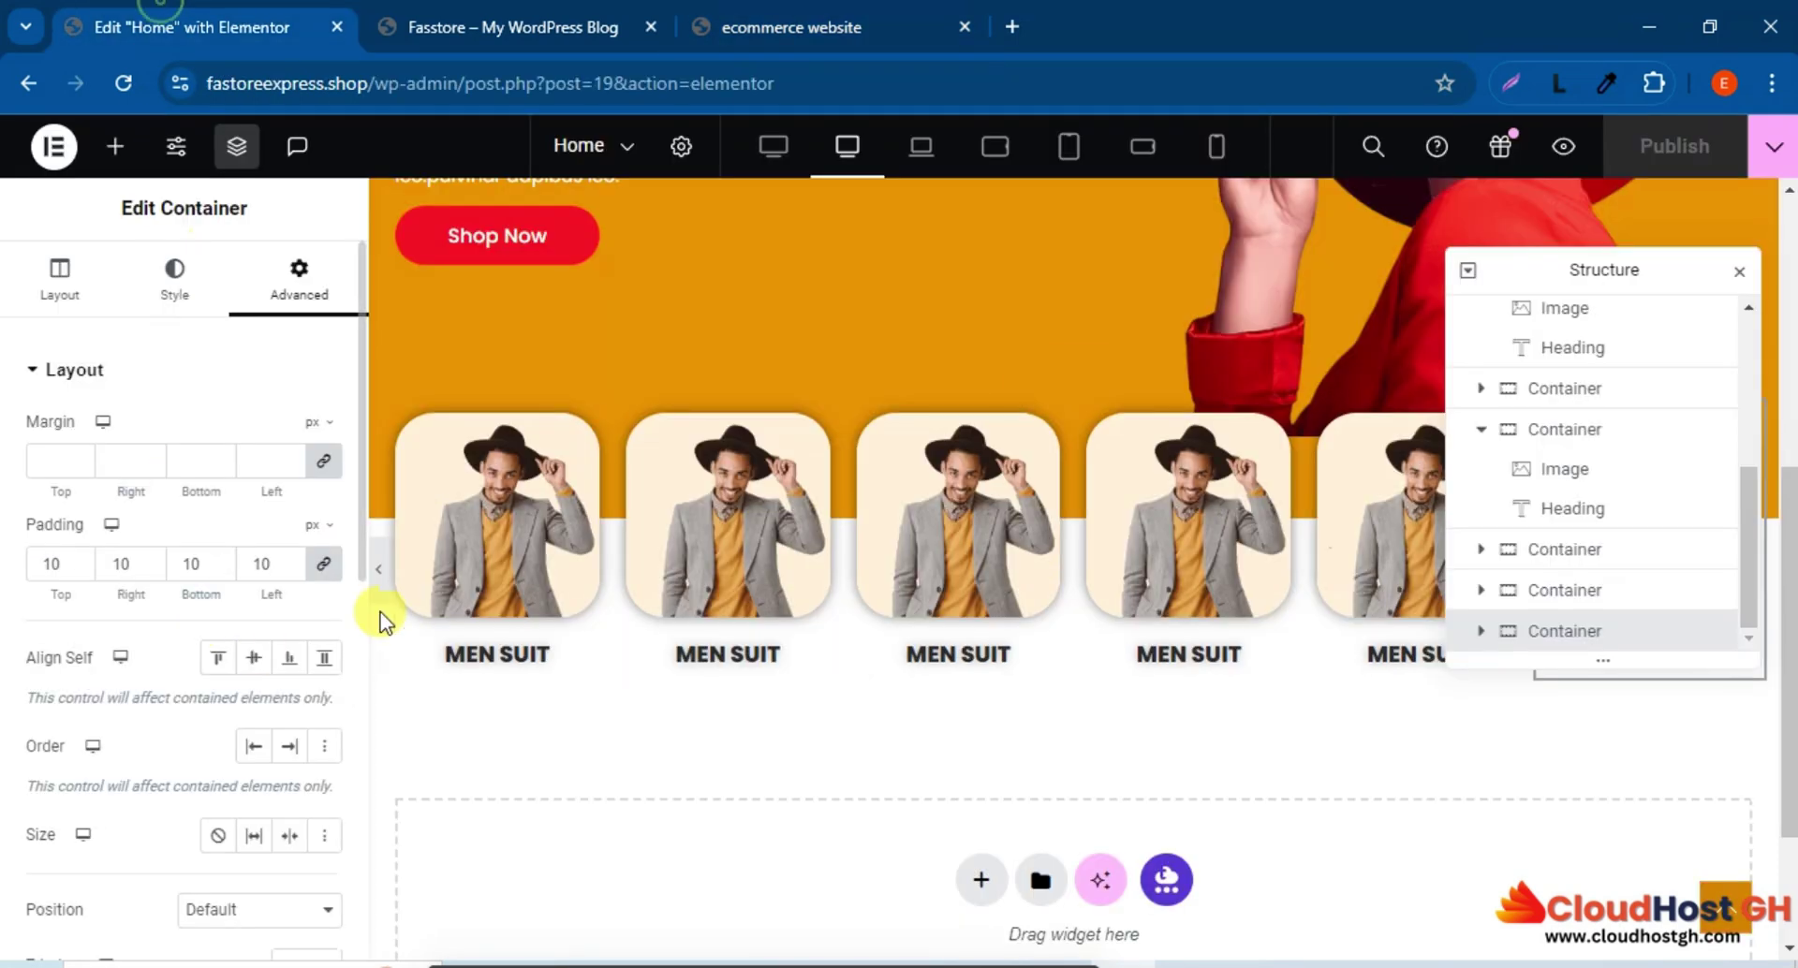
Select the second category image, copy the "KIDS WORLD" title from the reference ecommerce website, and return to the Elementor editor.
left_click(704, 550)
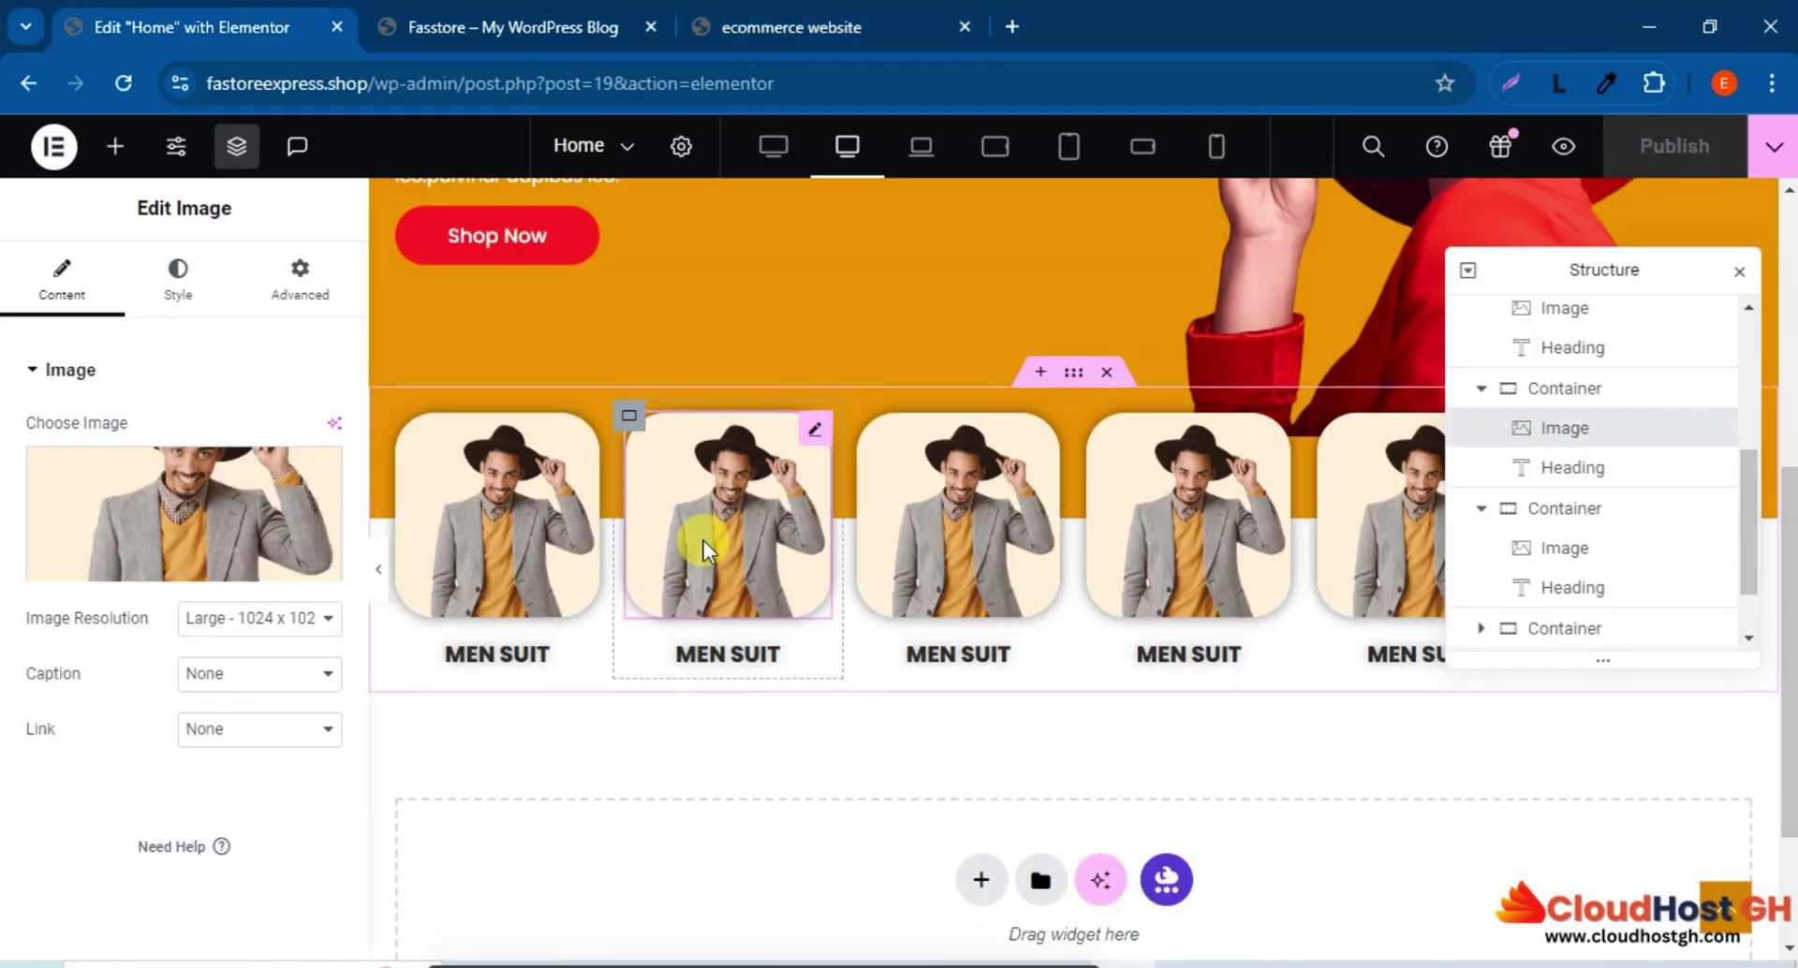
left_click(807, 18)
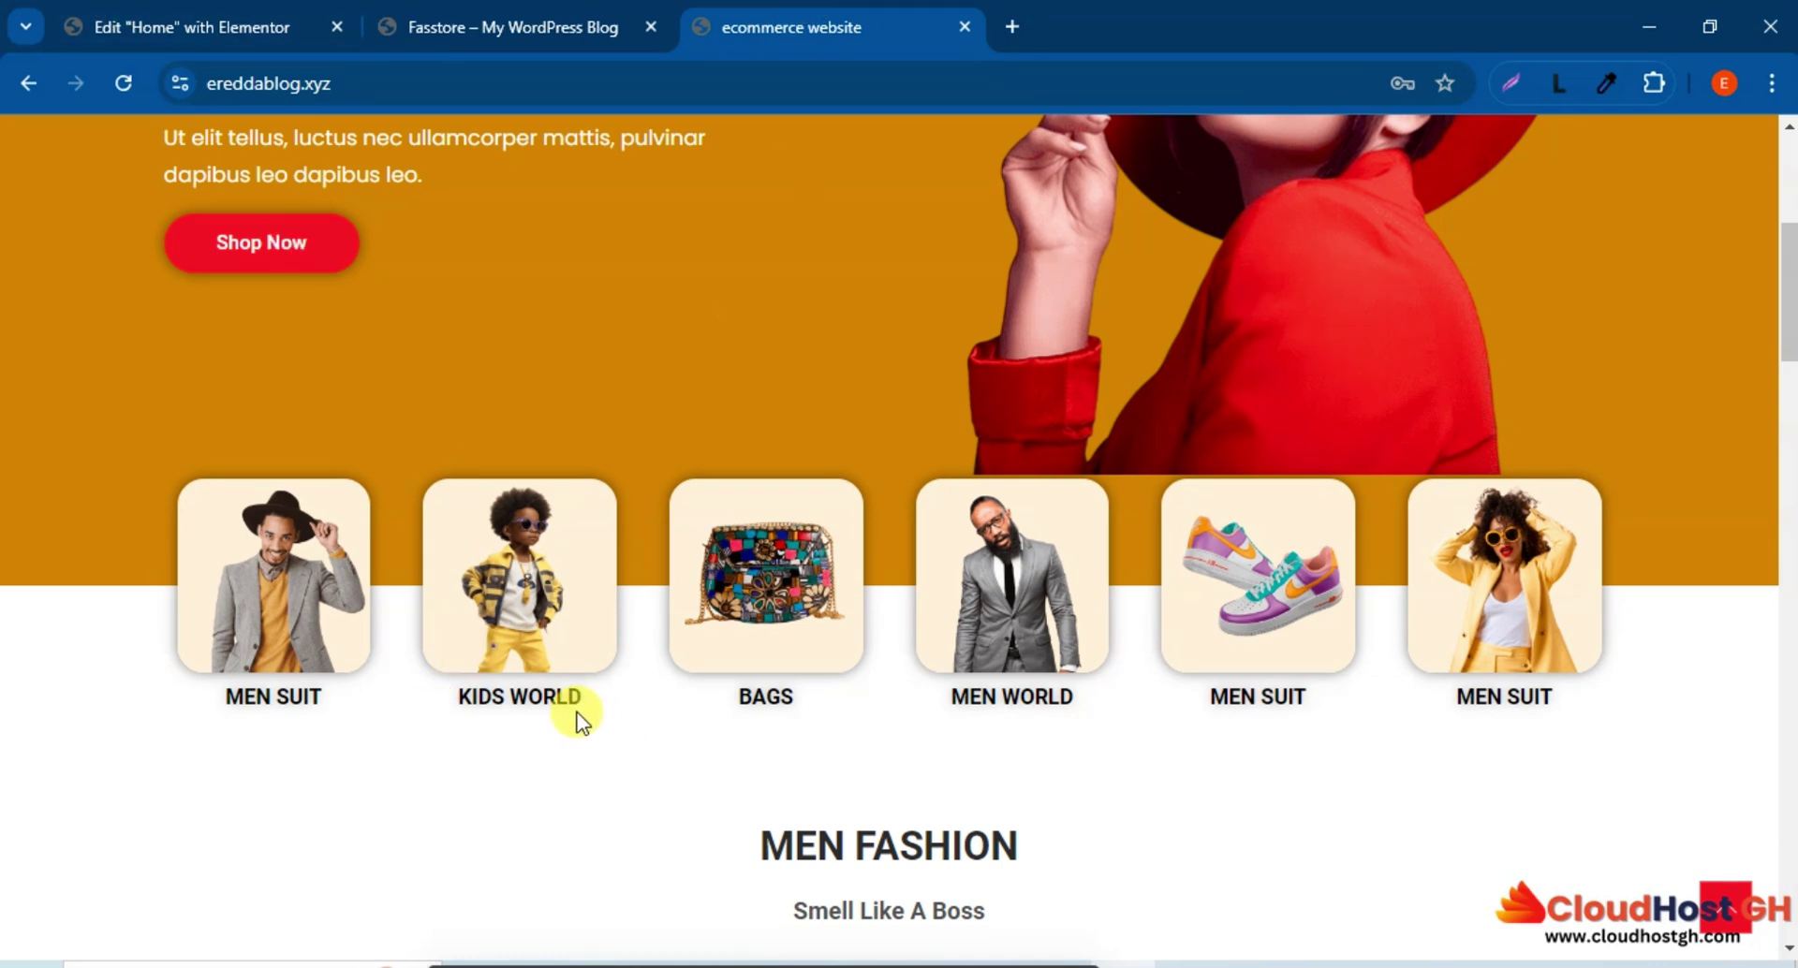
left_click_drag(598, 711, 463, 697)
right_click(476, 701)
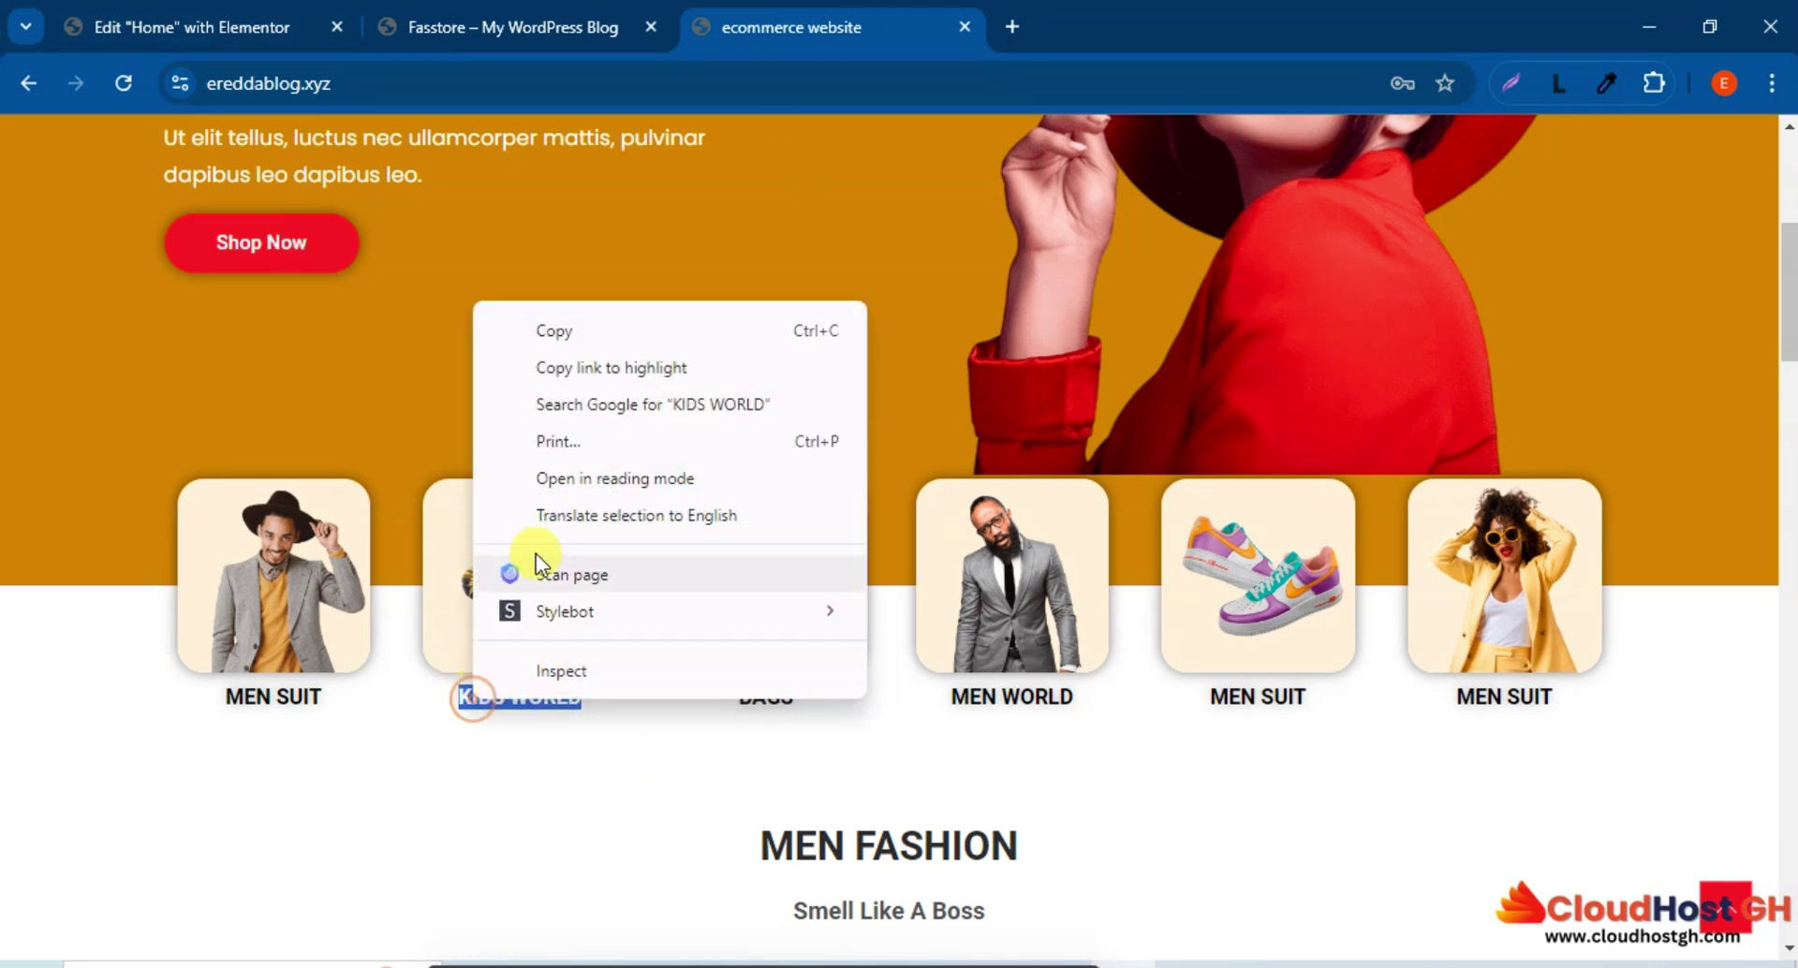
left_click(556, 331)
left_click(179, 11)
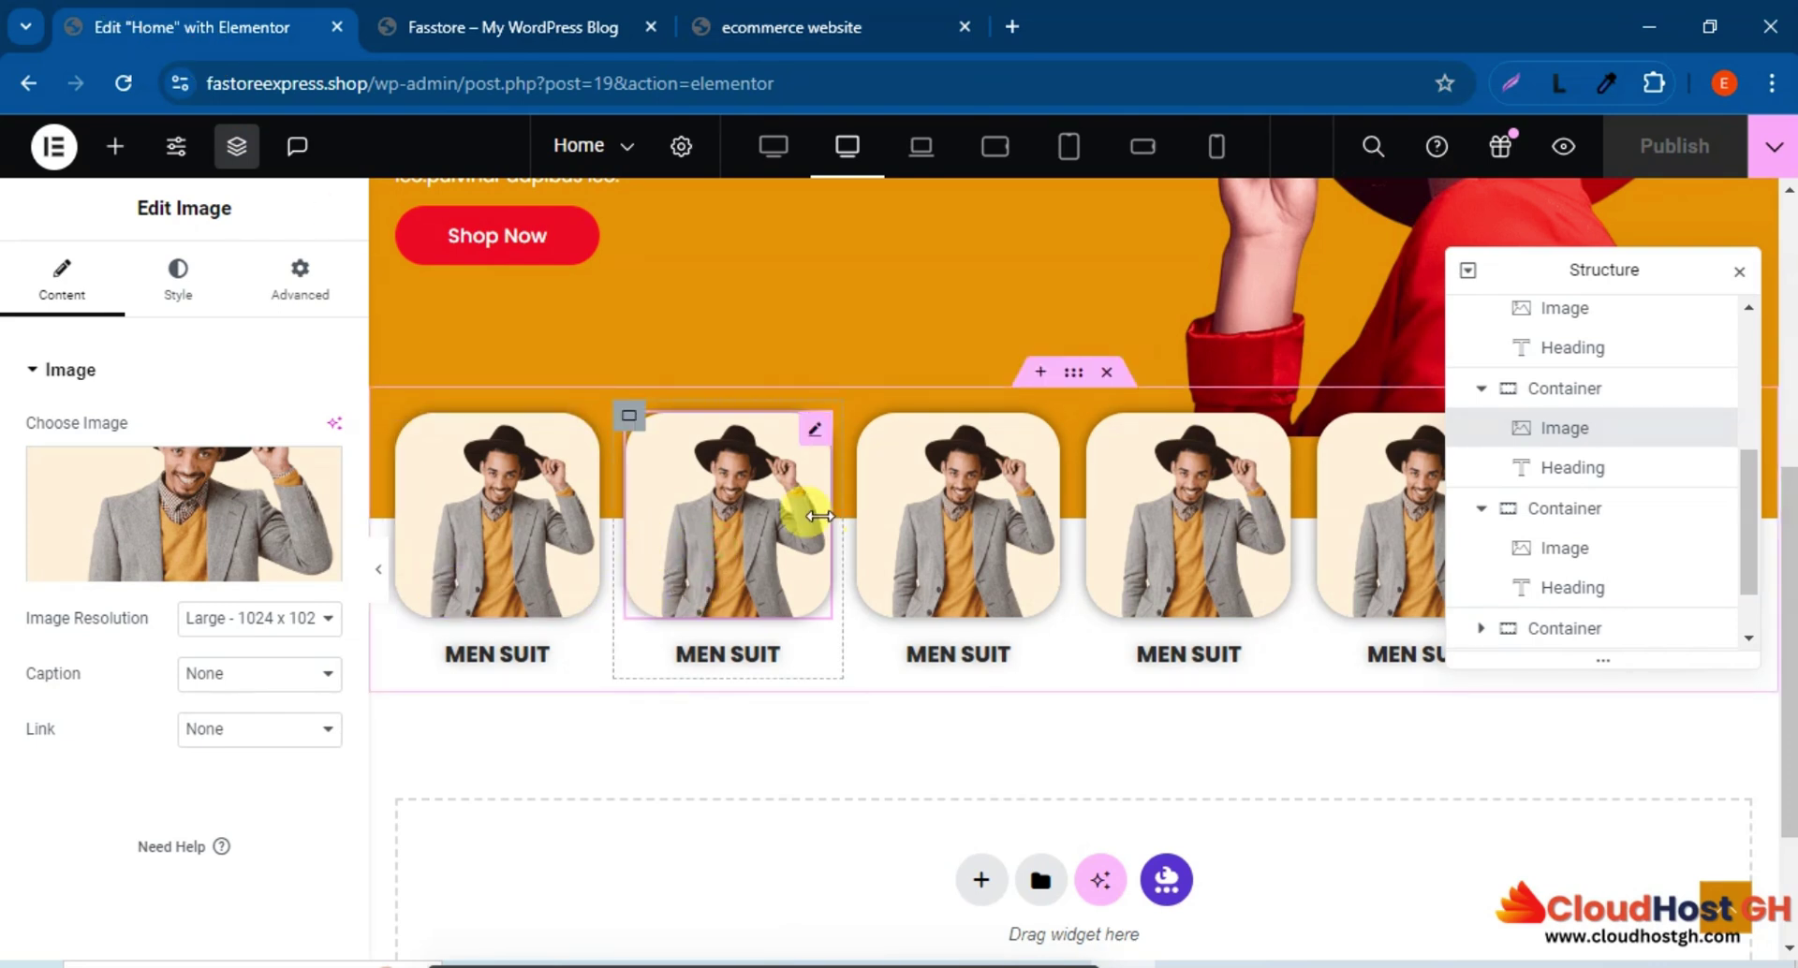
Replace the second category image with Category-2.png from the media library.
mouse_move(140, 518)
left_click(227, 479)
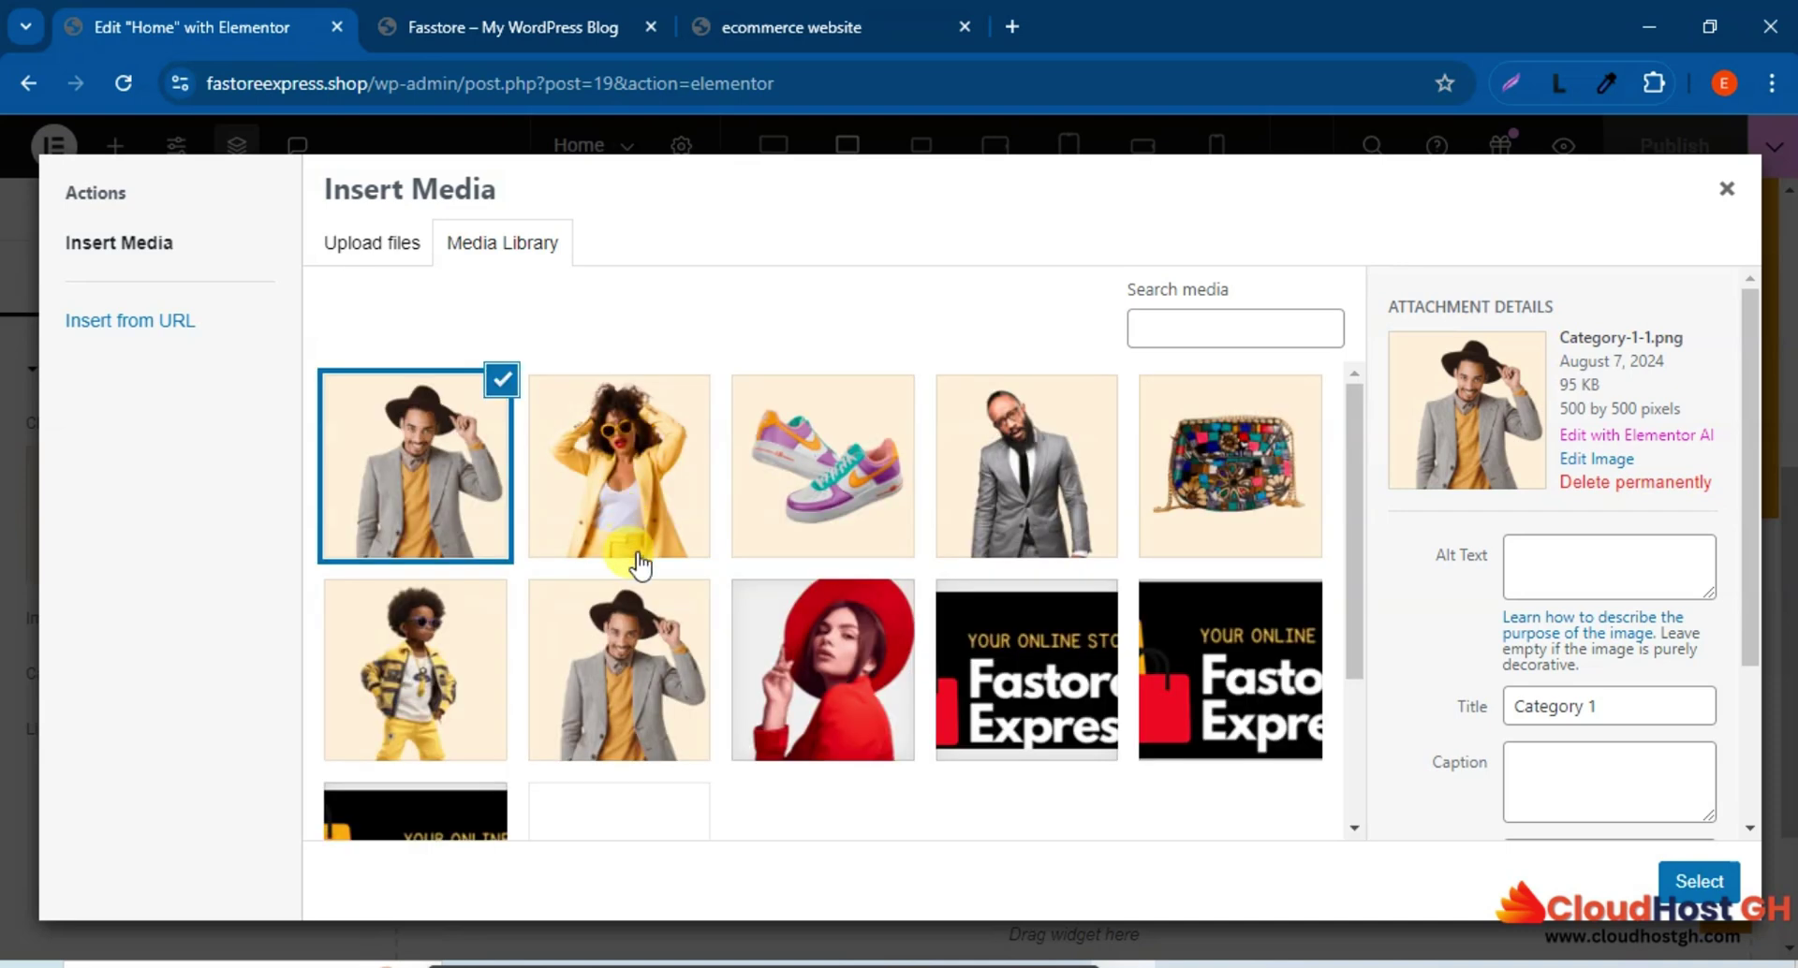
left_click(468, 669)
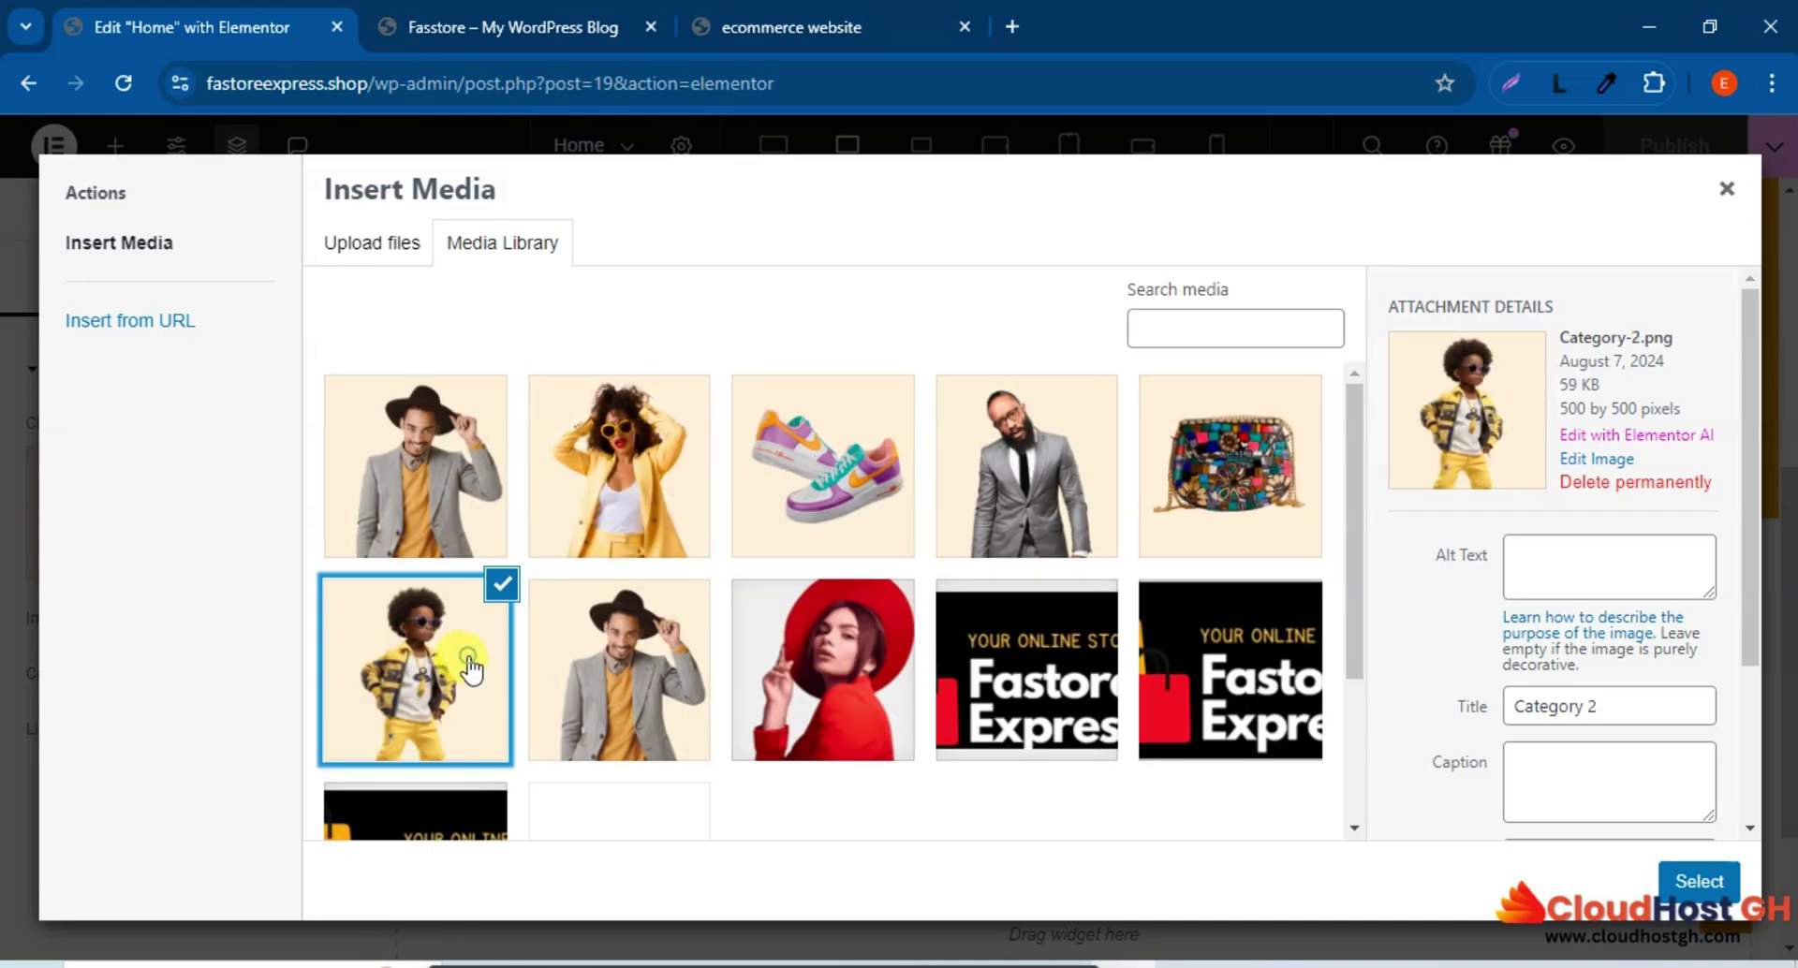
left_click(1695, 880)
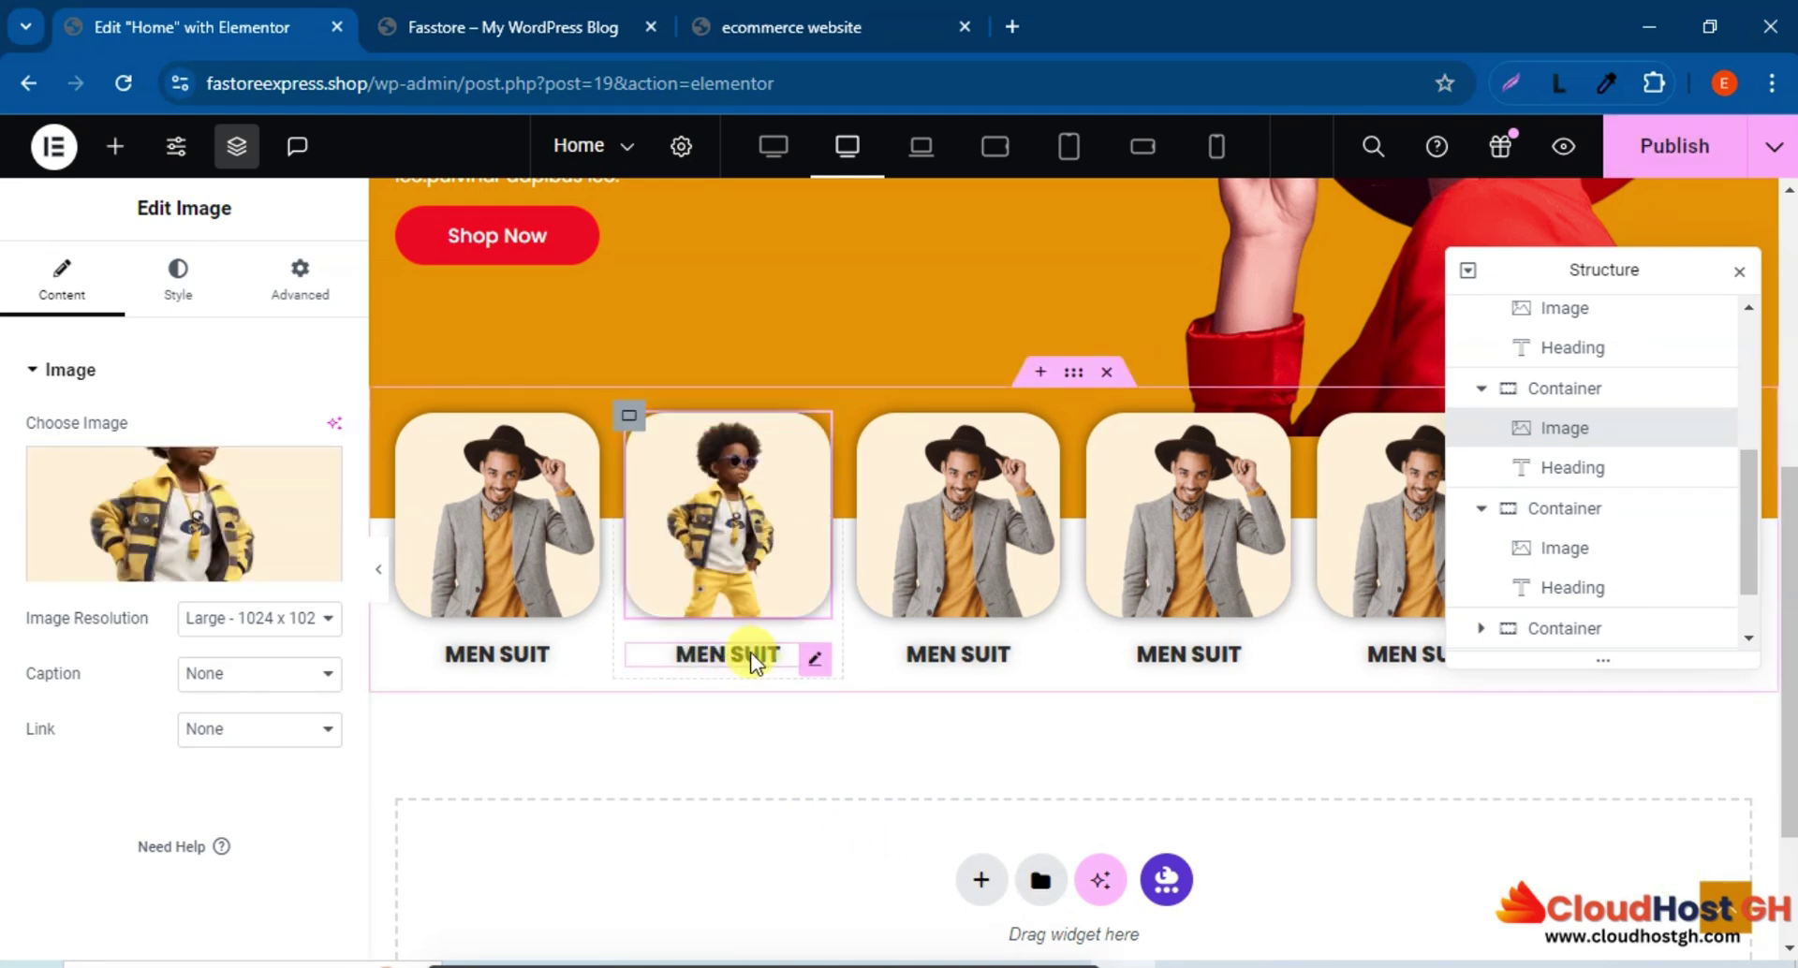
Replace the second category card's heading with the copied title "Kids World".
left_click(738, 655)
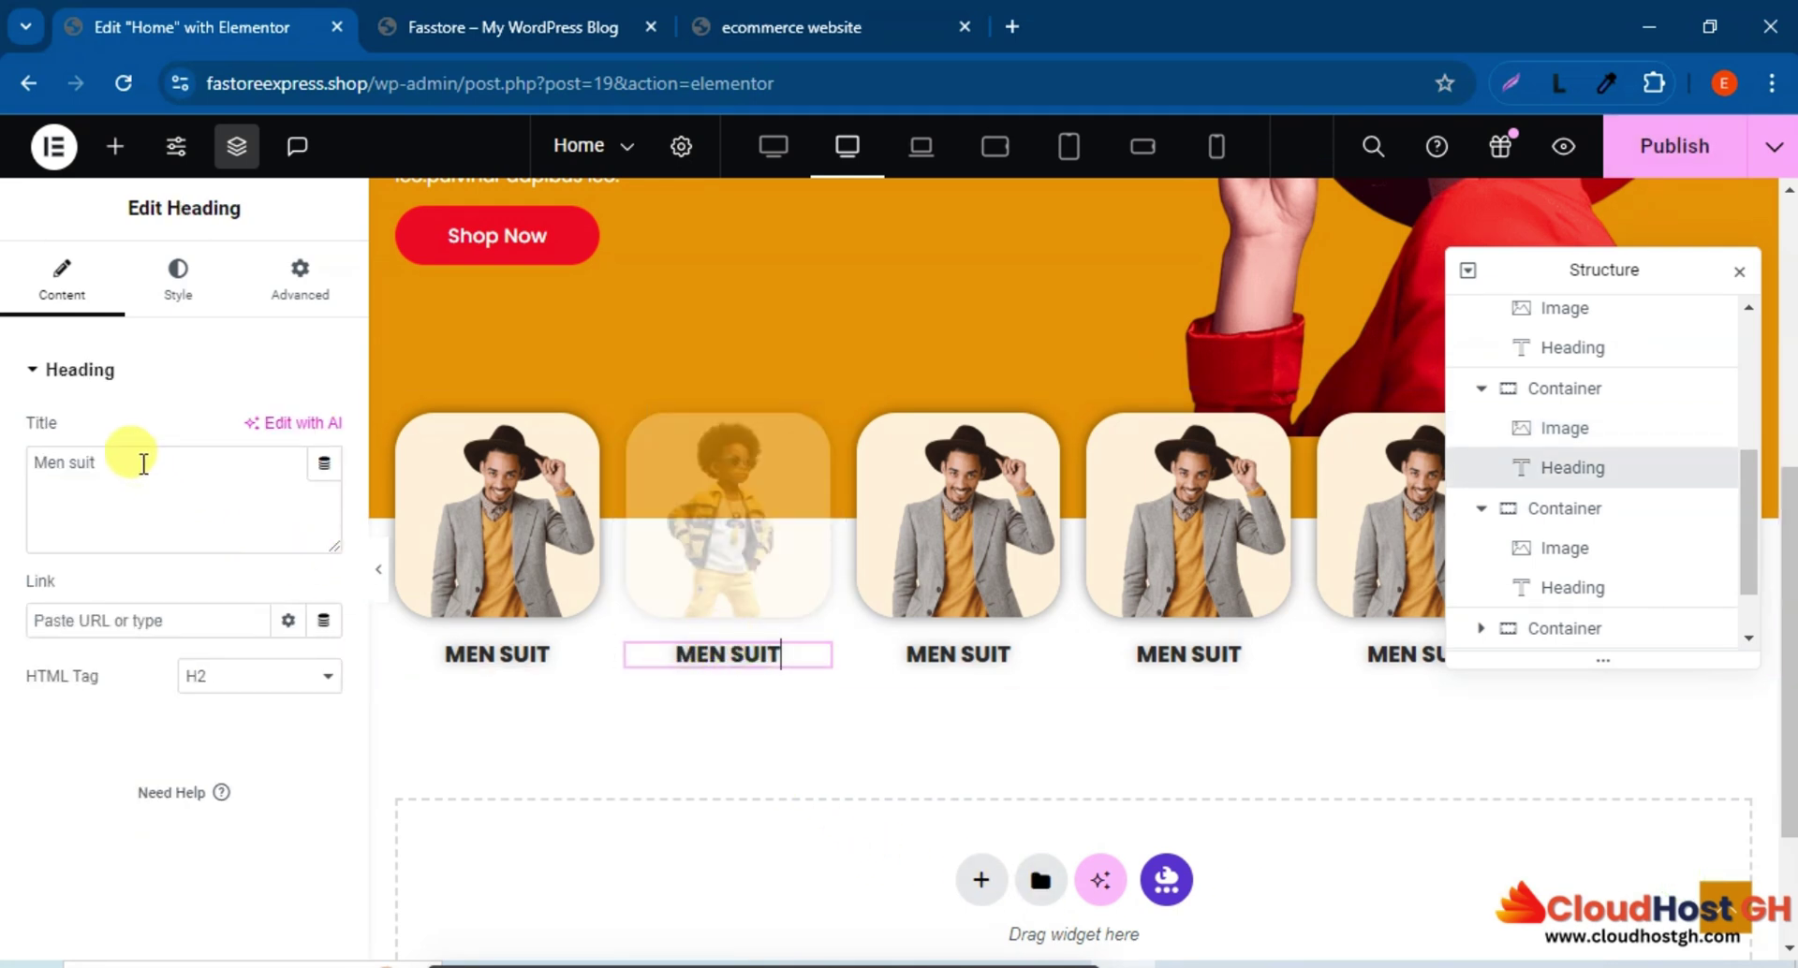
left_click_drag(141, 461, 41, 475)
key("BackSpace")
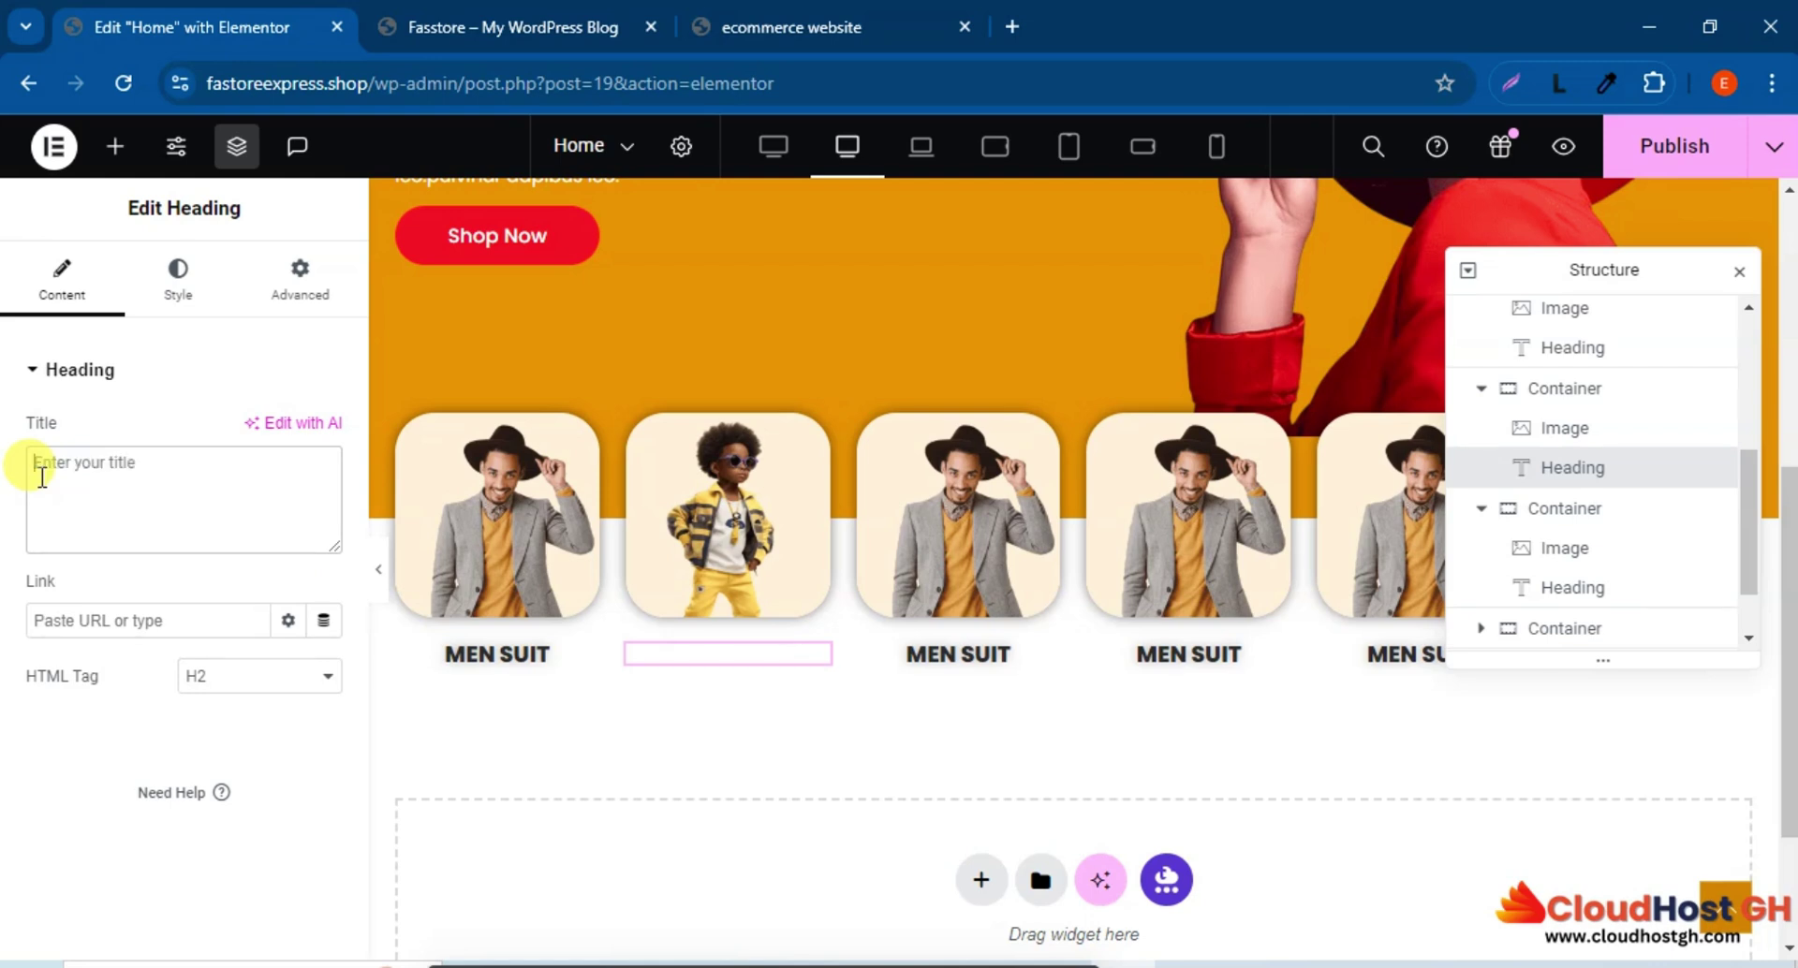
key("ctrl+v")
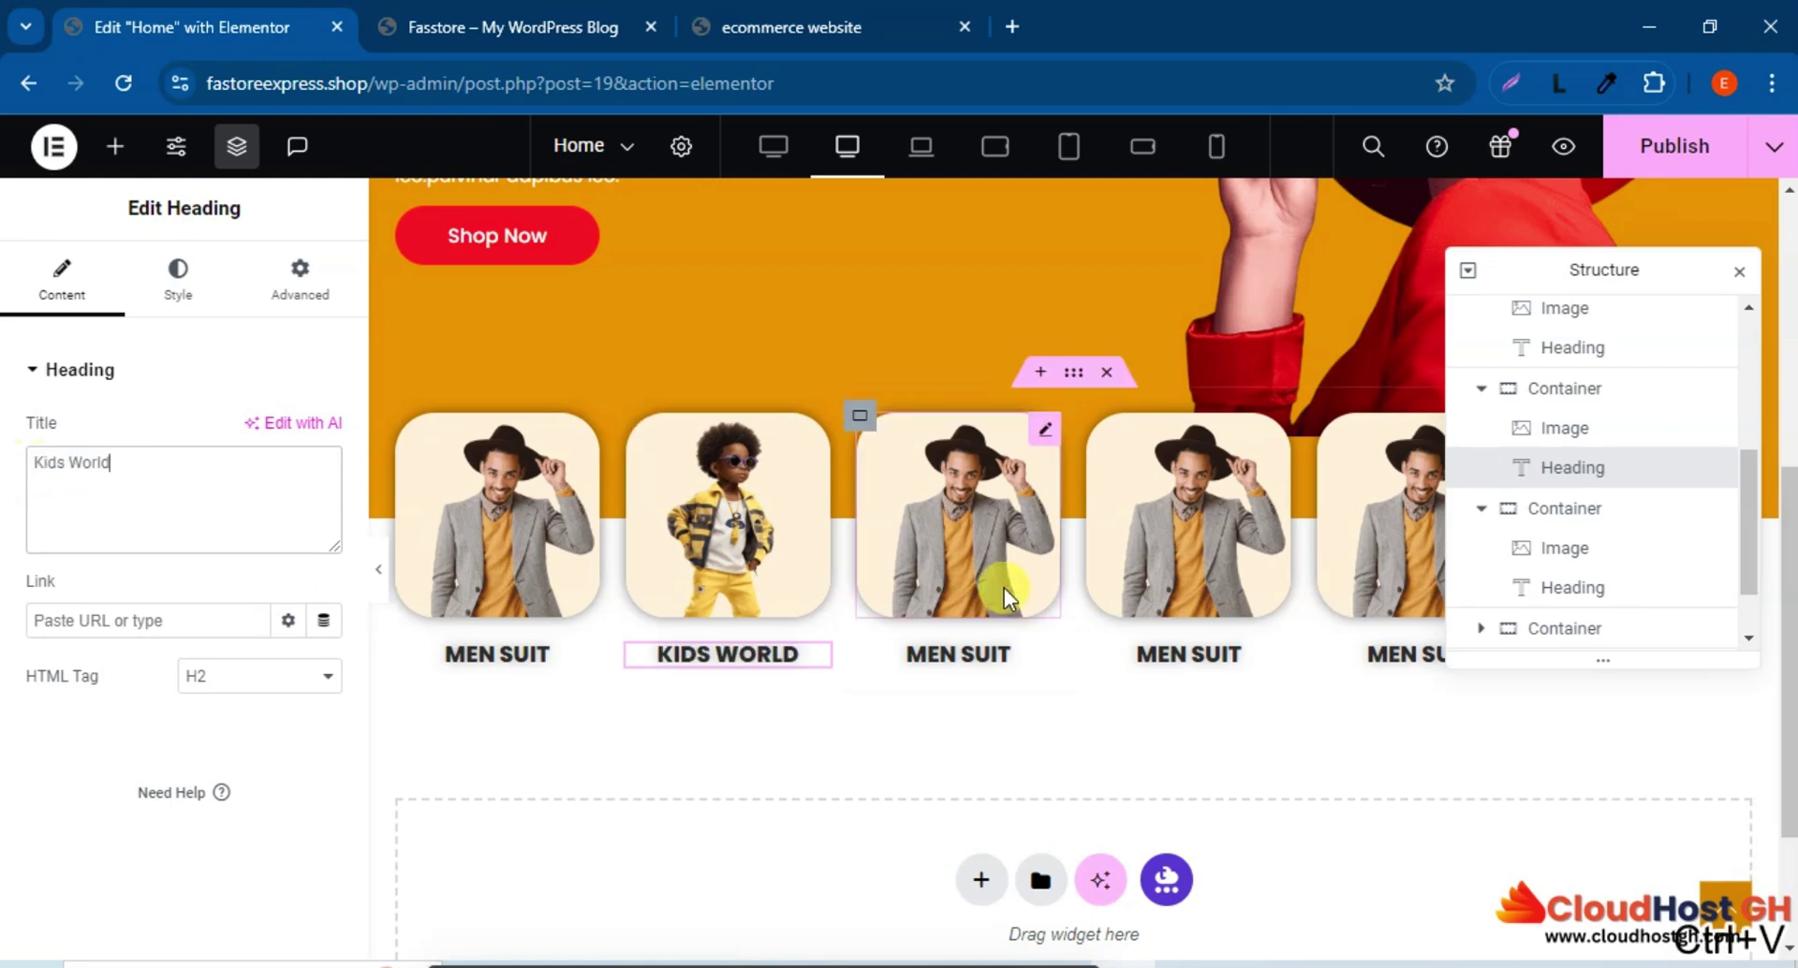
Check the third category on the reference ecommerce website and replace the third card's image with Category-3.png from the media library.
left_click(958, 509)
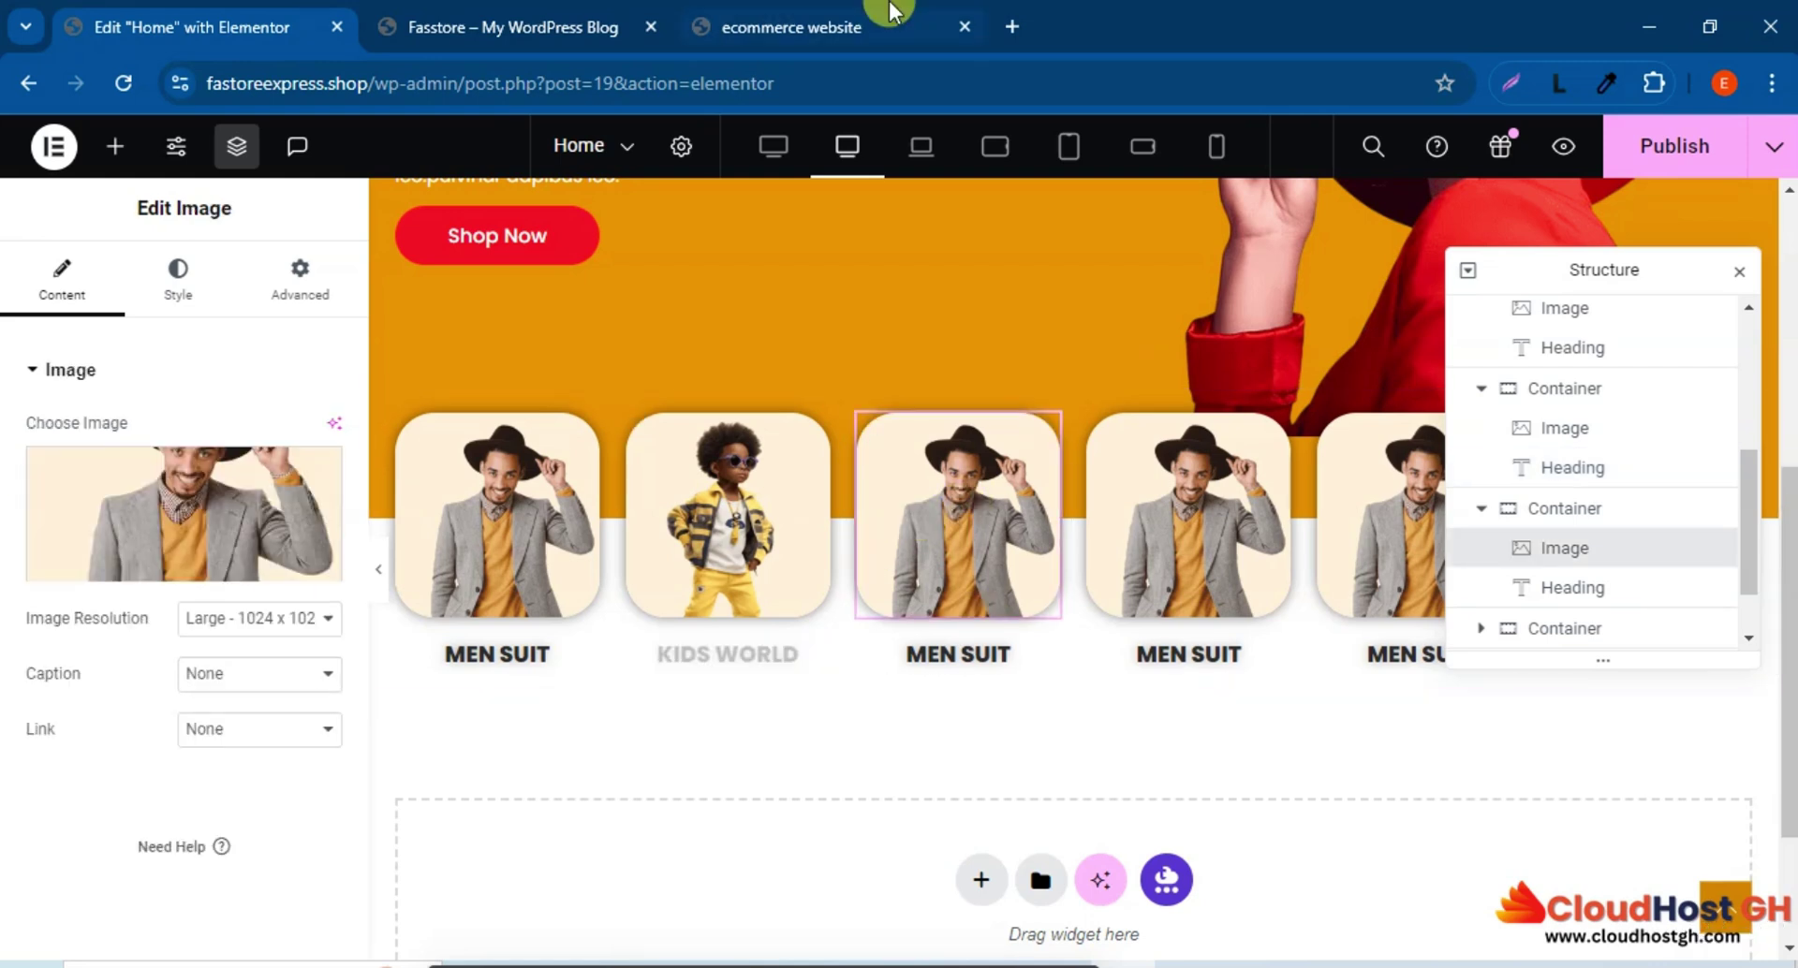
left_click(828, 13)
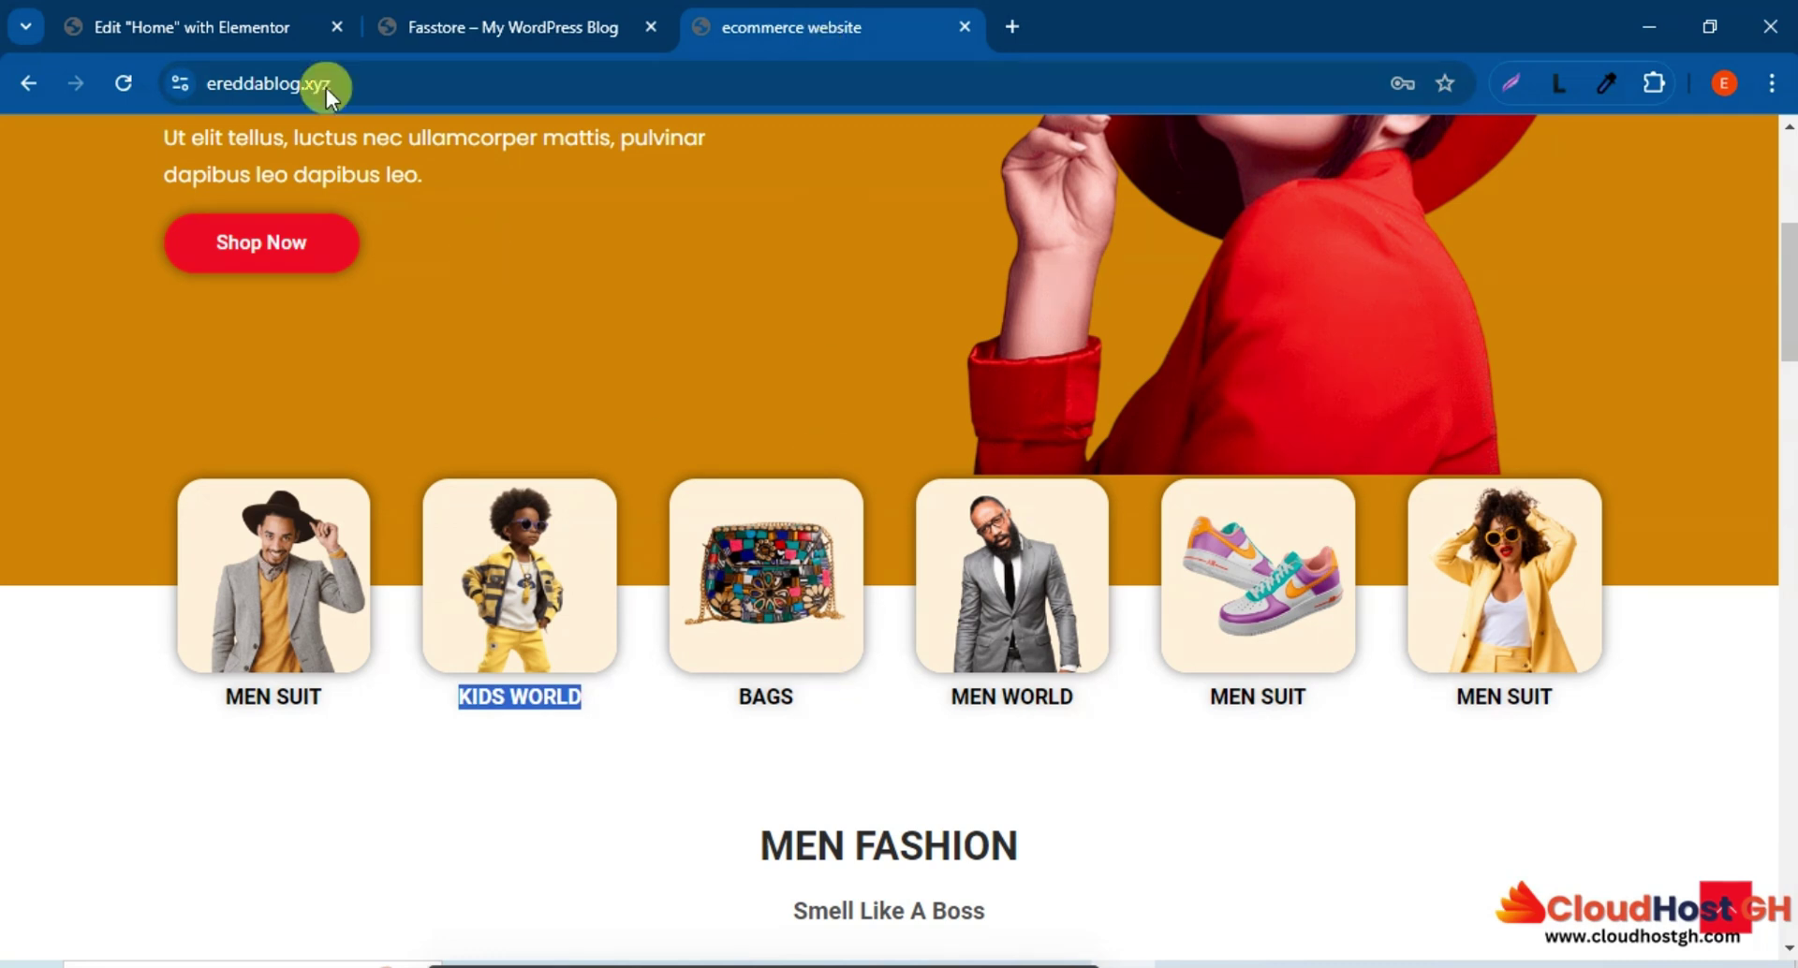
left_click(202, 13)
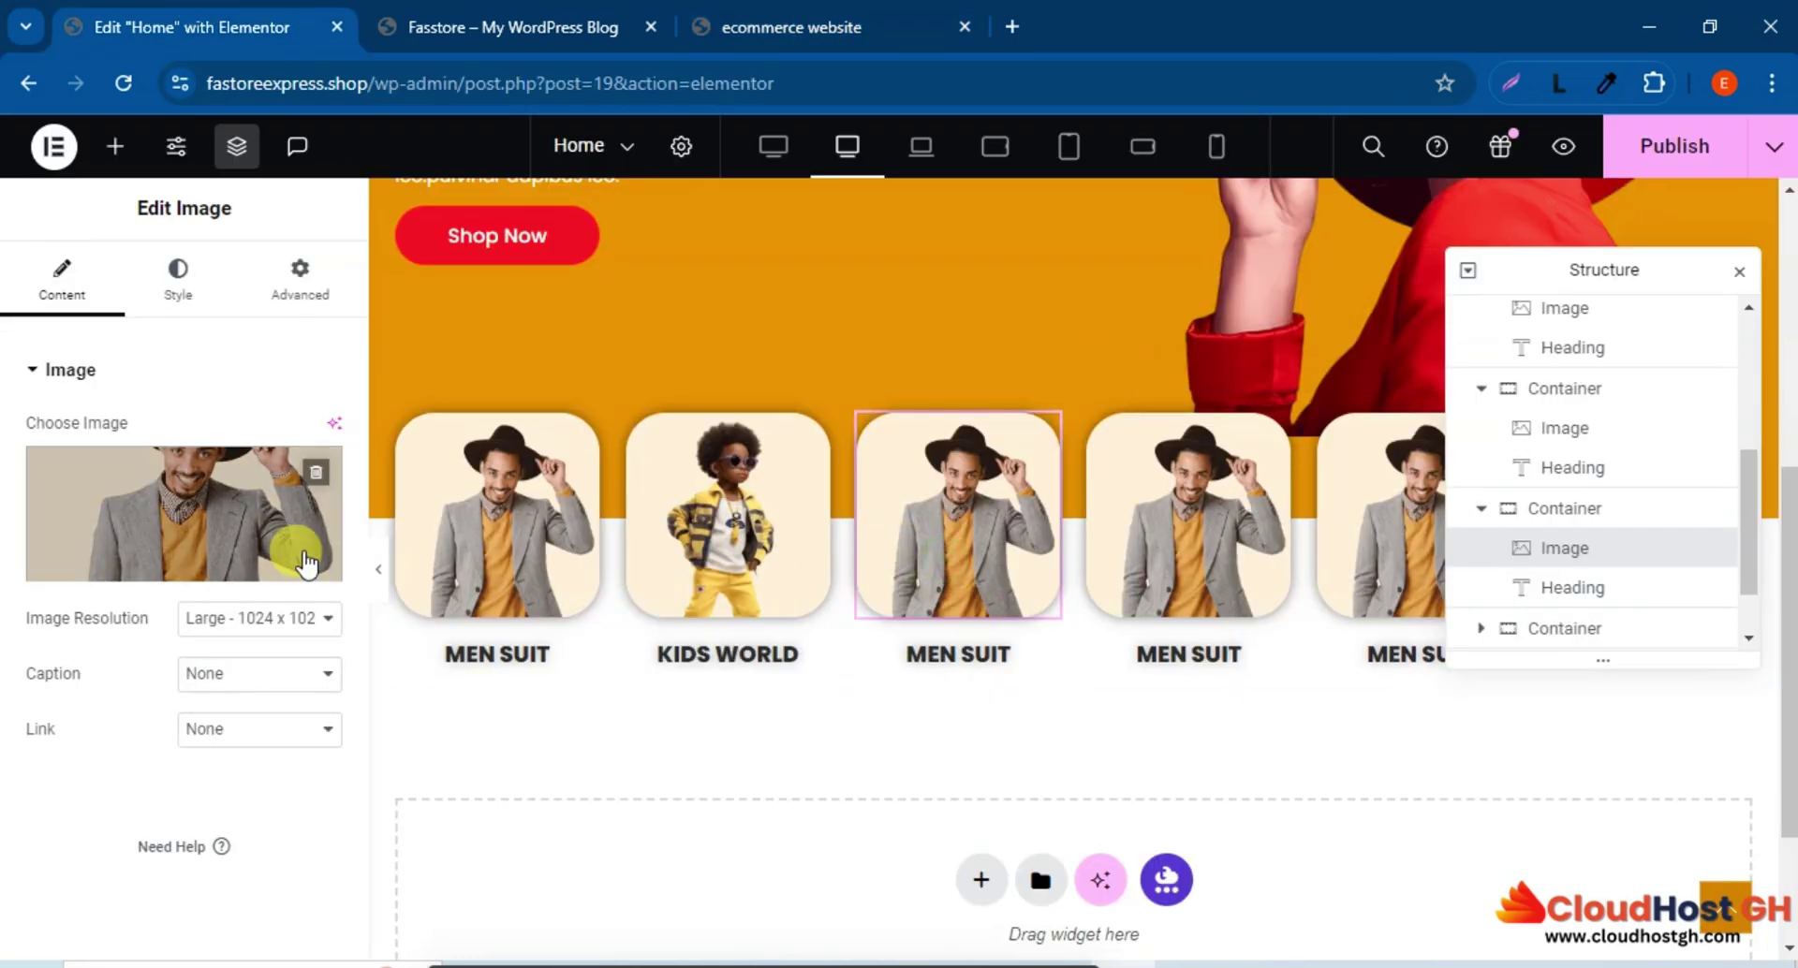
left_click(229, 520)
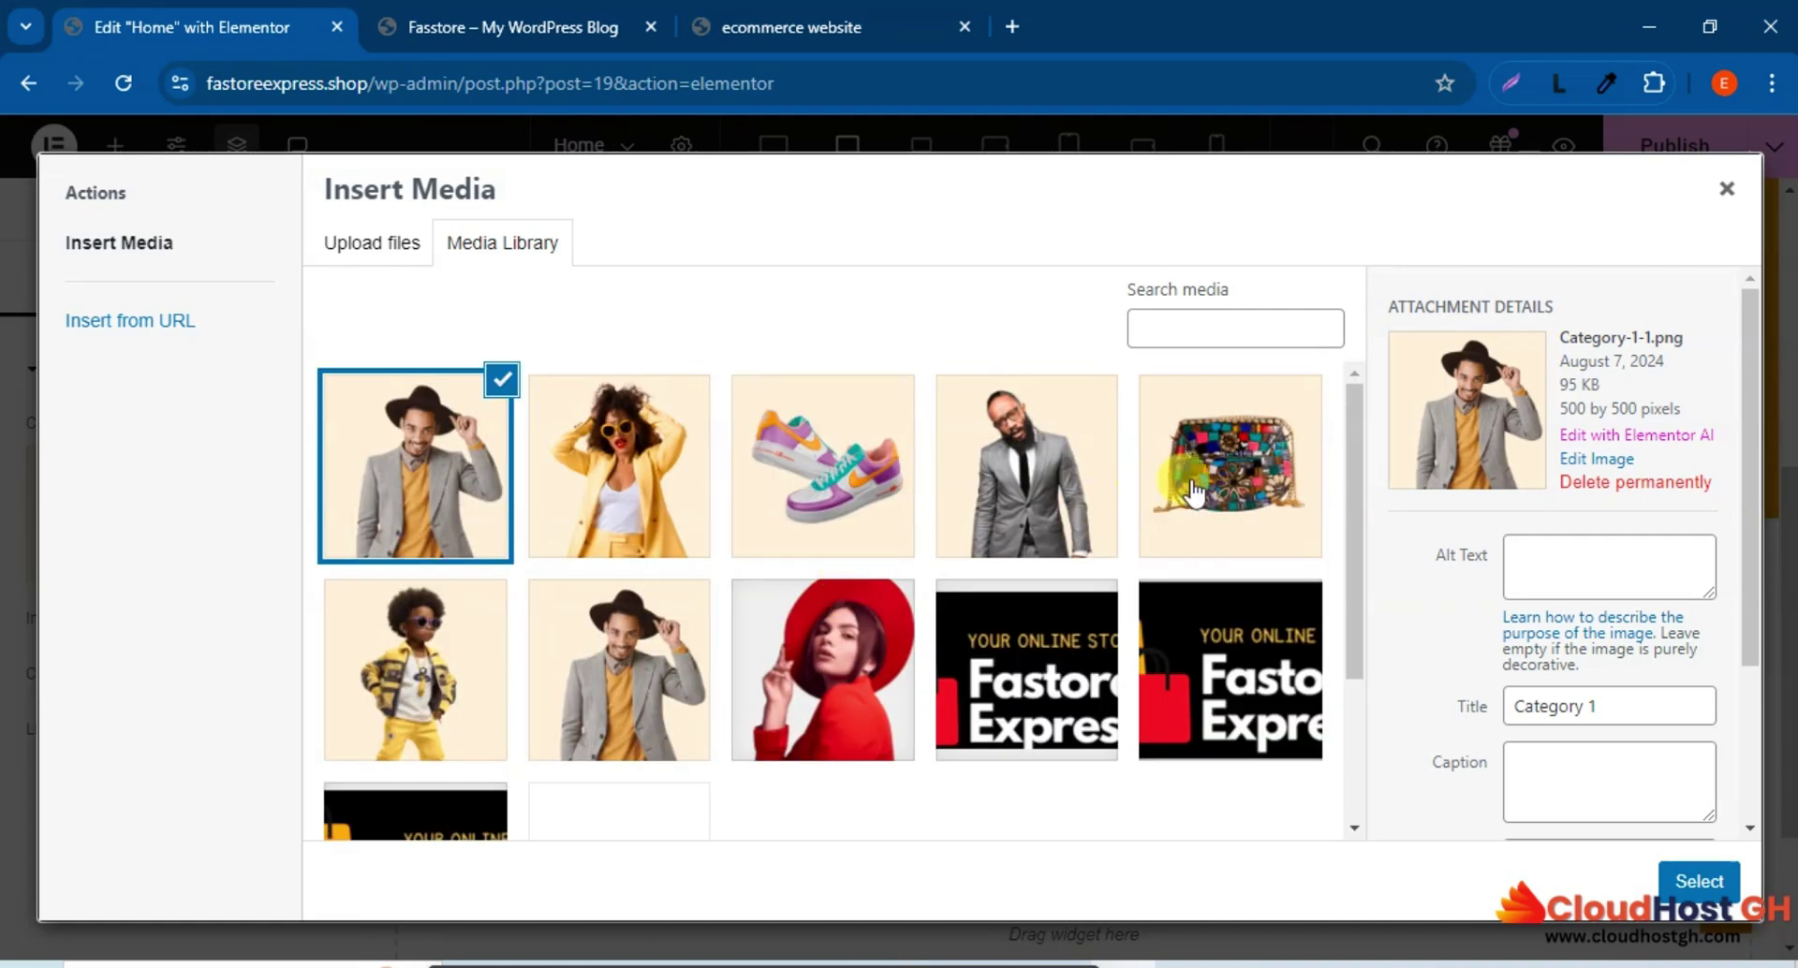
left_click(1187, 506)
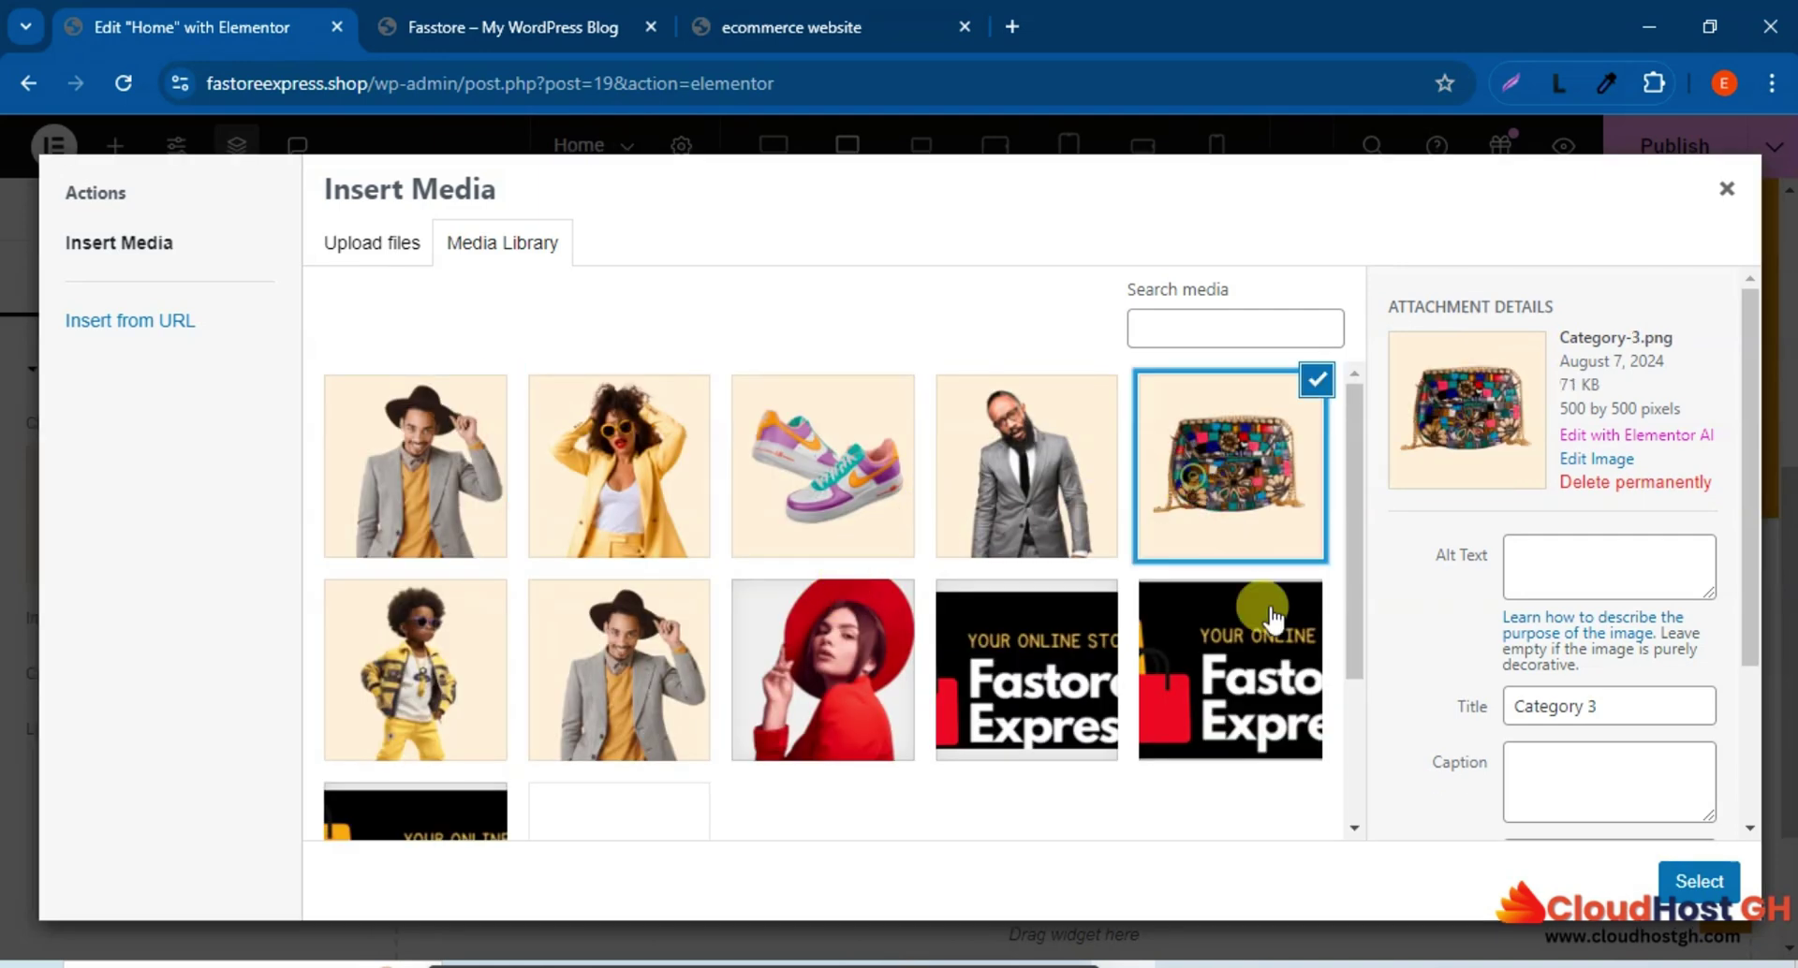
left_click(1696, 884)
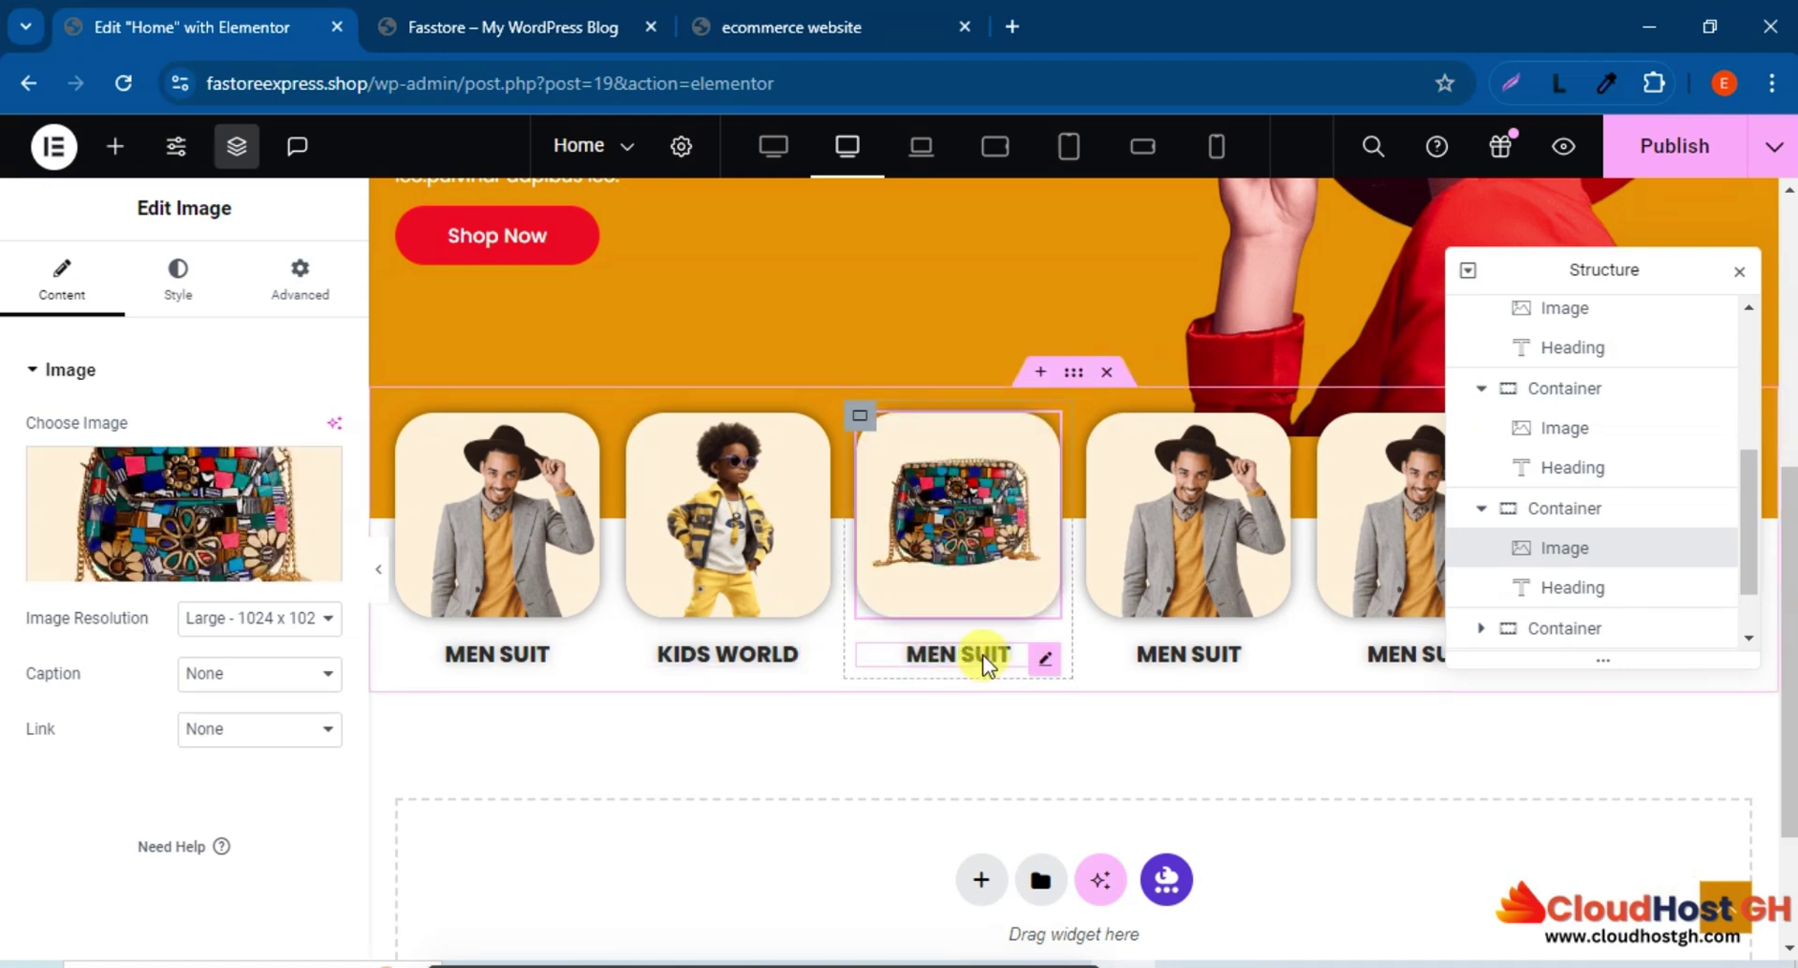
Change the third category card's heading to "Bag".
left_click(953, 666)
left_click(67, 298)
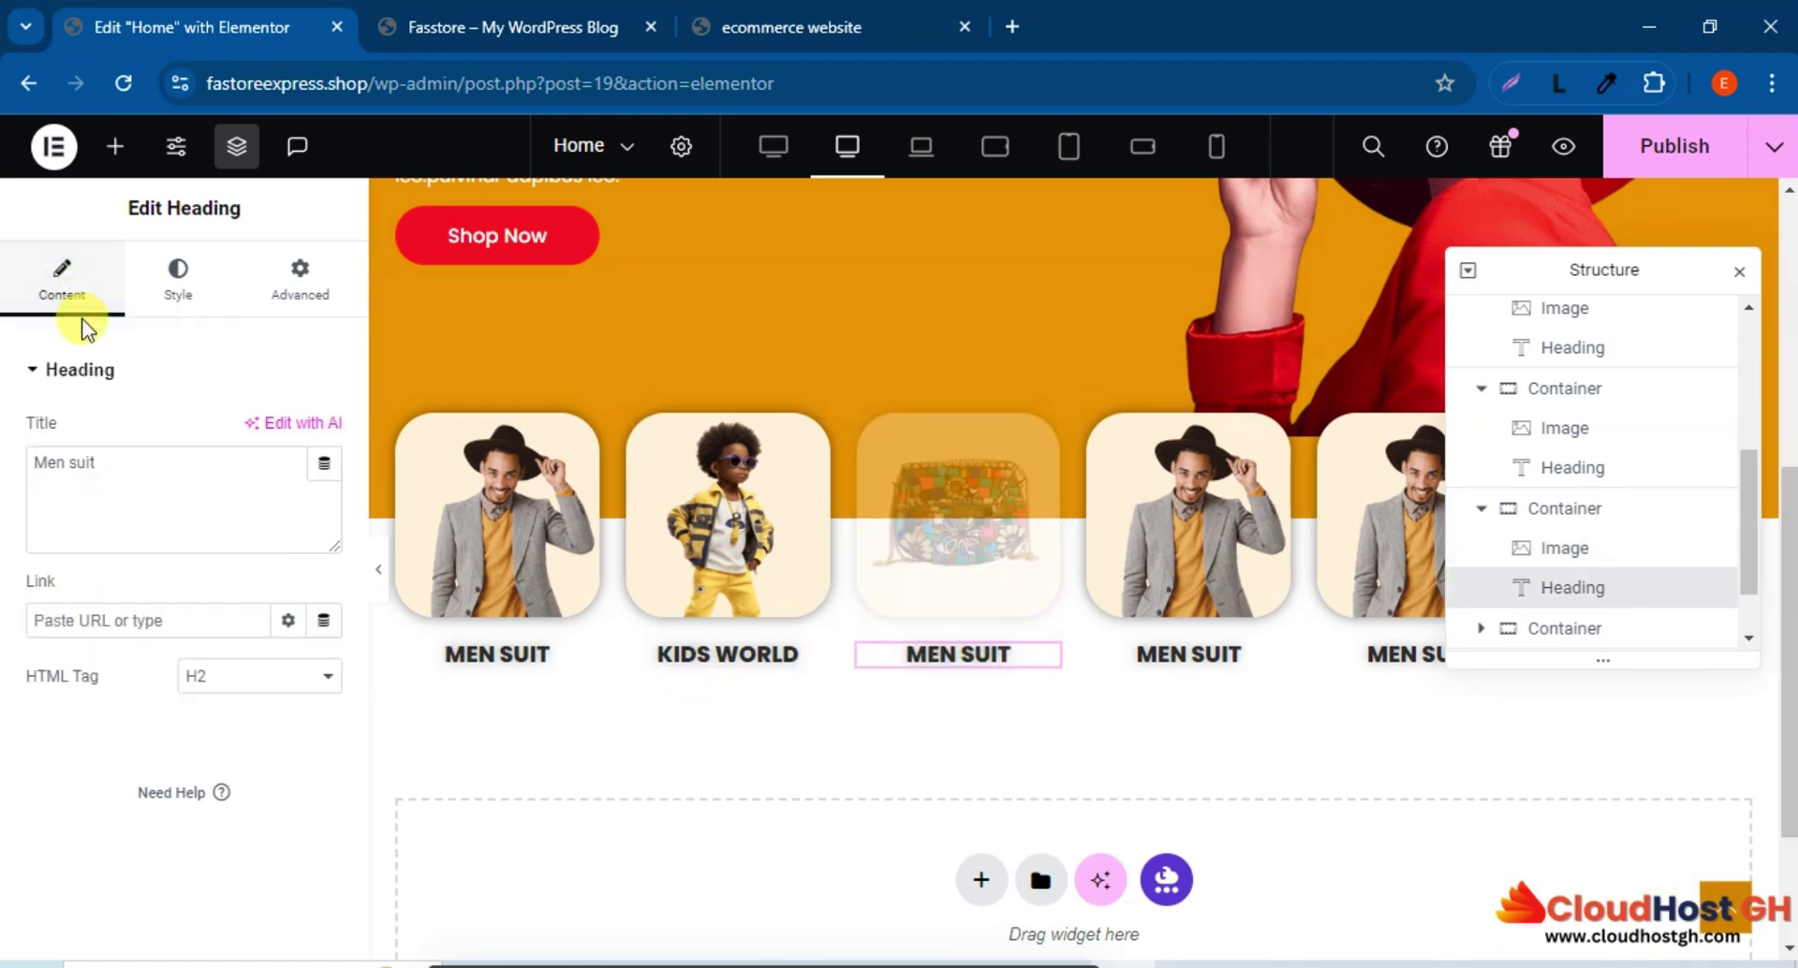
left_click_drag(150, 489, 5, 473)
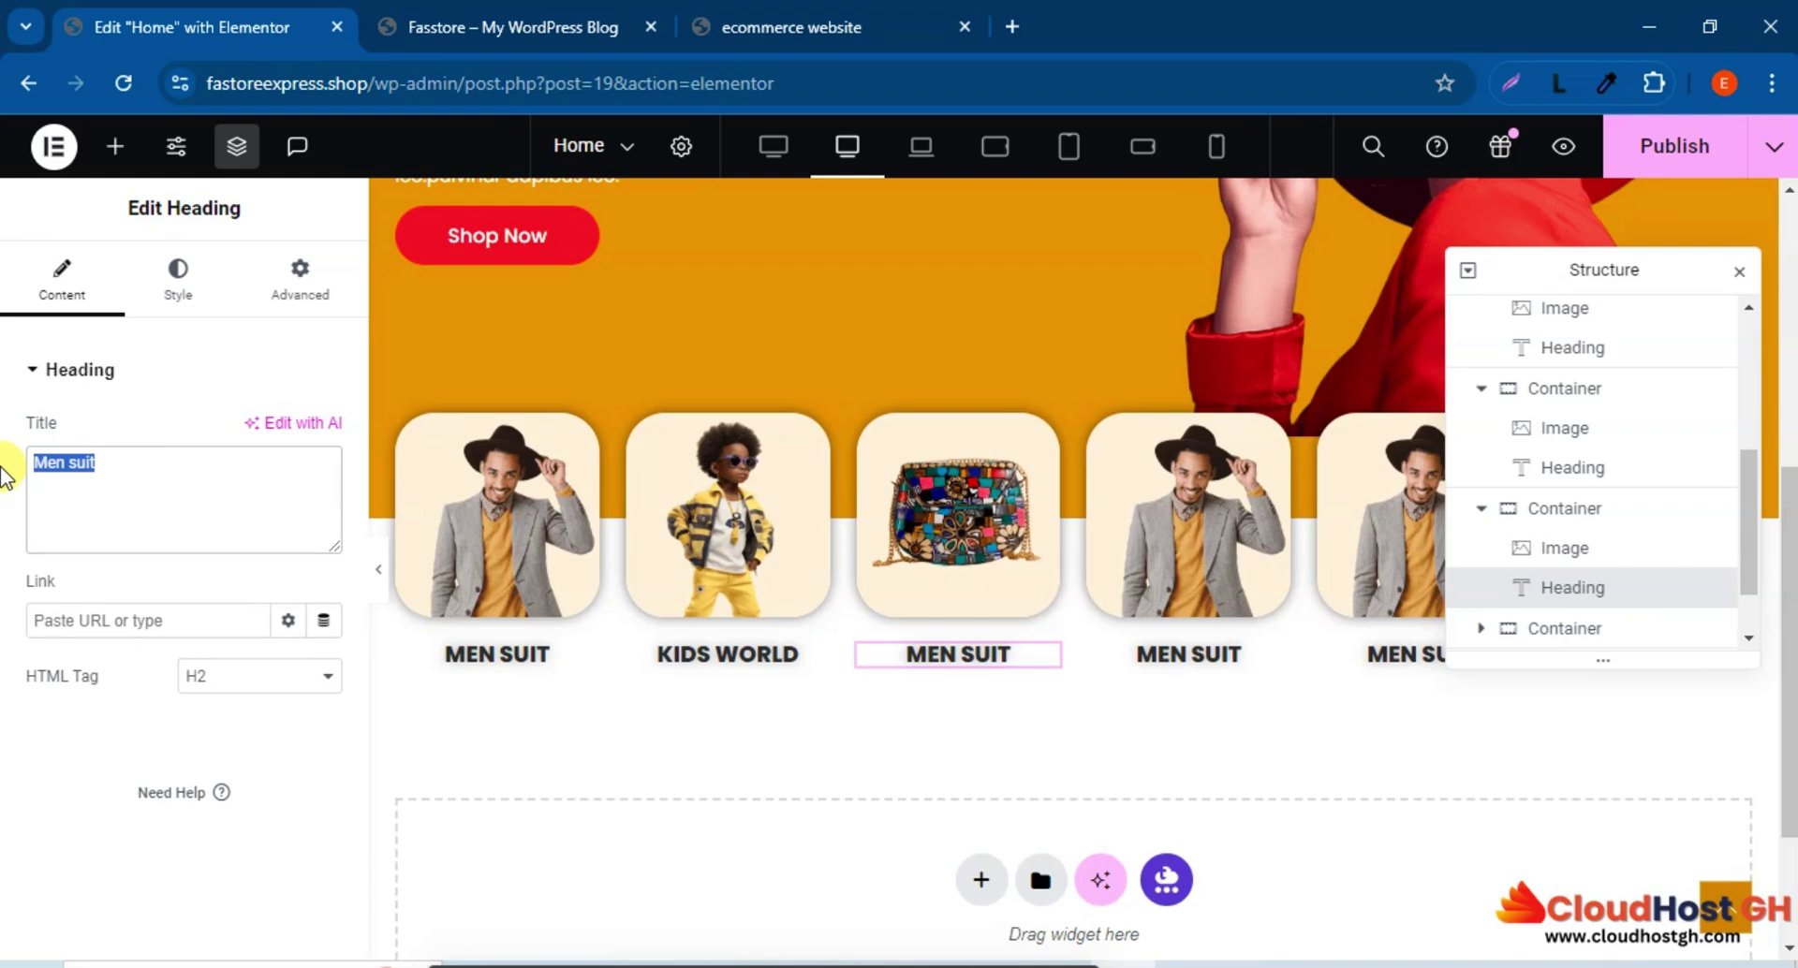
type("Bag")
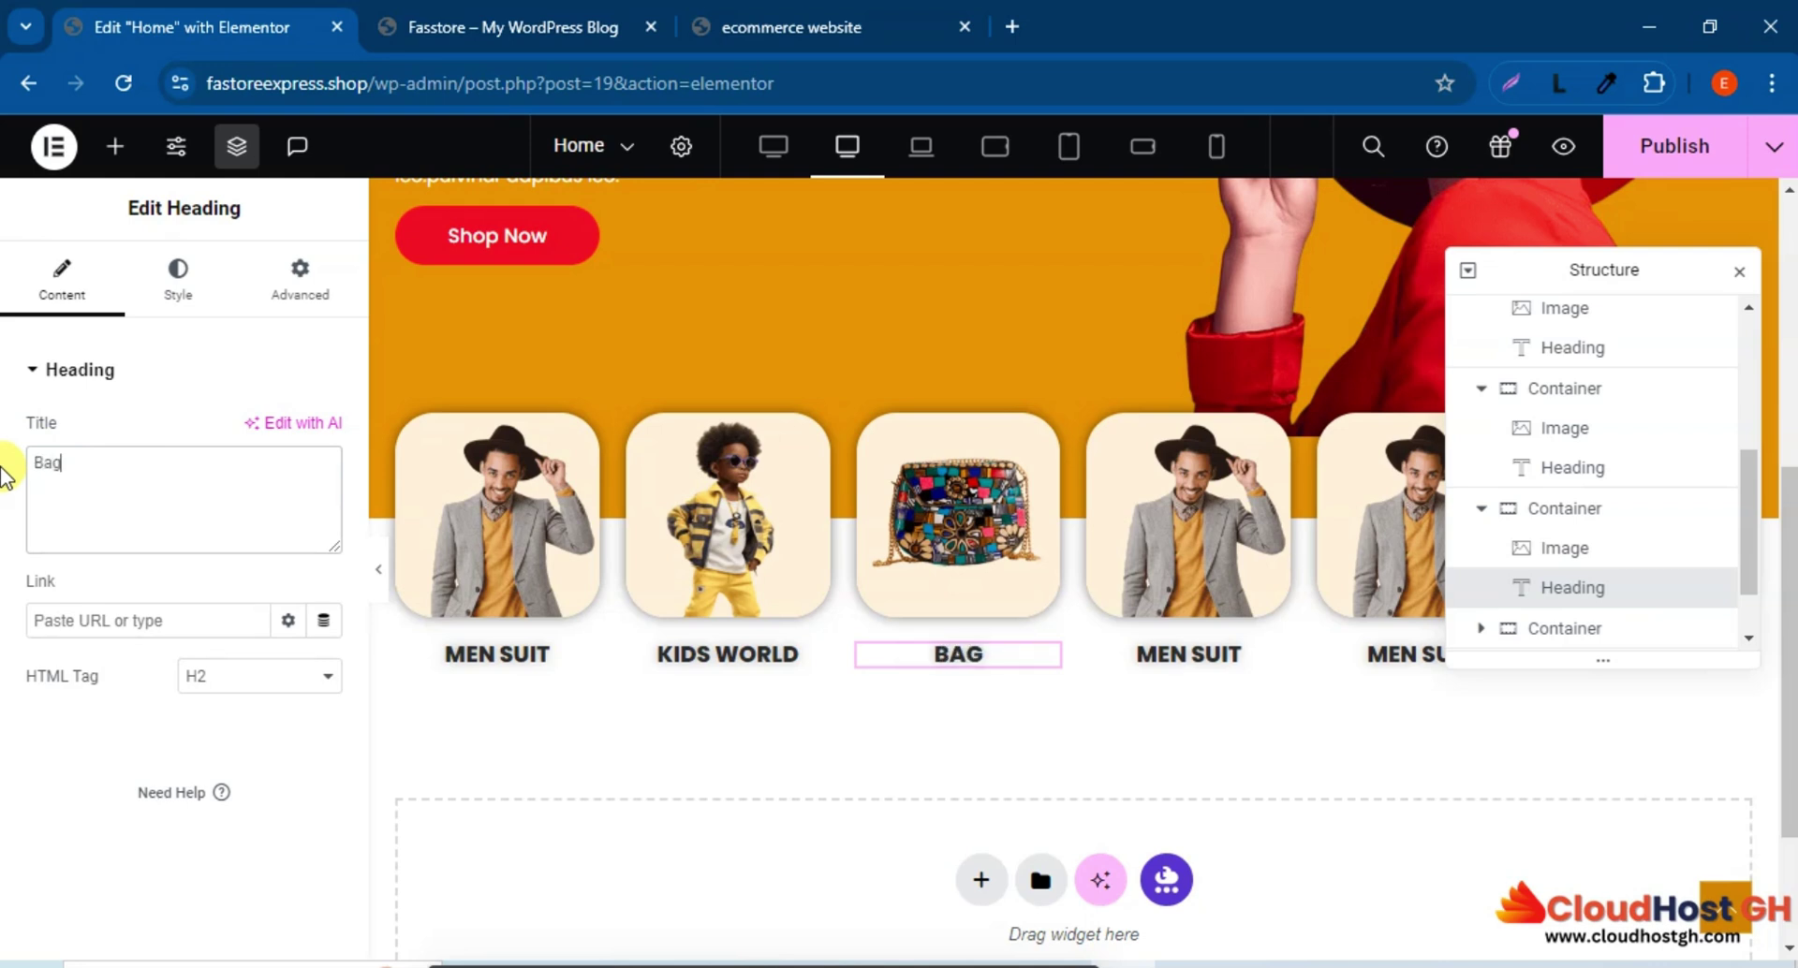